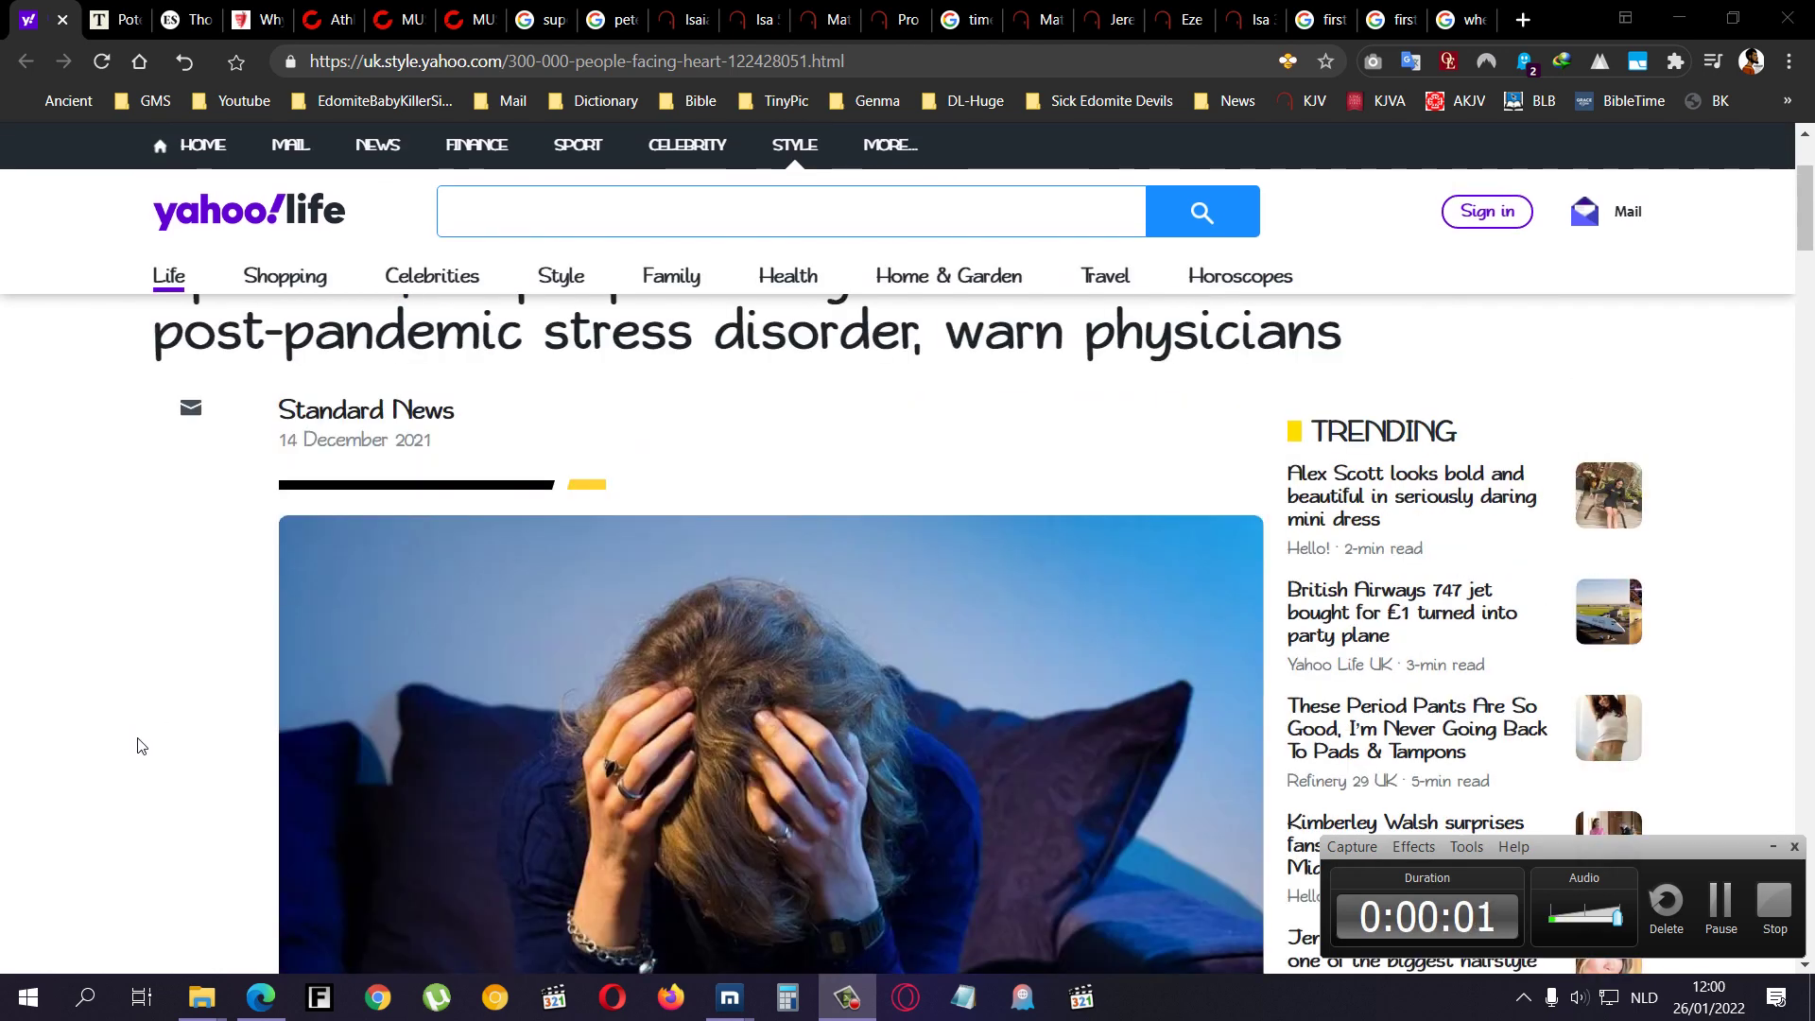
scroll(141, 748, up, 2)
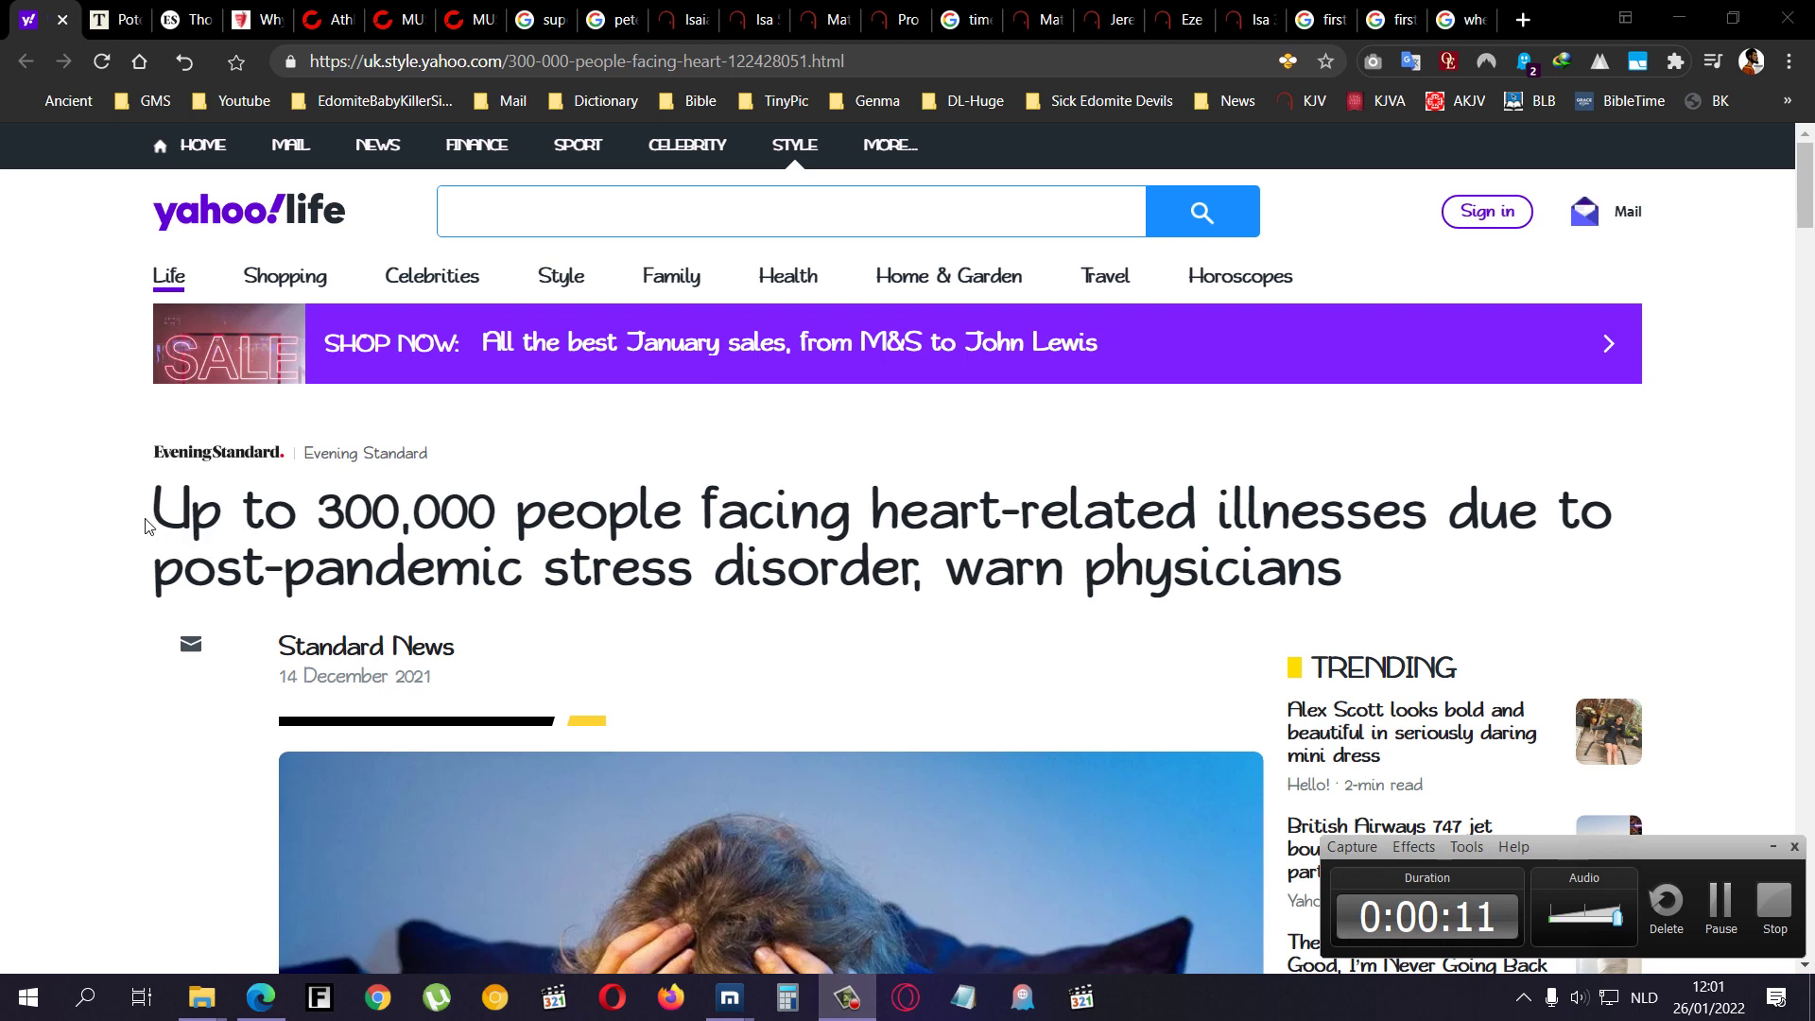
- Select the headline and first-paragraph phrases of the Yahoo Life heart-illness article while reading
drag(152, 511, 1497, 526)
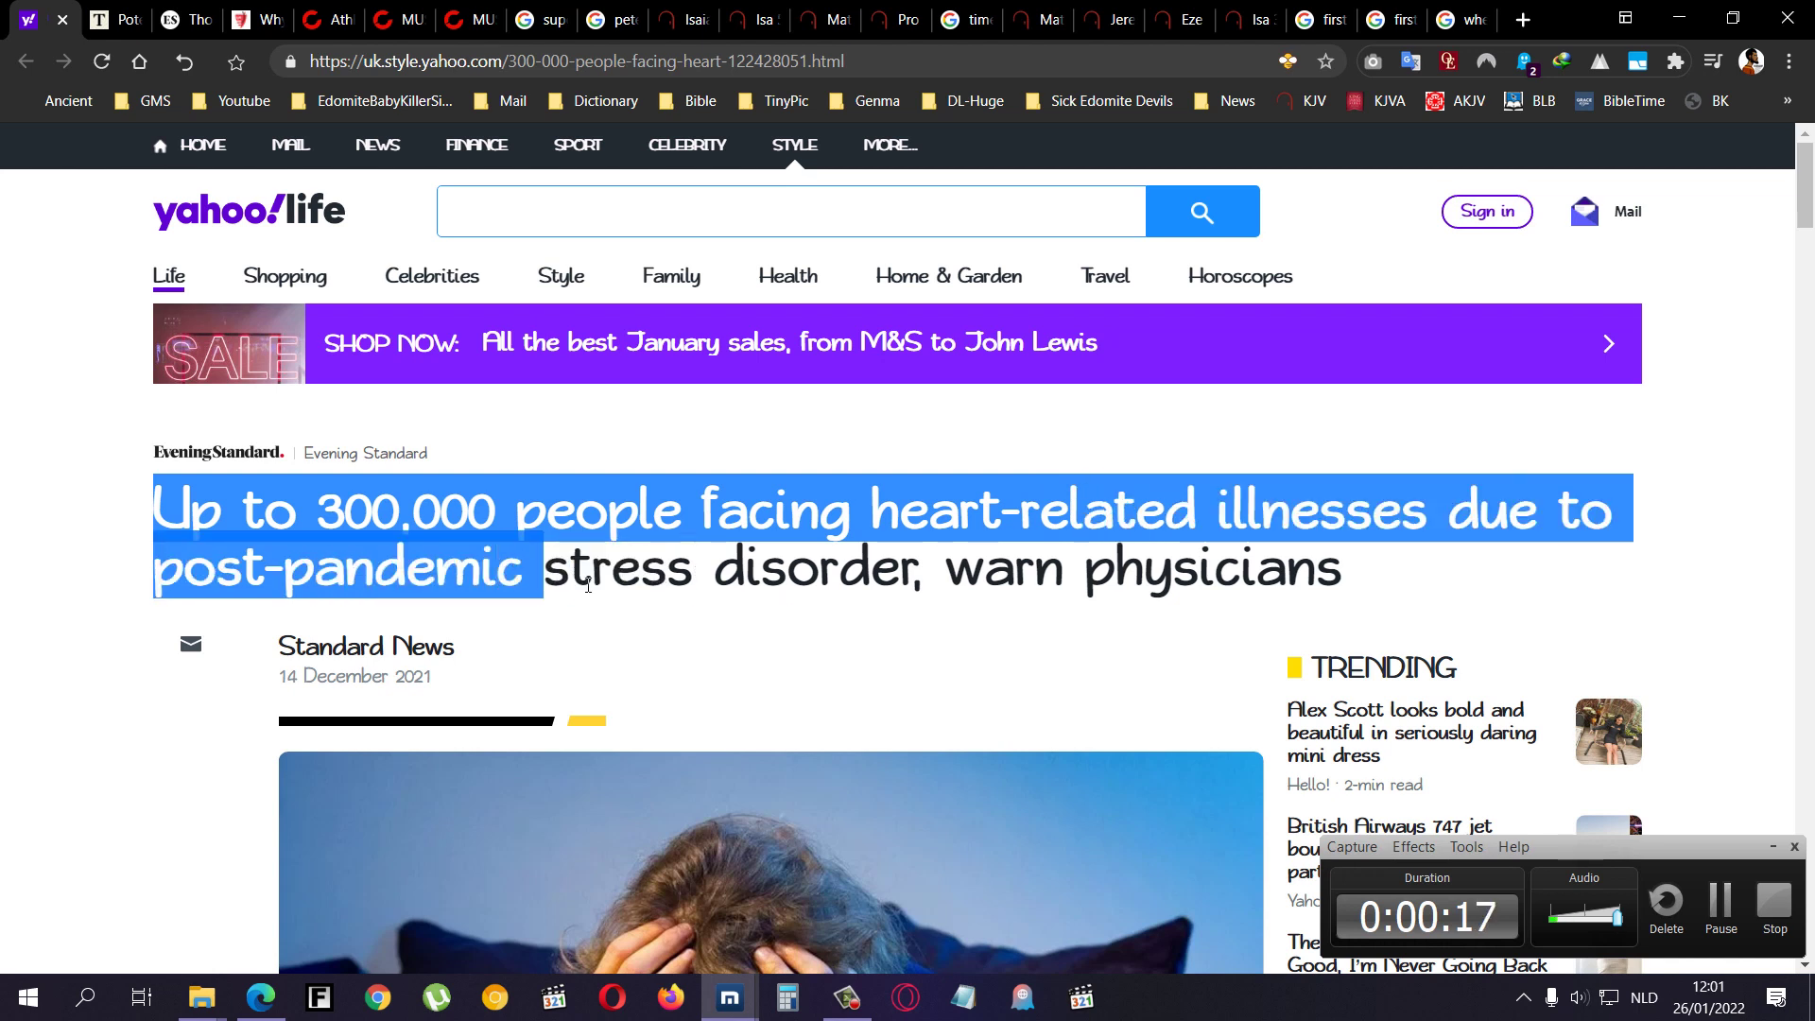
drag(1495, 525, 940, 574)
drag(1055, 573, 1347, 568)
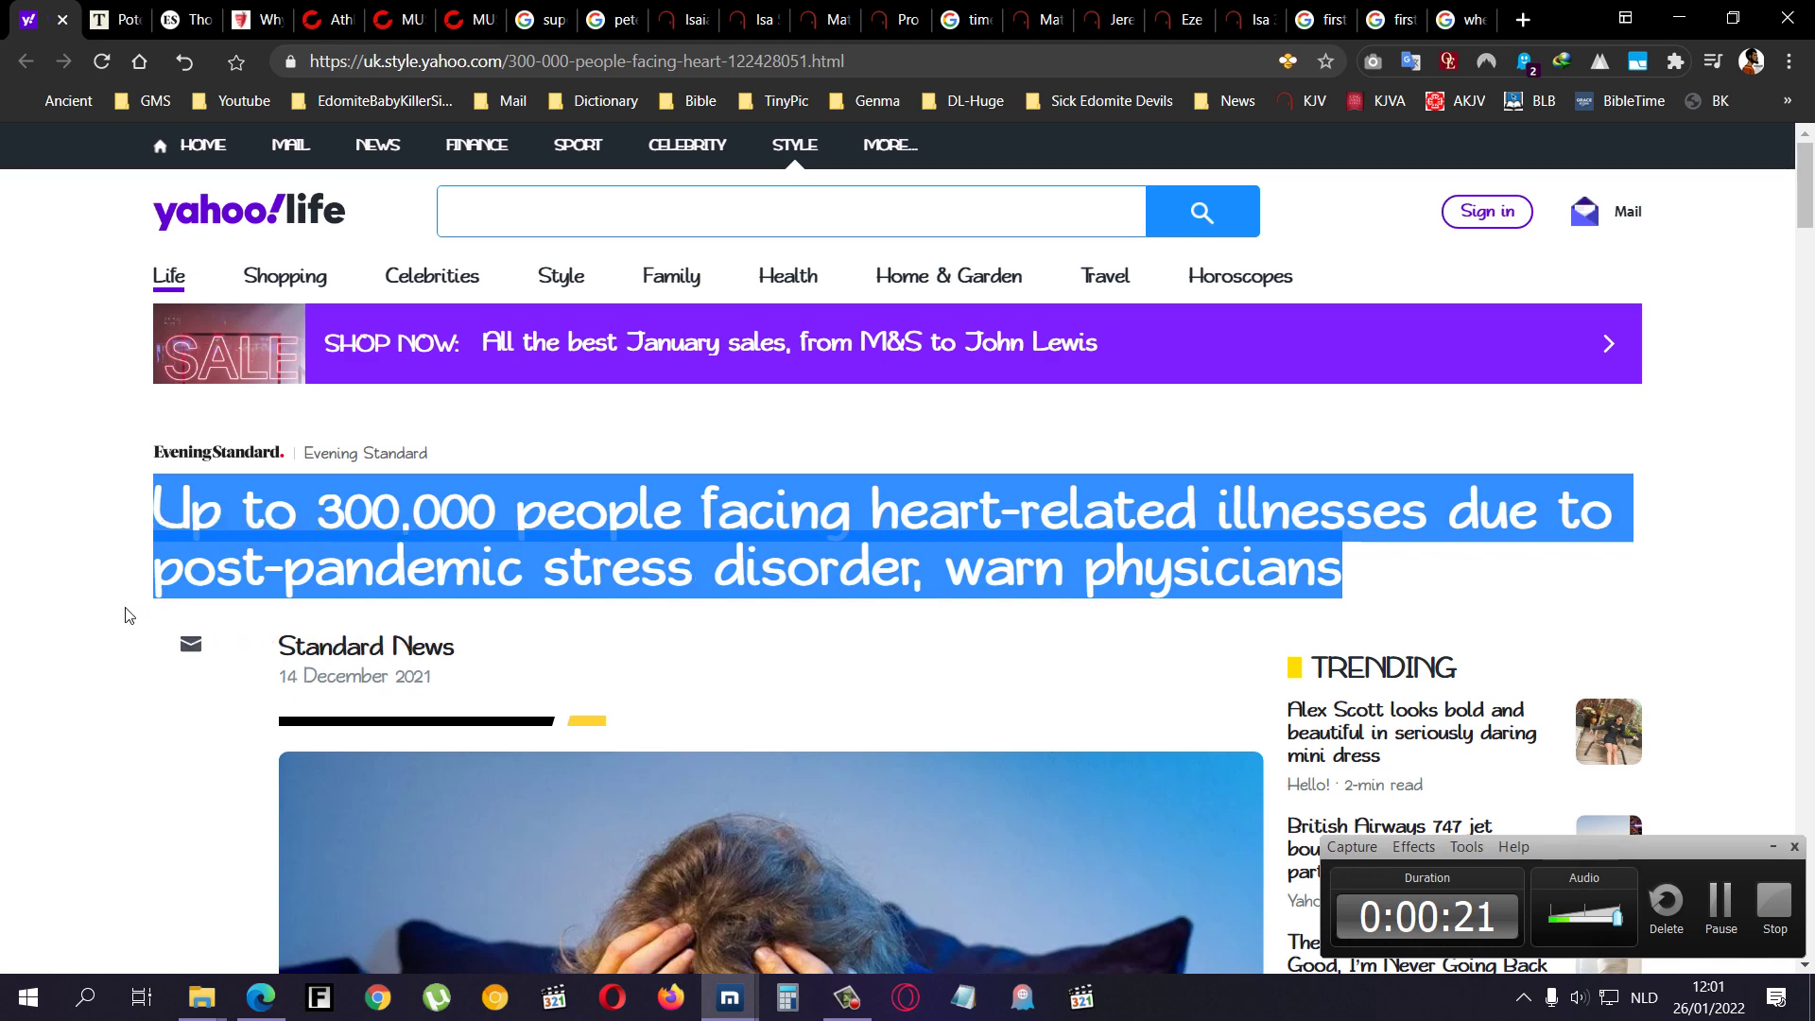
scroll(128, 612, down, 5)
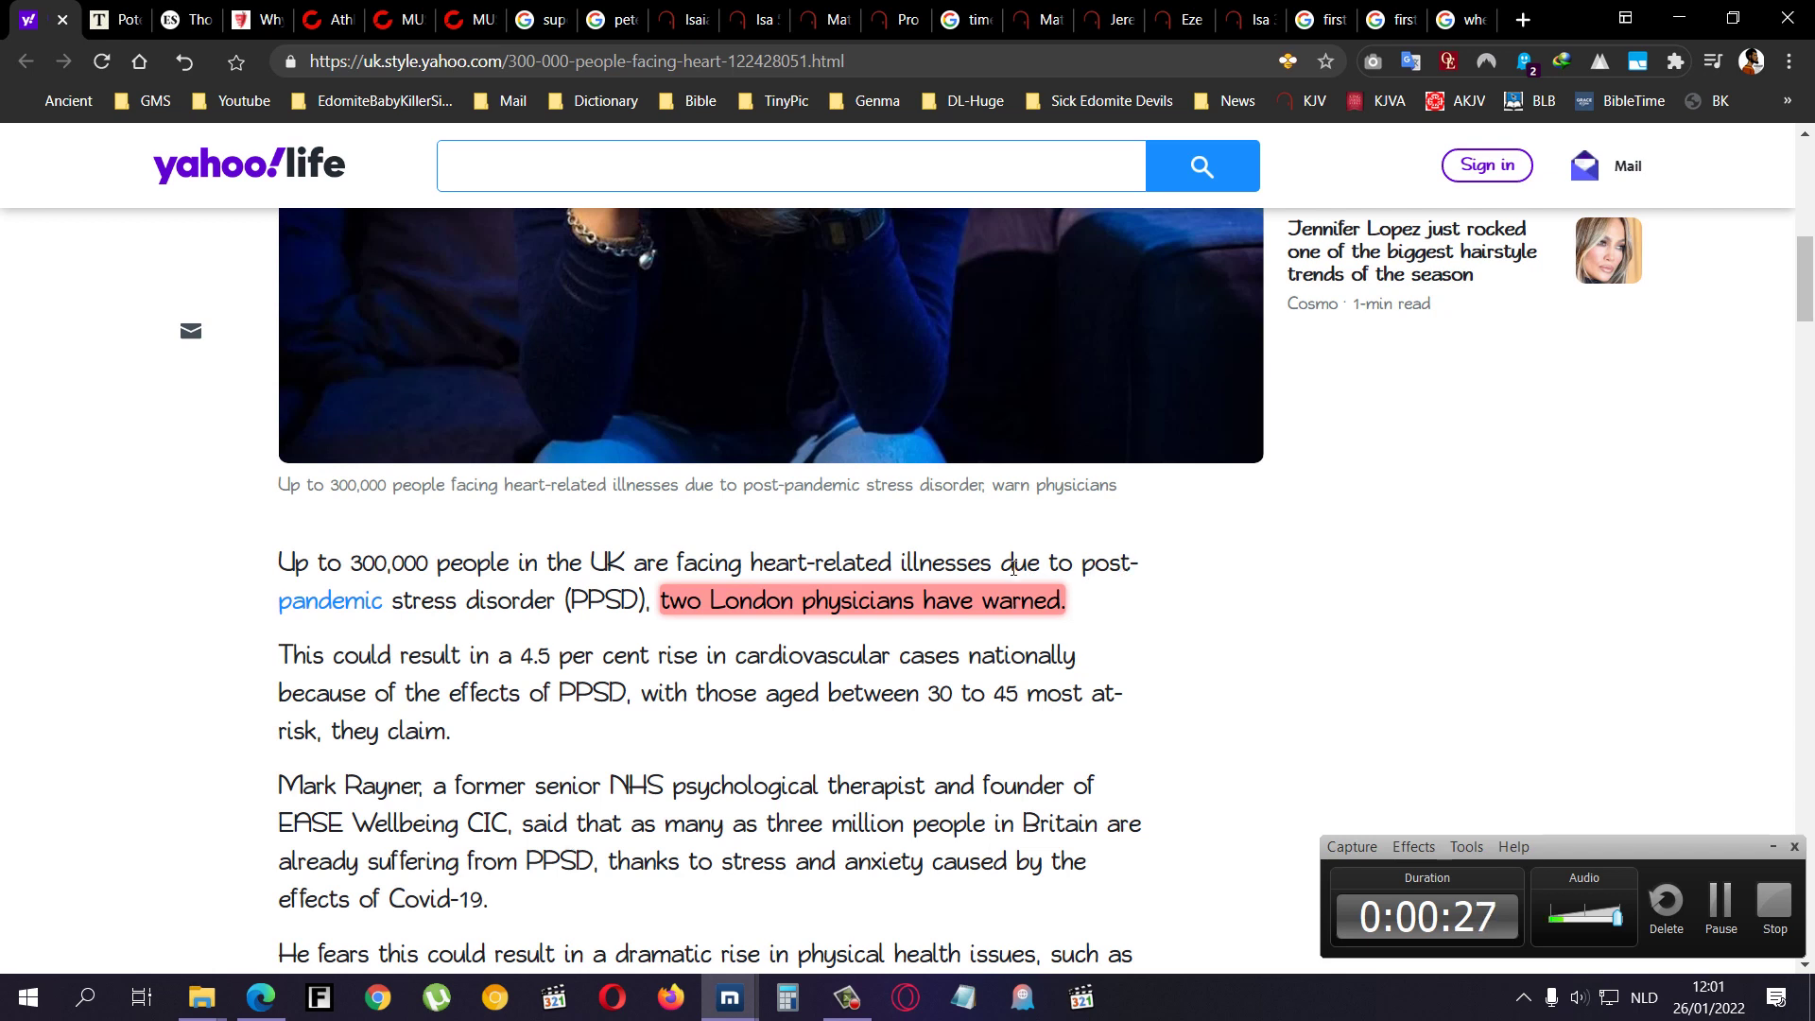
drag(1001, 566, 1053, 562)
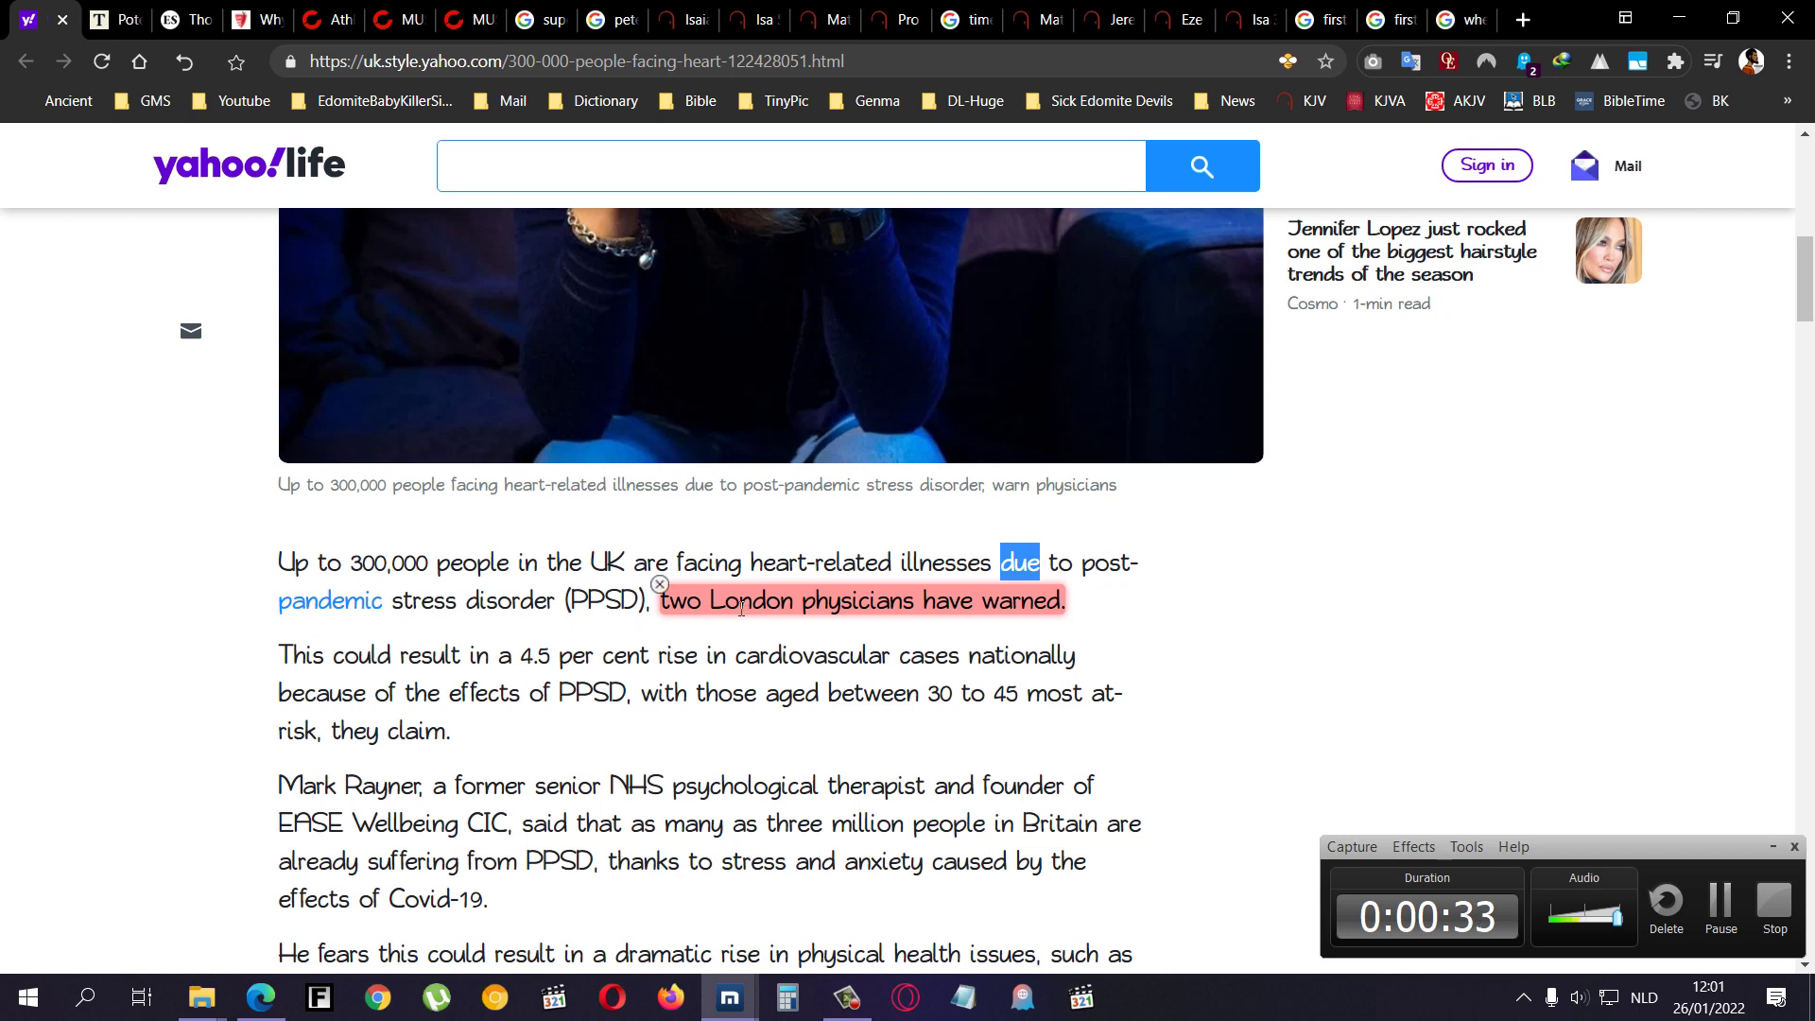
drag(737, 564, 868, 608)
mouse_move(711, 639)
mouse_down()
mouse_move(634, 570)
mouse_move(585, 572)
mouse_up()
drag(395, 572, 312, 562)
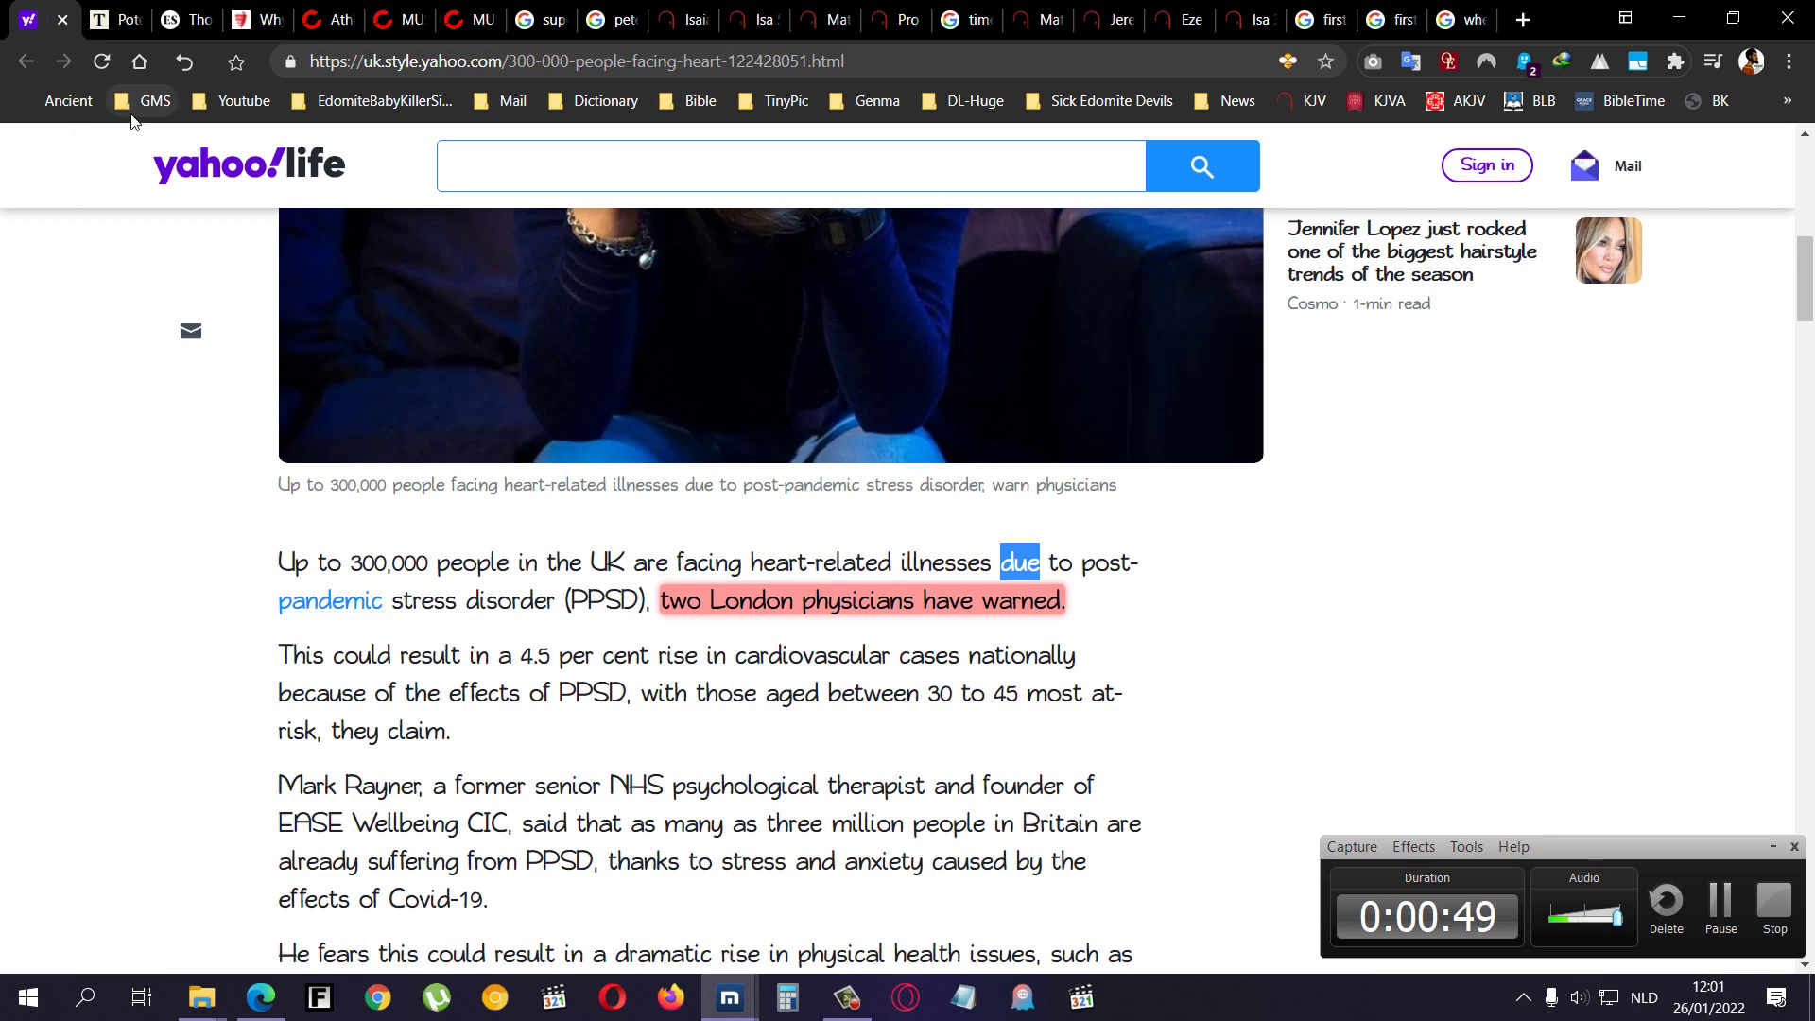
- In a new Google tab, search 'father of moses said this what thou doest is too much'
middle_click(139, 61)
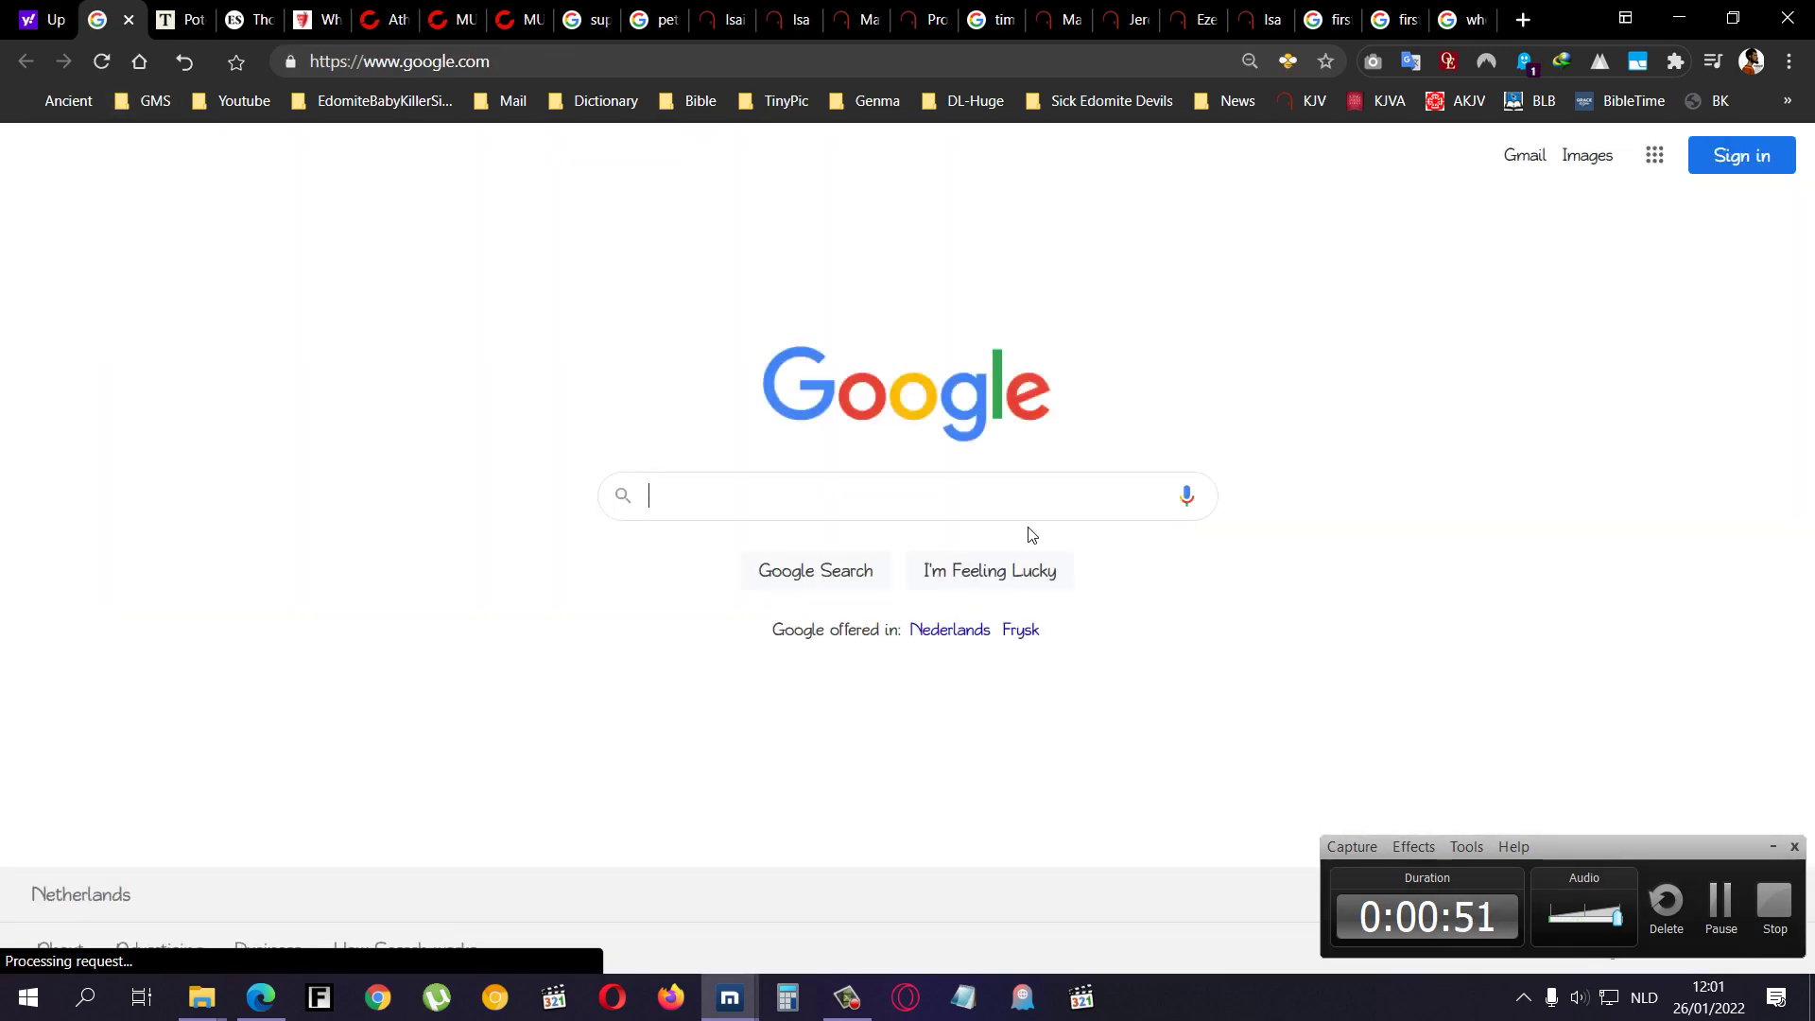
text(father of moses said t)
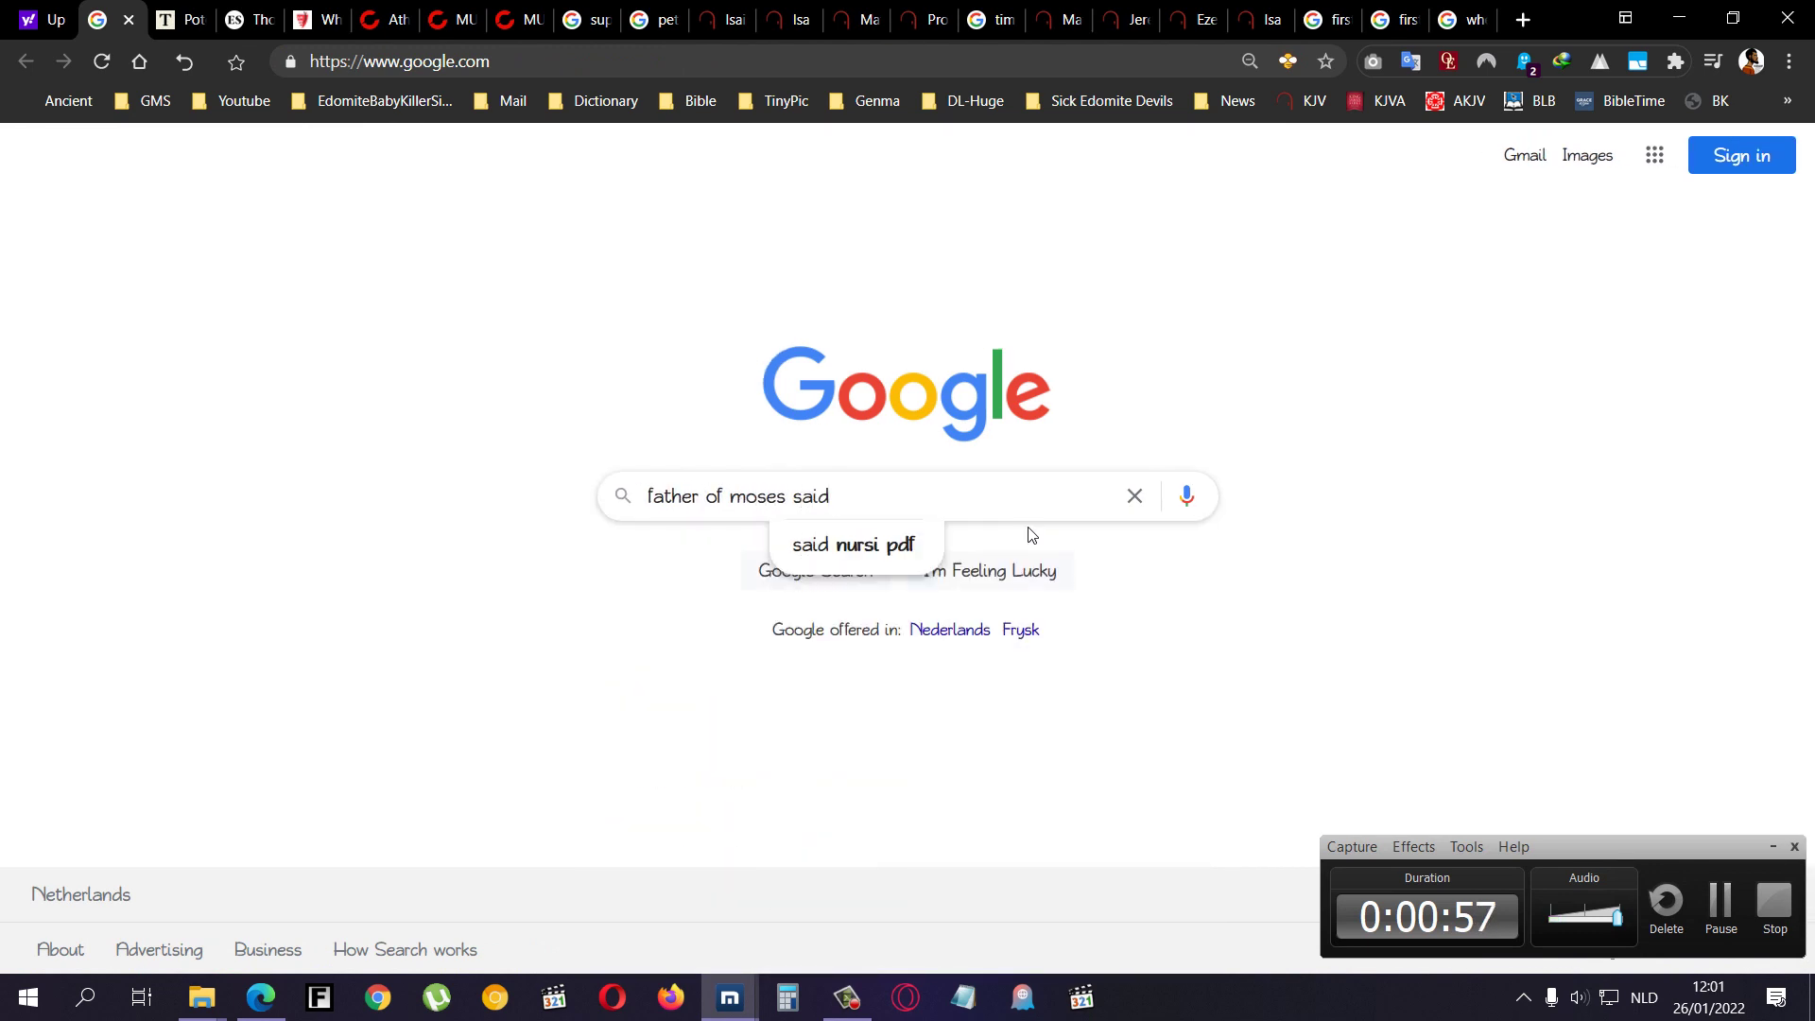
text(his what thou th)
key(BackSpace)
key(BackSpace)
text(doest is too much)
key(Return)
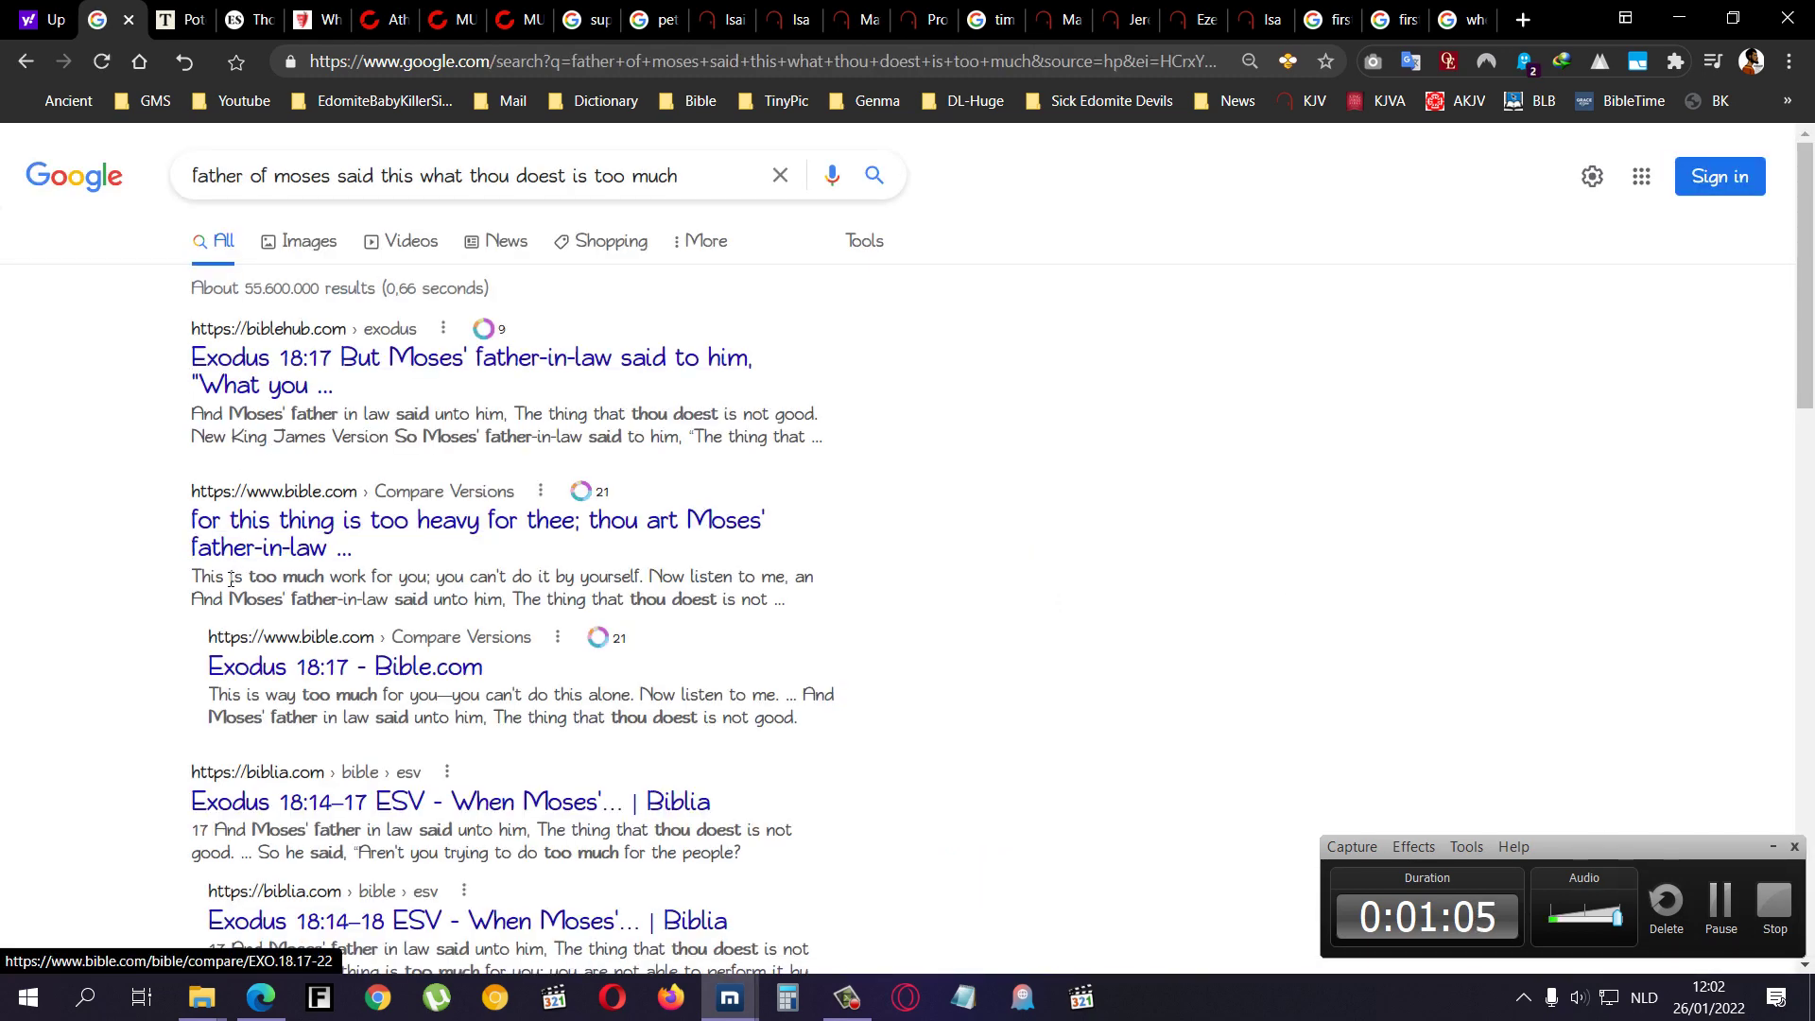
scroll(319, 724, down, 2)
scroll(228, 751, down, 1)
scroll(227, 751, down, 1)
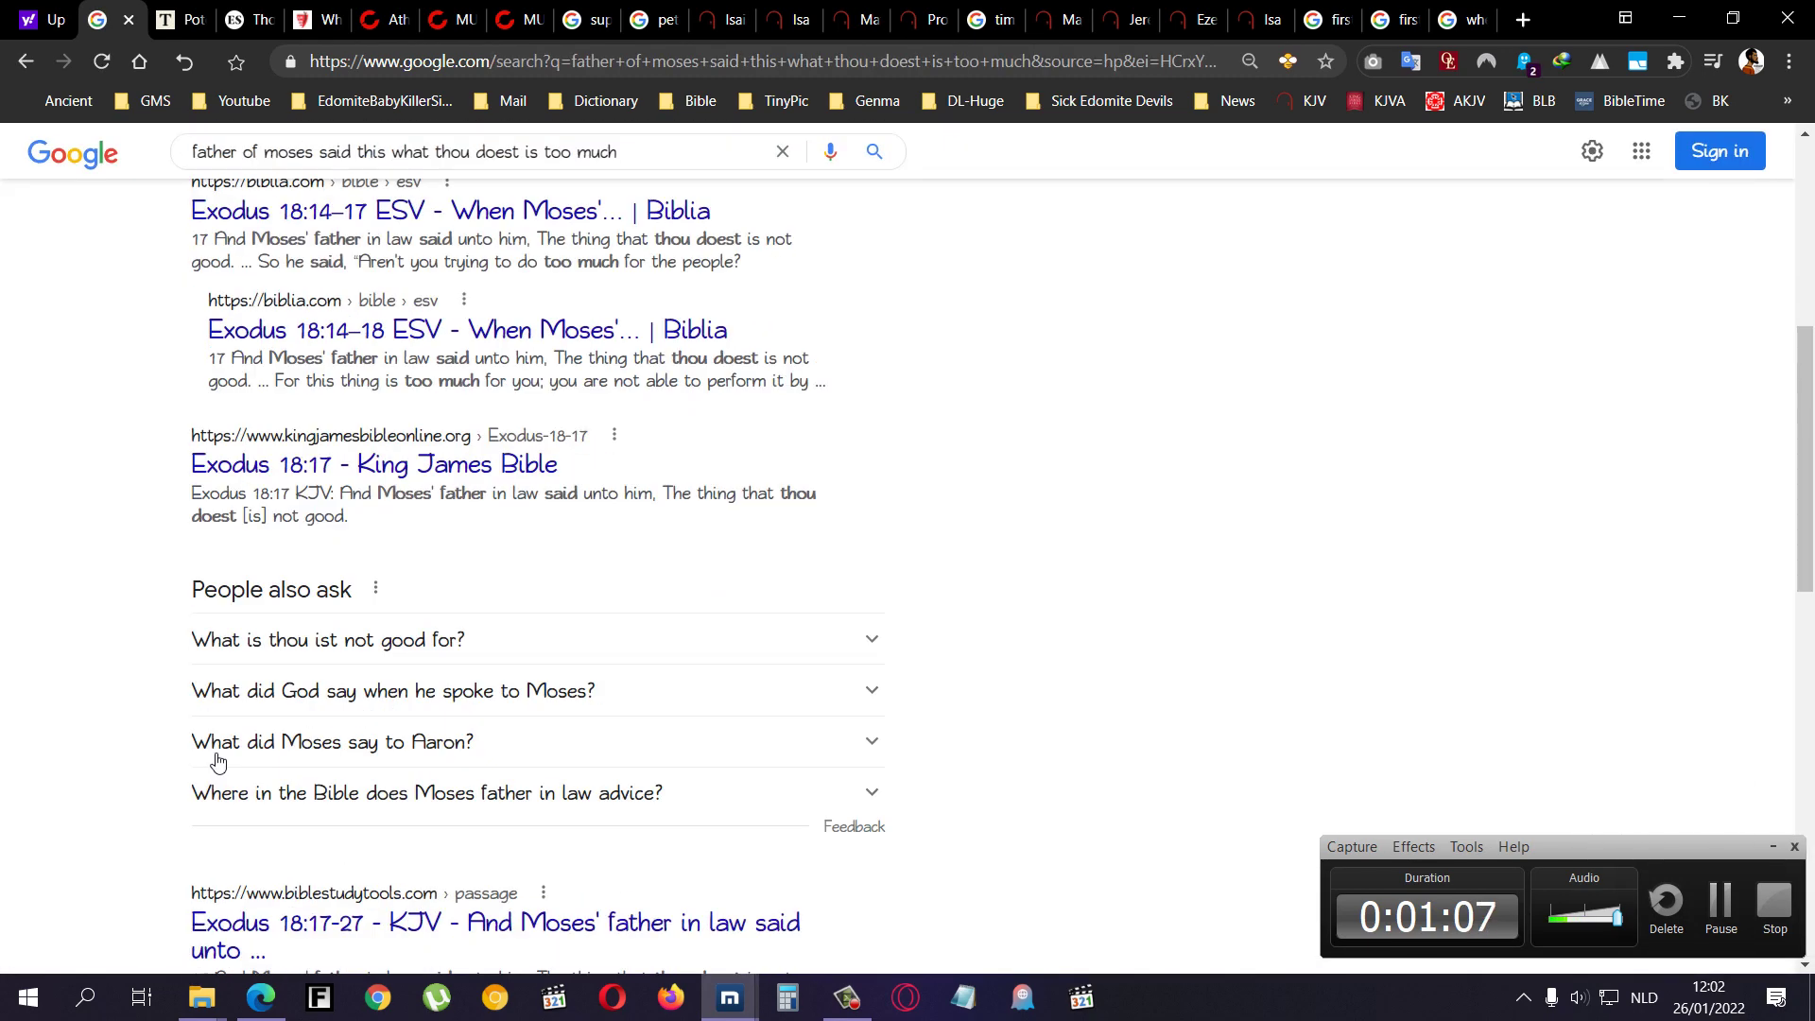
scroll(420, 468, up, 4)
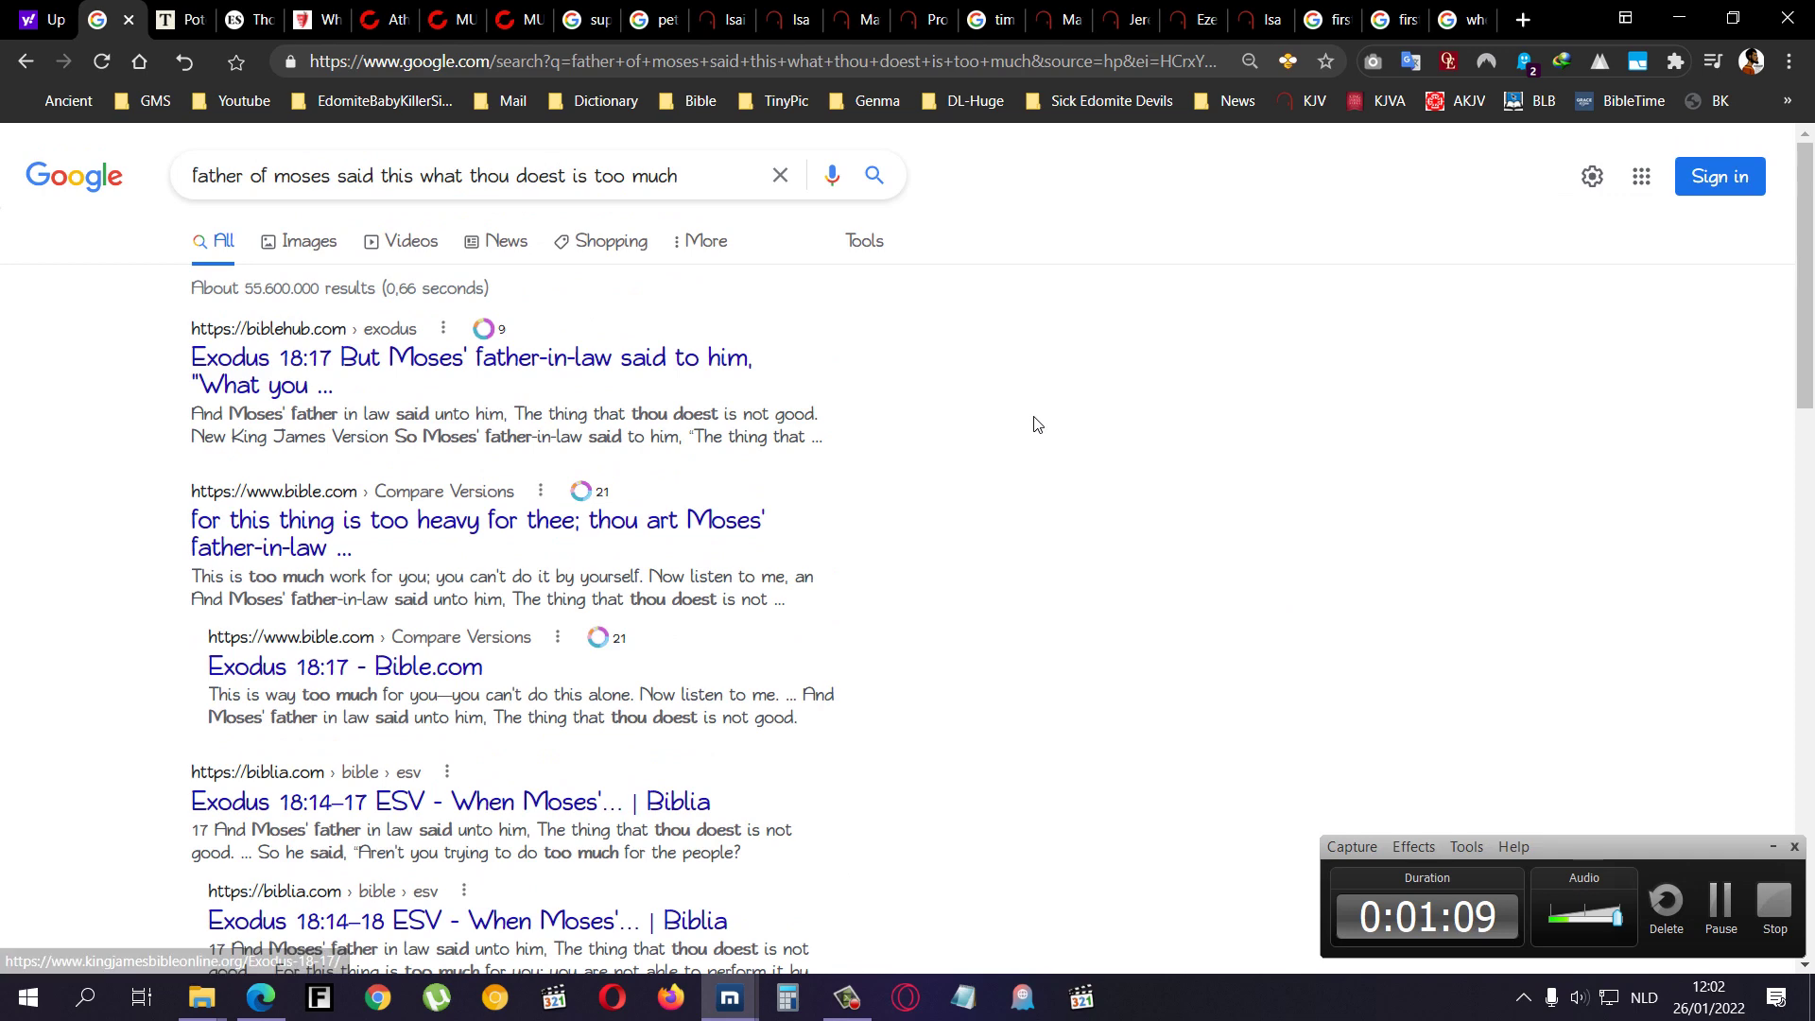
- Look up 'exo 18' in the King James Version on Bible Gateway
click(1306, 101)
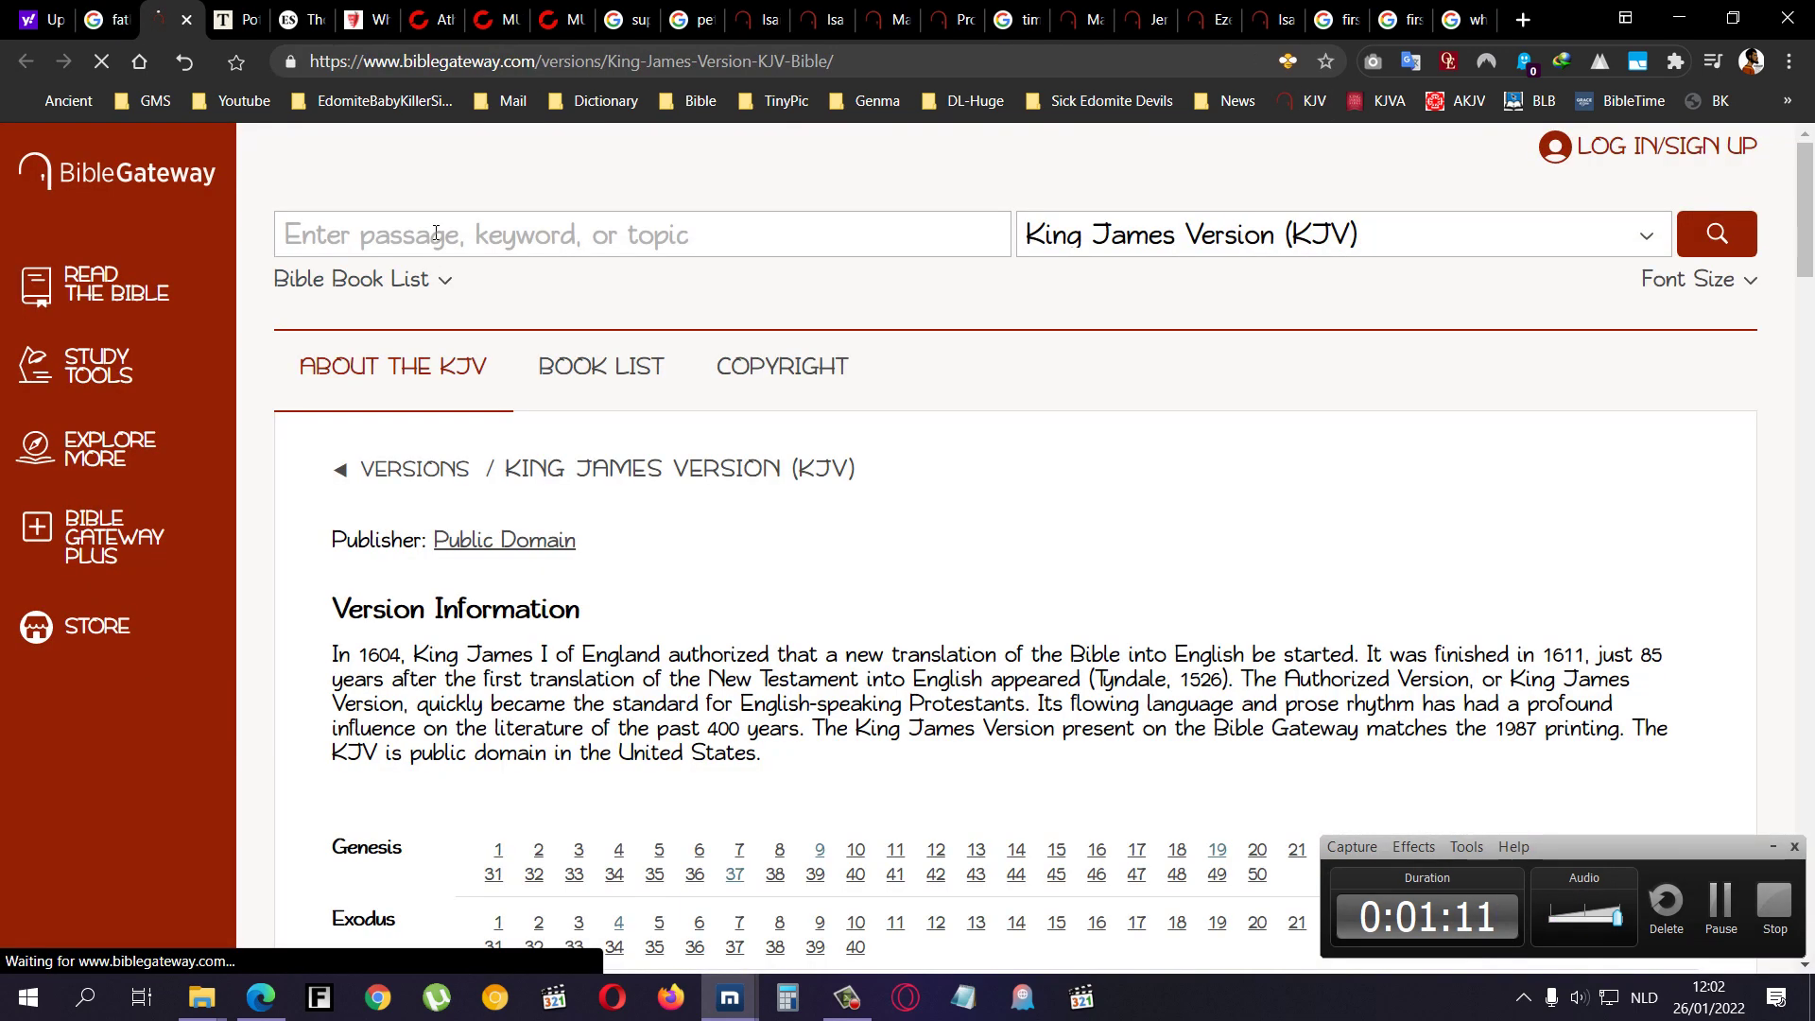
text(exo)
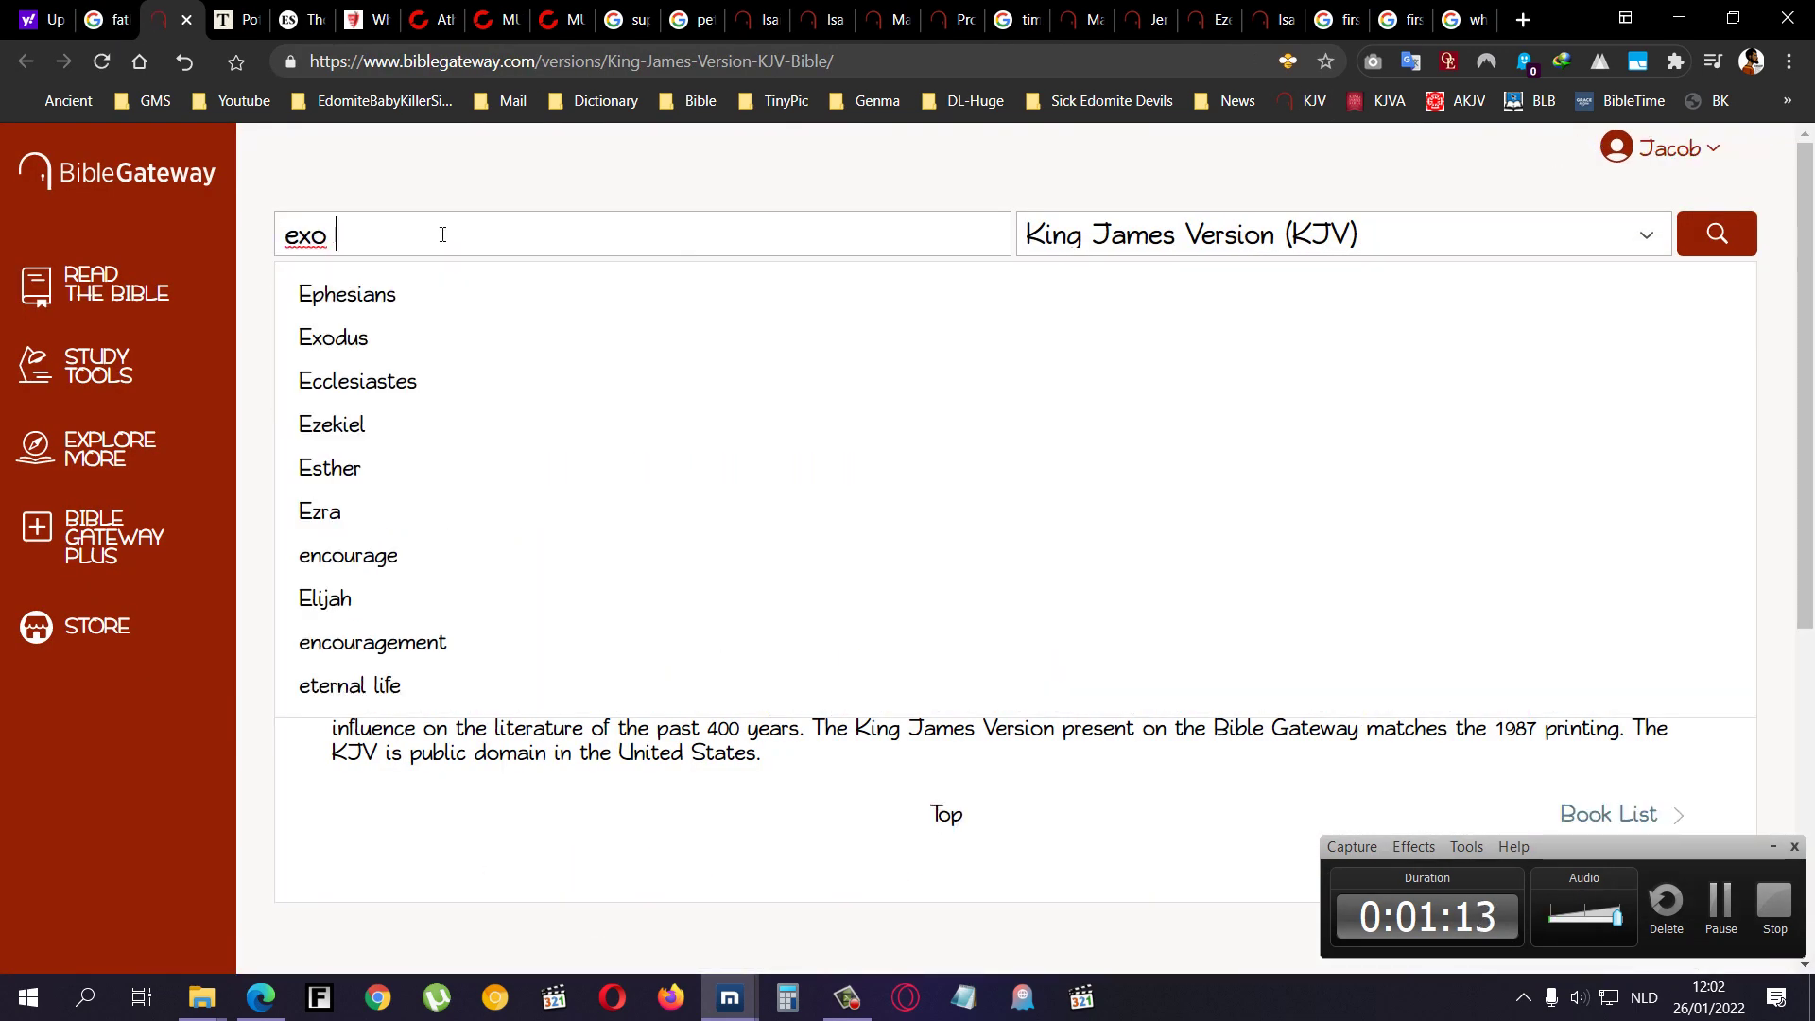
text( 18)
key(Return)
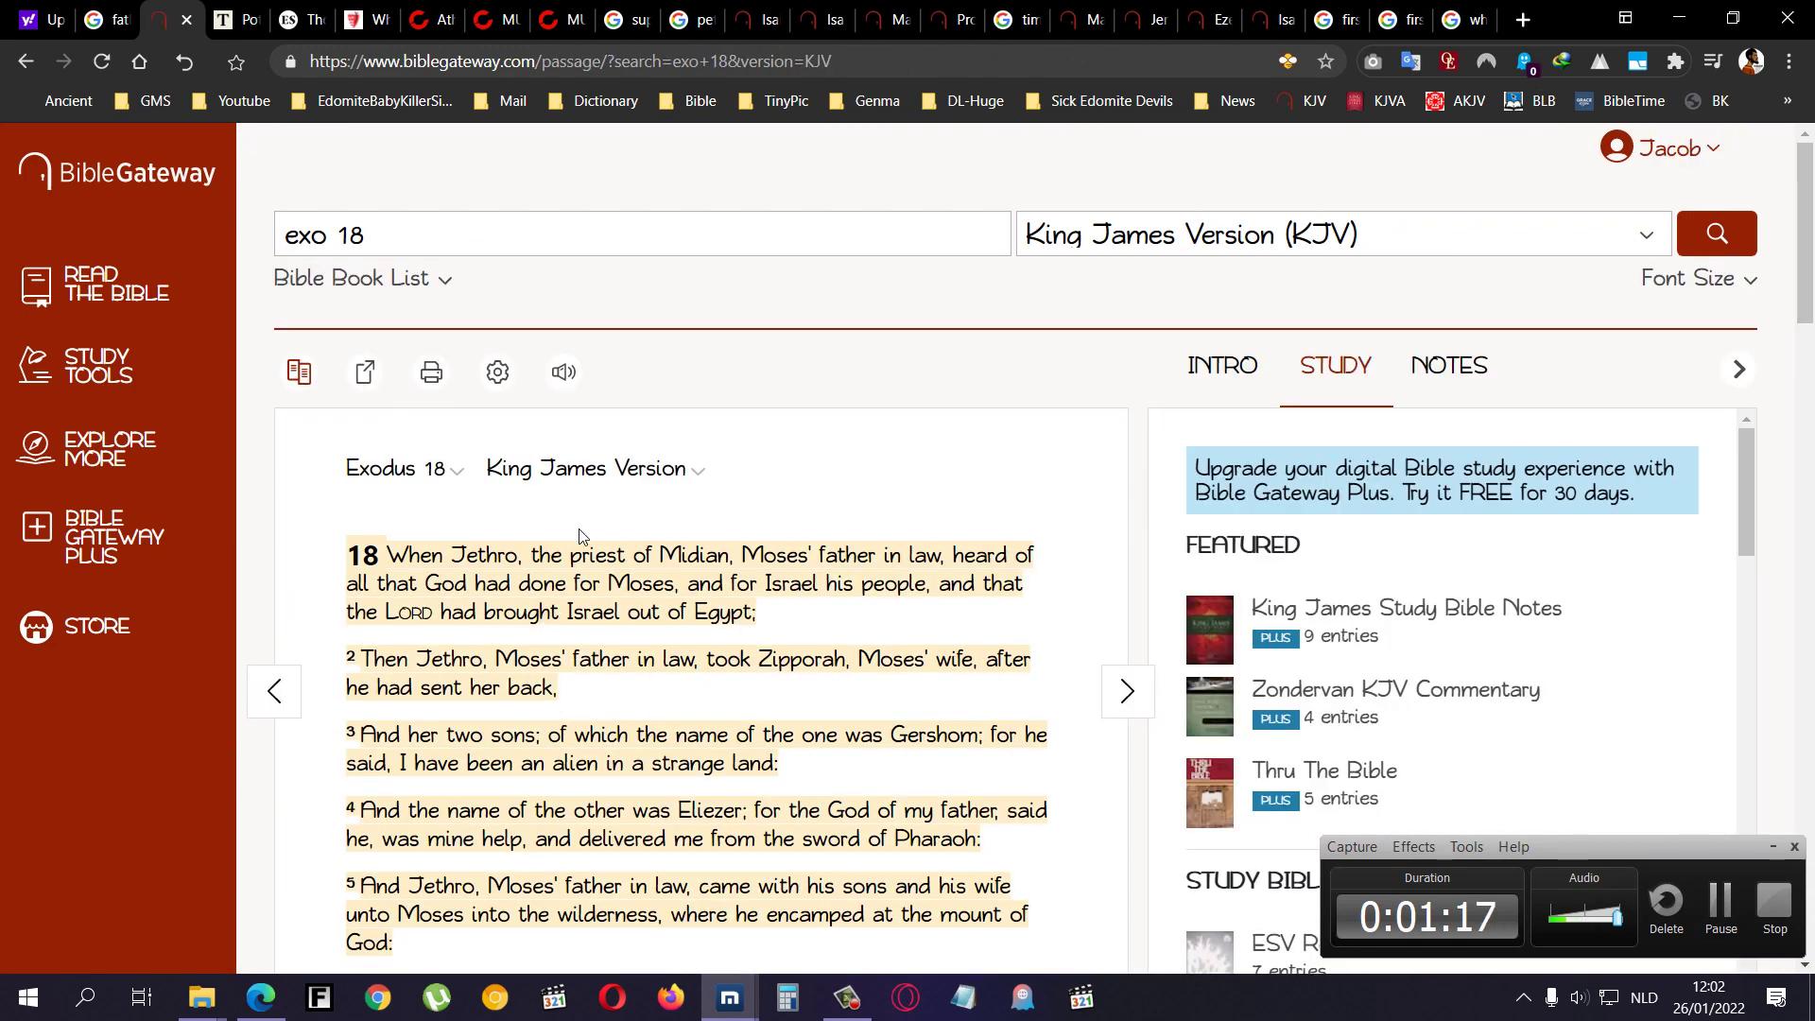
scroll(526, 650, down, 3)
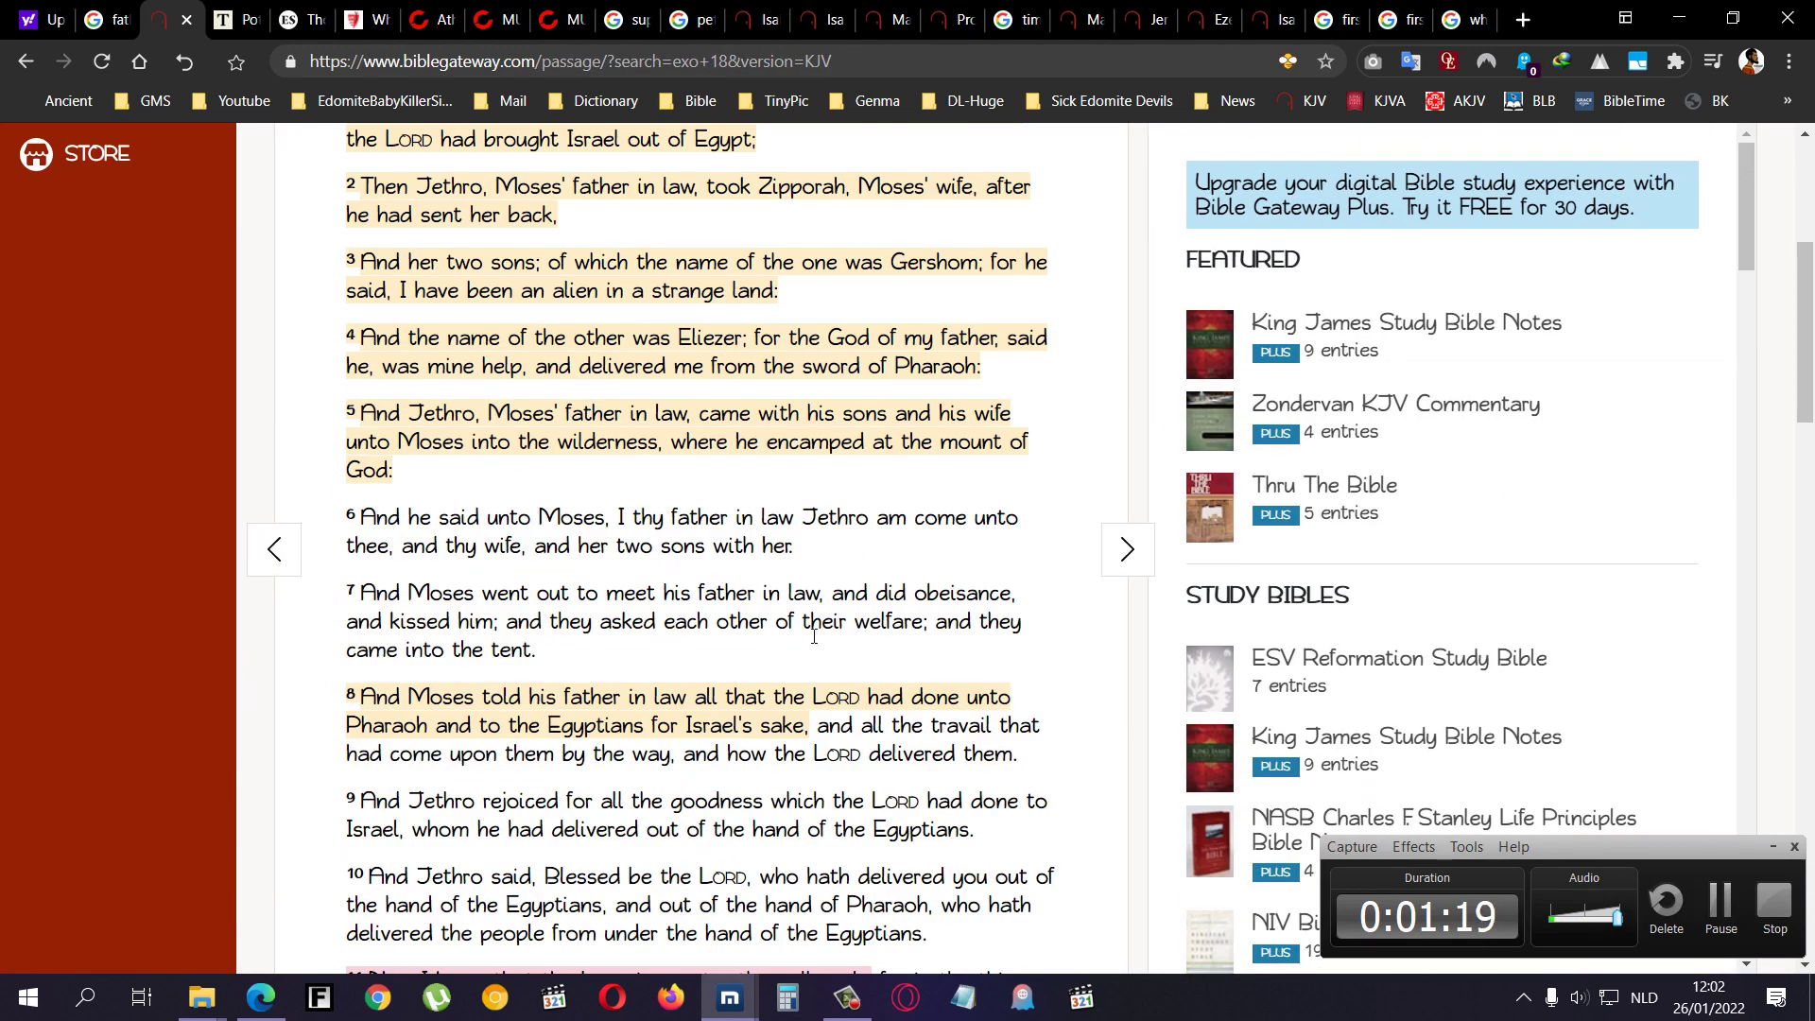
scroll(812, 635, down, 1)
scroll(812, 635, down, 2)
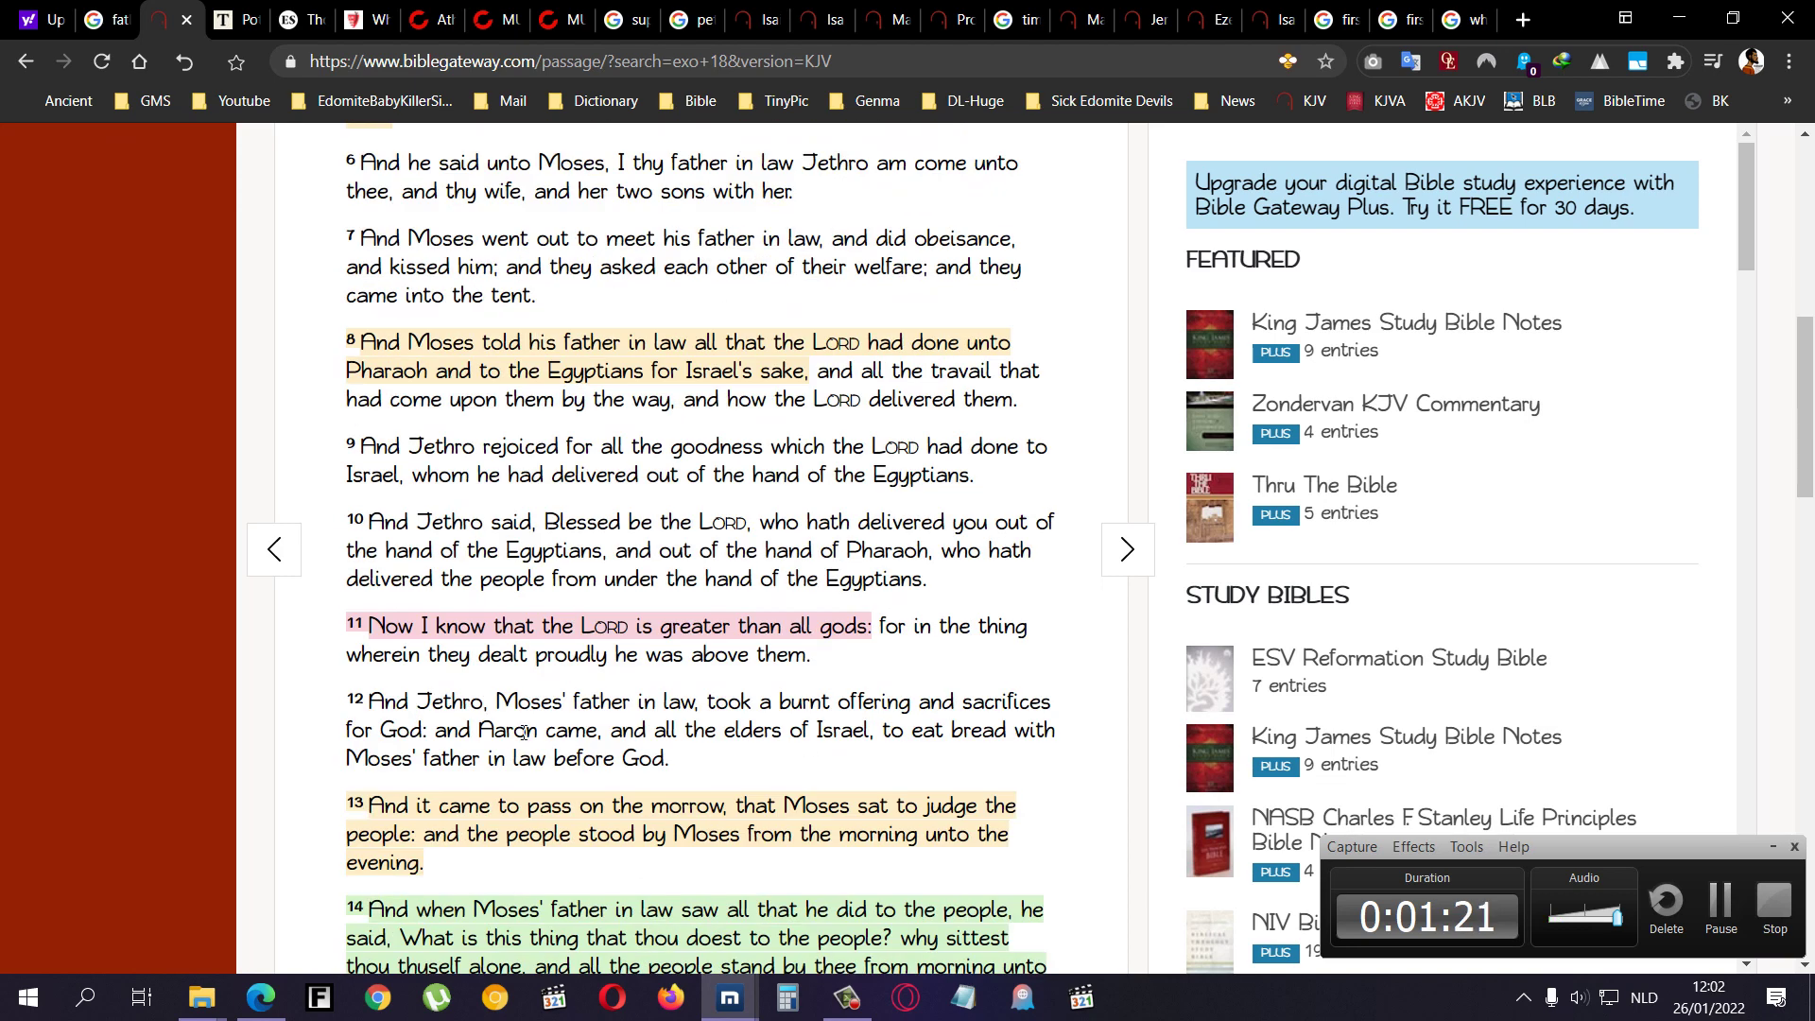
scroll(524, 728, down, 5)
scroll(519, 722, down, 2)
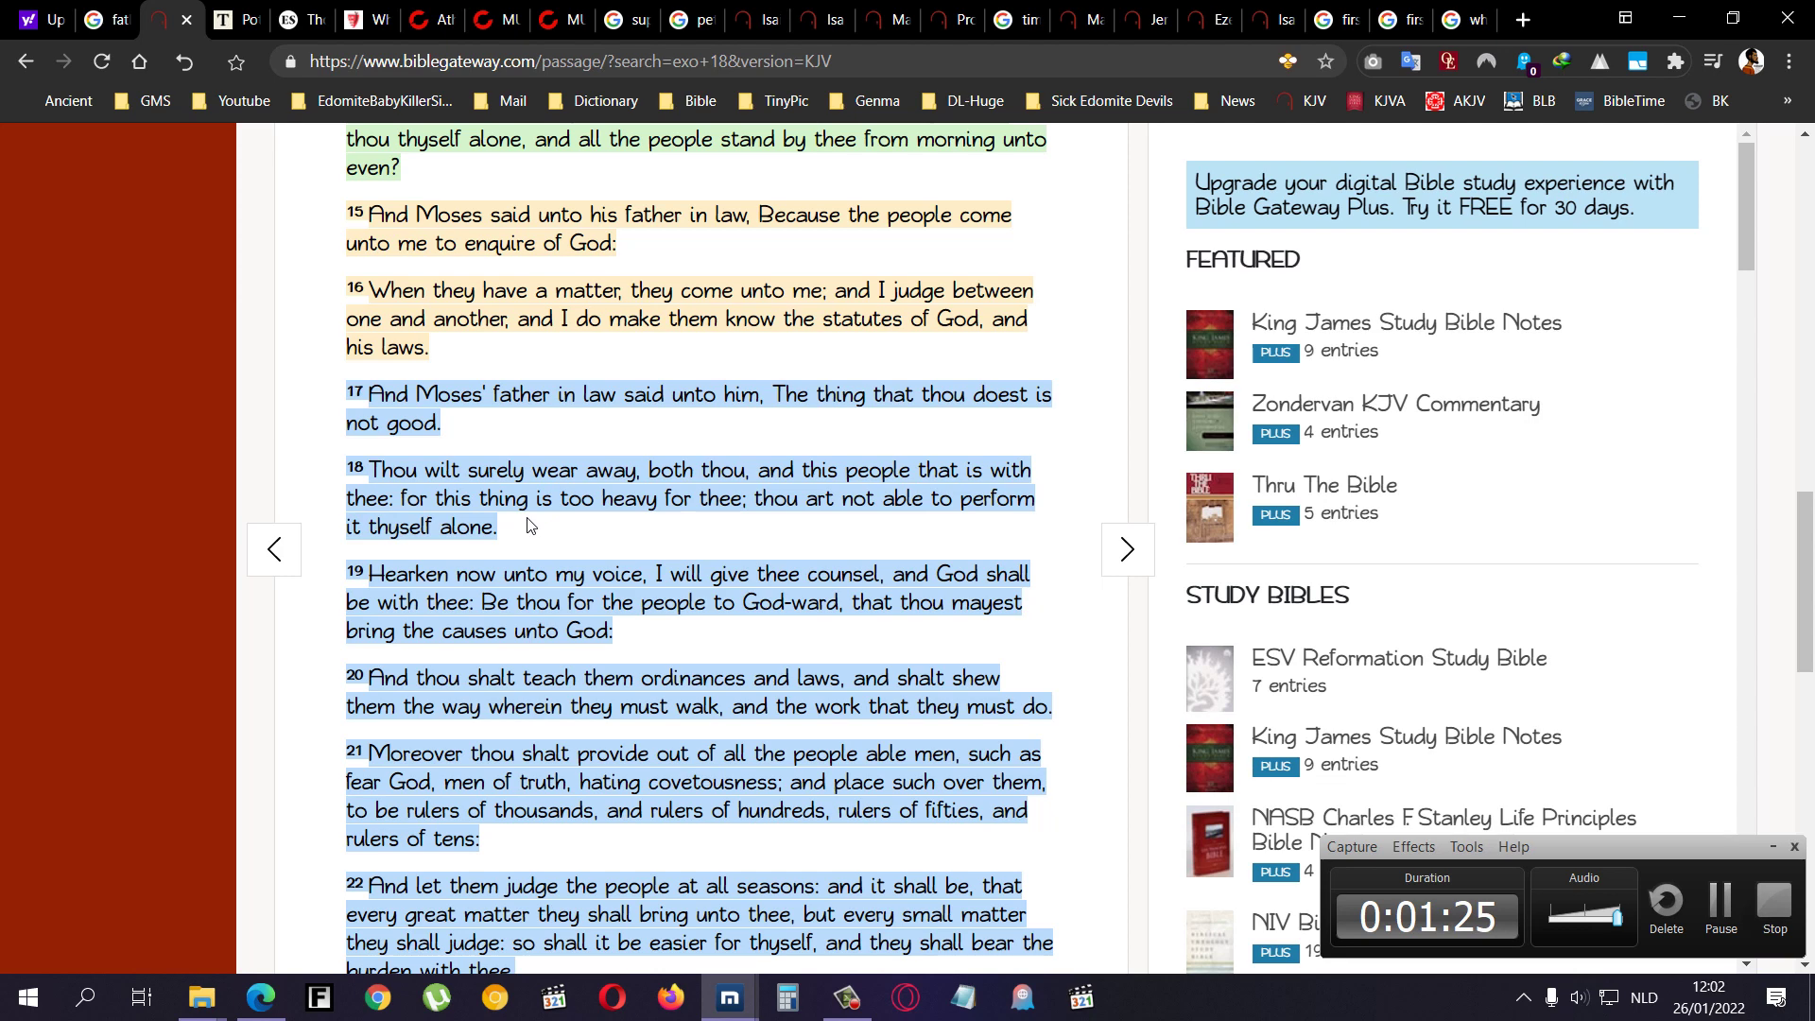
scroll(547, 539, down, 2)
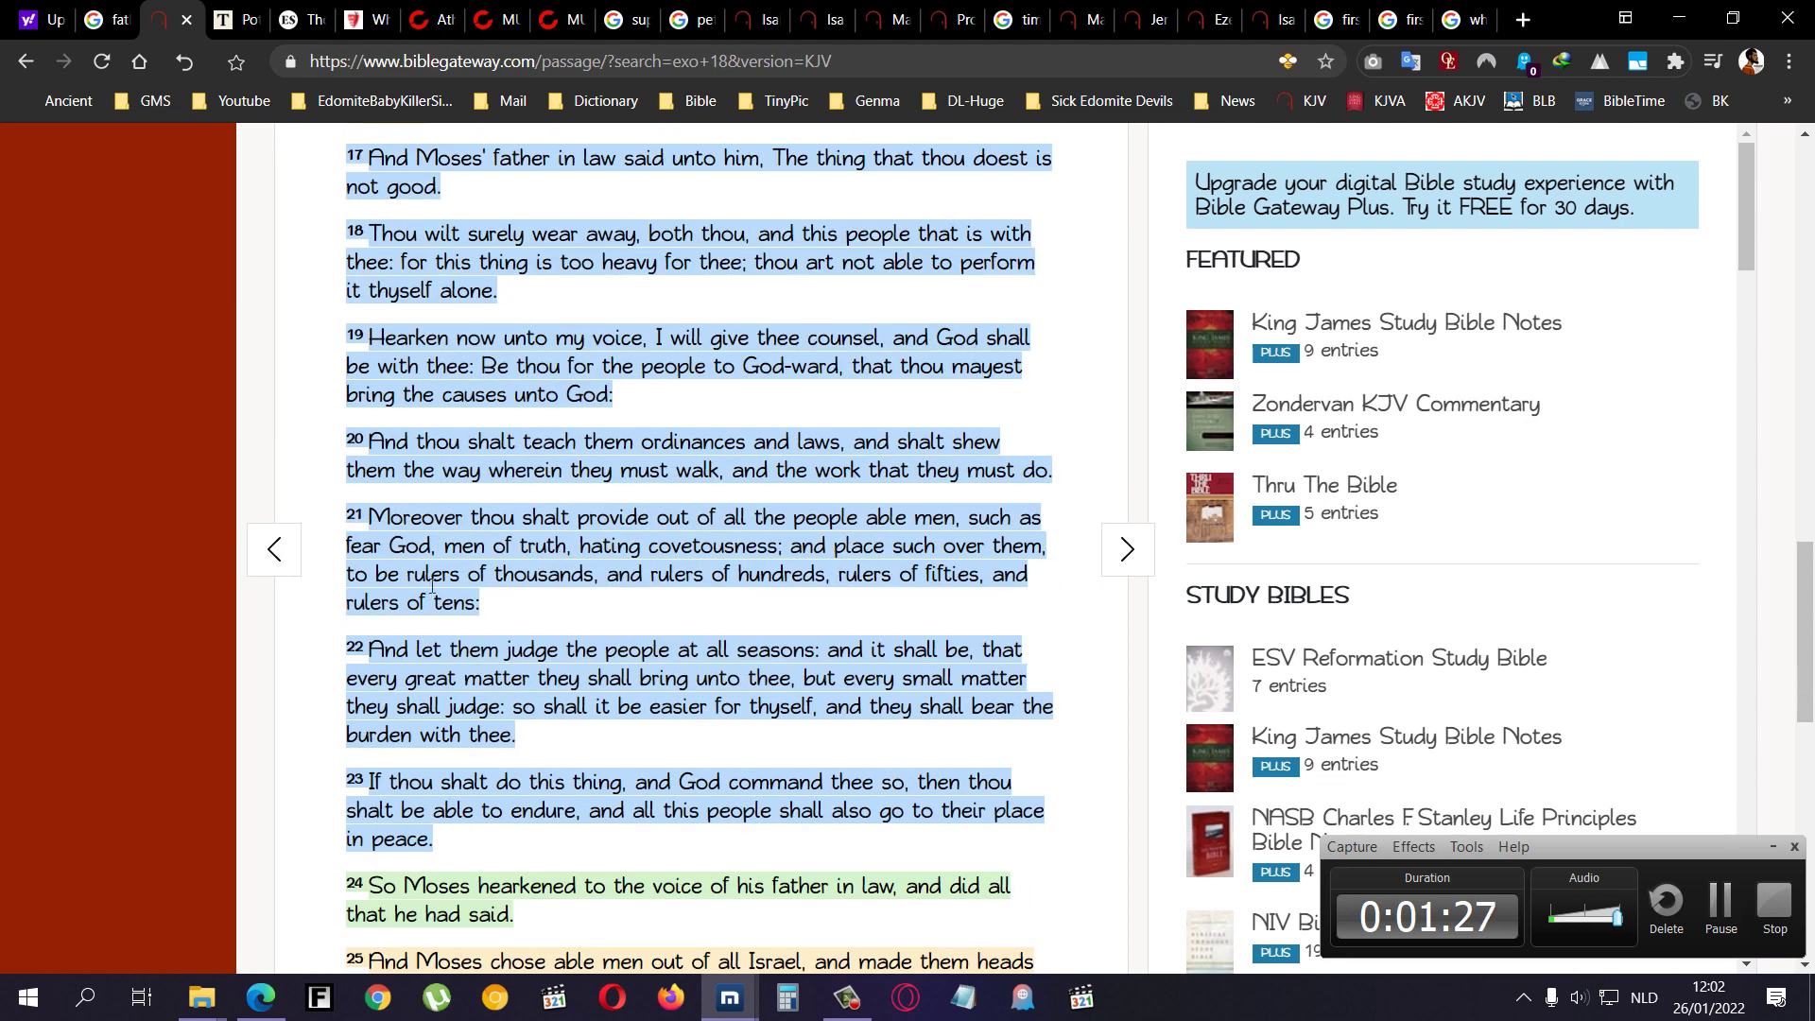
scroll(663, 595, up, 2)
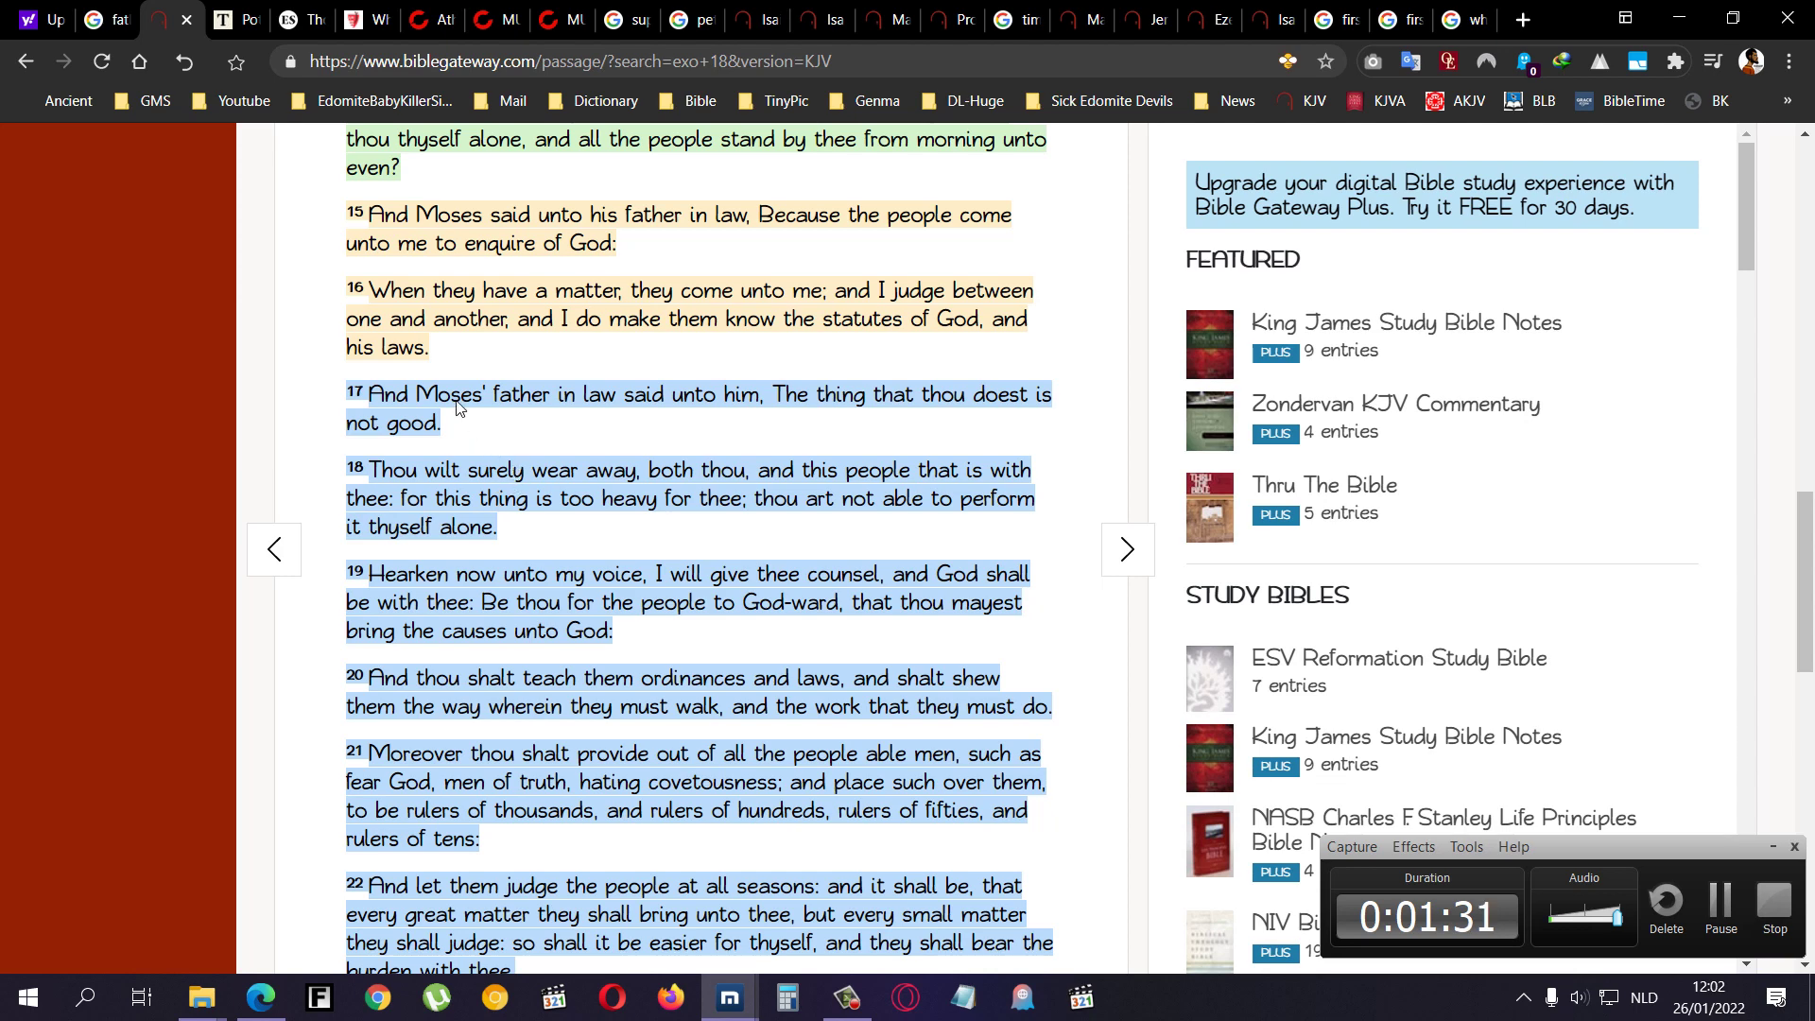
scroll(371, 397, up, 1)
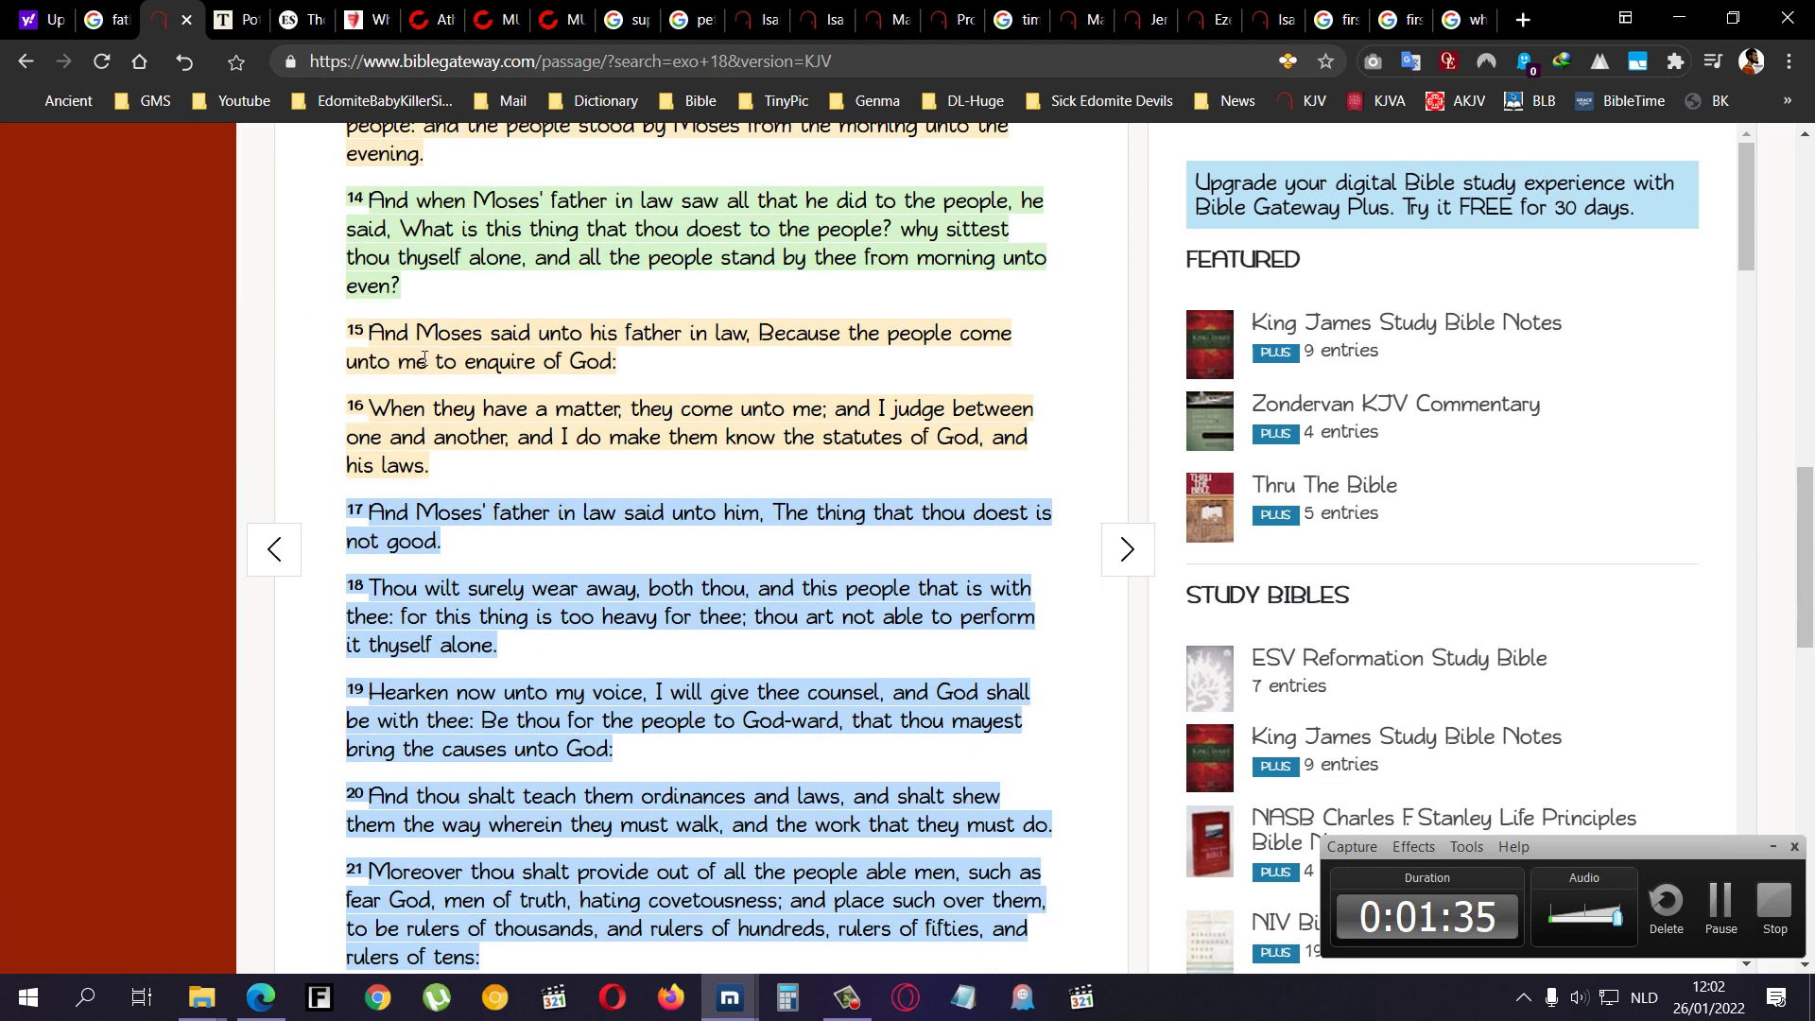
scroll(439, 386, up, 1)
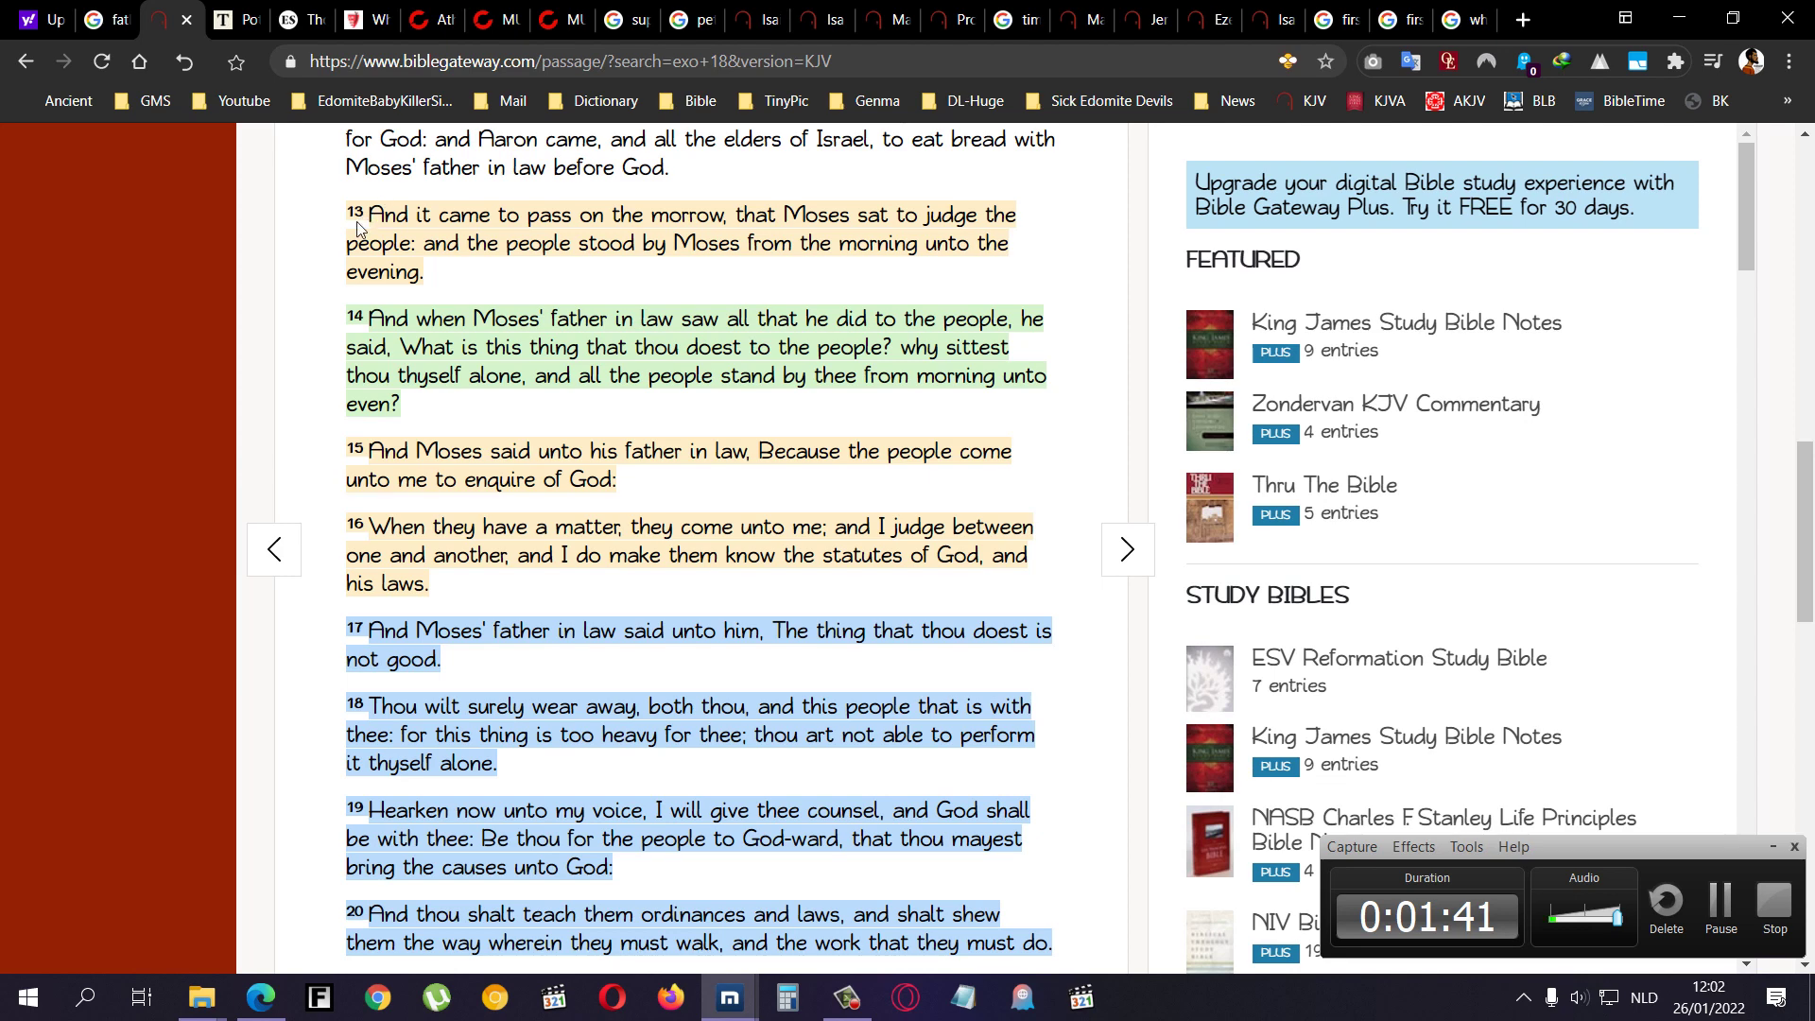
mouse_move(360, 228)
mouse_down()
mouse_move(753, 207)
mouse_move(443, 252)
mouse_up()
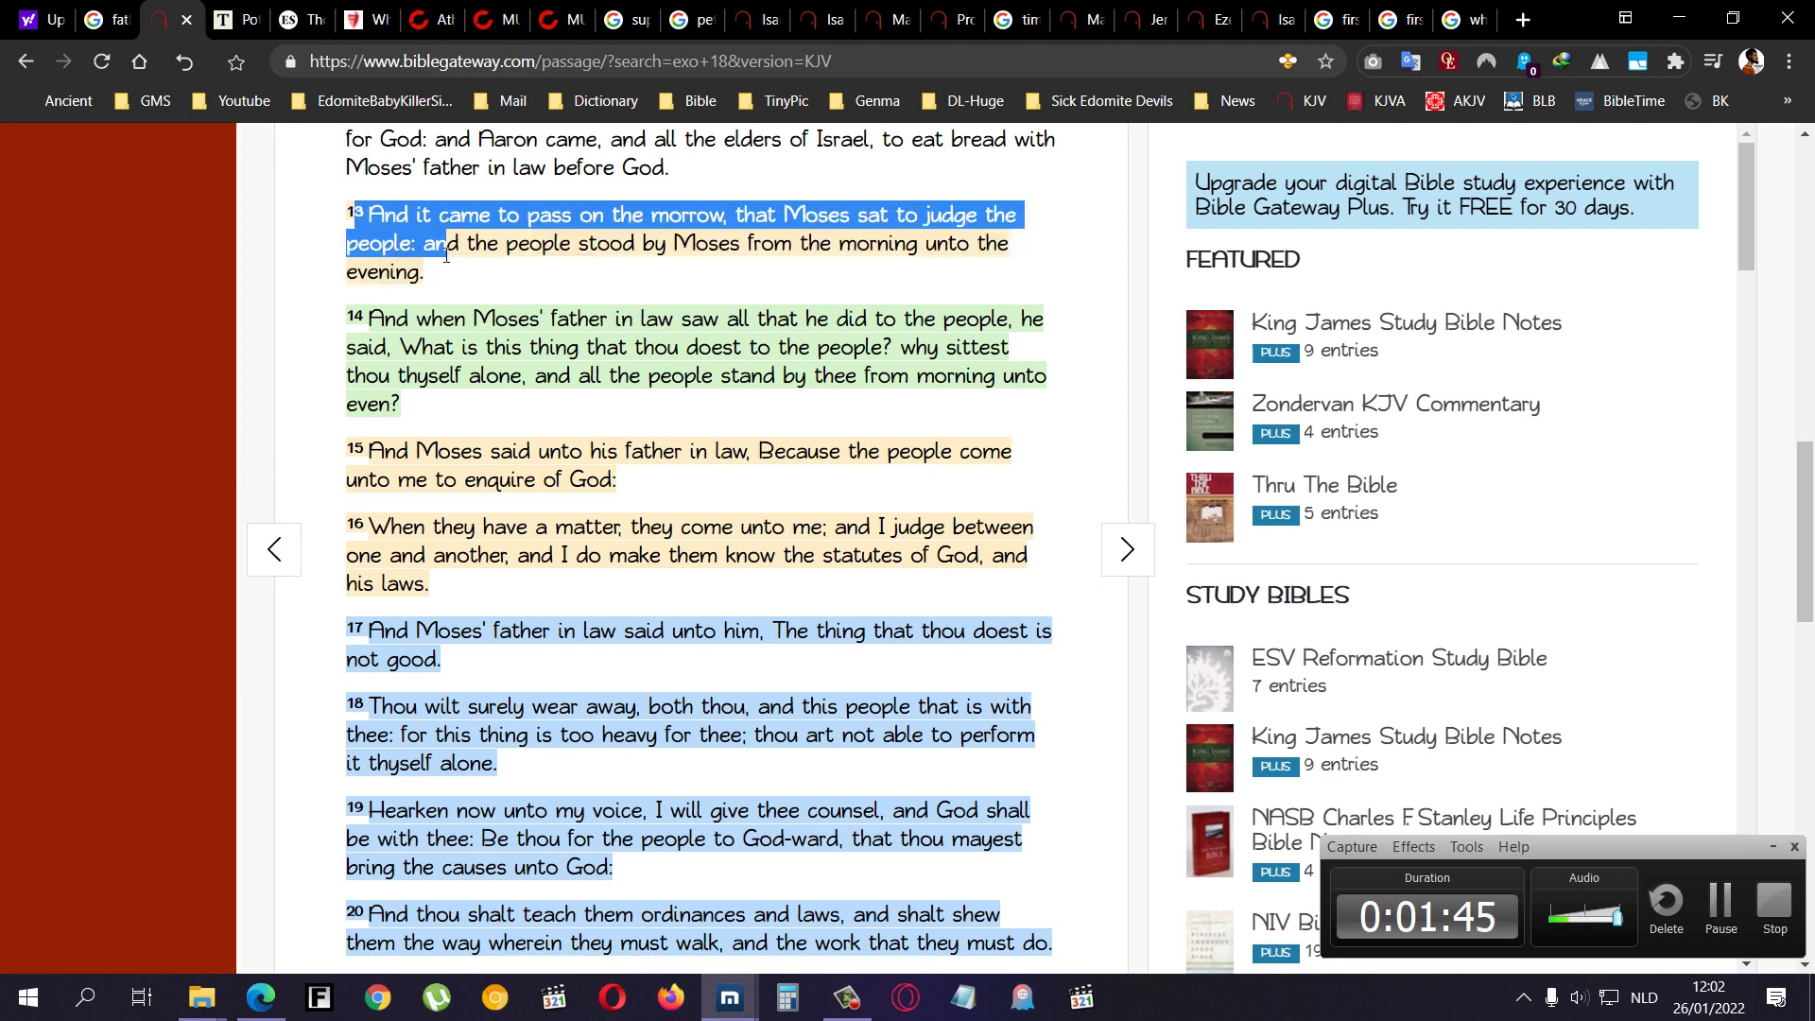
mouse_move(442, 253)
mouse_down()
mouse_move(868, 249)
mouse_move(436, 284)
mouse_move(970, 330)
mouse_move(407, 359)
mouse_move(881, 353)
mouse_move(644, 349)
mouse_move(500, 377)
mouse_move(520, 380)
mouse_up()
click(284, 310)
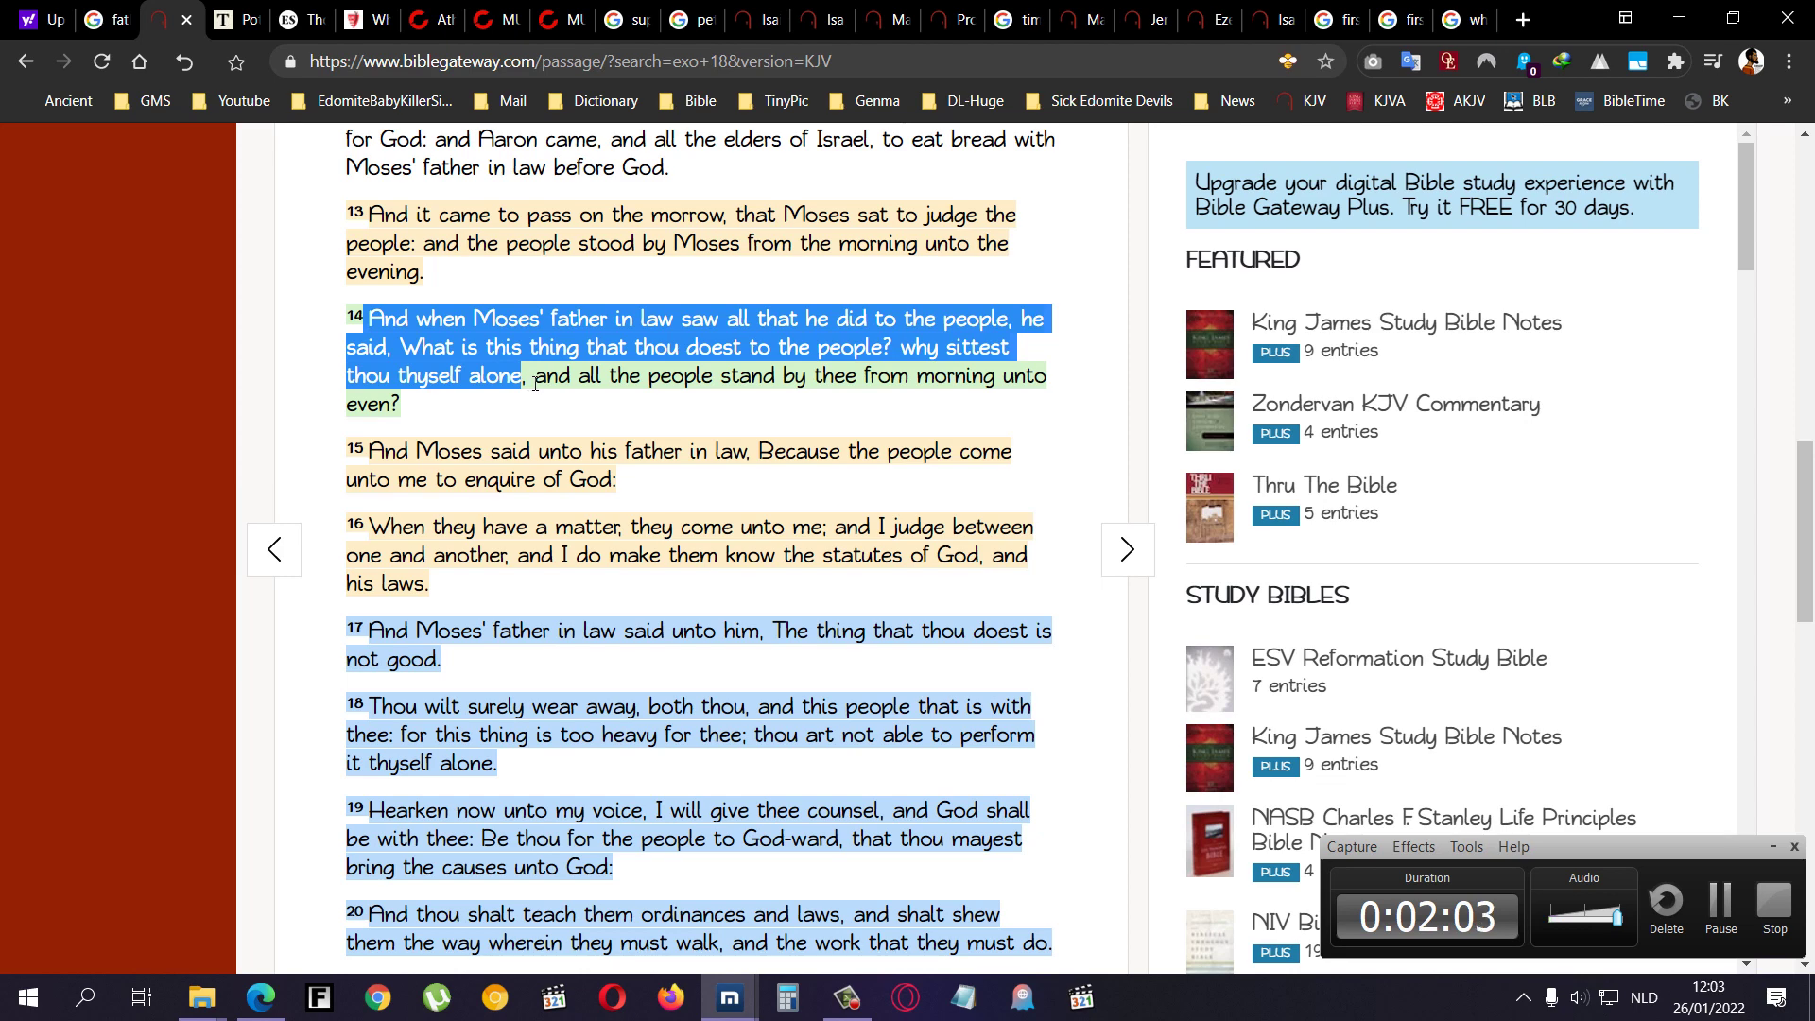
mouse_move(555, 380)
mouse_down()
mouse_move(1030, 386)
mouse_move(539, 418)
mouse_up()
click(393, 445)
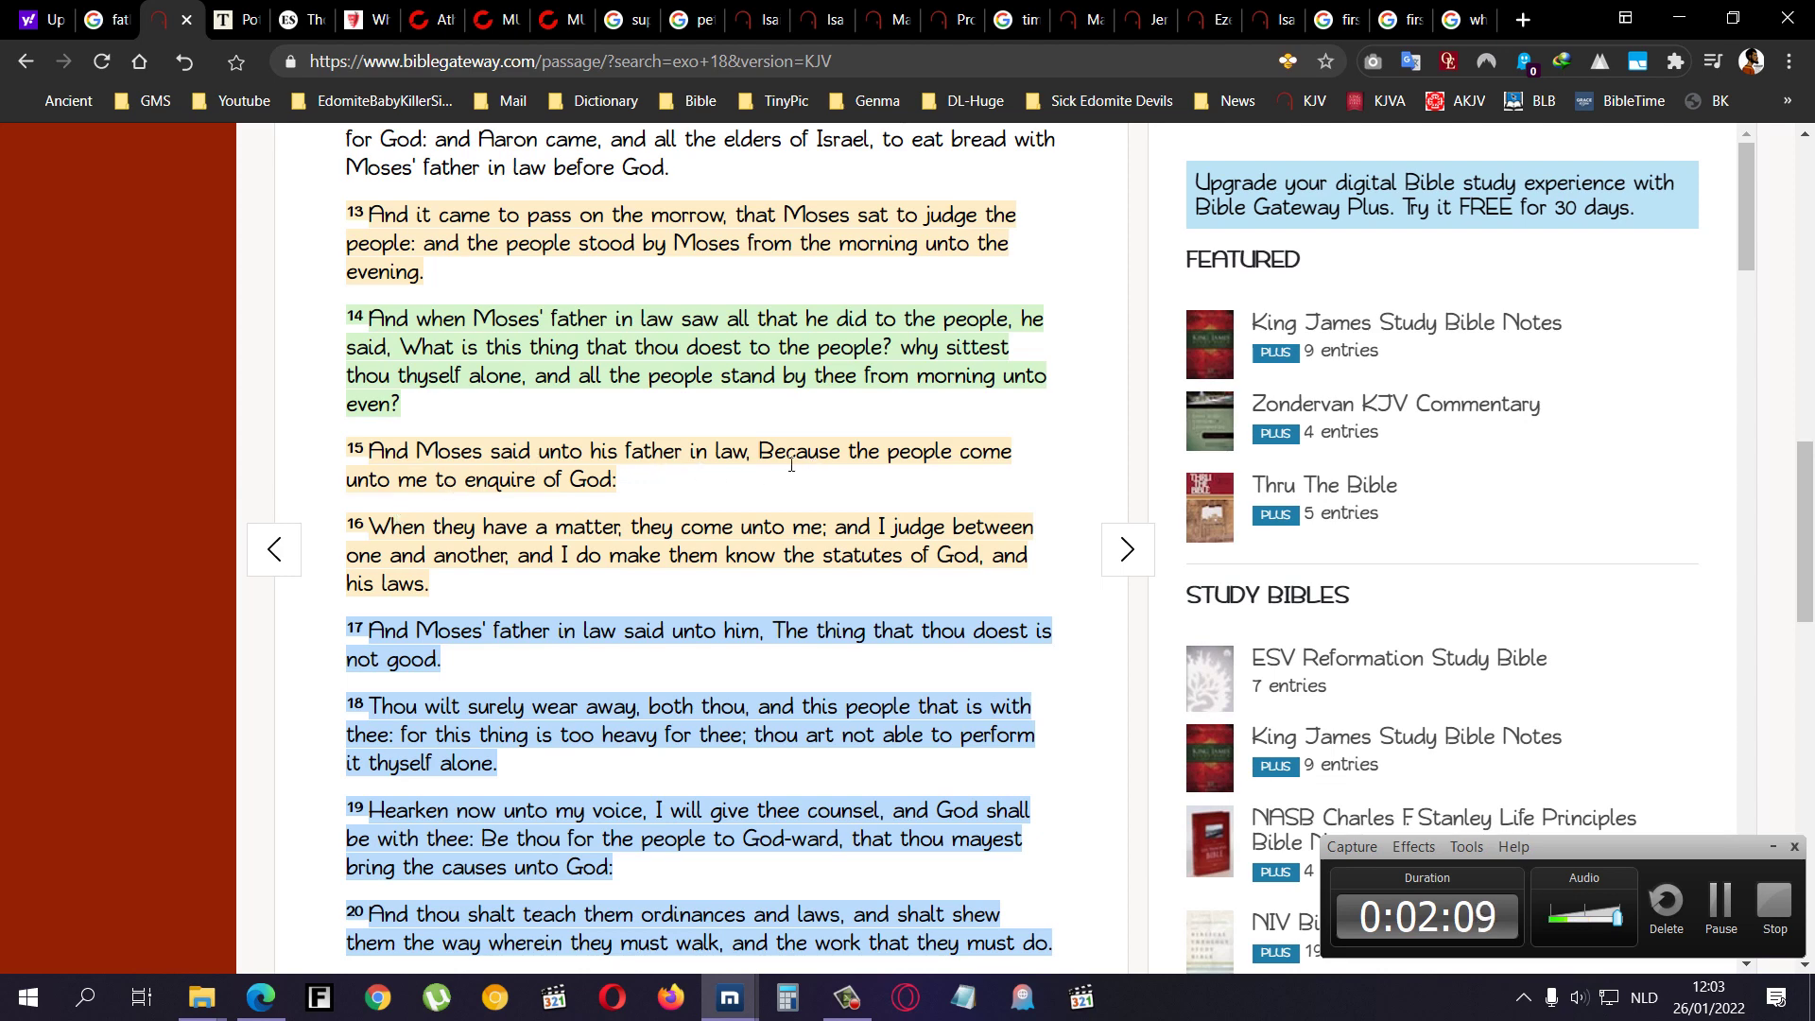
mouse_move(777, 454)
mouse_down()
mouse_move(1020, 440)
mouse_move(411, 528)
mouse_move(454, 488)
mouse_move(627, 488)
mouse_move(619, 539)
mouse_up()
mouse_move(341, 535)
mouse_down()
mouse_move(968, 532)
mouse_move(470, 559)
mouse_move(532, 569)
mouse_move(855, 565)
mouse_move(1009, 536)
mouse_move(414, 591)
mouse_up()
click(438, 709)
scroll(439, 709, down, 1)
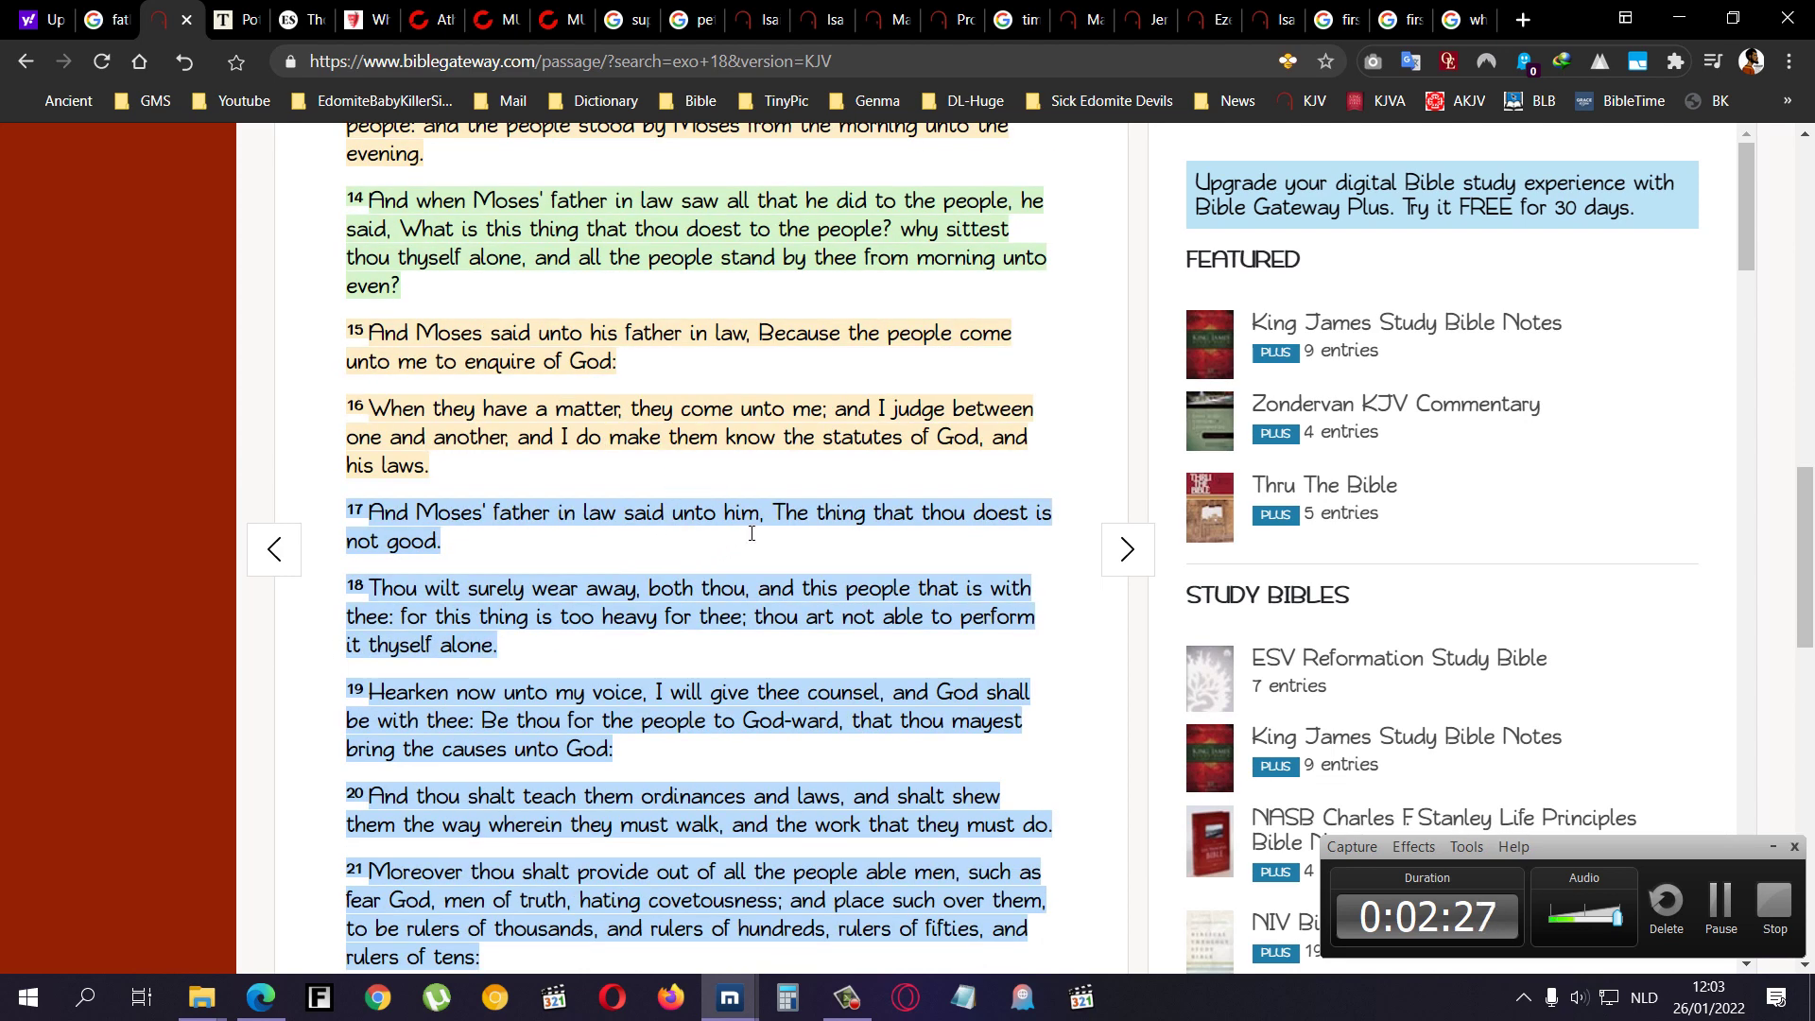
mouse_move(773, 513)
mouse_down()
mouse_move(941, 514)
mouse_move(531, 593)
mouse_move(441, 561)
mouse_move(425, 624)
mouse_move(514, 588)
mouse_move(965, 588)
mouse_move(393, 628)
mouse_up()
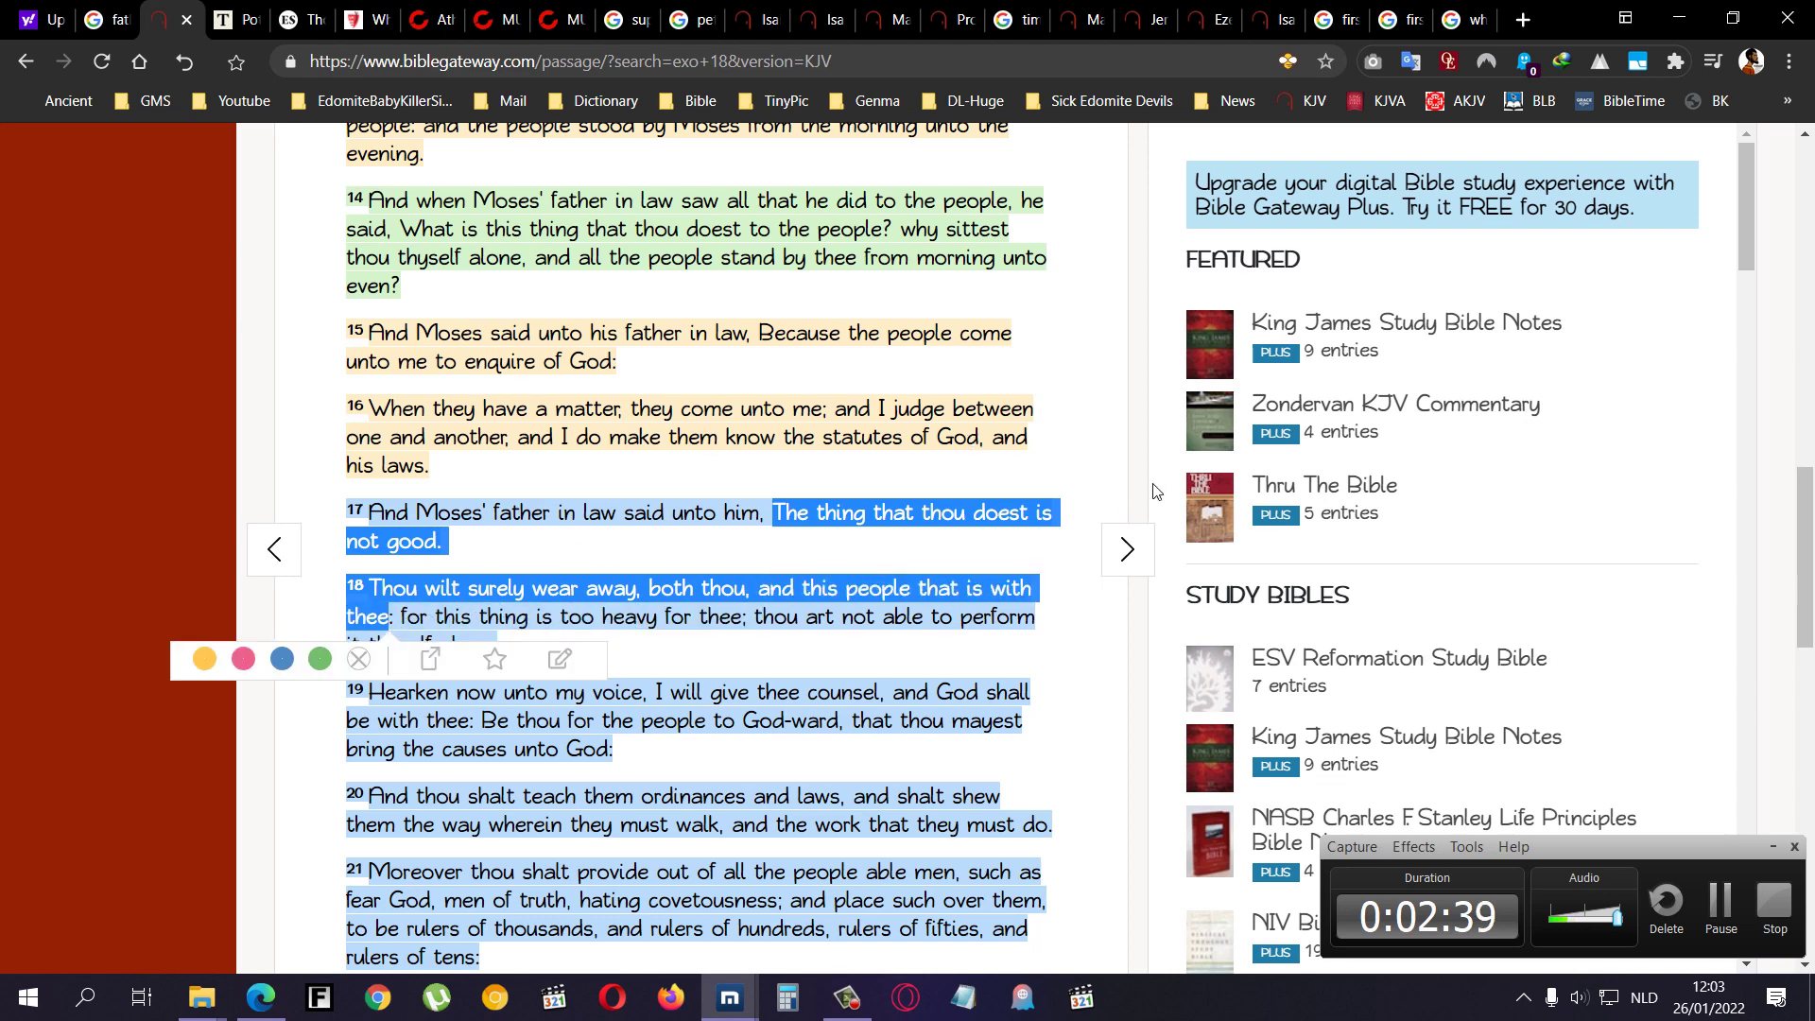
click(744, 725)
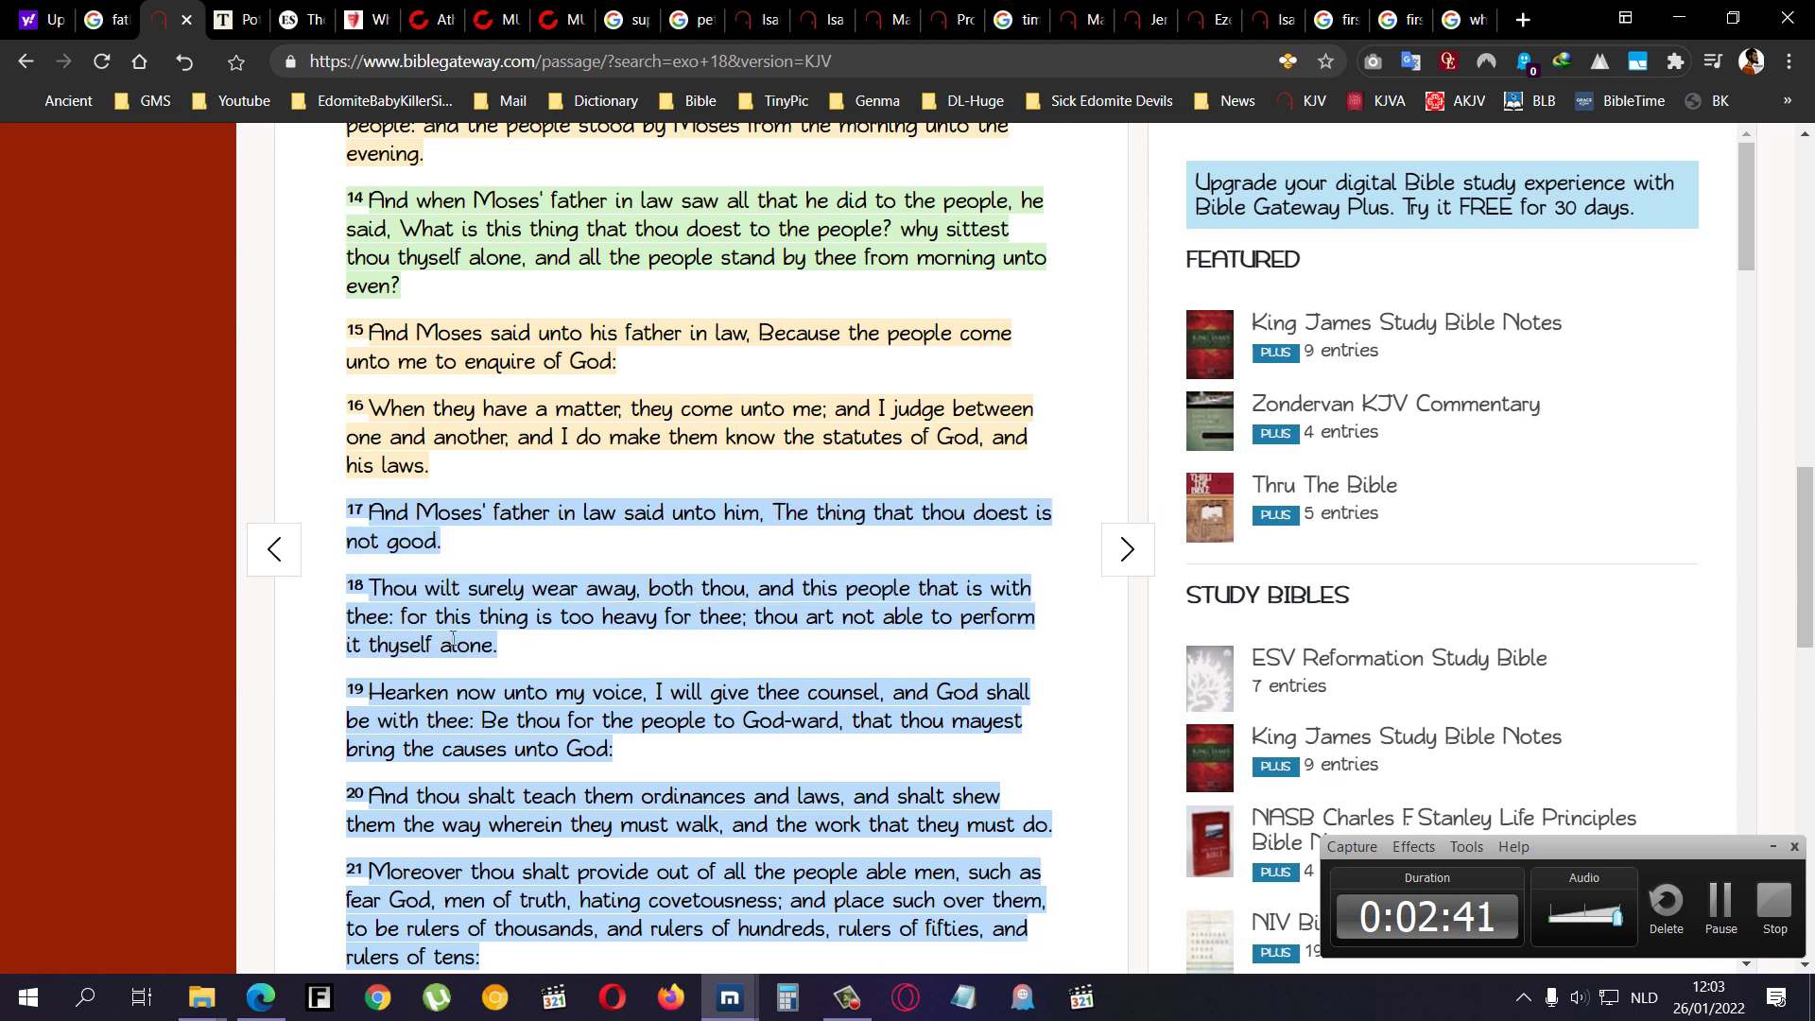
drag(412, 619, 723, 628)
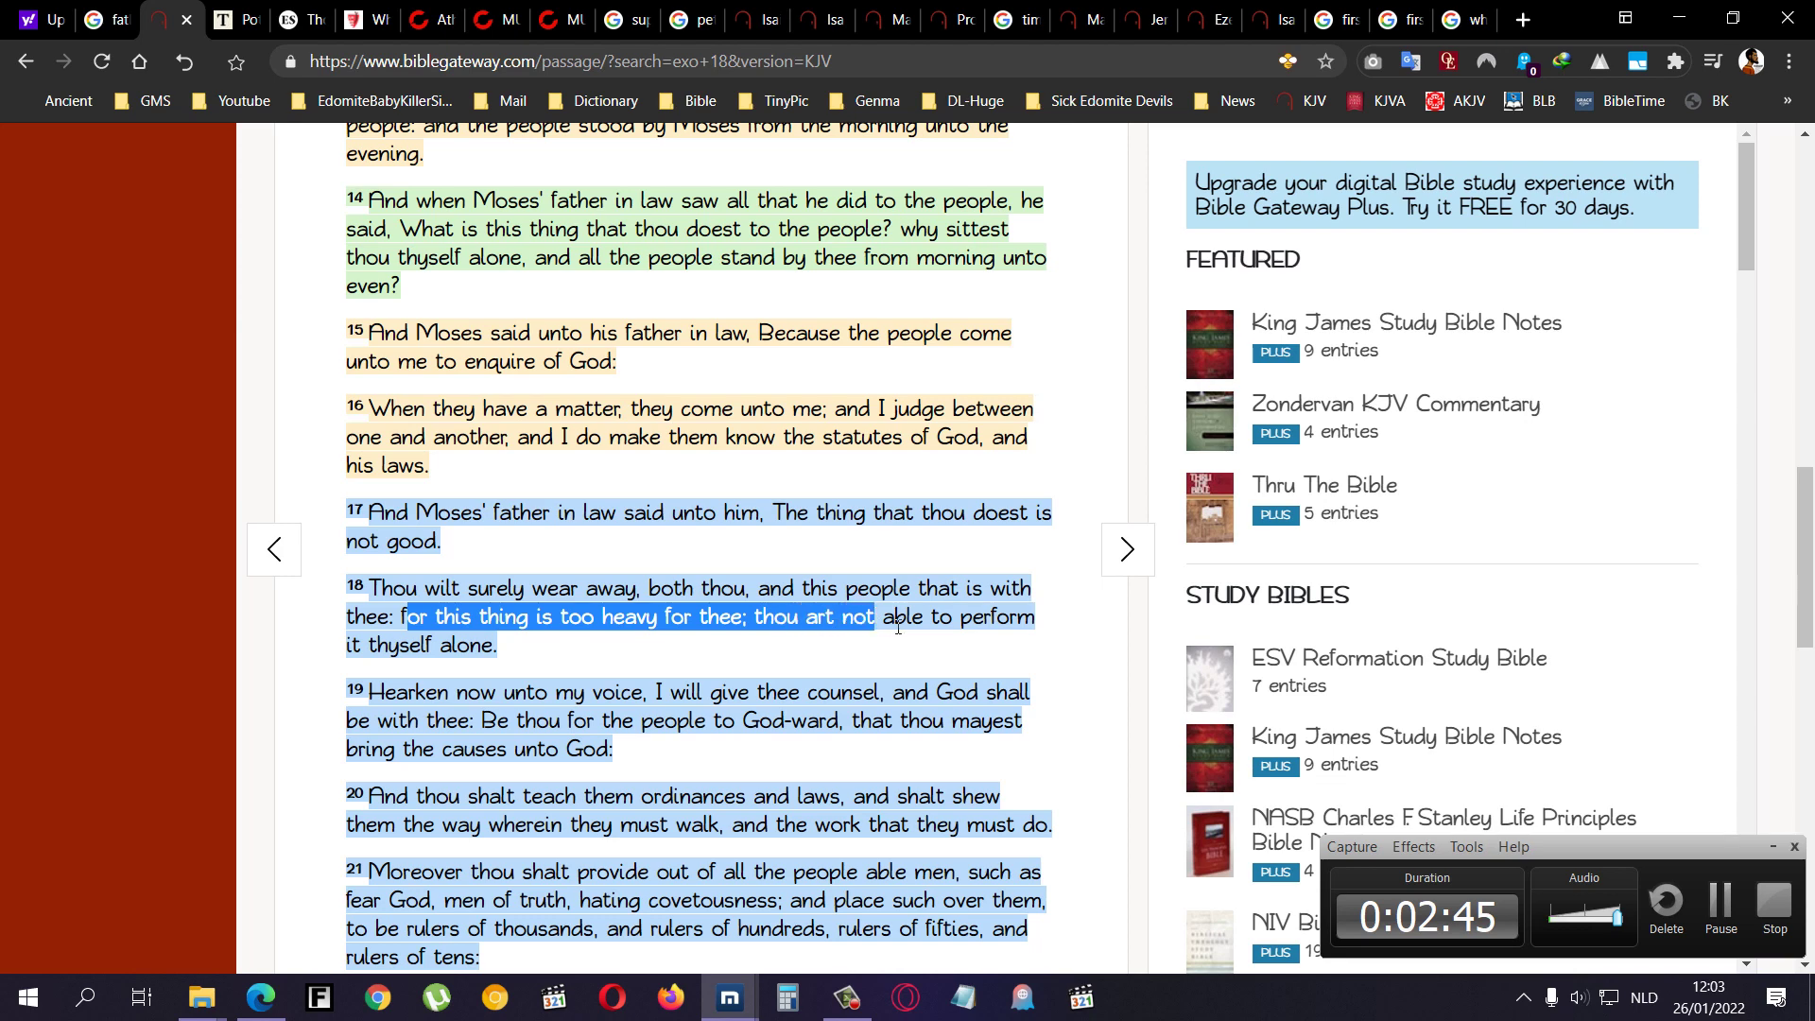
mouse_move(721, 629)
mouse_down()
mouse_move(1024, 626)
mouse_move(502, 652)
mouse_up()
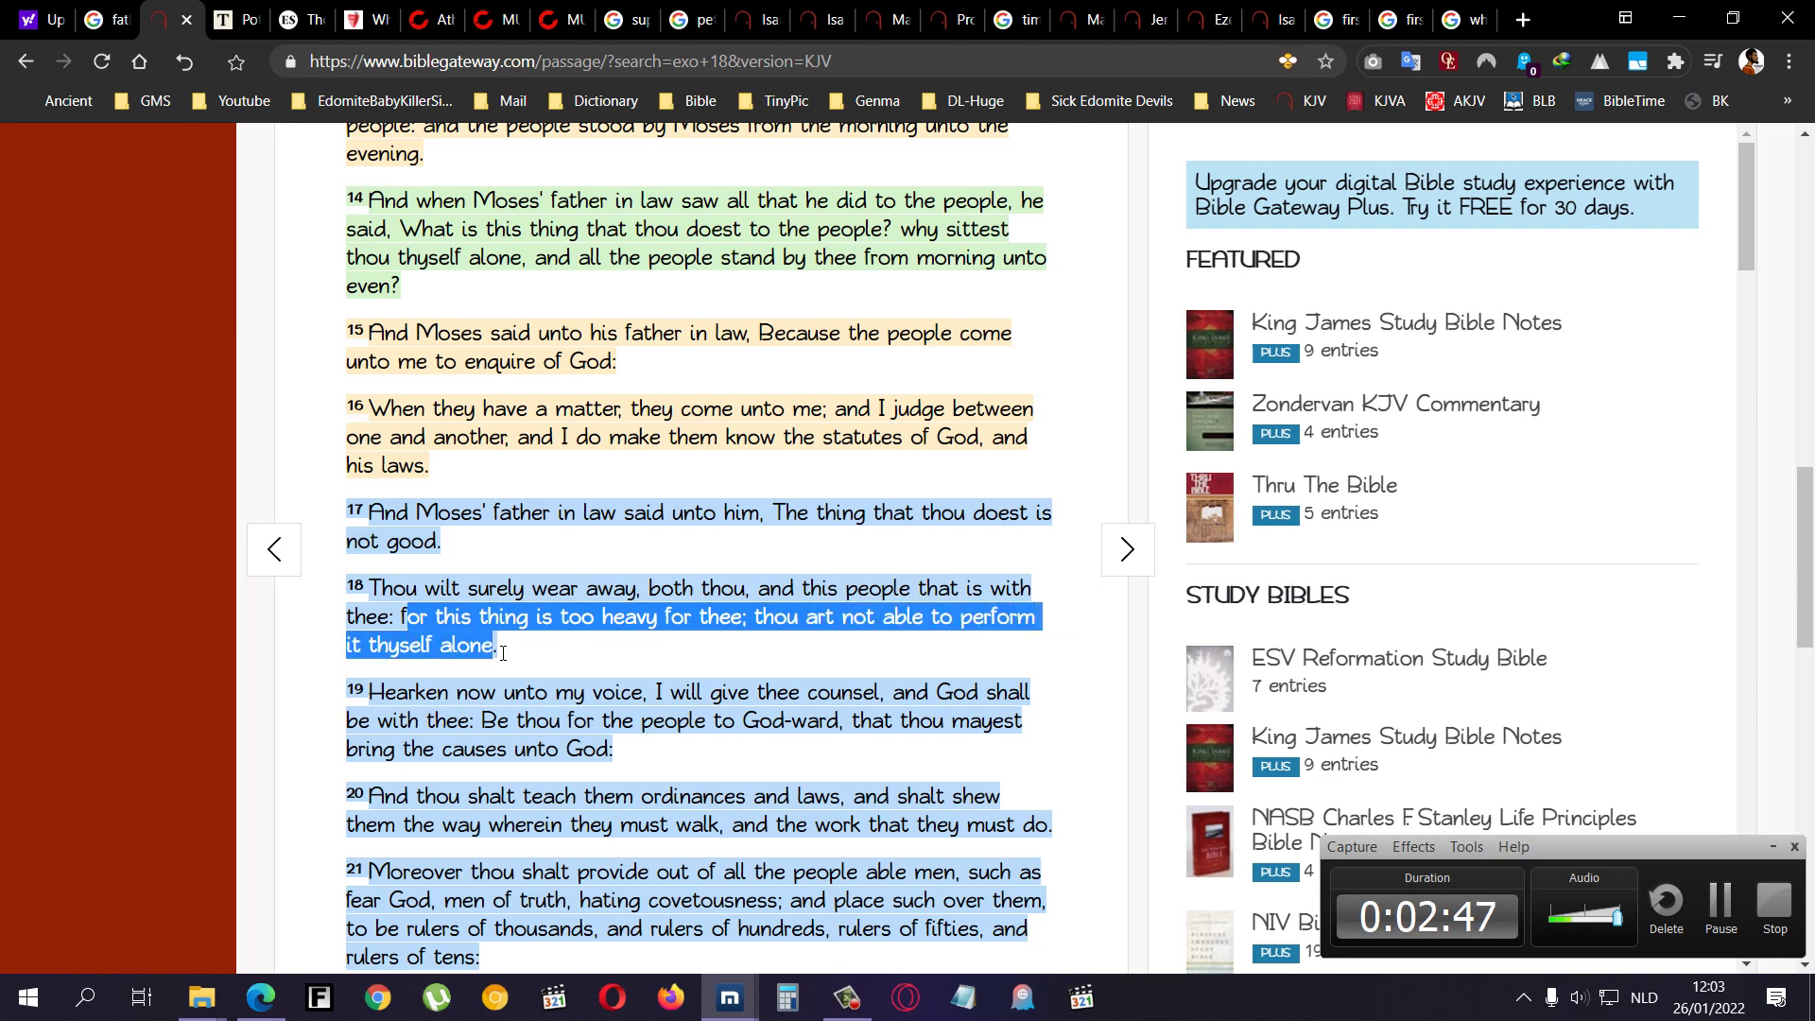
scroll(455, 733, down, 2)
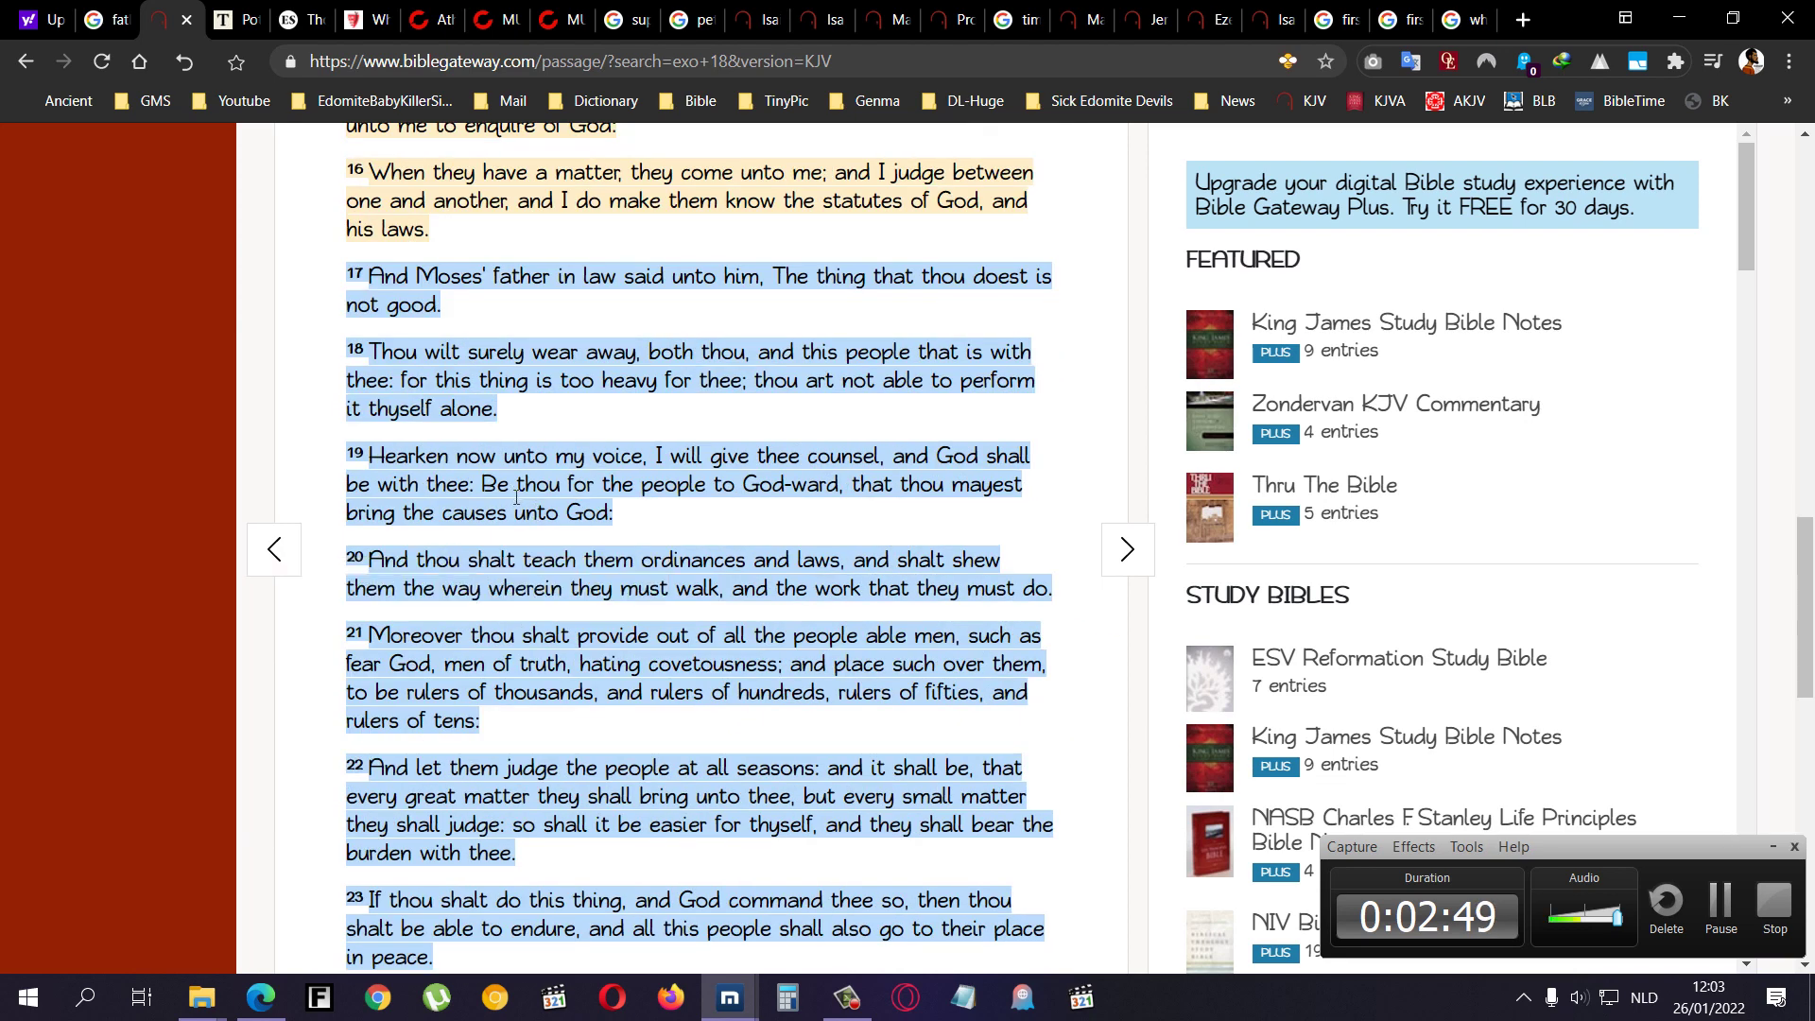
- Select the counsel passages in verses 19 and 20 of Exodus 18
drag(657, 462, 473, 490)
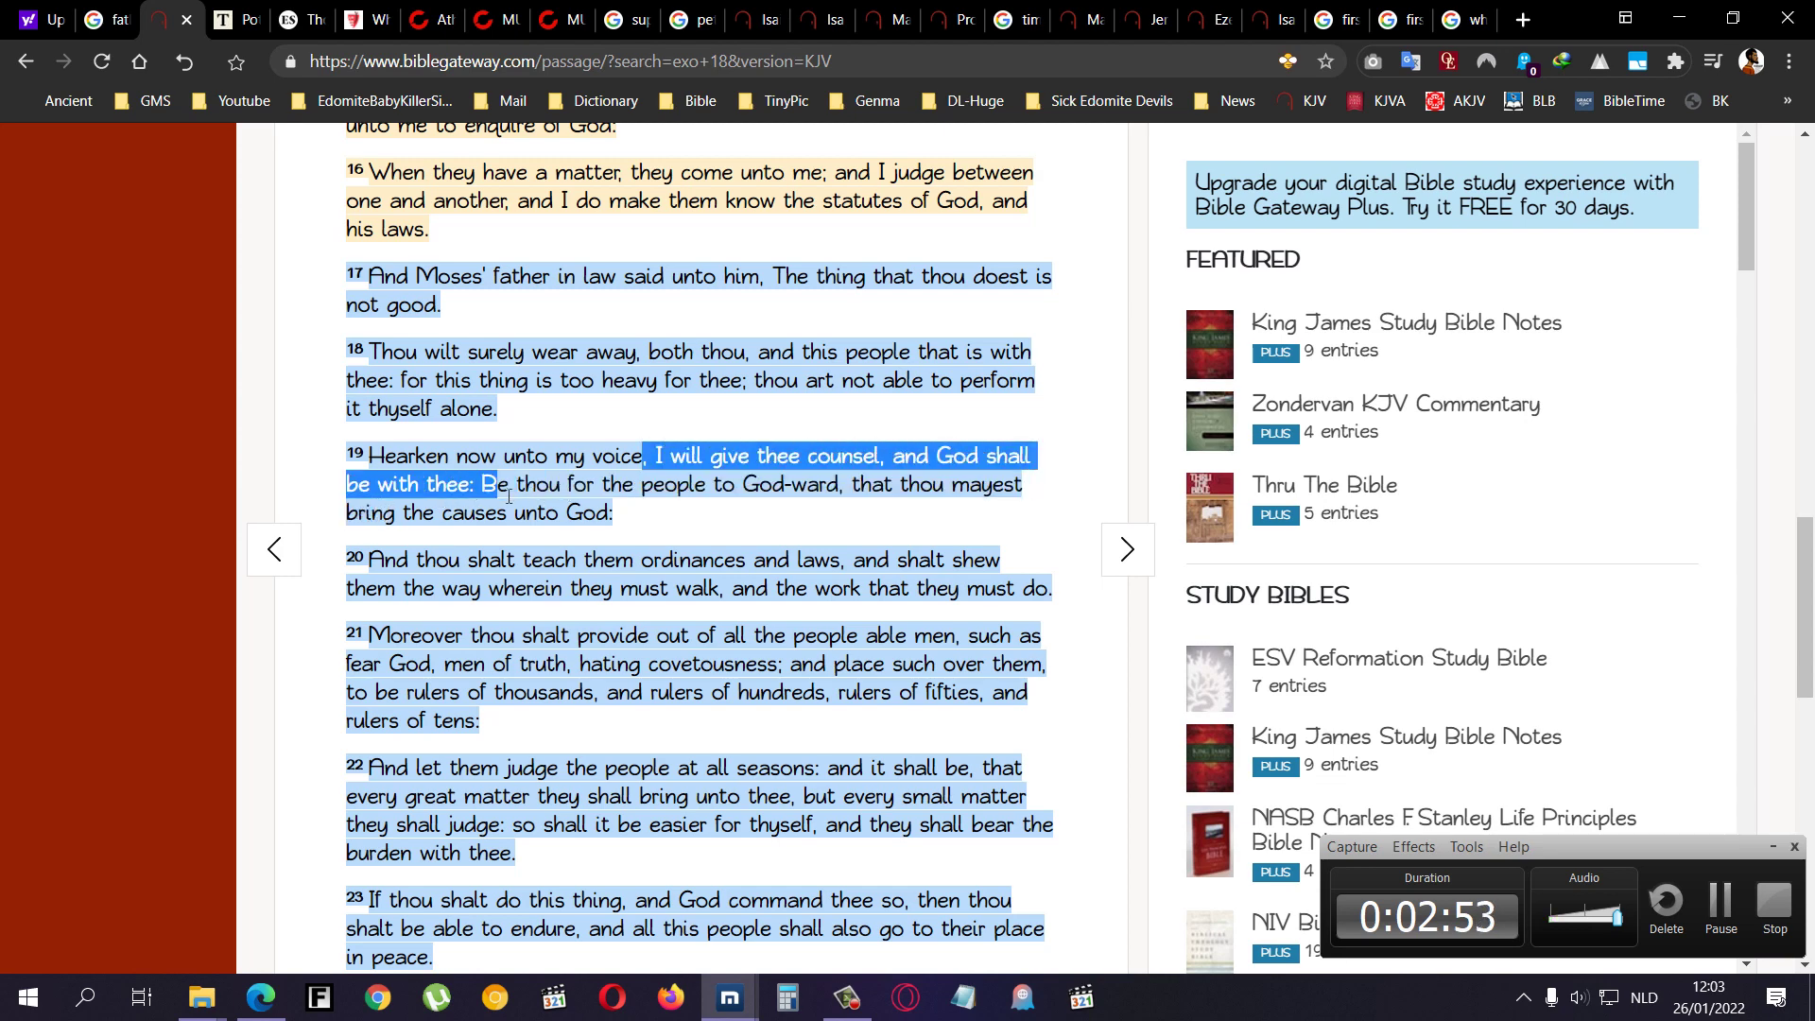
drag(472, 489, 847, 493)
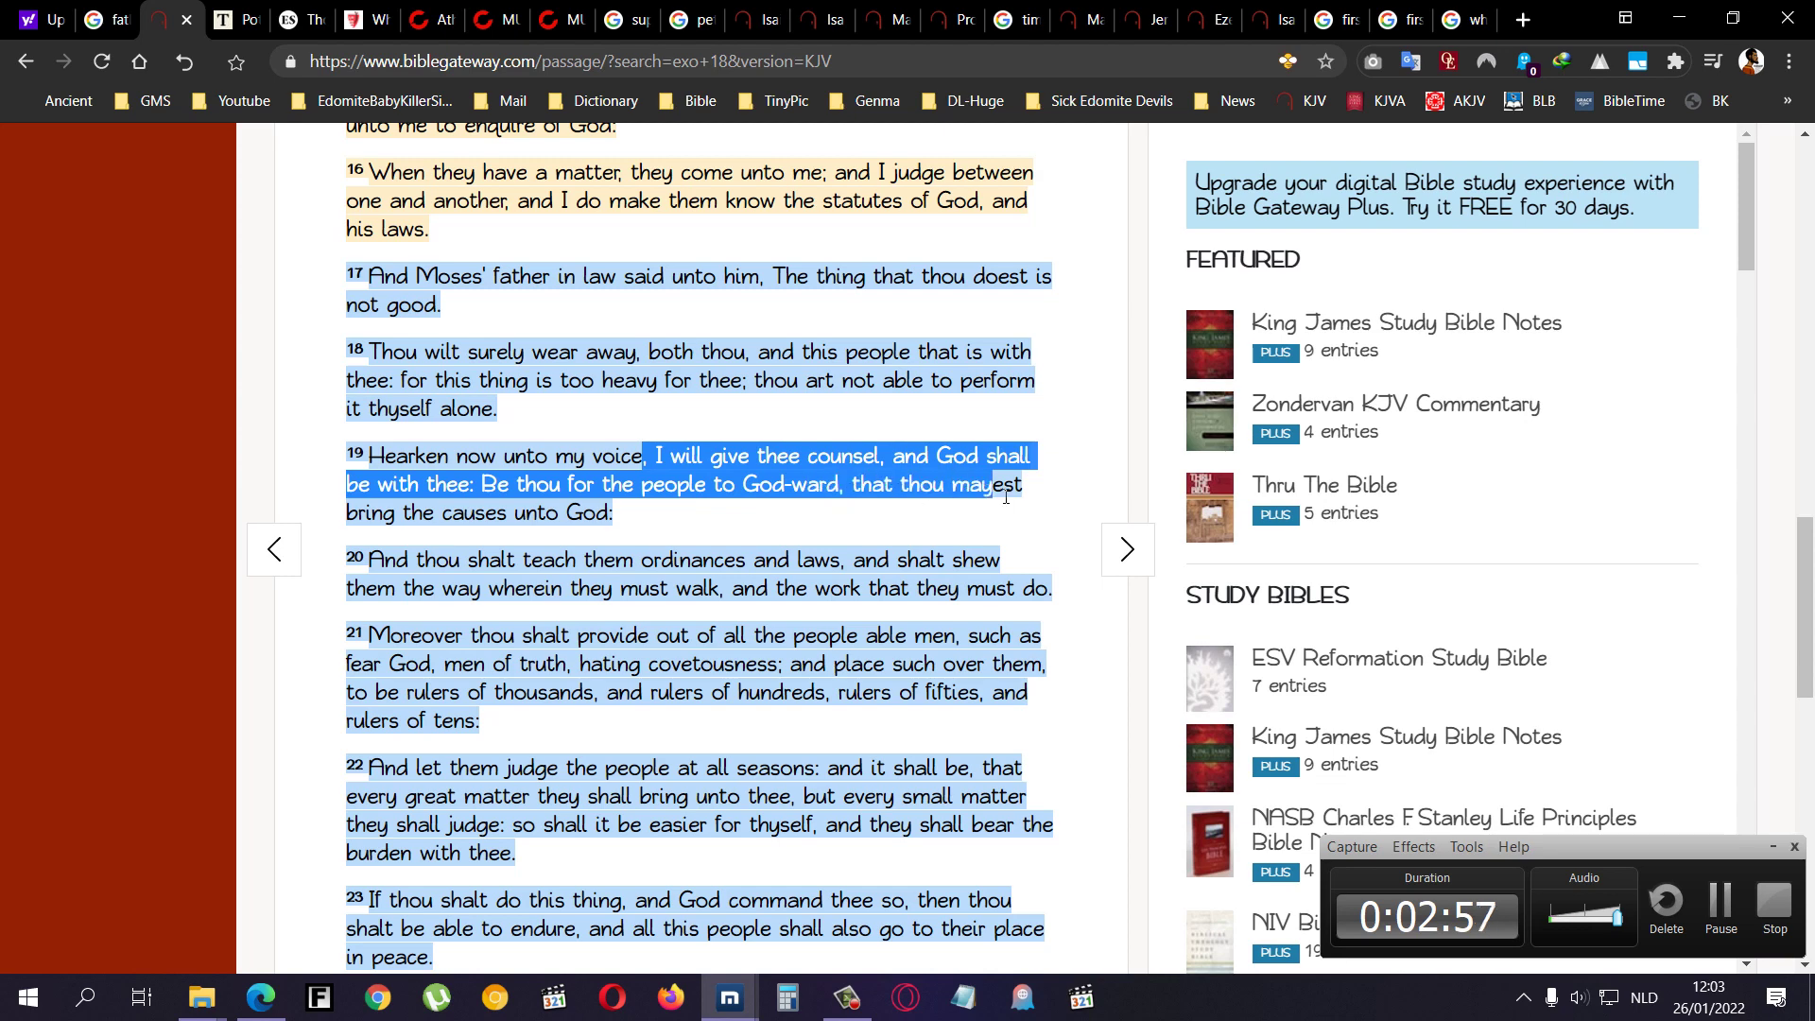
mouse_move(845, 493)
mouse_down()
mouse_move(446, 531)
mouse_move(626, 521)
mouse_up()
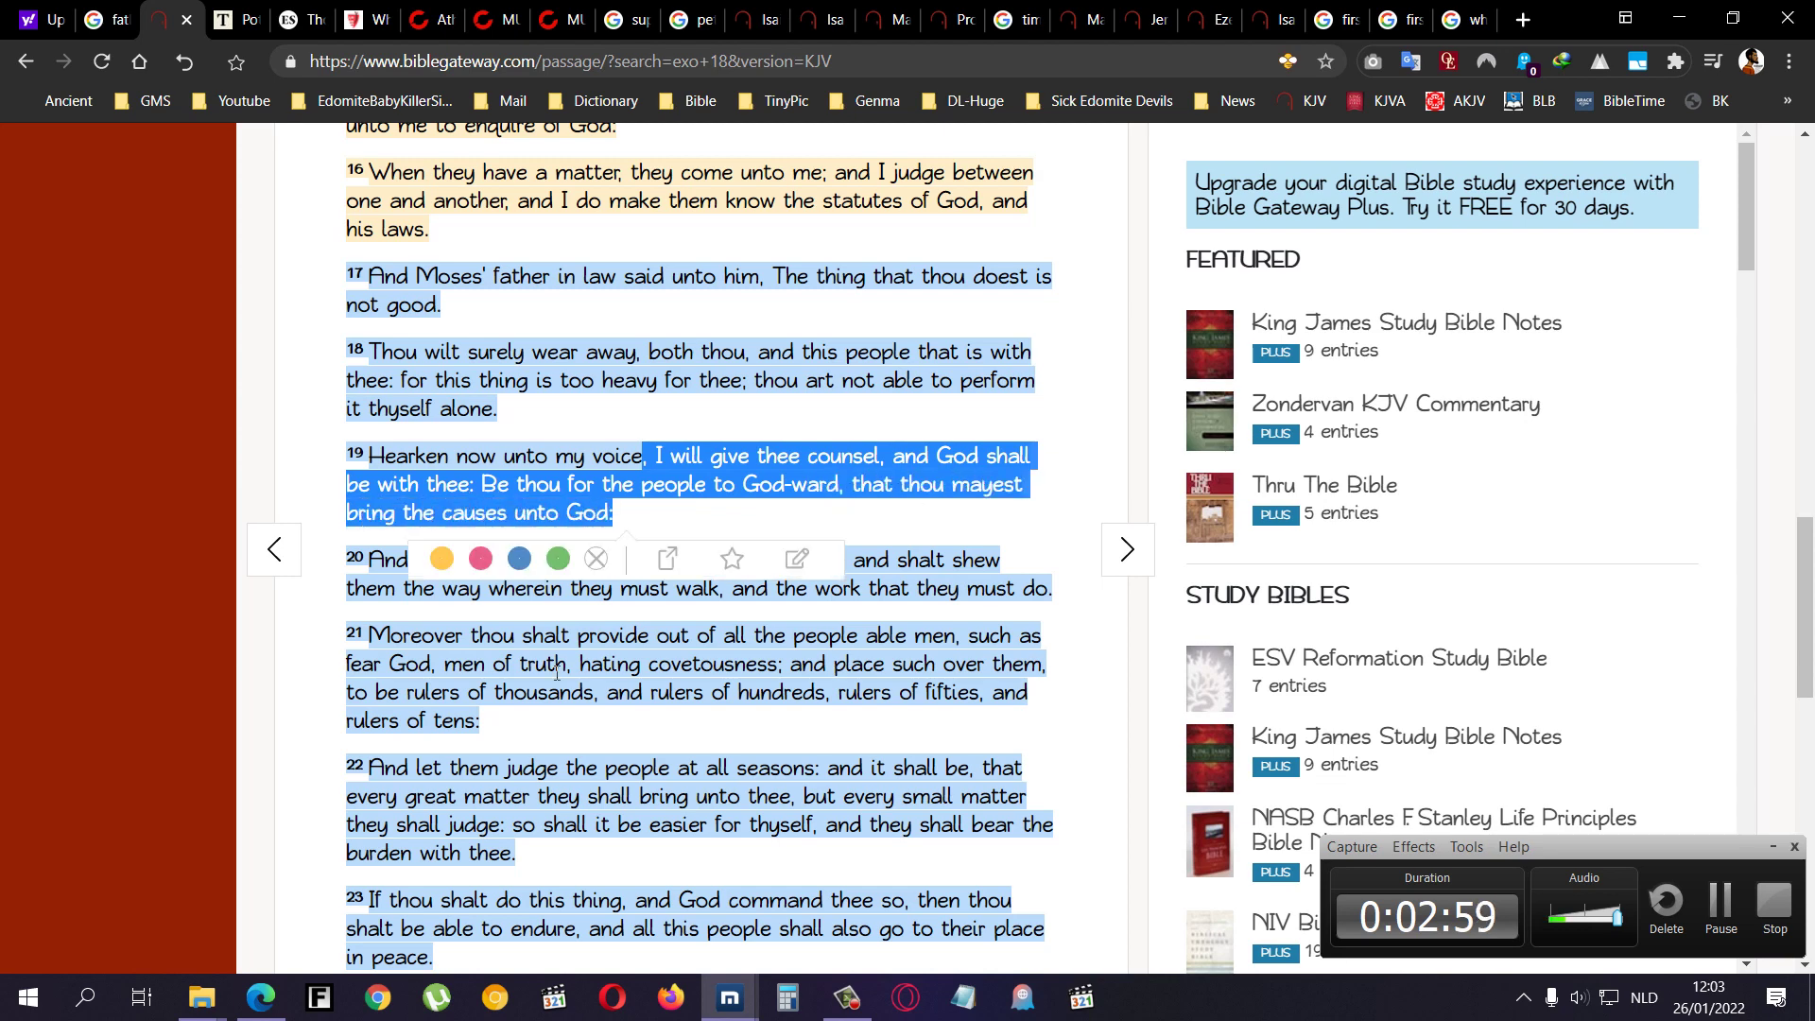
click(432, 612)
drag(380, 571, 798, 569)
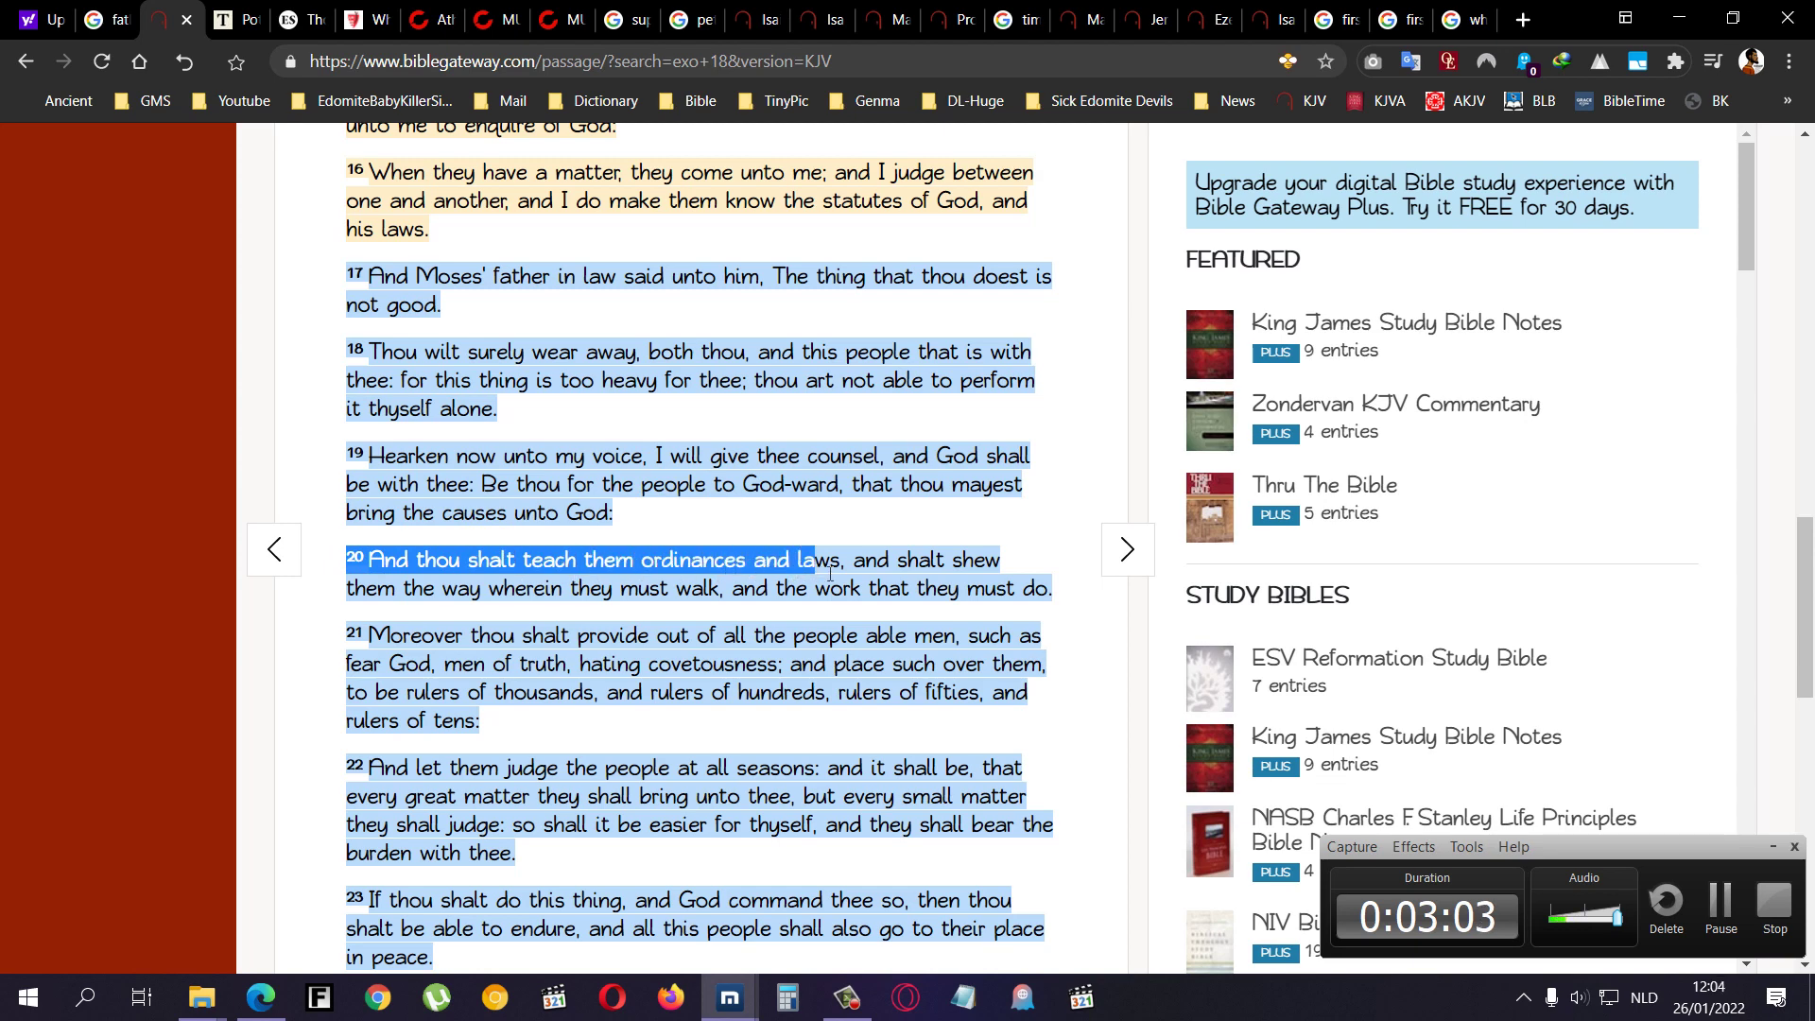
drag(802, 572, 849, 573)
mouse_move(849, 574)
mouse_down()
mouse_move(997, 561)
mouse_move(531, 602)
mouse_up()
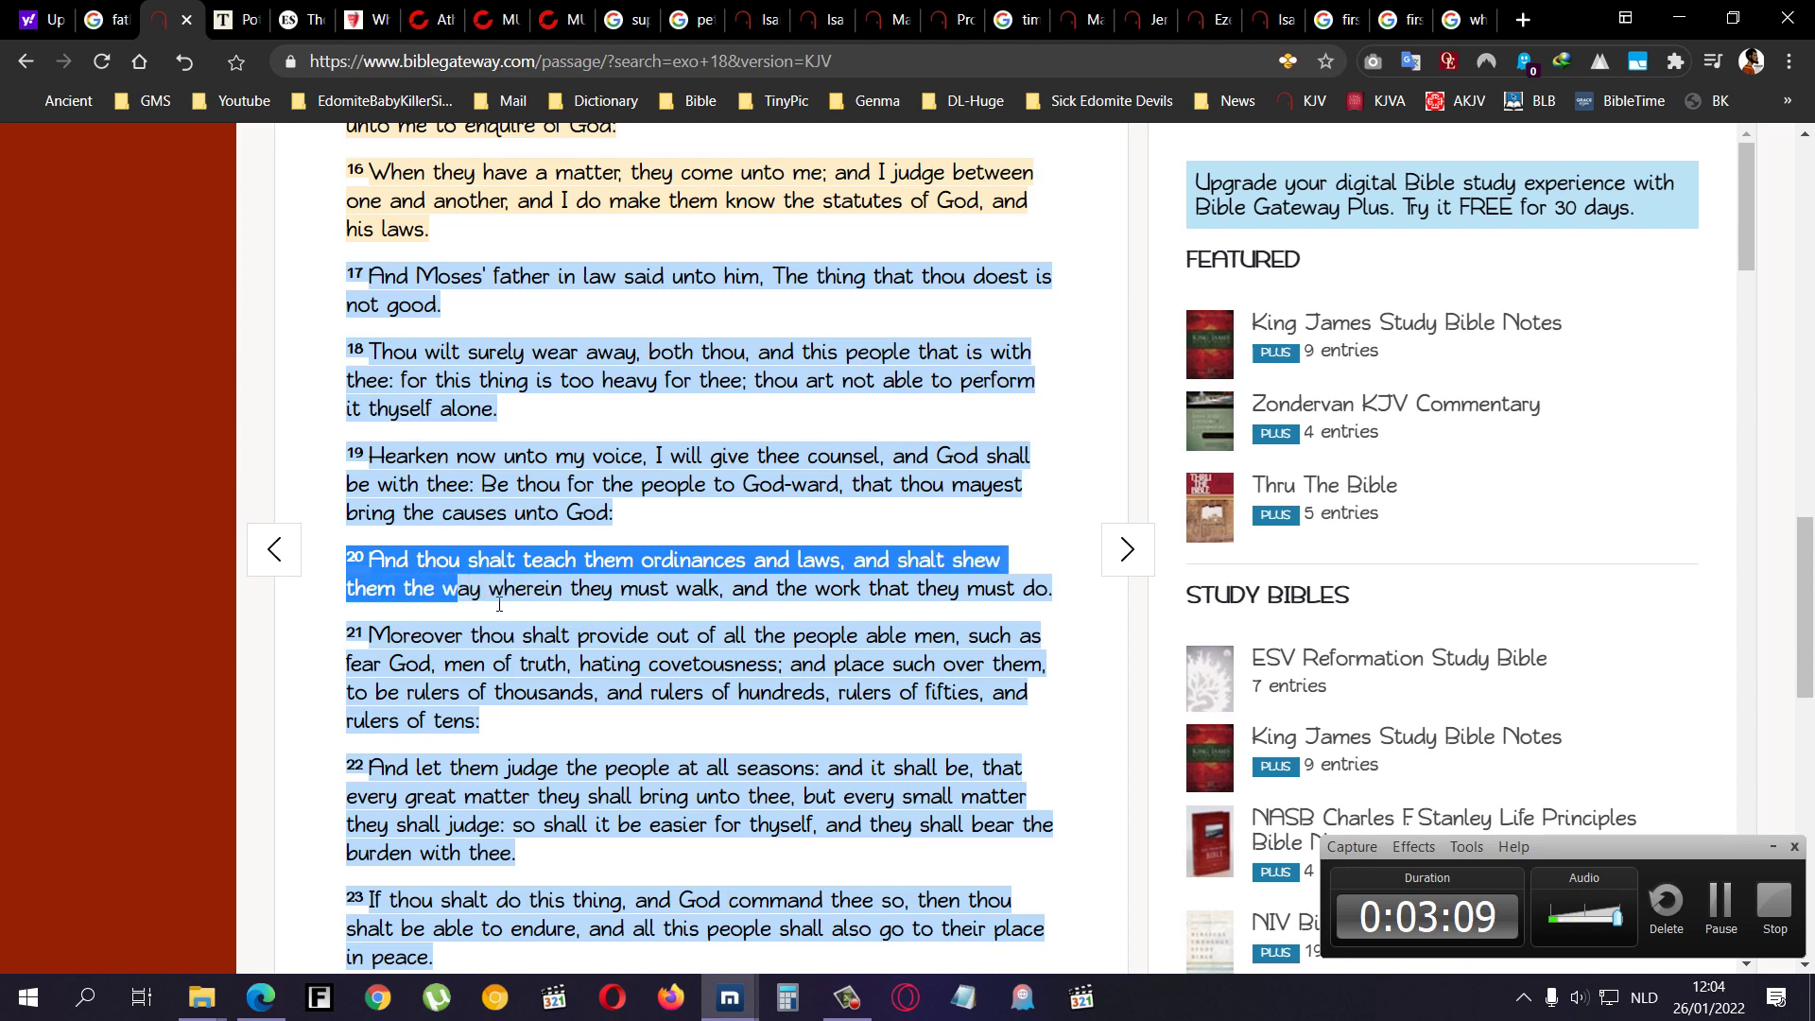
drag(531, 603, 1044, 599)
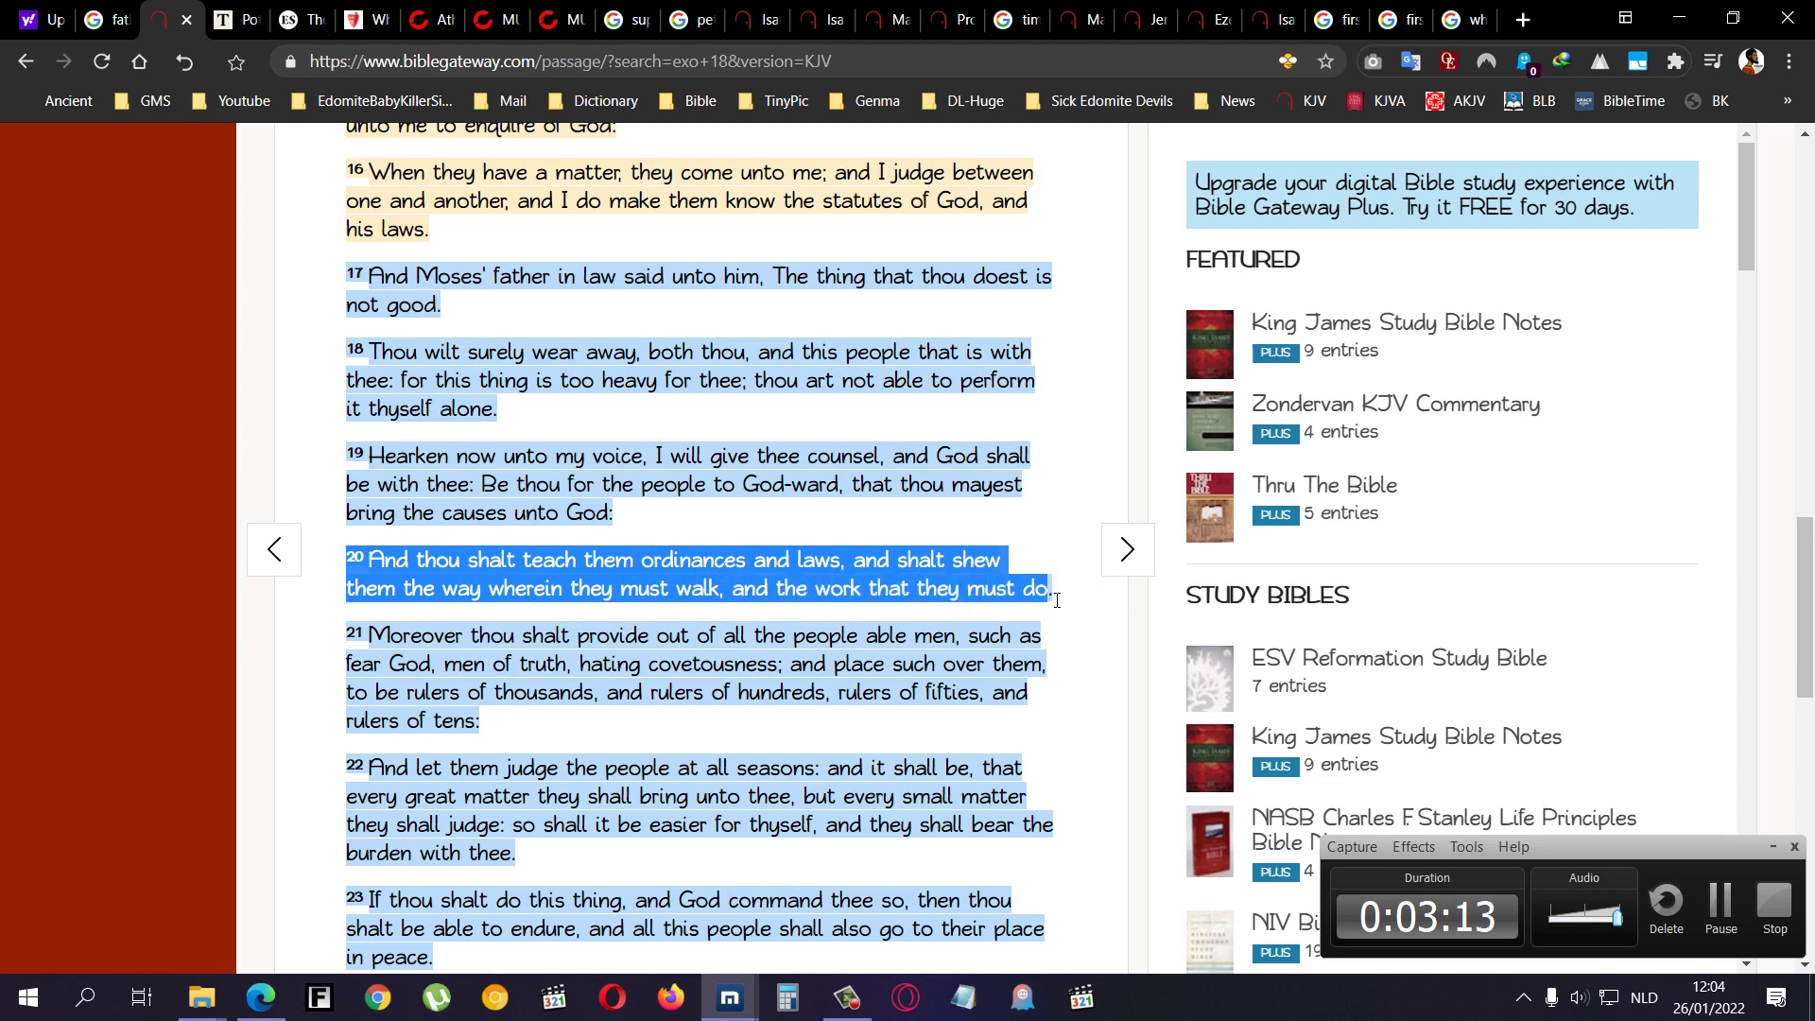
drag(744, 592, 1018, 597)
scroll(575, 529, down, 2)
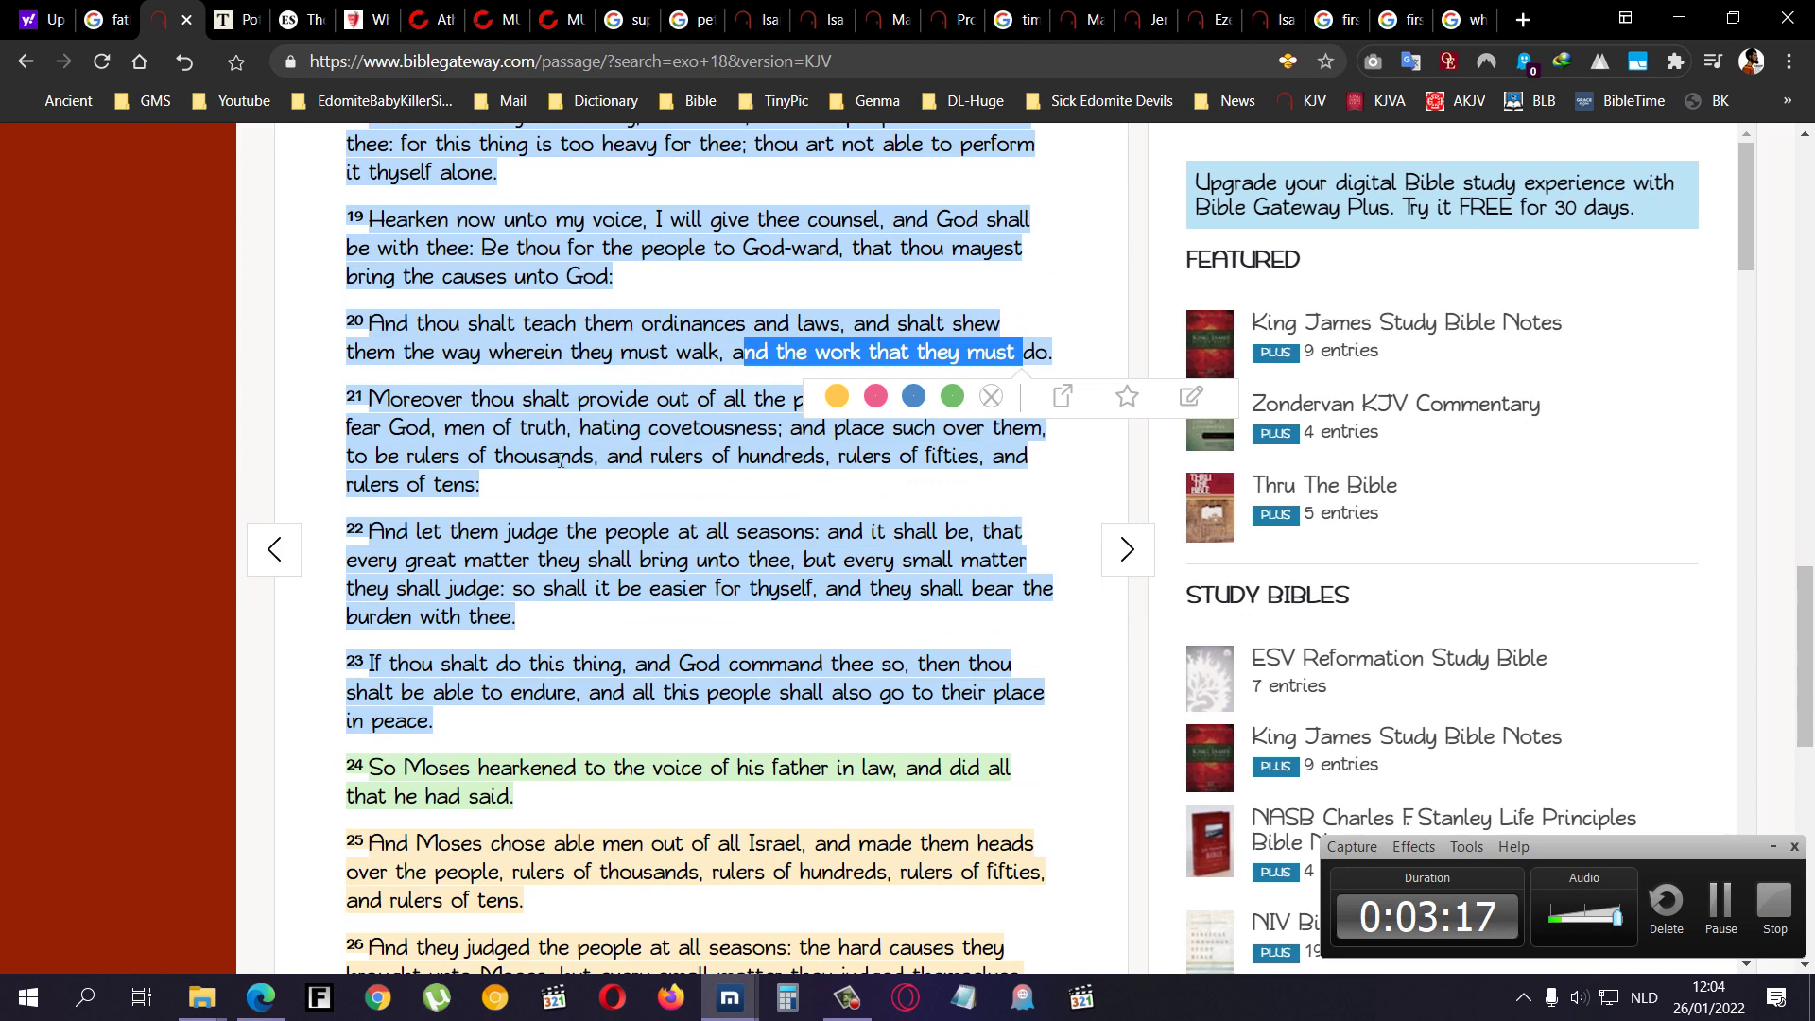
- Select passages in verses 21–23, including the able men and rulers wording
drag(470, 398, 684, 403)
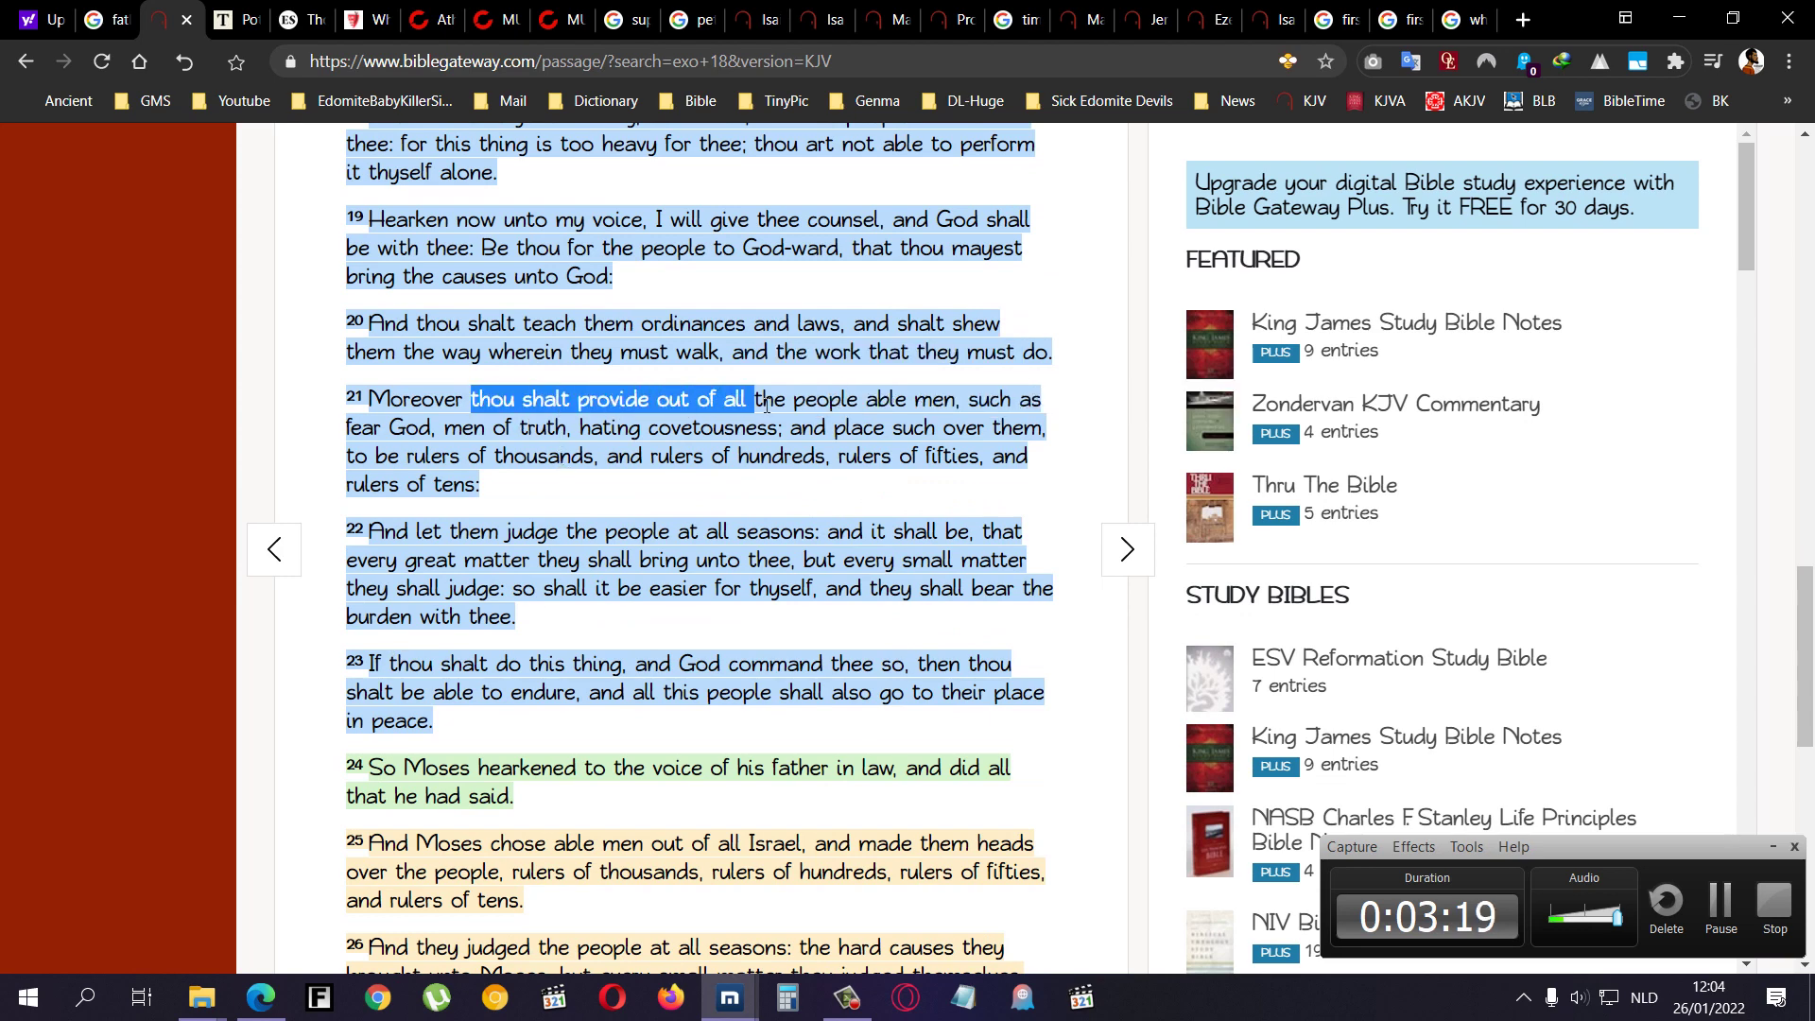
mouse_move(777, 405)
mouse_down()
mouse_move(966, 410)
mouse_move(530, 407)
mouse_move(415, 434)
mouse_move(1049, 432)
mouse_move(351, 456)
mouse_move(369, 469)
mouse_up()
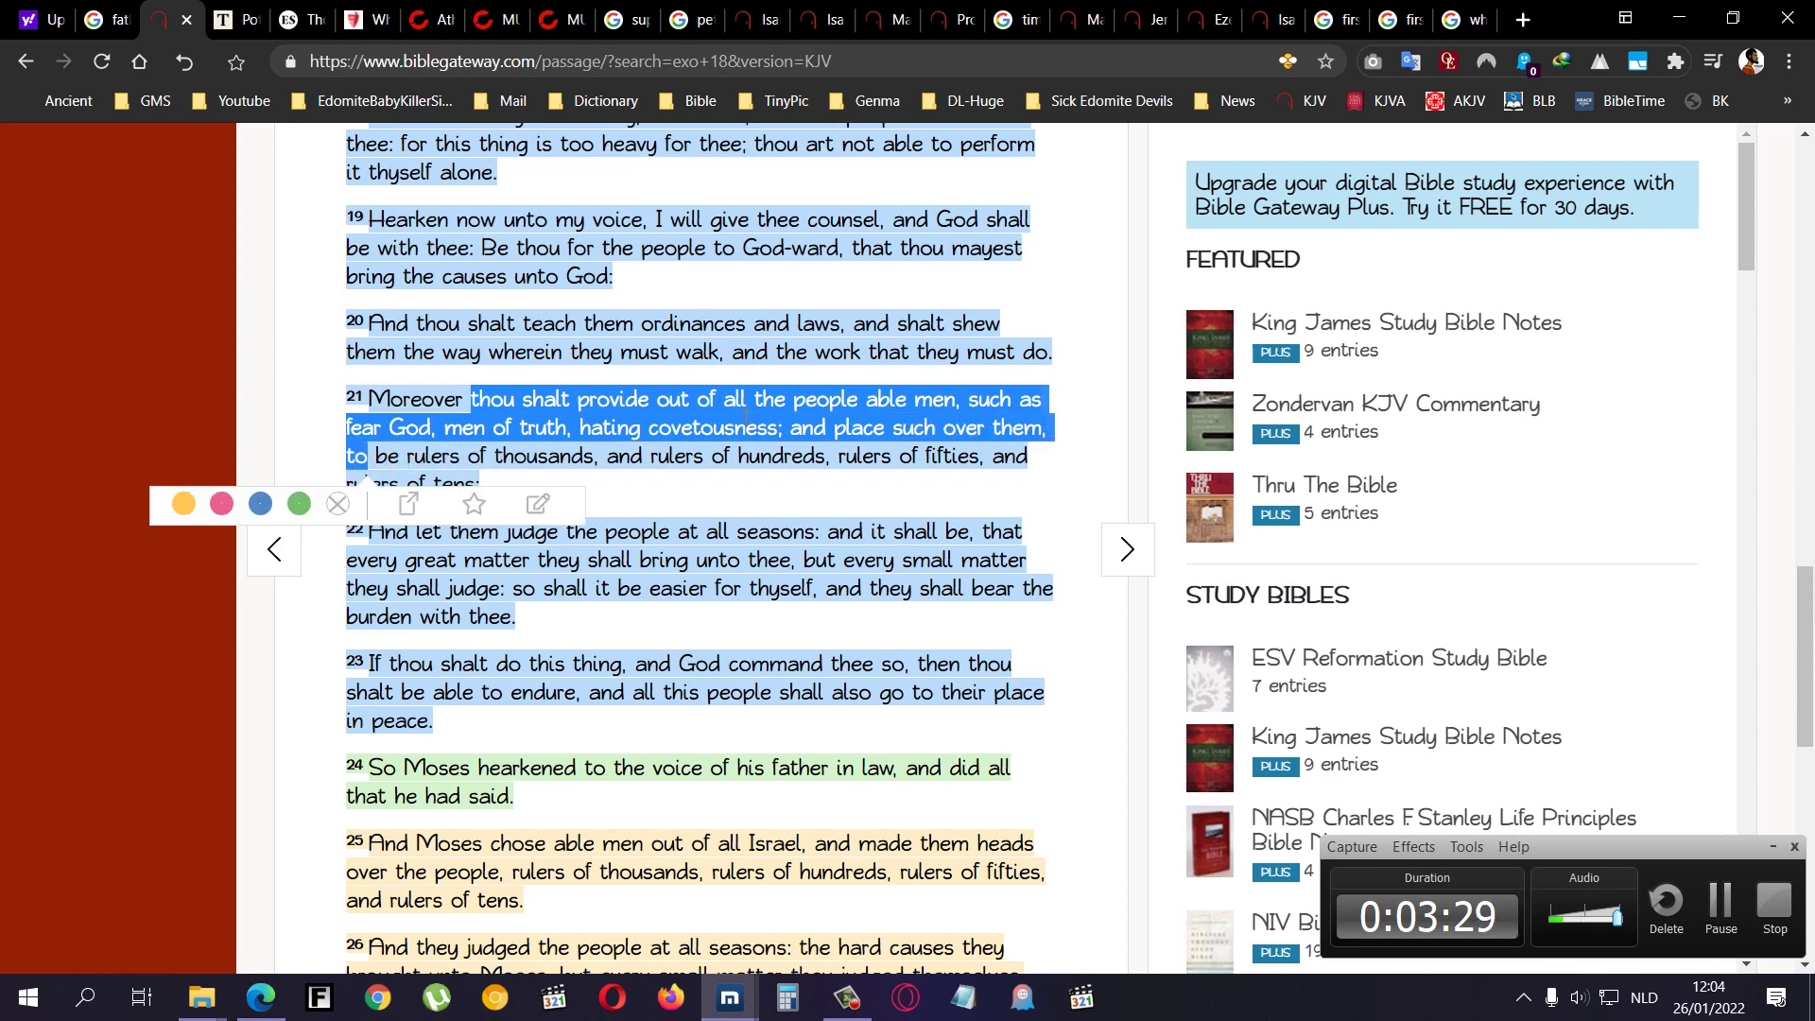
click(392, 487)
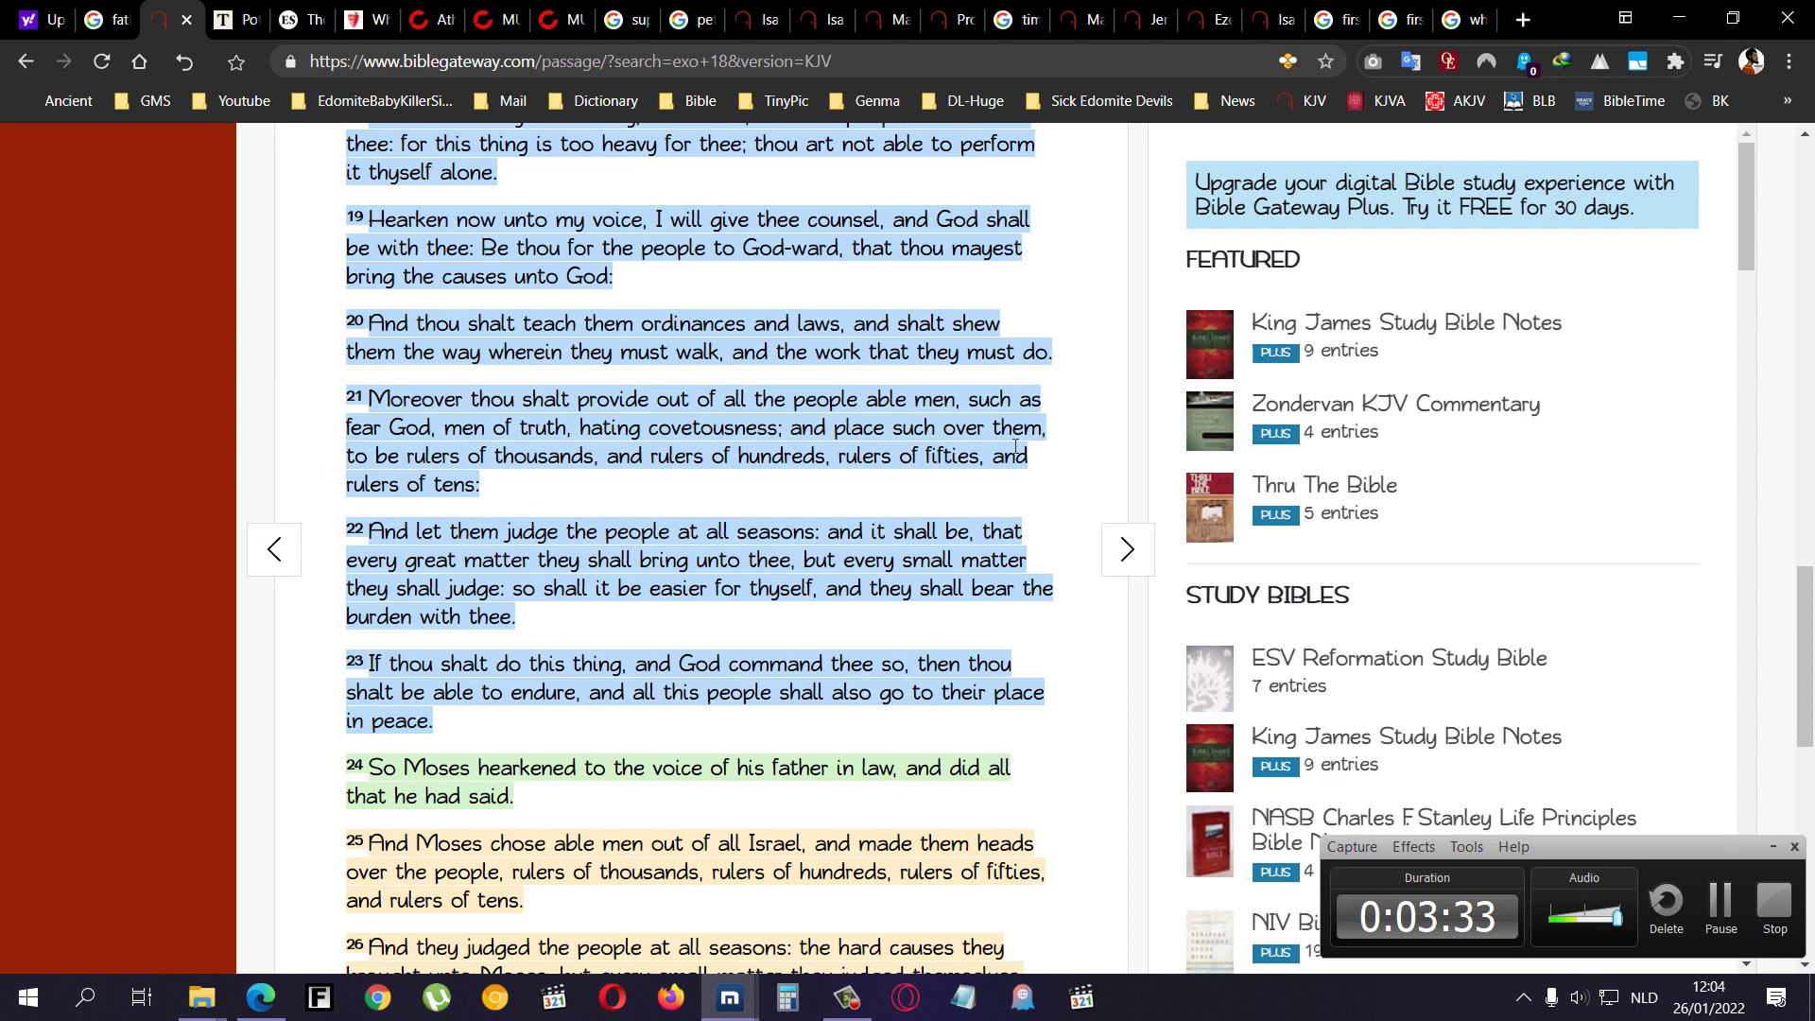
mouse_move(790, 426)
mouse_down()
mouse_move(1046, 430)
mouse_move(410, 465)
mouse_move(1036, 482)
mouse_move(448, 496)
mouse_up()
click(445, 619)
mouse_move(824, 534)
mouse_down()
mouse_move(494, 552)
mouse_move(800, 568)
mouse_move(474, 597)
mouse_move(994, 600)
mouse_move(451, 621)
mouse_move(537, 620)
mouse_move(392, 663)
mouse_move(904, 665)
mouse_move(411, 692)
mouse_move(597, 692)
mouse_up()
scroll(778, 606, down, 2)
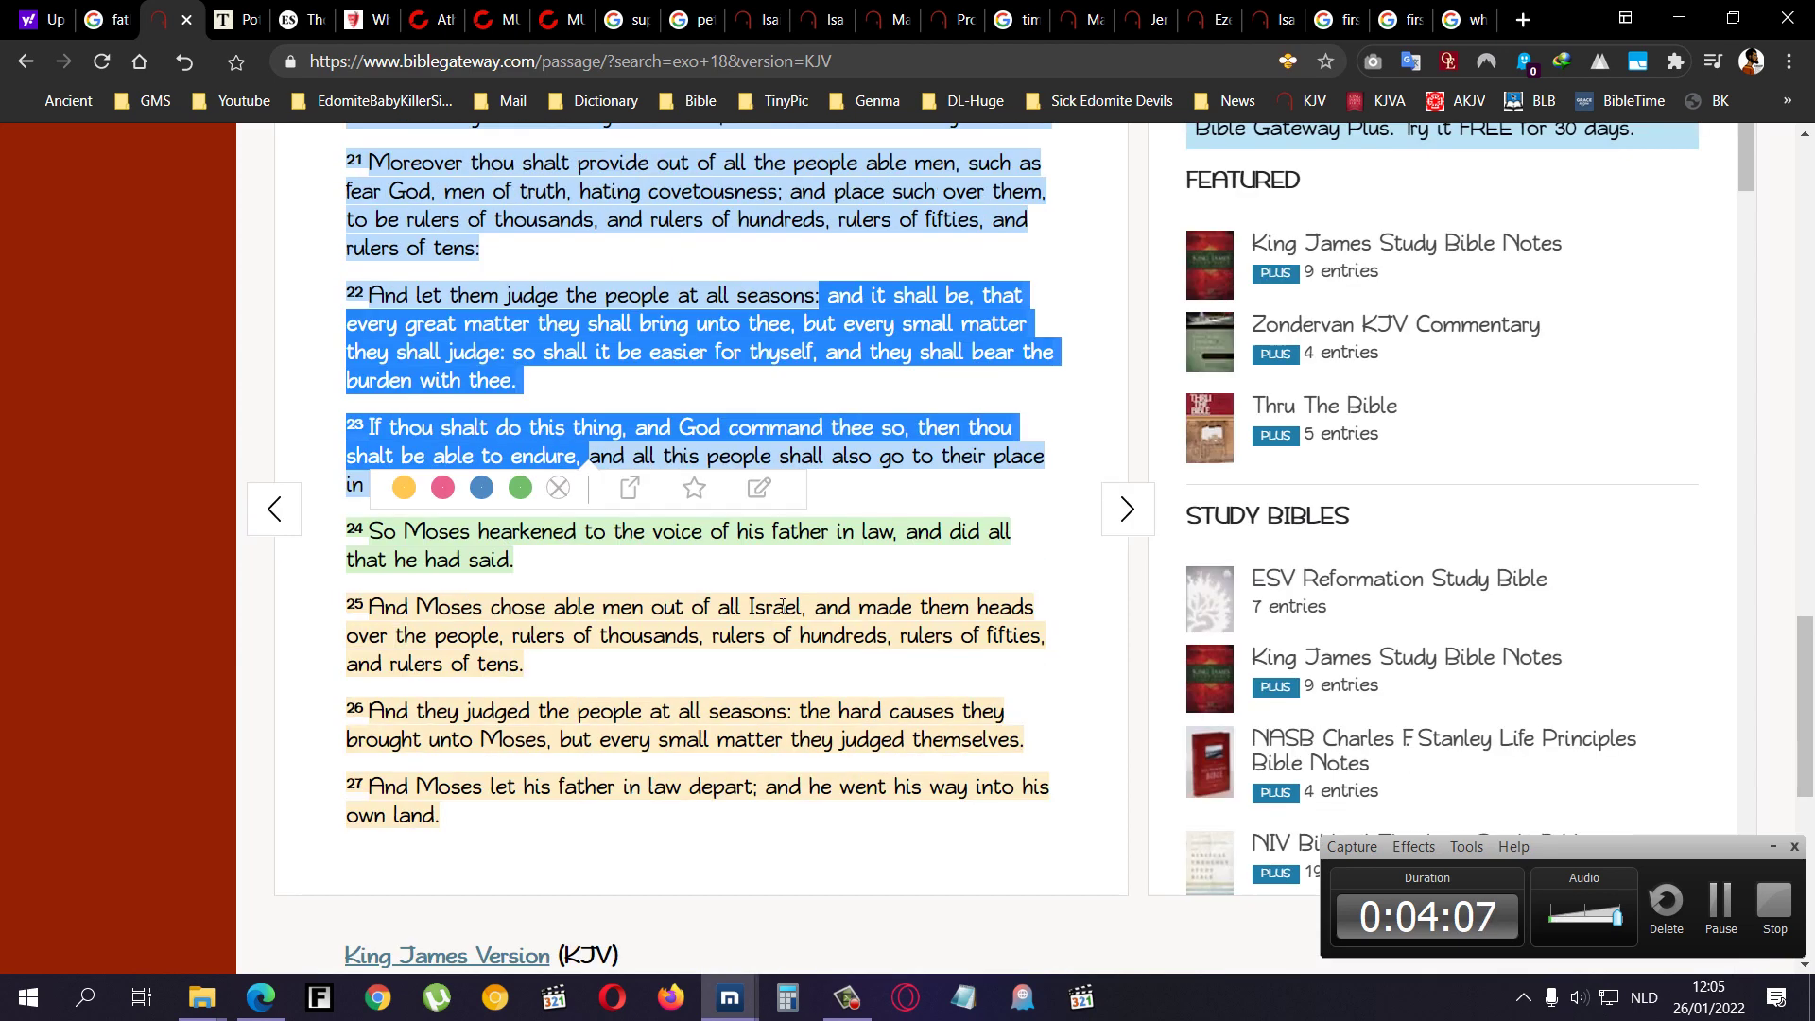
click(881, 558)
mouse_move(857, 456)
mouse_down()
mouse_move(921, 483)
mouse_move(482, 484)
mouse_up()
click(616, 635)
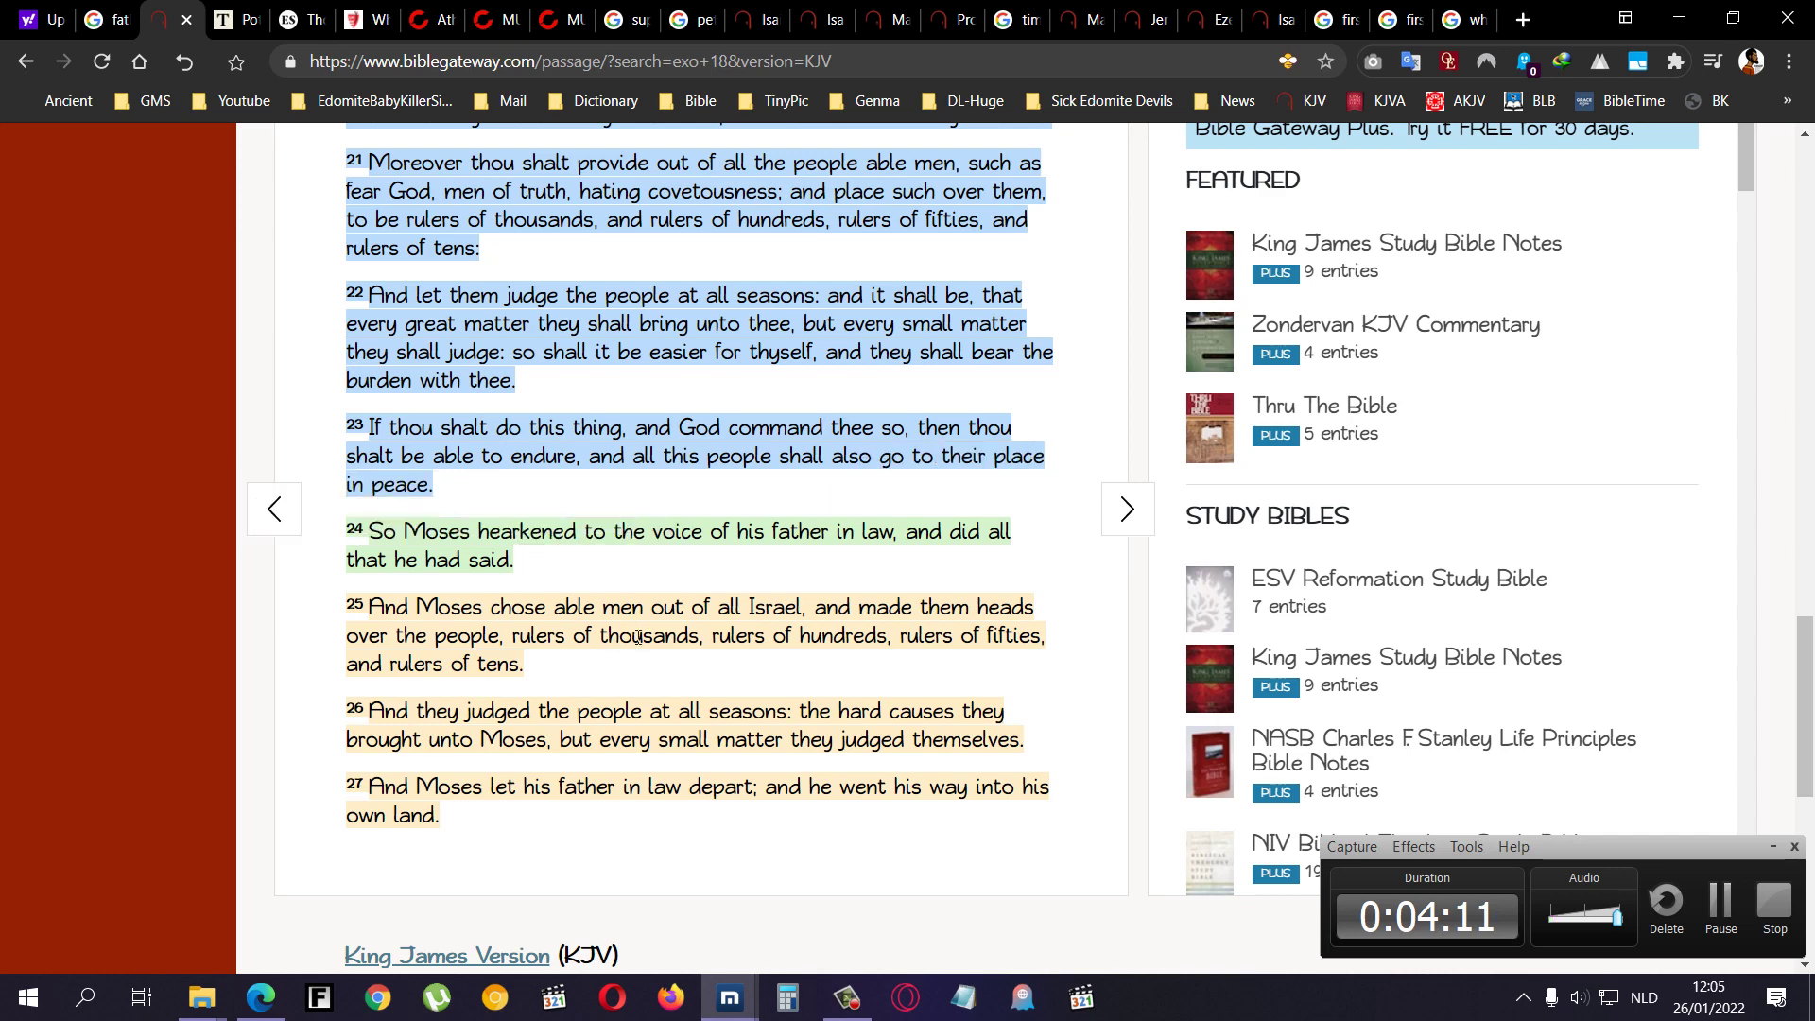
- Highlight verse 24 in green, then close the Exodus 18 KJV tab
drag(352, 534, 860, 533)
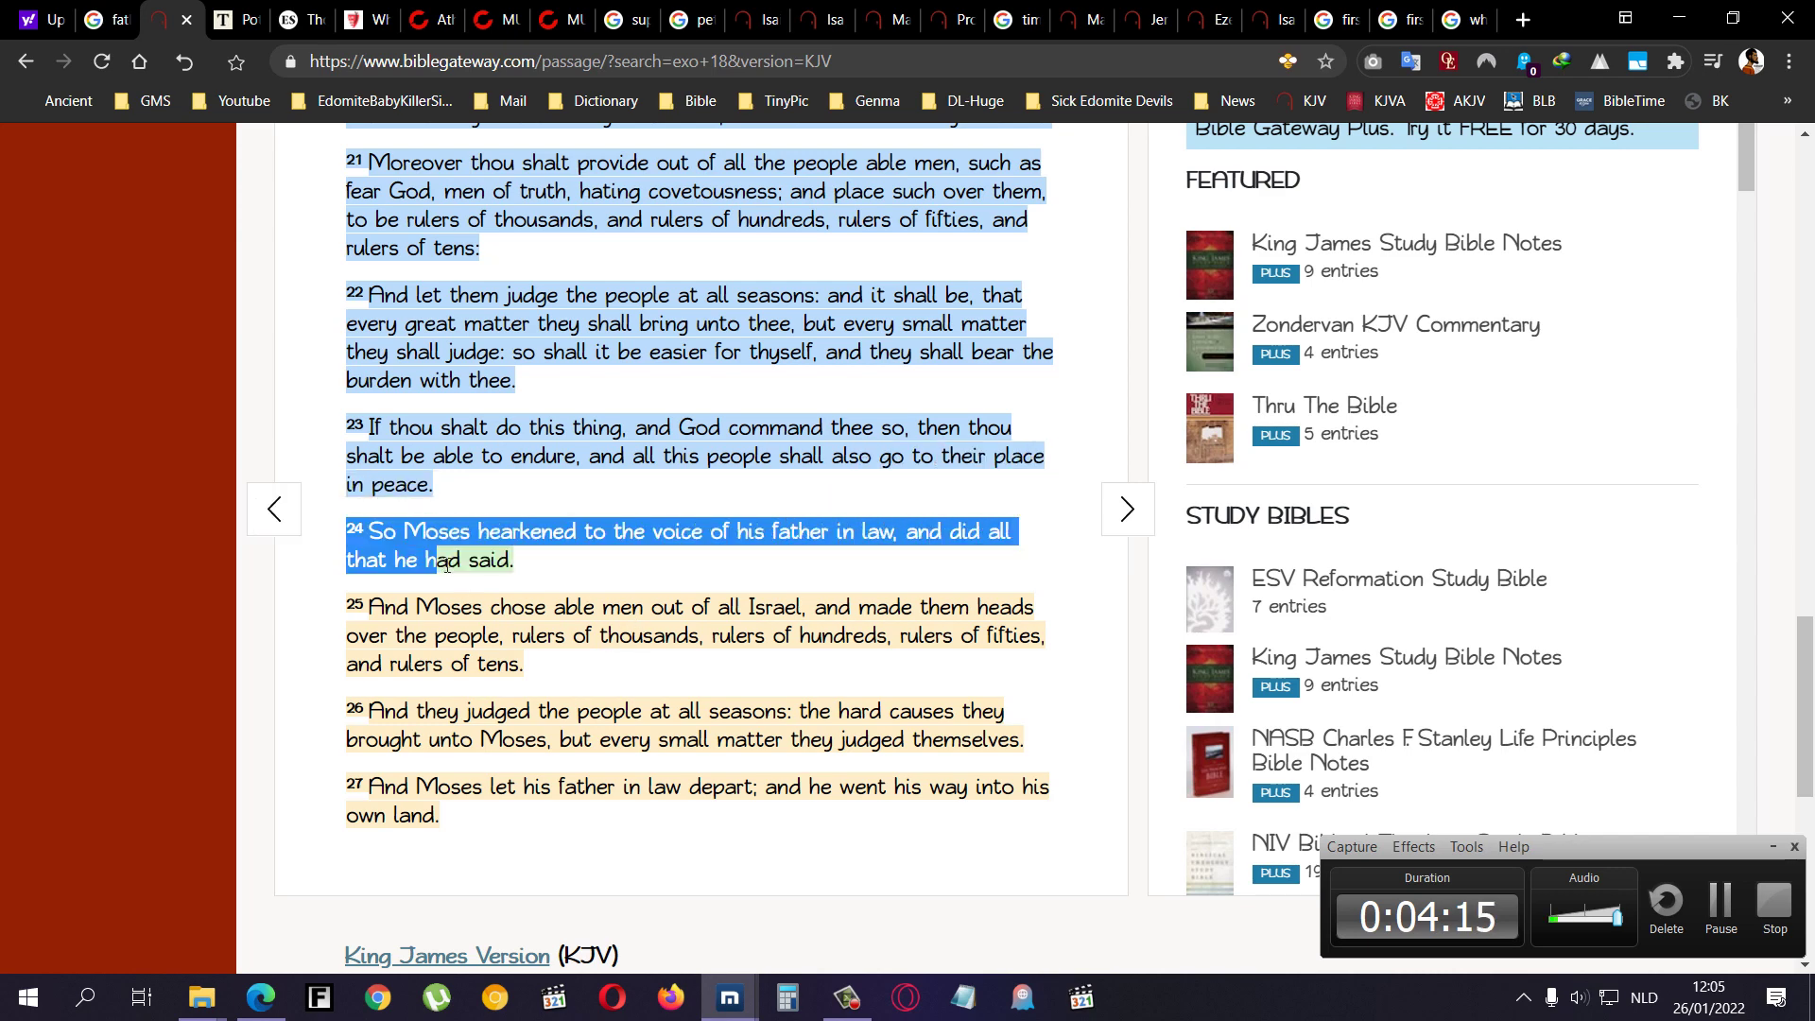
mouse_move(860, 533)
mouse_down()
mouse_move(530, 568)
mouse_move(359, 825)
mouse_move(1060, 710)
mouse_move(401, 588)
mouse_up()
click(459, 599)
key(Escape)
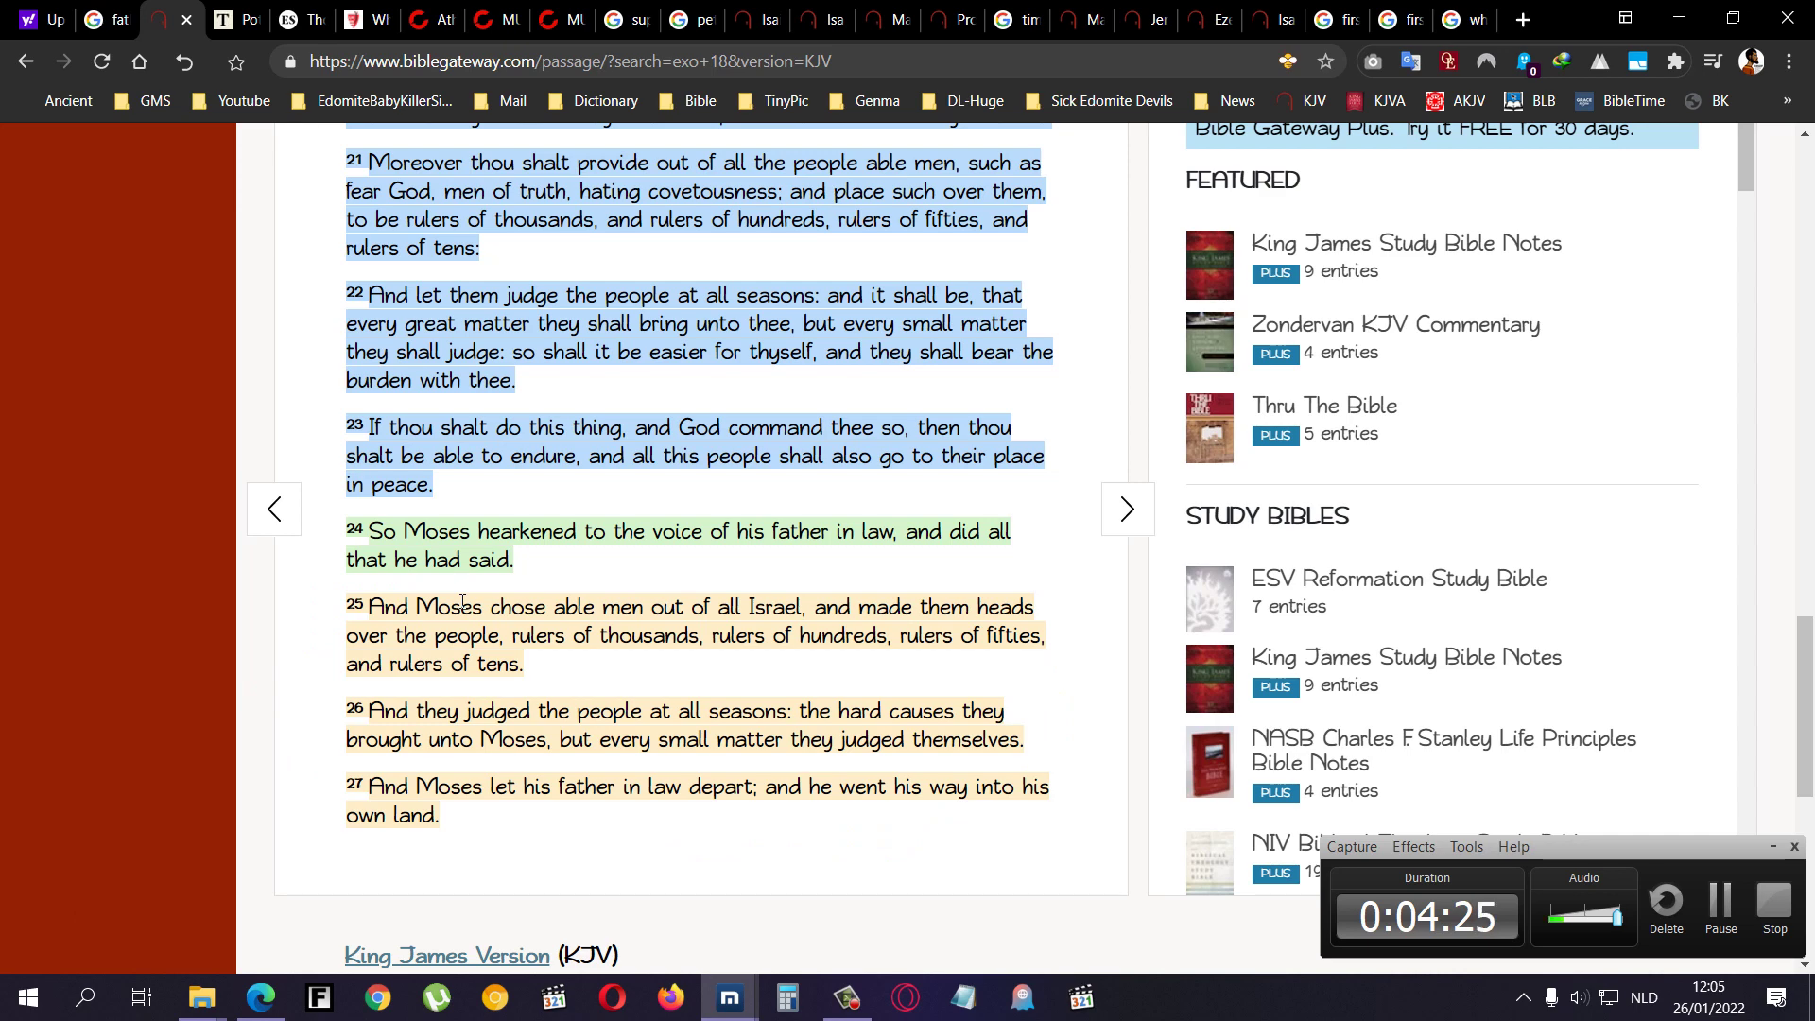
drag(899, 635, 998, 635)
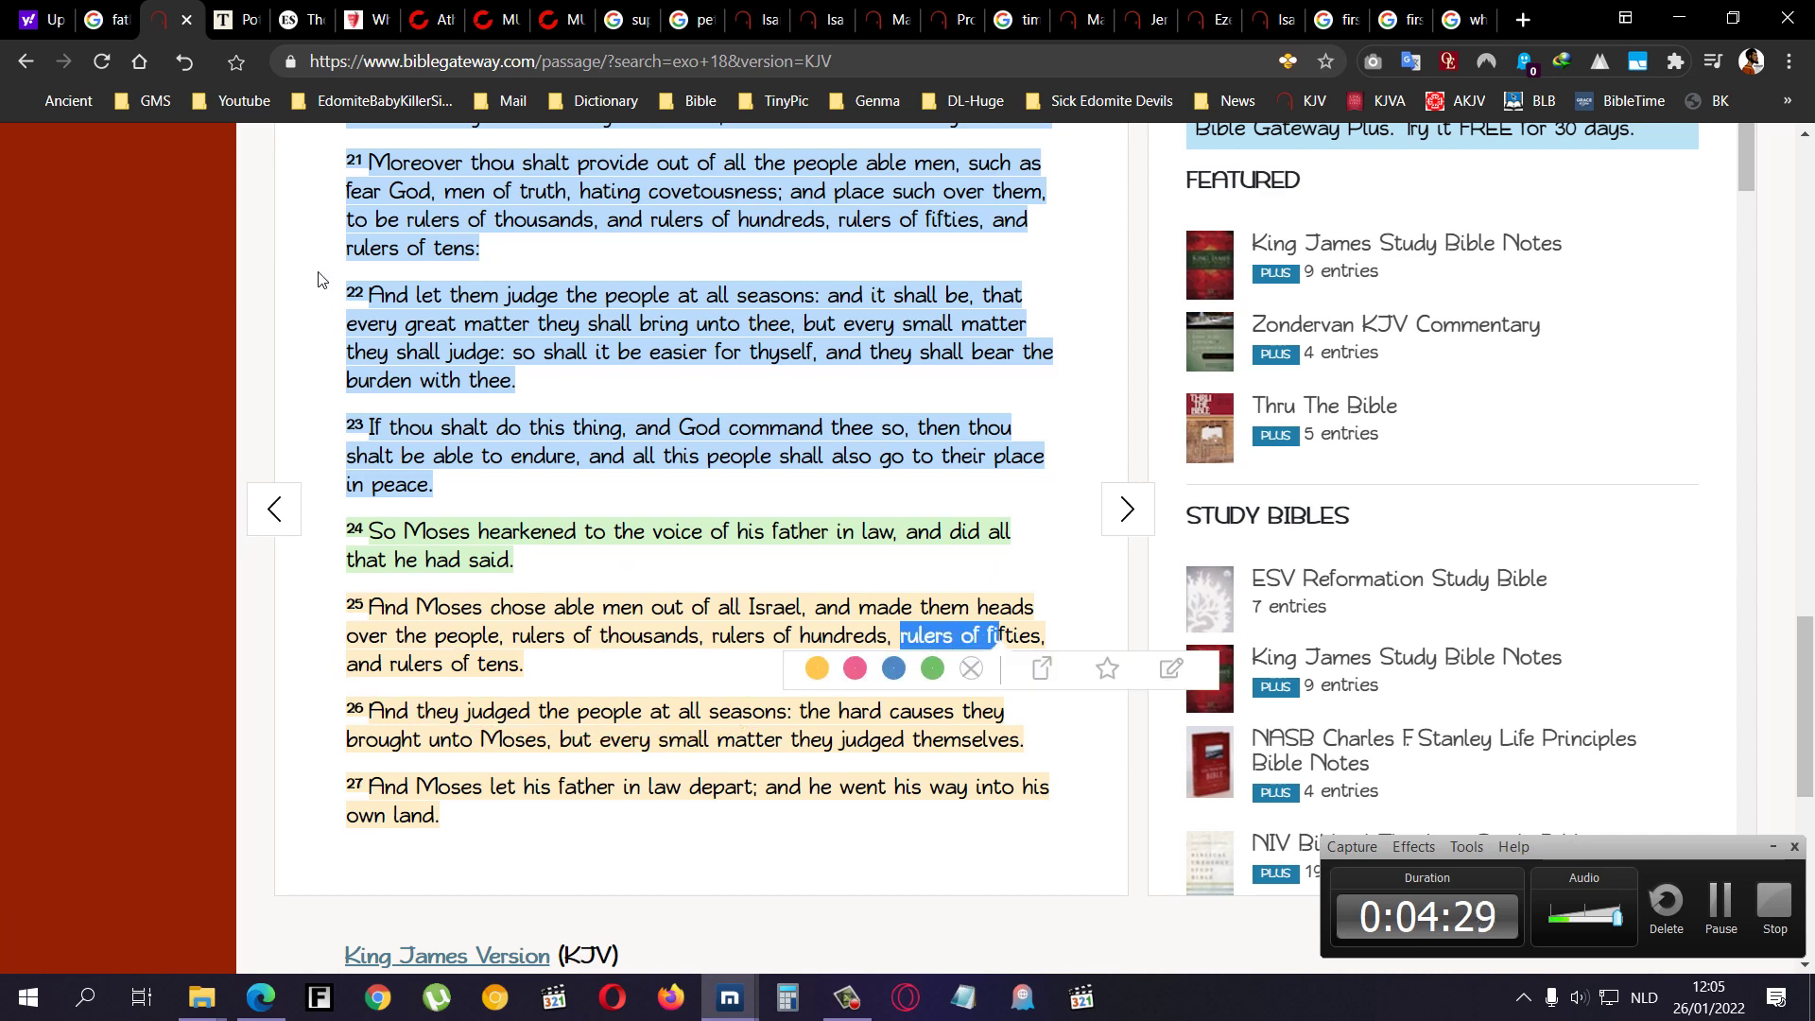
click(185, 20)
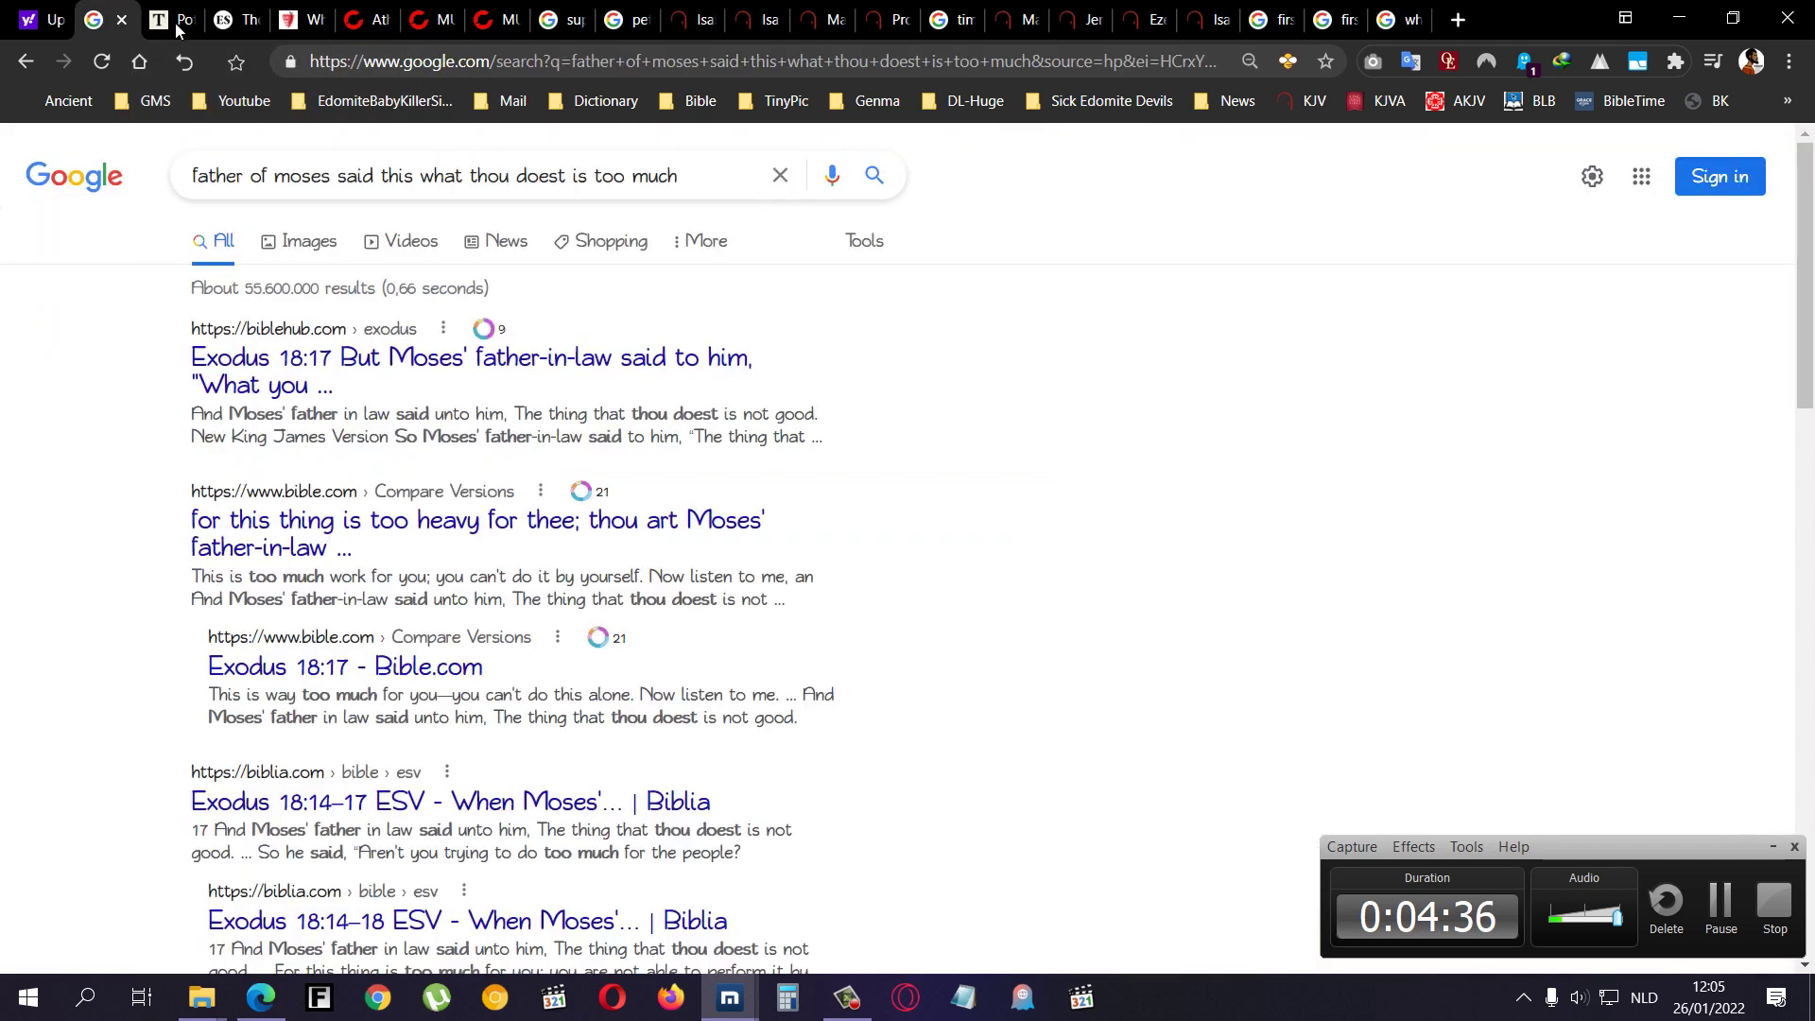
- Close the Google results tab and return to the Yahoo Life article
click(126, 20)
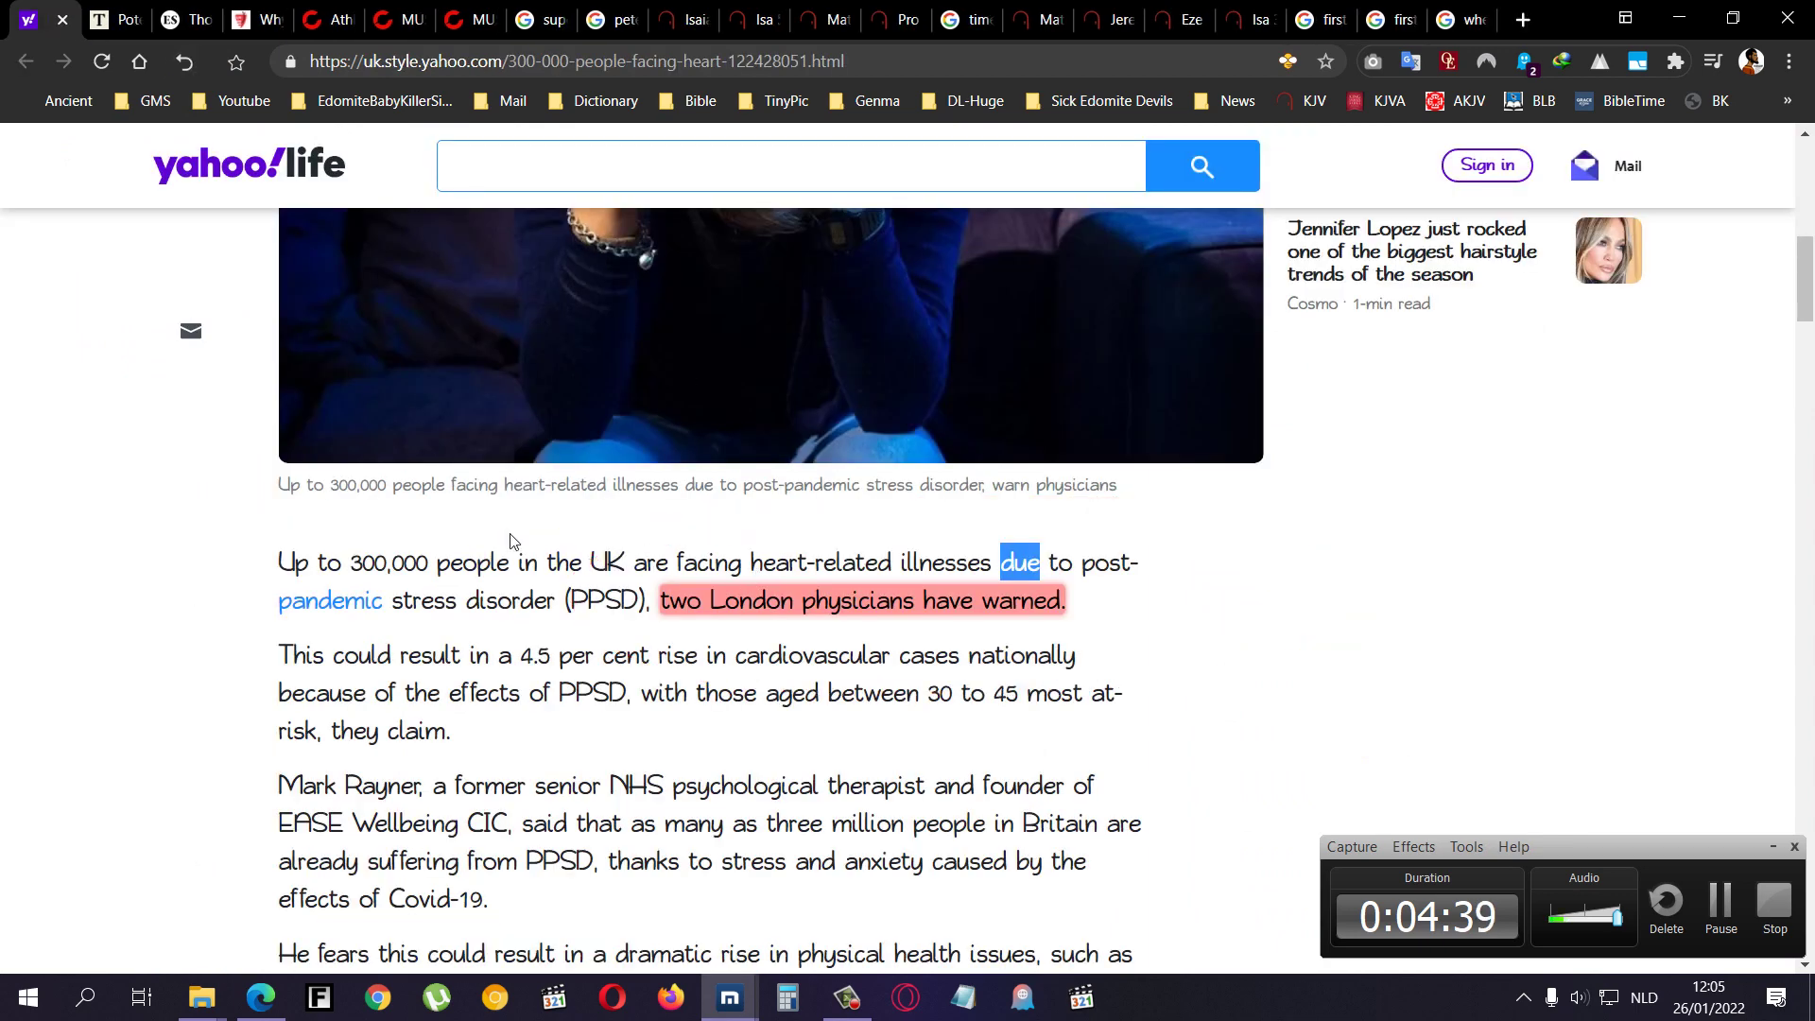
drag(564, 573, 548, 554)
drag(830, 547, 530, 559)
scroll(577, 704, down, 2)
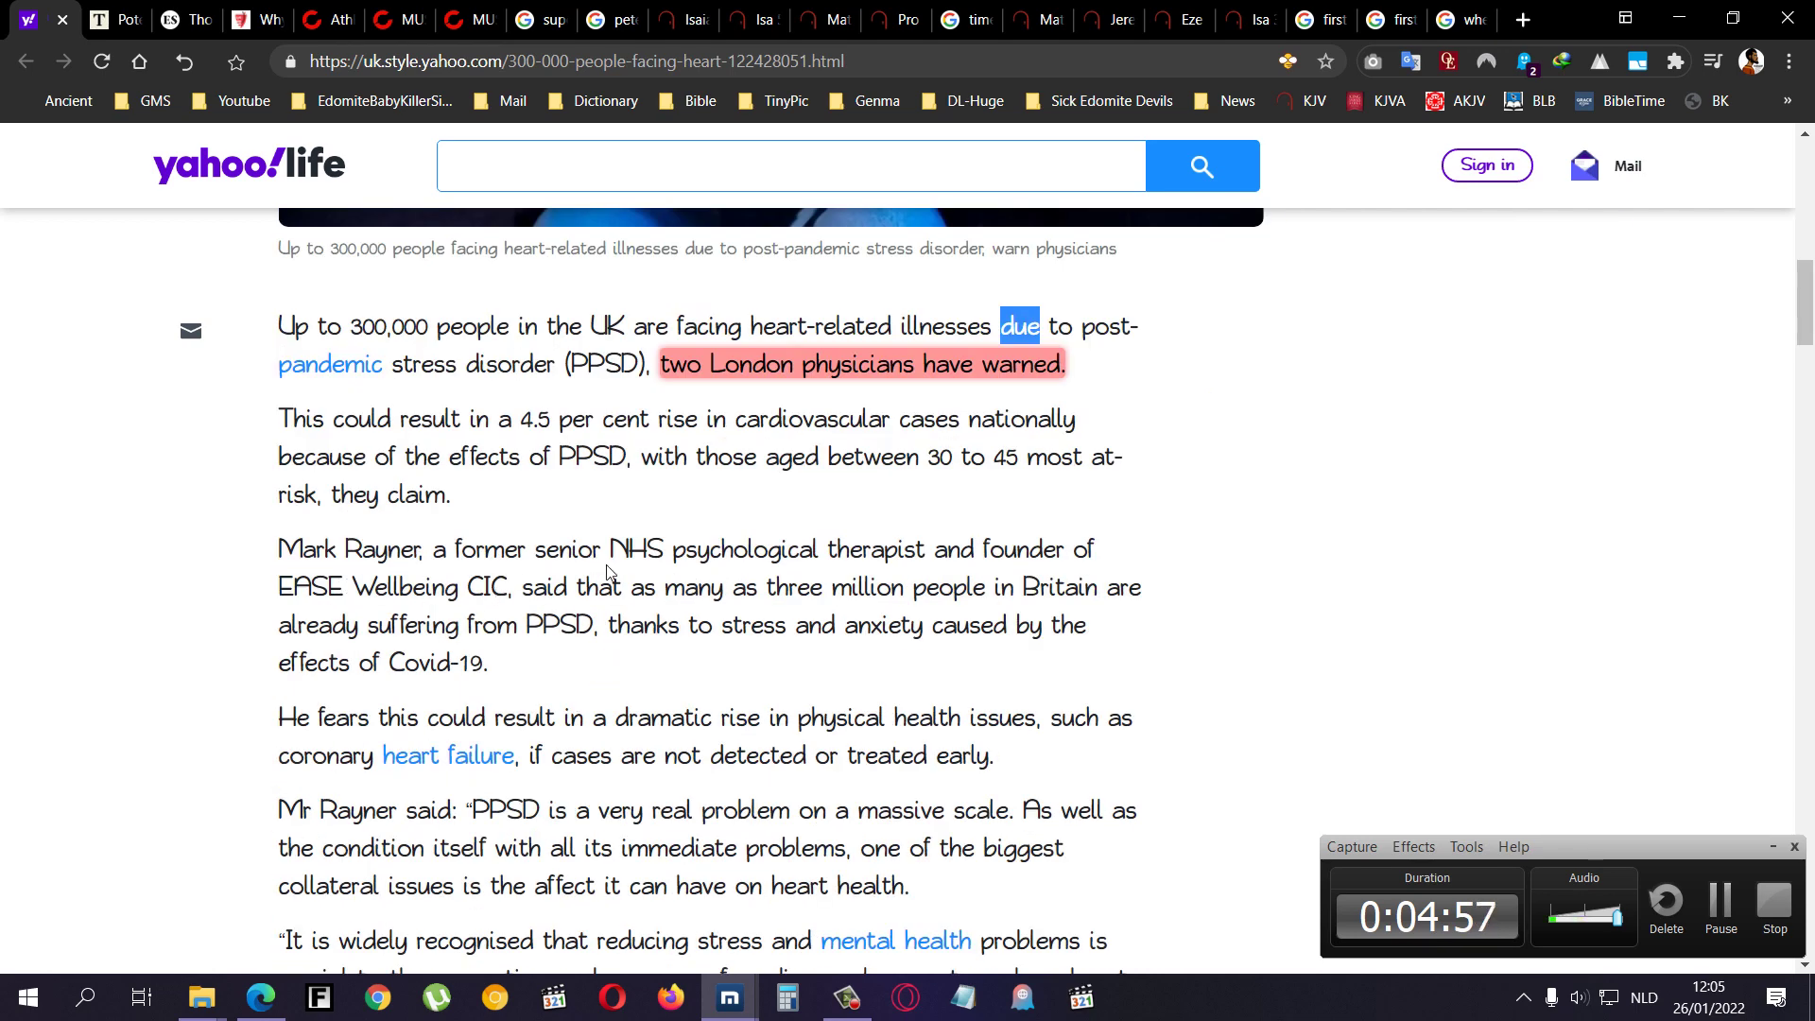
- Select the phrases 'a former senior NHS psychological' therapist and the word EASE
mouse_move(434, 553)
mouse_down()
mouse_move(637, 585)
mouse_move(1027, 587)
mouse_up()
click(565, 621)
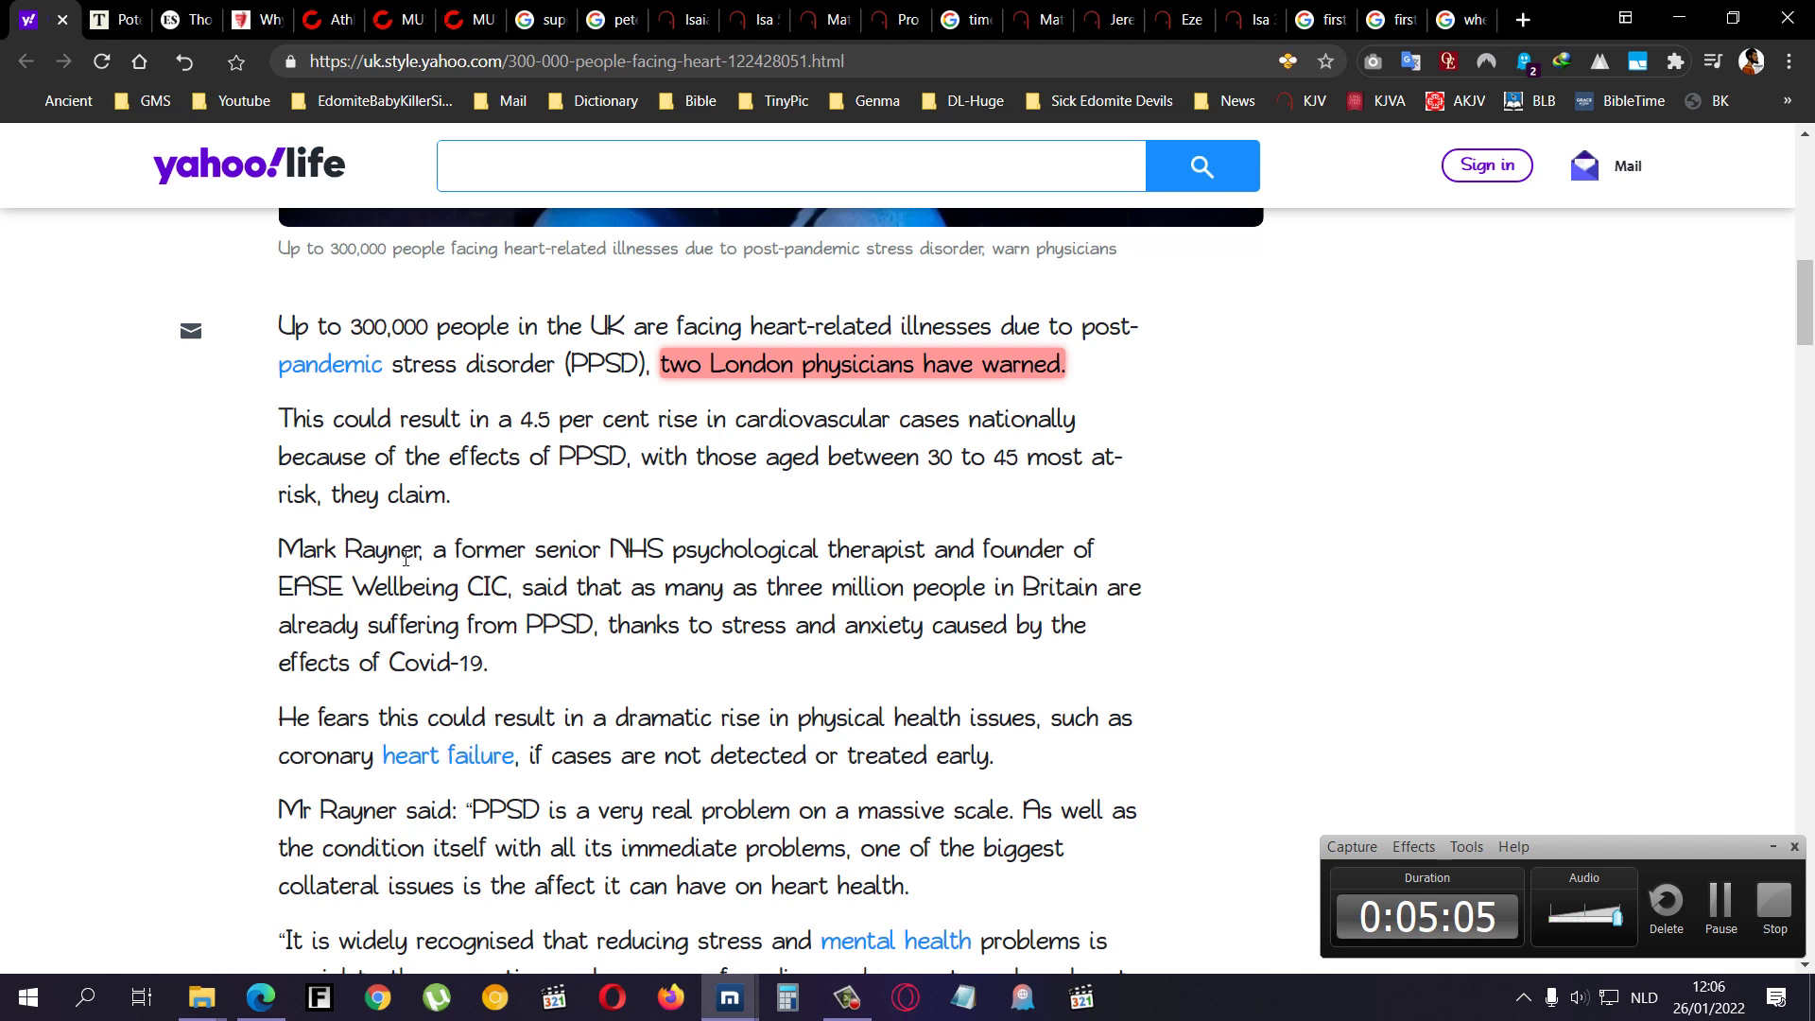
drag(440, 554, 669, 554)
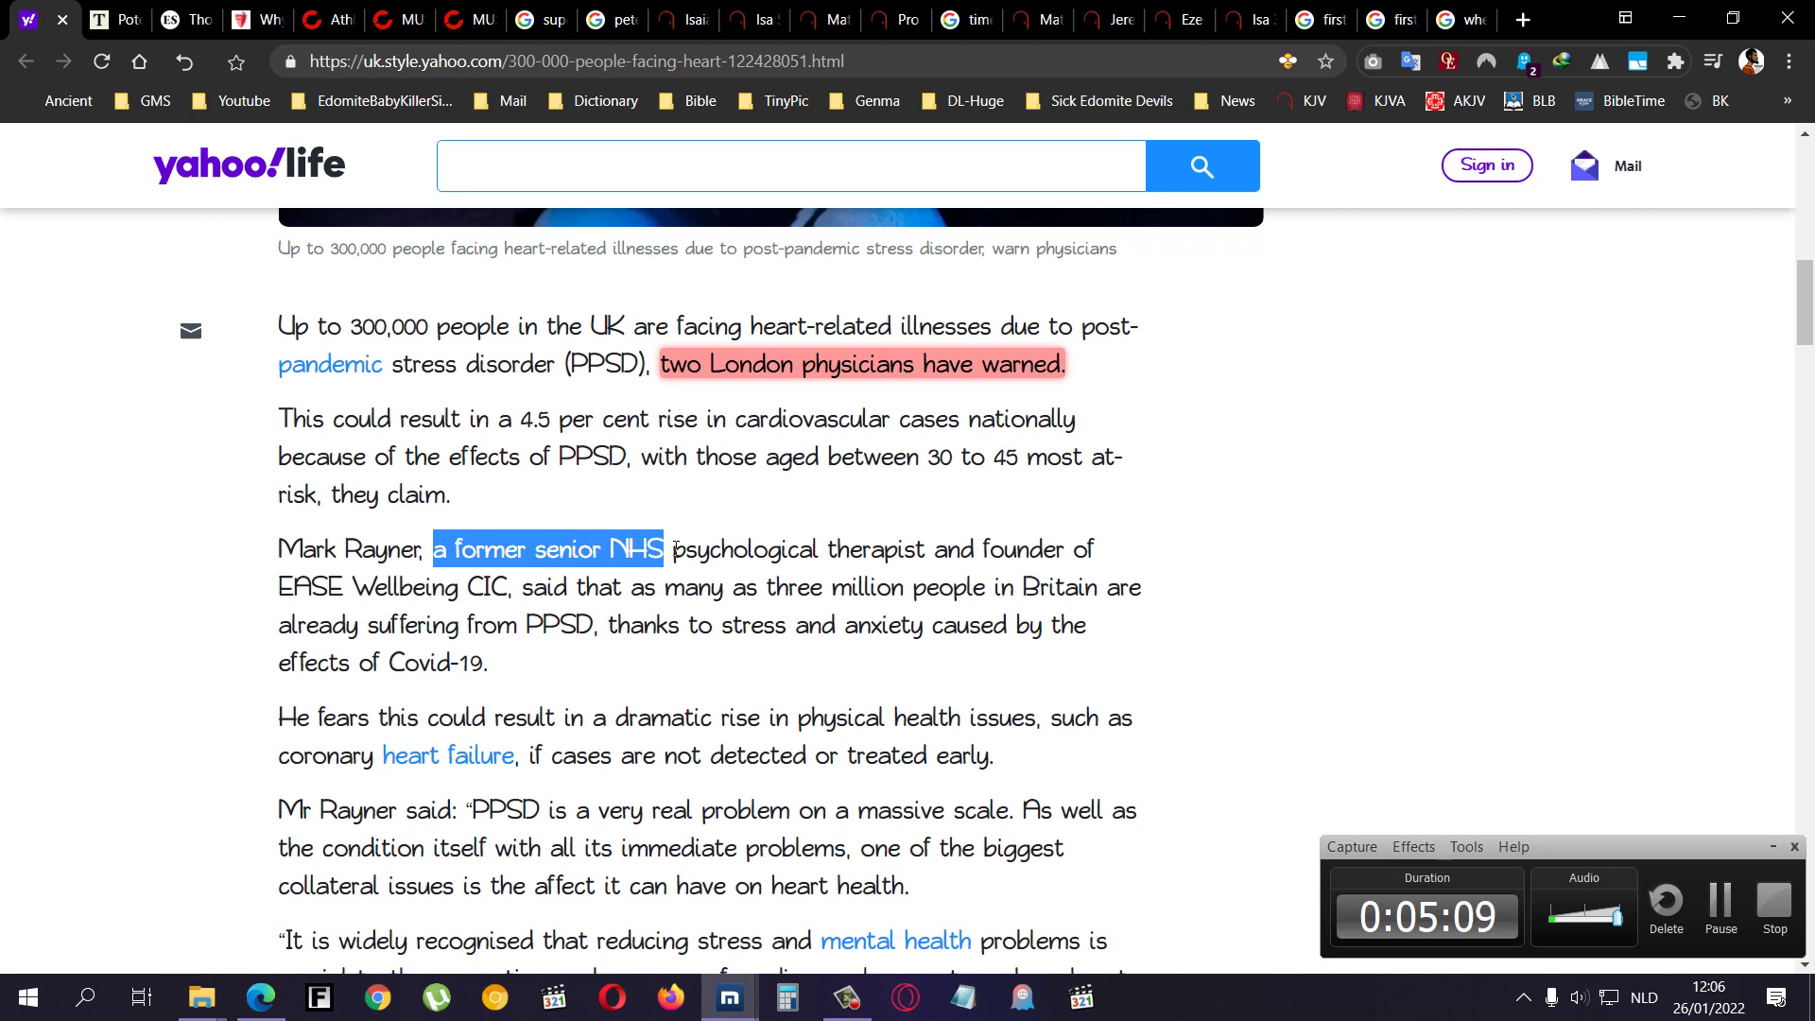
mouse_move(676, 549)
mouse_down()
mouse_move(851, 549)
mouse_move(814, 549)
mouse_up()
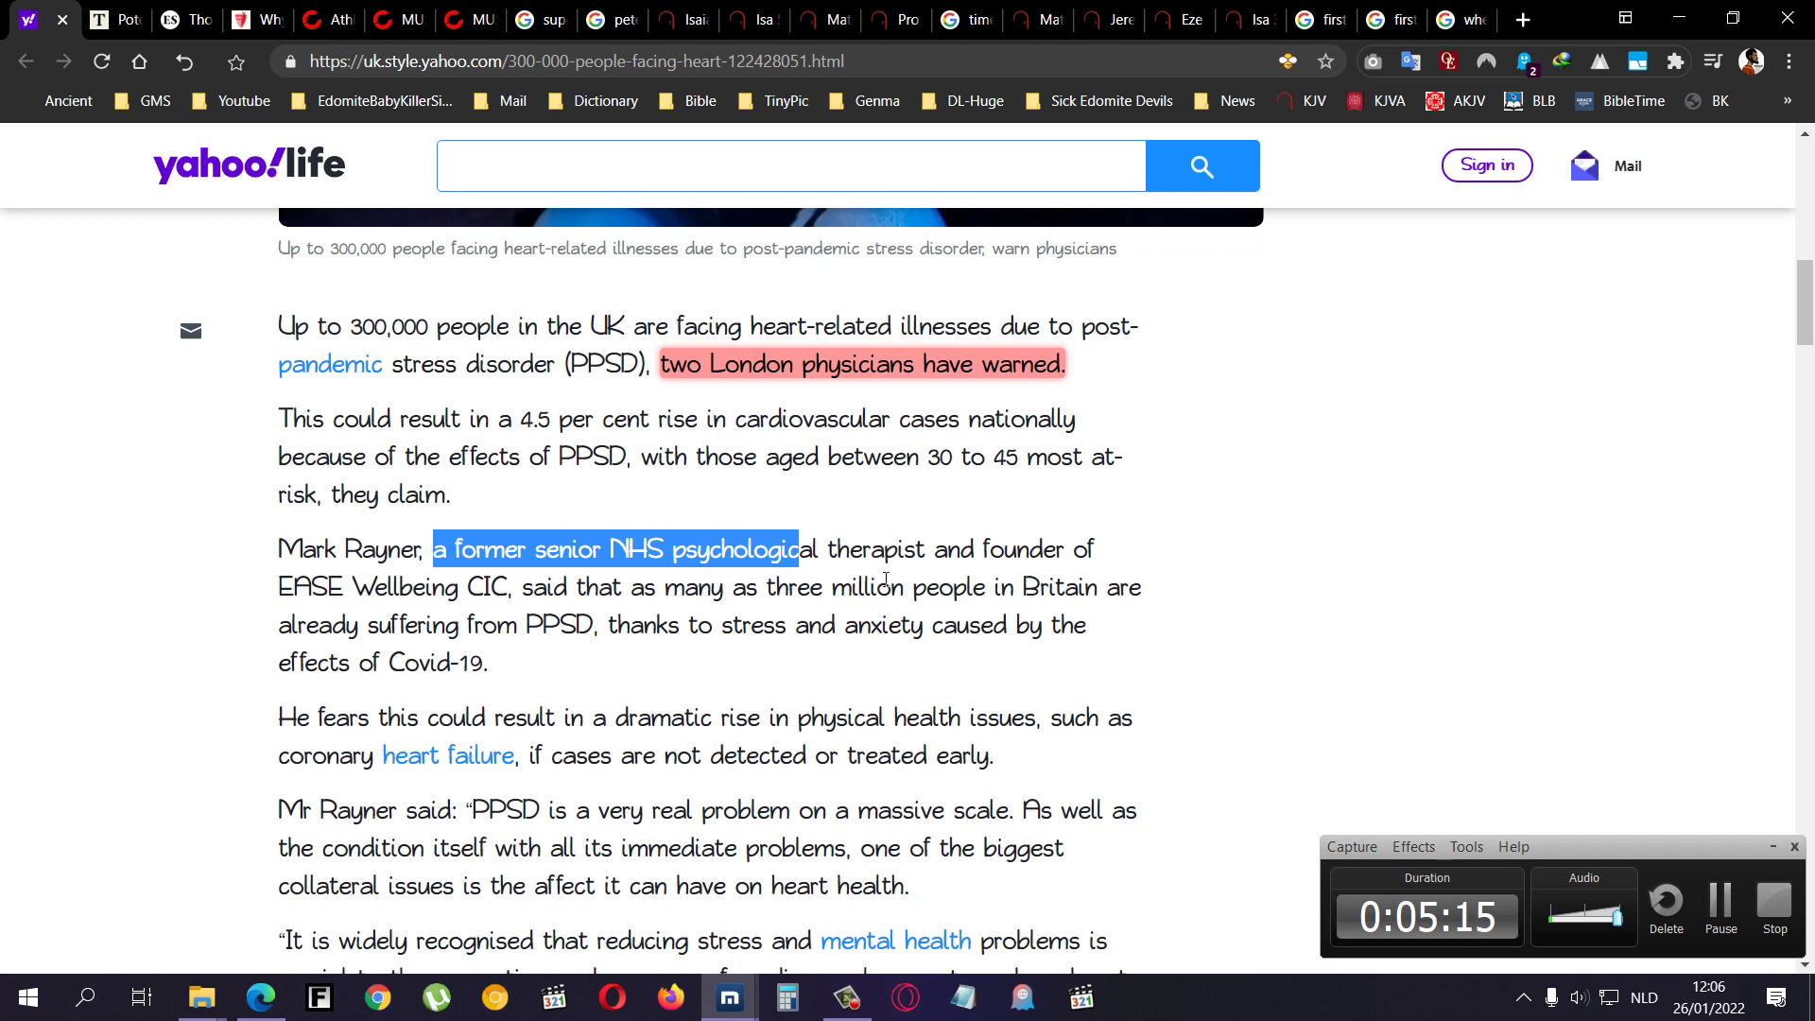
click(977, 563)
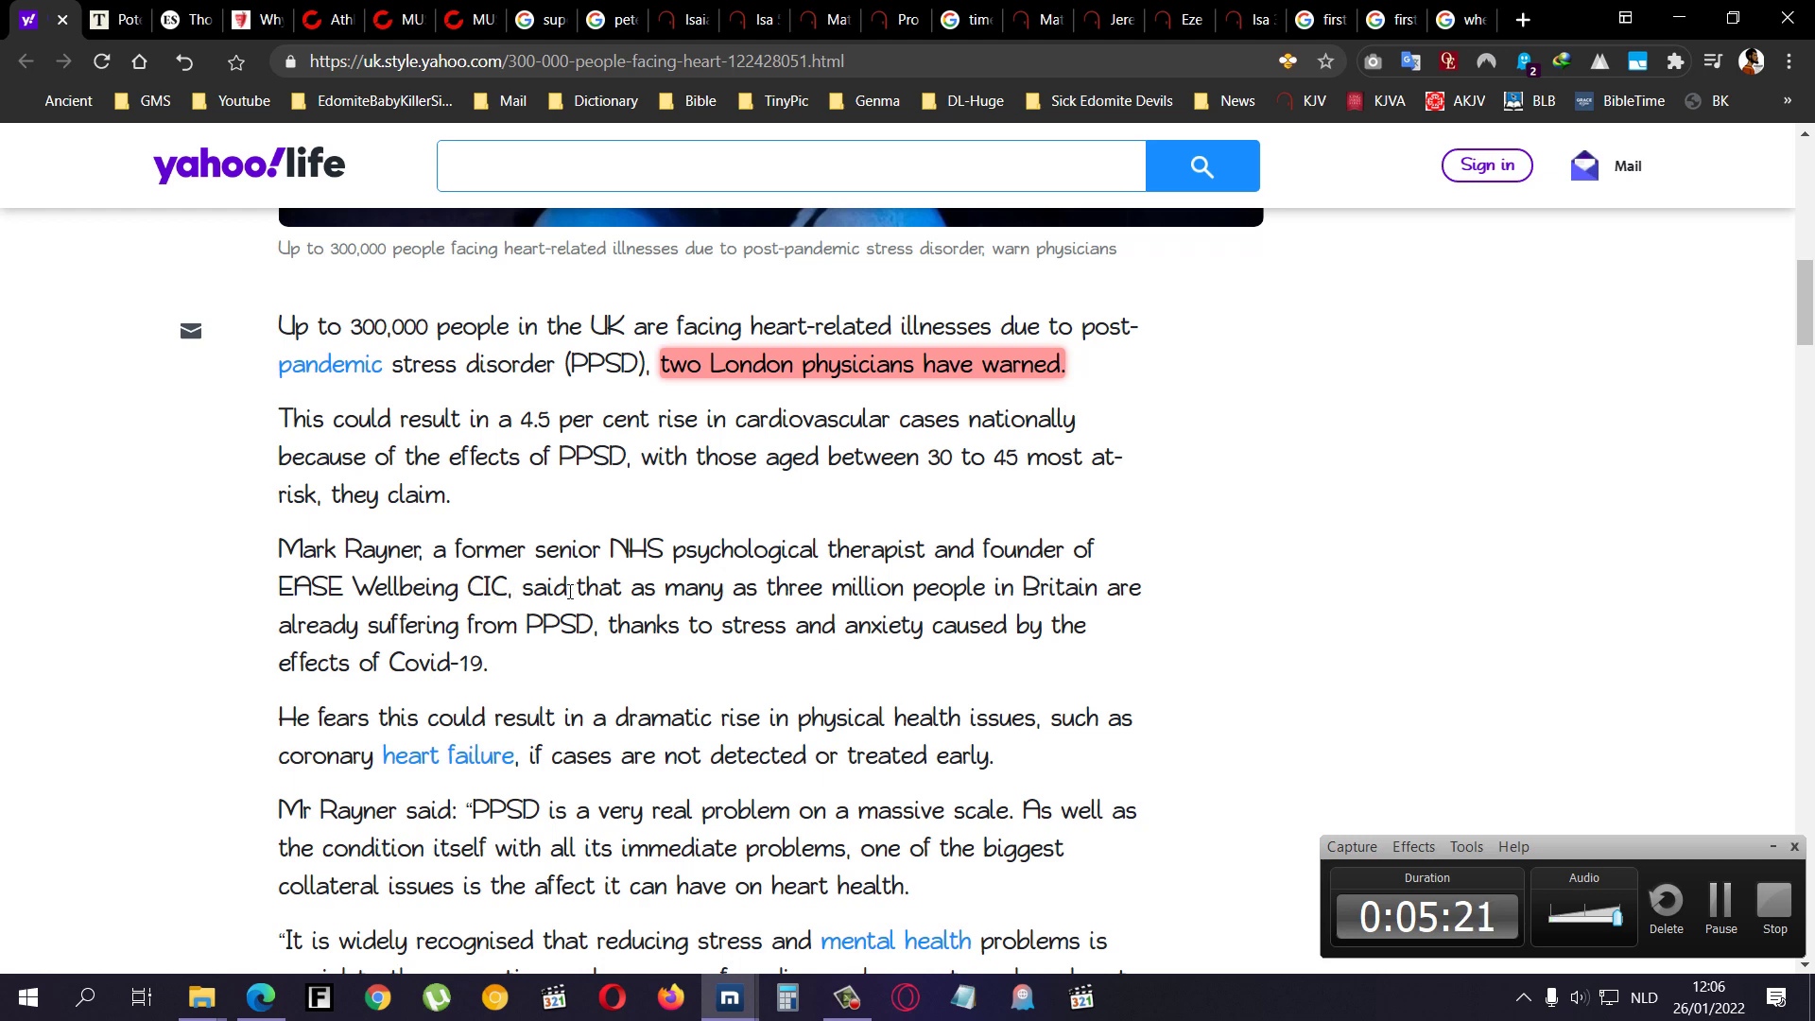
drag(289, 586, 347, 586)
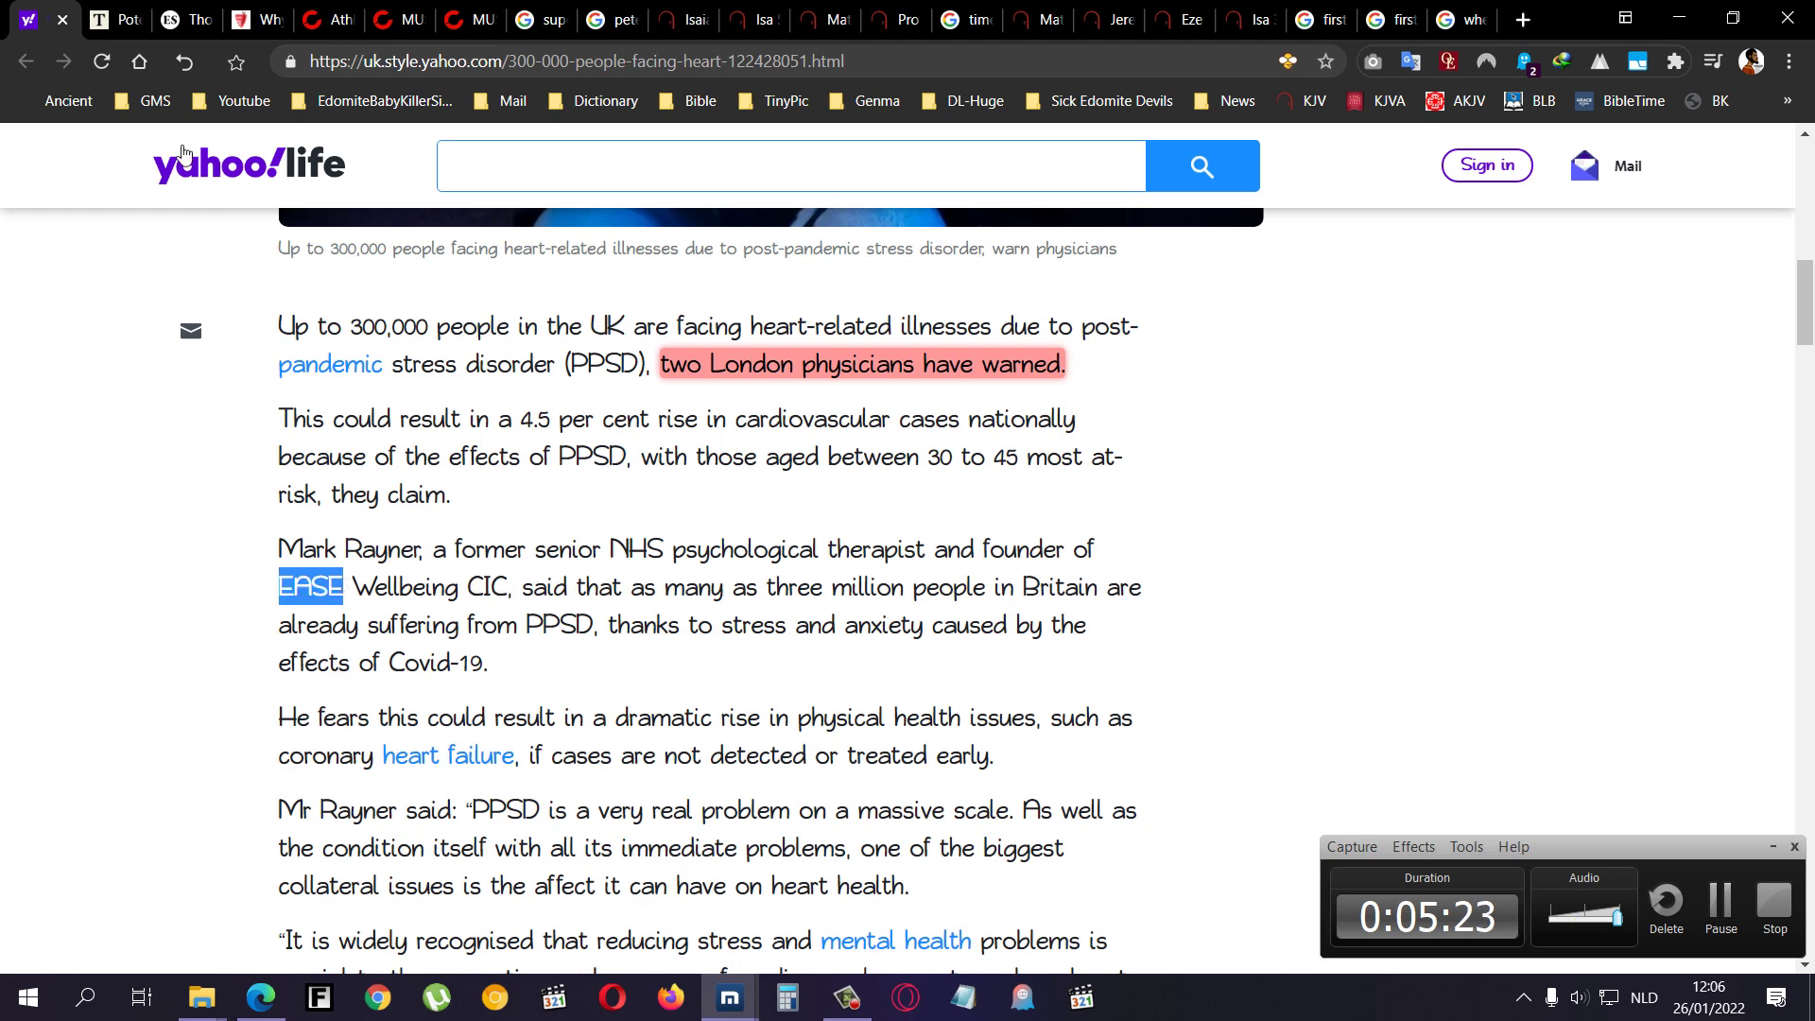
- Search 'disease definition' and circle its Old French 'desaise' origin
click(140, 61)
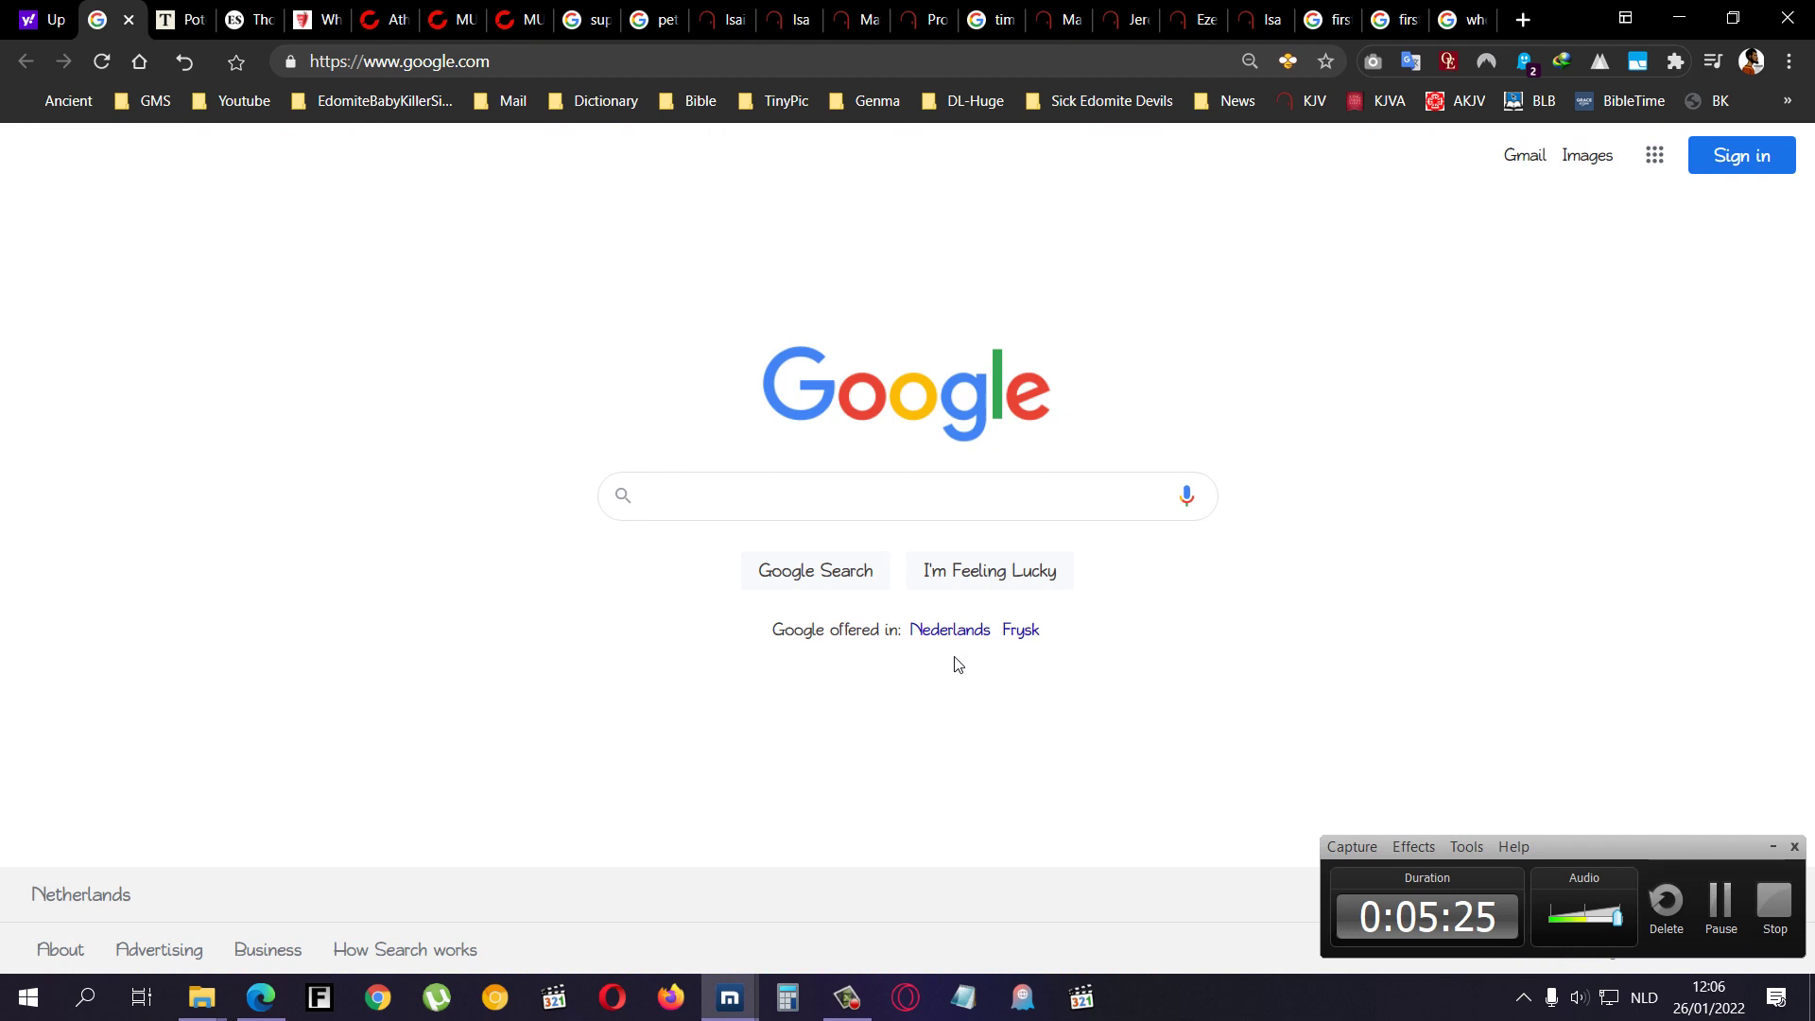
text(disease)
key(Return)
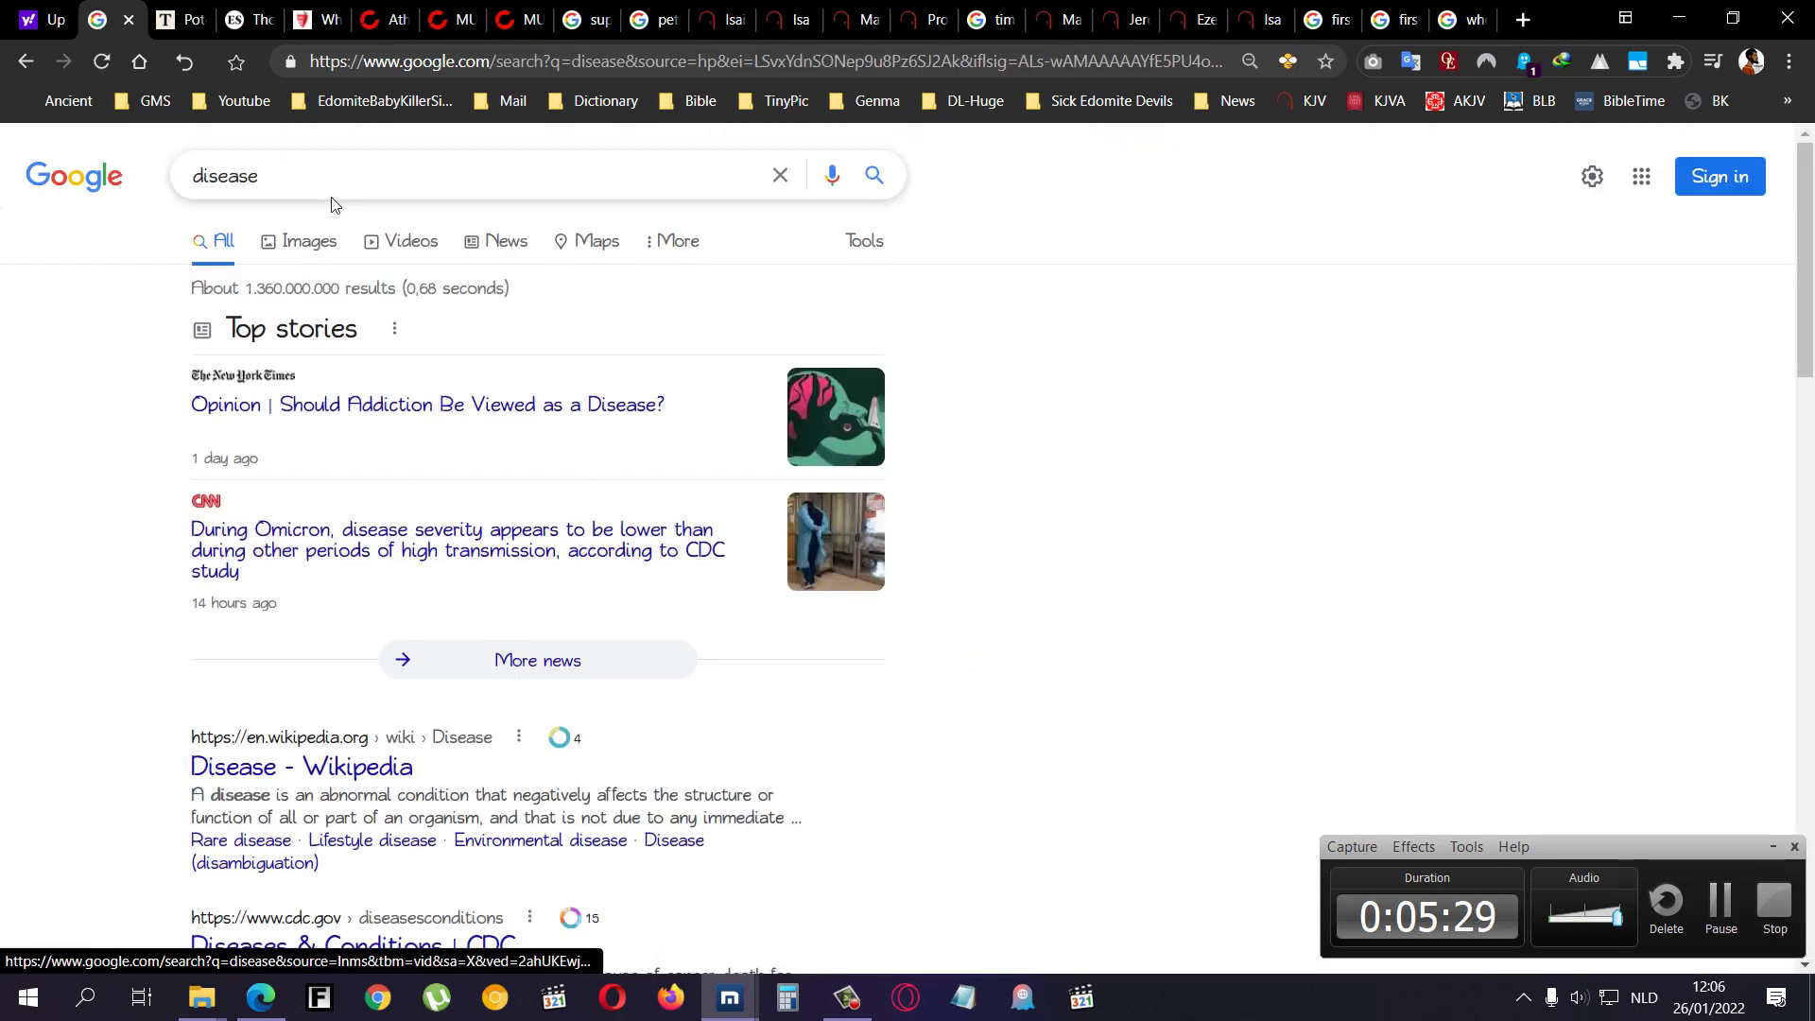
click(321, 176)
text(def)
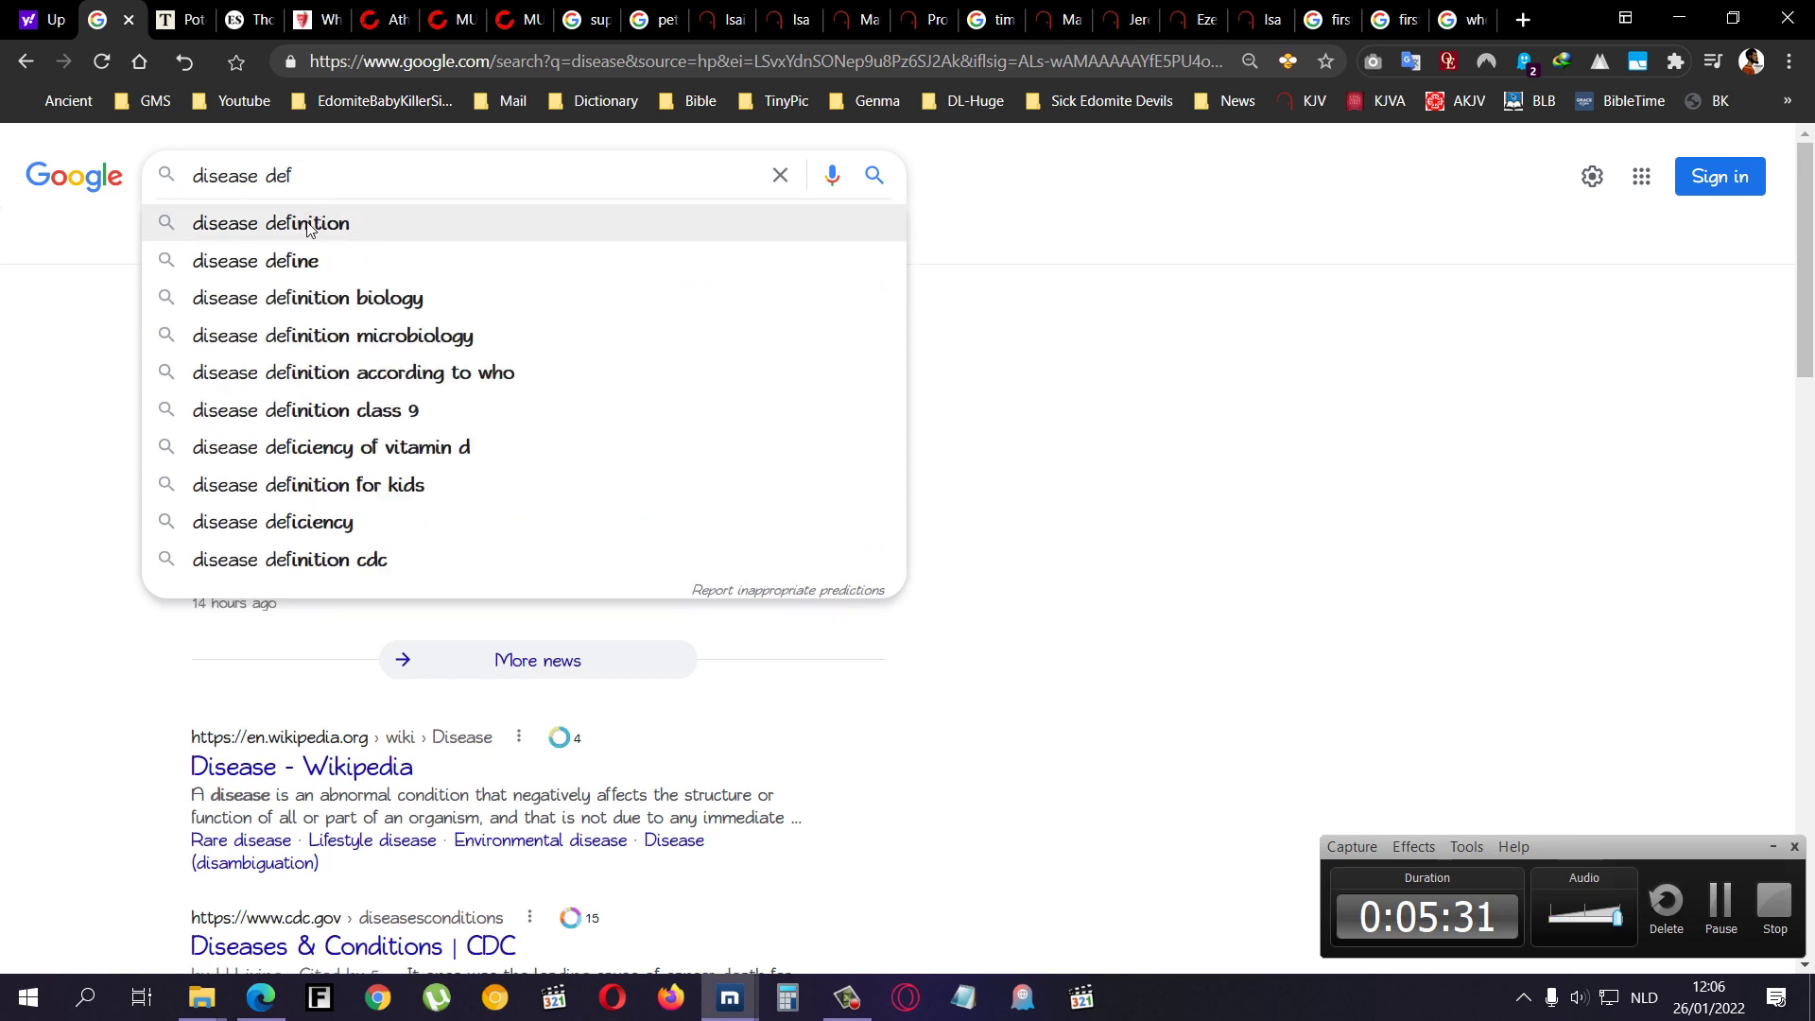
click(308, 225)
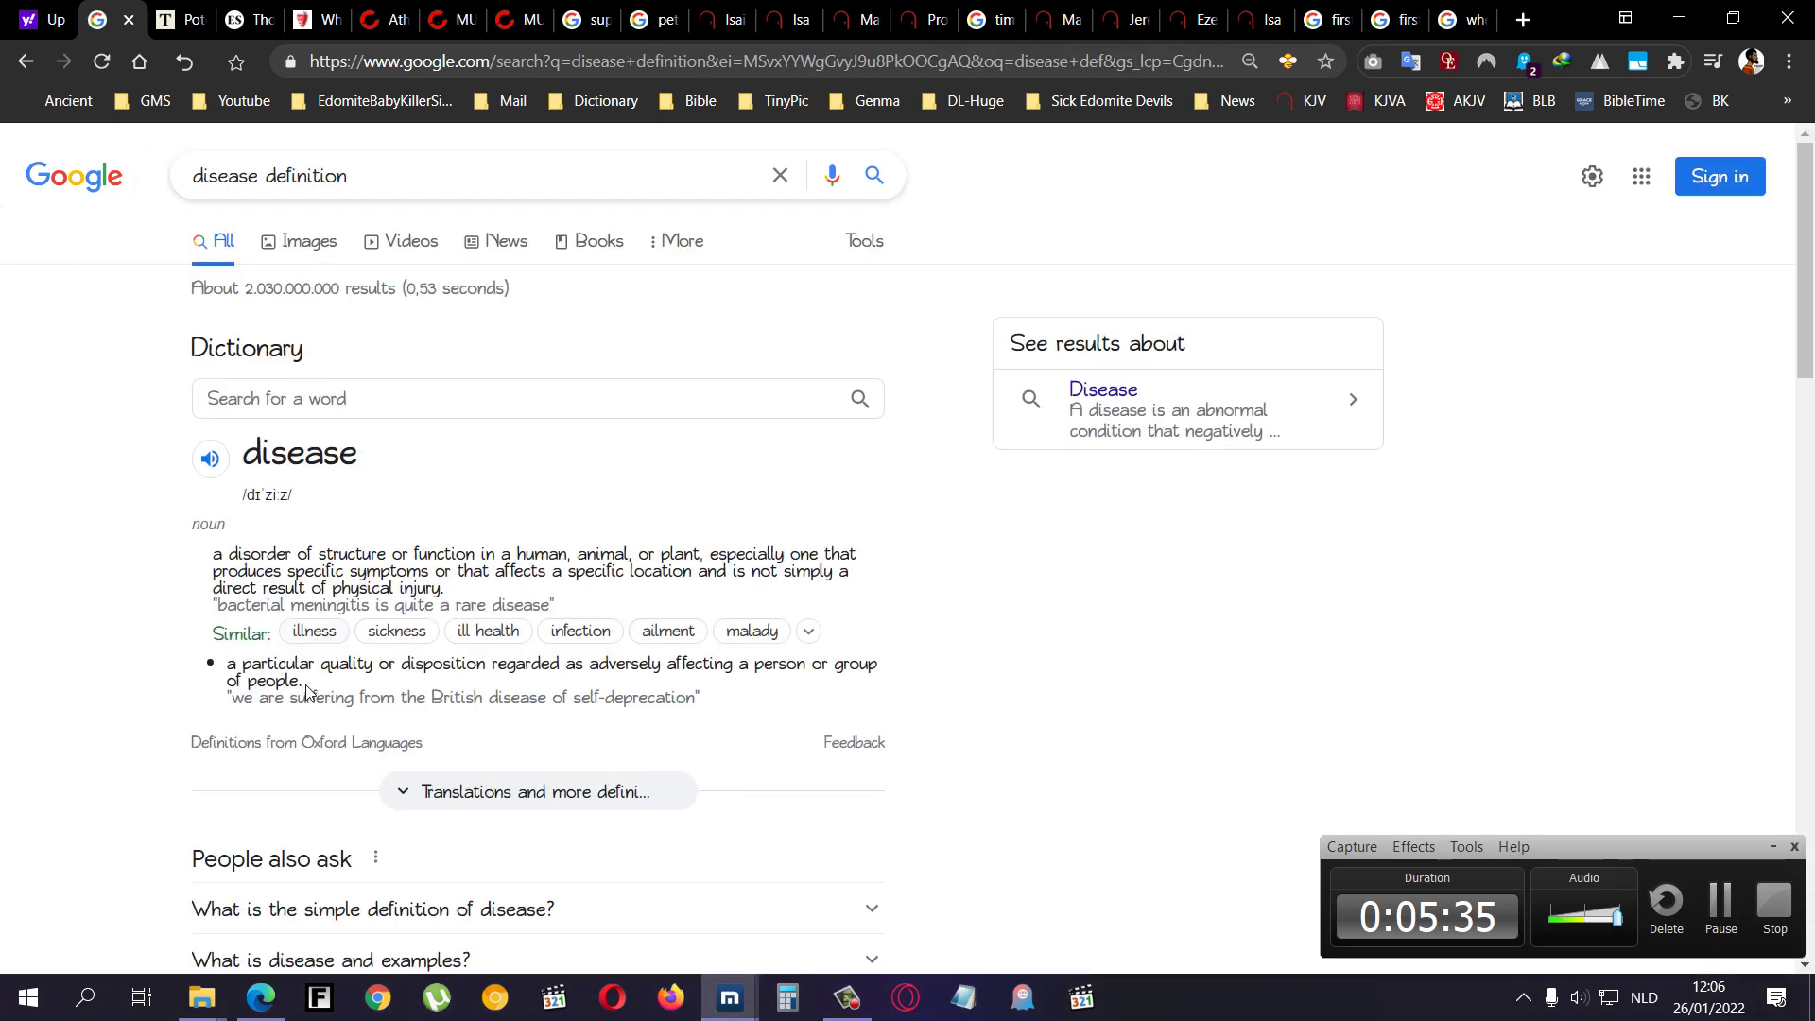
click(630, 791)
scroll(719, 693, down, 2)
drag(582, 593, 474, 596)
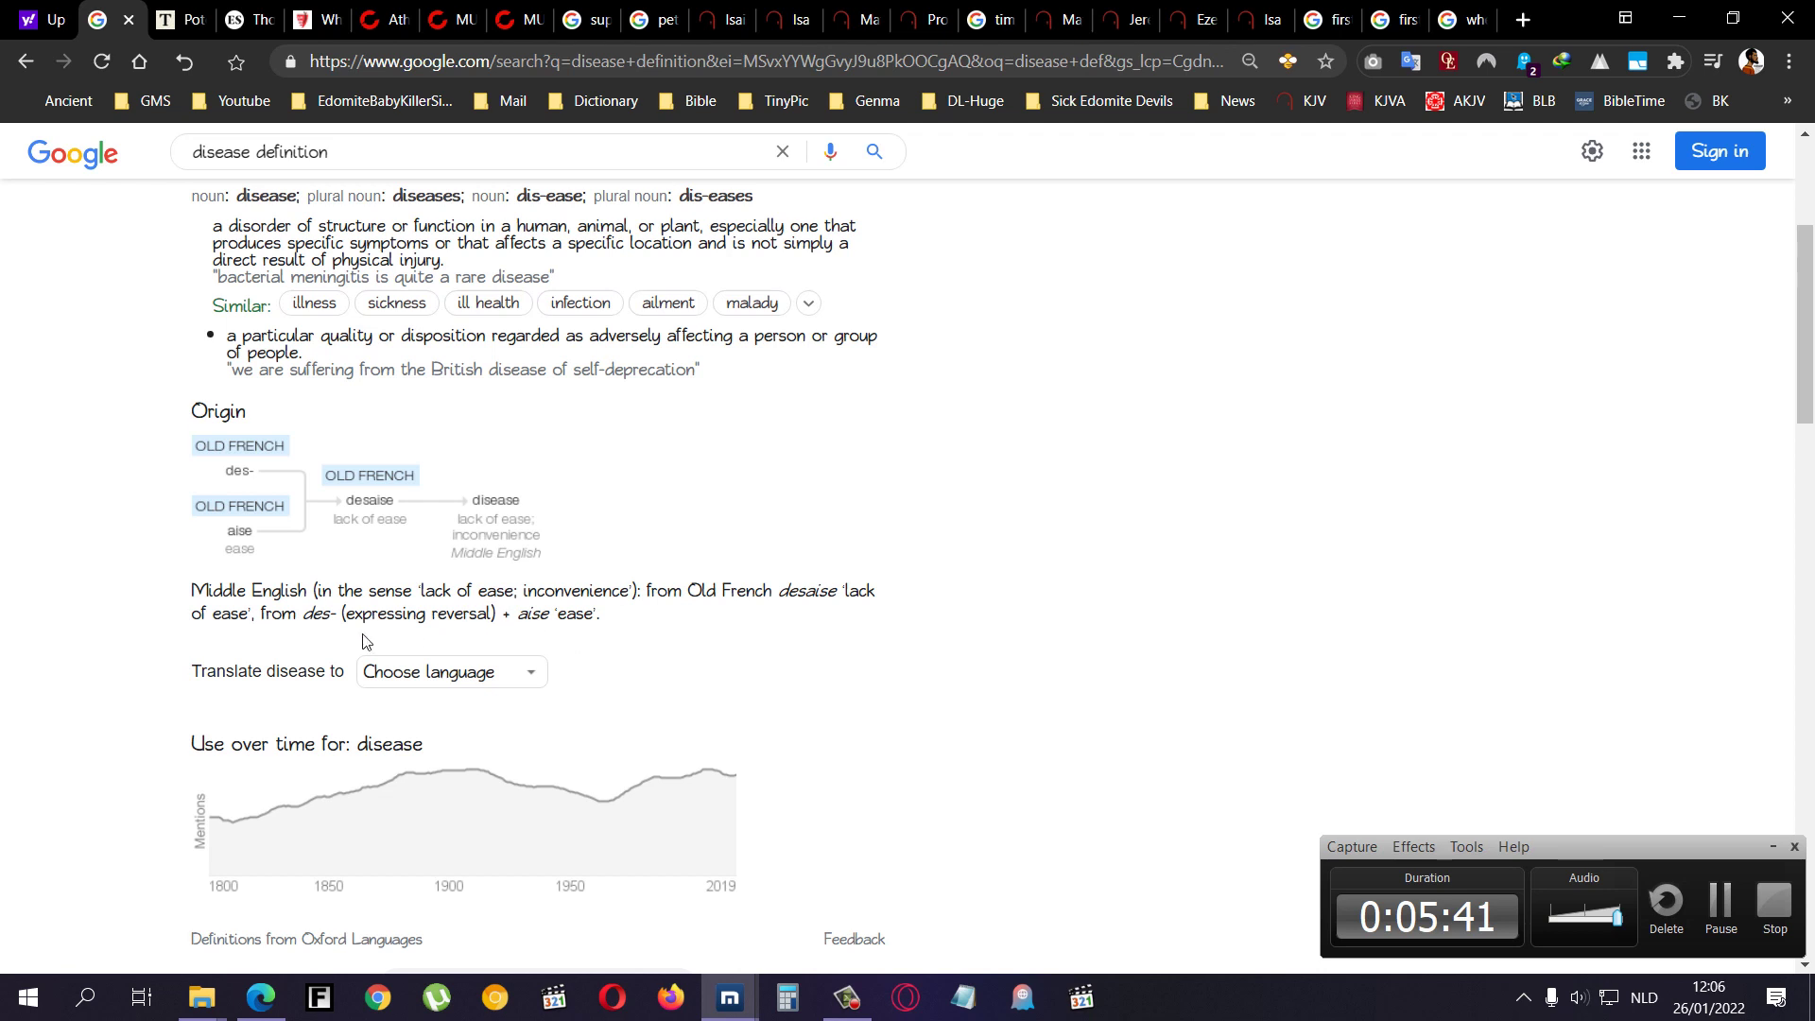
drag(869, 580, 766, 582)
middle_click(139, 61)
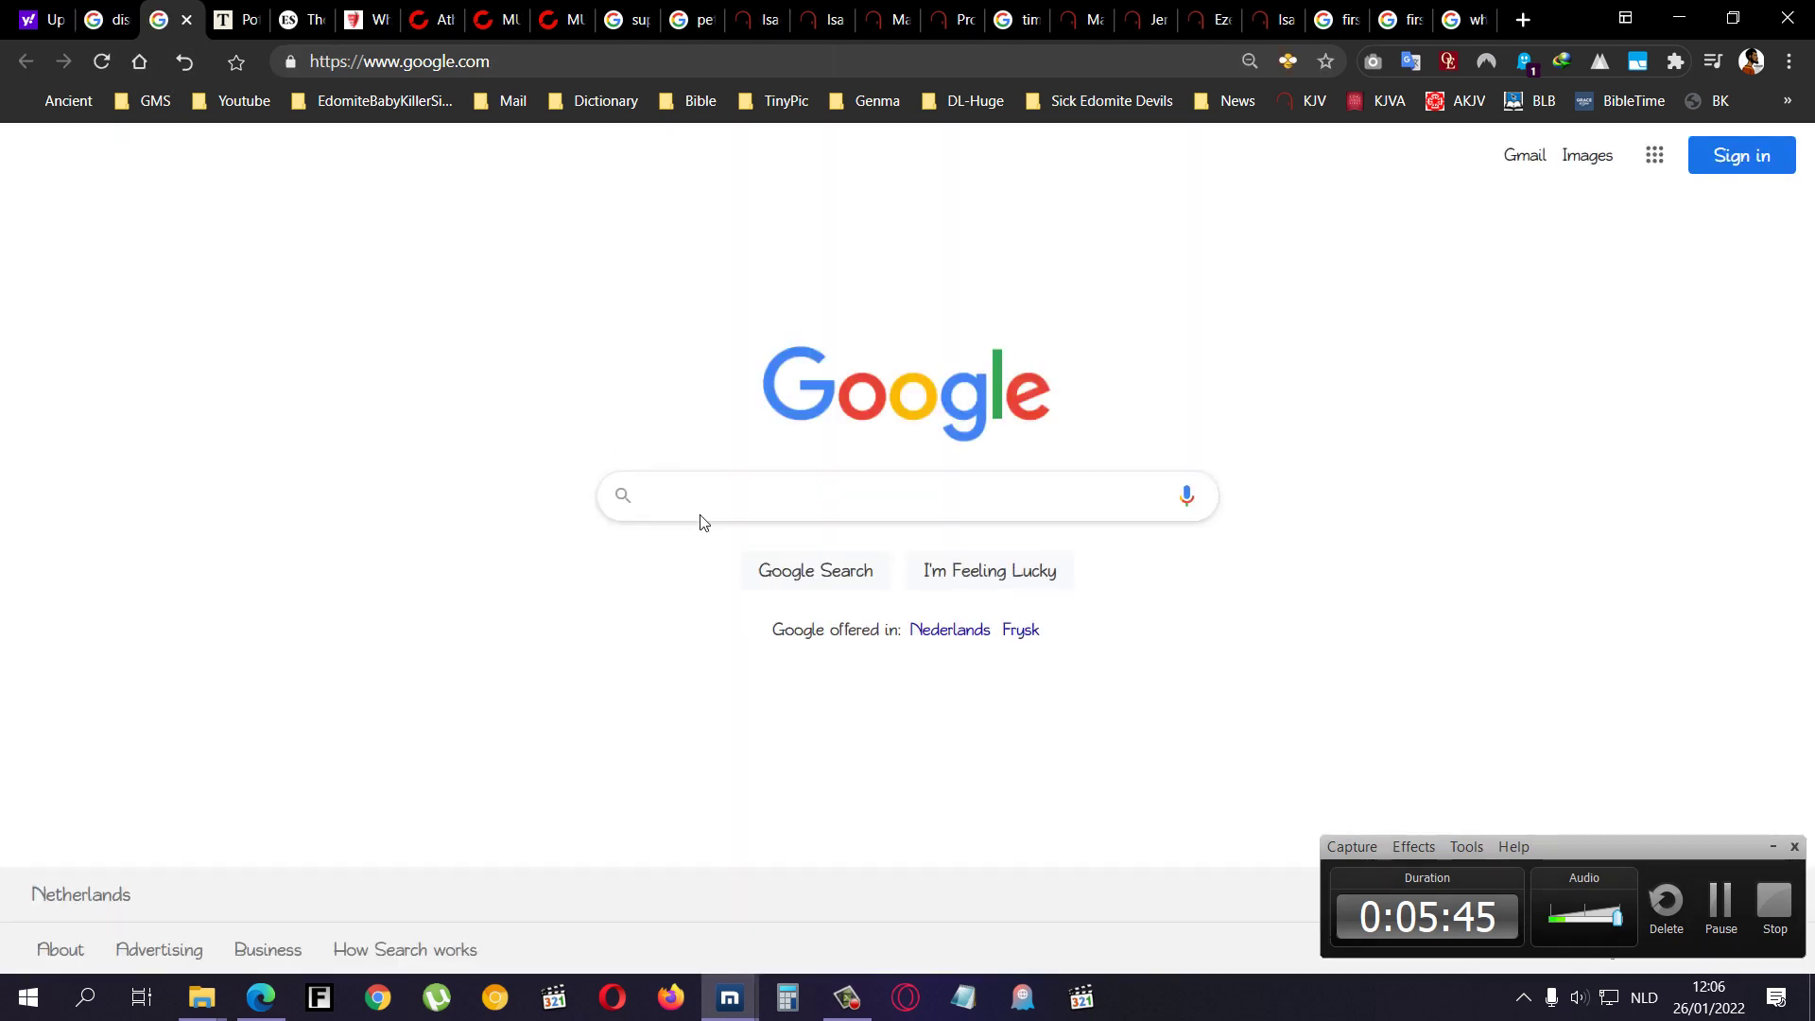
- Search 'disadvantage', then trim the query to search 'advantage'
click(699, 506)
text(d)
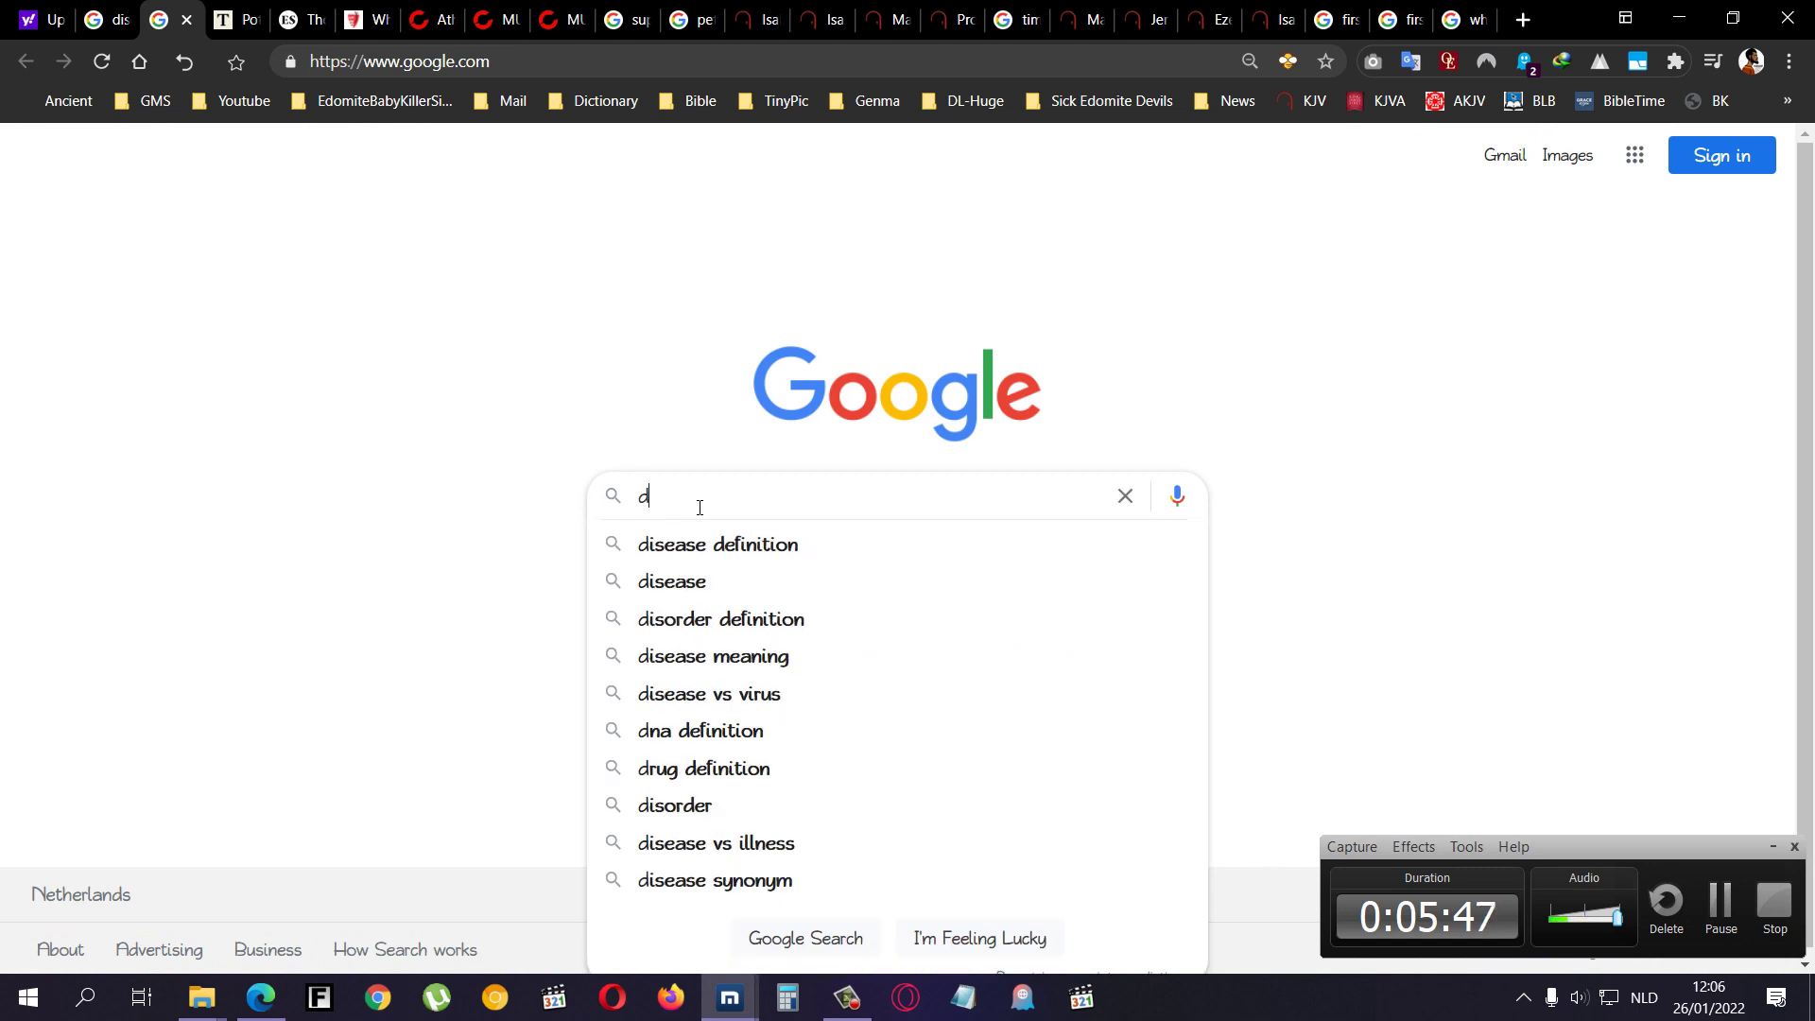
text(isadvant)
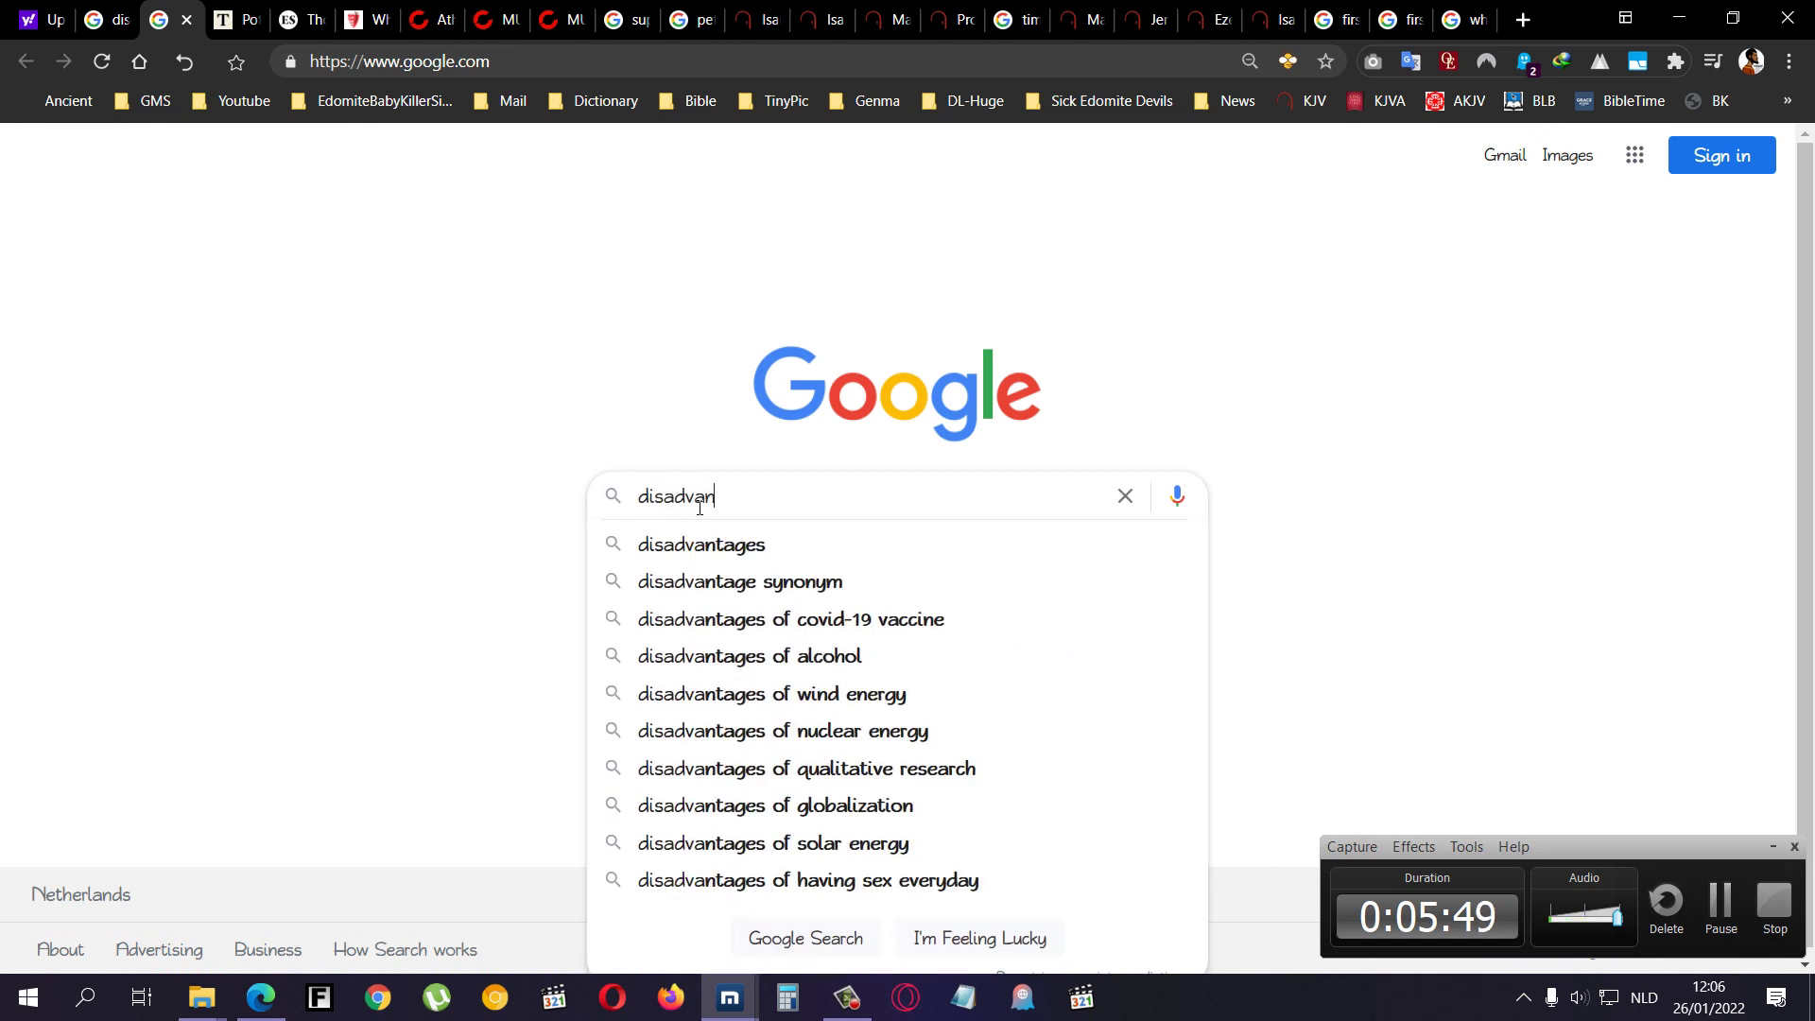
text(age)
key(Return)
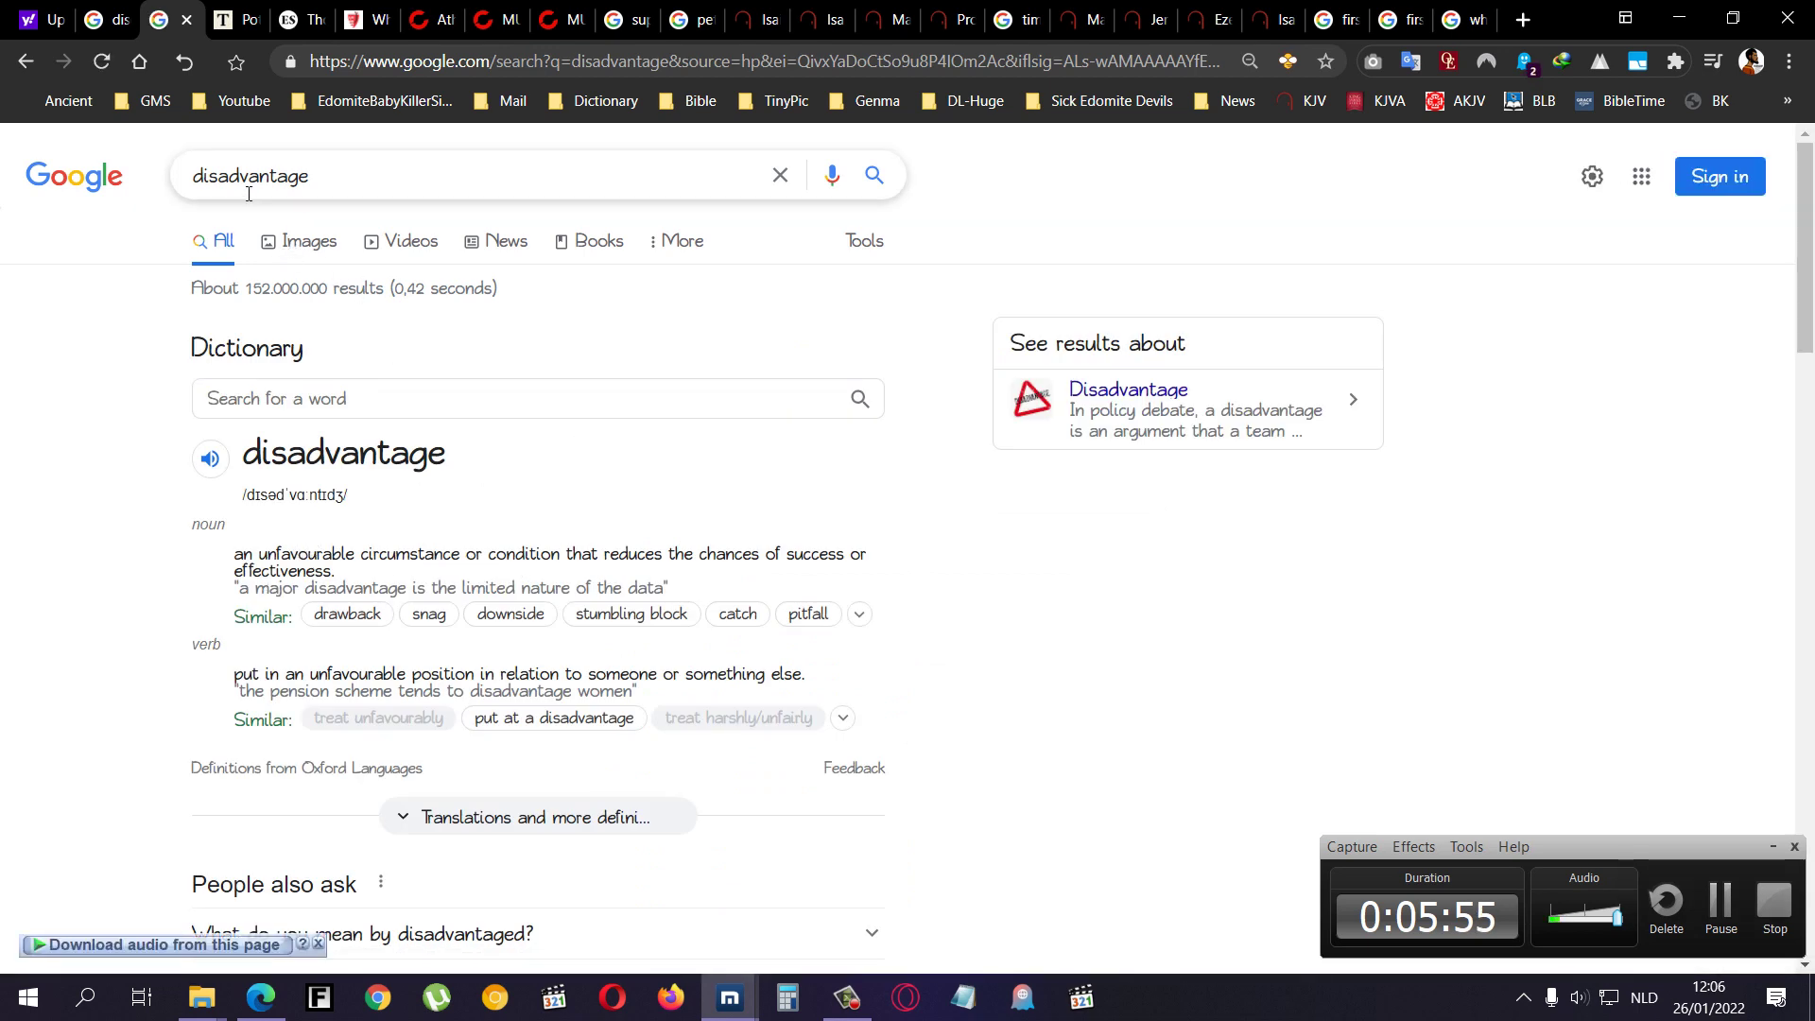
drag(224, 180, 190, 180)
key(BackSpace)
key(Return)
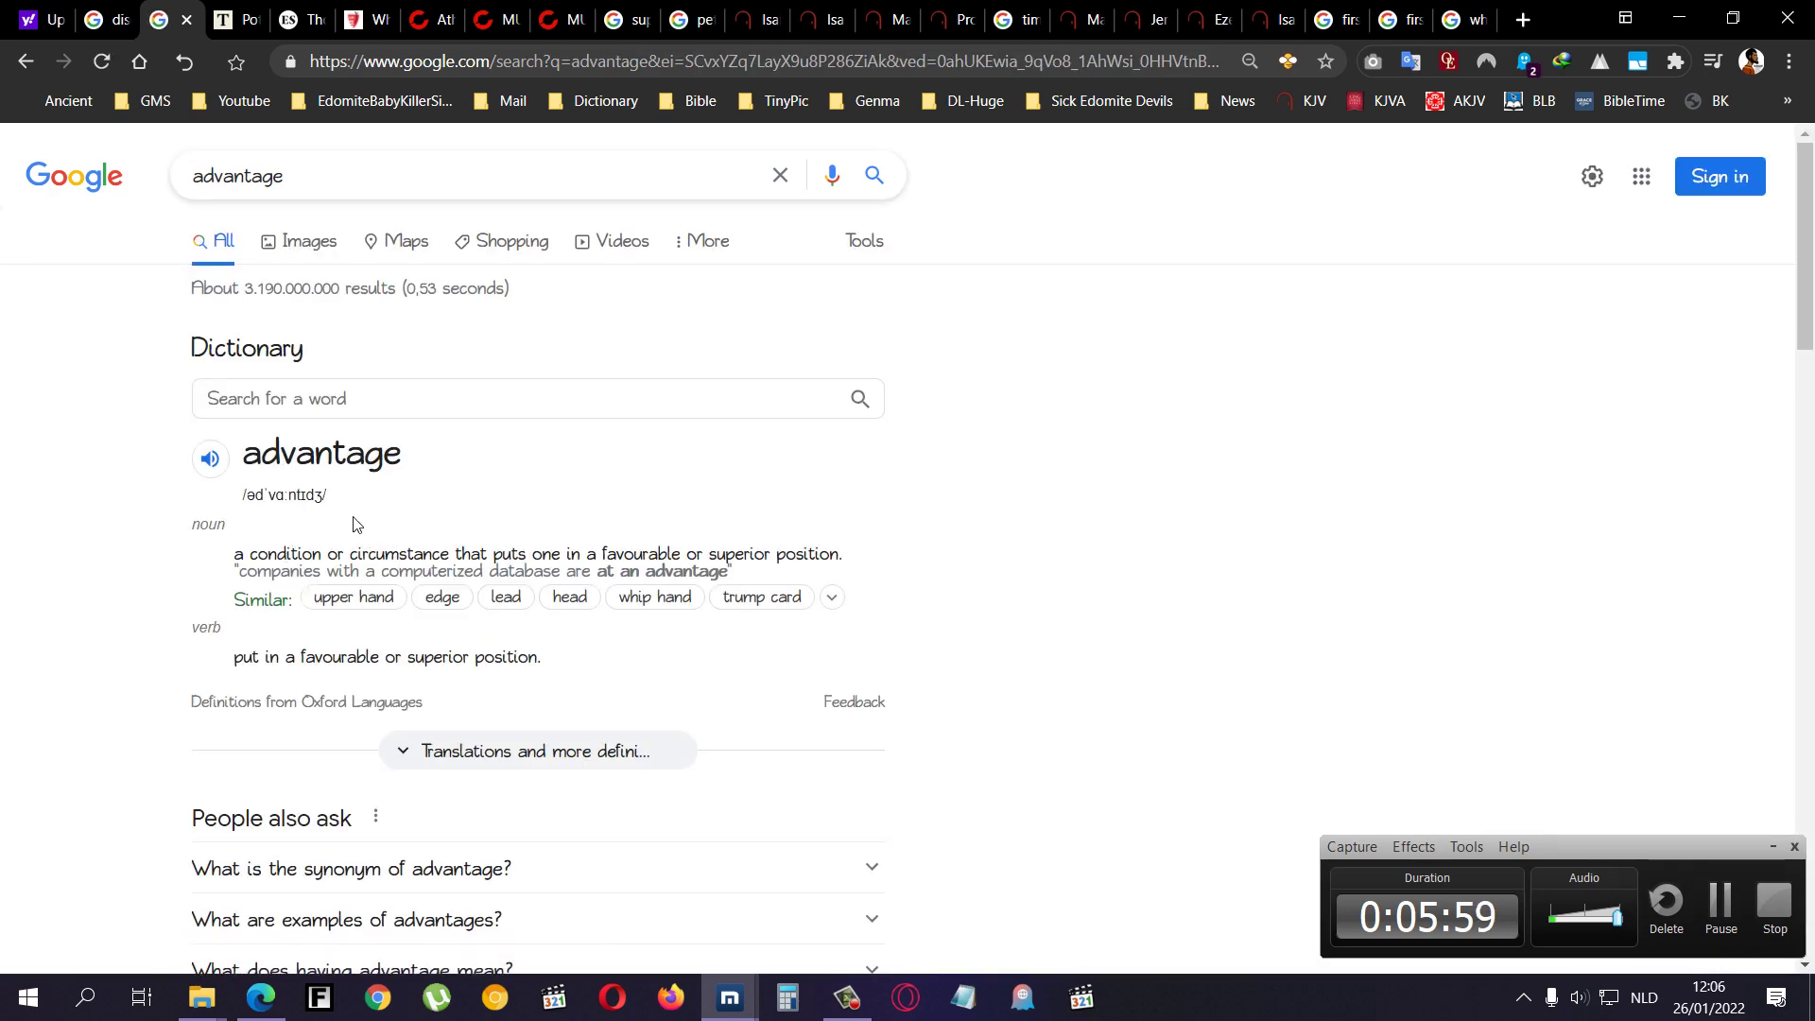
- Mark the advantage definition and 'unfavourable' under disadvantage, then close that tab
drag(635, 600, 716, 556)
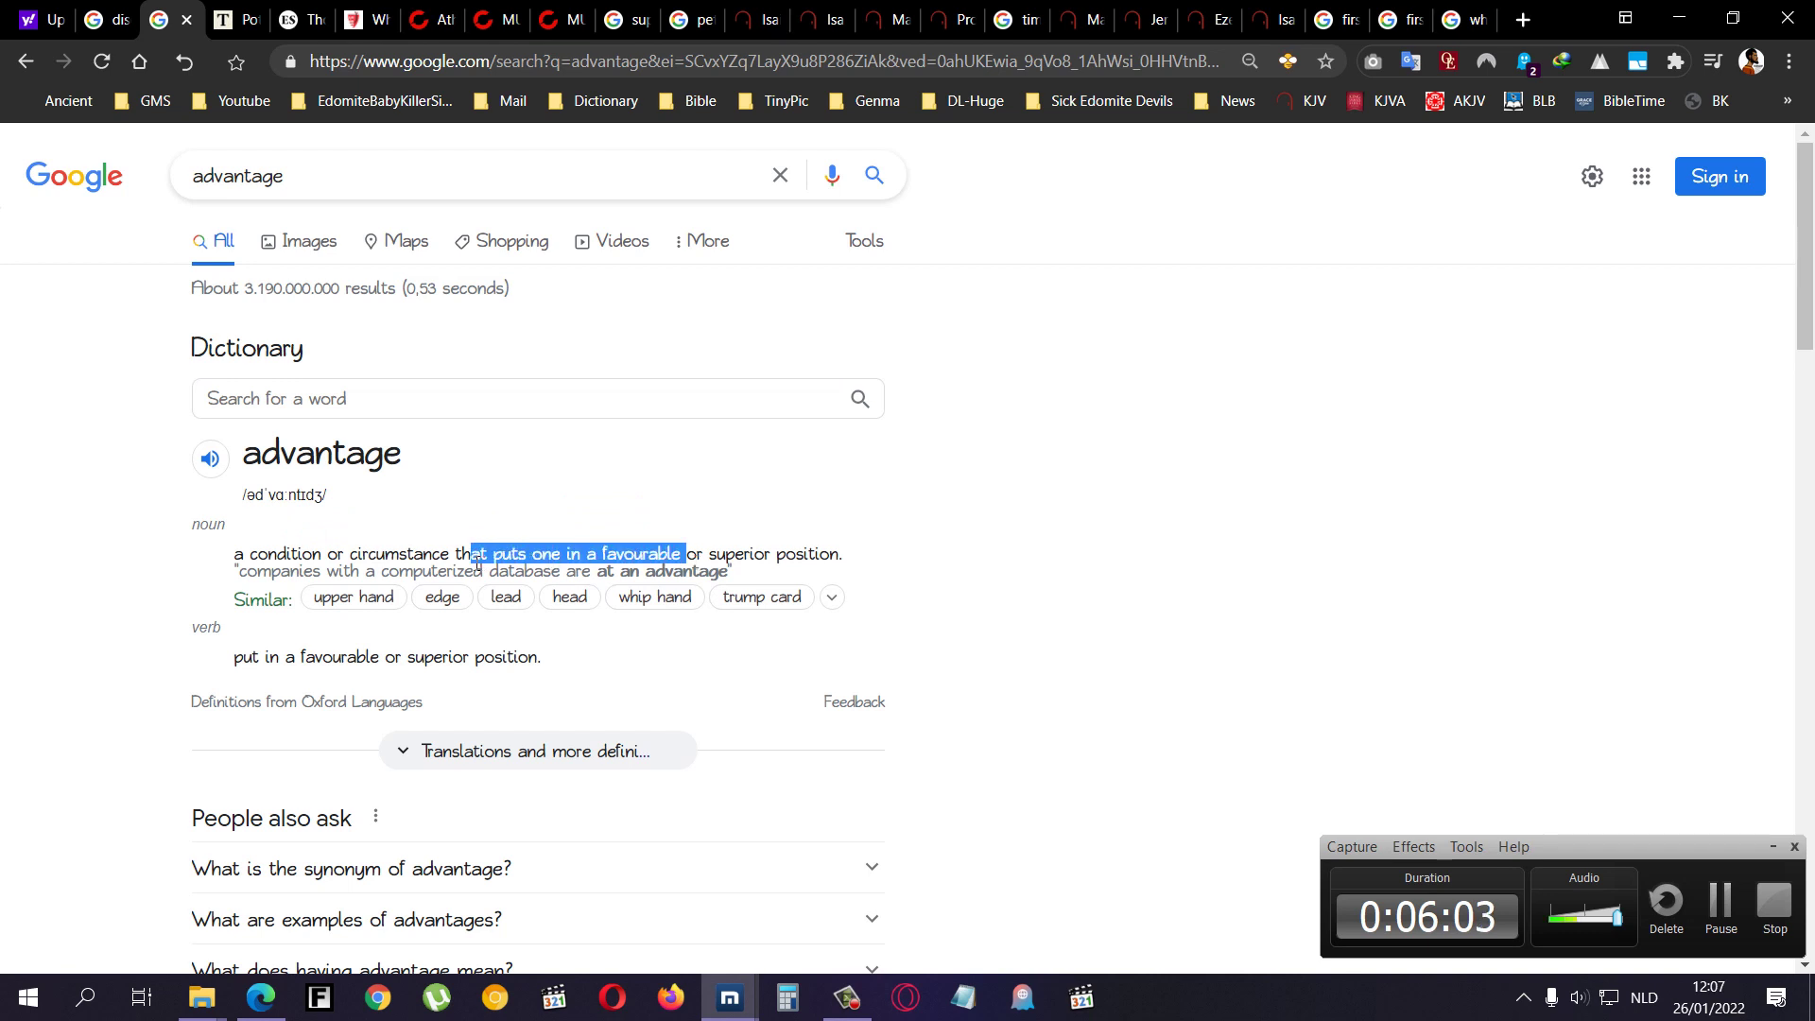
drag(695, 565, 444, 561)
click(417, 473)
key(alt+Left)
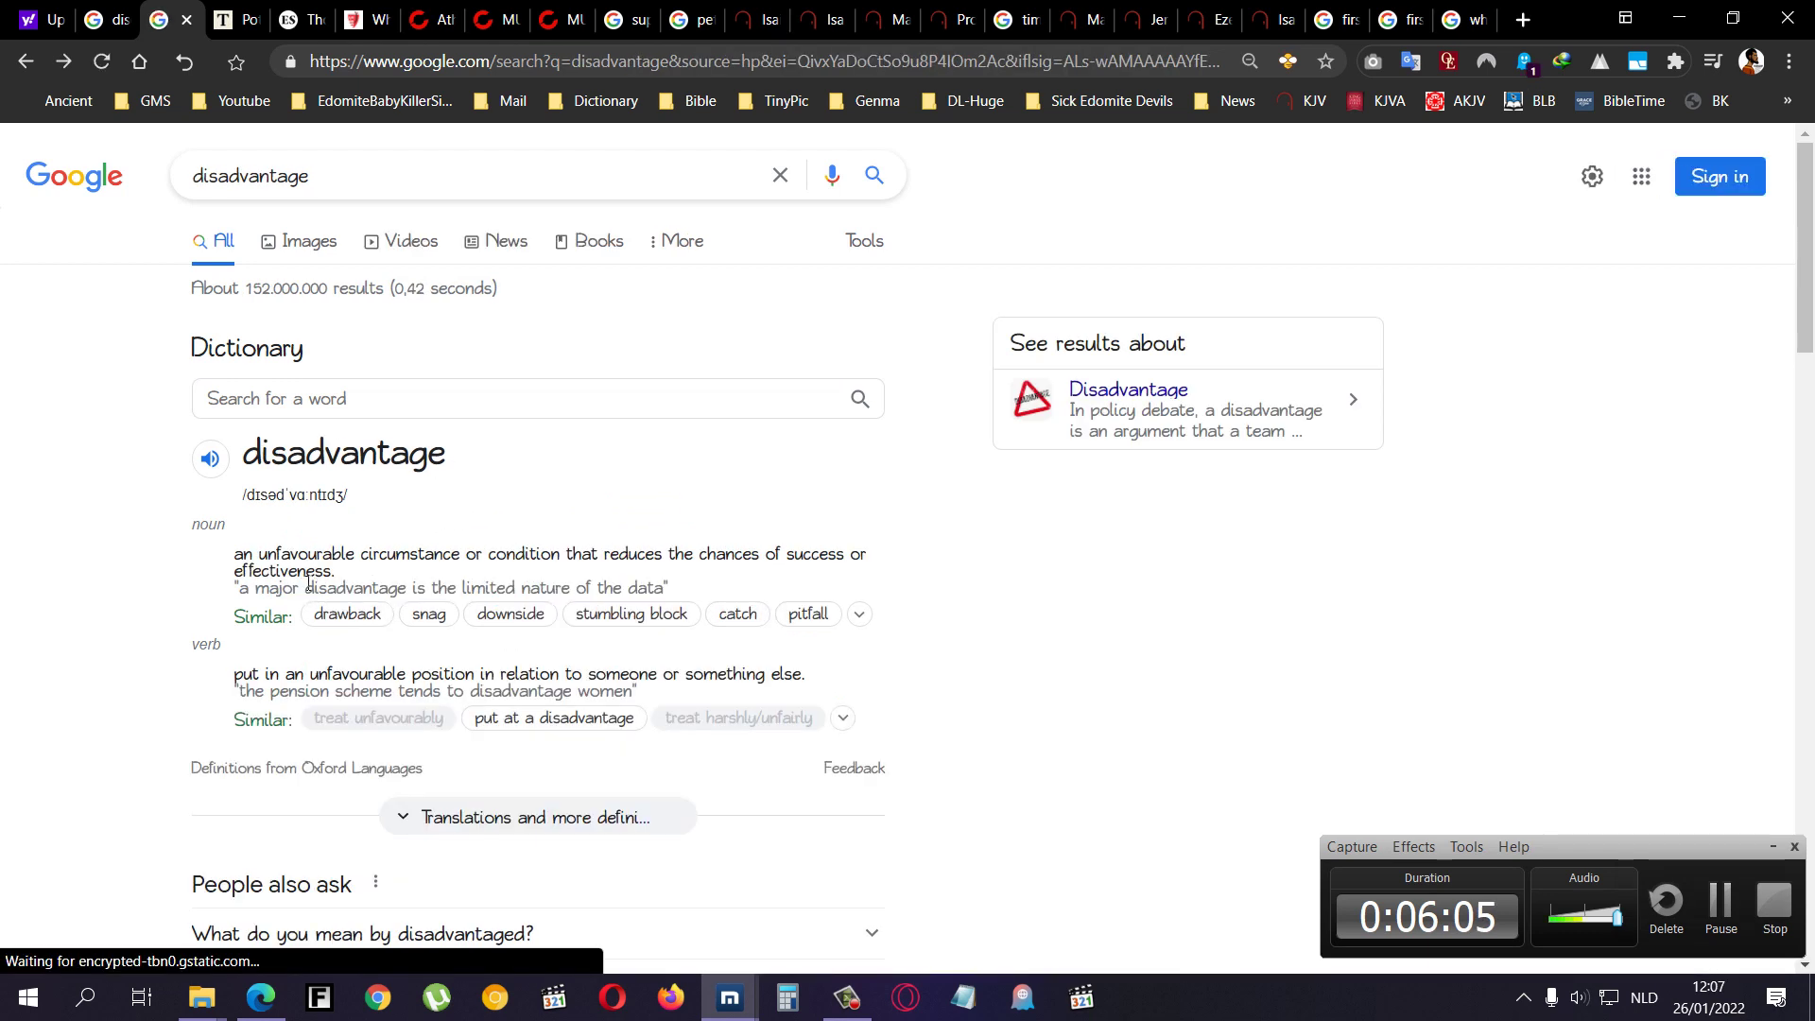
drag(258, 554, 355, 558)
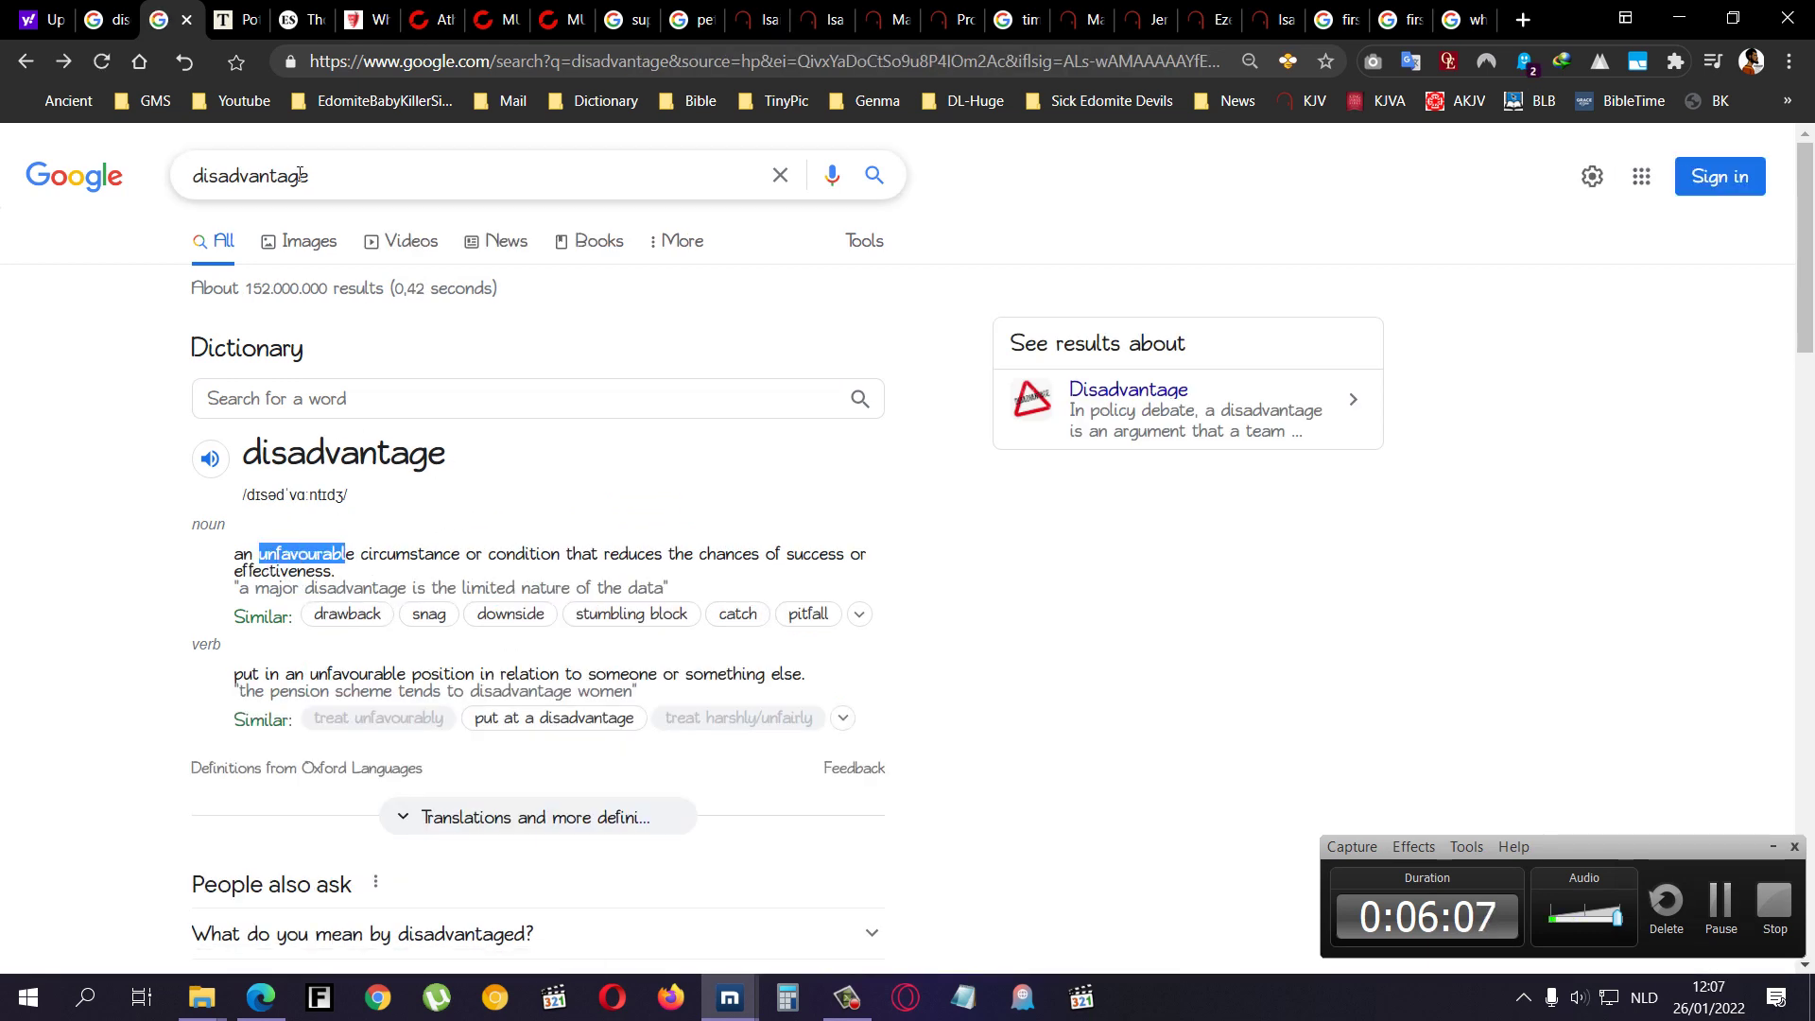
click(186, 21)
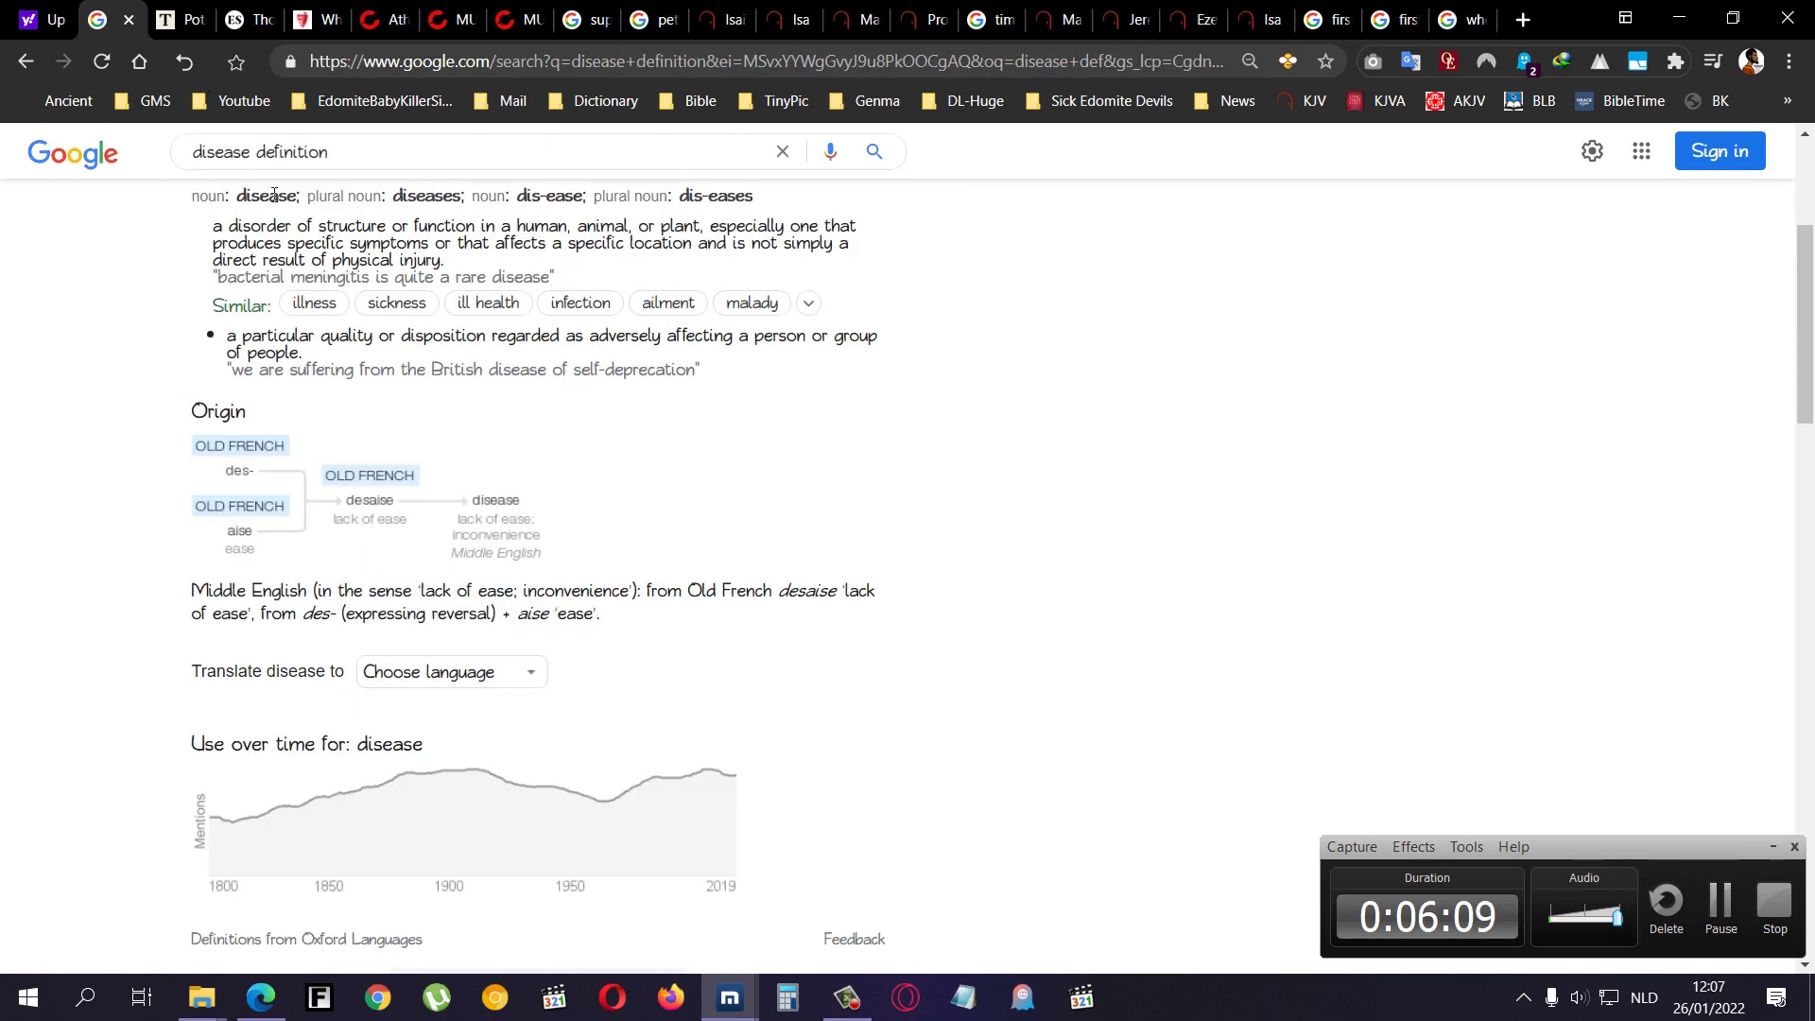
- Search 'ease definition', circle its synonyms, then expand the disease entry's origin
key(BackSpace)
key(Return)
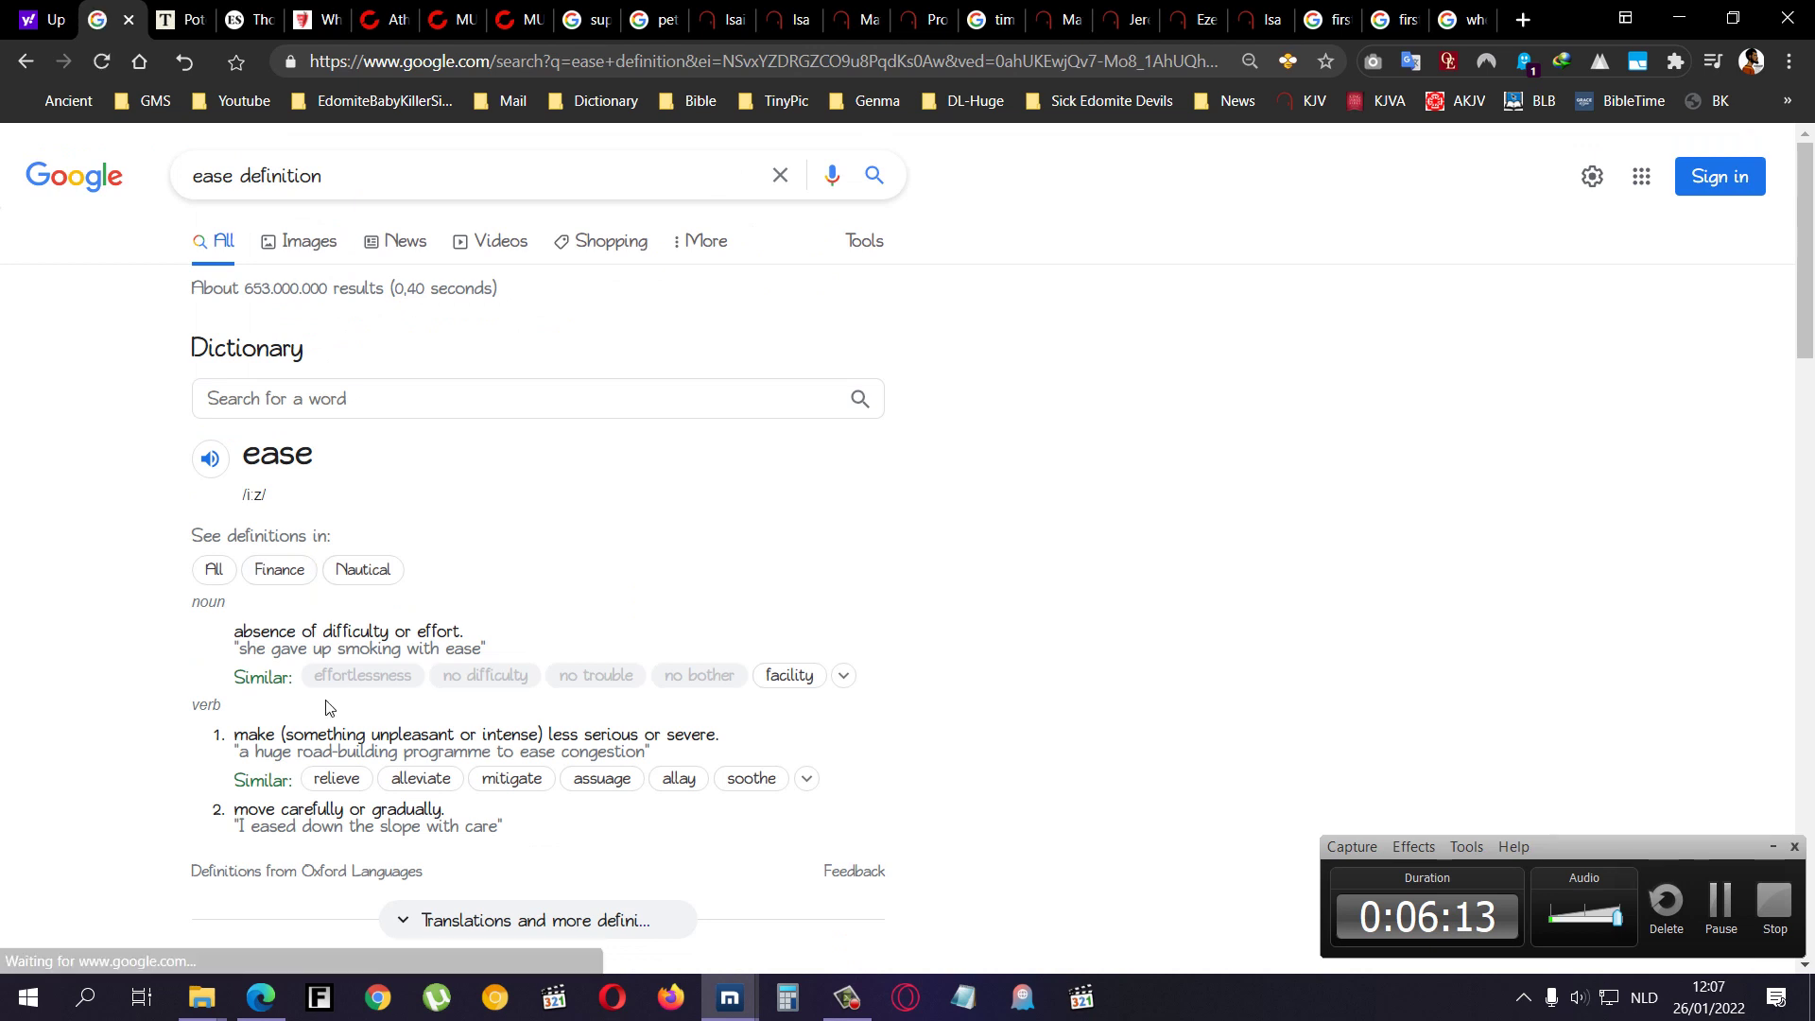
drag(367, 789, 341, 816)
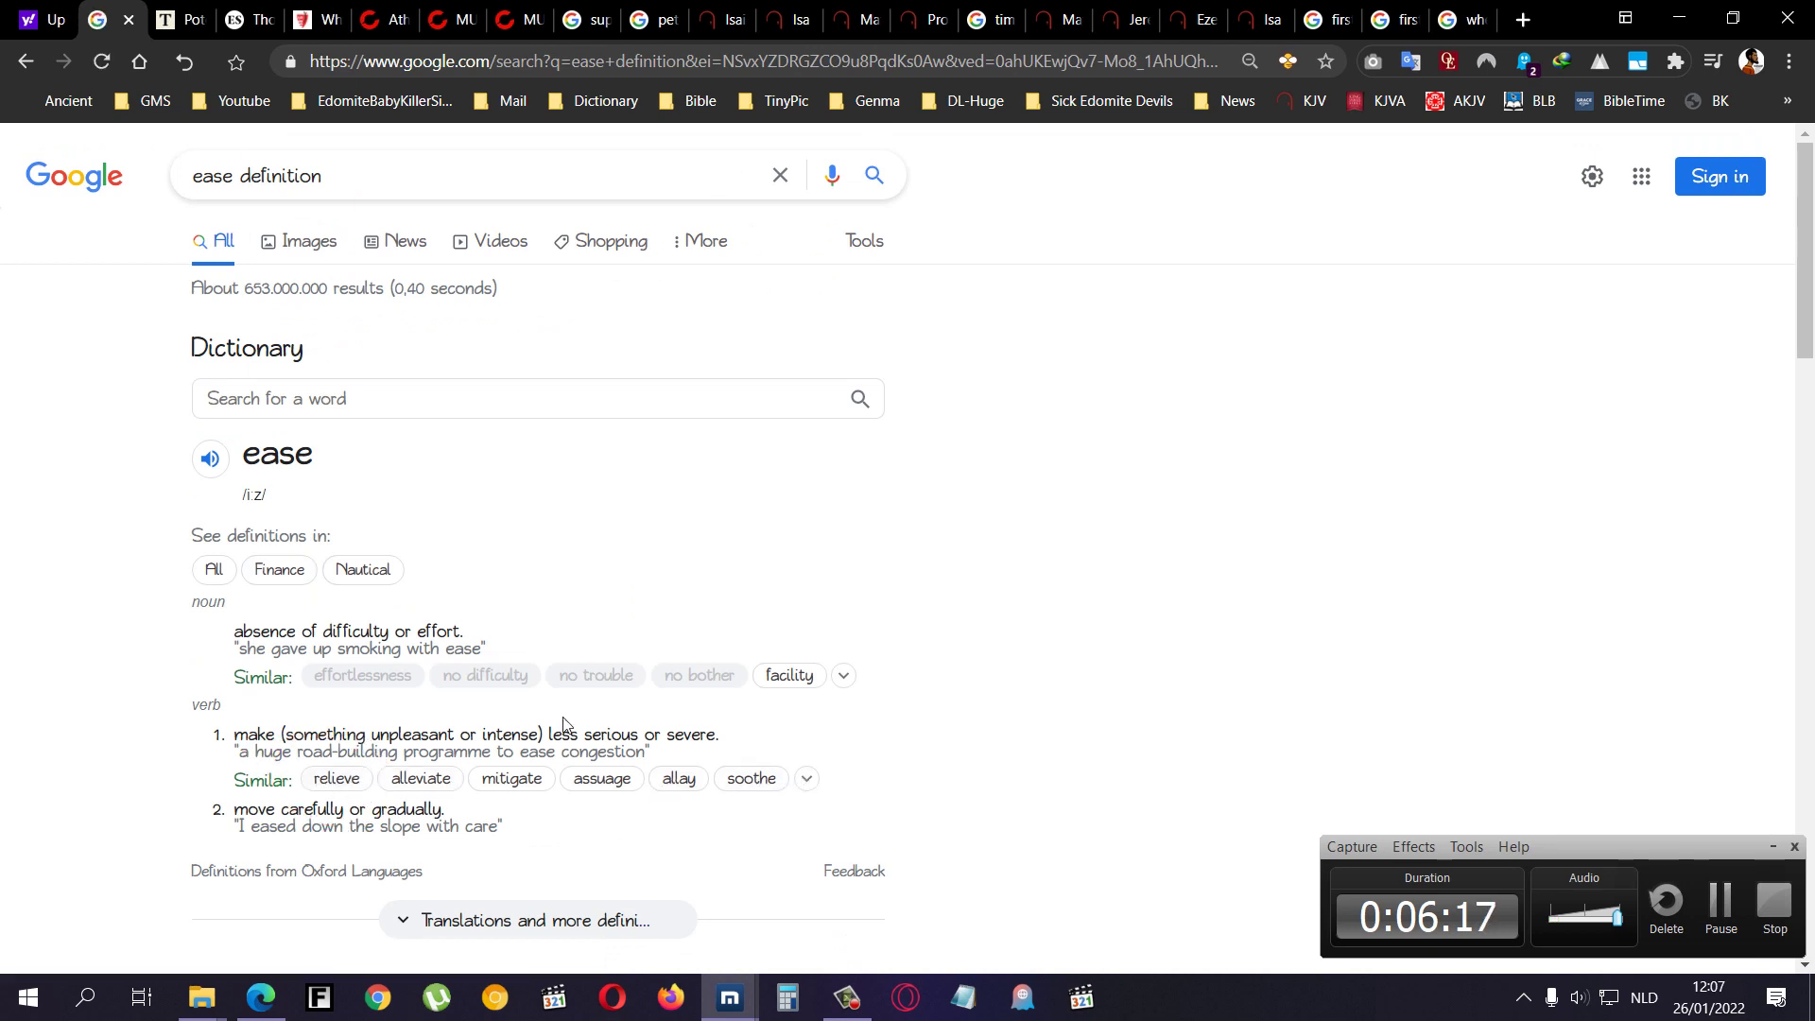
drag(404, 665, 432, 673)
drag(629, 675, 738, 708)
click(300, 399)
text(disease)
key(Return)
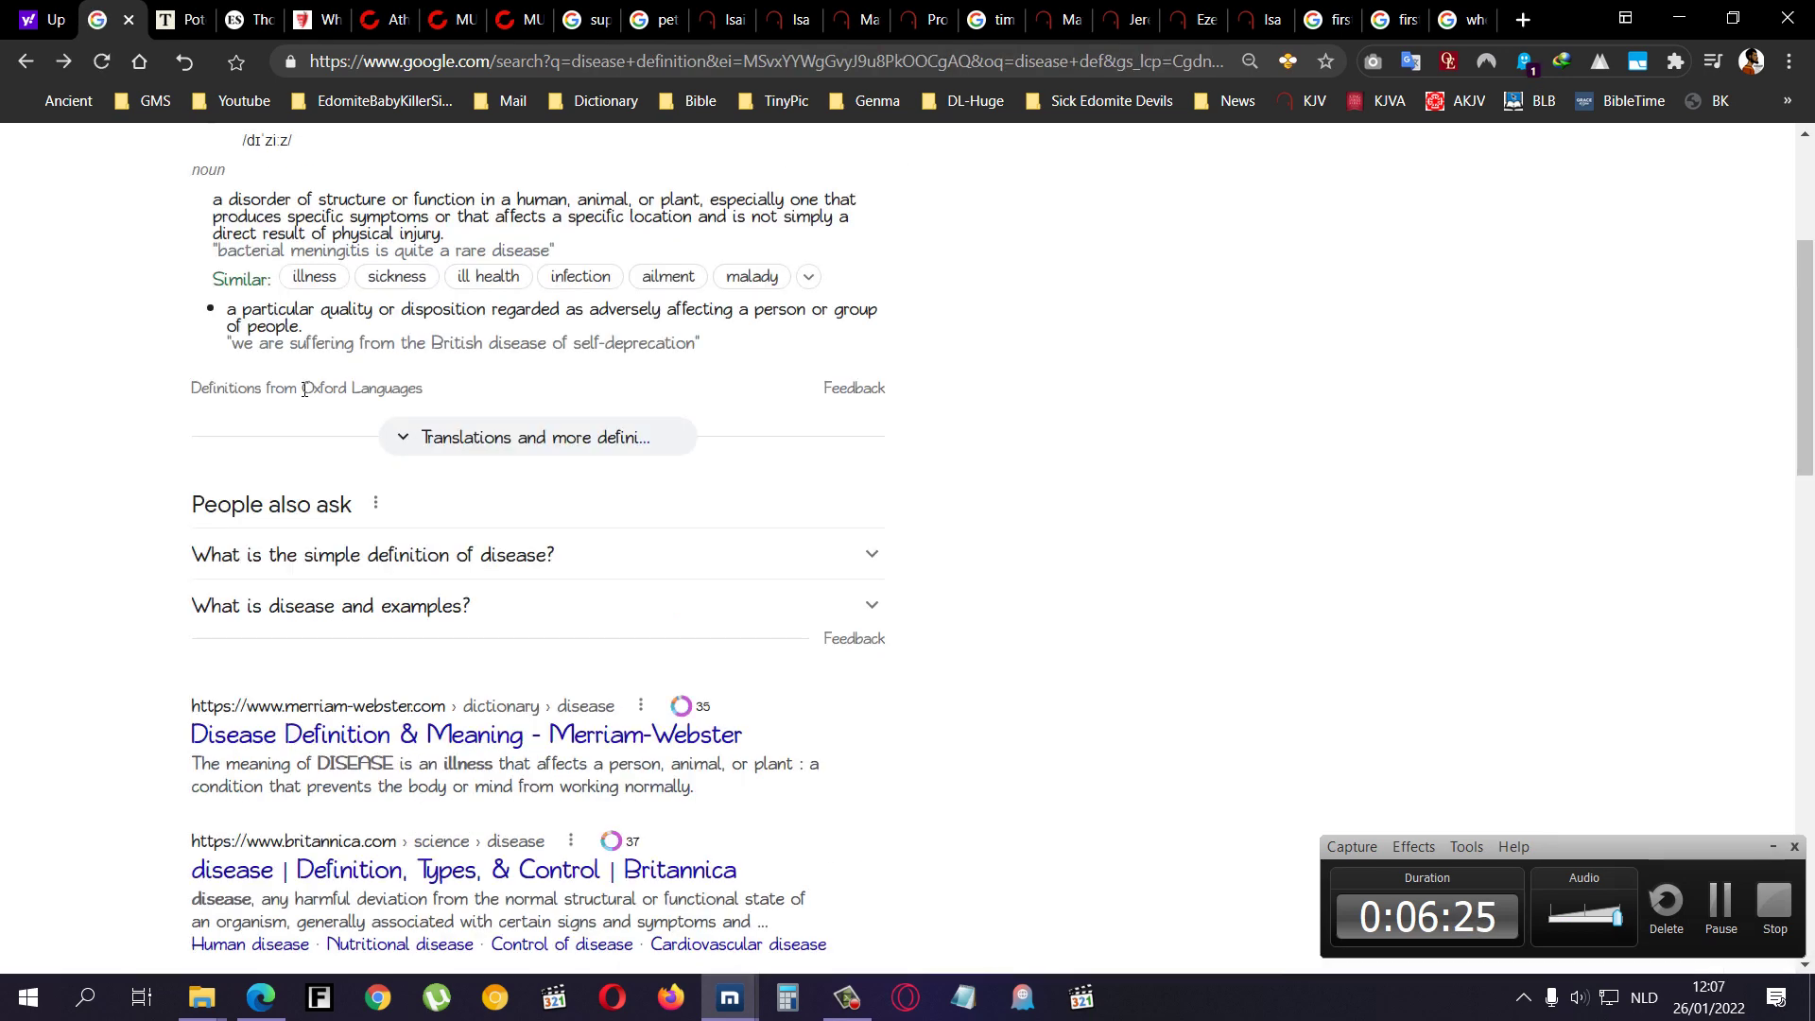
click(512, 441)
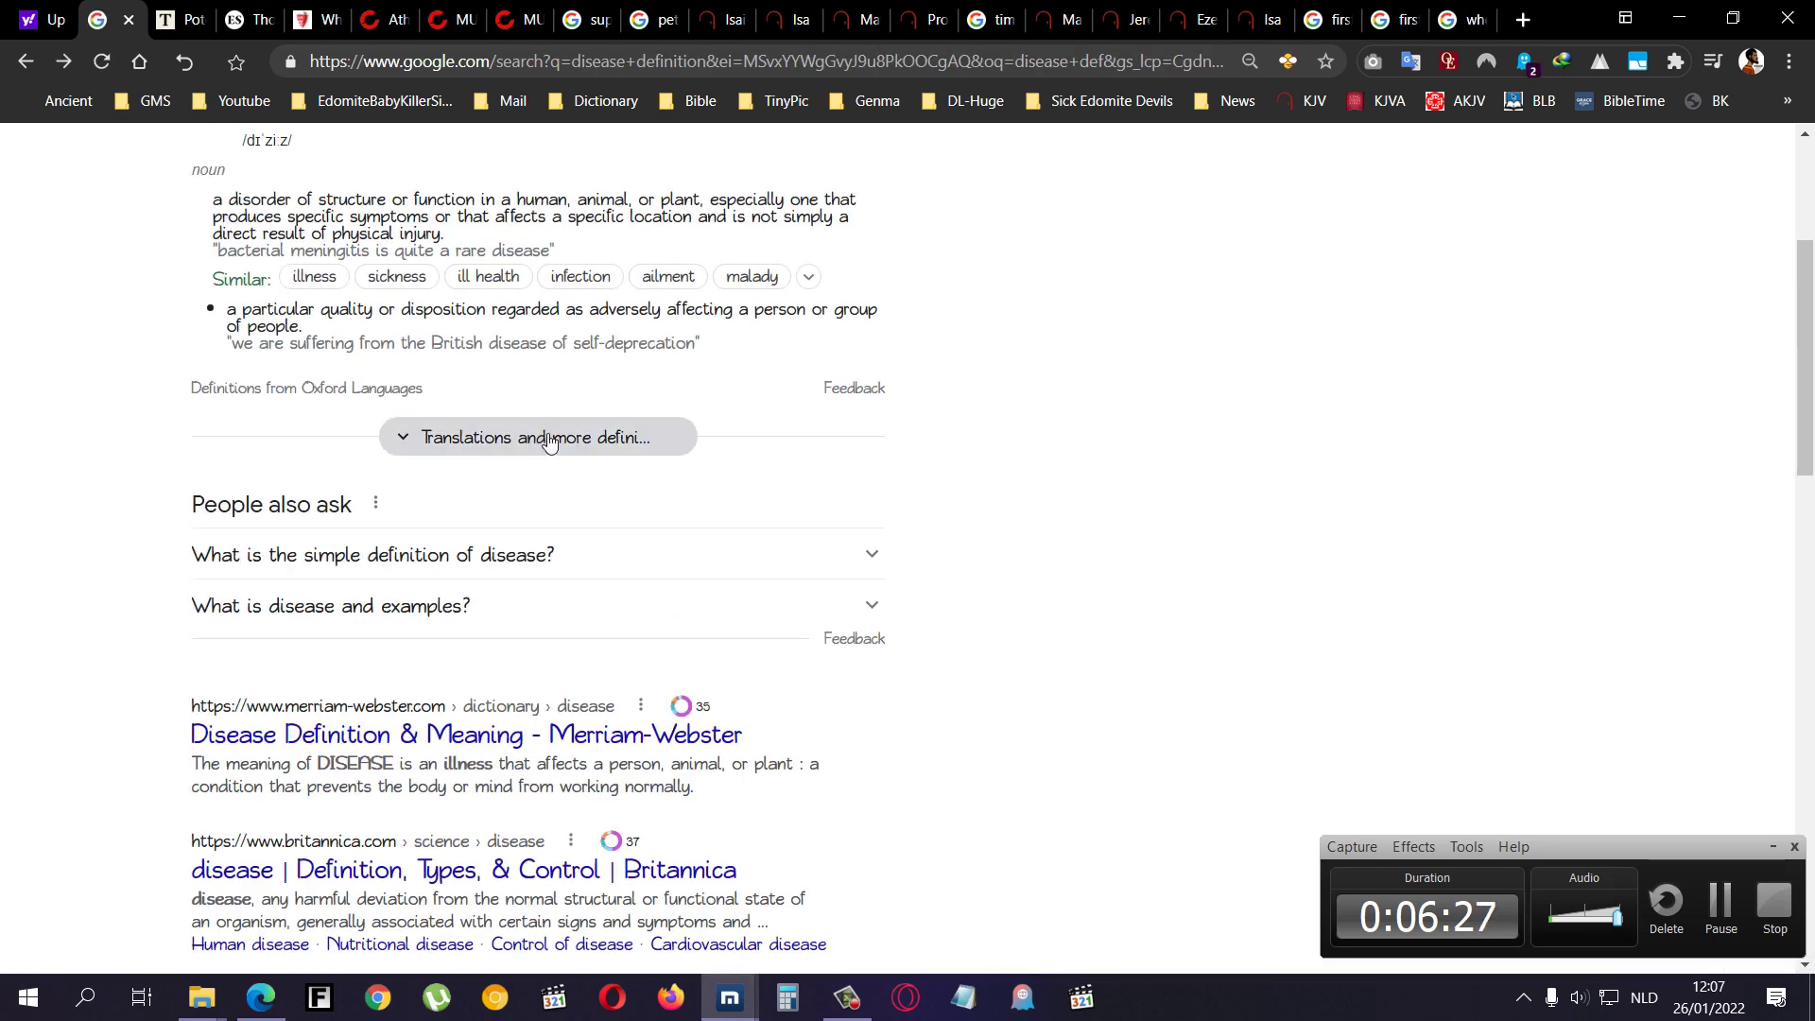
scroll(315, 522, up, 2)
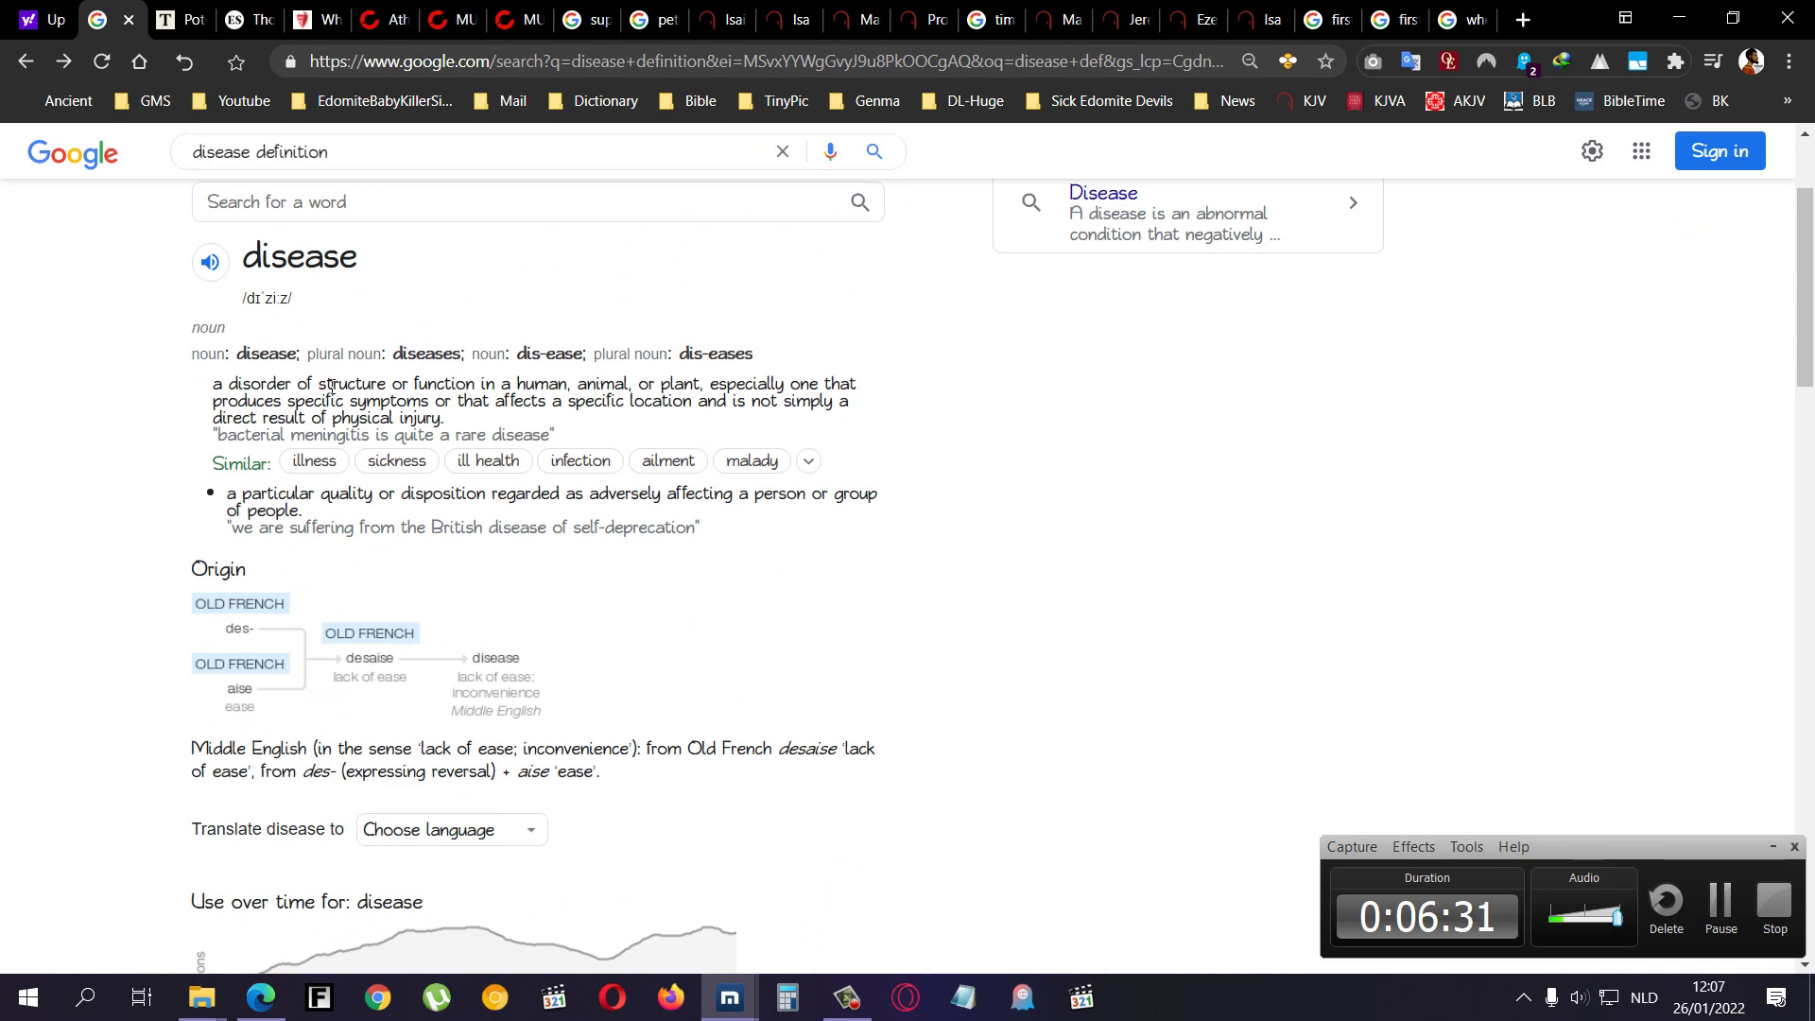
- Back in the article, select the NHS therapist paragraph and the word Wellbeing
click(128, 20)
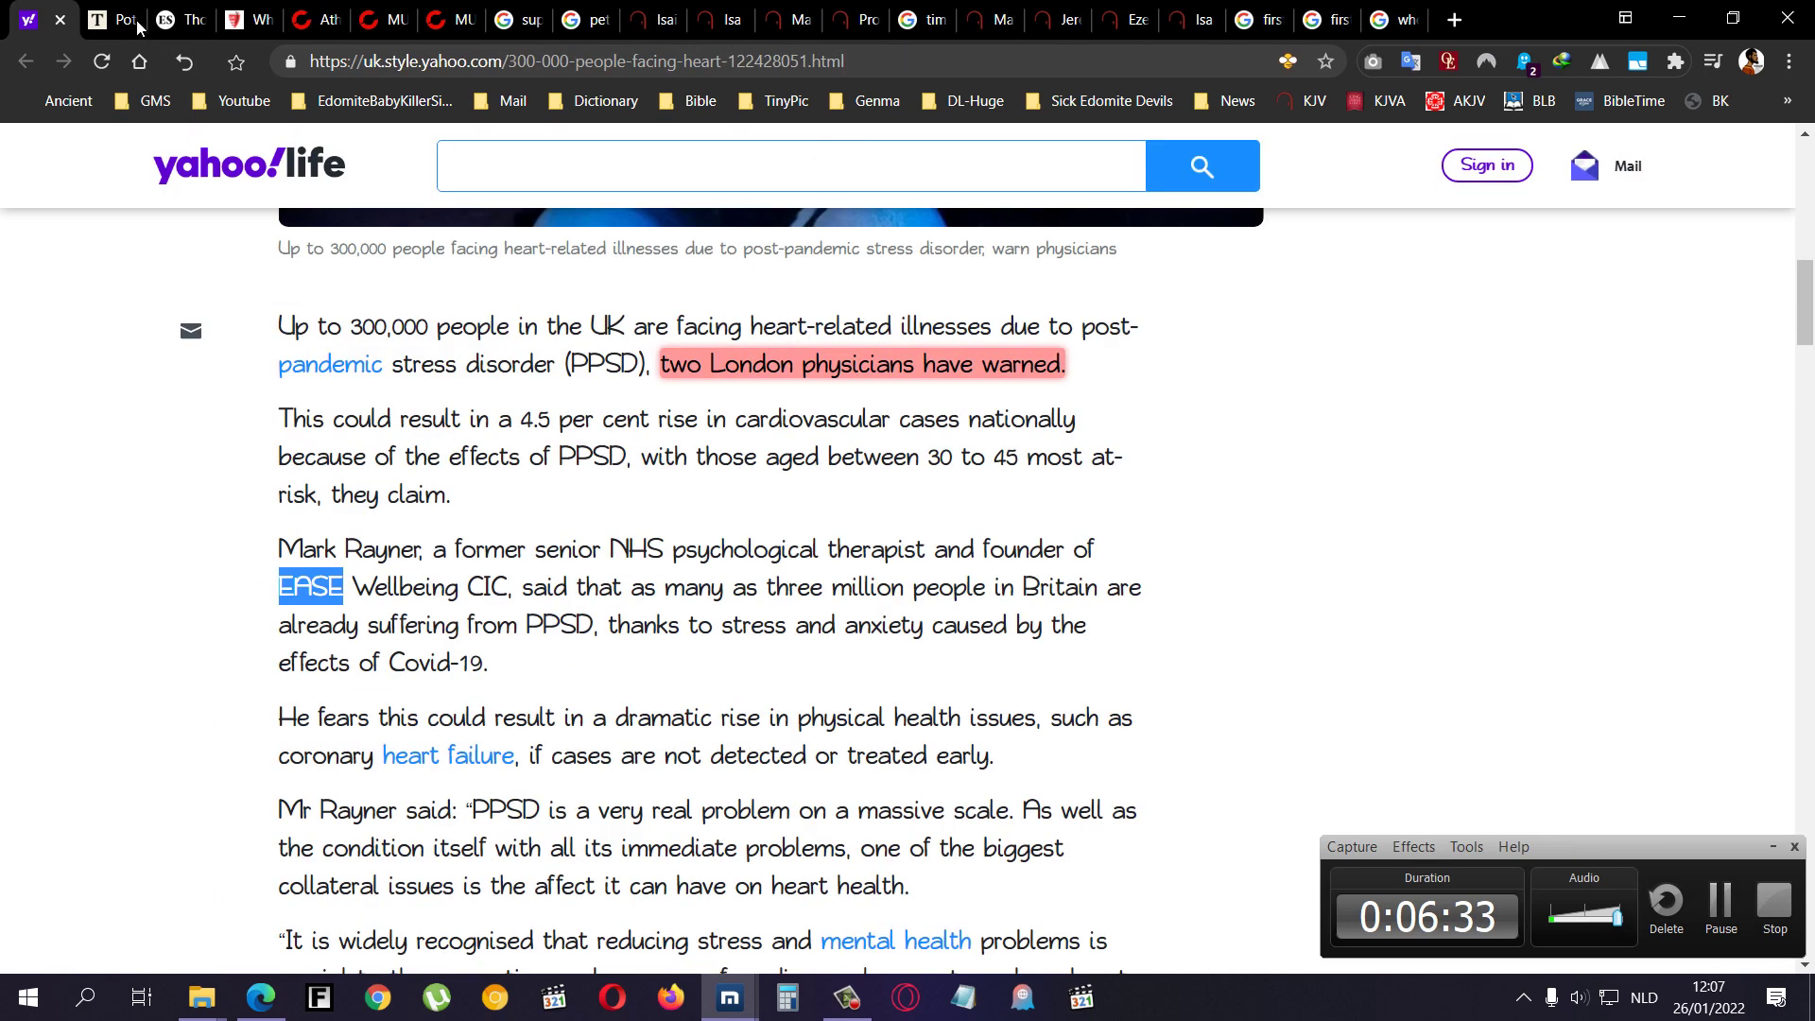
click(983, 569)
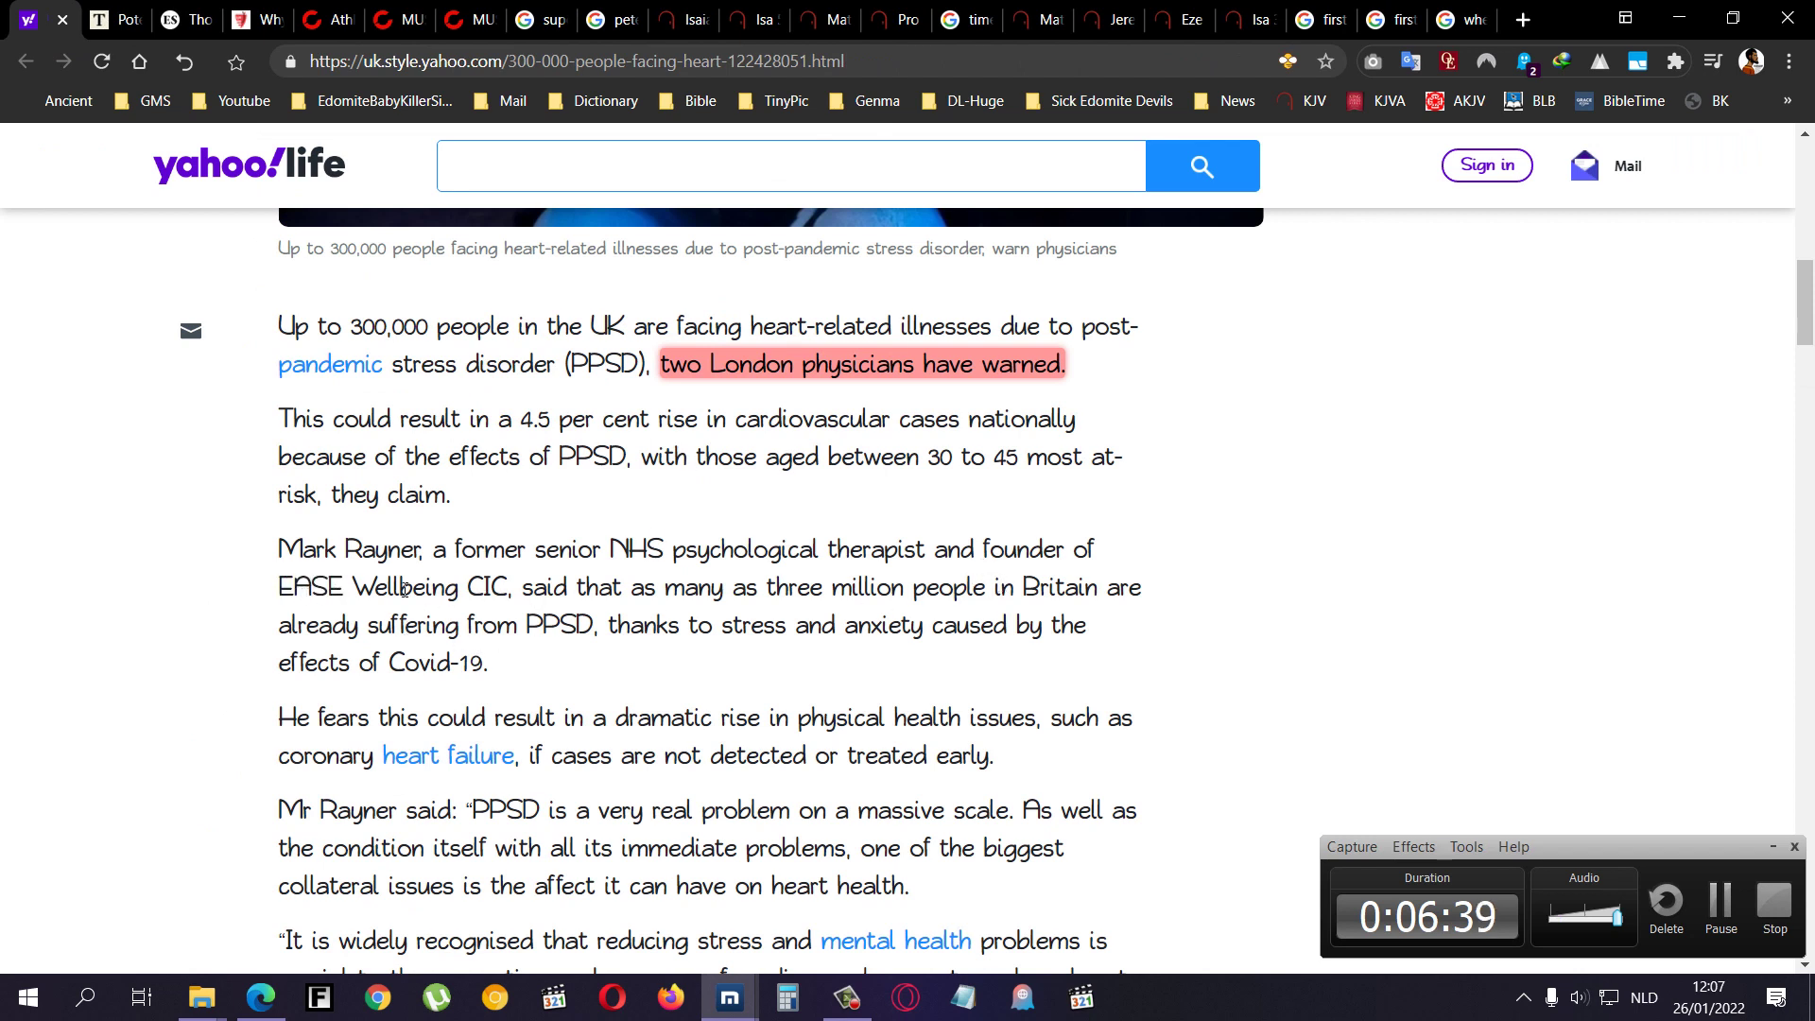
mouse_move(596, 512)
mouse_down()
mouse_move(1012, 527)
mouse_move(100, 539)
mouse_up()
double_click(842, 550)
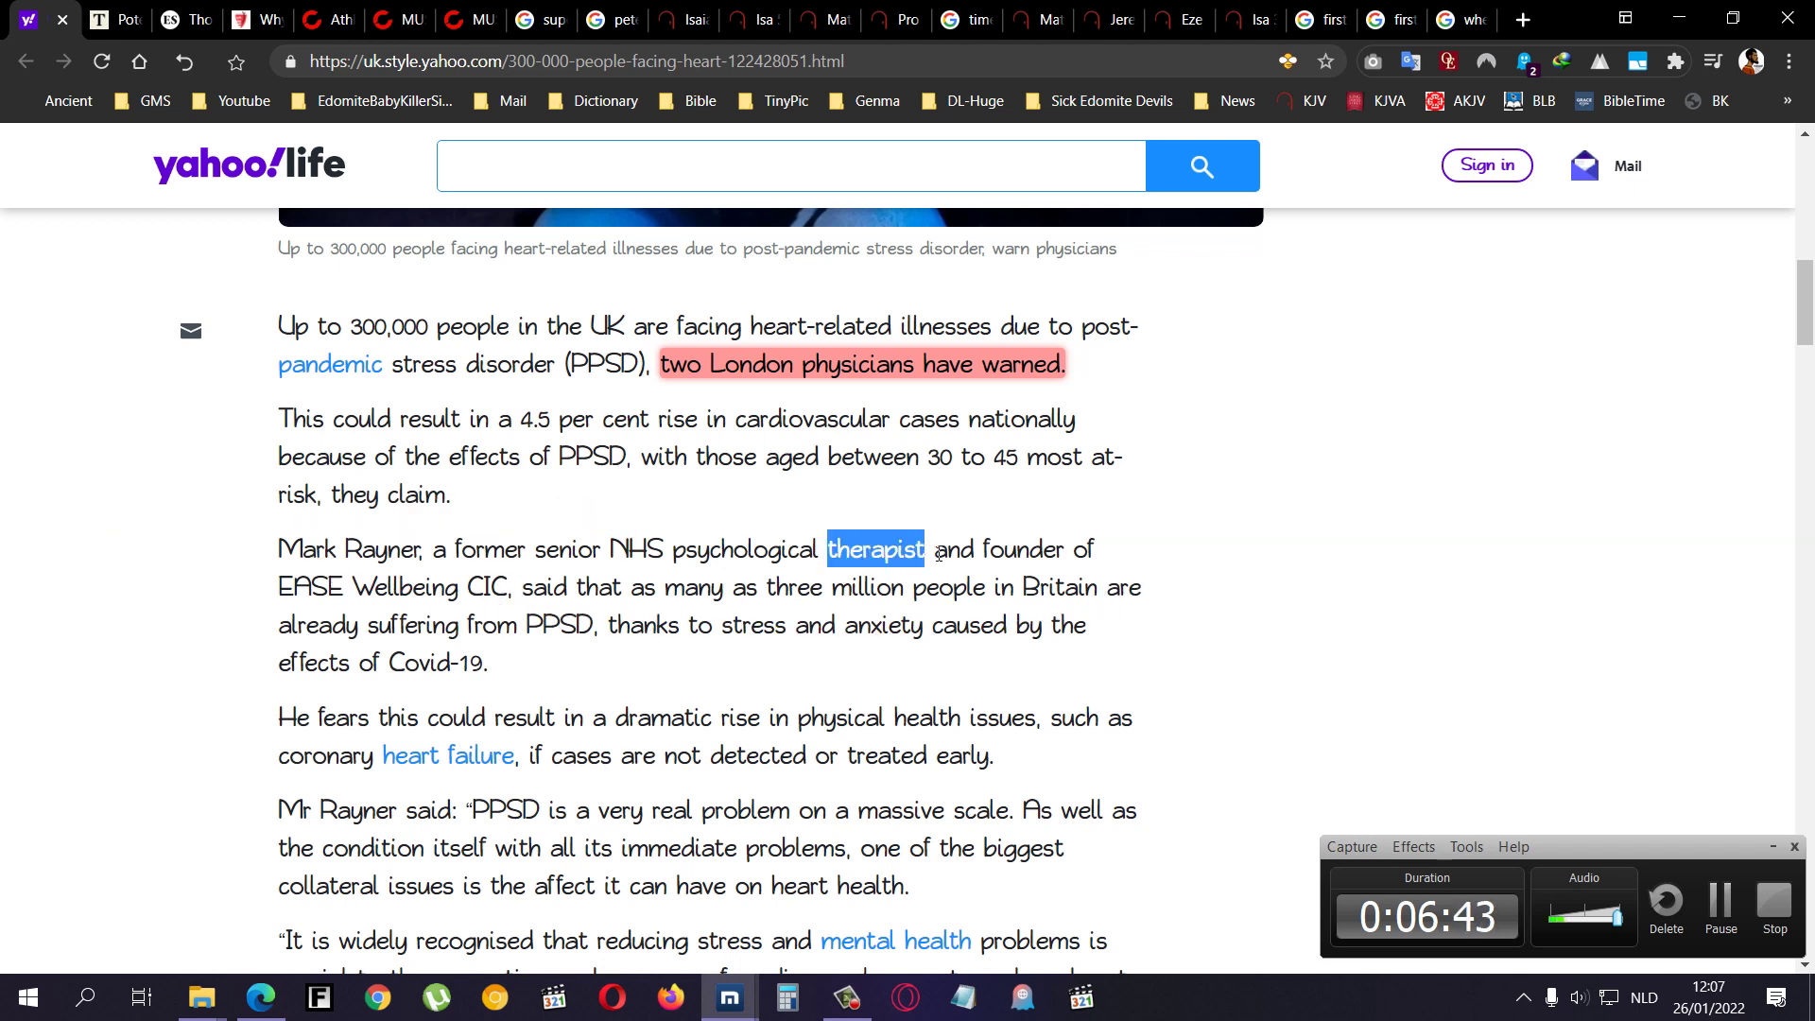
click(290, 596)
shift+click(341, 587)
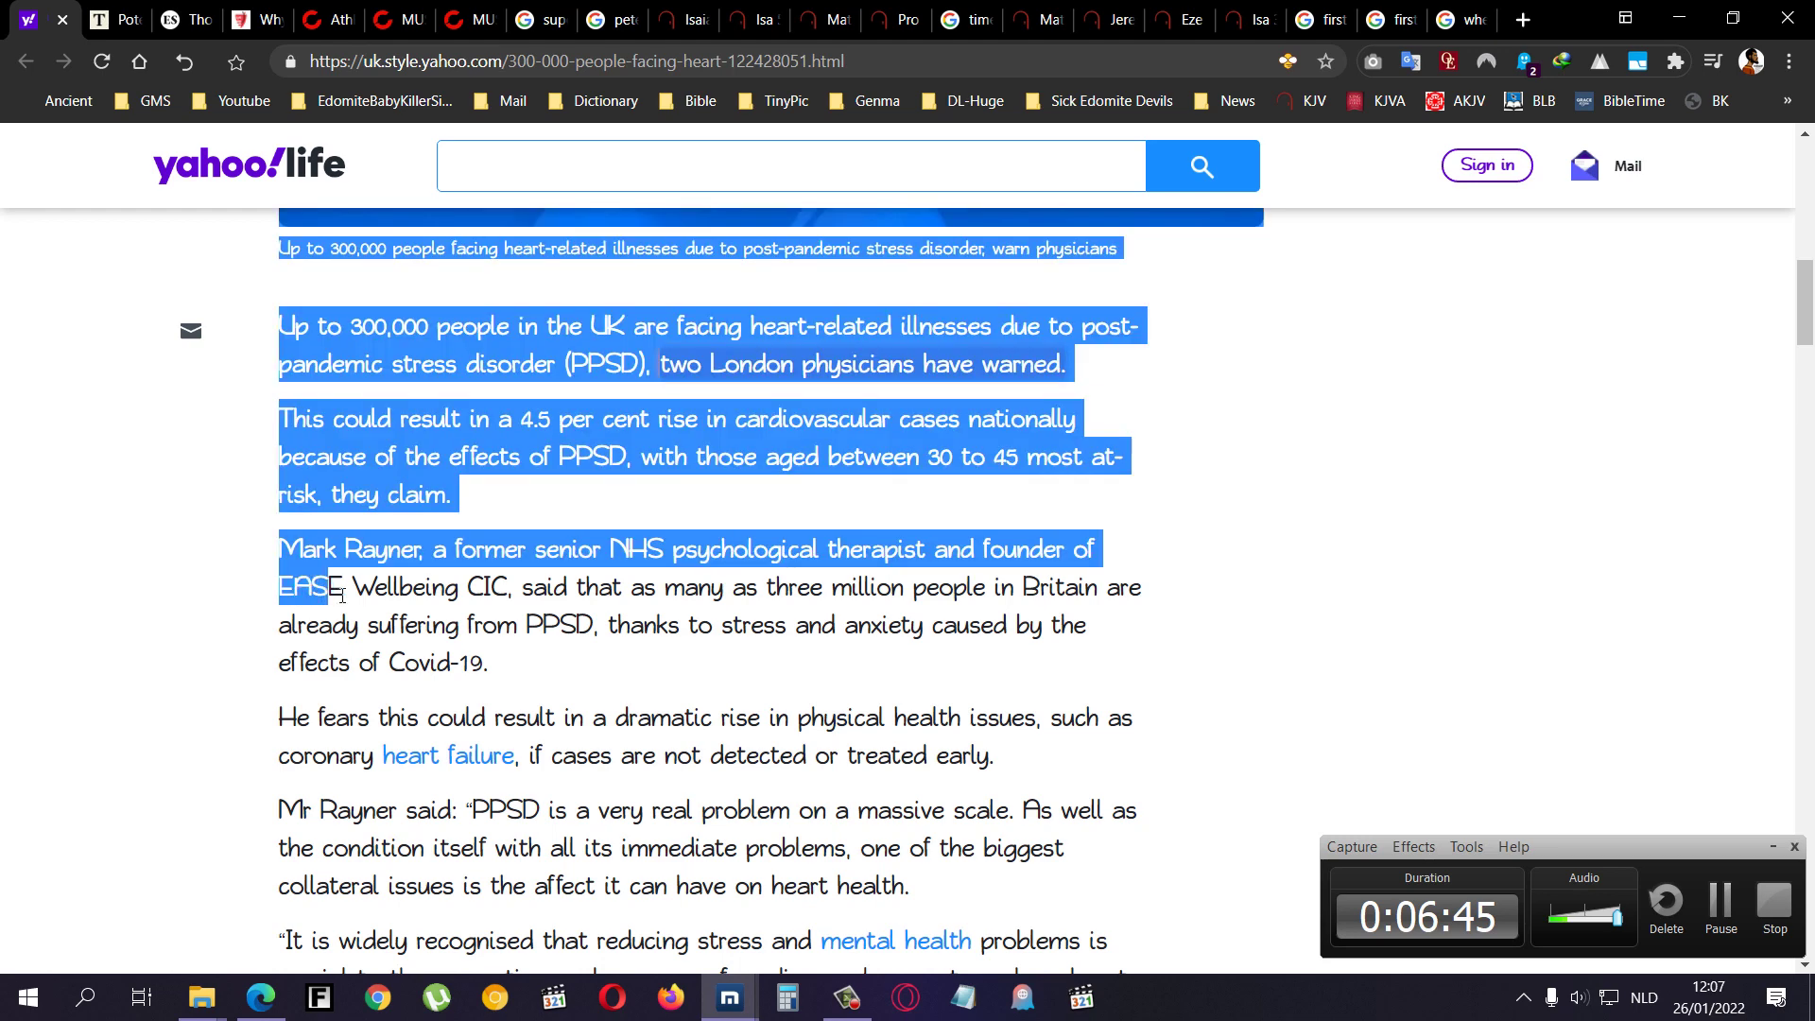
drag(350, 588, 483, 599)
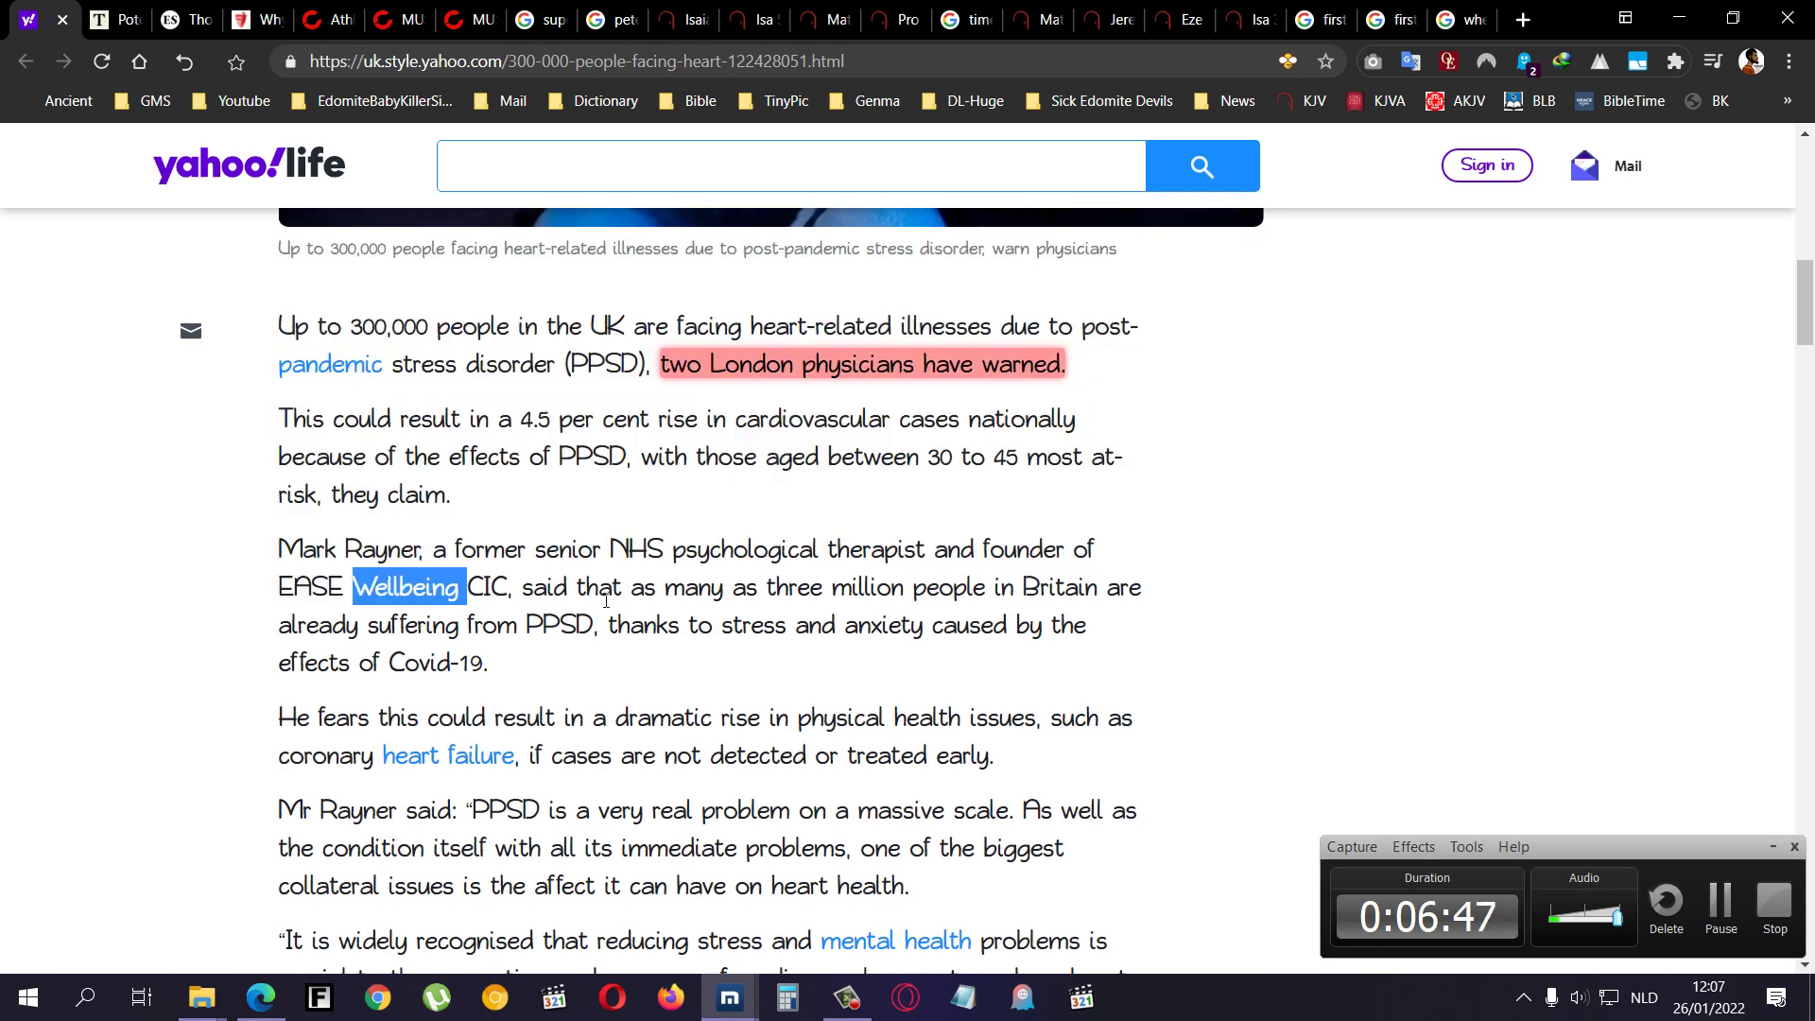
click(650, 577)
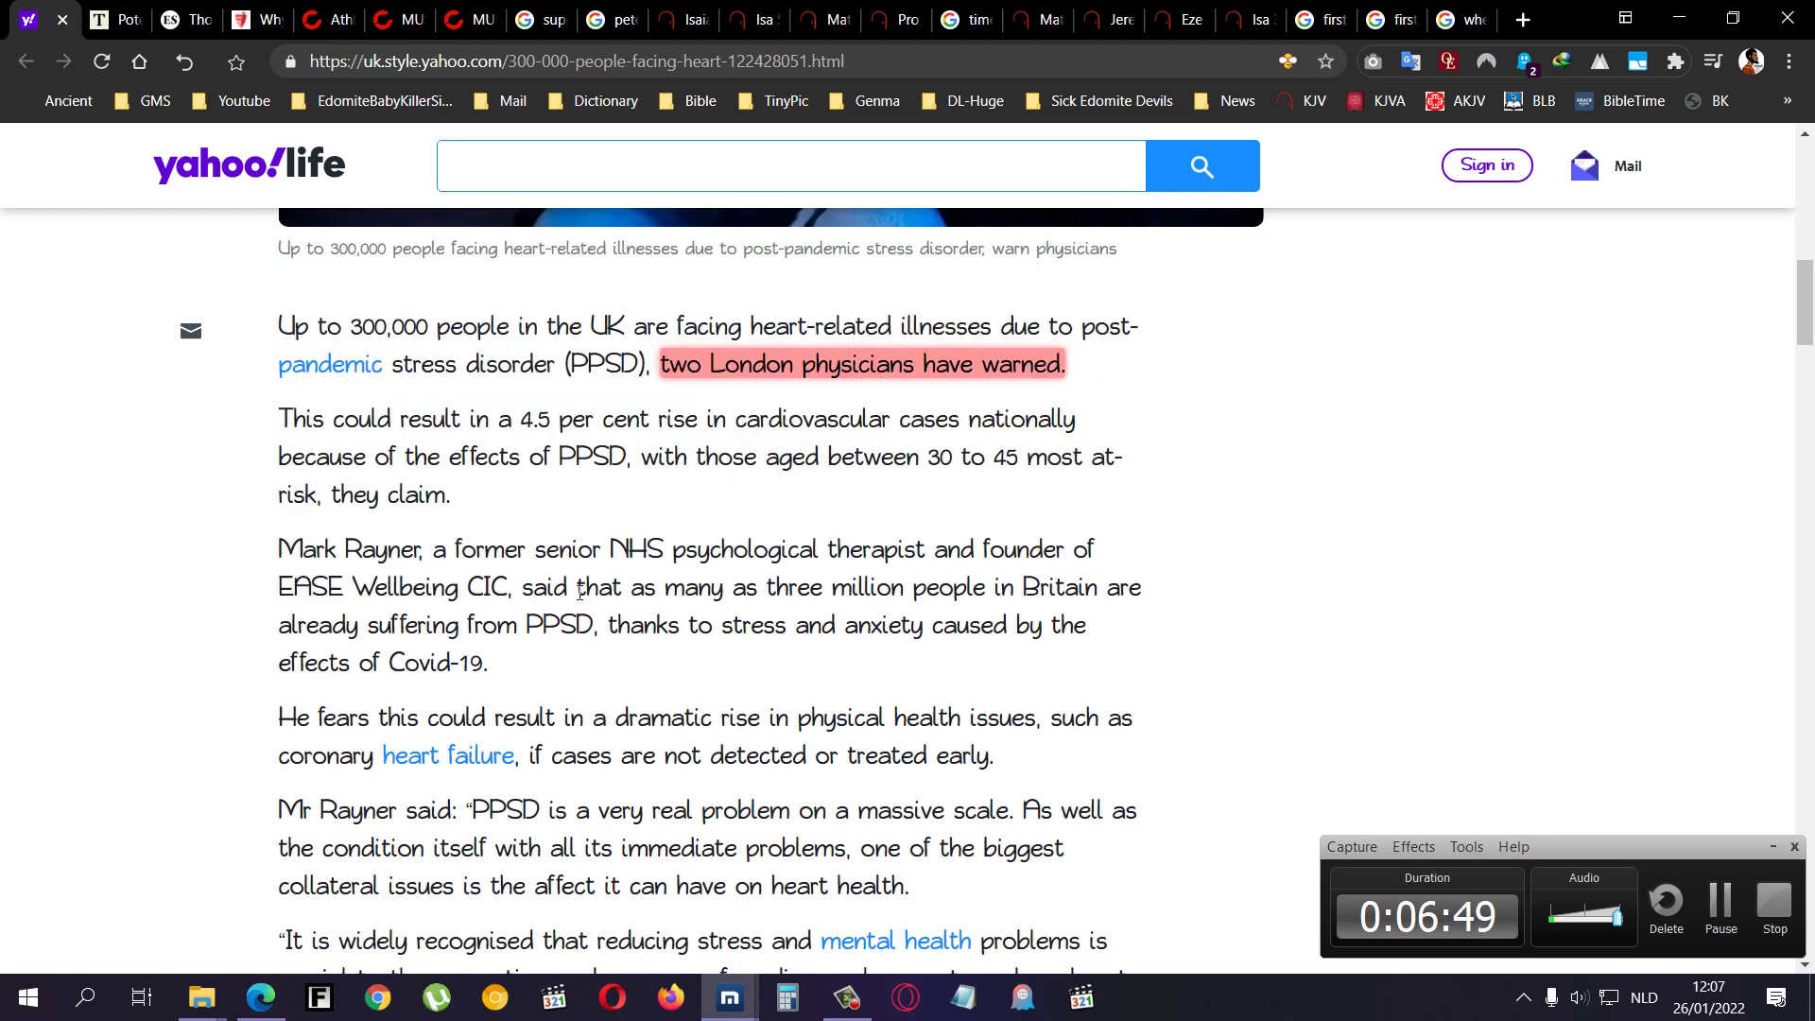
- Select the paragraph on three million people with PPSD and highlight it green
mouse_move(524, 592)
mouse_down()
mouse_move(694, 595)
mouse_move(728, 625)
mouse_move(357, 626)
mouse_move(607, 625)
mouse_up()
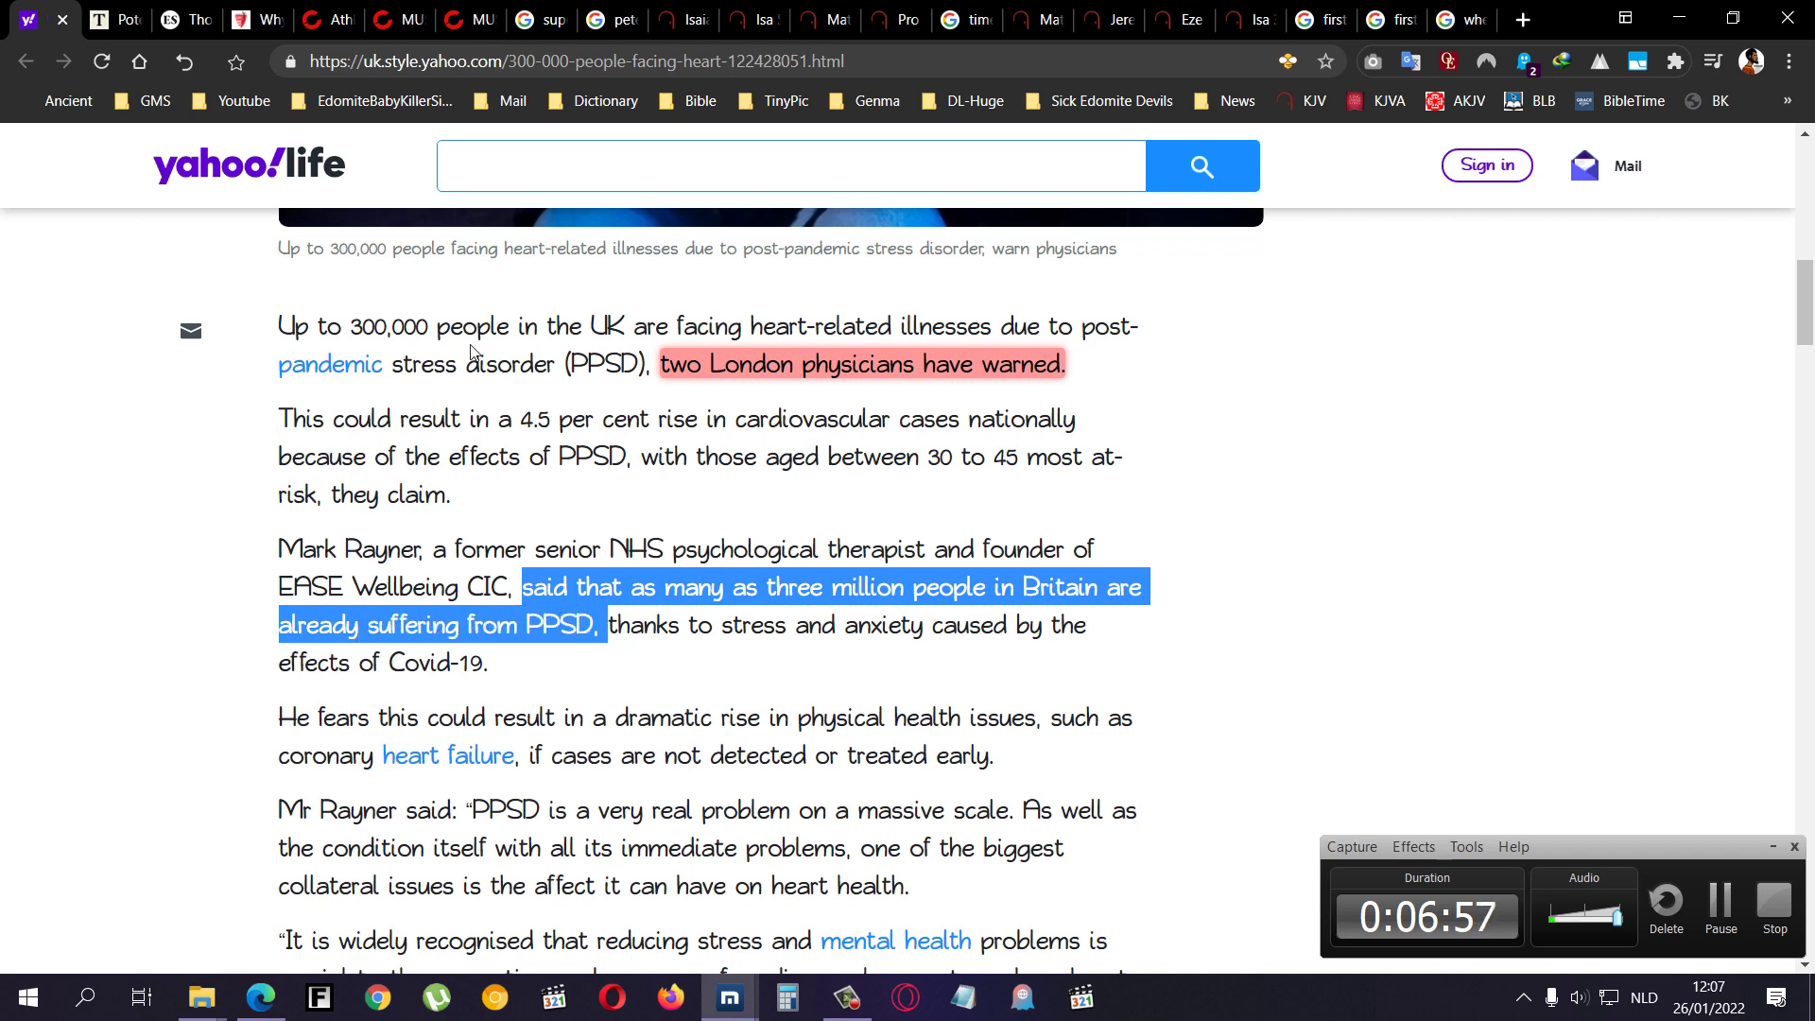
mouse_move(470, 353)
mouse_down()
mouse_move(387, 311)
mouse_move(554, 354)
mouse_up()
scroll(606, 526, up, 3)
scroll(606, 525, up, 3)
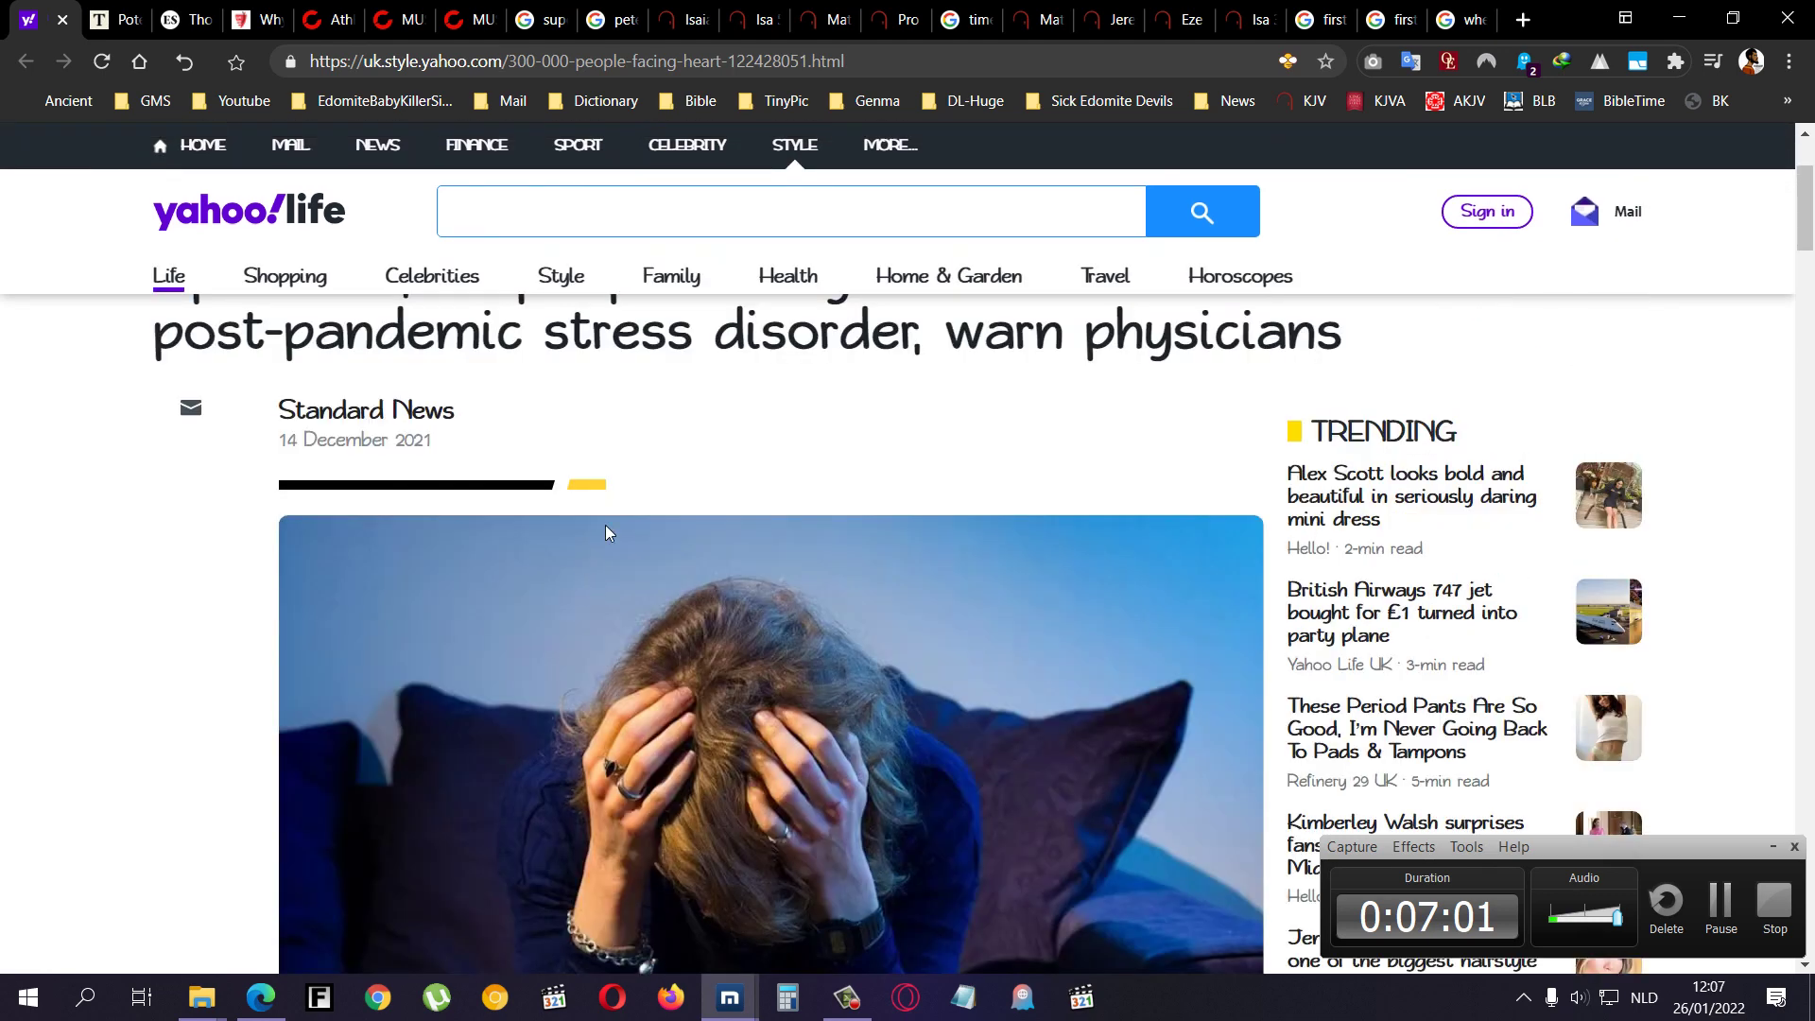
scroll(469, 609, down, 5)
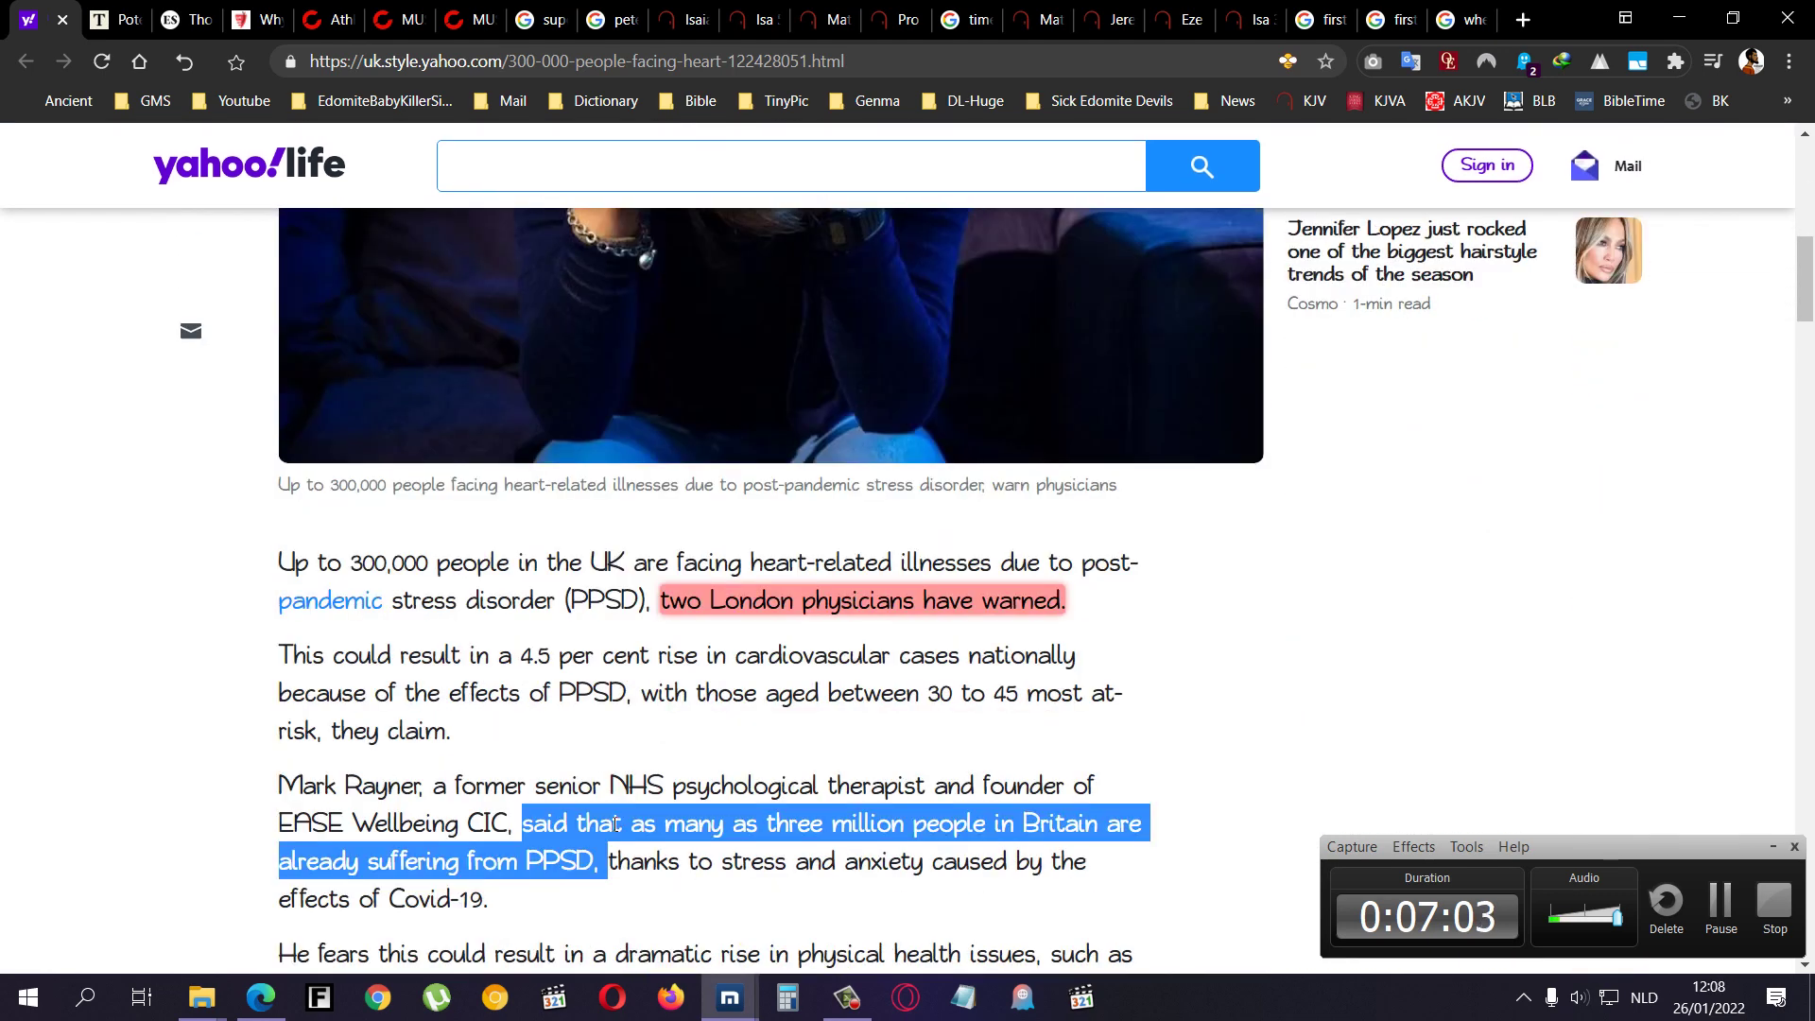
scroll(617, 824, down, 1)
click(757, 606)
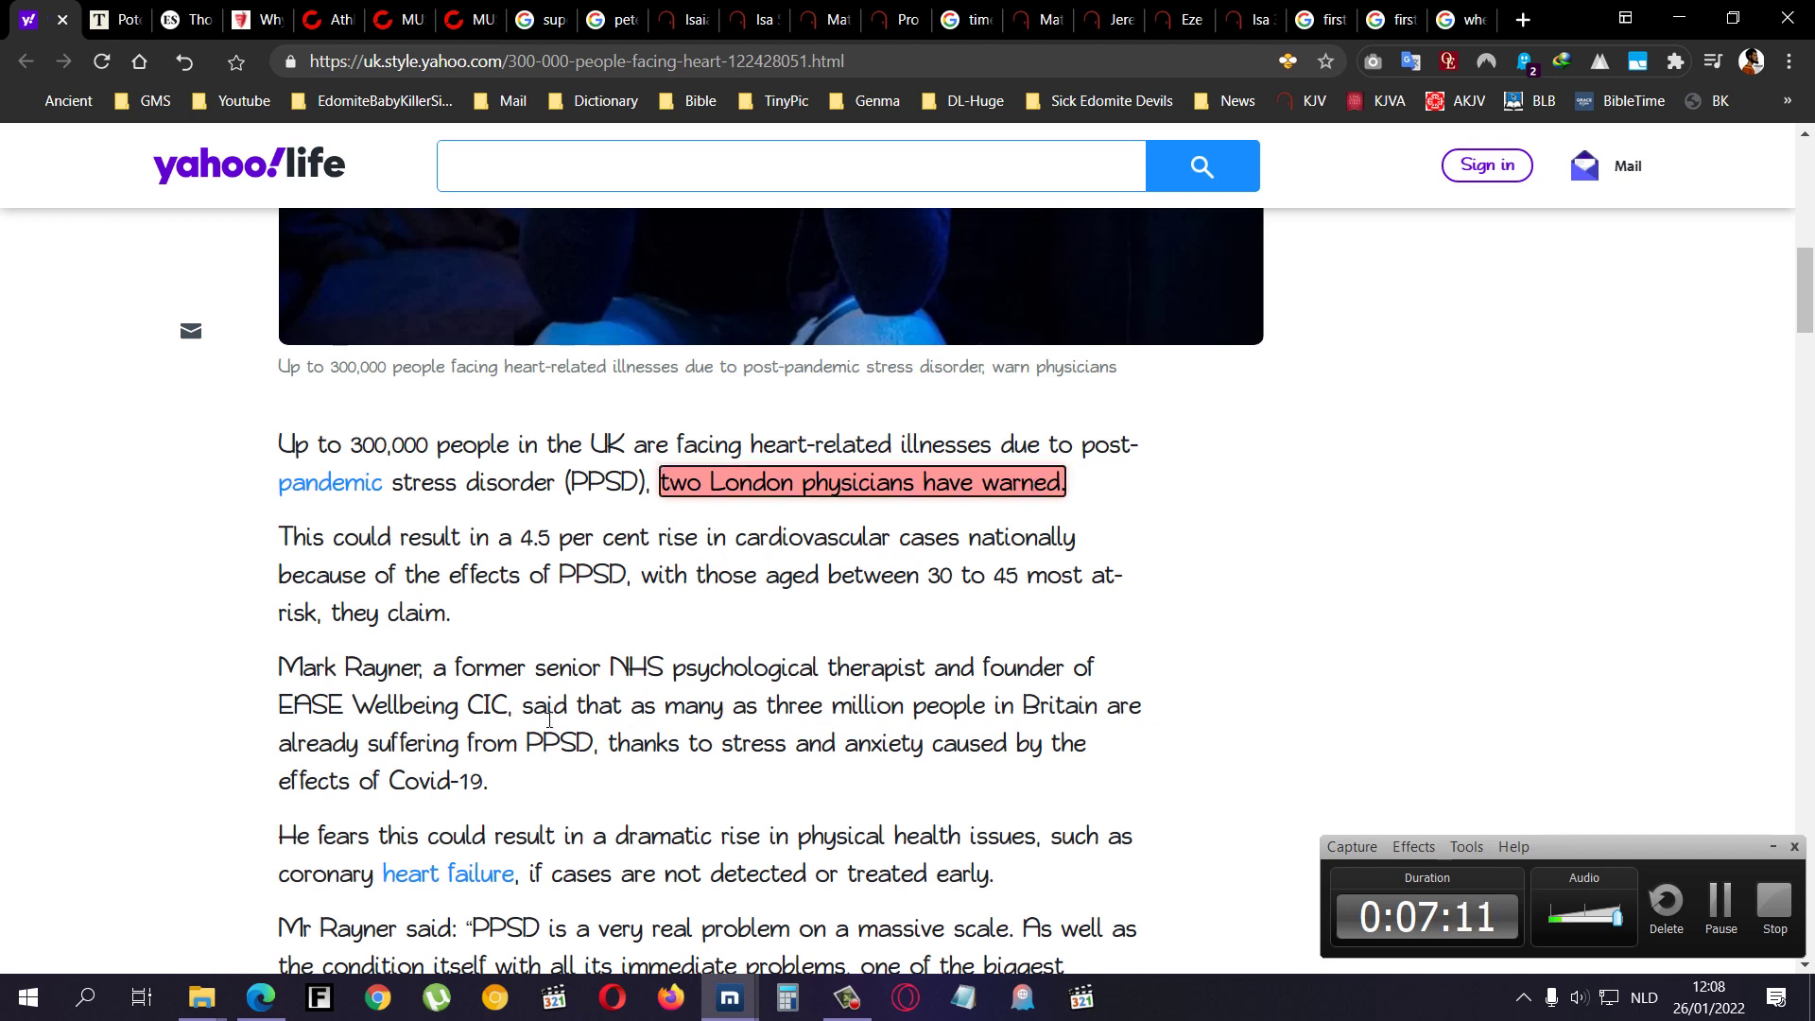
drag(536, 709, 1082, 771)
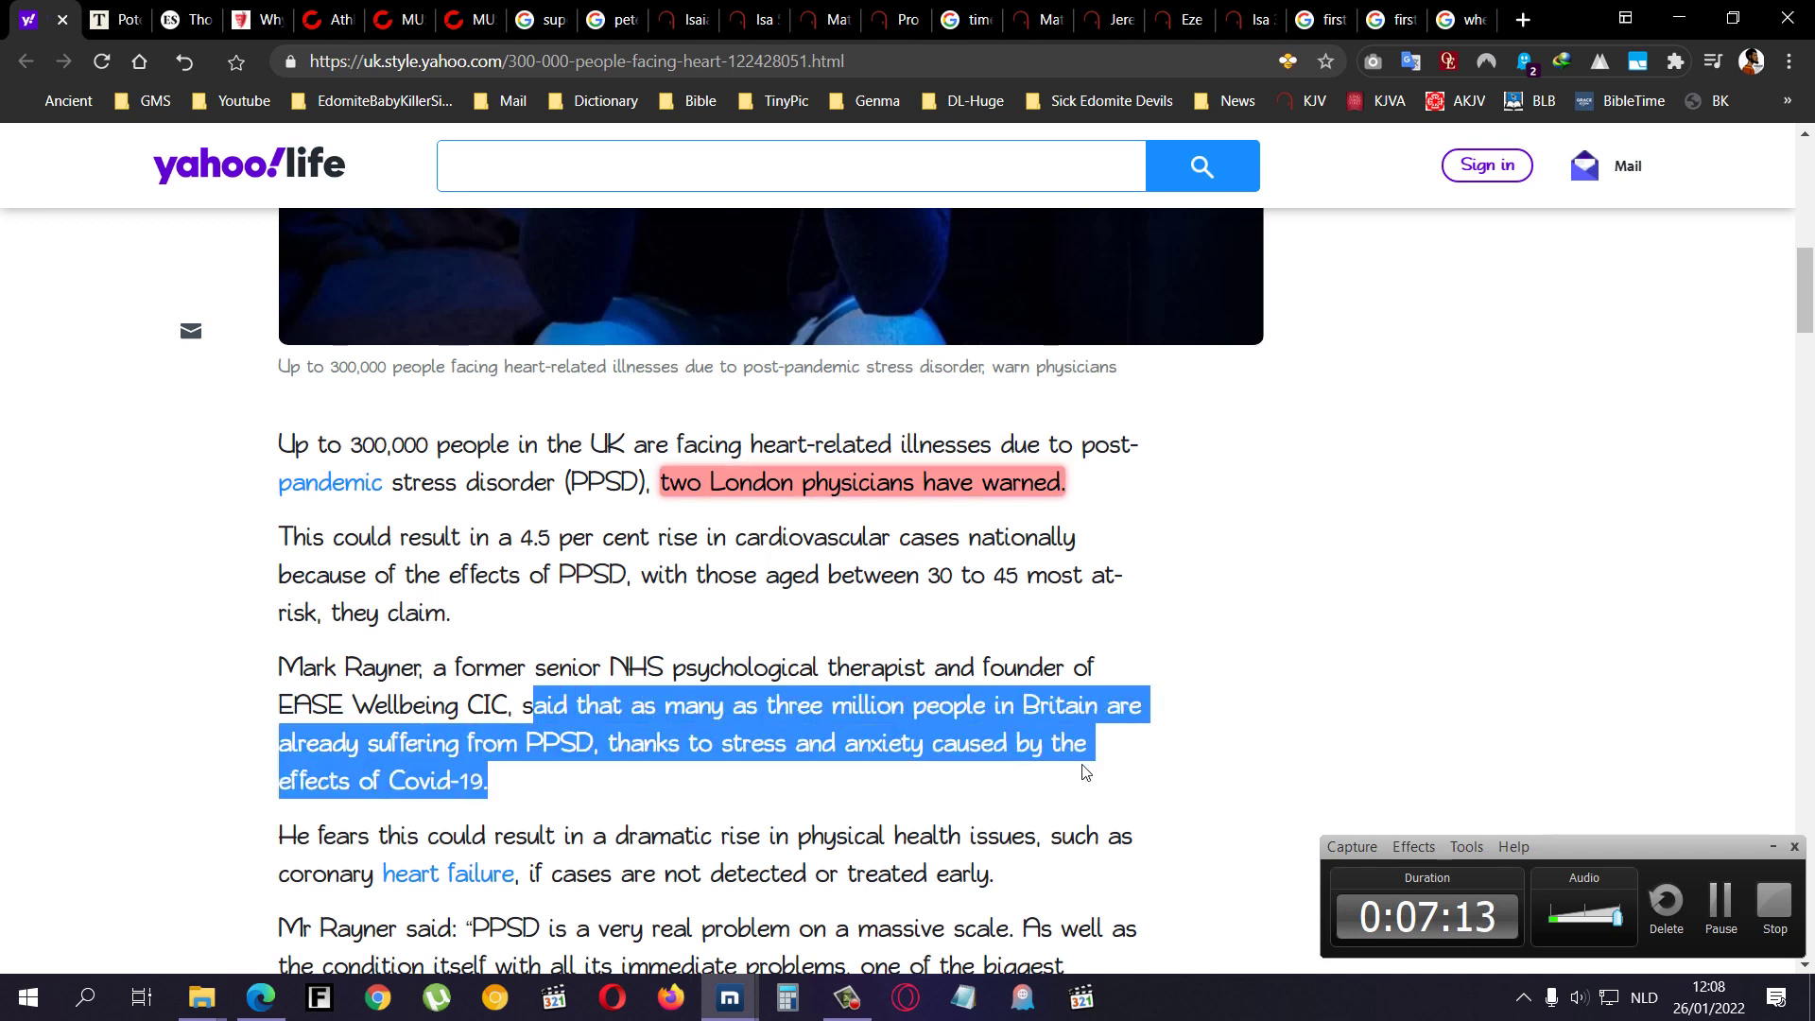
click(532, 794)
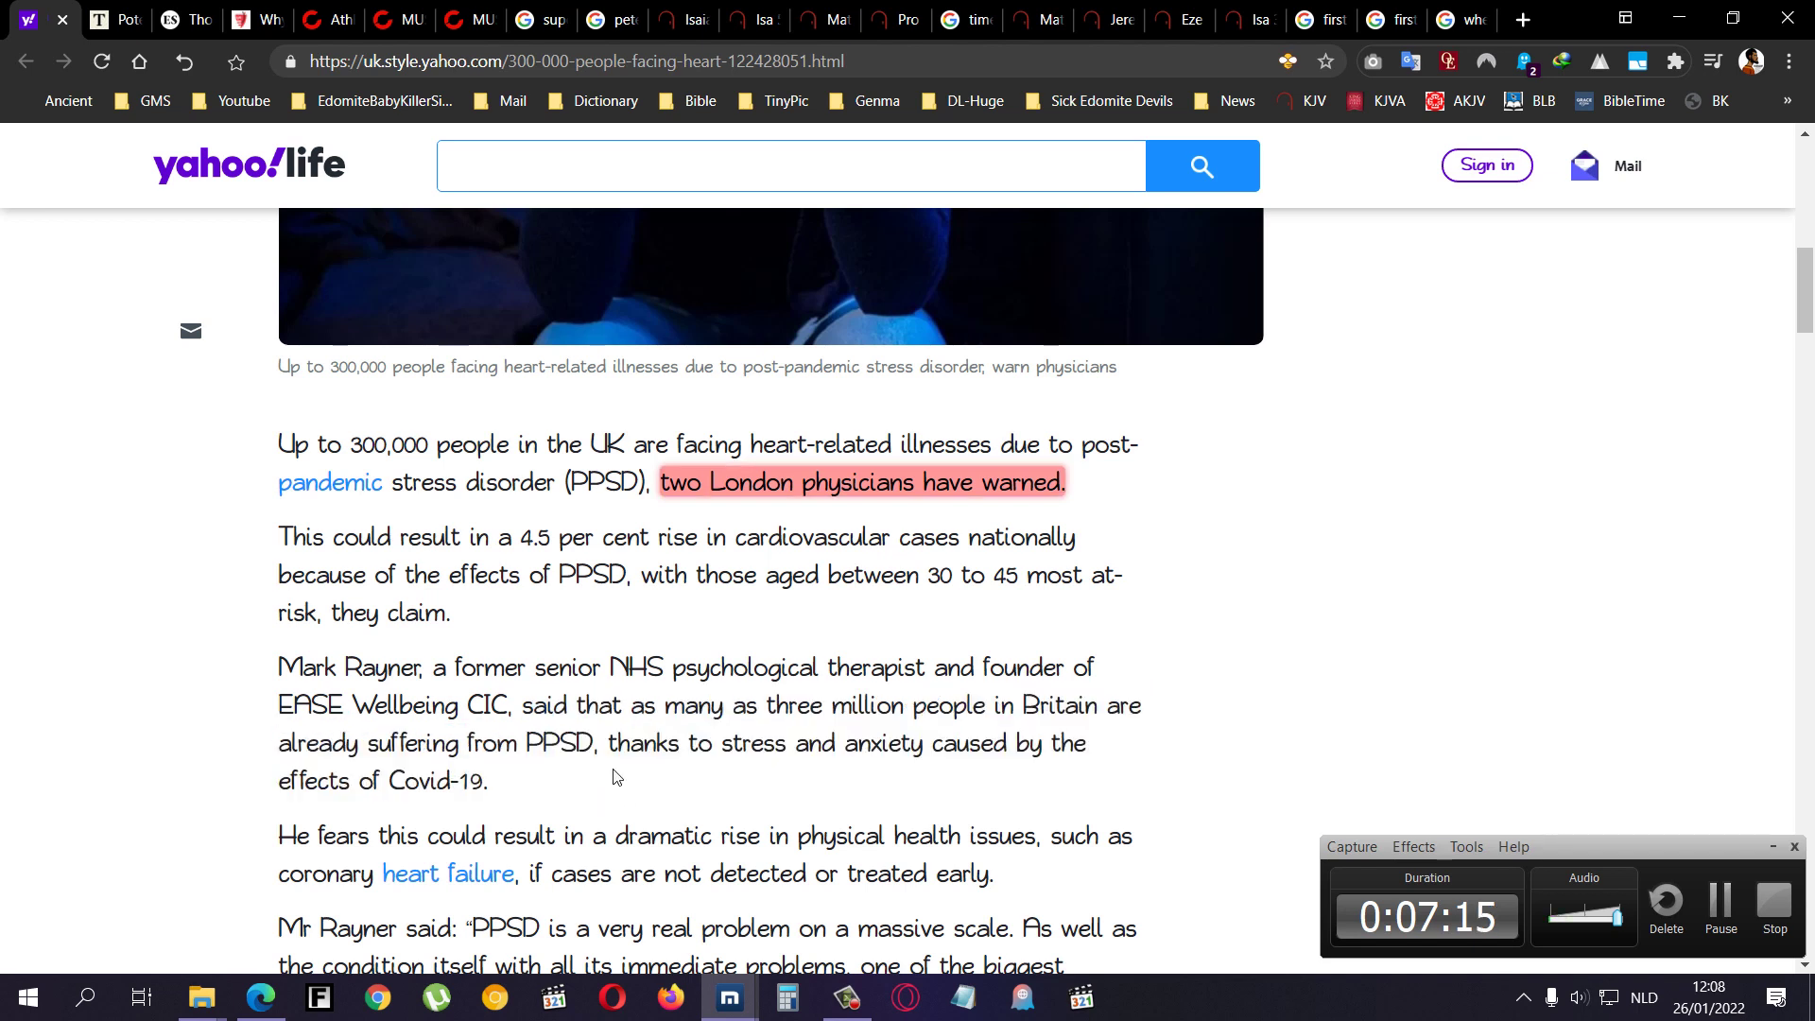
mouse_move(609, 743)
mouse_down()
mouse_move(1044, 748)
mouse_move(381, 781)
mouse_move(527, 781)
mouse_move(279, 667)
mouse_up()
click(526, 781)
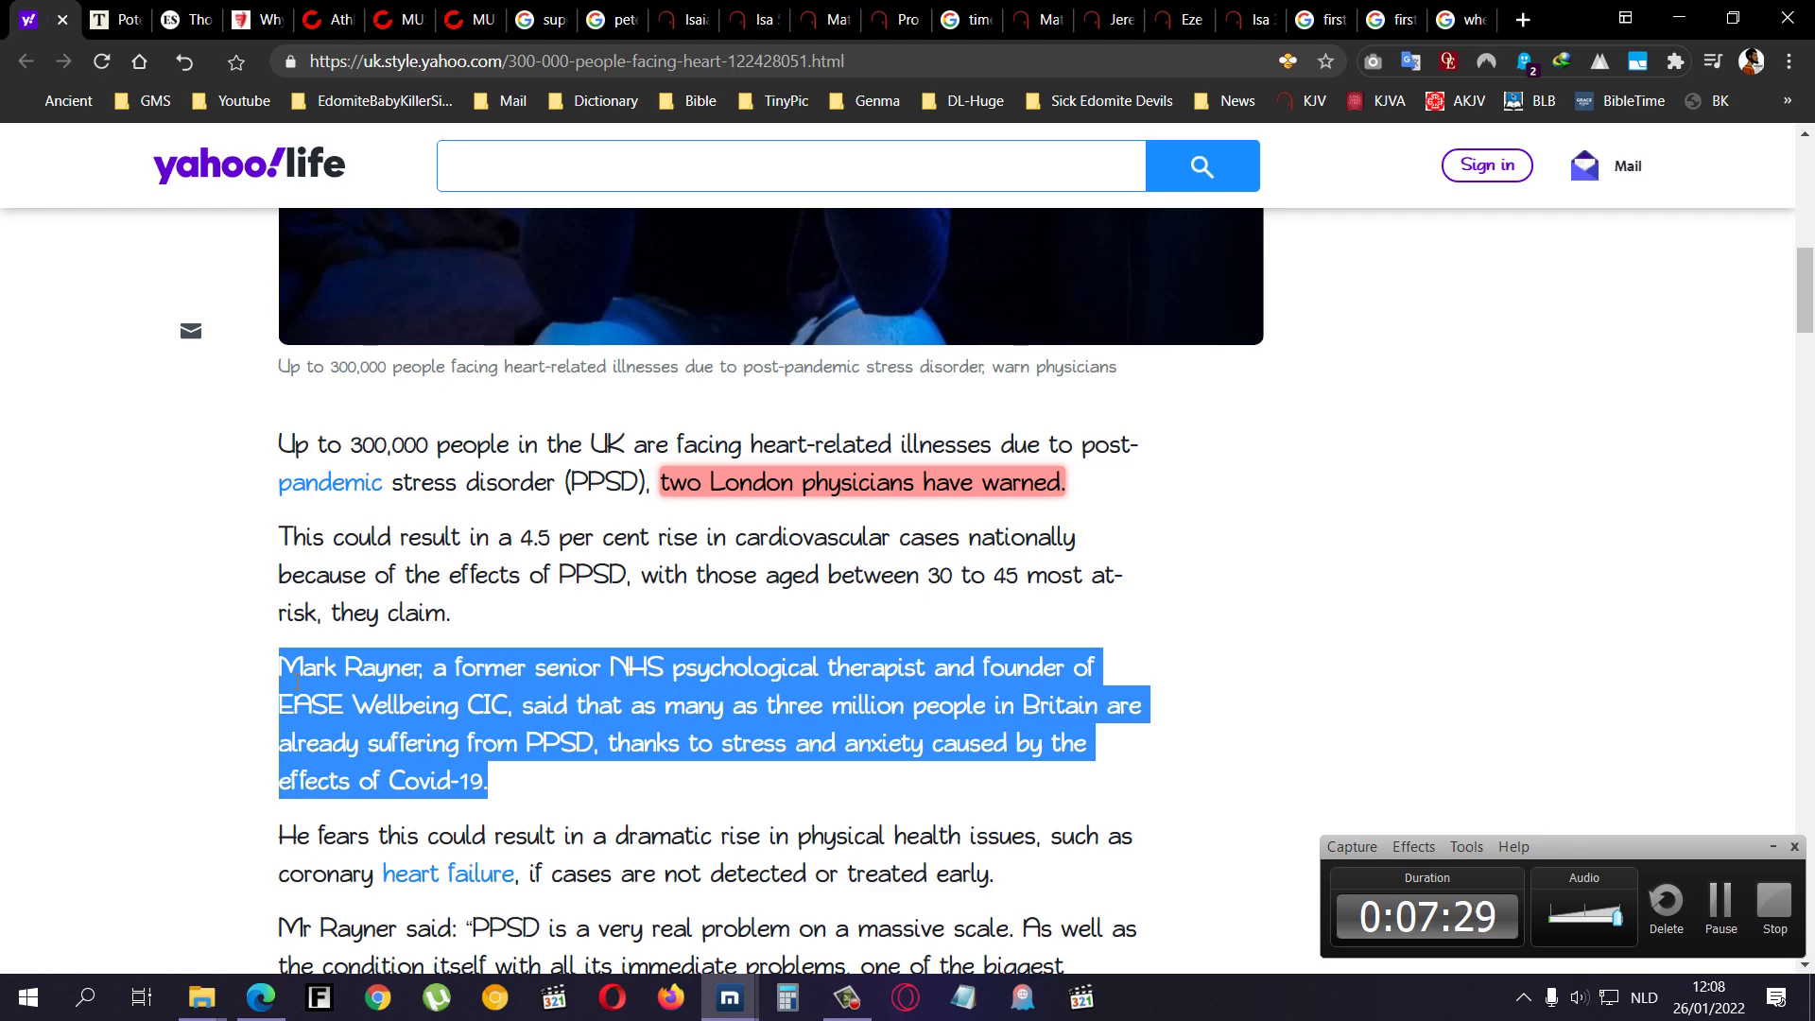
key(alt+h)
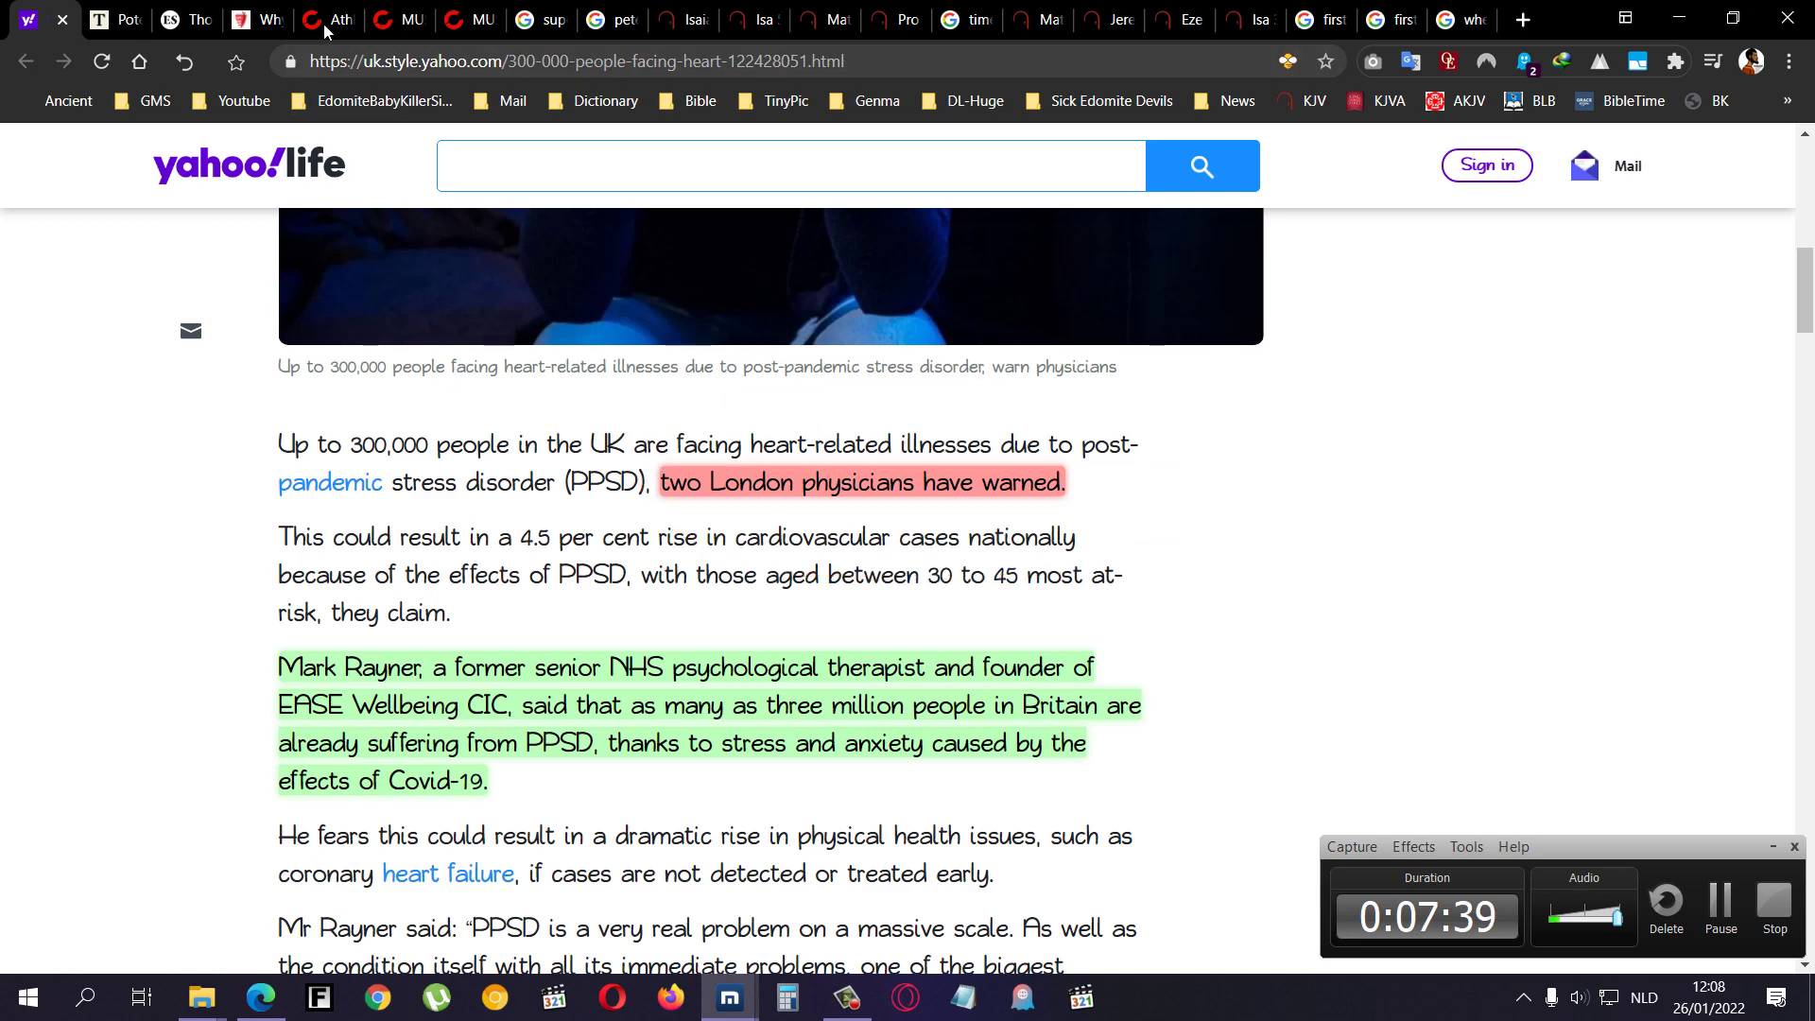
- On BitChute, circle 'FUNERAL DIRECTOR' in the video title in red ink and switch to the face-grid video
click(387, 20)
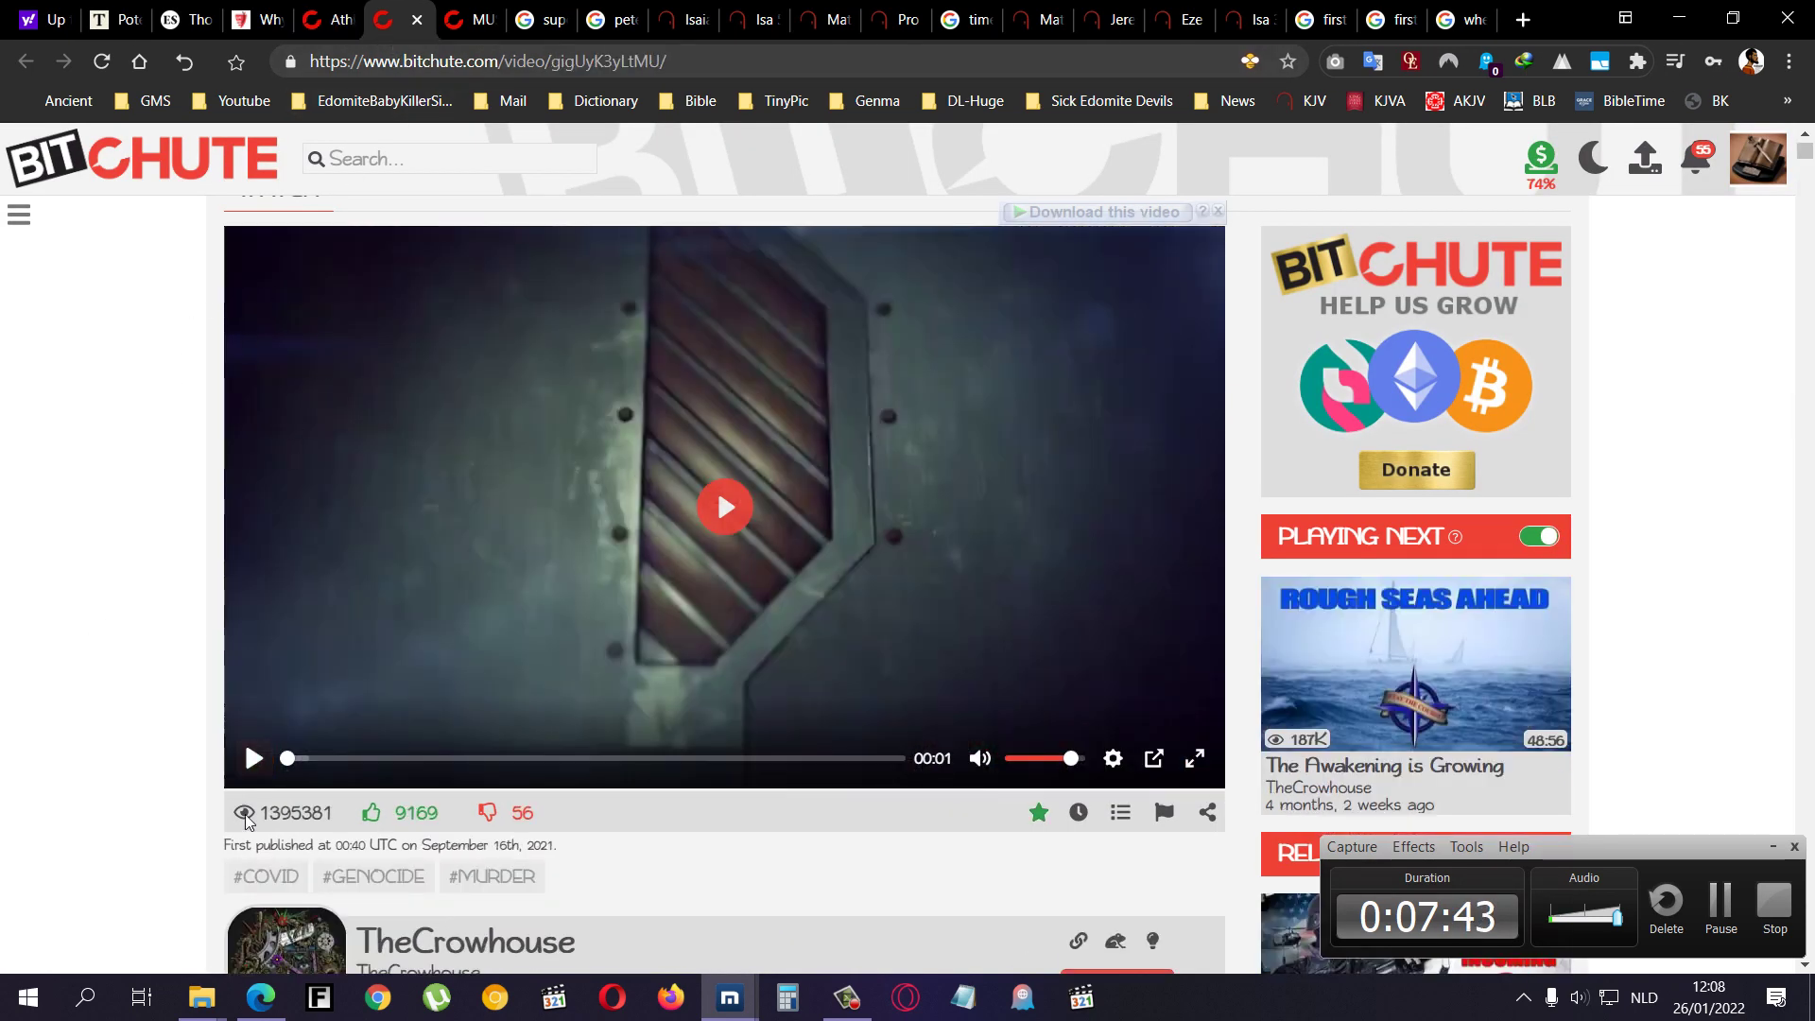
drag(271, 812, 334, 812)
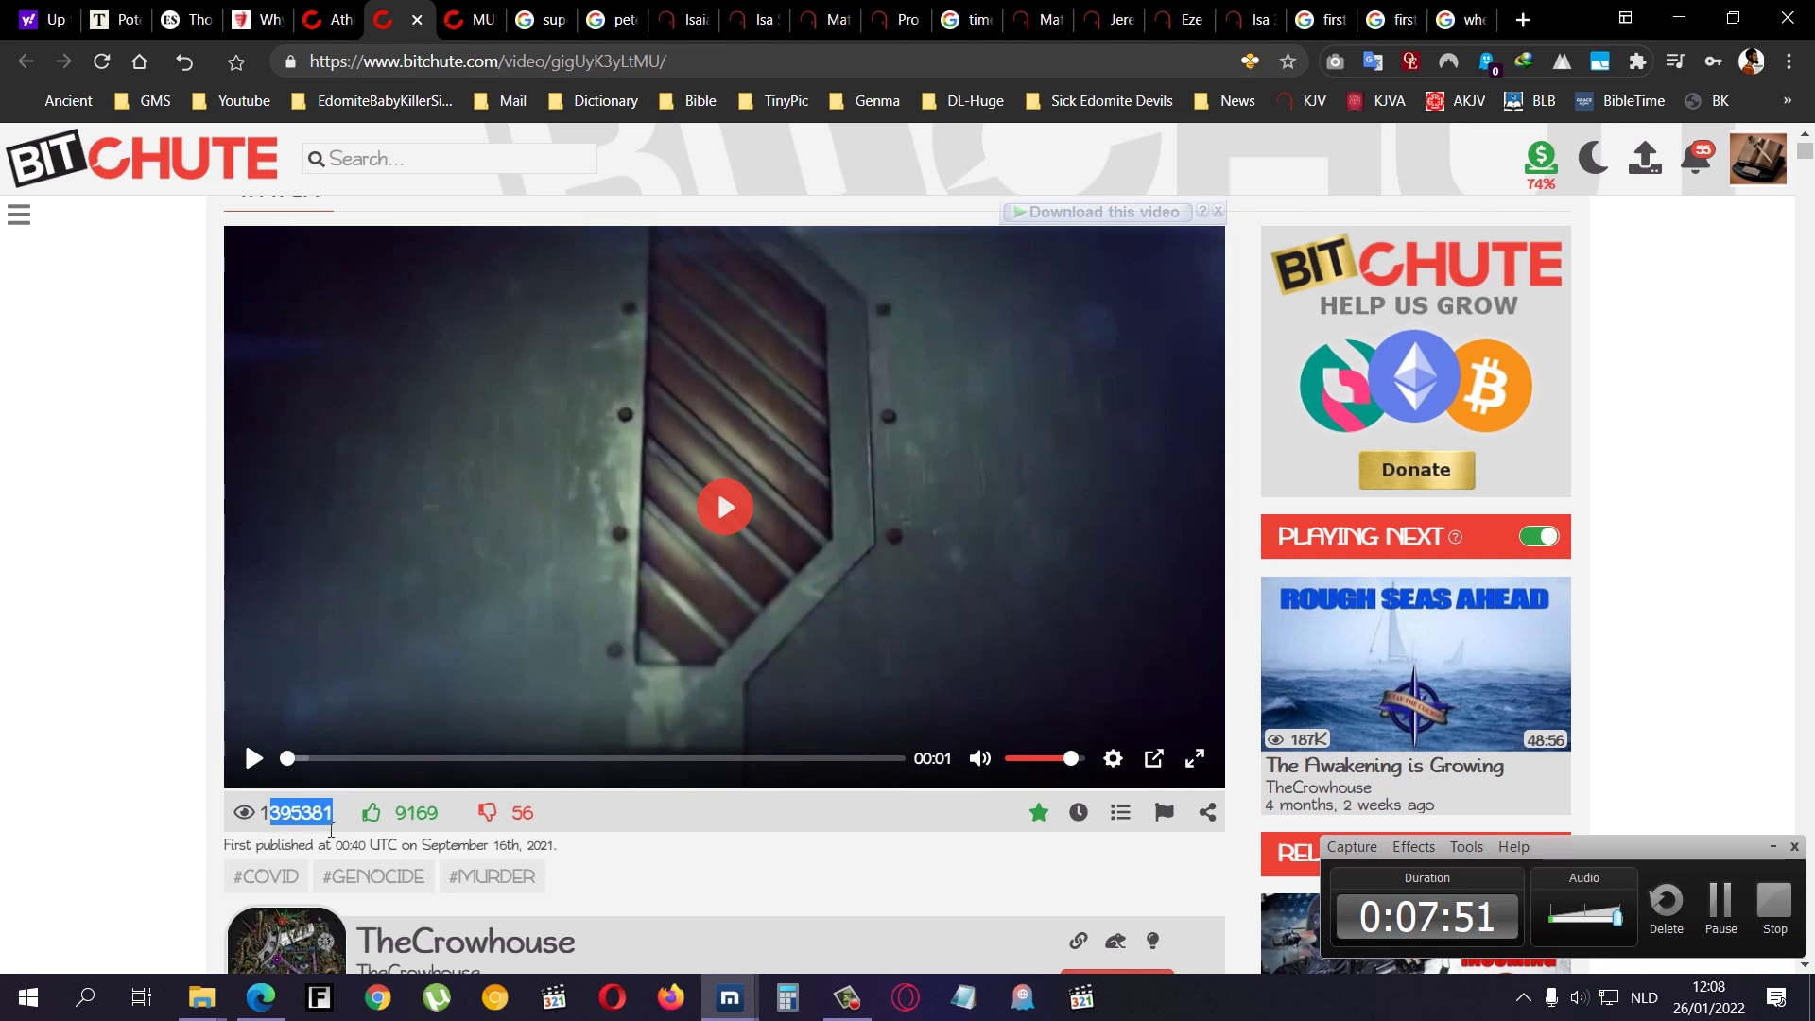
click(467, 39)
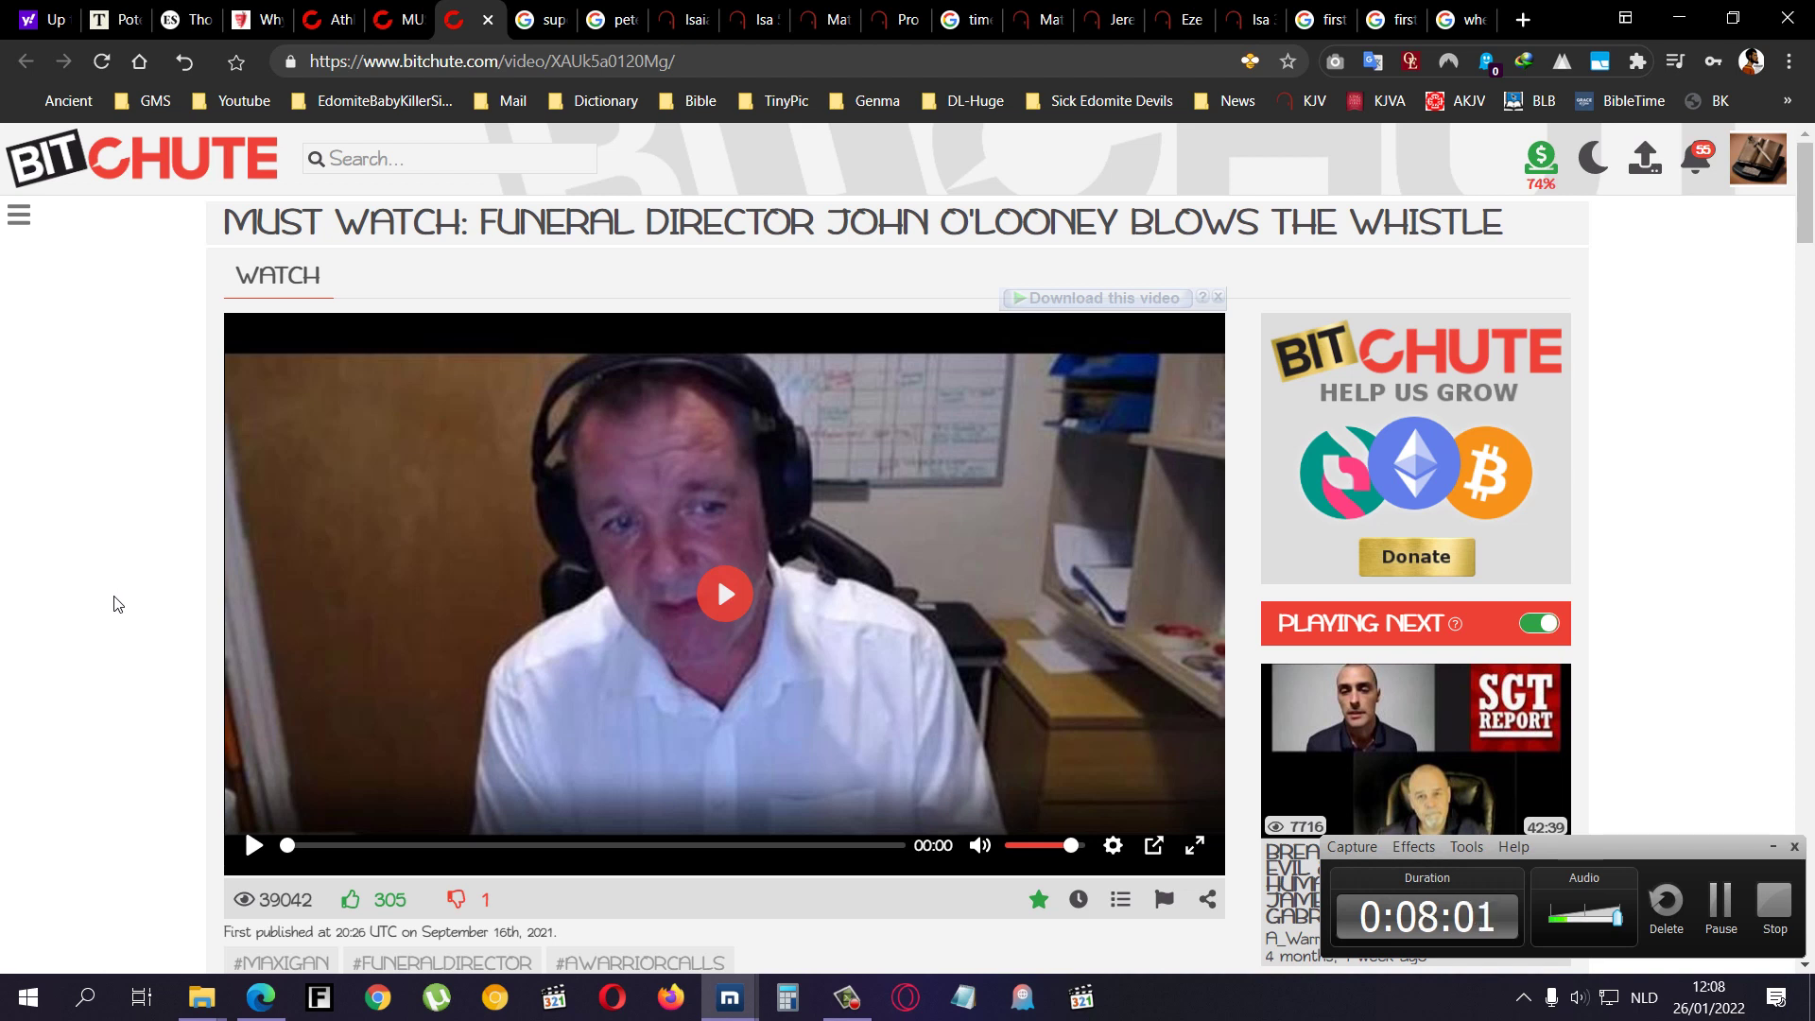
mouse_move(439, 261)
mouse_down()
mouse_move(636, 285)
mouse_move(1008, 282)
mouse_move(1106, 206)
mouse_move(475, 199)
mouse_move(432, 266)
mouse_move(353, 280)
mouse_up()
mouse_move(587, 183)
mouse_down()
mouse_move(780, 247)
mouse_move(473, 199)
mouse_up()
key(ctrl+shift+Tab)
key(ctrl+shift+Tab)
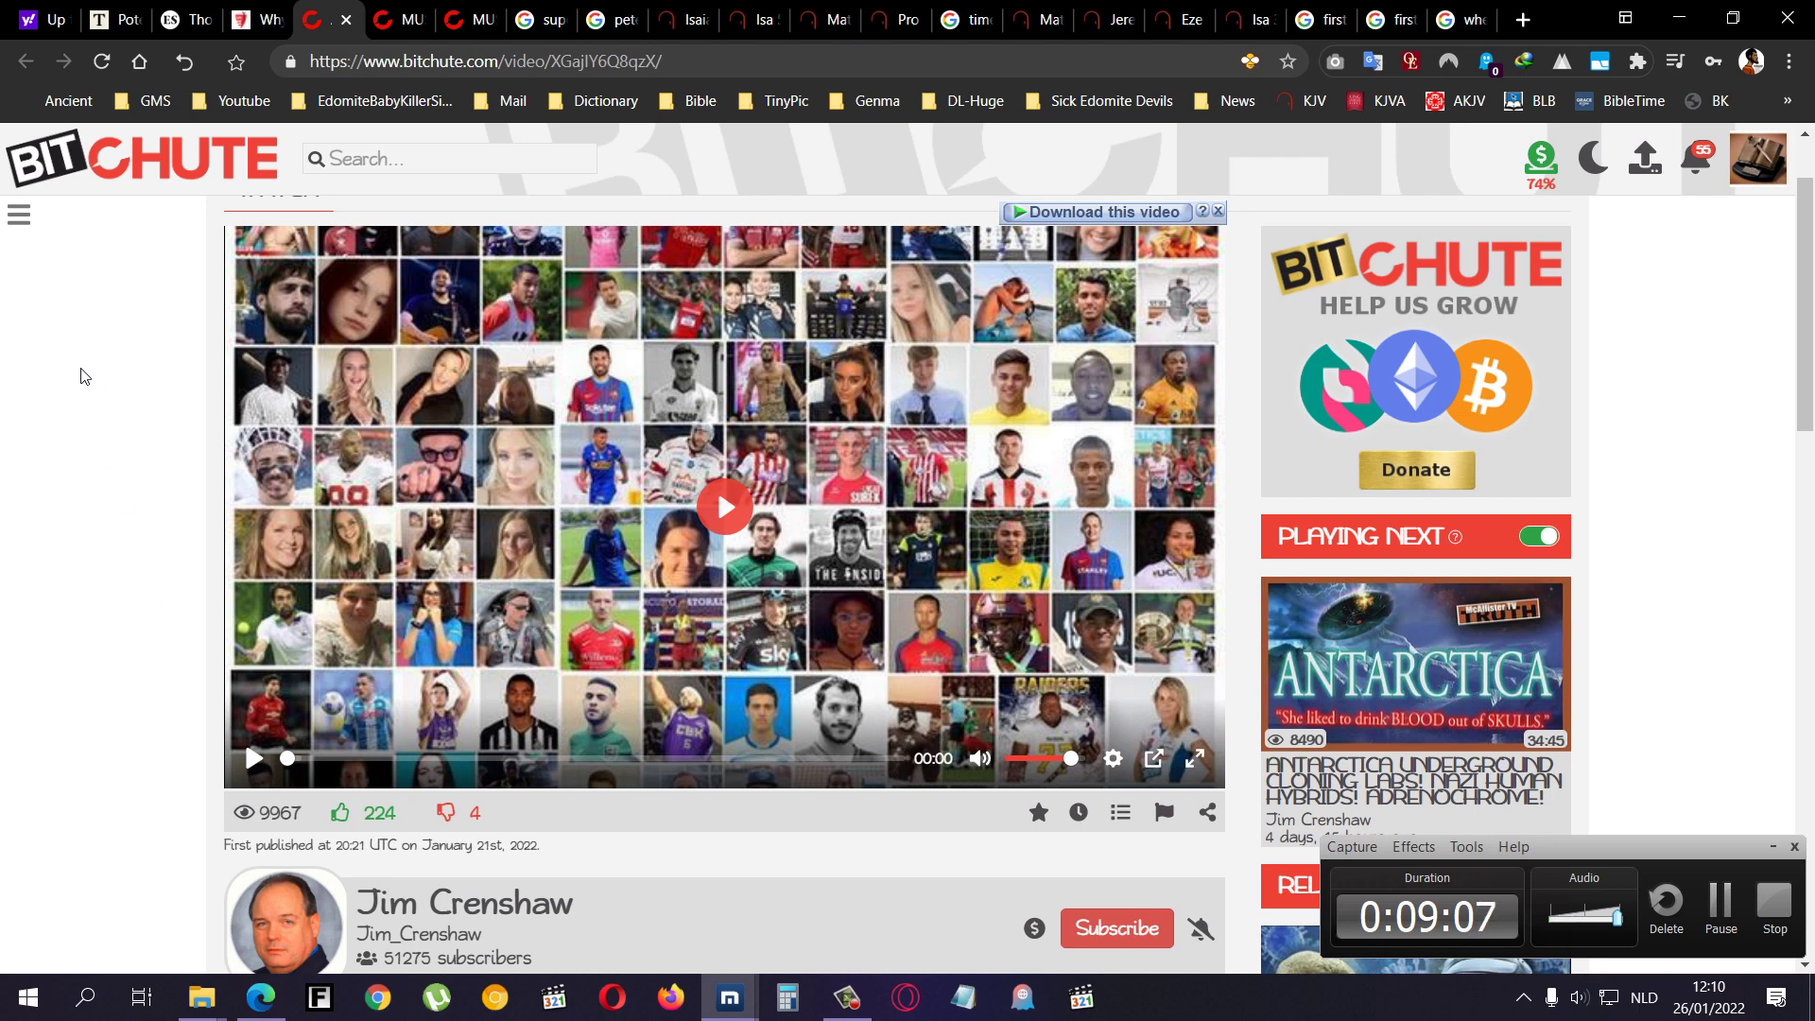
mouse_move(75, 361)
mouse_down()
mouse_move(179, 325)
mouse_move(1015, 291)
mouse_move(1333, 373)
mouse_move(1083, 425)
mouse_move(448, 414)
mouse_move(450, 565)
mouse_move(1296, 561)
mouse_move(760, 652)
mouse_move(101, 646)
mouse_move(80, 677)
mouse_up()
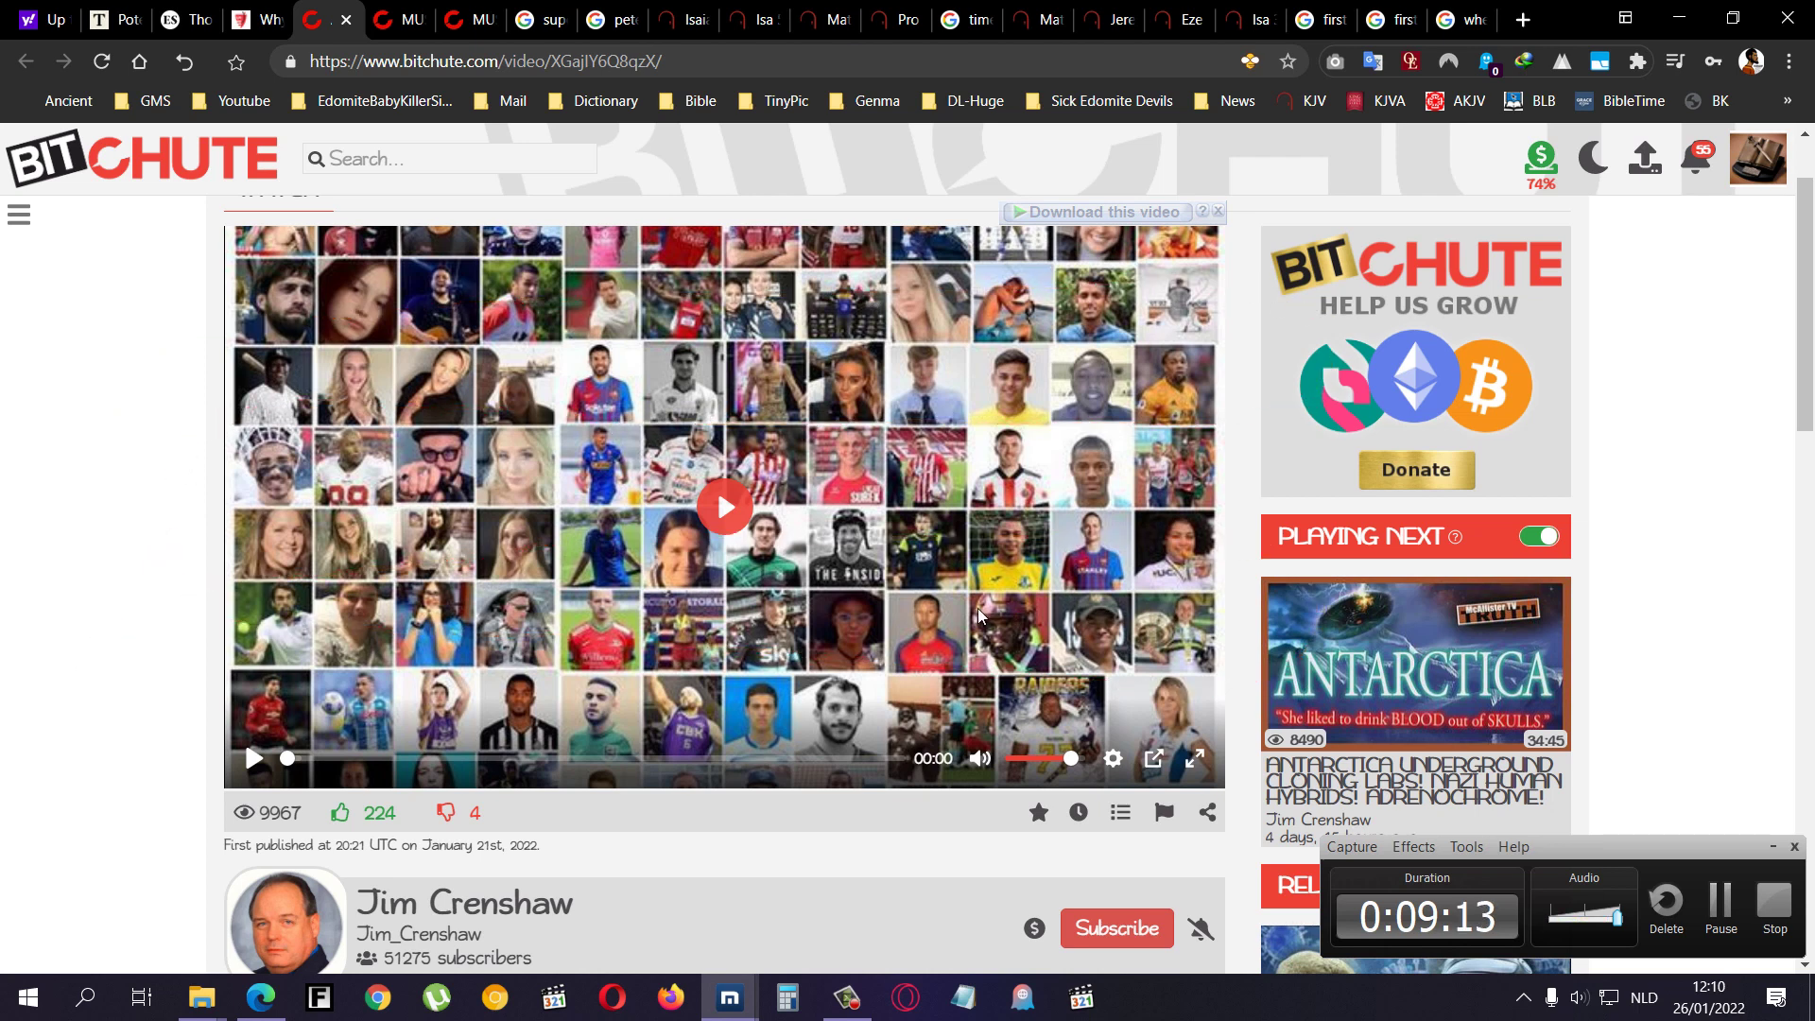
mouse_move(976, 613)
mouse_down()
mouse_move(937, 680)
mouse_move(836, 610)
mouse_move(65, 660)
mouse_up()
mouse_move(887, 584)
mouse_down()
mouse_move(761, 589)
mouse_move(907, 680)
mouse_move(744, 582)
mouse_move(485, 575)
mouse_up()
click(139, 64)
text(model)
key(Return)
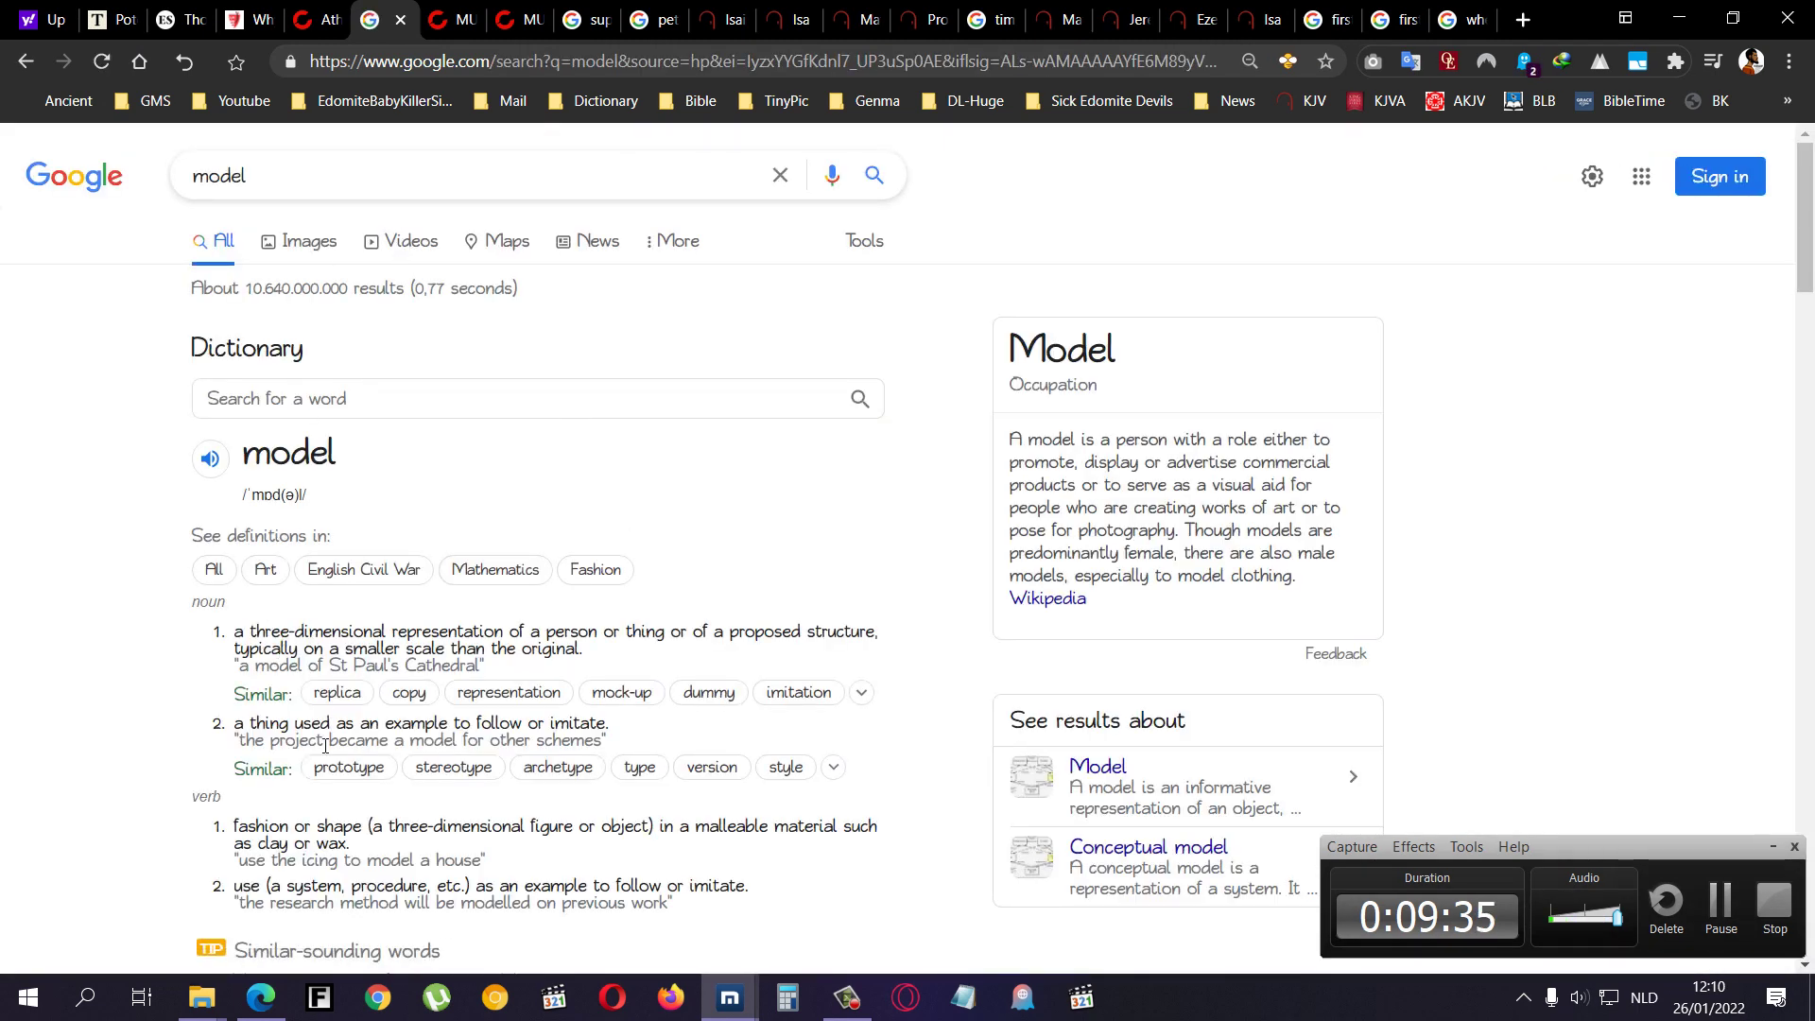
drag(247, 723, 637, 729)
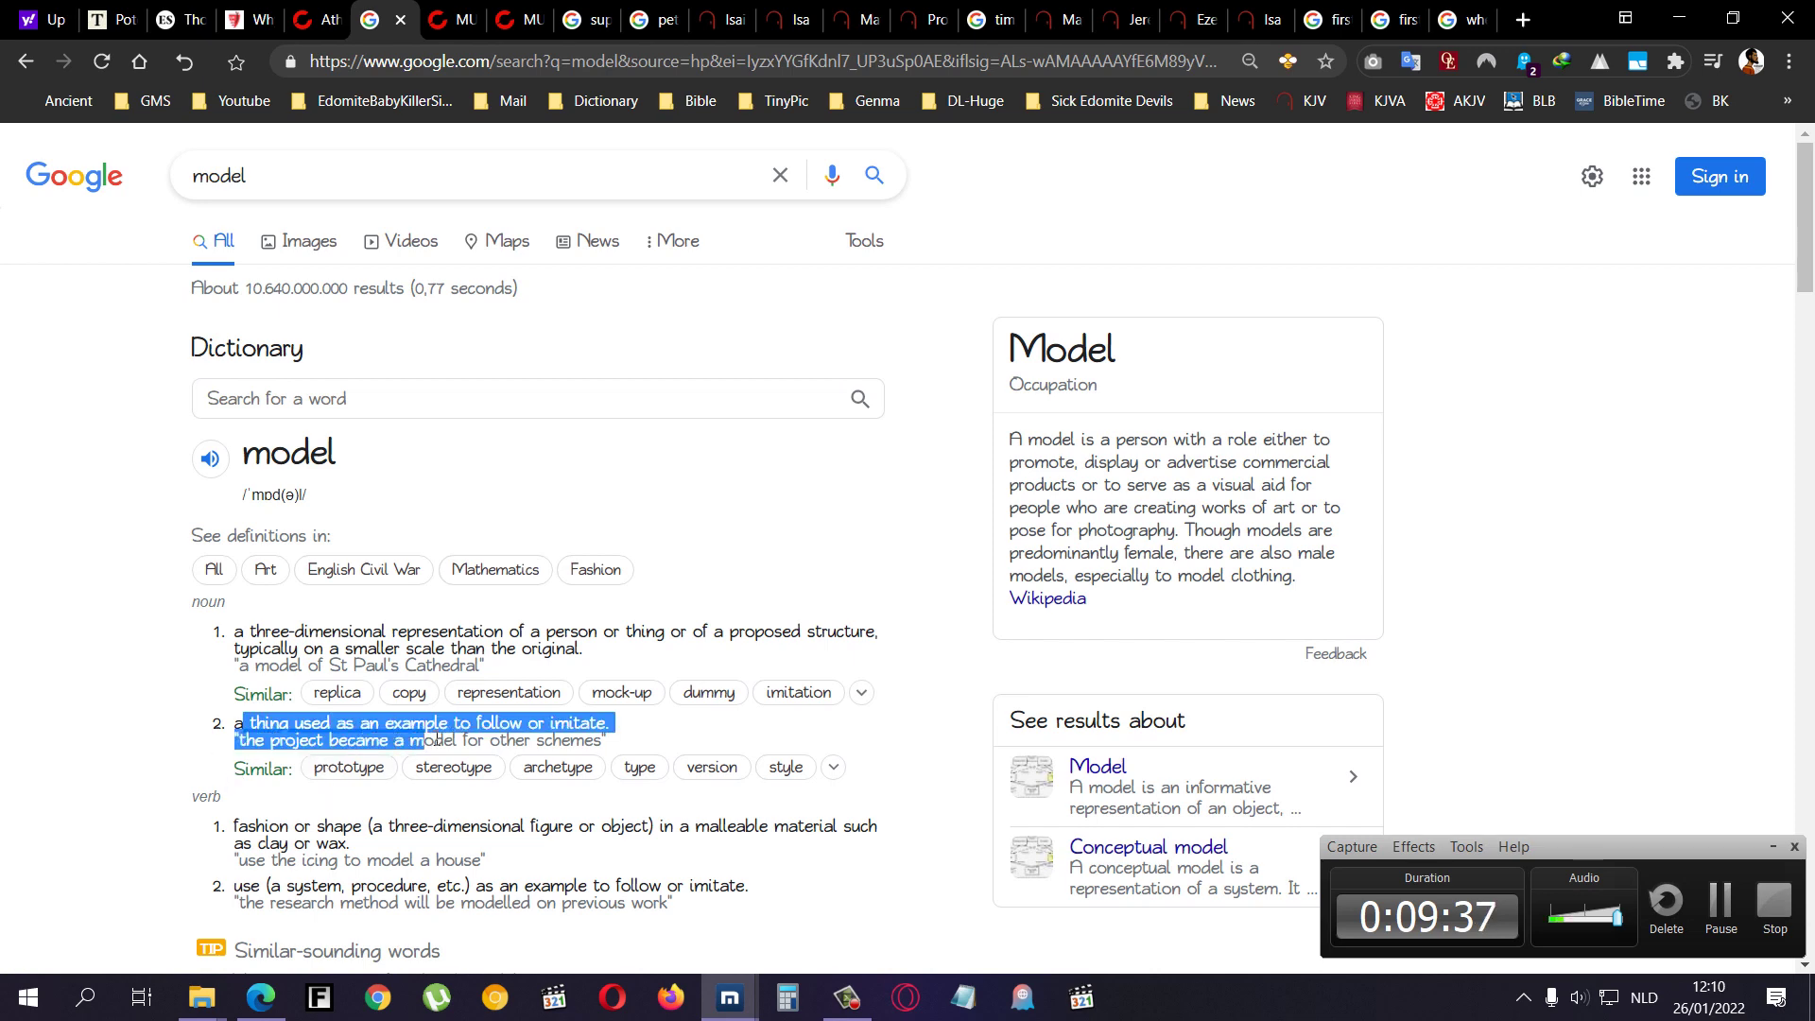
click(399, 20)
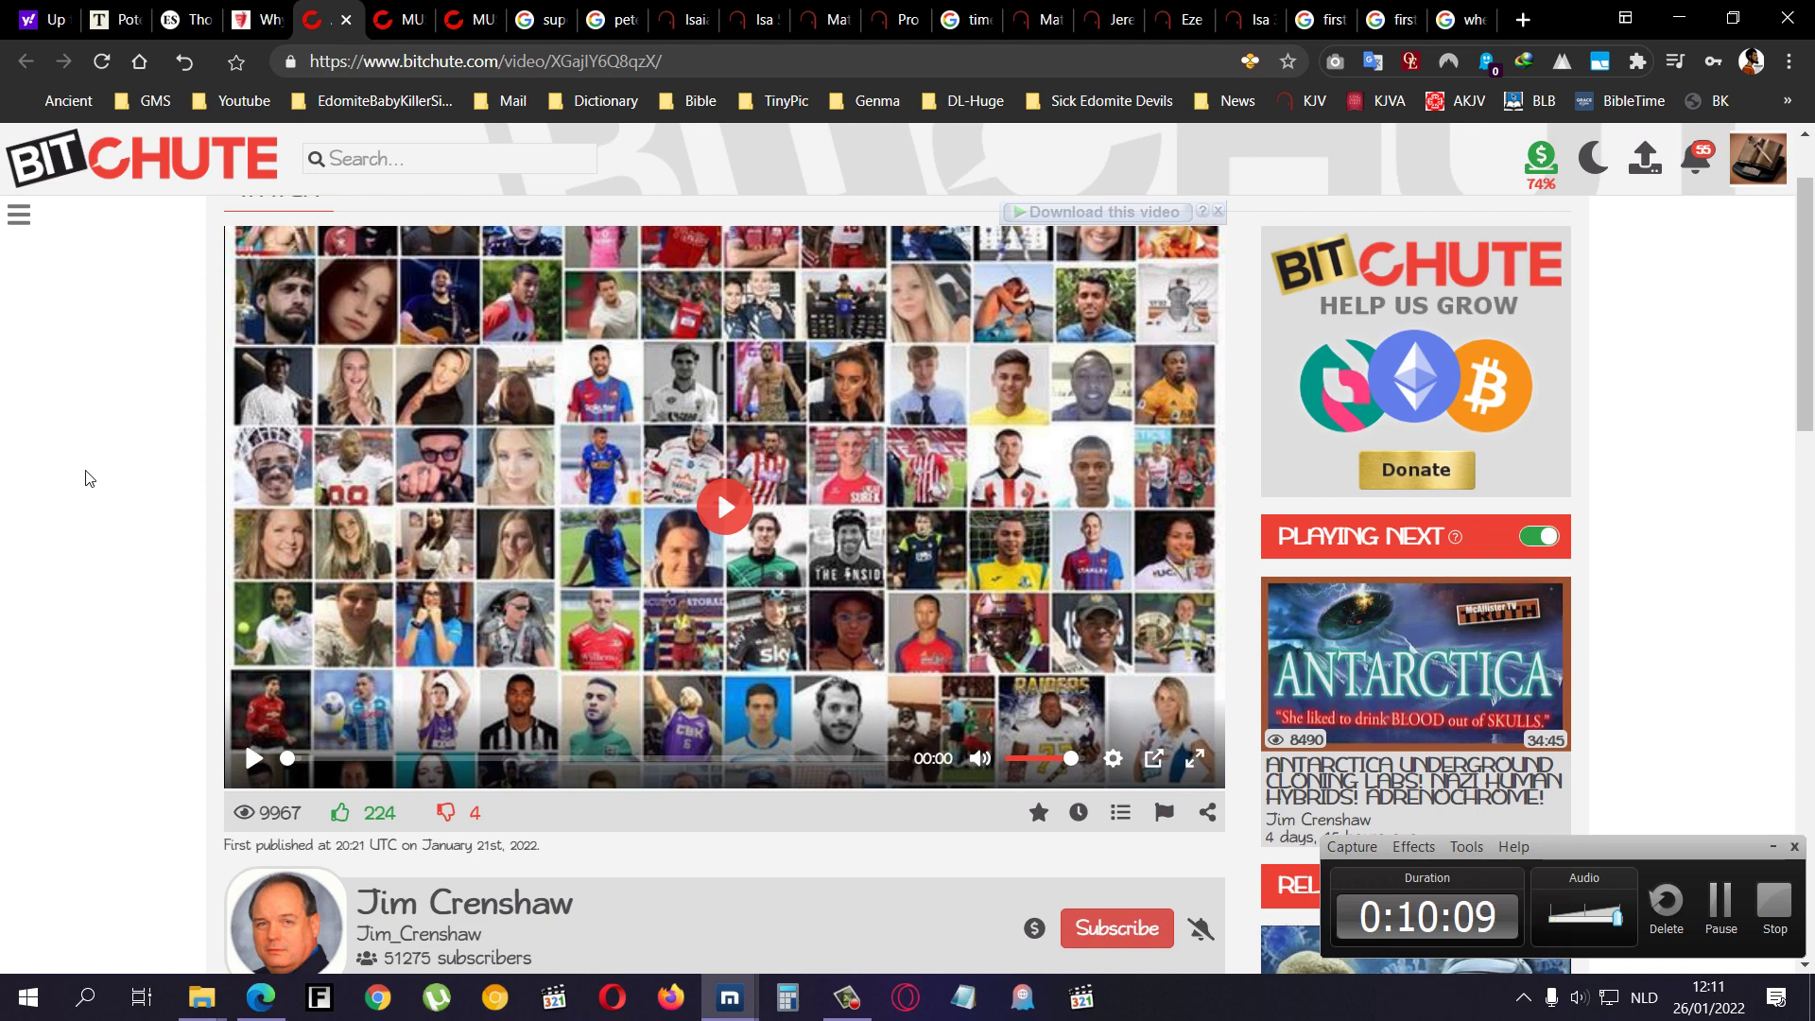
- Highlight in yellow the sentence about a dramatic rise in coronary heart failure
click(39, 29)
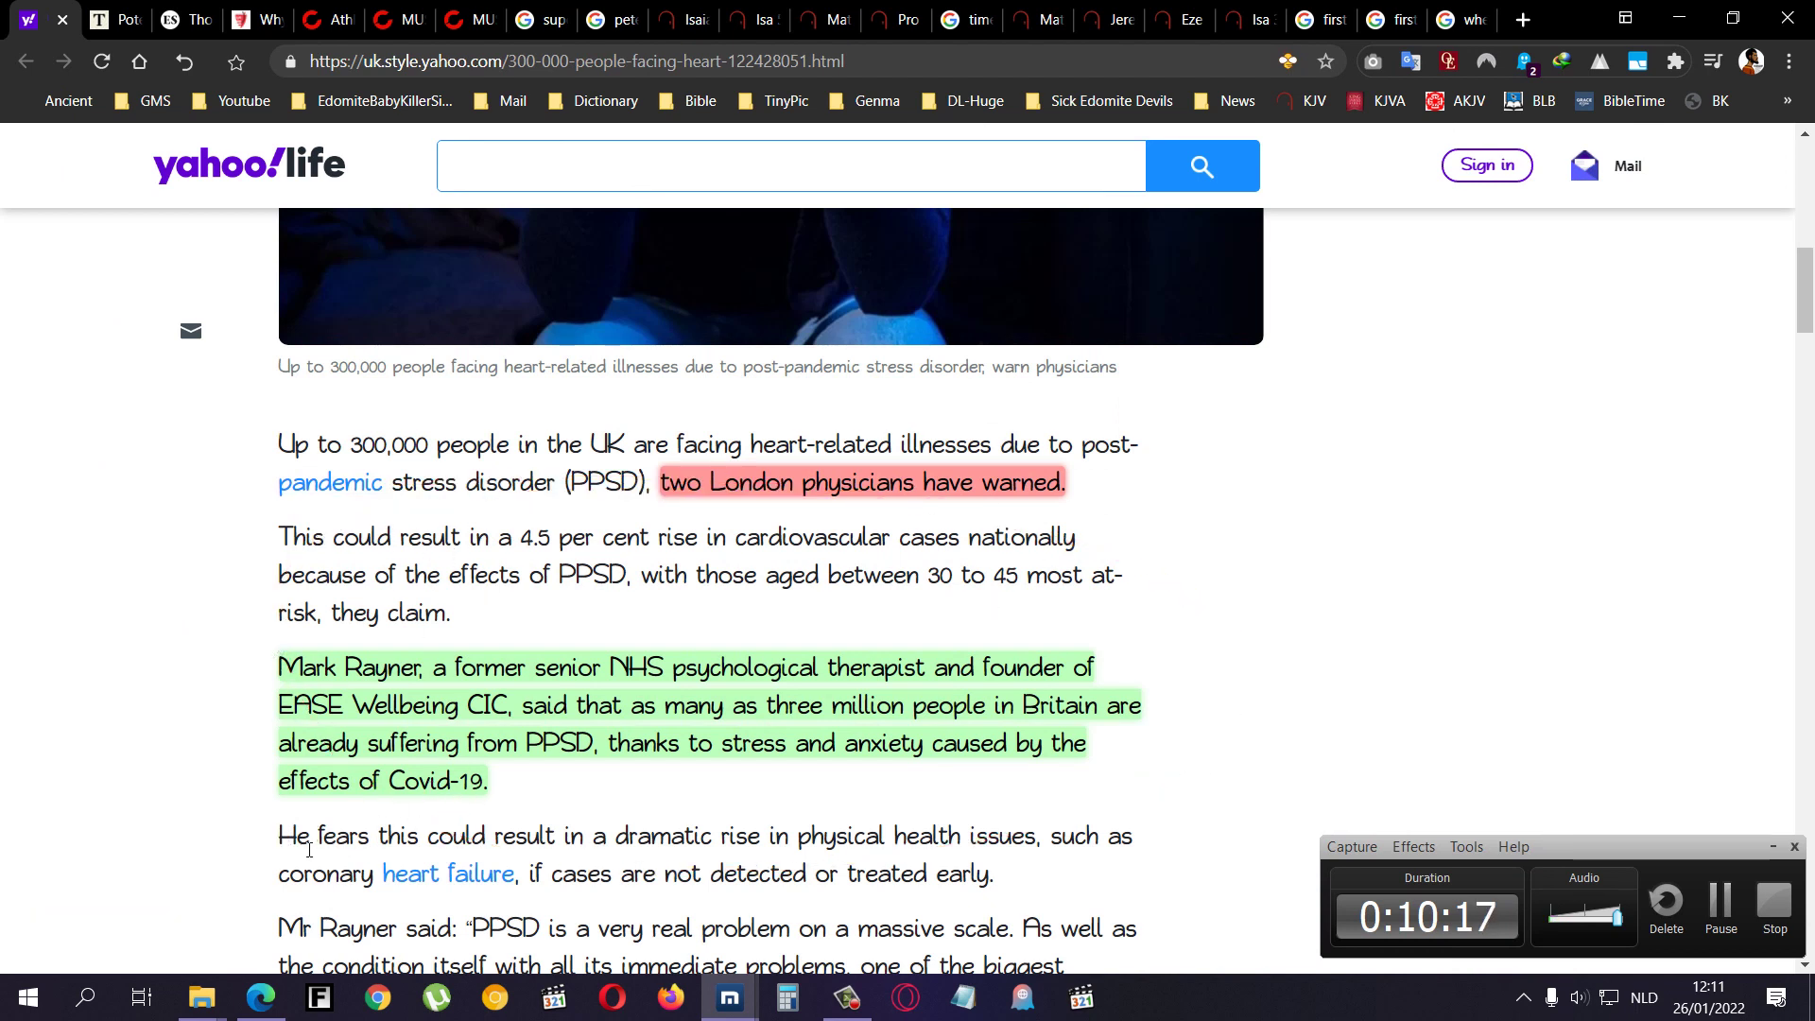
drag(281, 840, 766, 852)
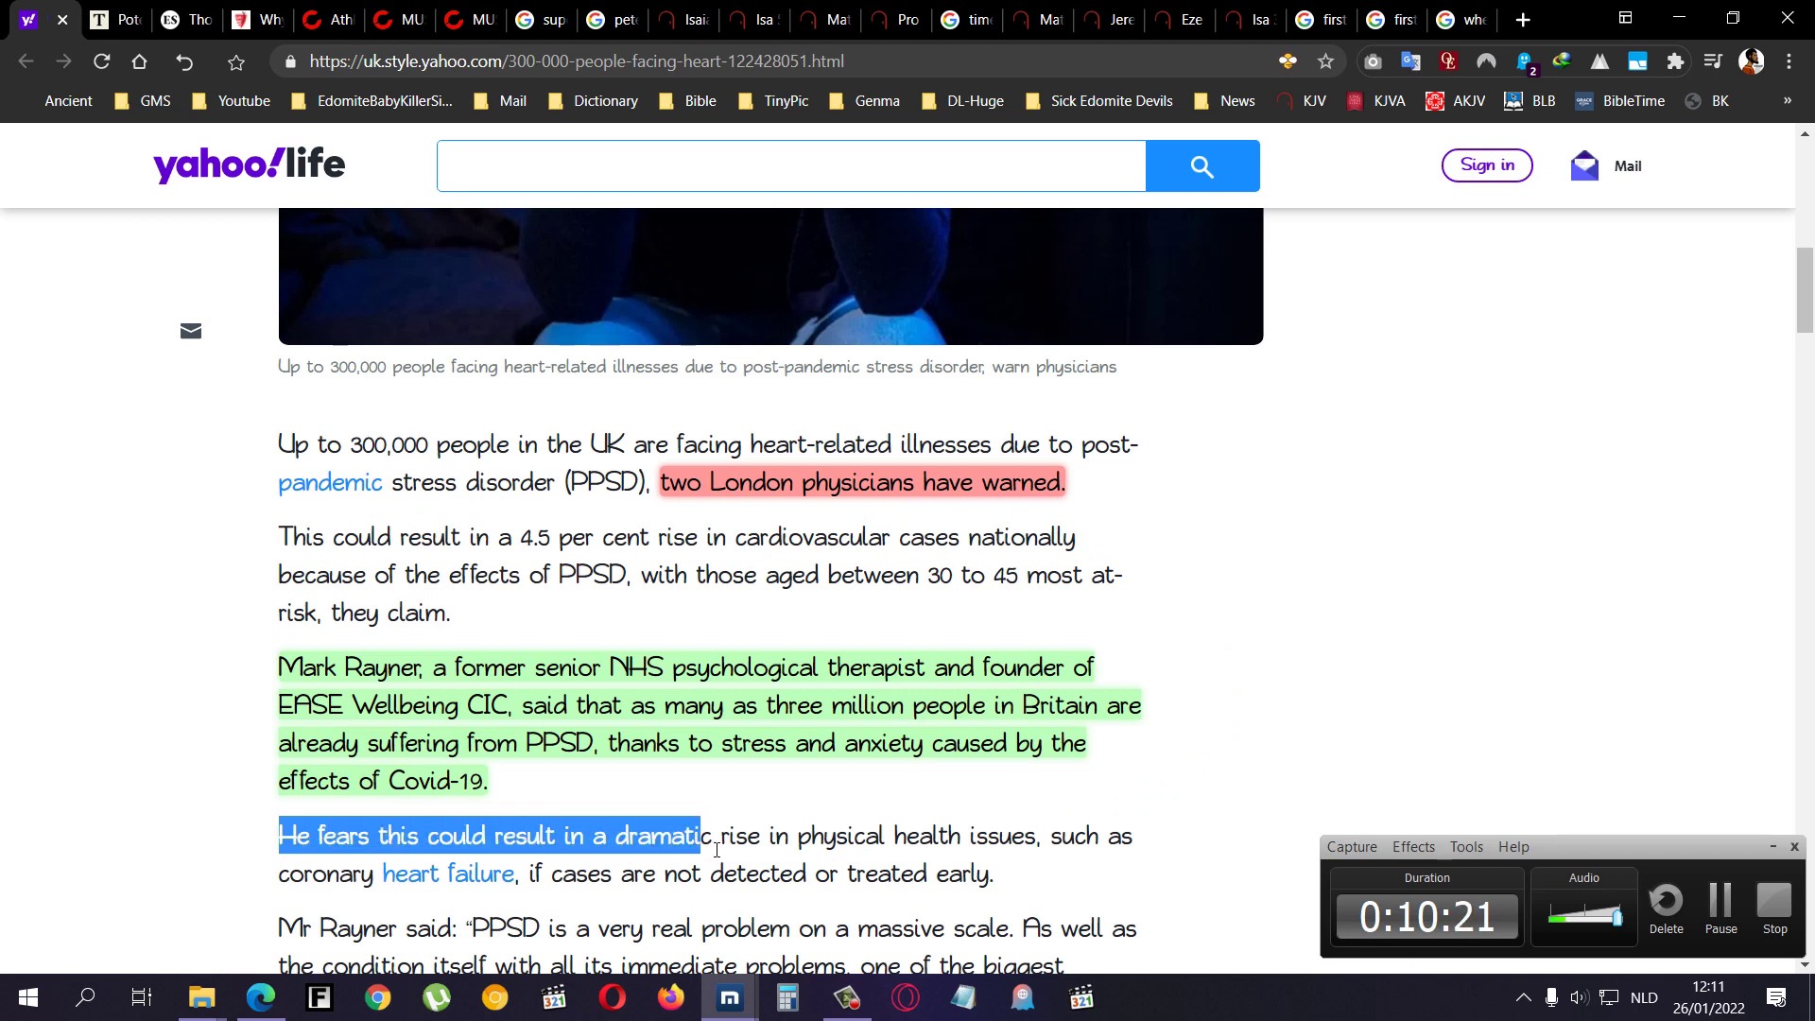
drag(769, 850, 1045, 847)
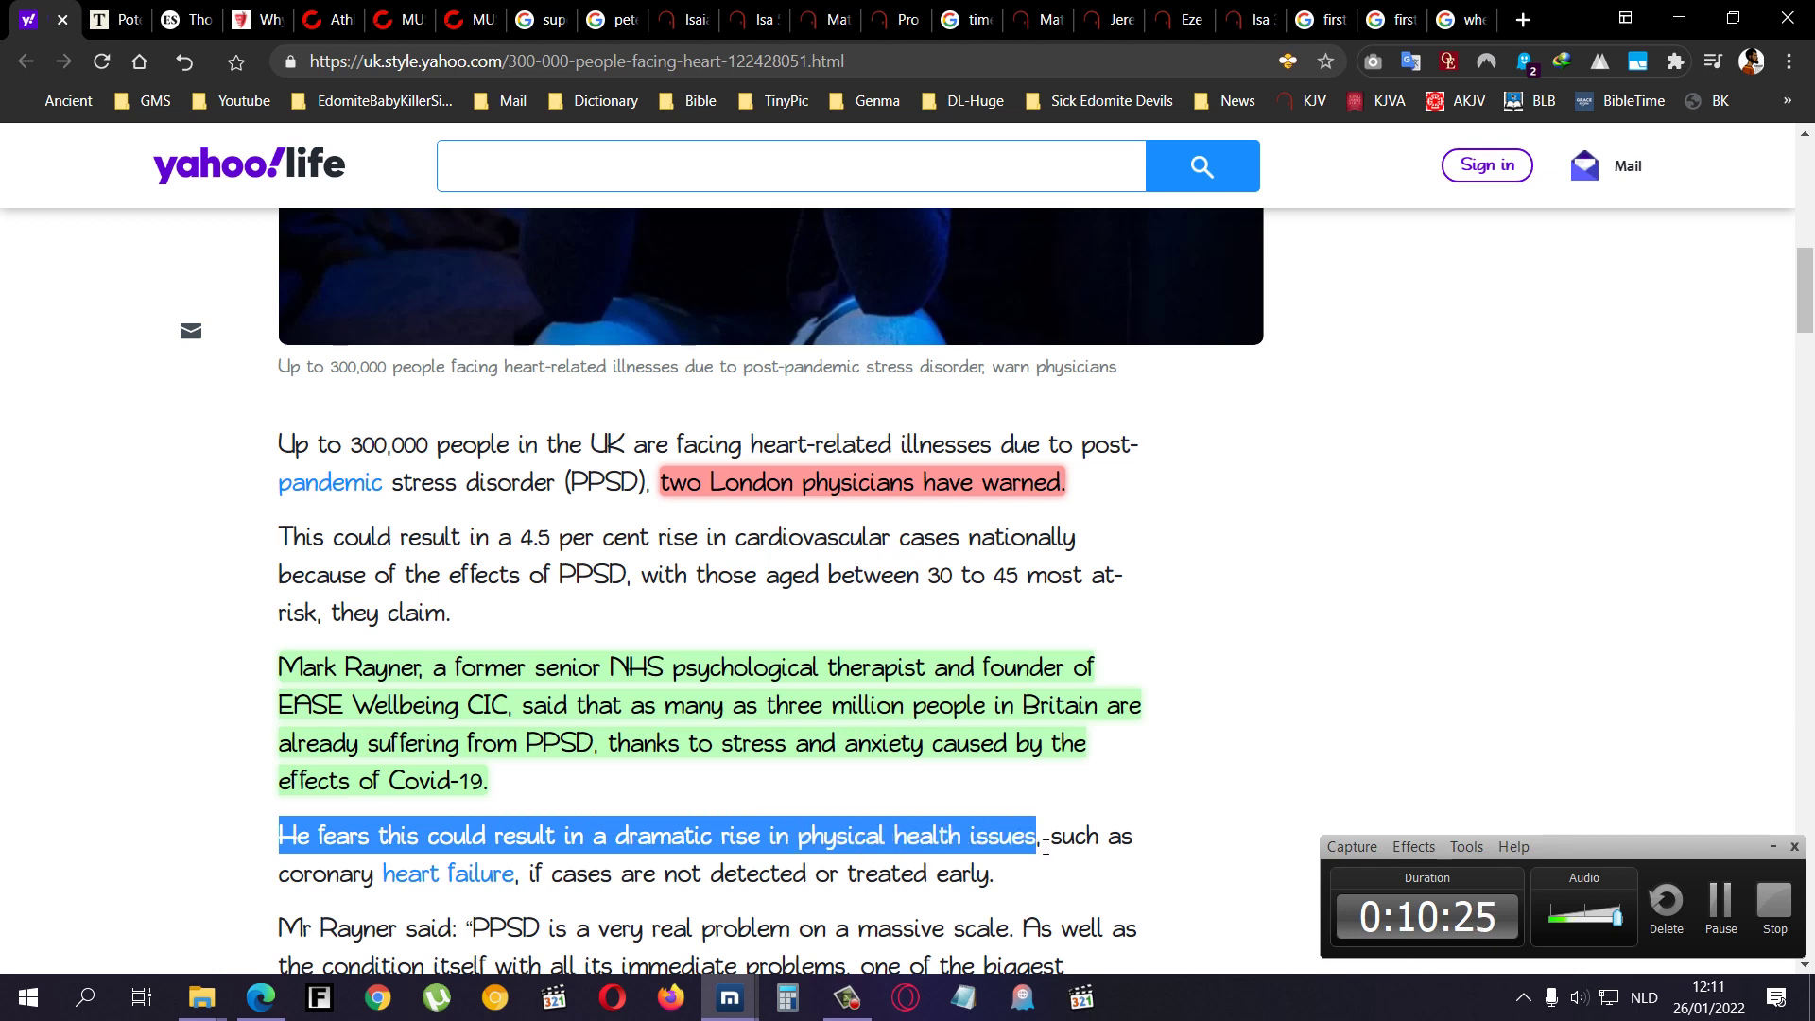
drag(1040, 846, 542, 874)
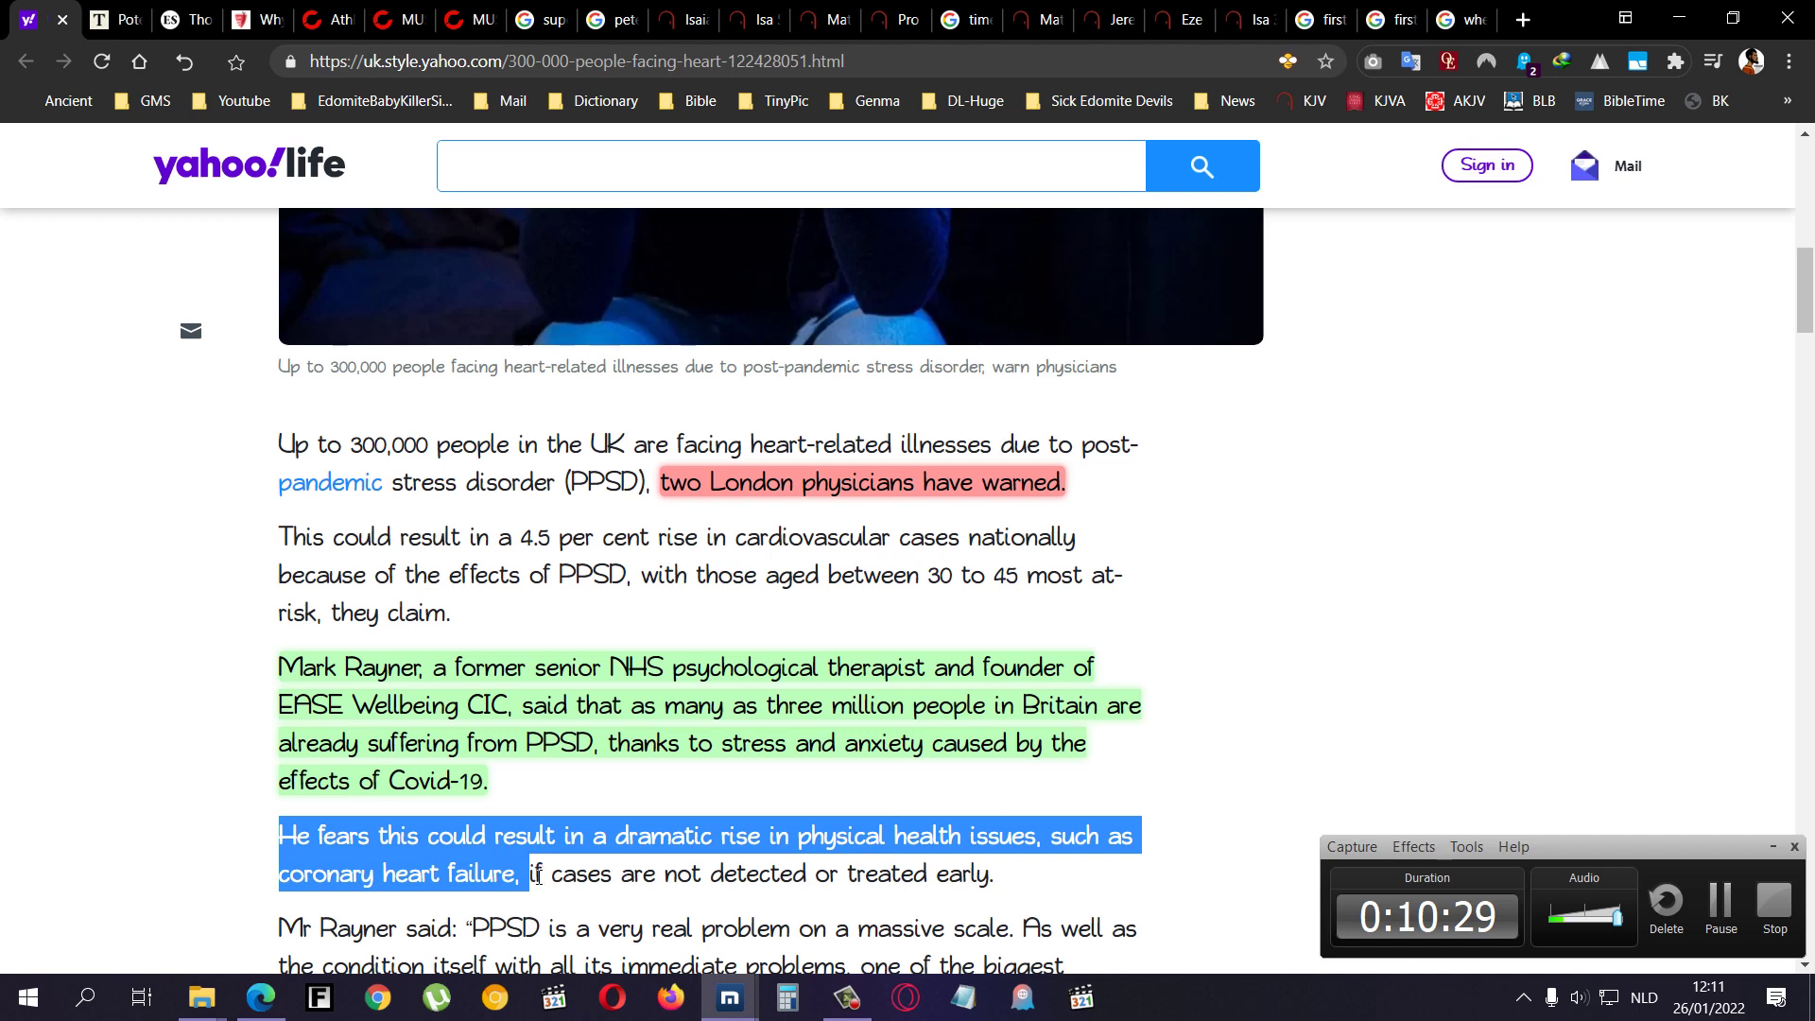
drag(543, 874, 999, 877)
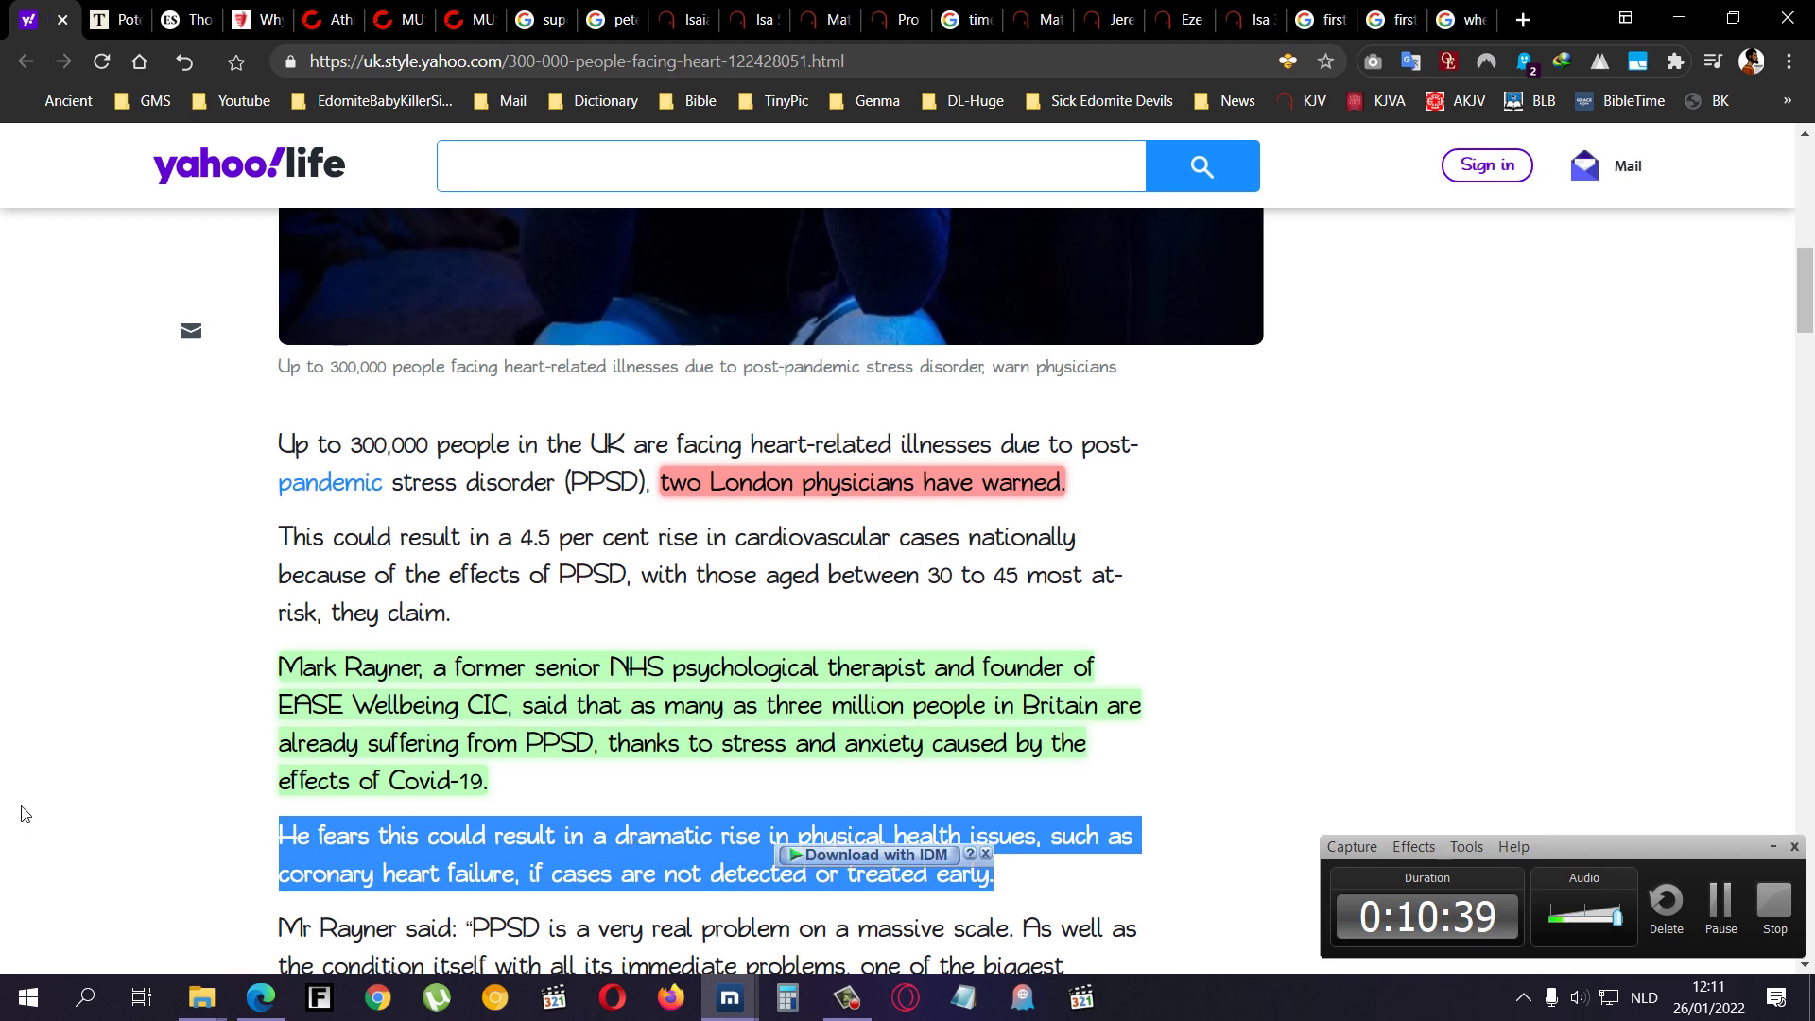
key(alt+h)
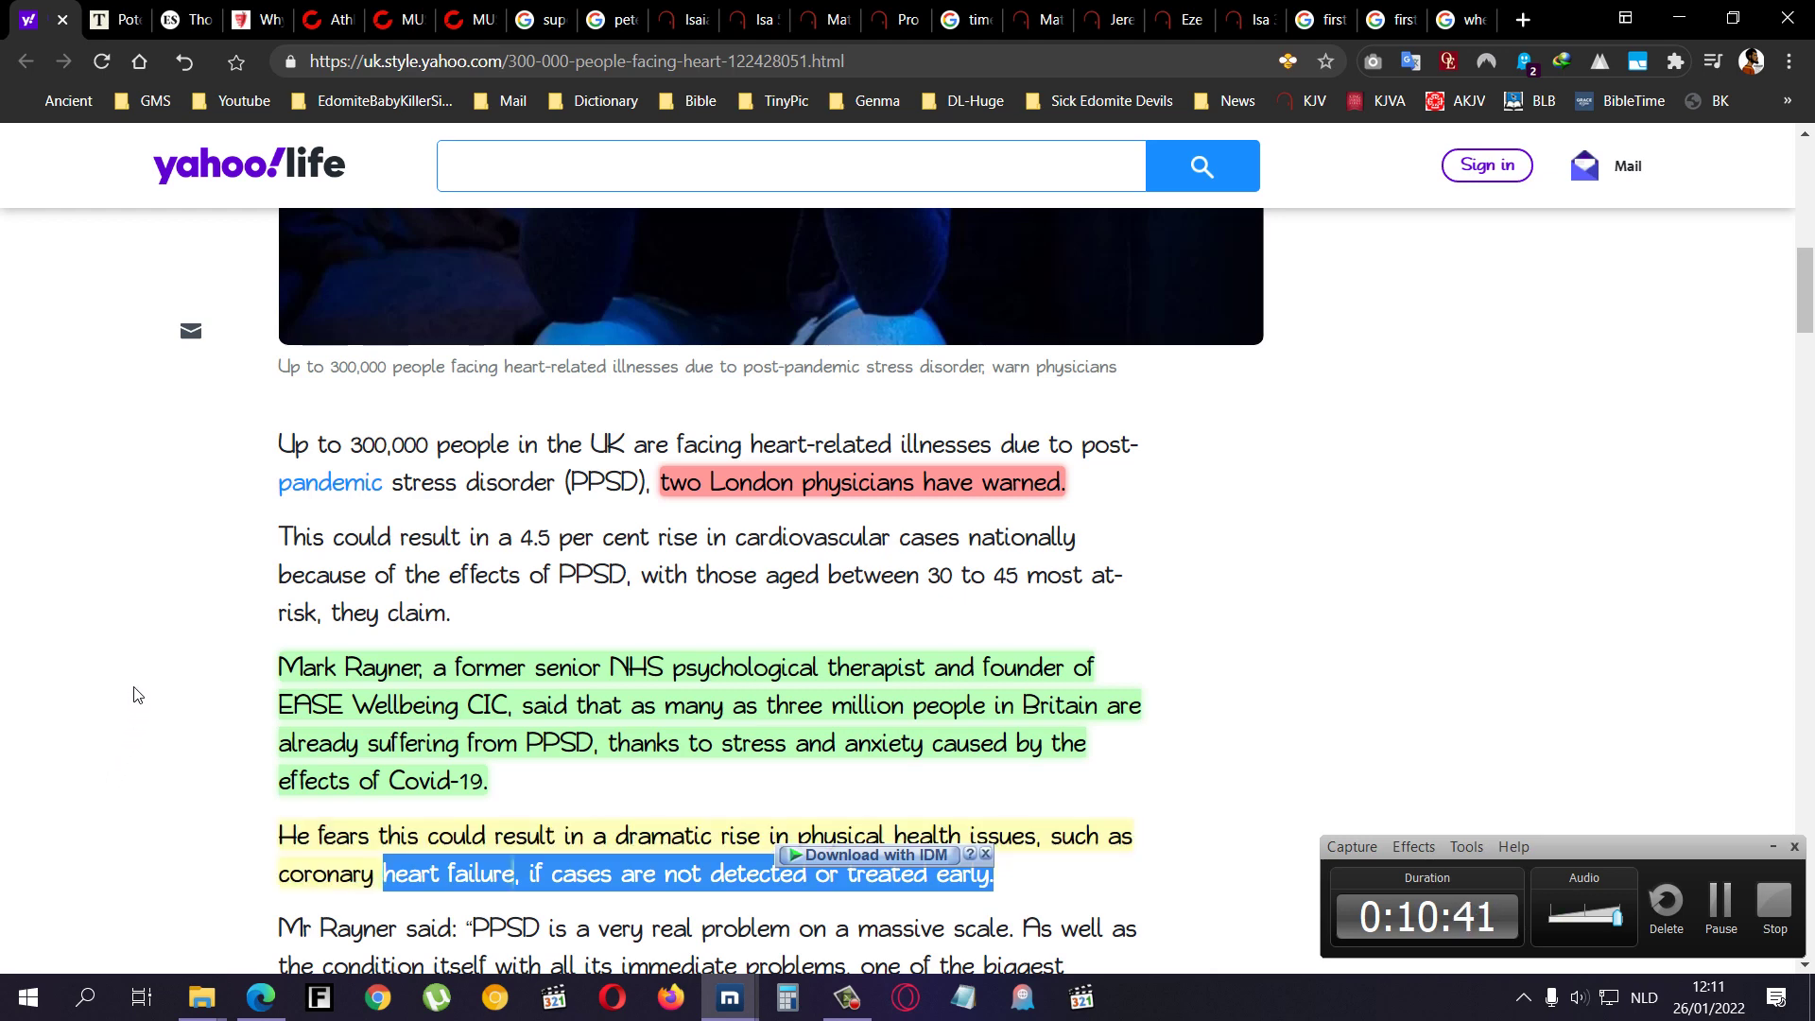
scroll(125, 640, down, 1)
scroll(123, 642, down, 1)
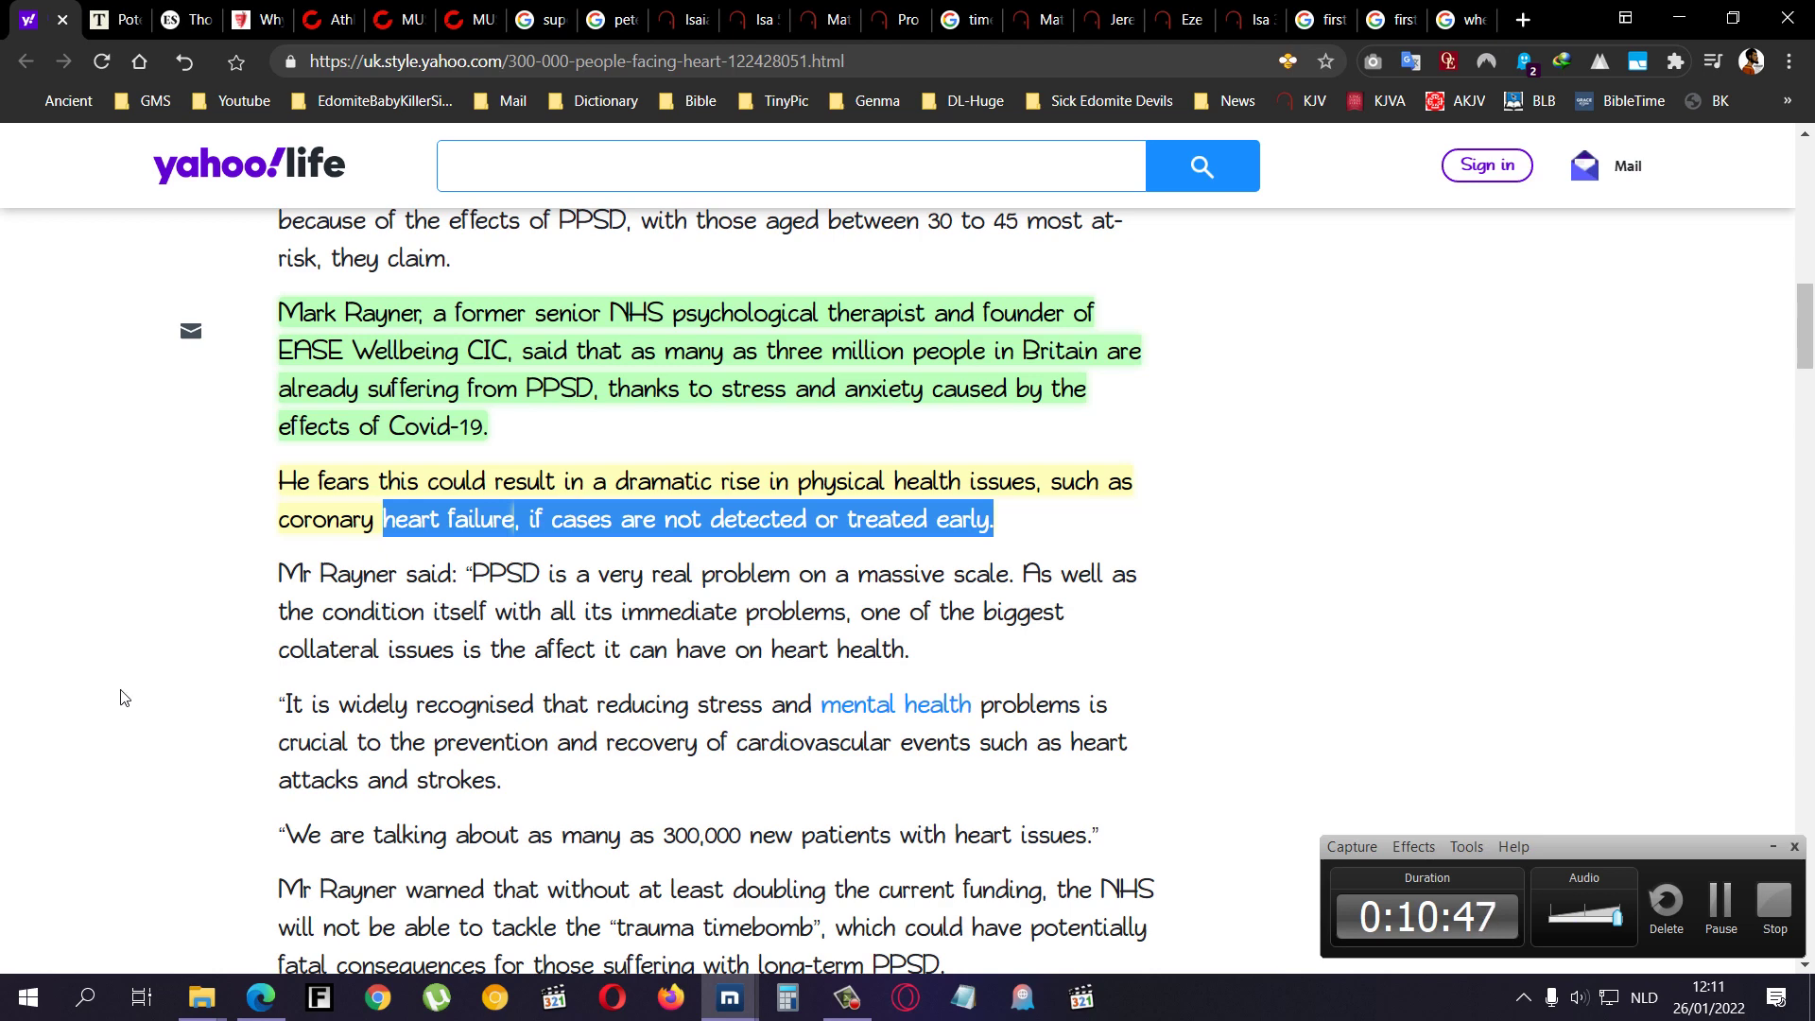
scroll(141, 729, up, 1)
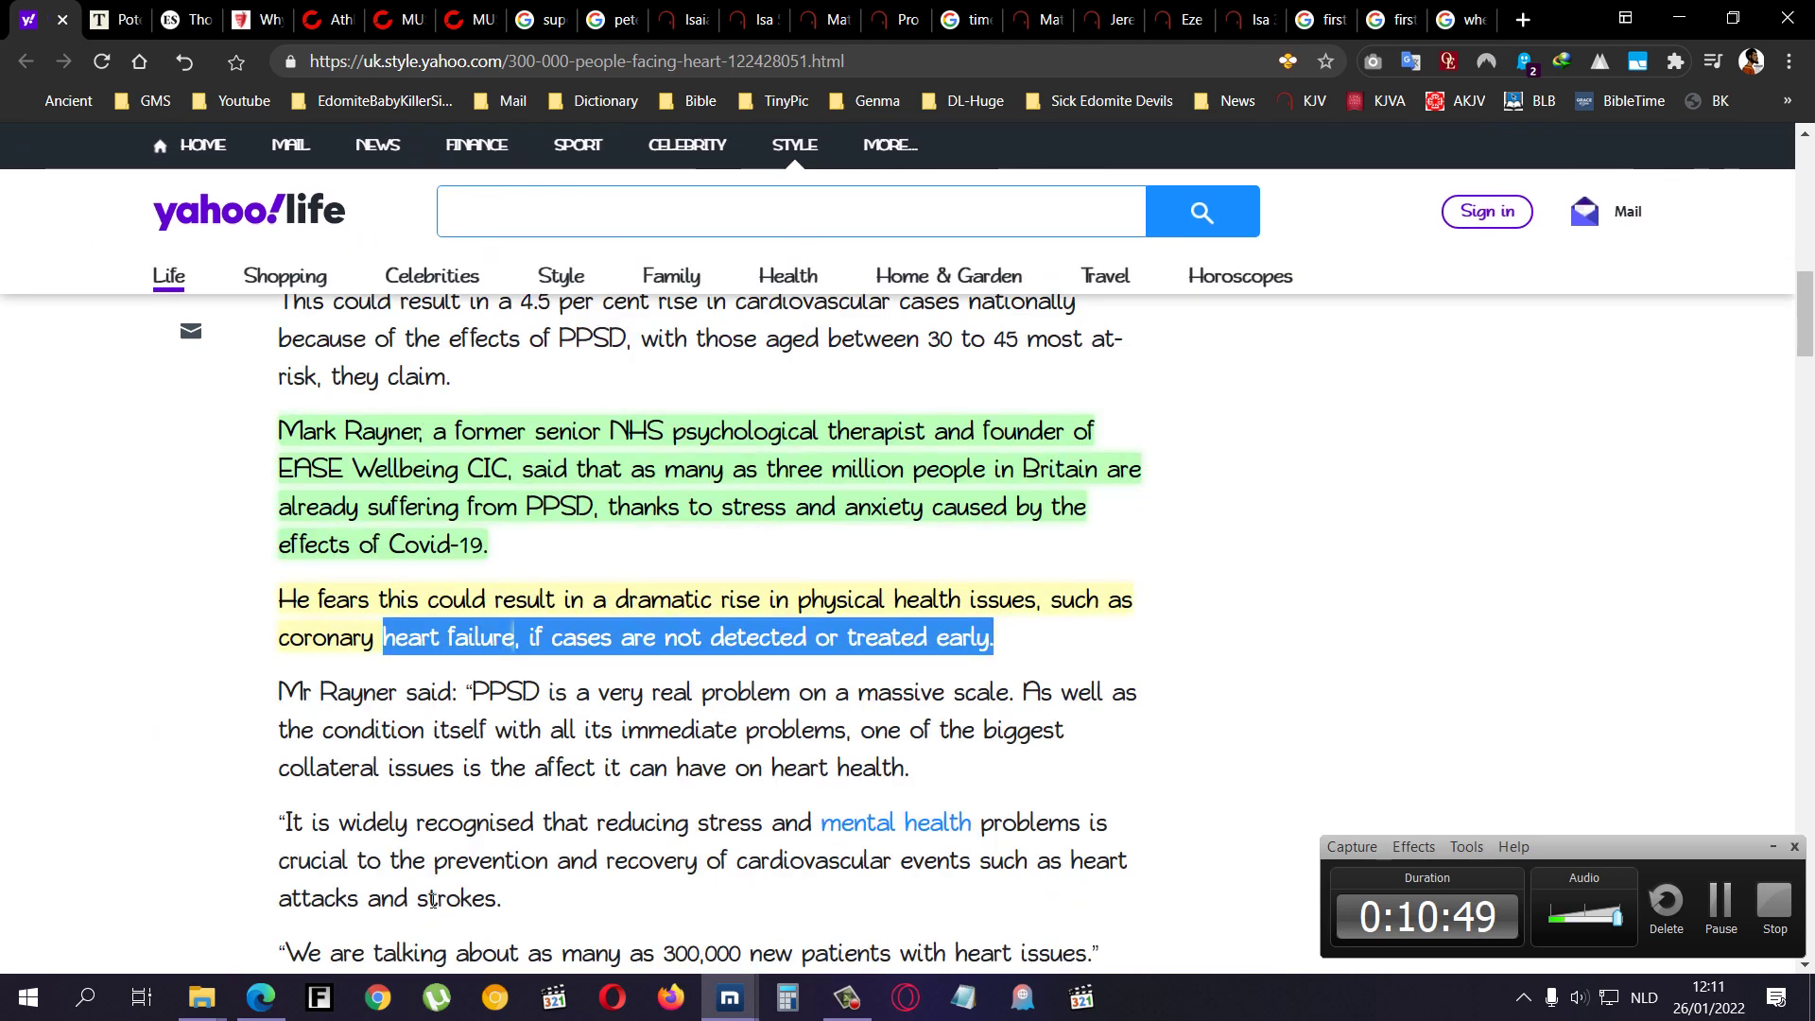
- Highlight the paragraph about reducing stress in yellow
click(513, 914)
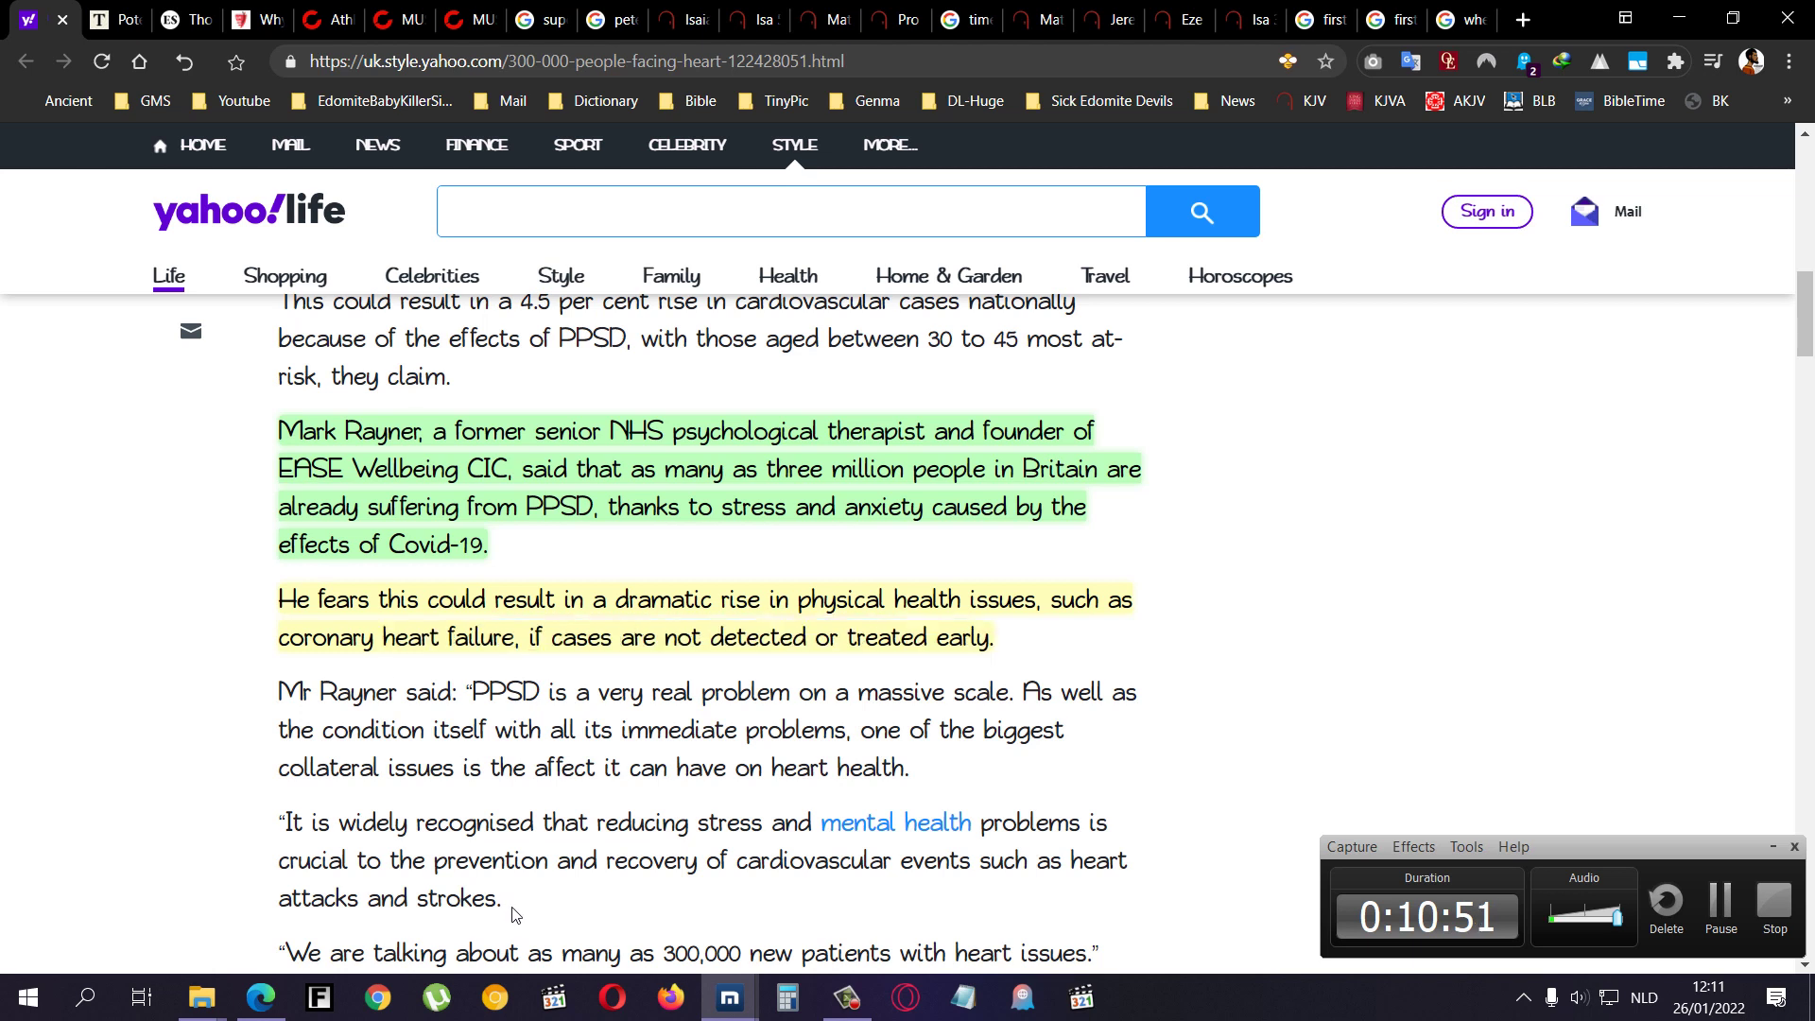
mouse_move(500, 899)
mouse_down()
mouse_move(1067, 874)
mouse_move(283, 820)
mouse_up()
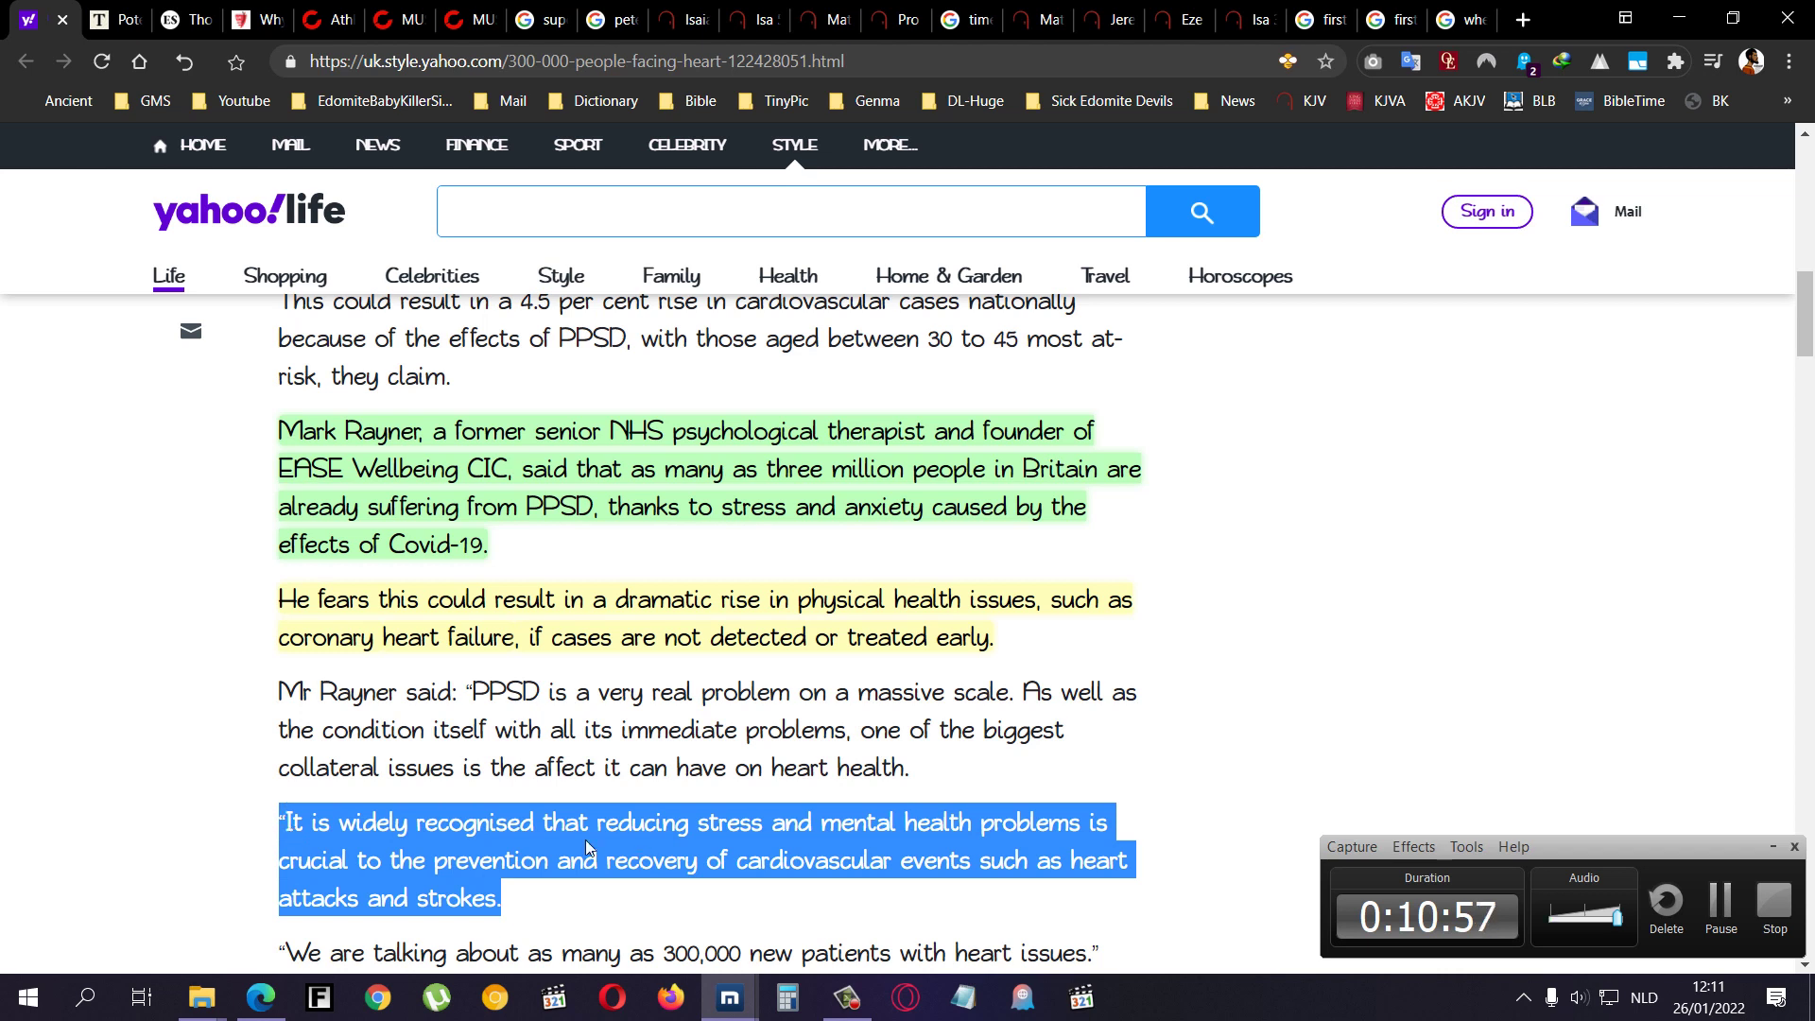
drag(585, 794, 681, 837)
key(alt+h)
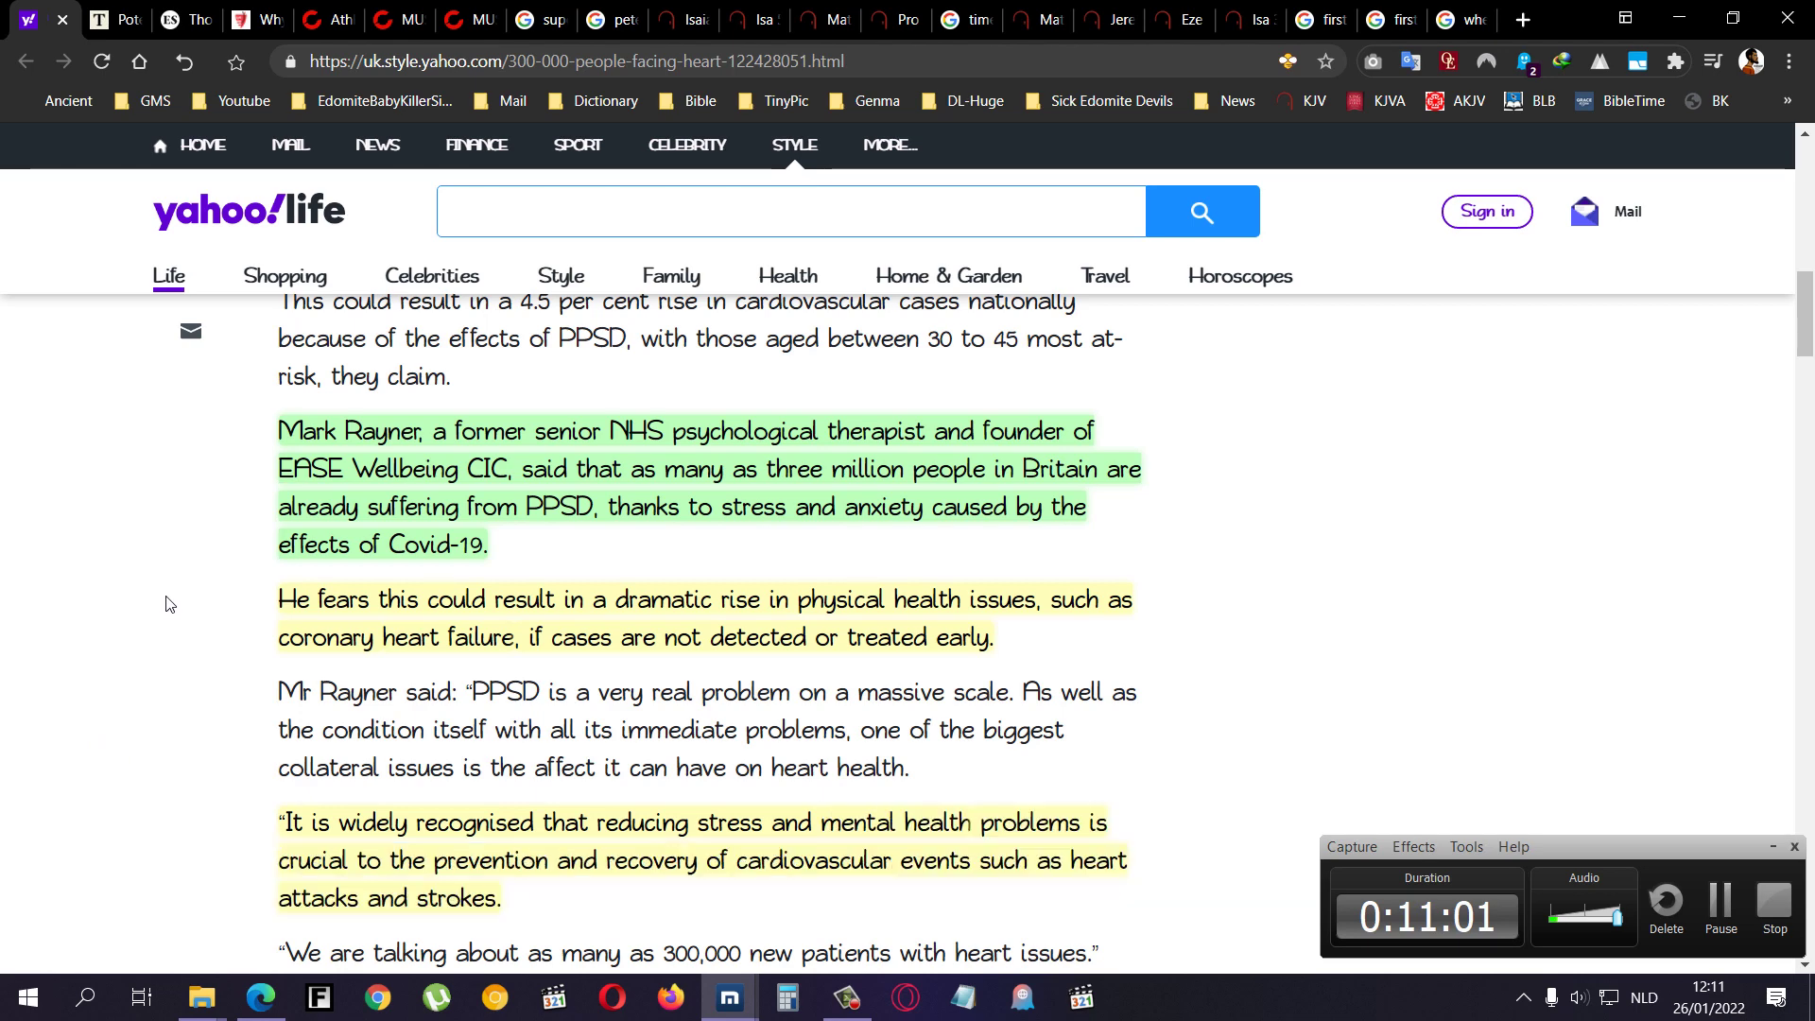
click(124, 29)
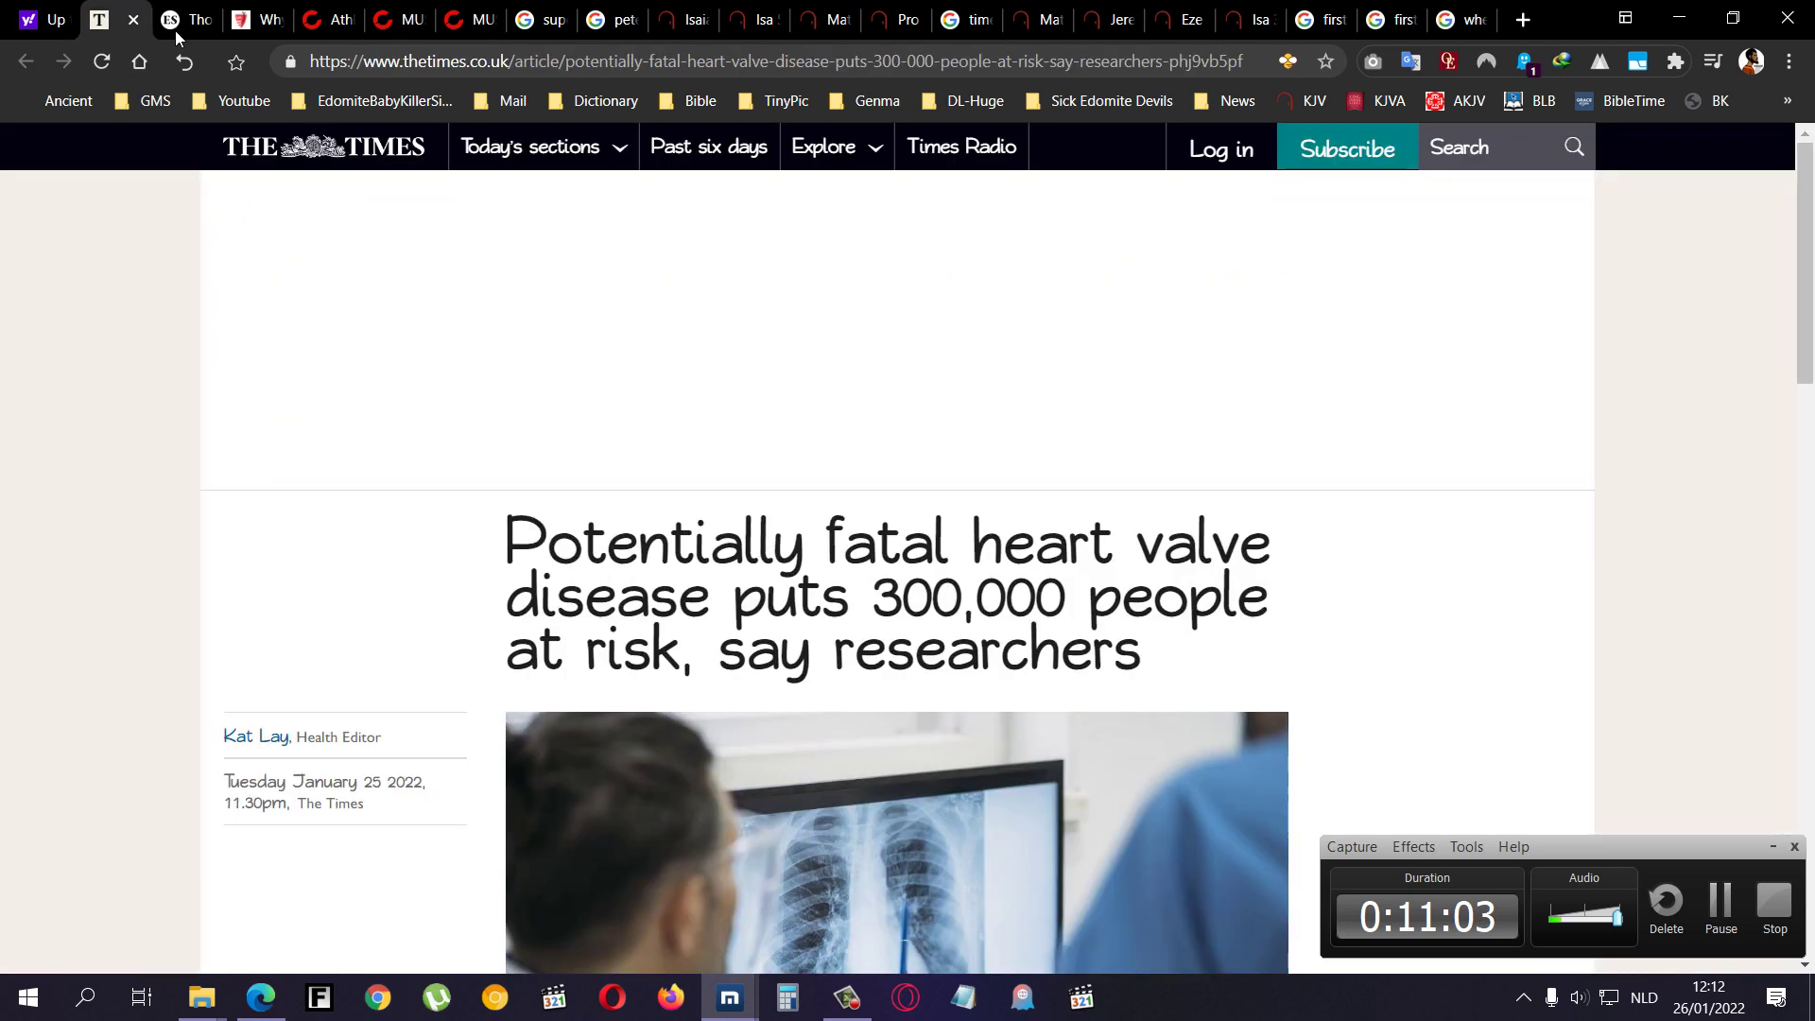
click(252, 25)
click(326, 32)
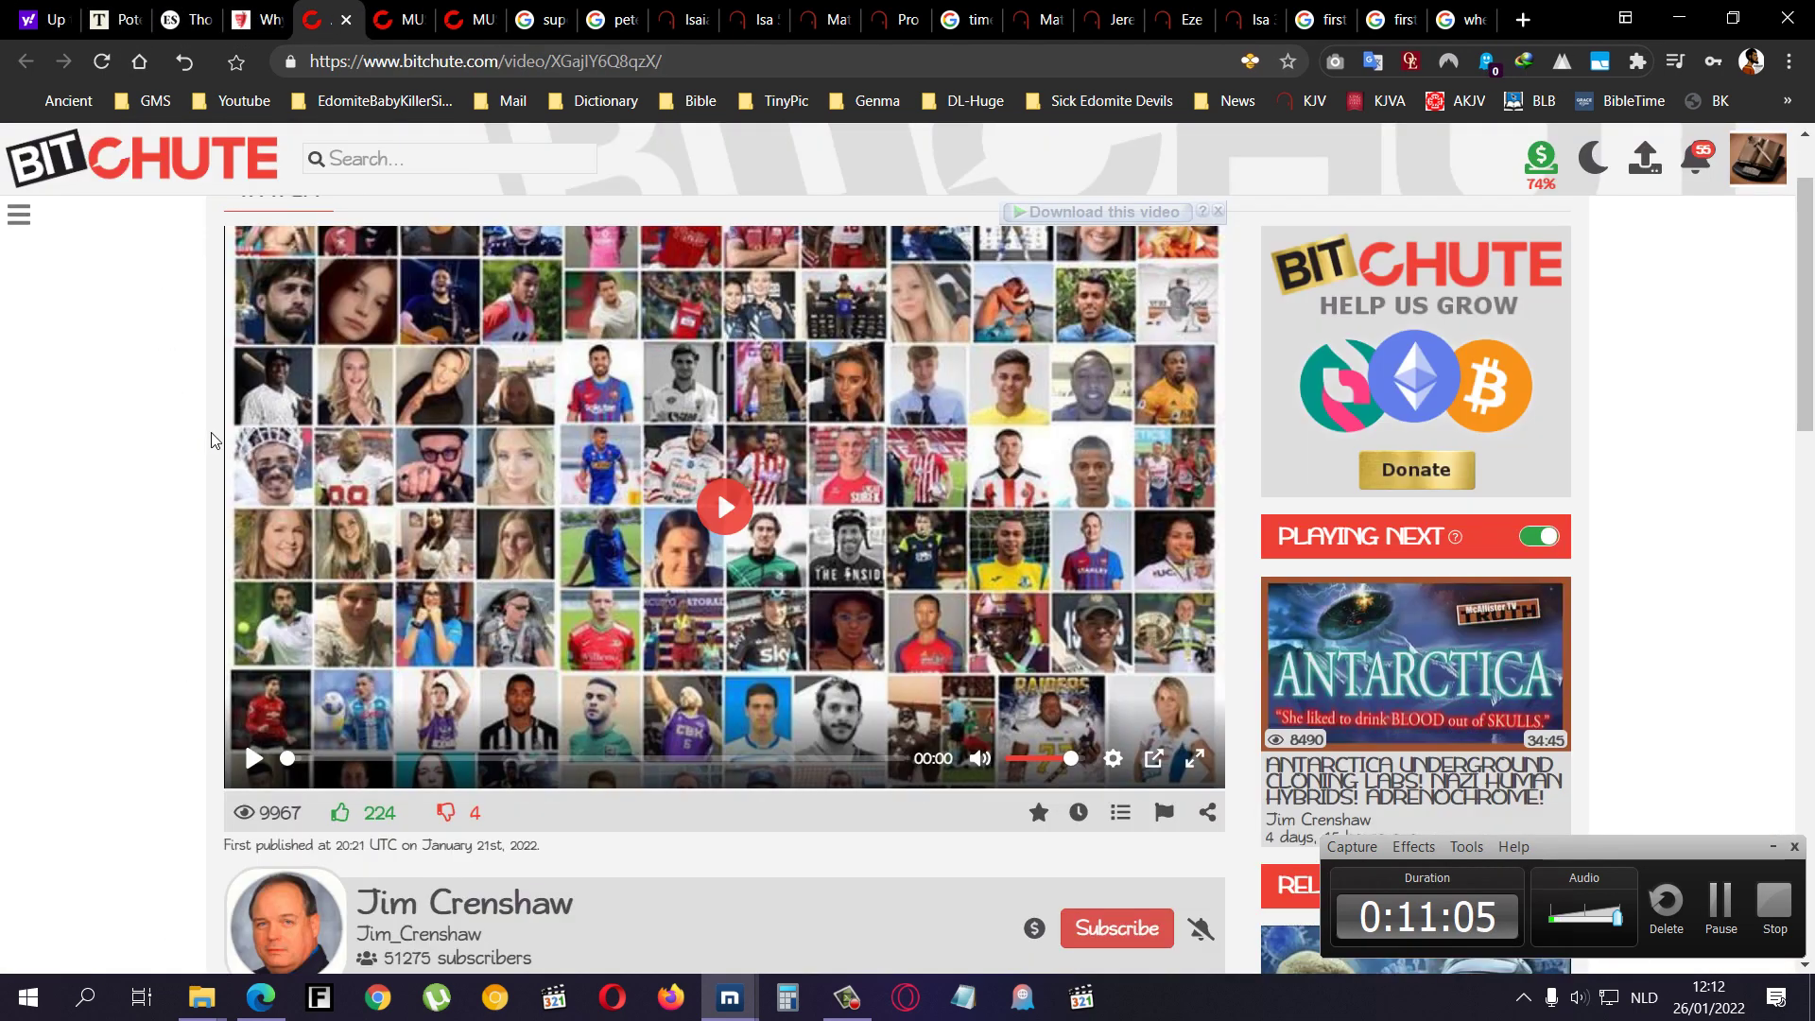
drag(623, 319, 449, 338)
drag(1192, 348, 1206, 334)
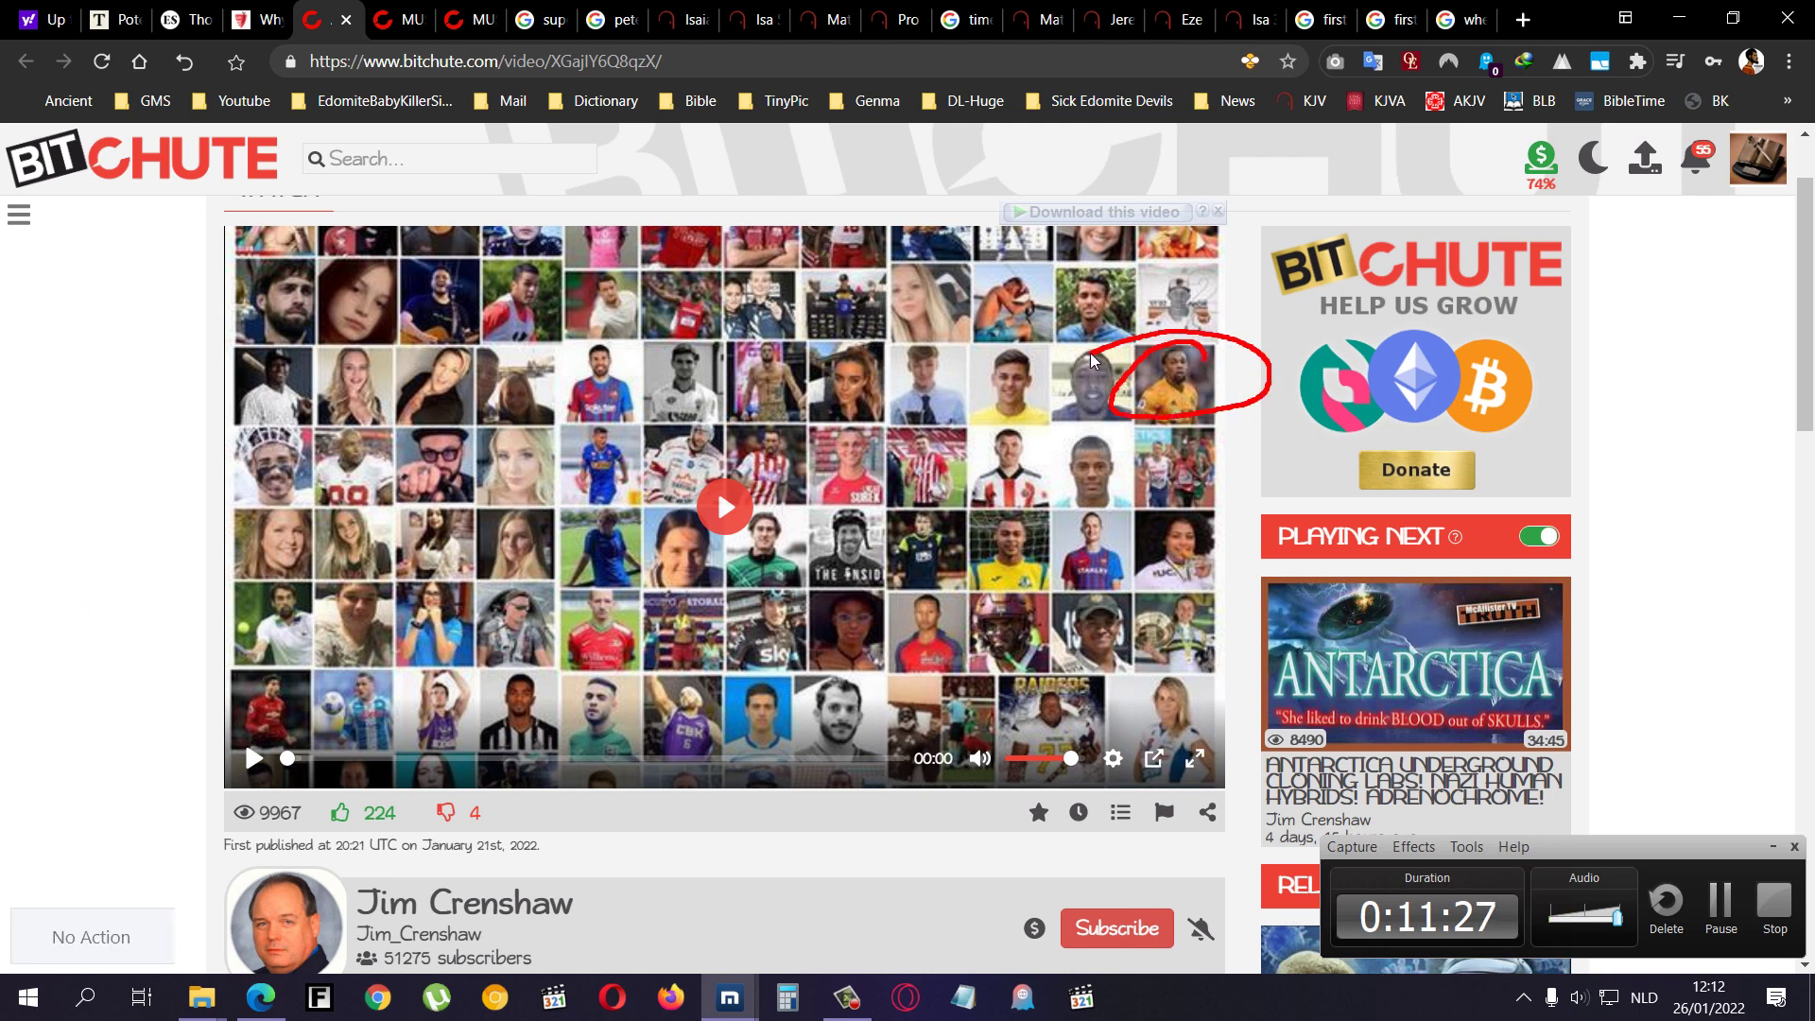
drag(1103, 678, 1069, 795)
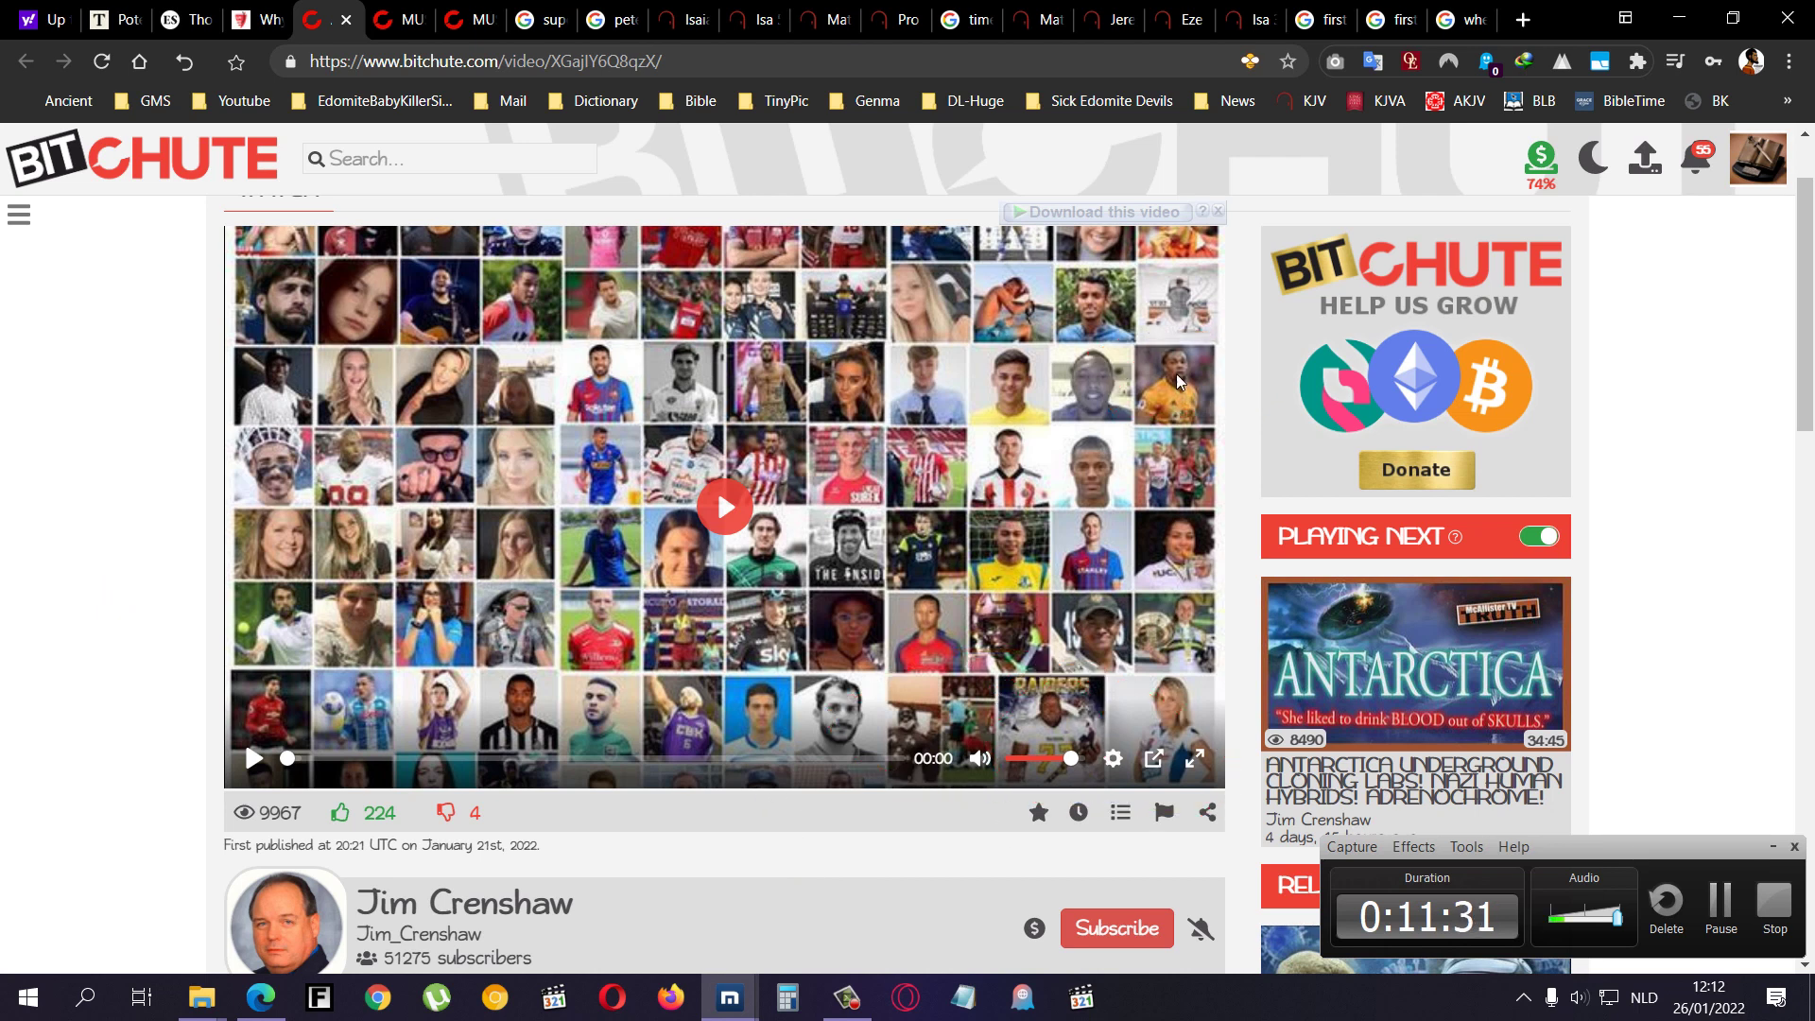
drag(1175, 371, 1197, 368)
drag(292, 335, 287, 323)
drag(564, 346, 505, 414)
drag(476, 451, 909, 461)
drag(157, 280, 1179, 294)
drag(533, 350, 456, 417)
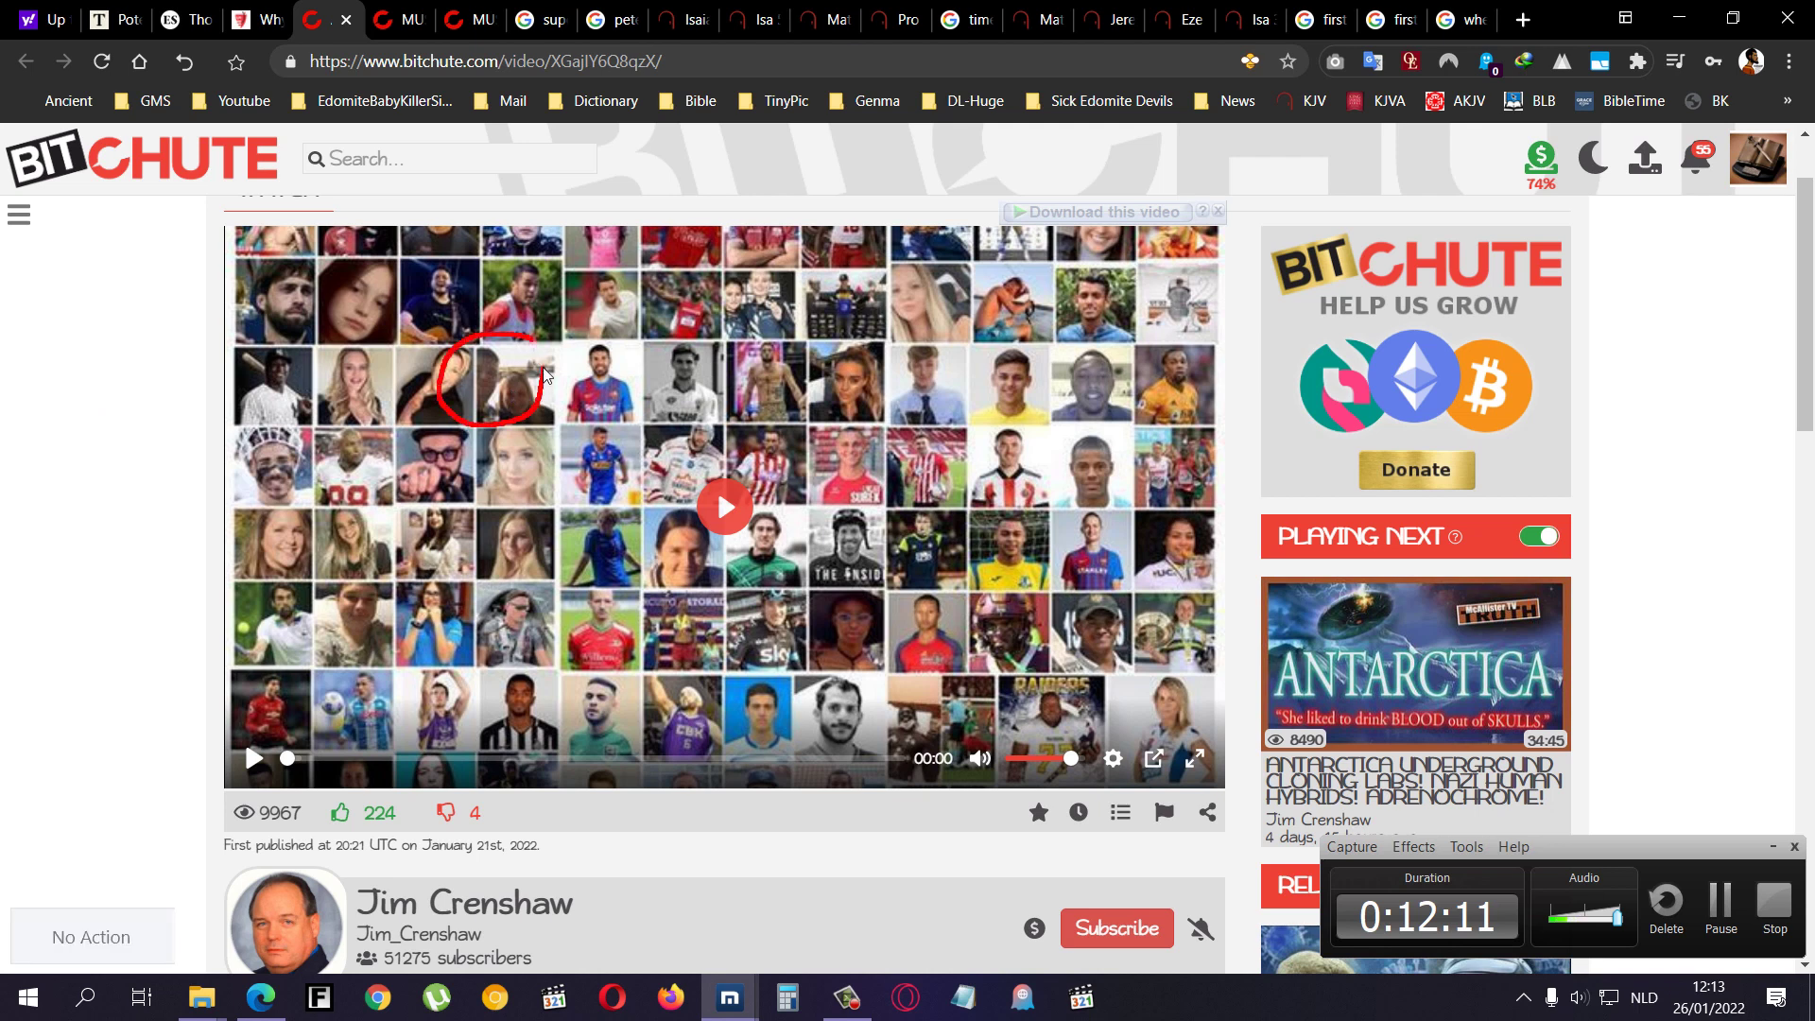
drag(539, 366, 529, 350)
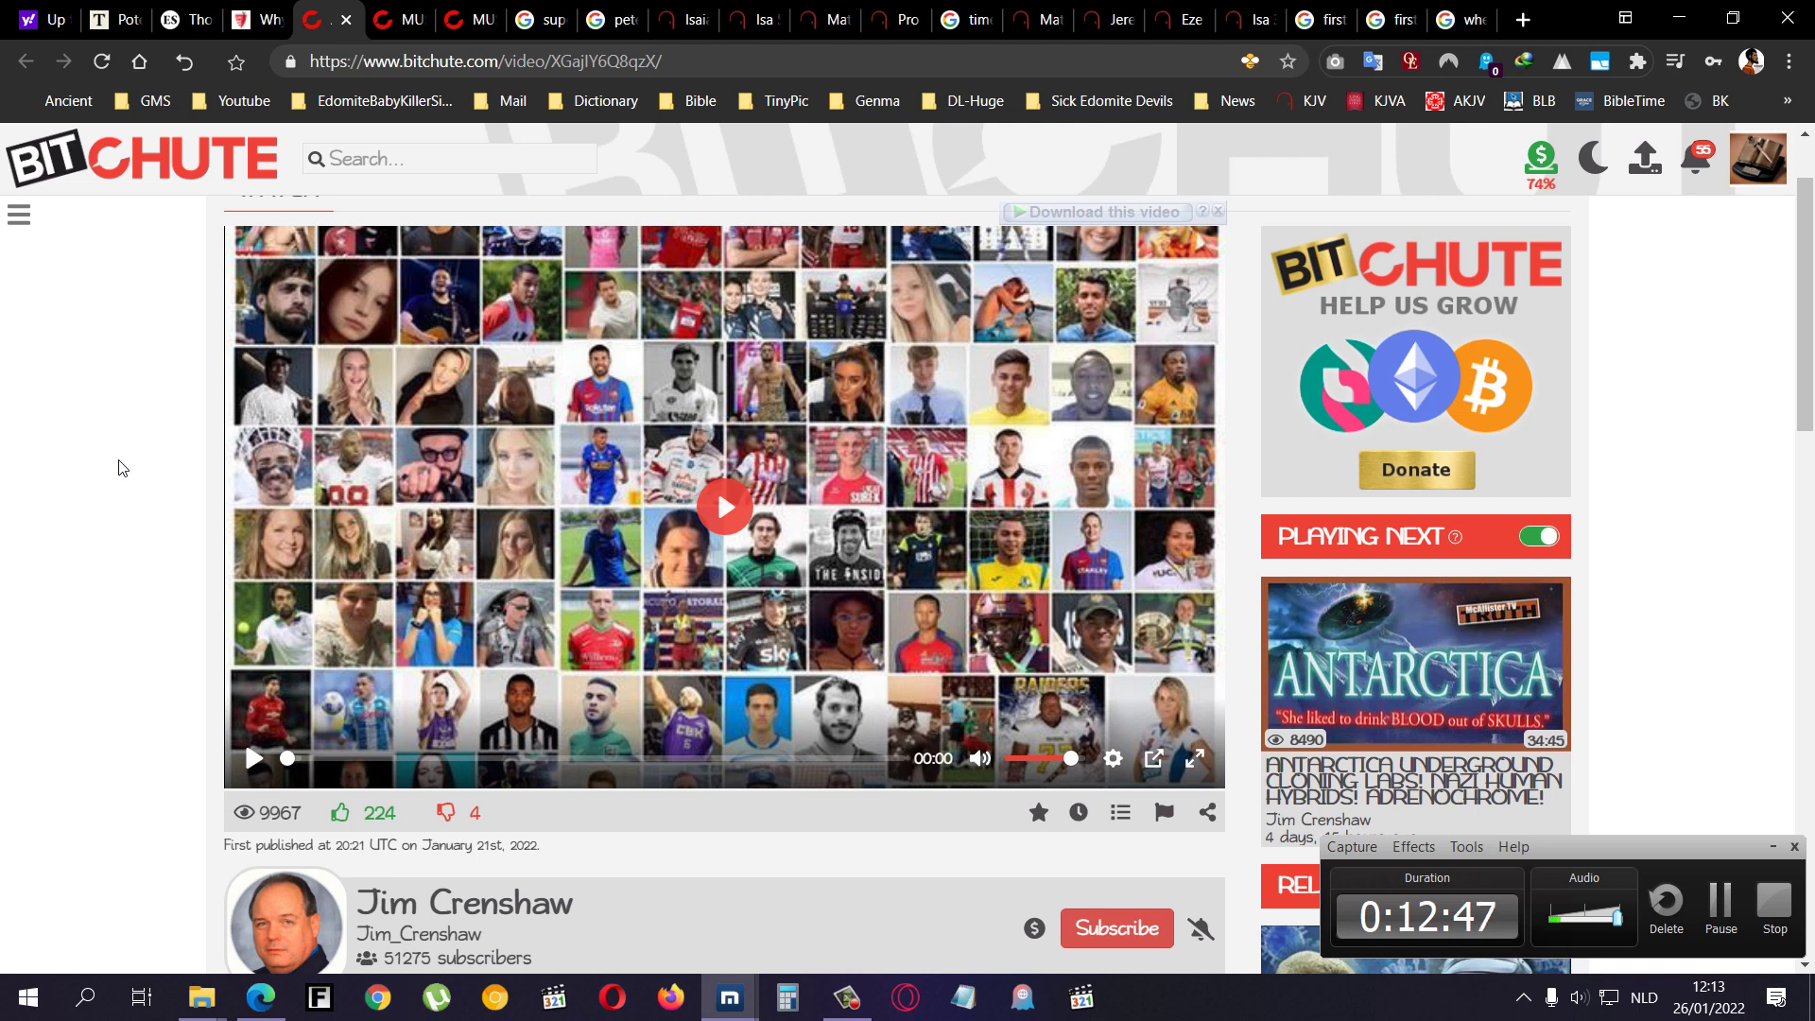
mouse_move(380, 285)
mouse_down()
mouse_move(1248, 595)
mouse_move(309, 380)
mouse_up()
key(Escape)
- Mark The Times heart-valve article's 300,000-at-risk paragraph and its Continue reading paywall block
click(107, 28)
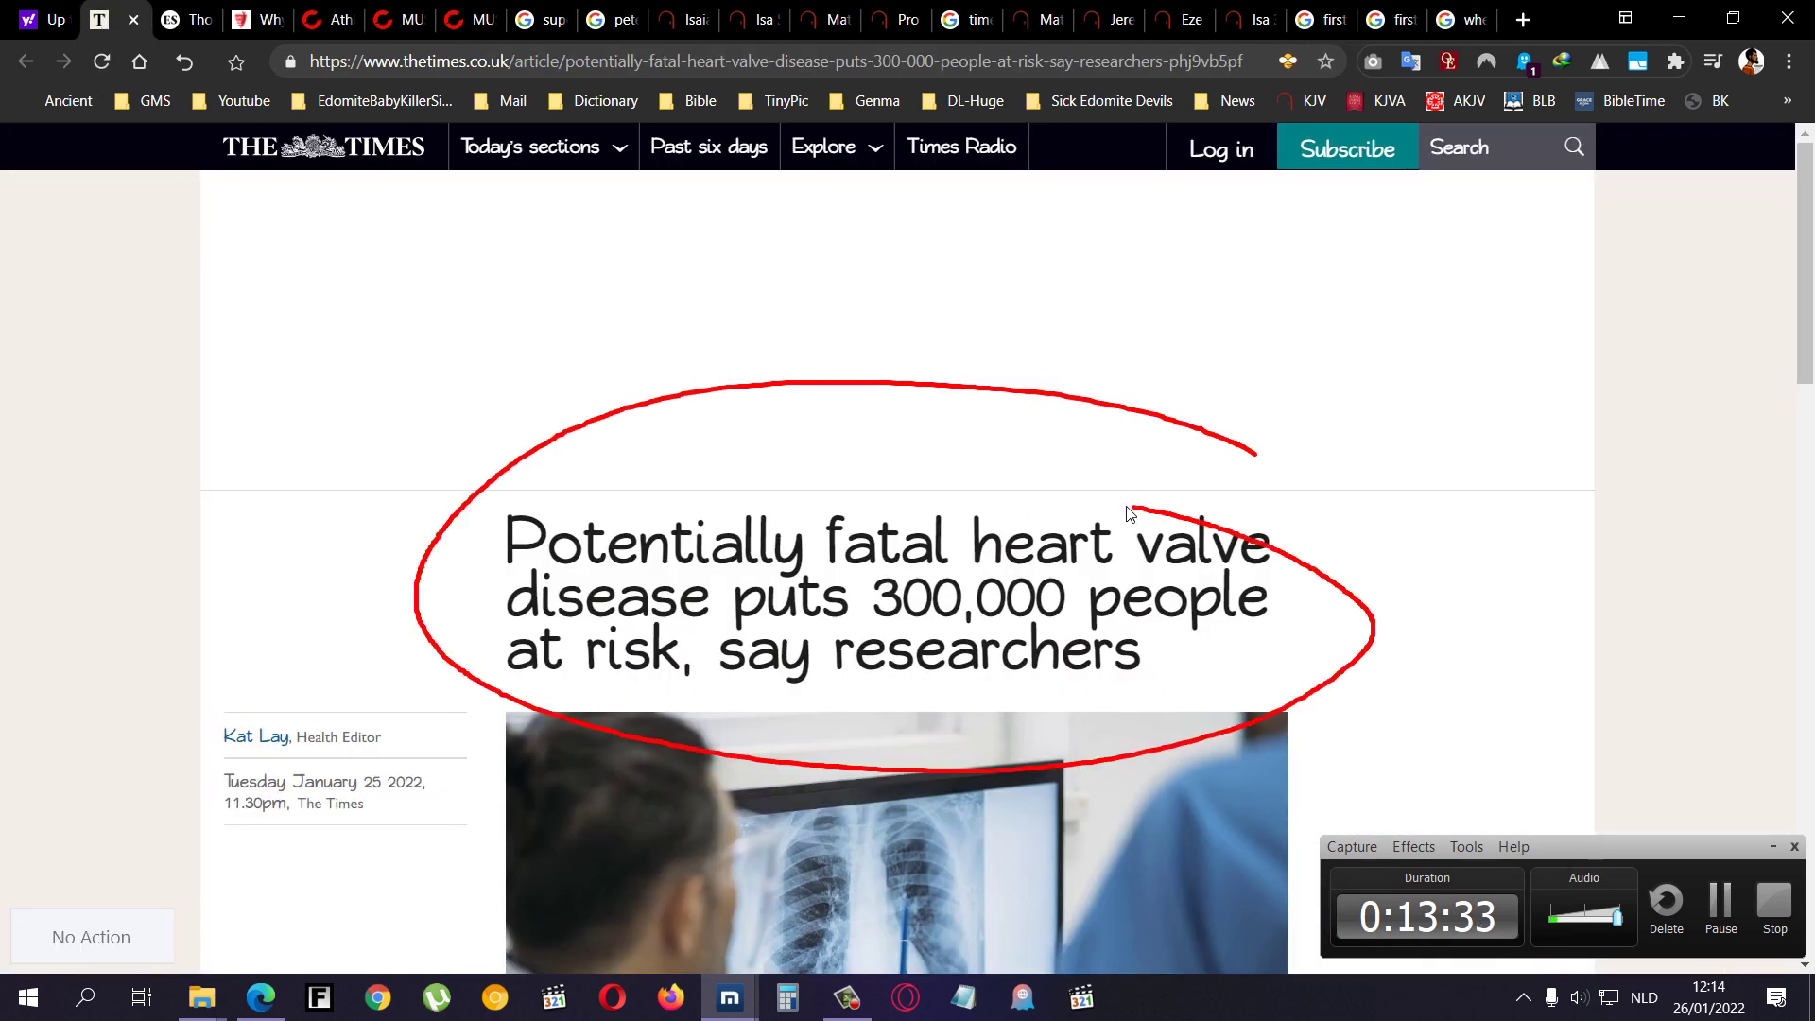
scroll(630, 540, down, 3)
scroll(619, 567, down, 2)
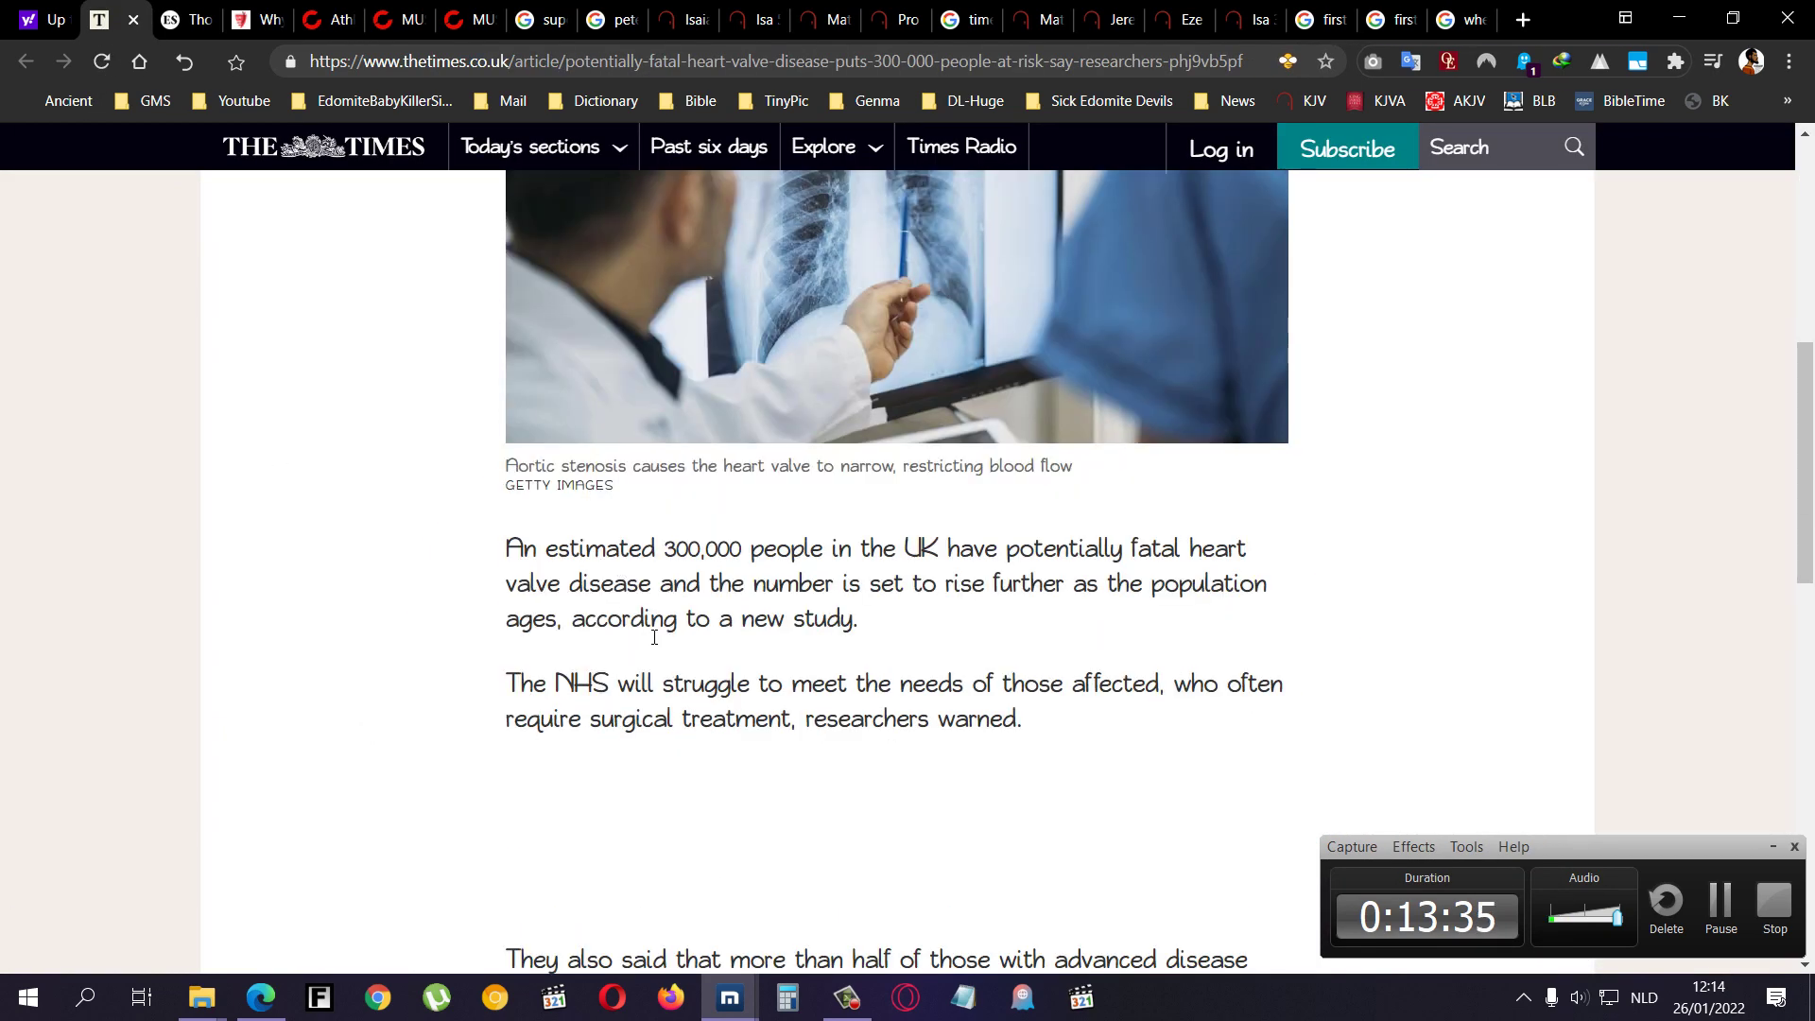
mouse_move(506, 551)
mouse_down()
mouse_move(891, 583)
mouse_move(903, 626)
mouse_up()
scroll(796, 716, down, 3)
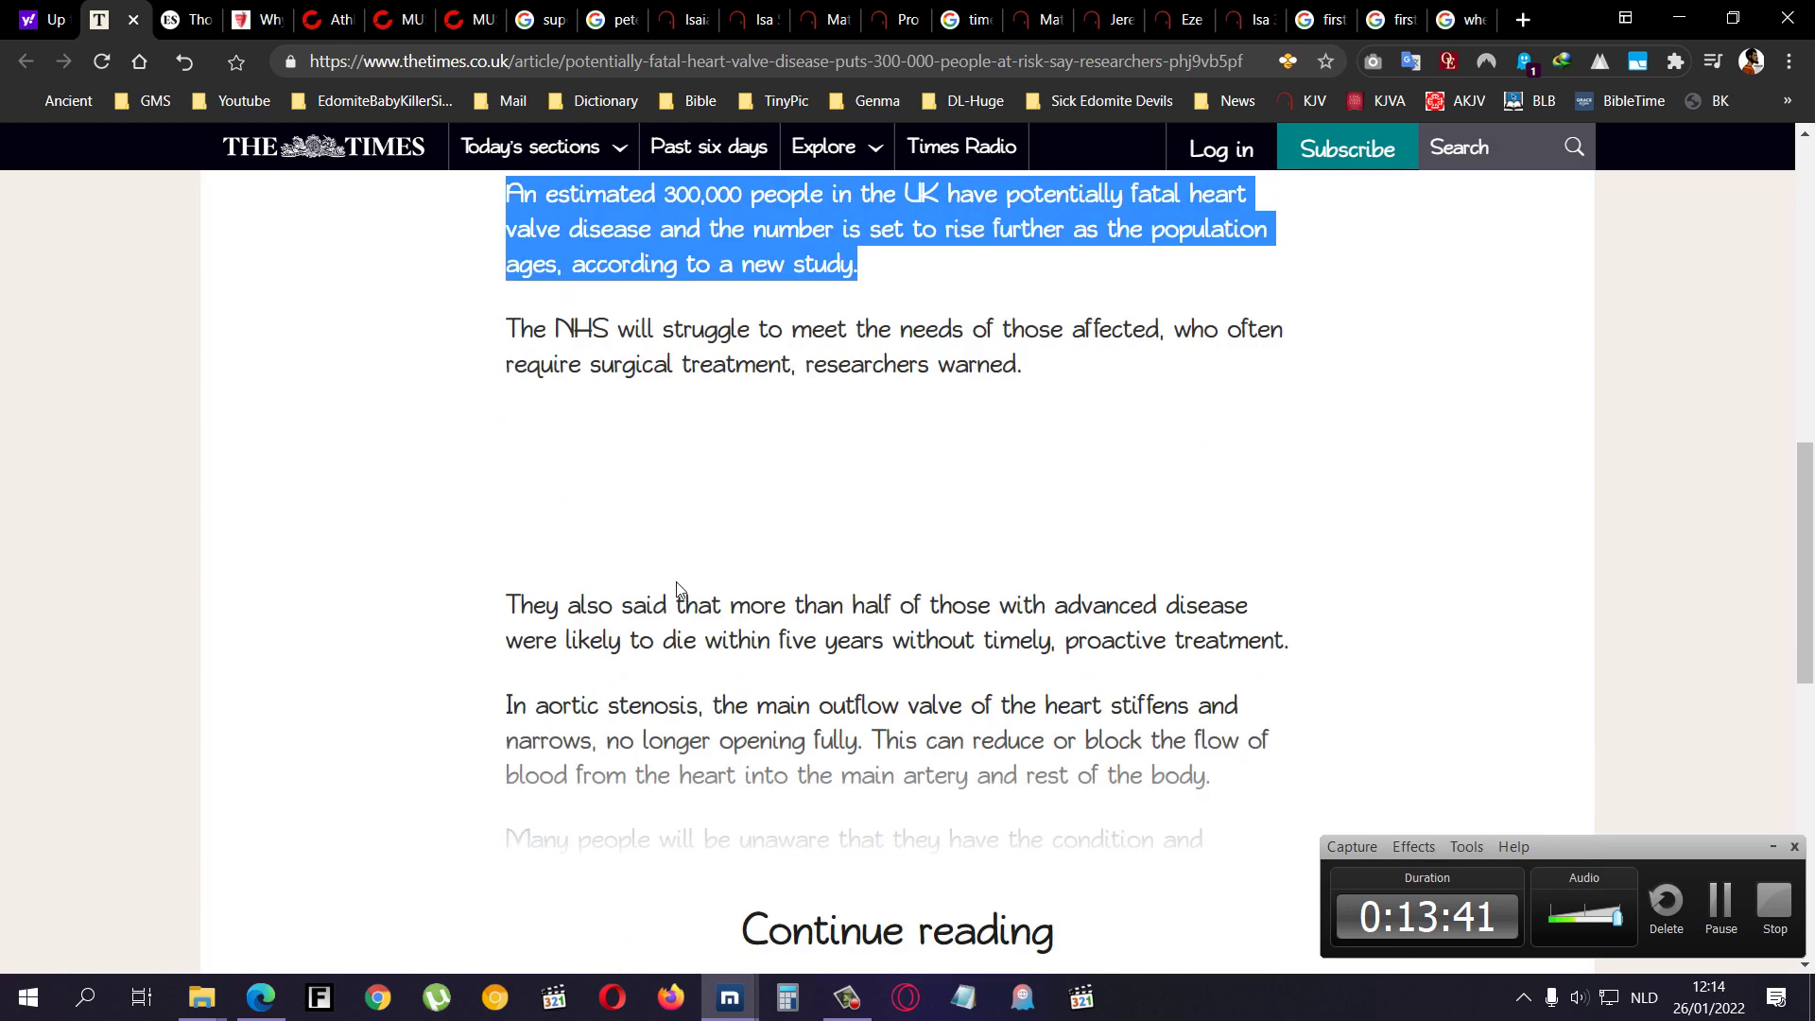
scroll(677, 577, down, 2)
scroll(648, 718, down, 1)
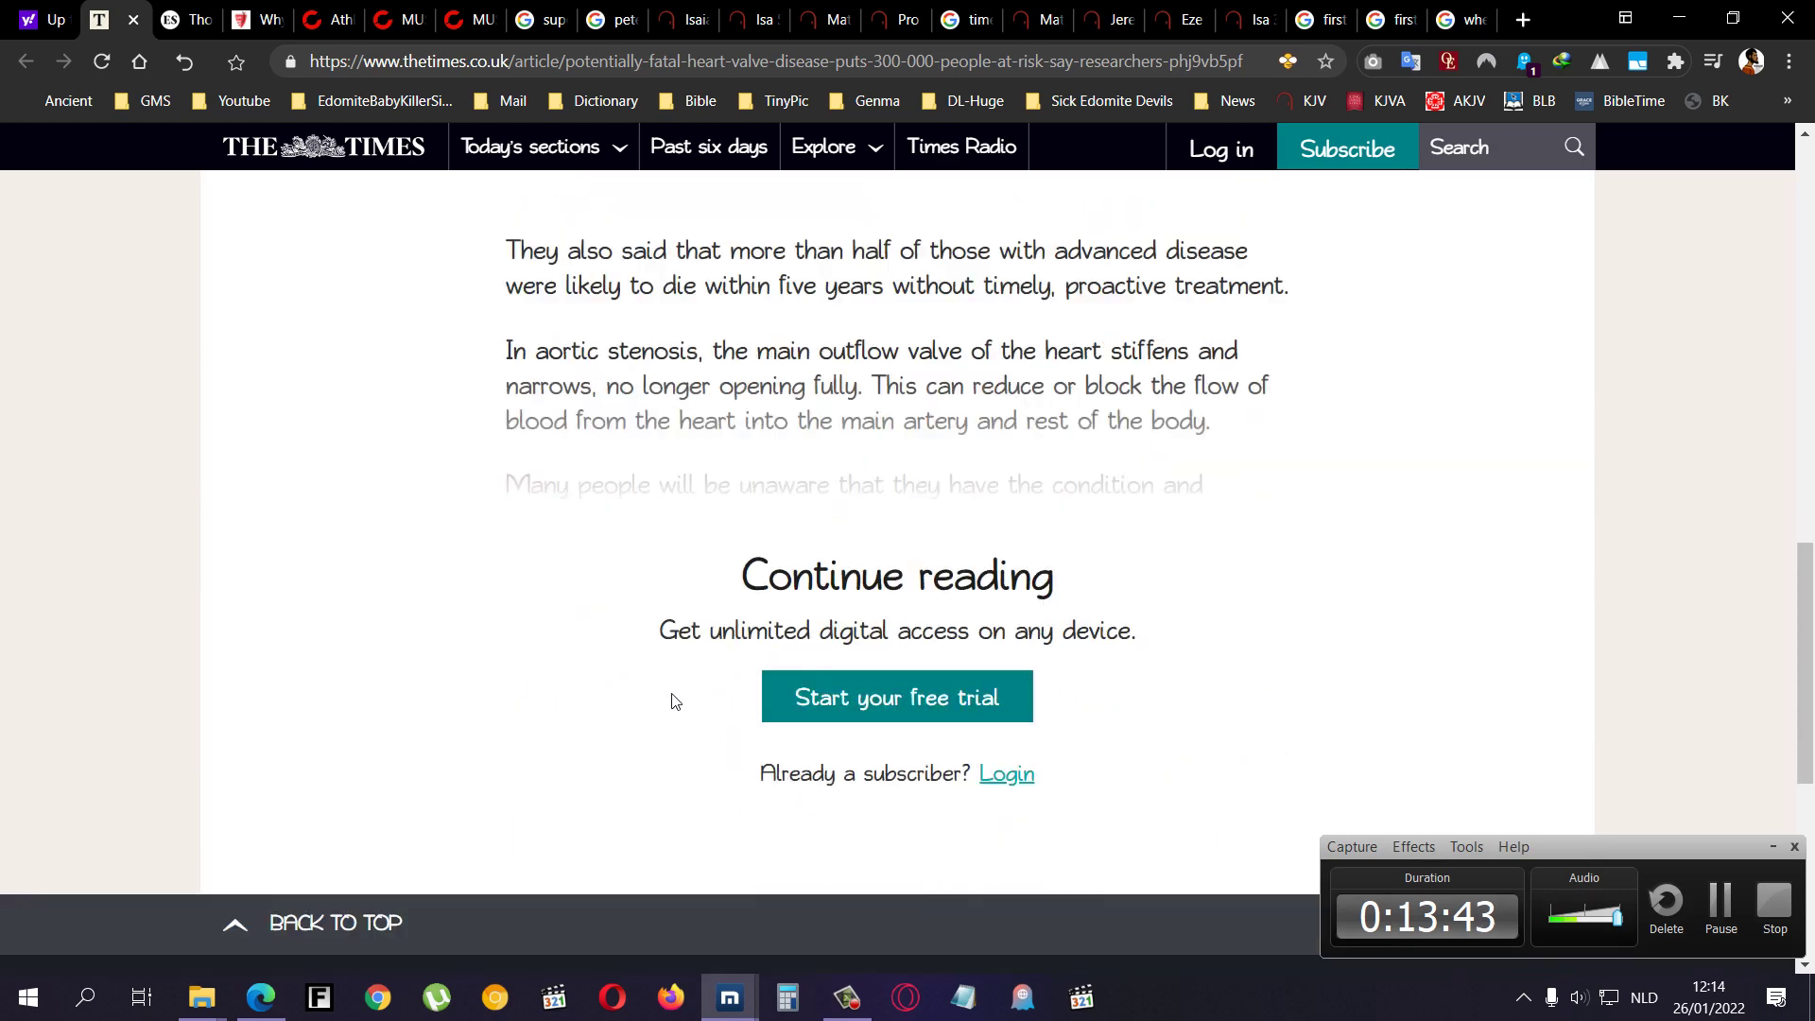
drag(1035, 553, 638, 487)
drag(964, 536, 617, 516)
scroll(561, 591, up, 3)
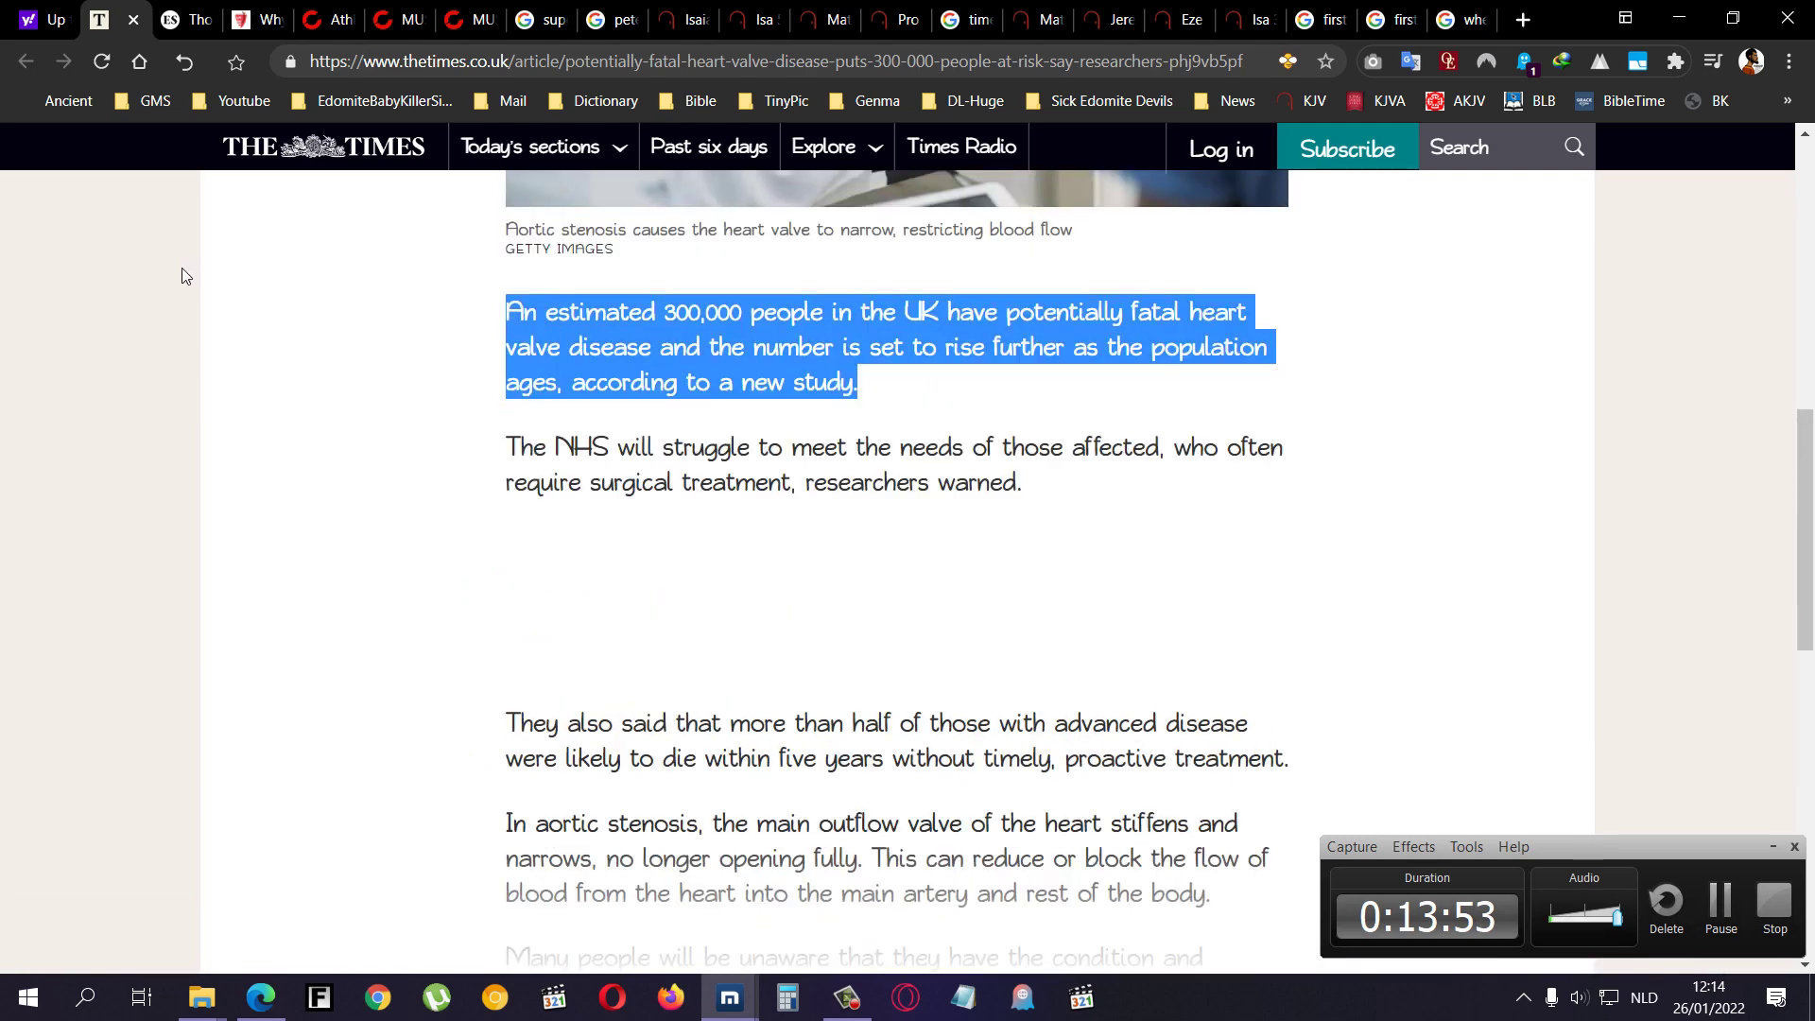
click(185, 23)
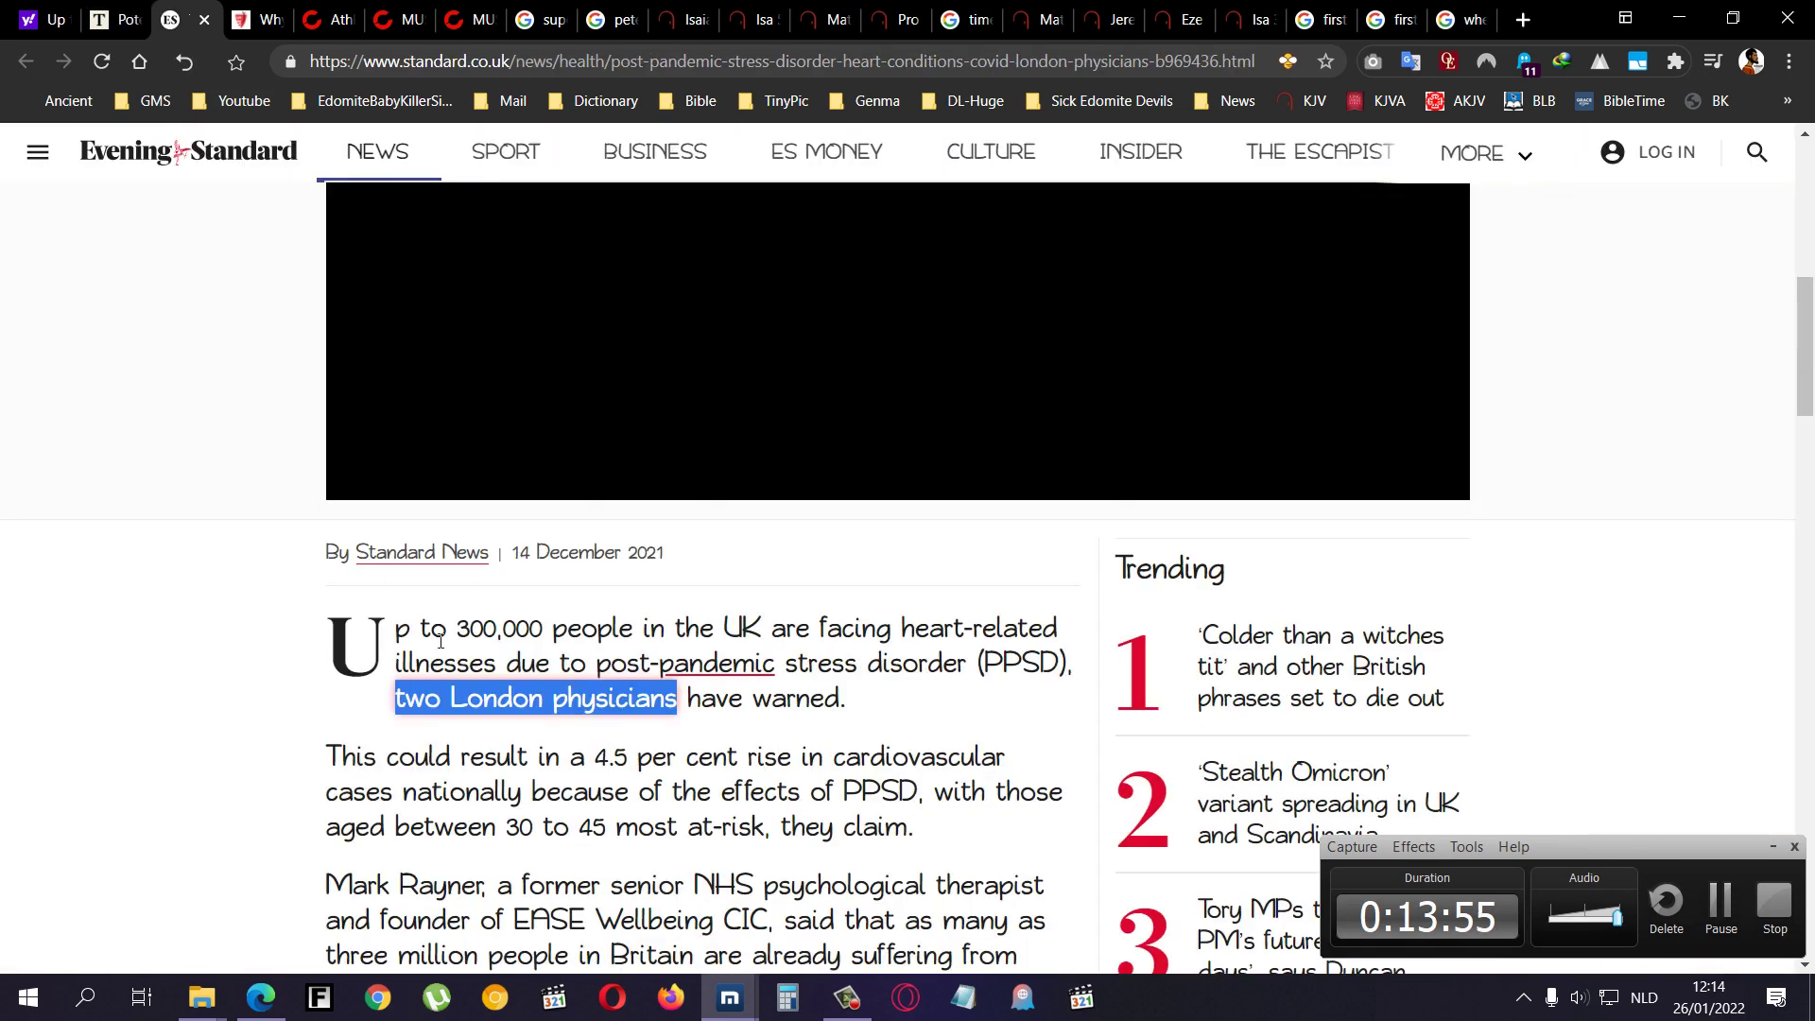
- Circle 'two London physicians' and highlight the rising heart-problems paragraphs in yellow
mouse_move(442, 632)
mouse_down()
mouse_move(390, 646)
mouse_move(1058, 612)
mouse_up()
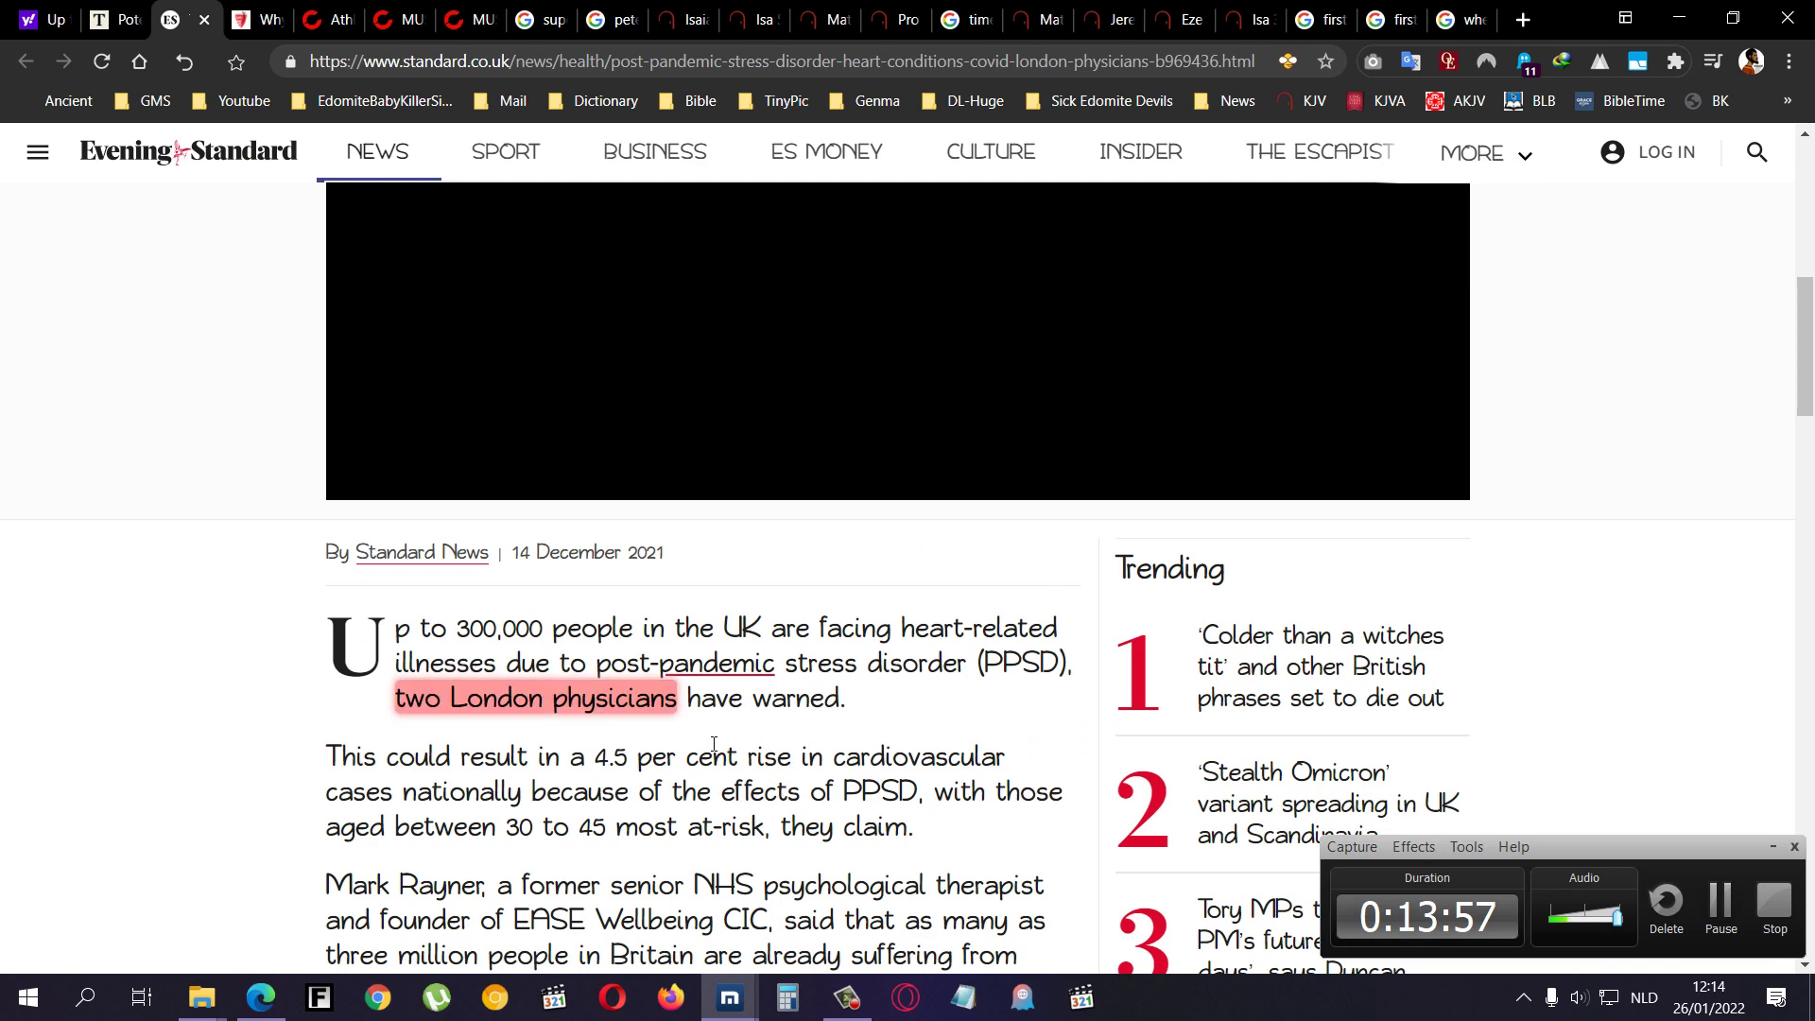
scroll(703, 737, down, 2)
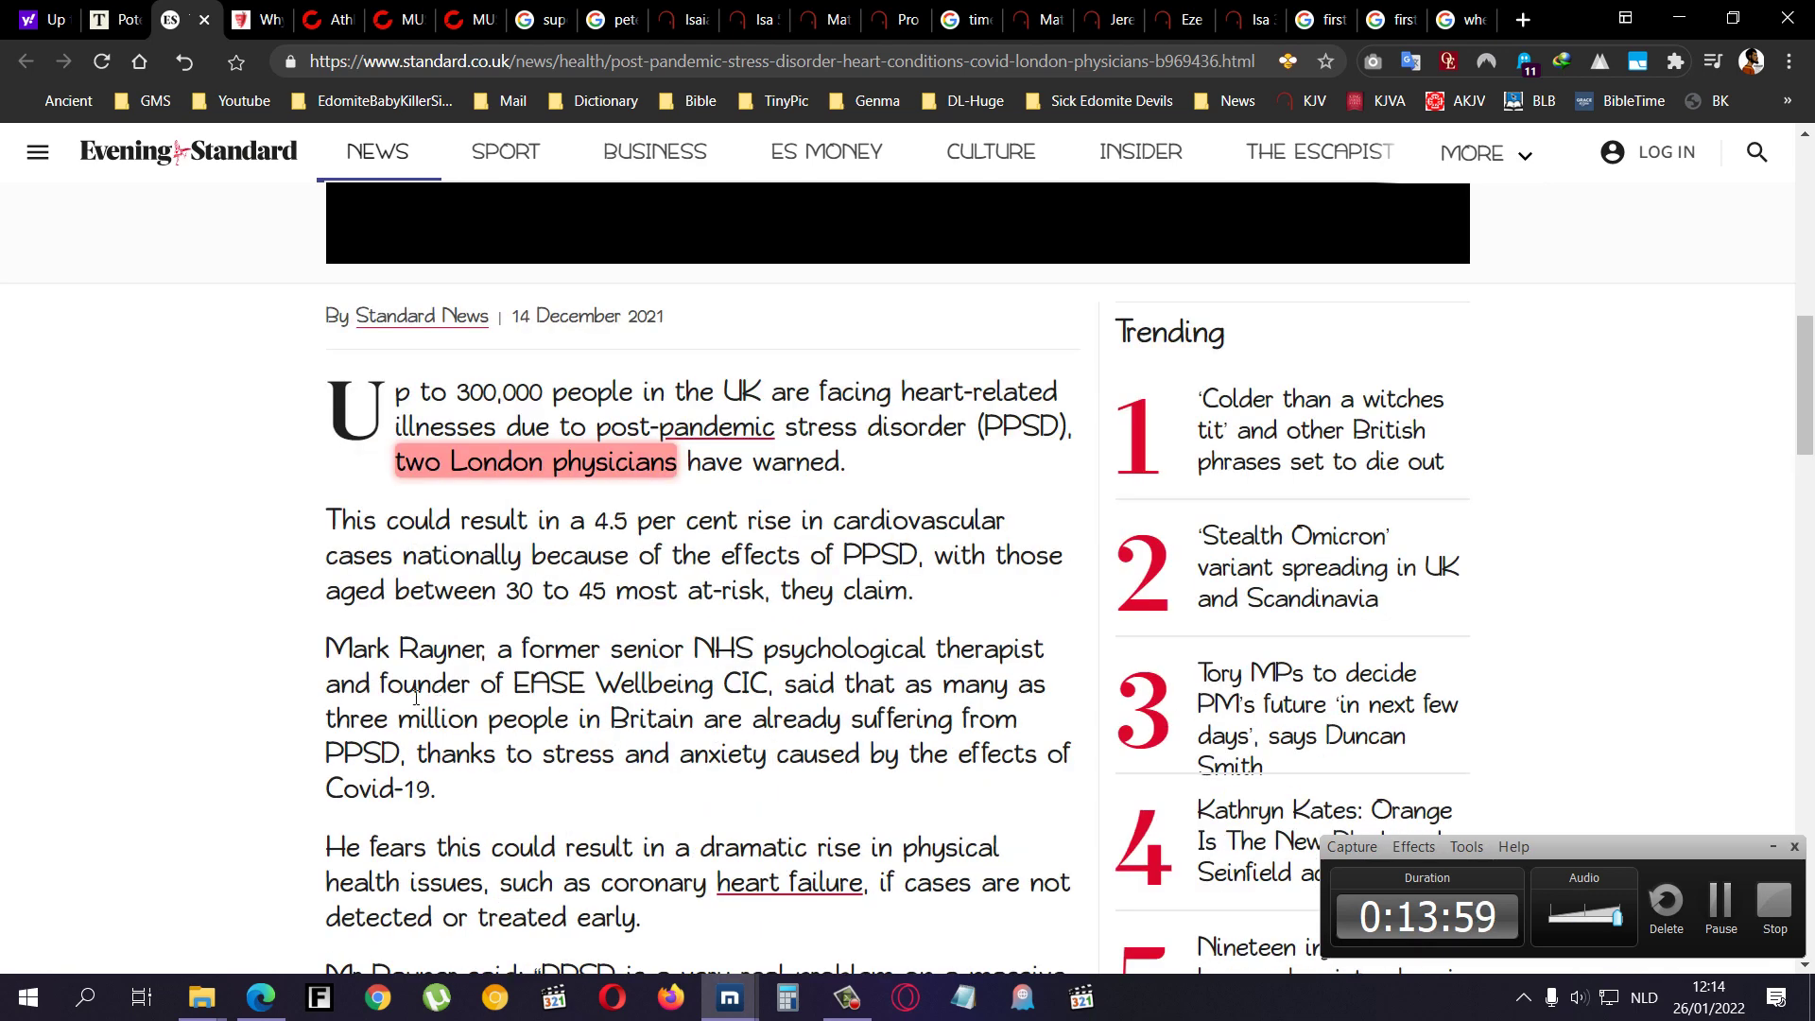
drag(330, 650, 763, 783)
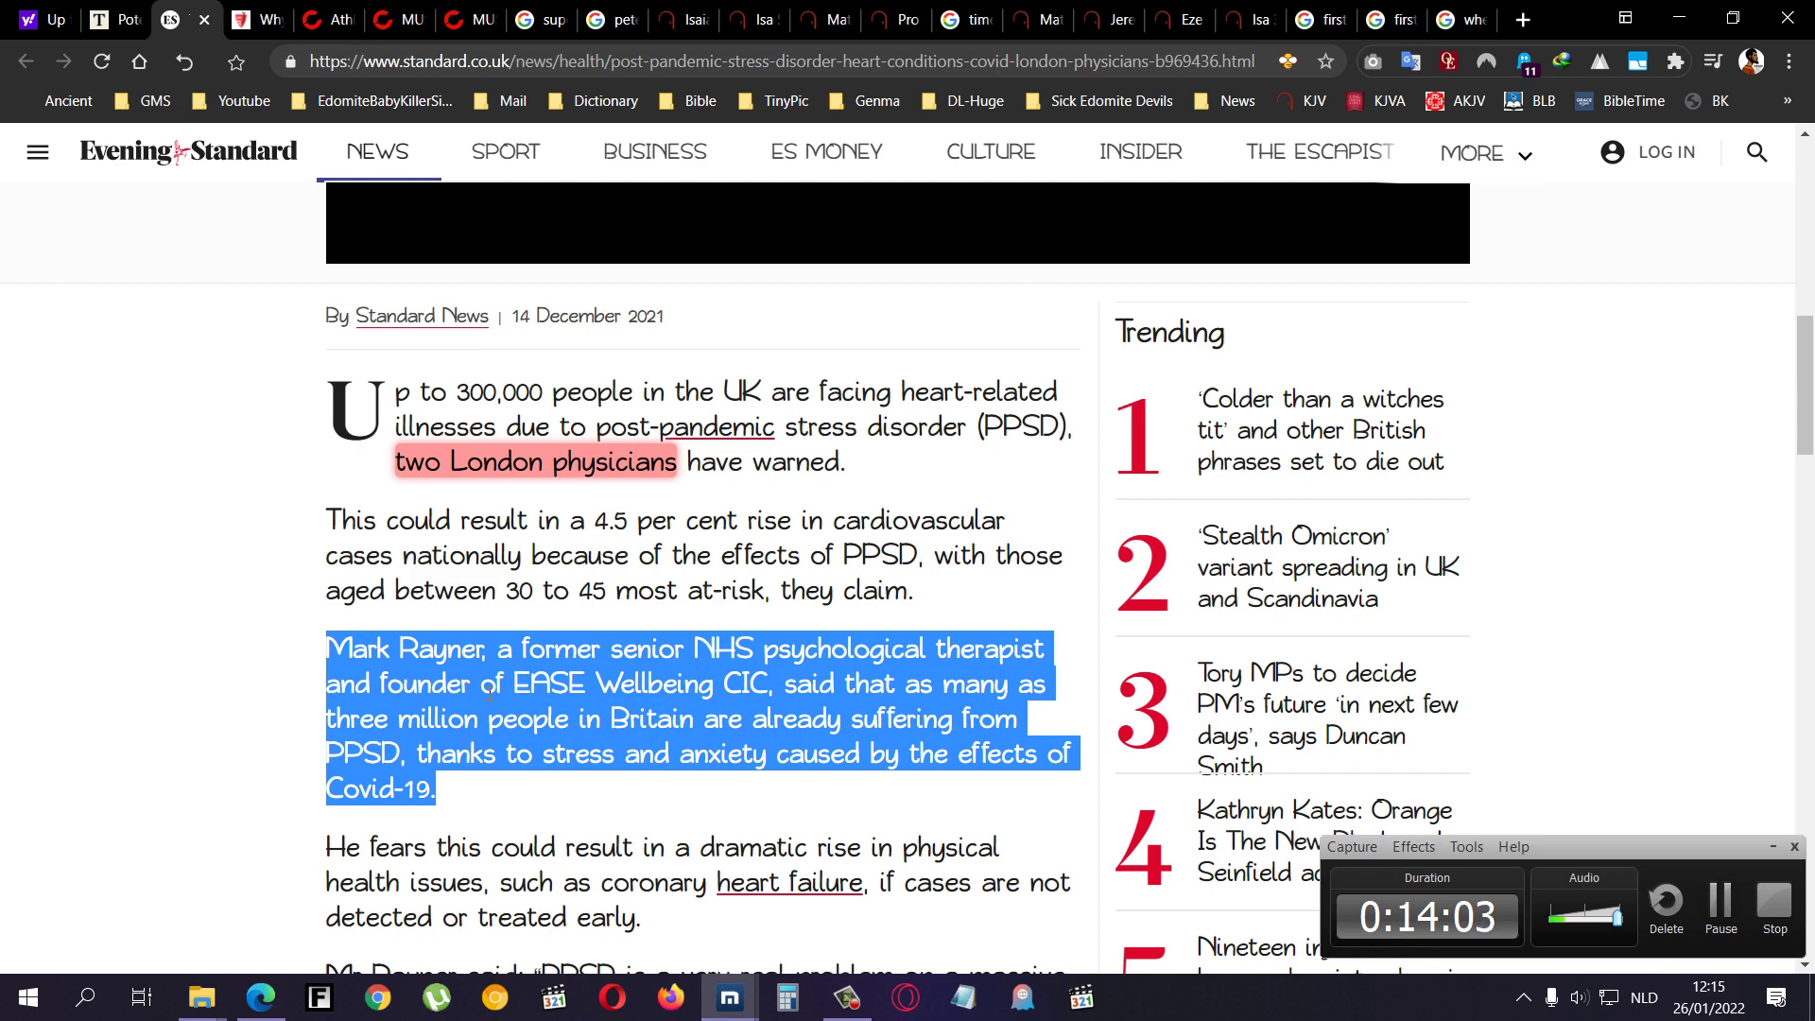
scroll(490, 686, down, 2)
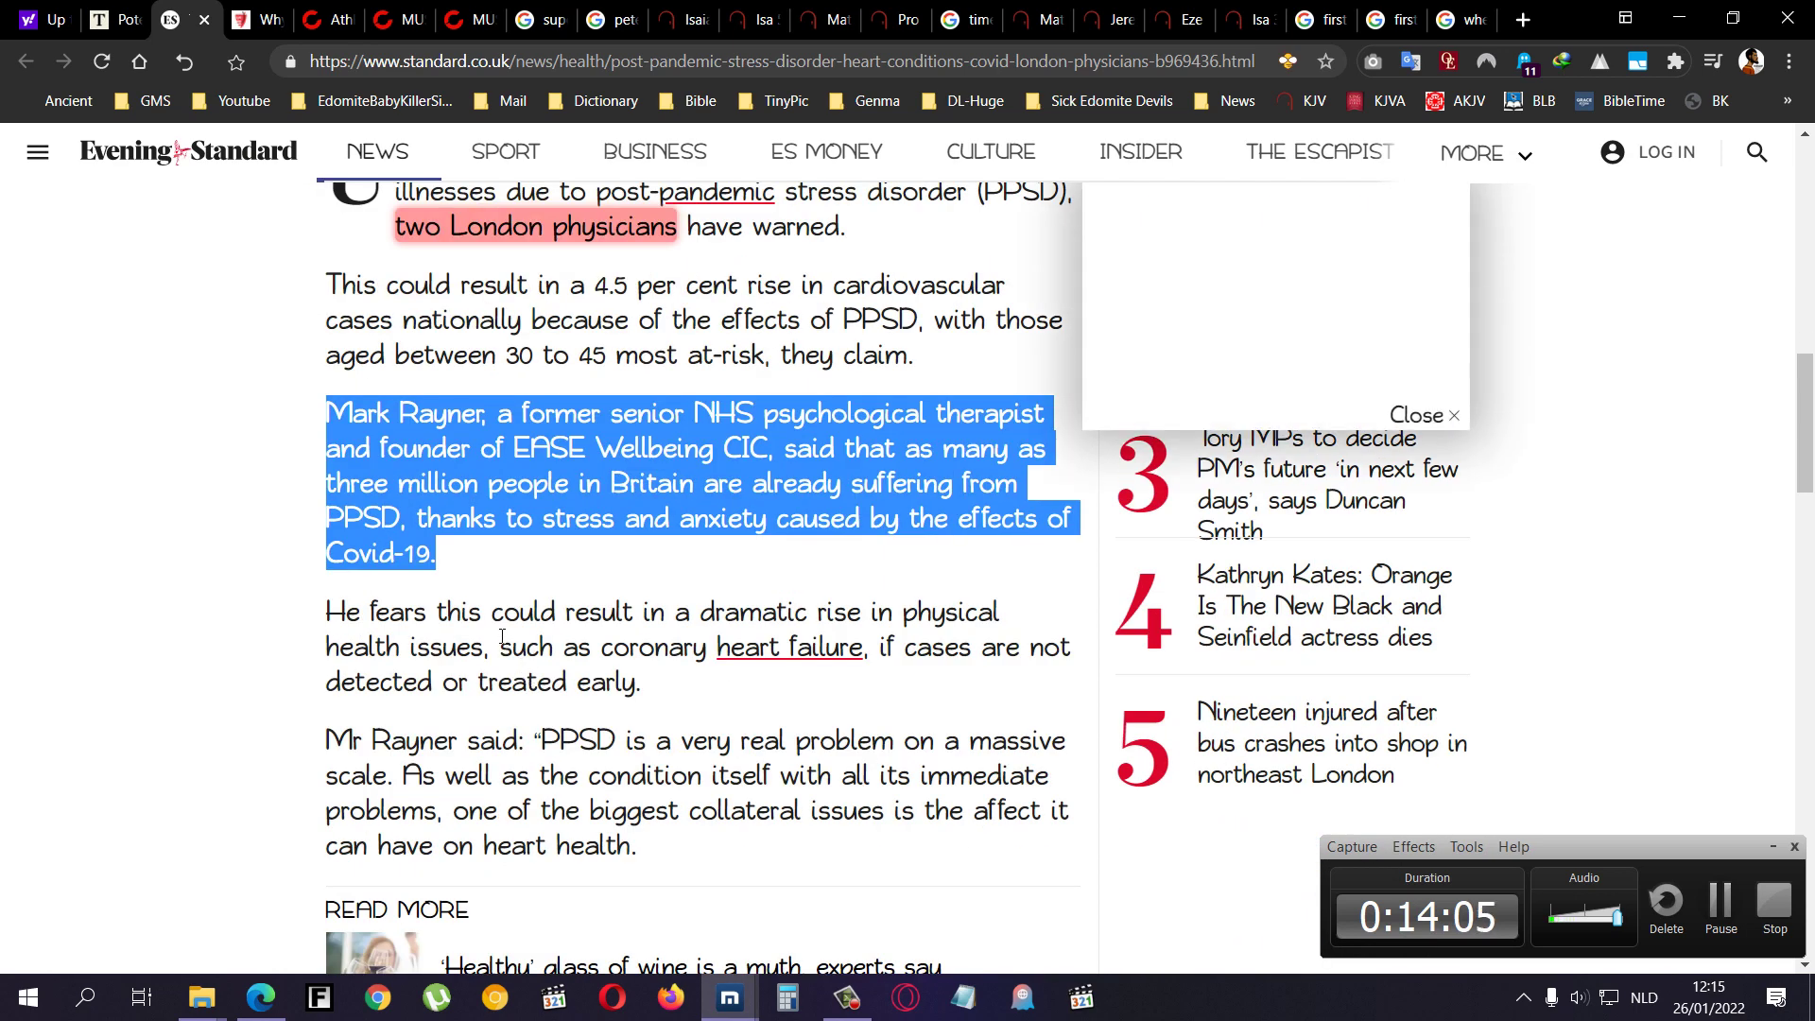
click(661, 692)
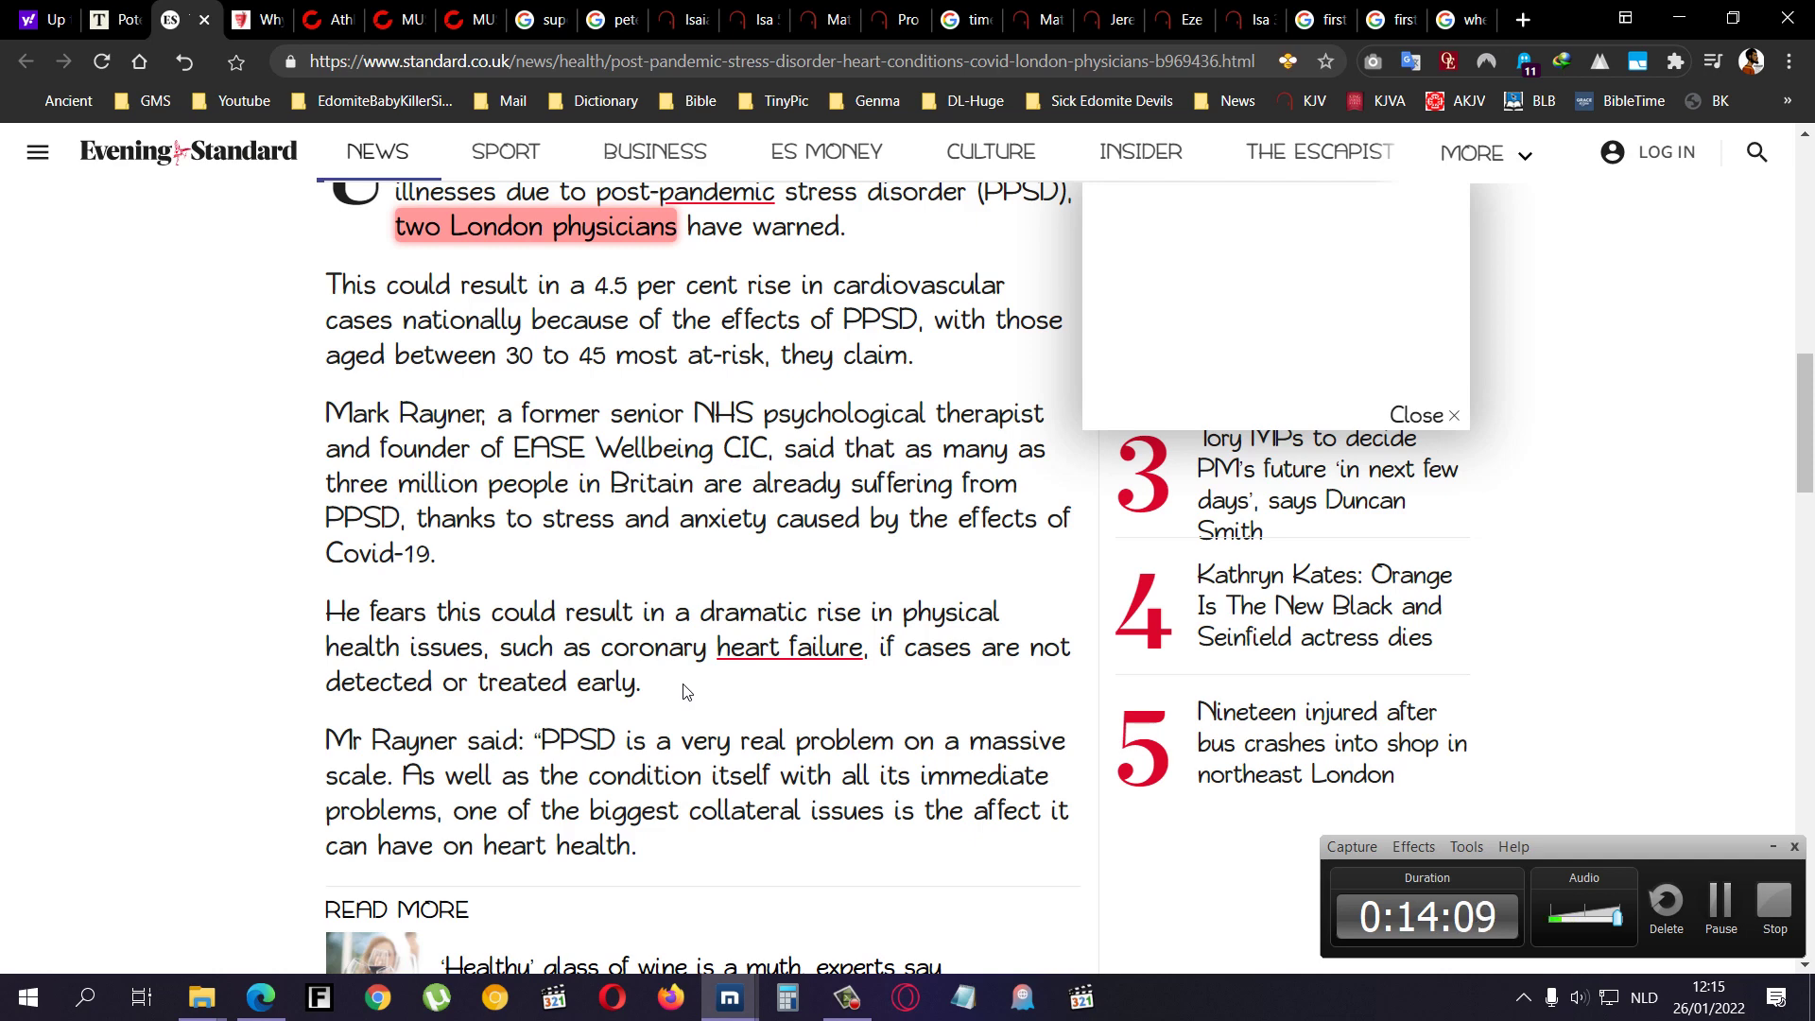
mouse_move(683, 690)
mouse_down()
mouse_move(327, 408)
mouse_move(325, 285)
mouse_up()
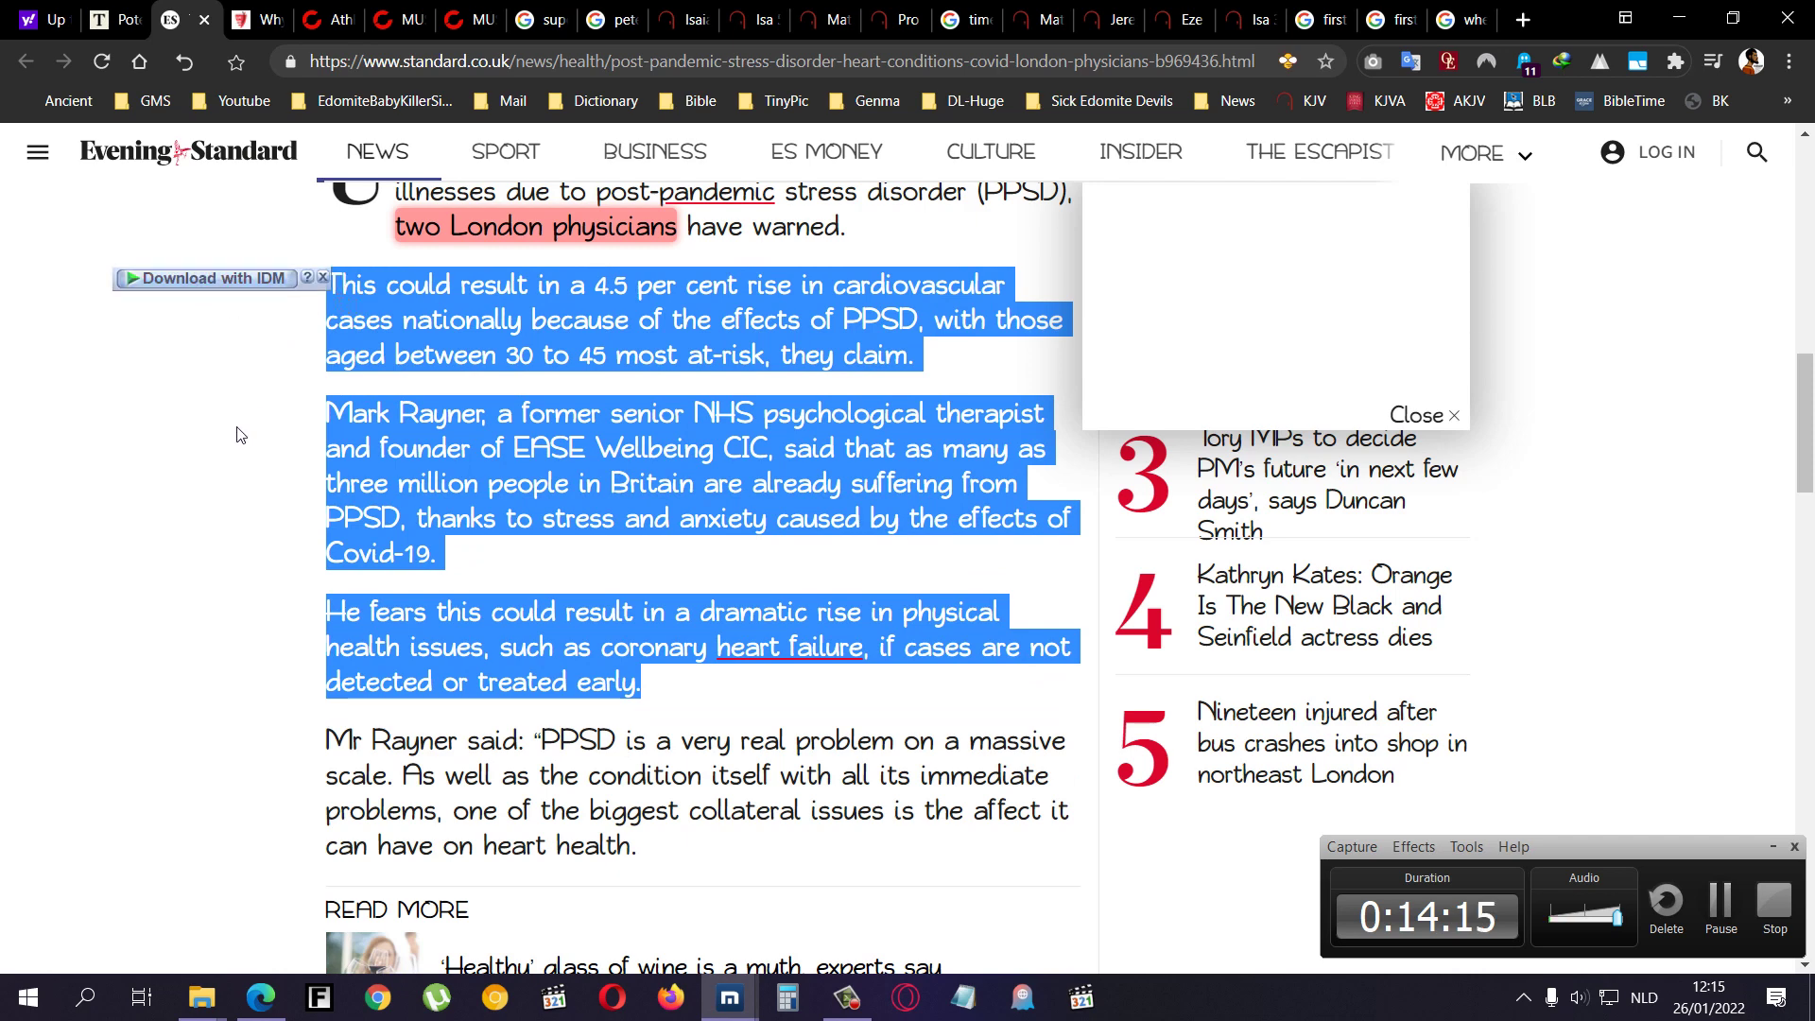
key(alt+h)
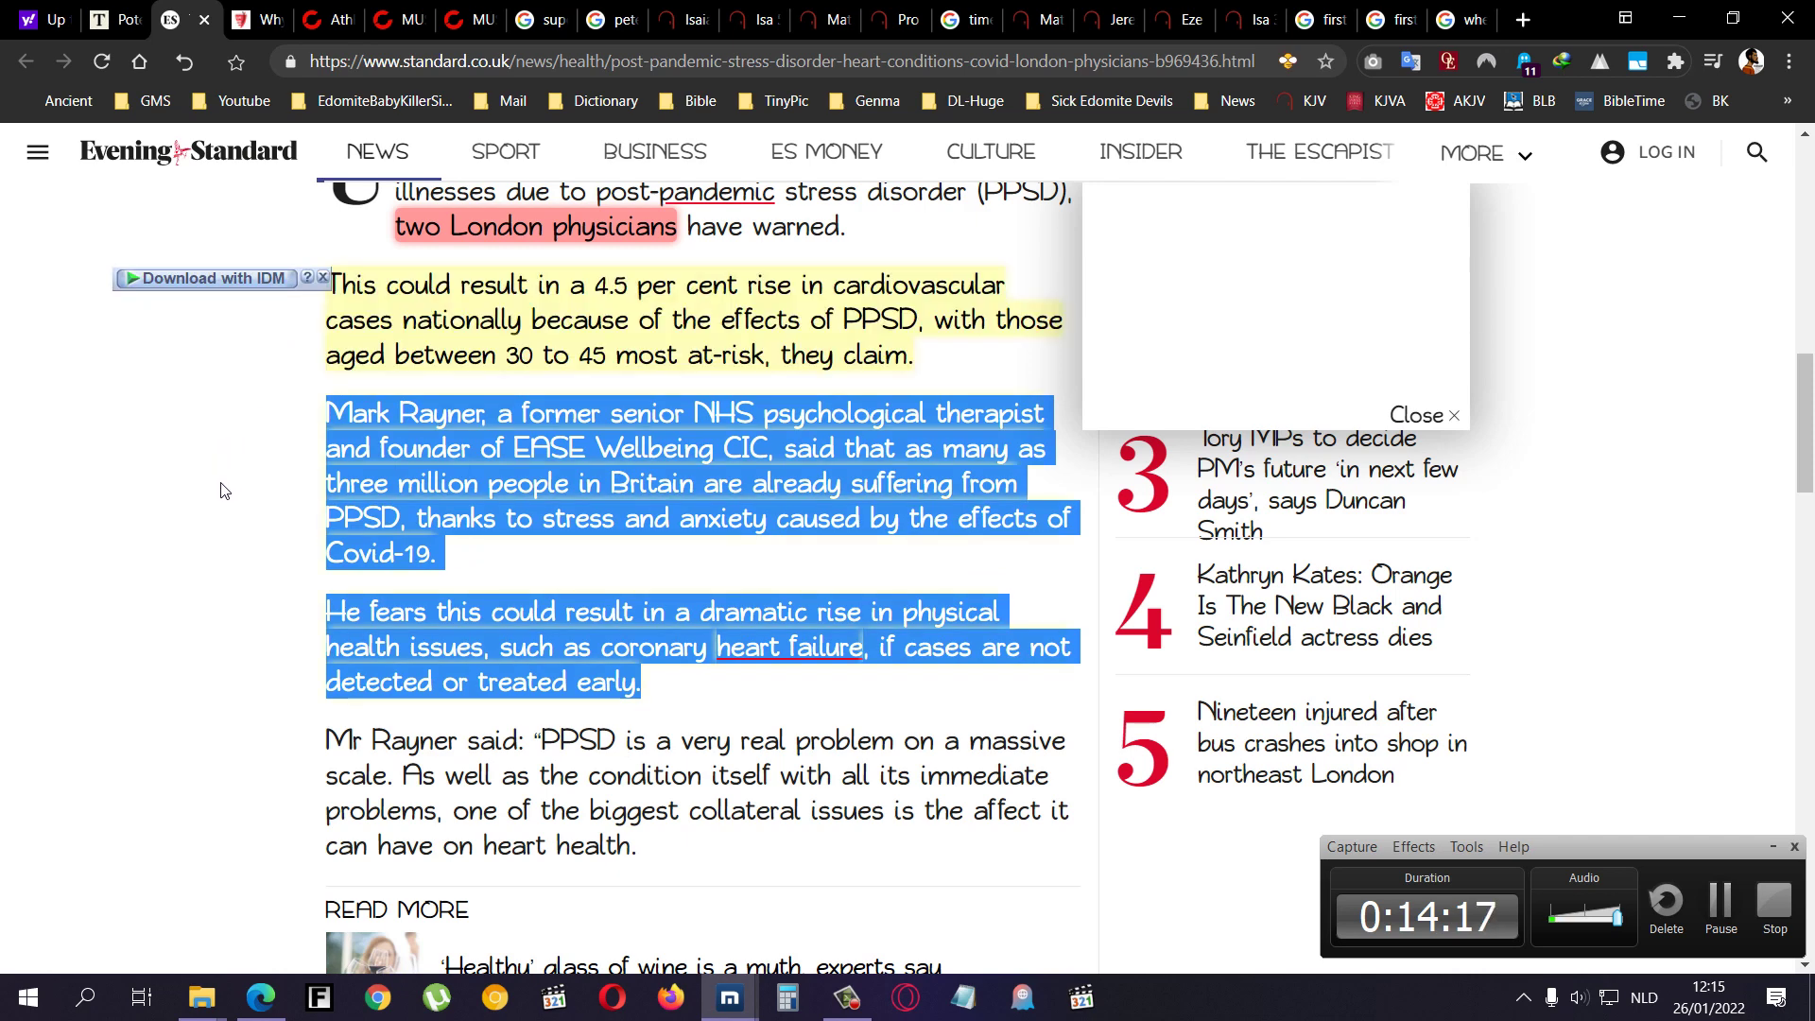
- Show the Healthy@UH younger-people heart-attack article and circle its title
click(249, 33)
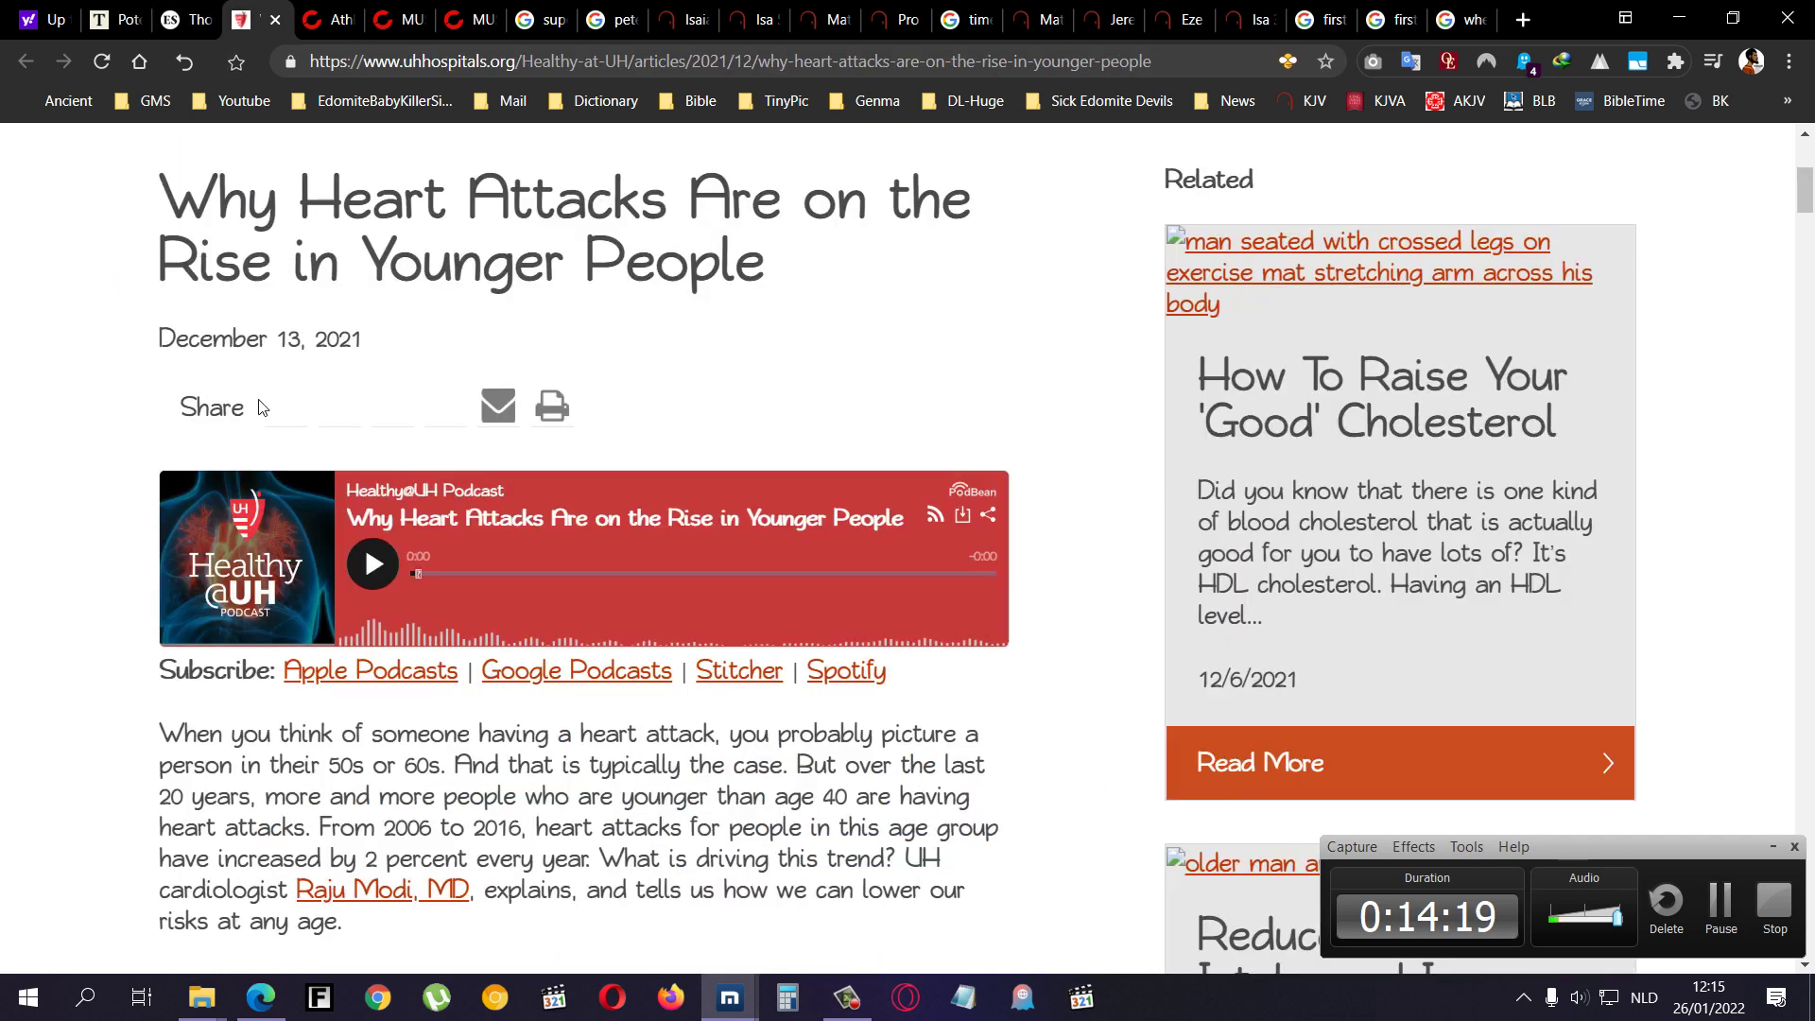
scroll(96, 425, up, 2)
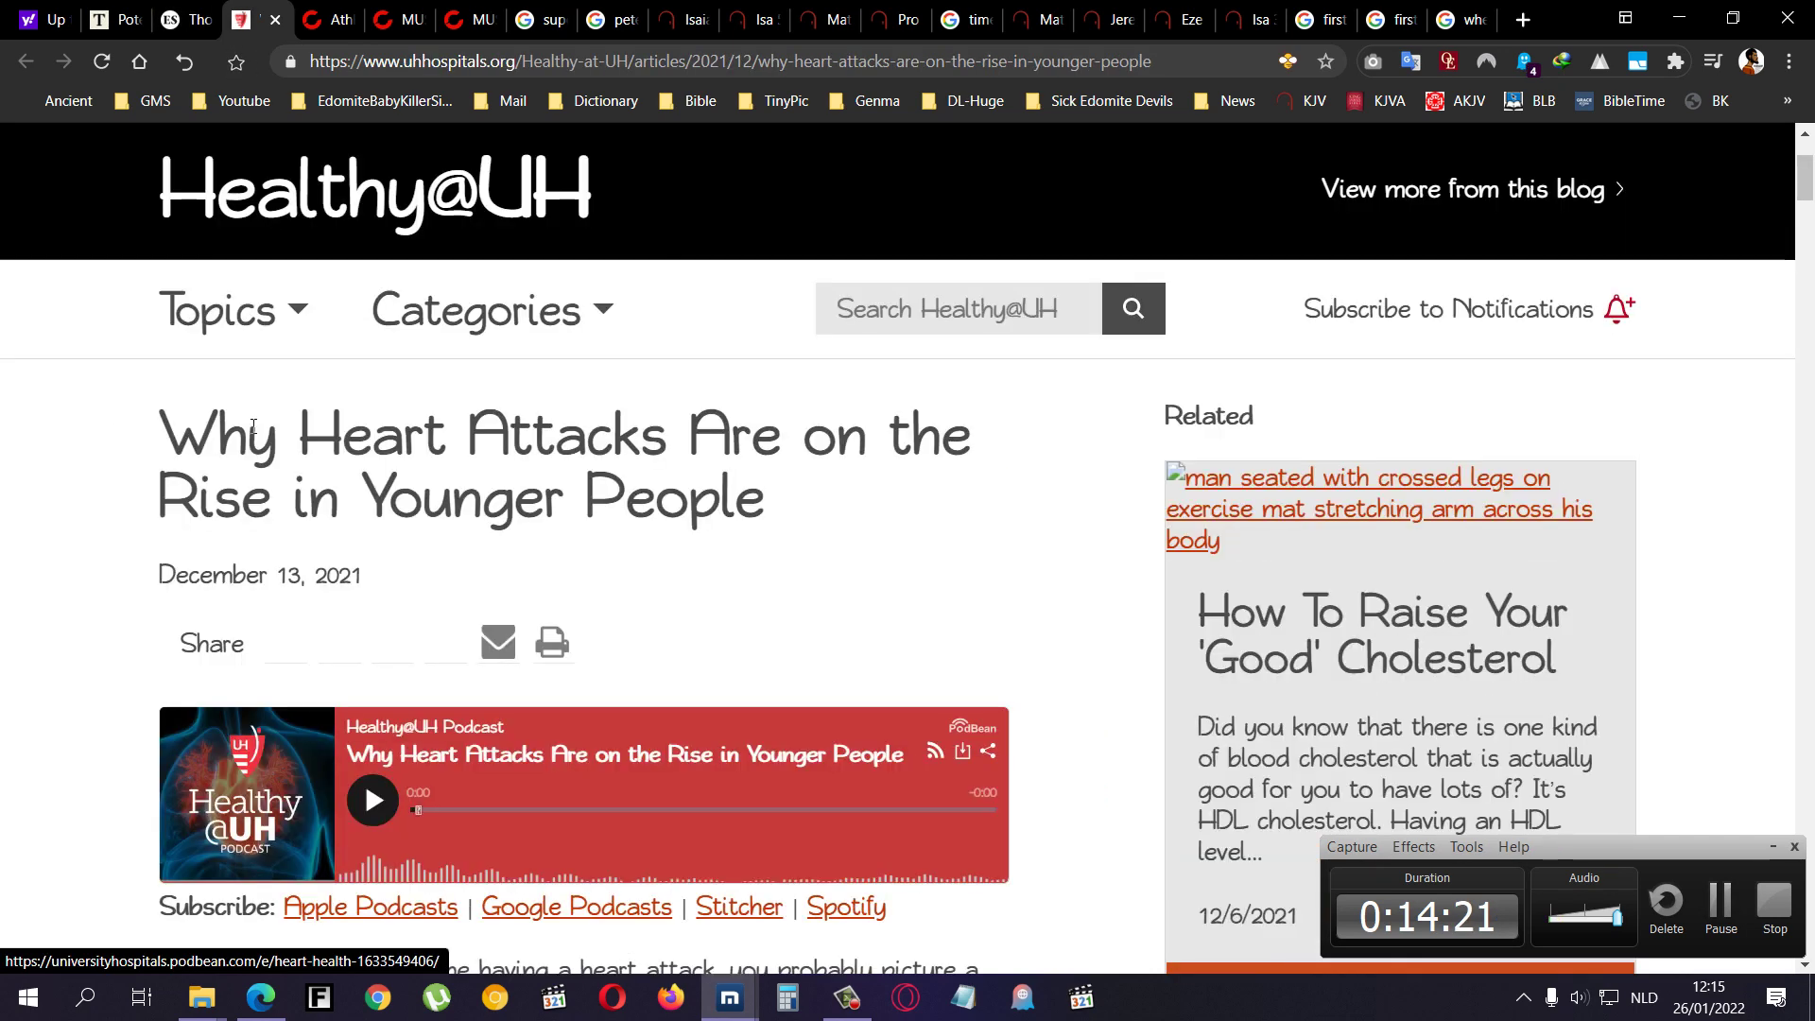
mouse_move(261, 418)
mouse_down()
mouse_move(123, 451)
mouse_move(347, 545)
mouse_up()
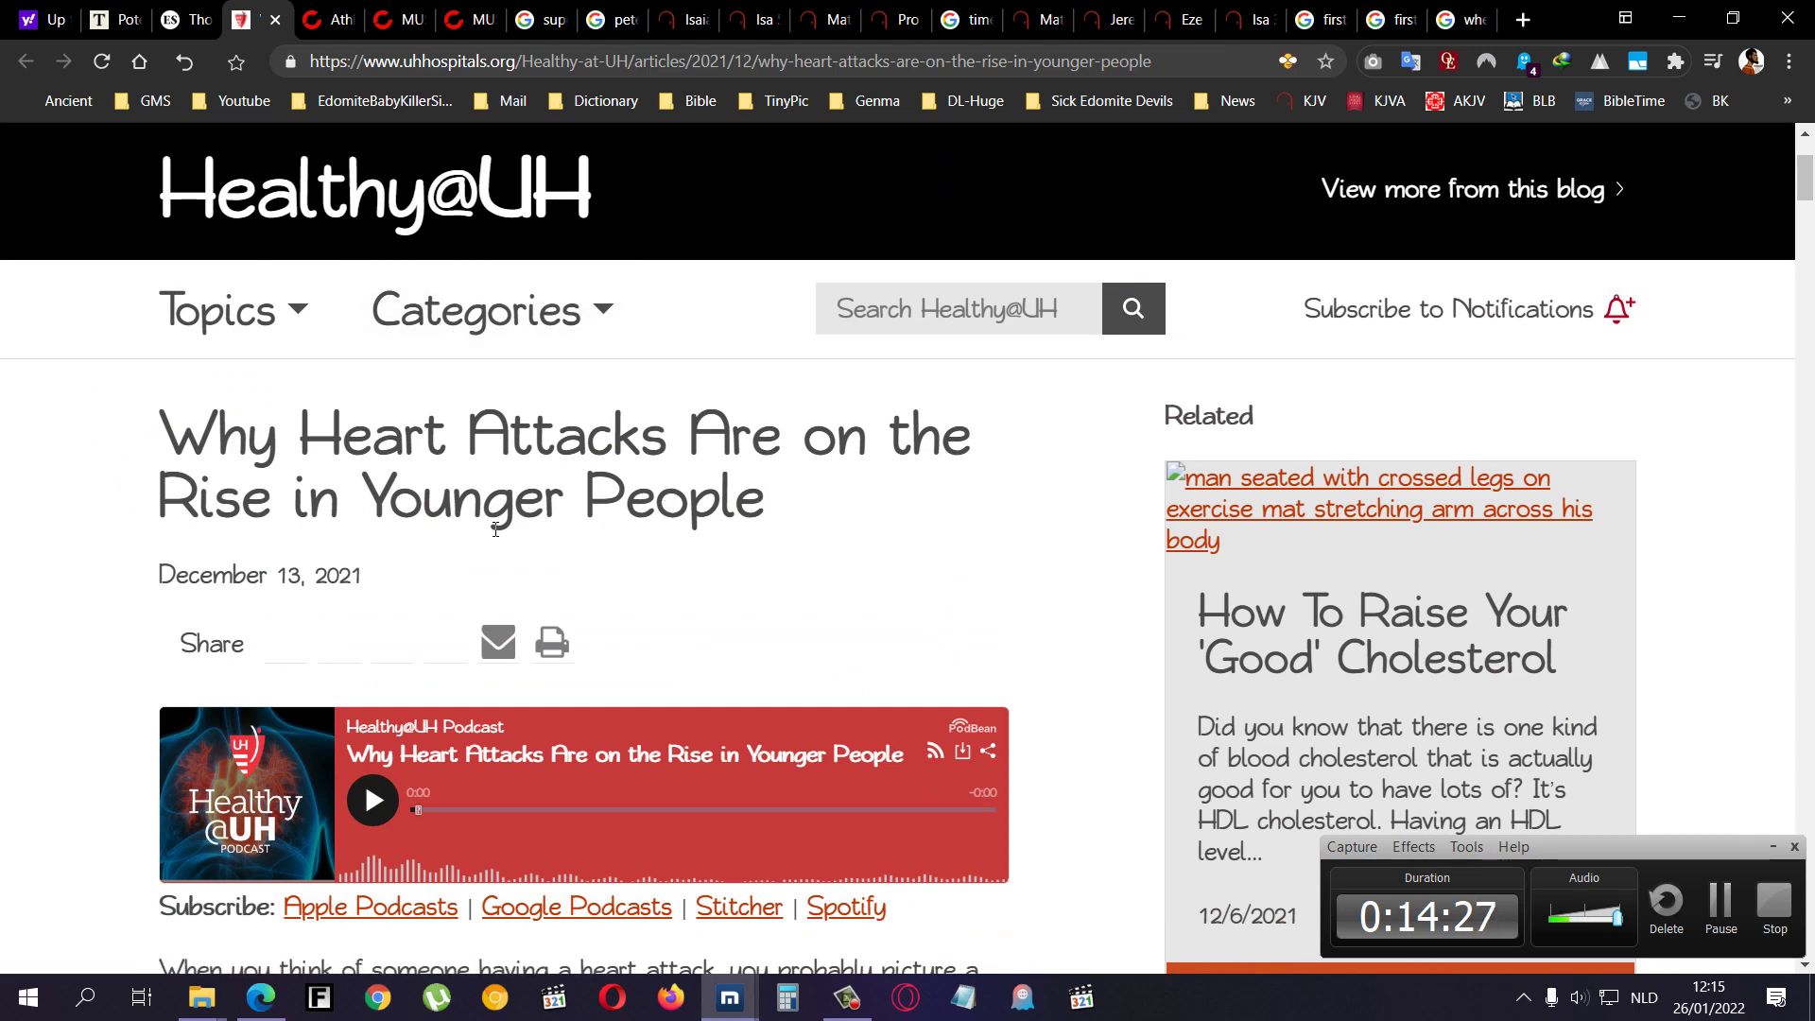
- Bring up John O'Looney's funeral director video and circle his face
click(395, 25)
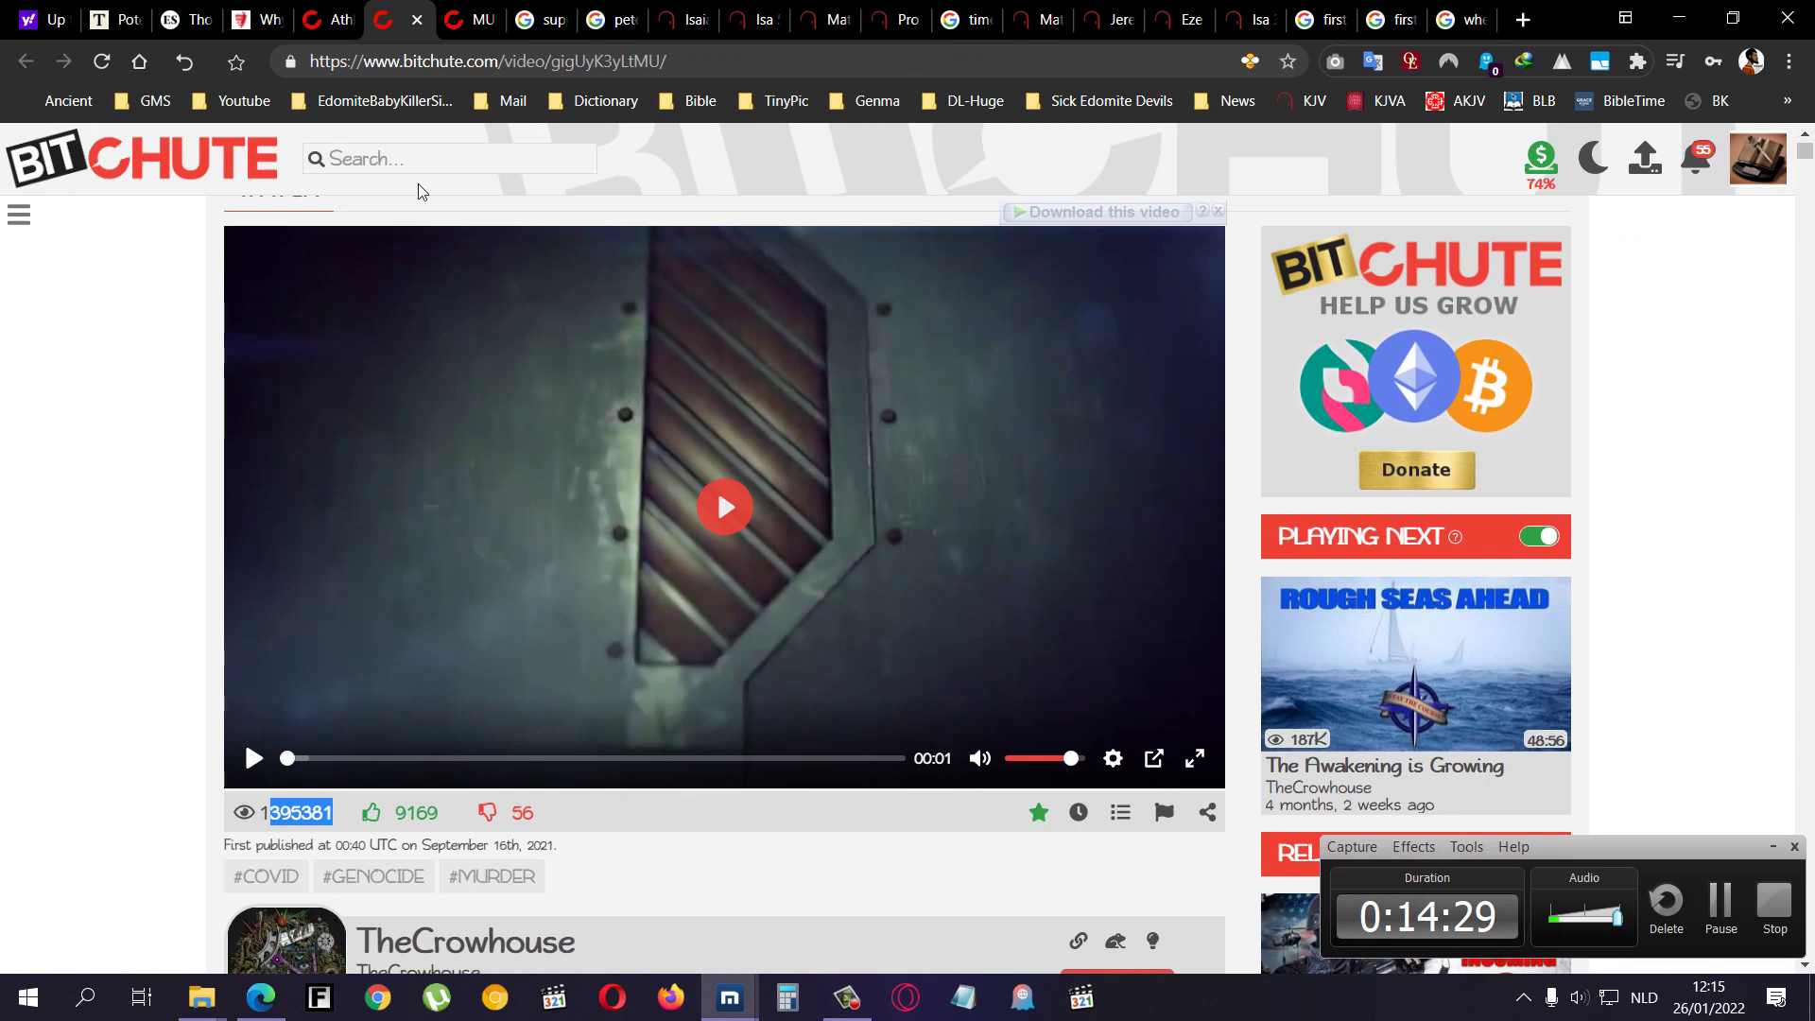
click(472, 26)
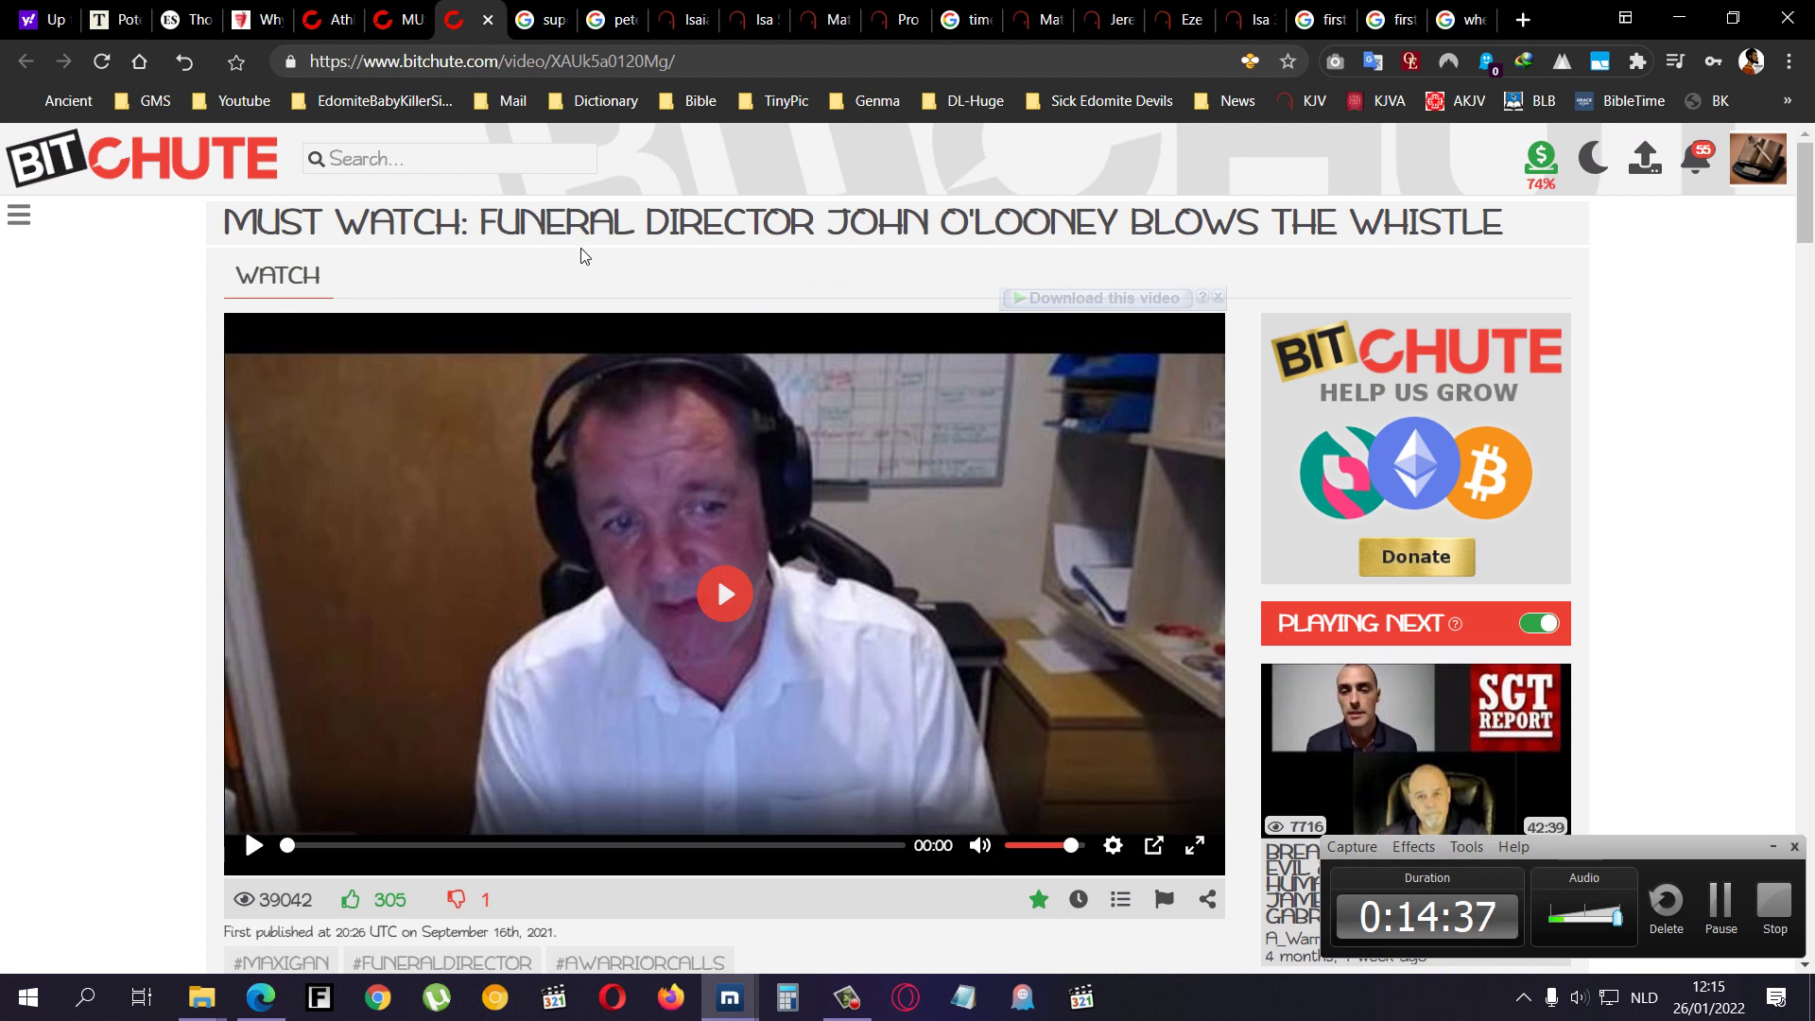
drag(408, 437, 284, 355)
click(545, 20)
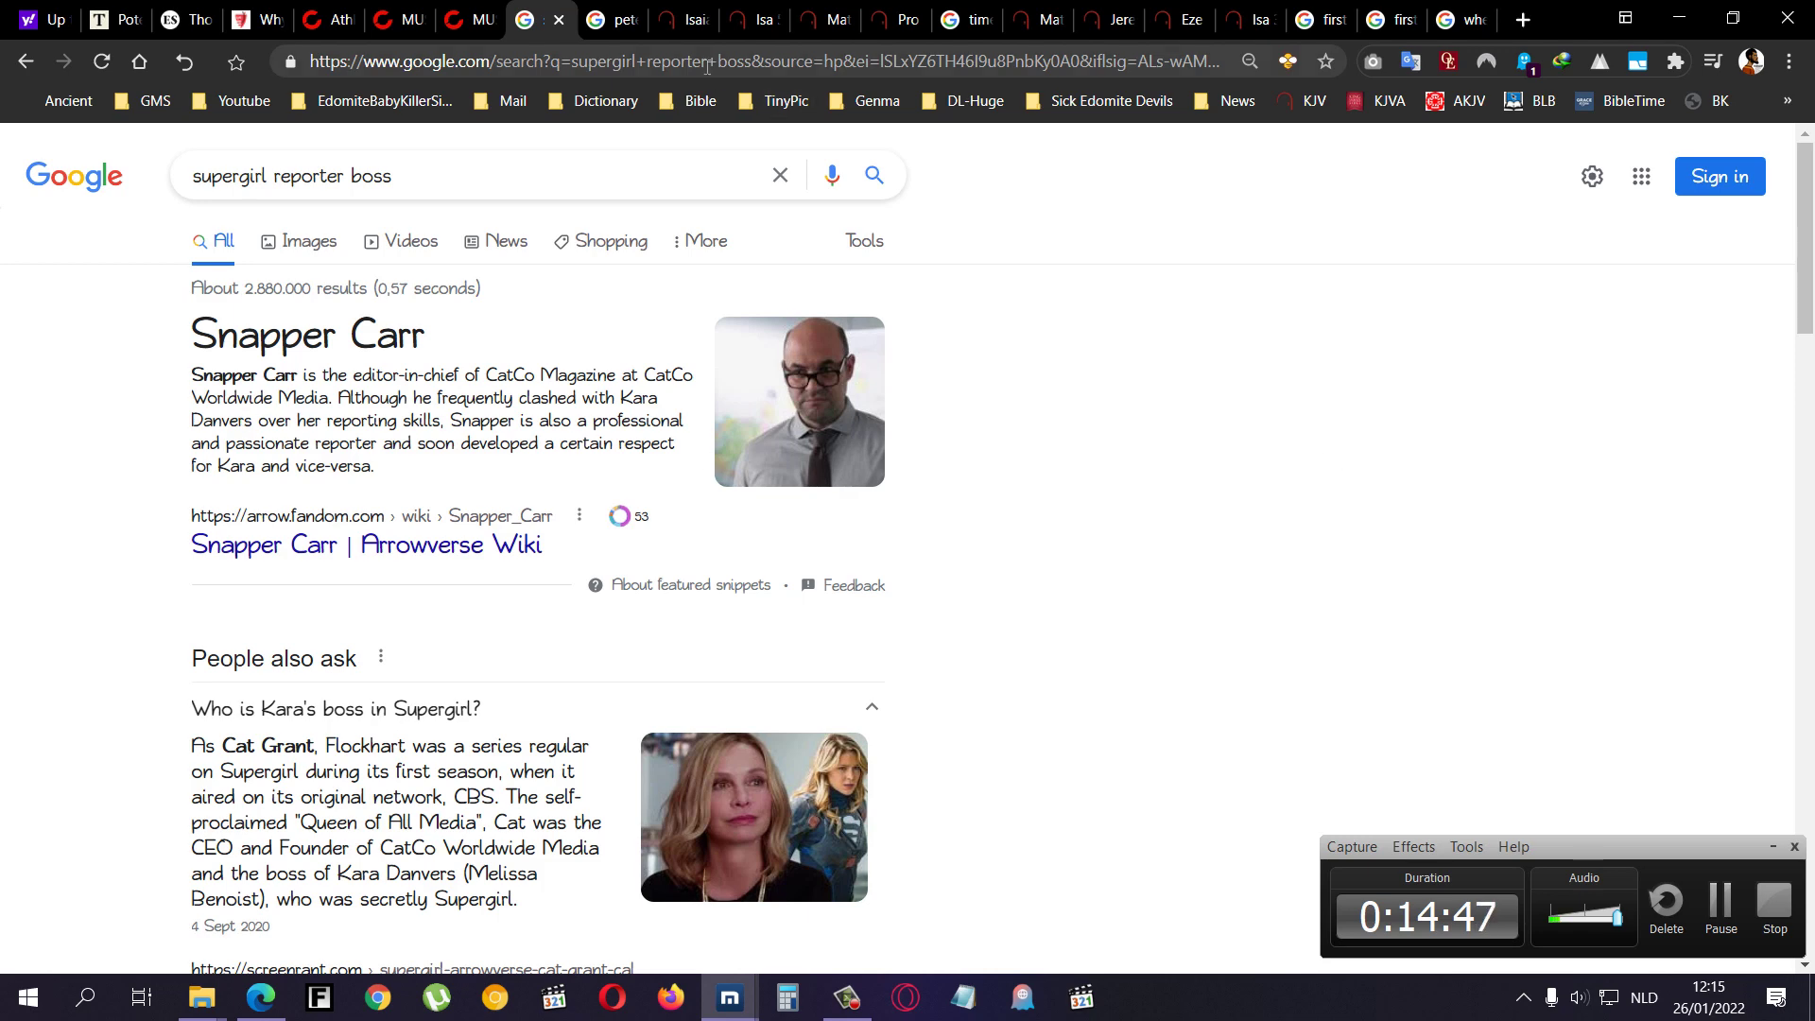
- Search images for 'spiderman' and preview the Tom Holland picture
click(593, 23)
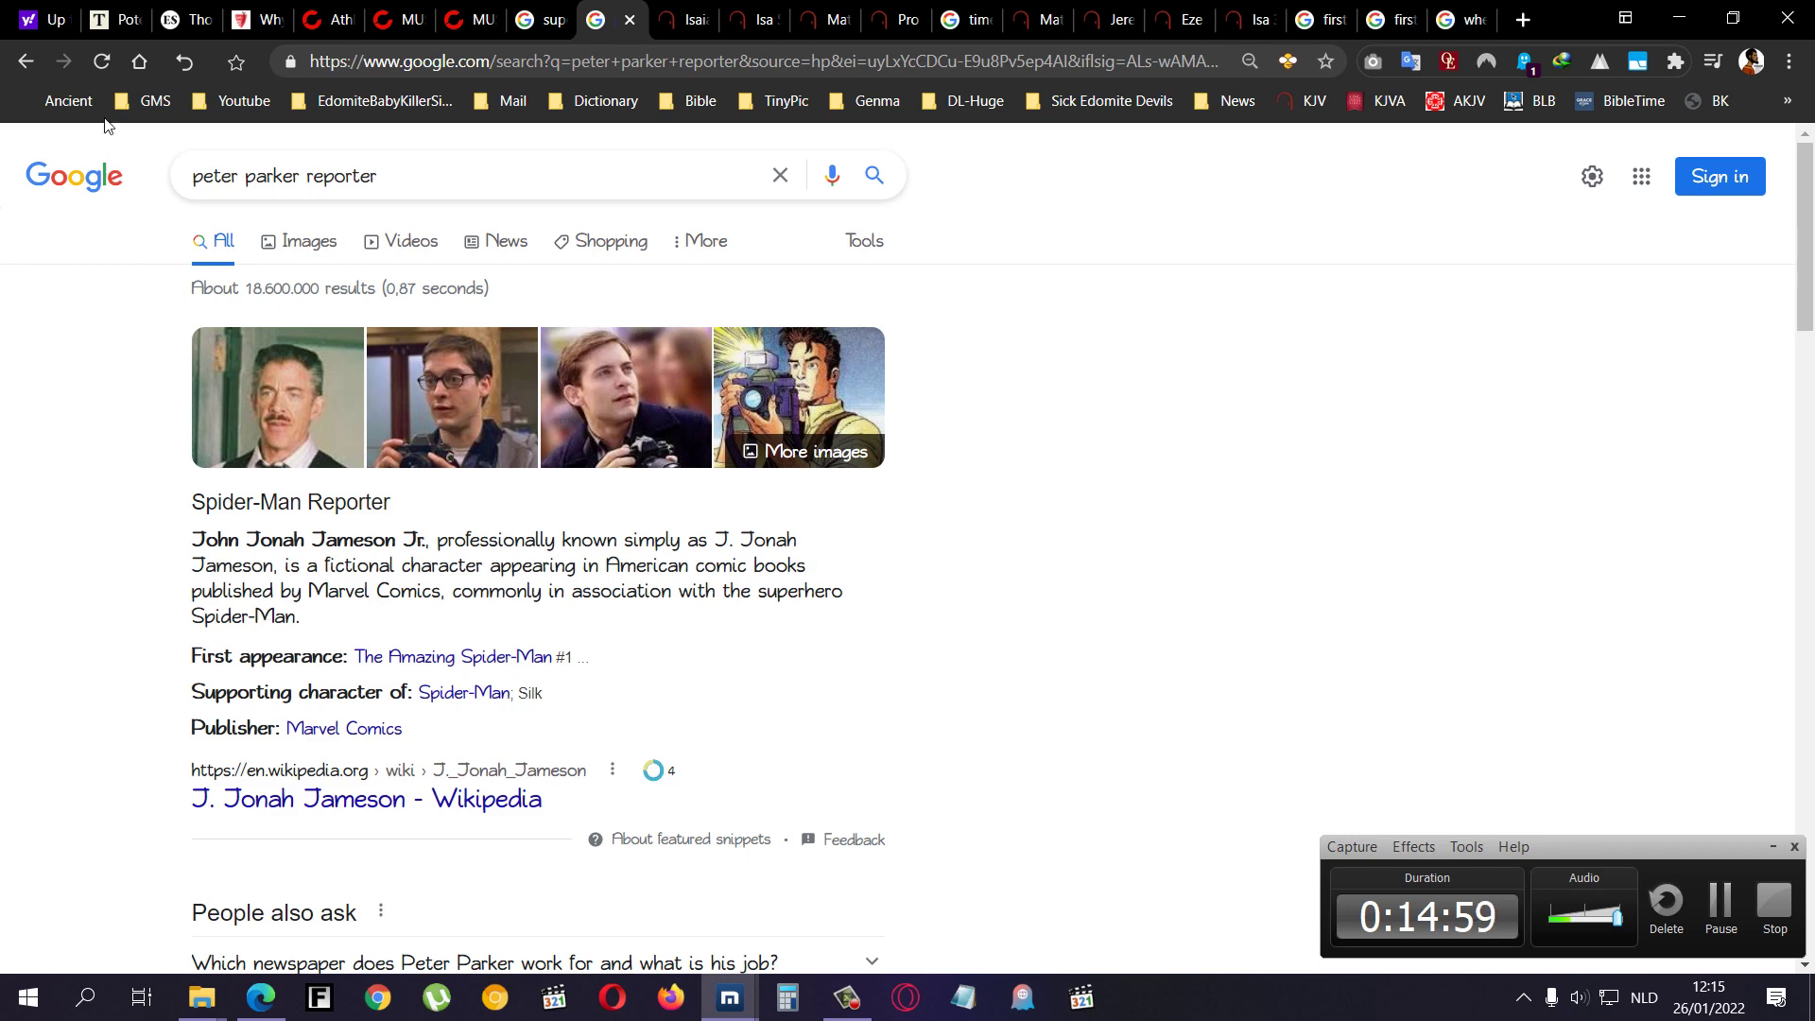
click(140, 61)
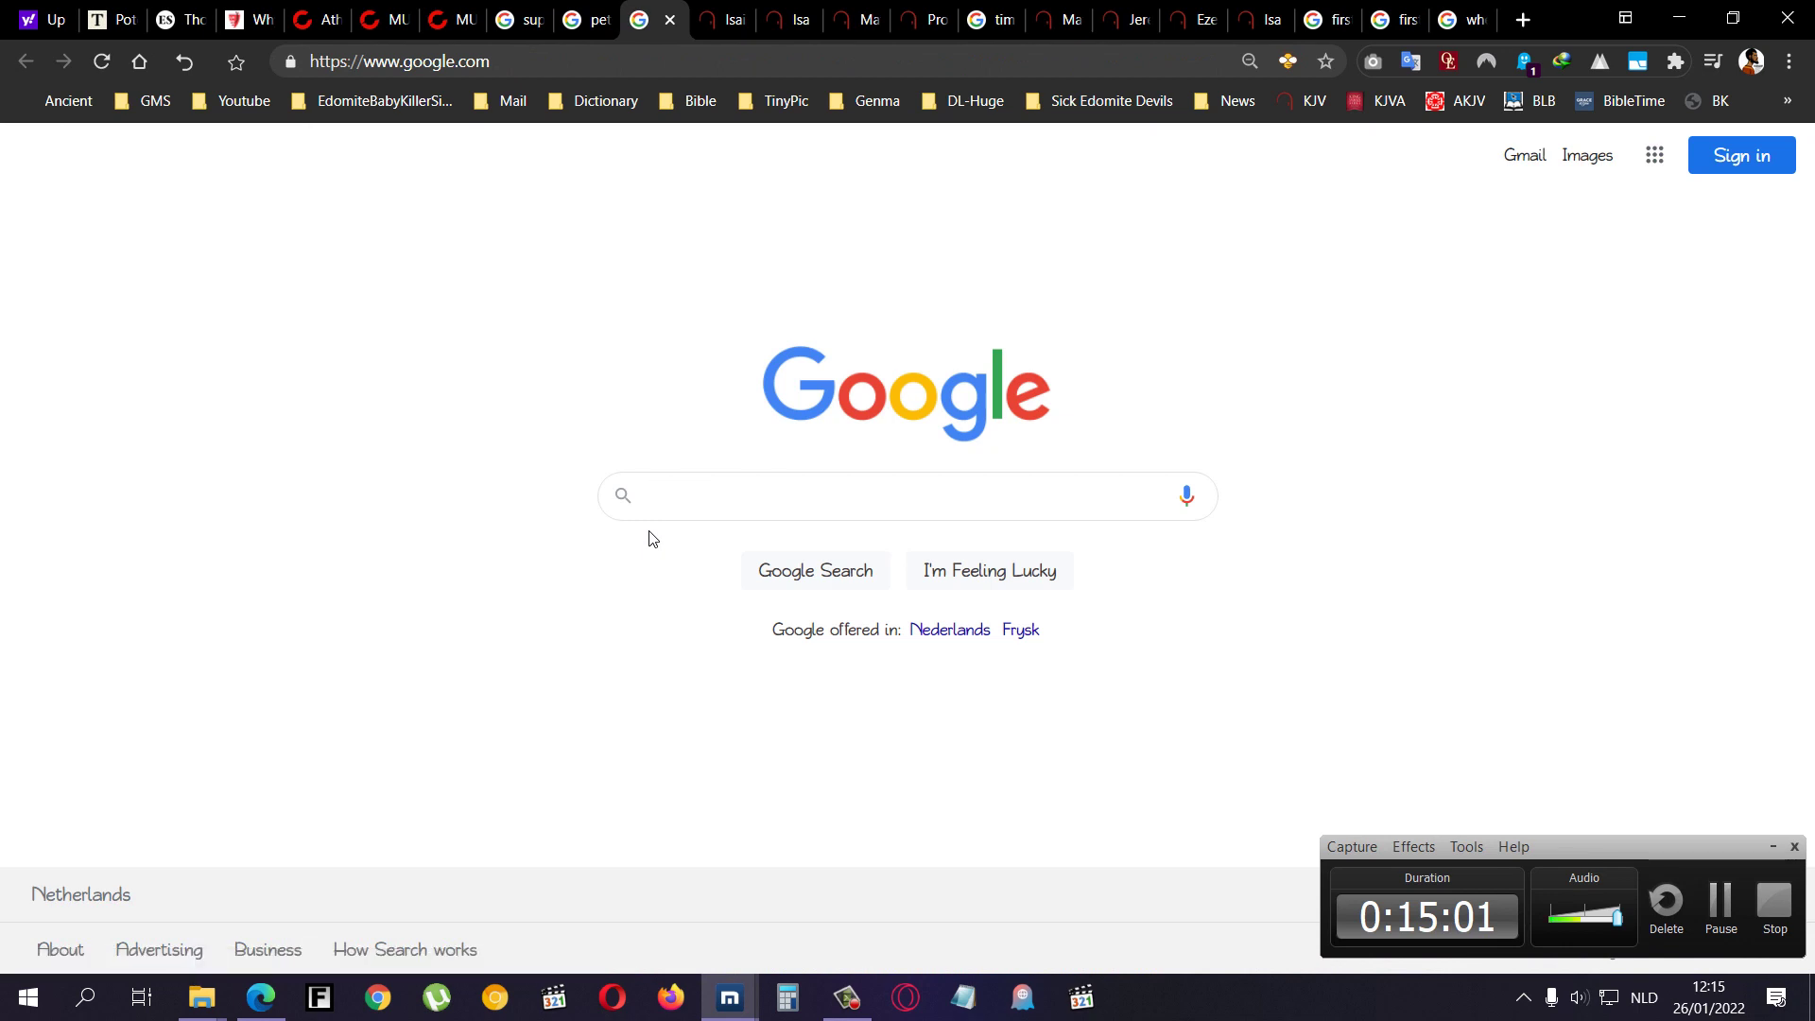
text(spiderman)
key(Return)
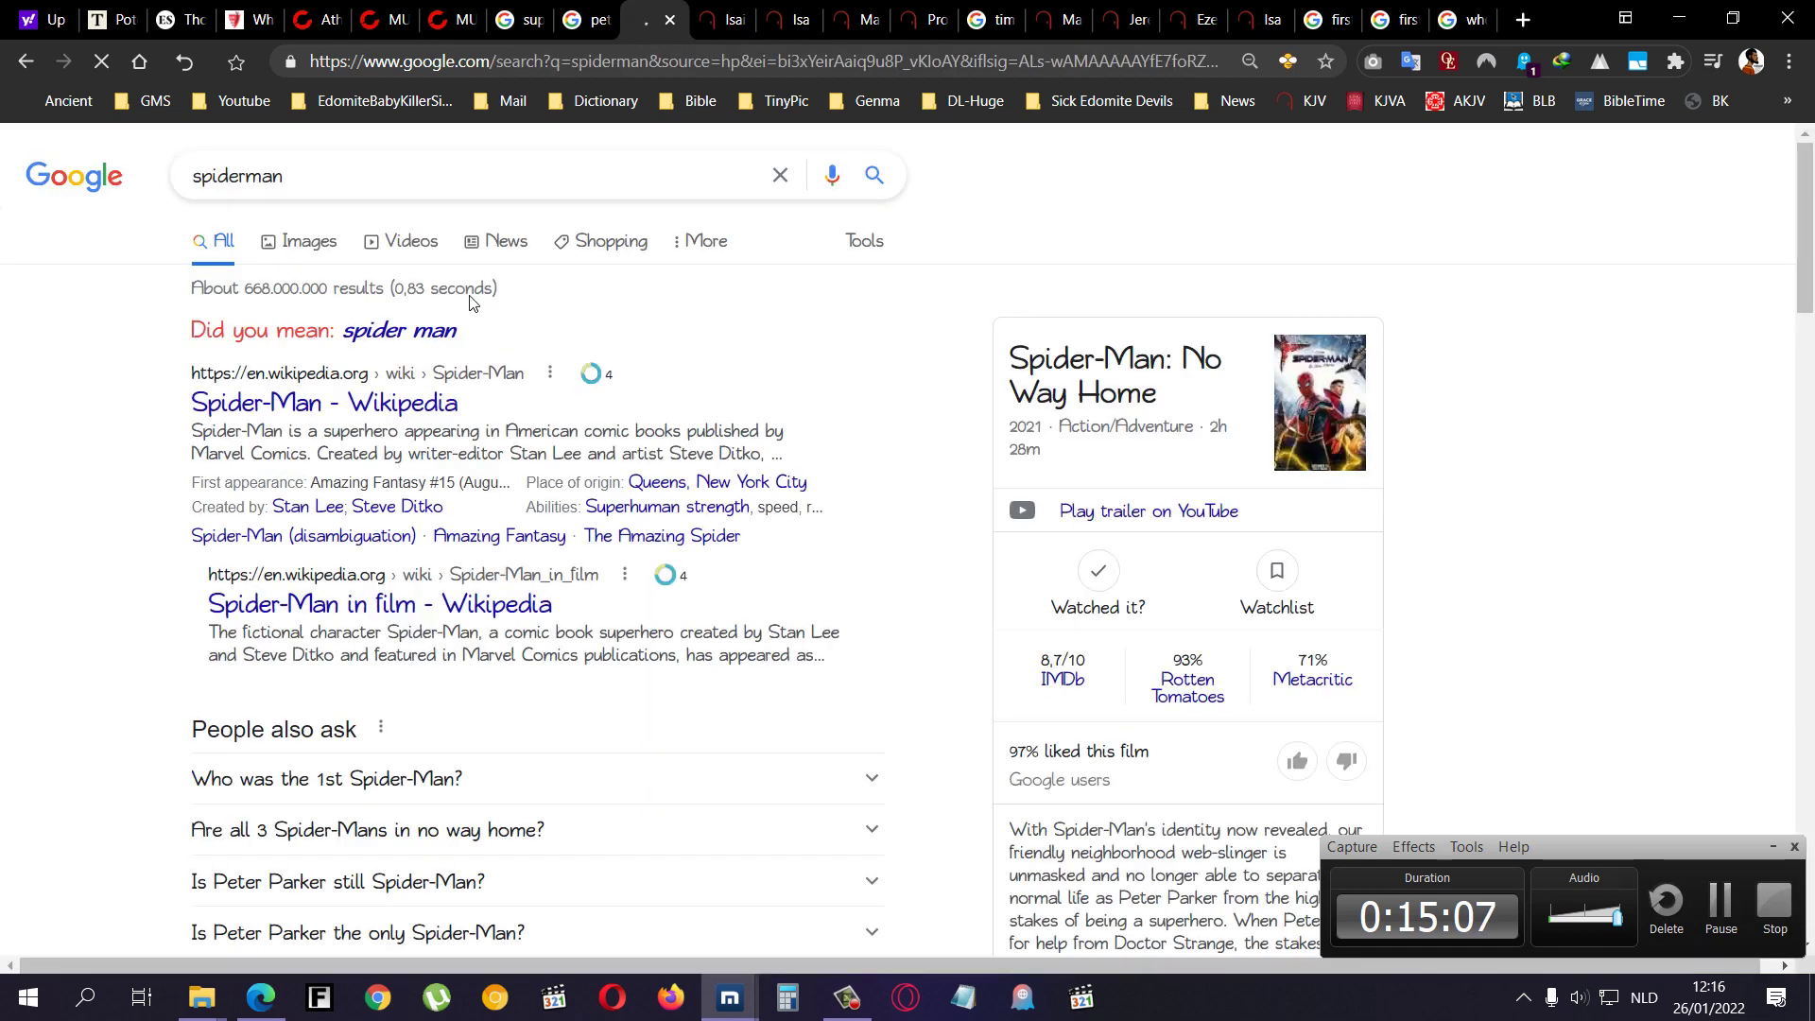
click(321, 241)
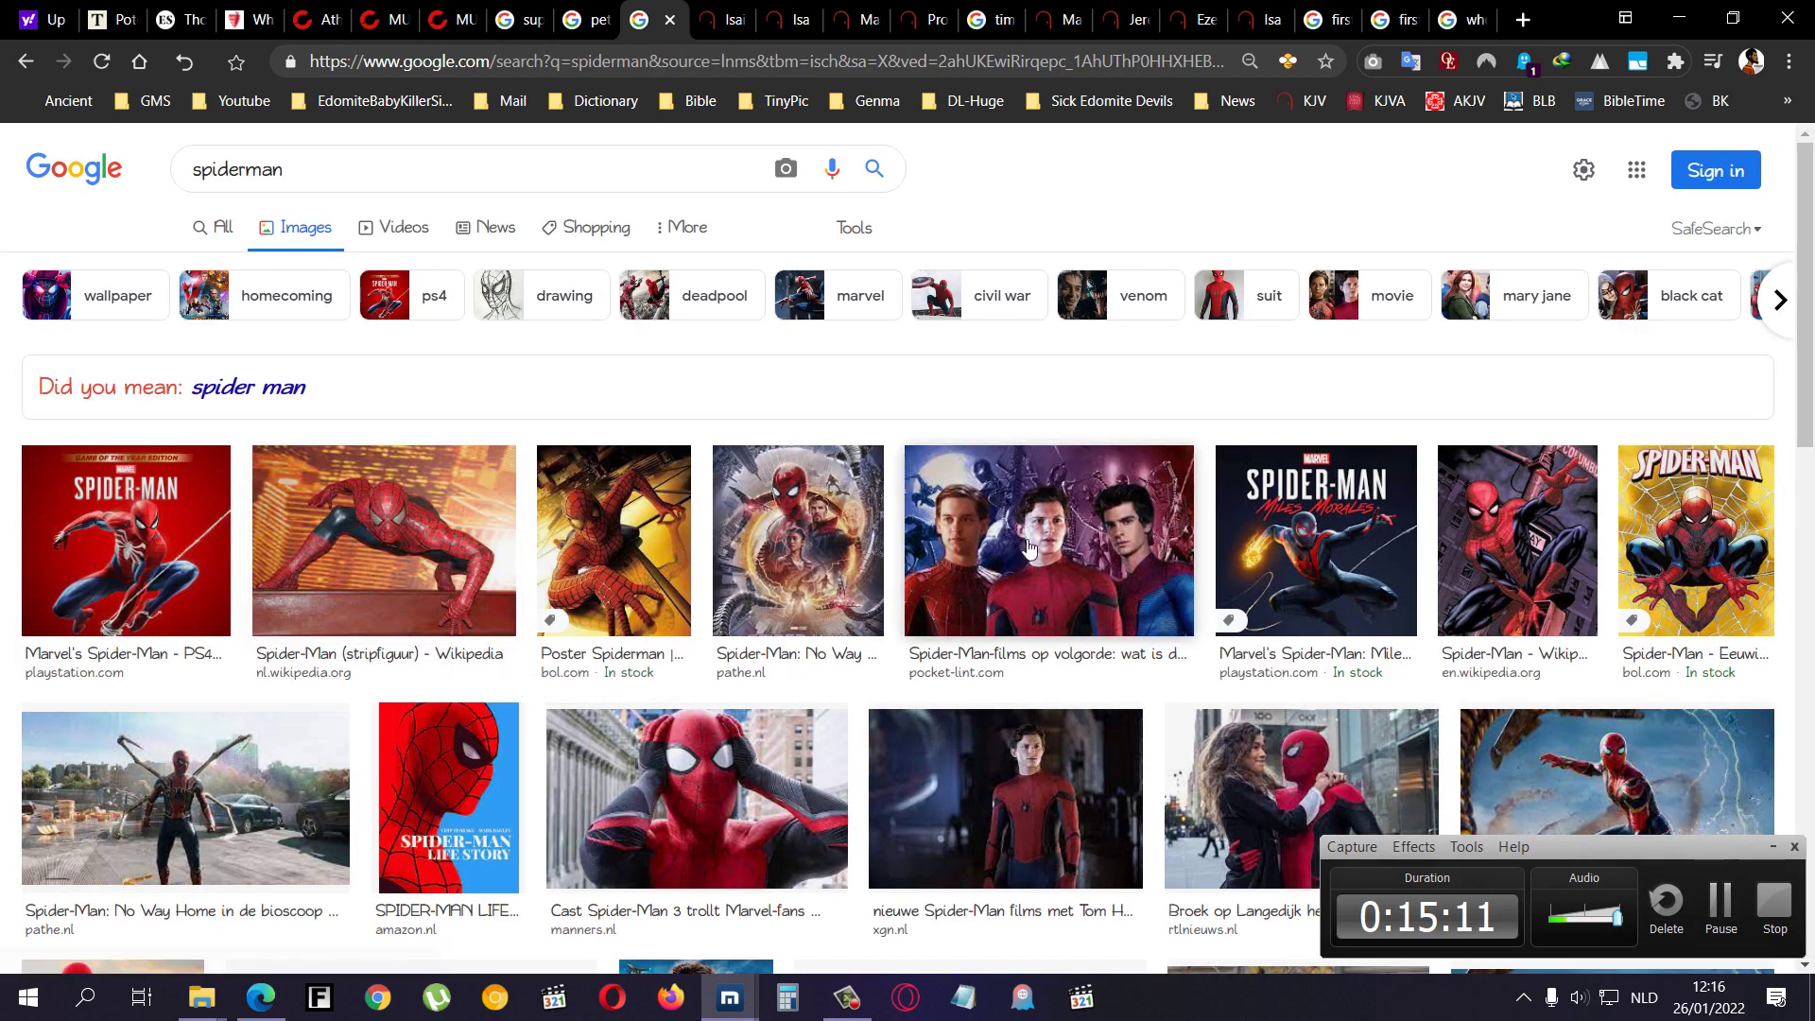
click(1032, 808)
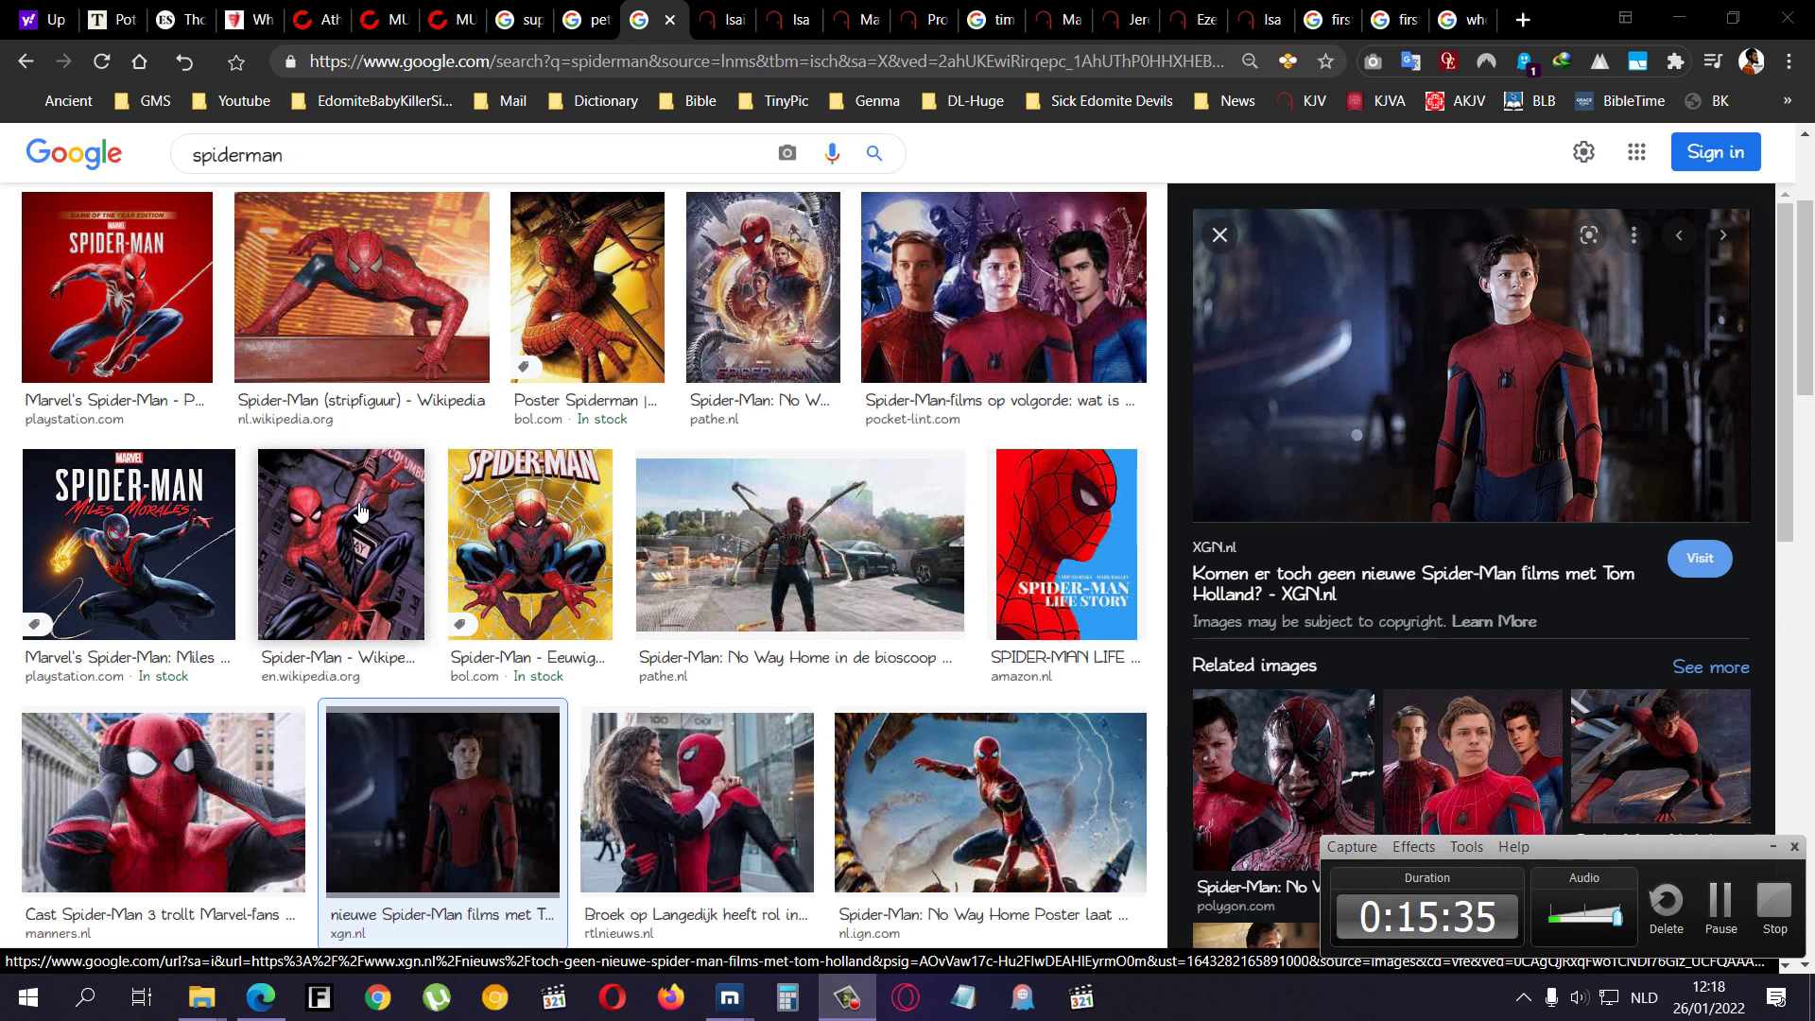
- Circle the second Peter Parker photo in the 'peter parker reporter' results
click(587, 31)
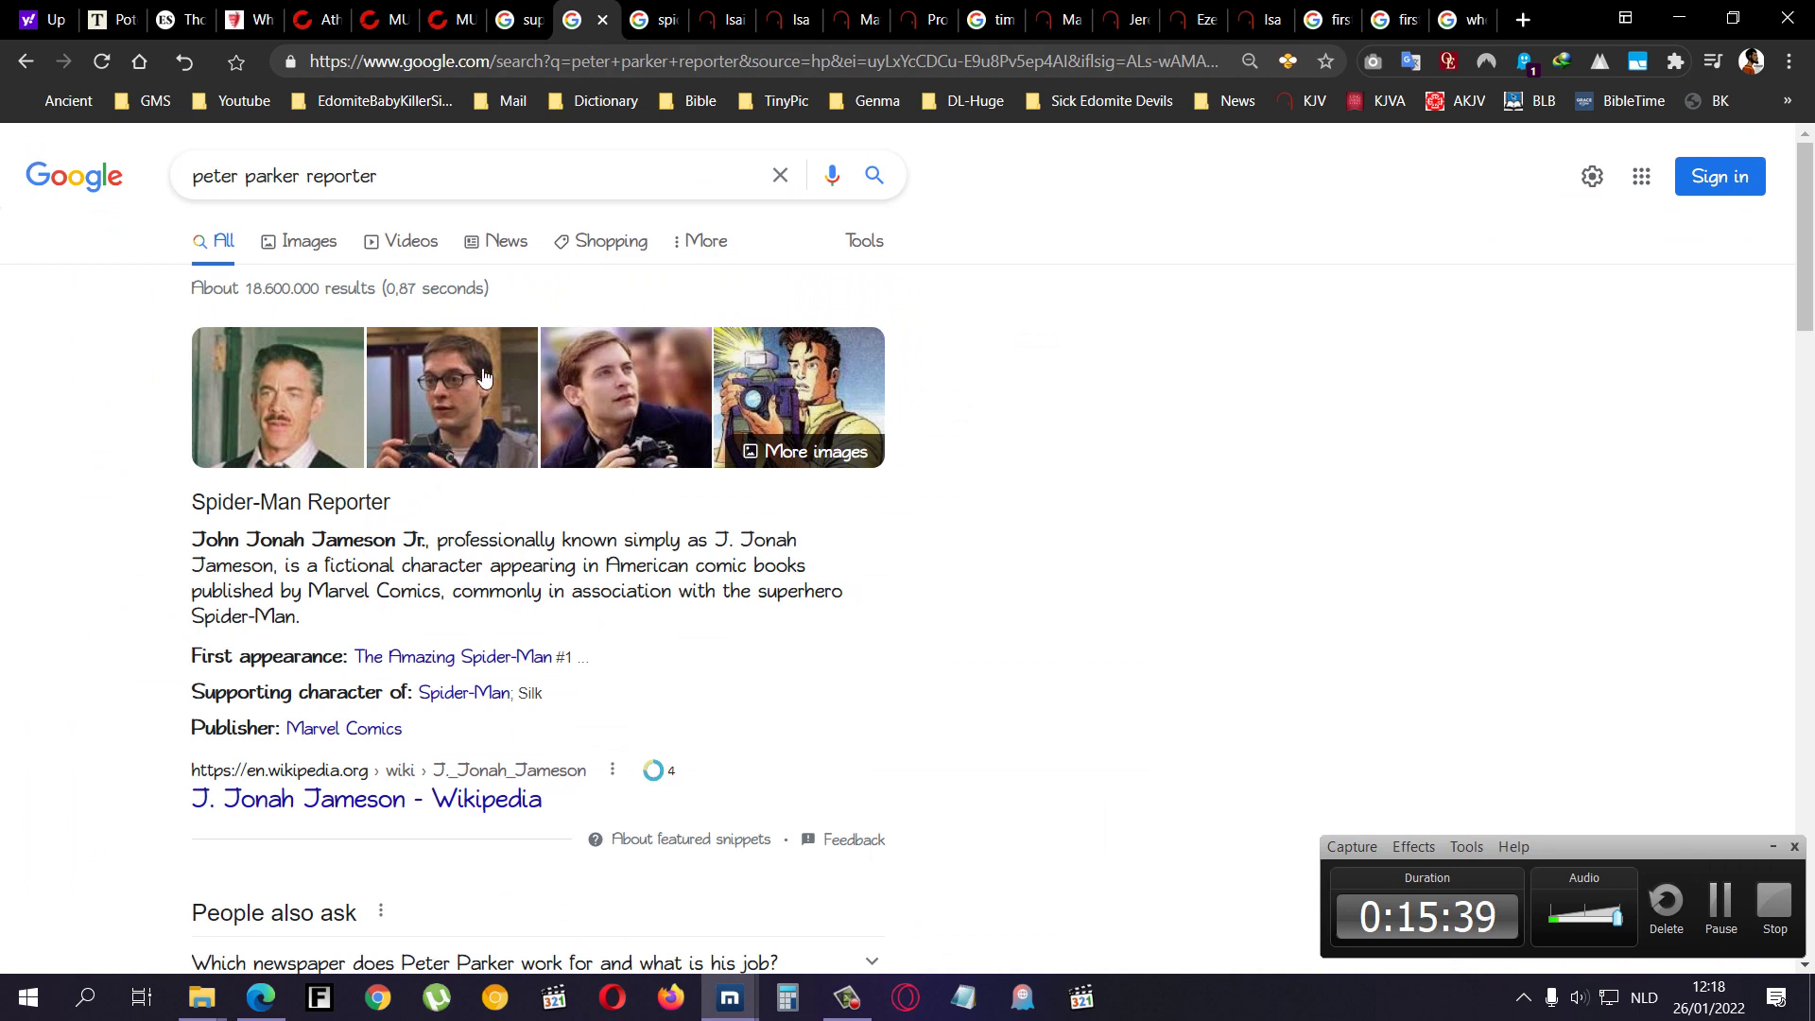
mouse_move(426, 329)
mouse_down()
mouse_move(240, 378)
mouse_move(313, 334)
mouse_up()
click(315, 426)
drag(473, 311, 417, 321)
click(138, 59)
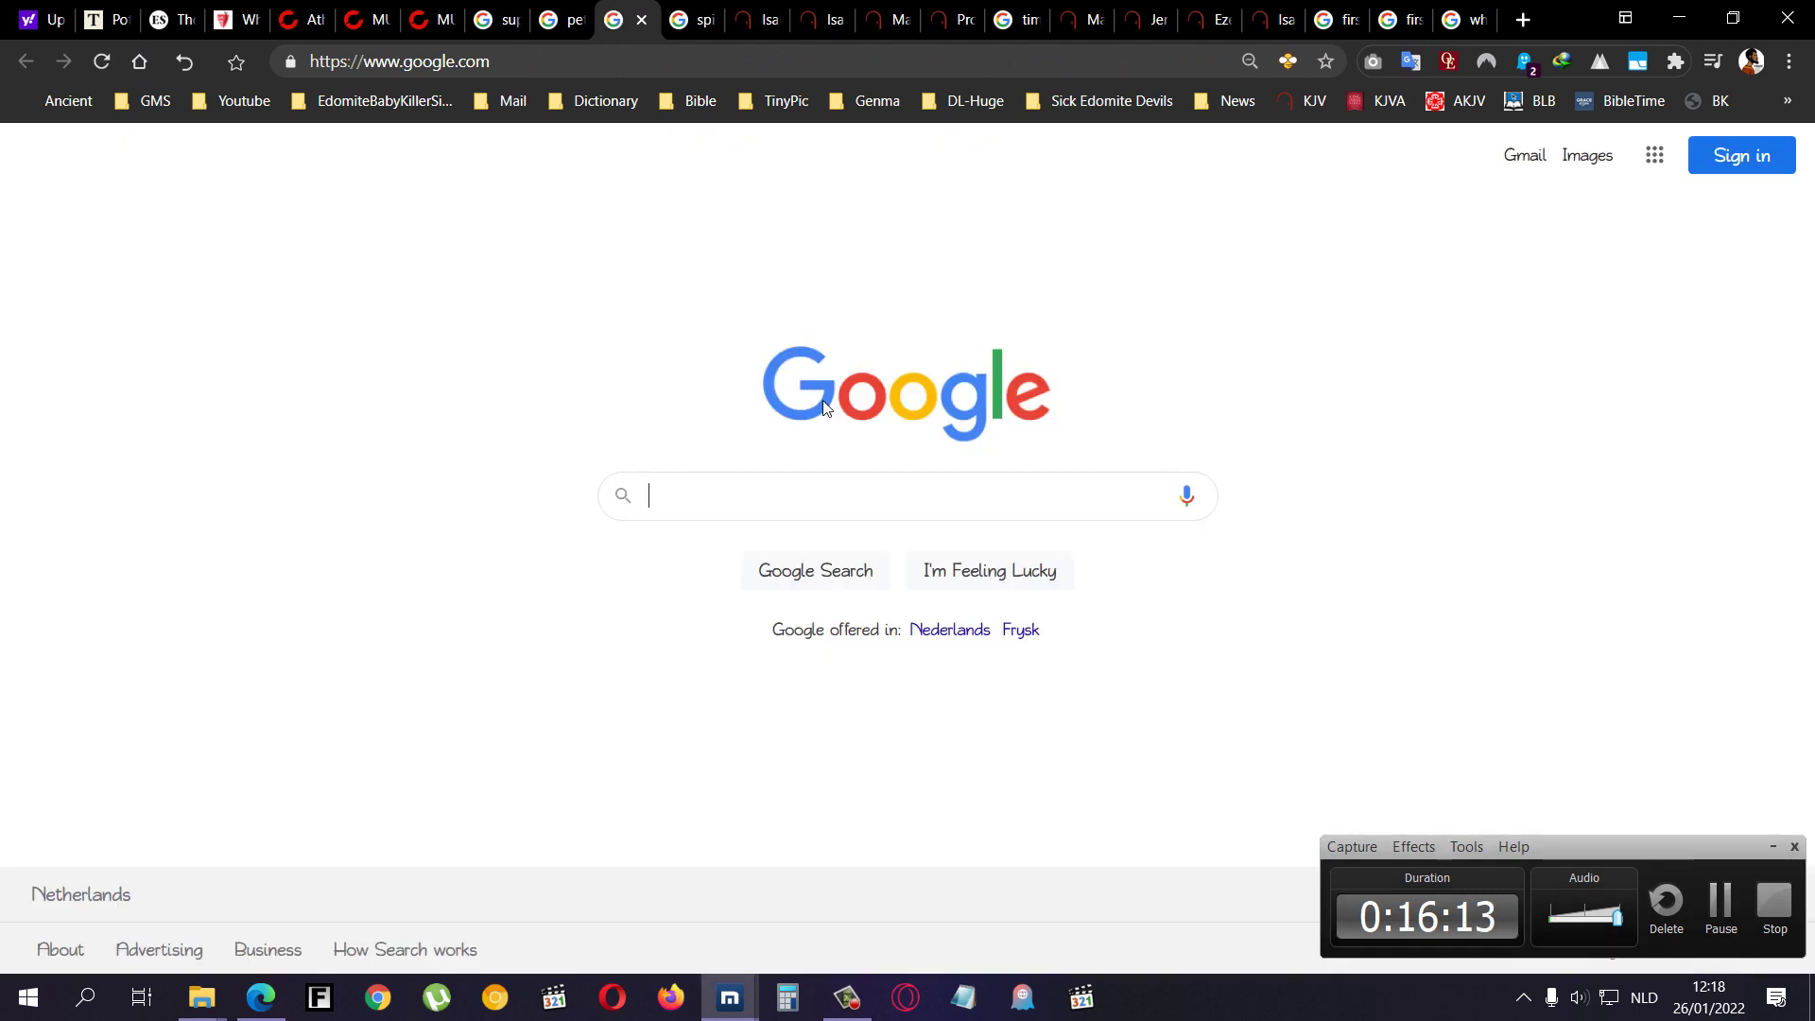
text(gary webb)
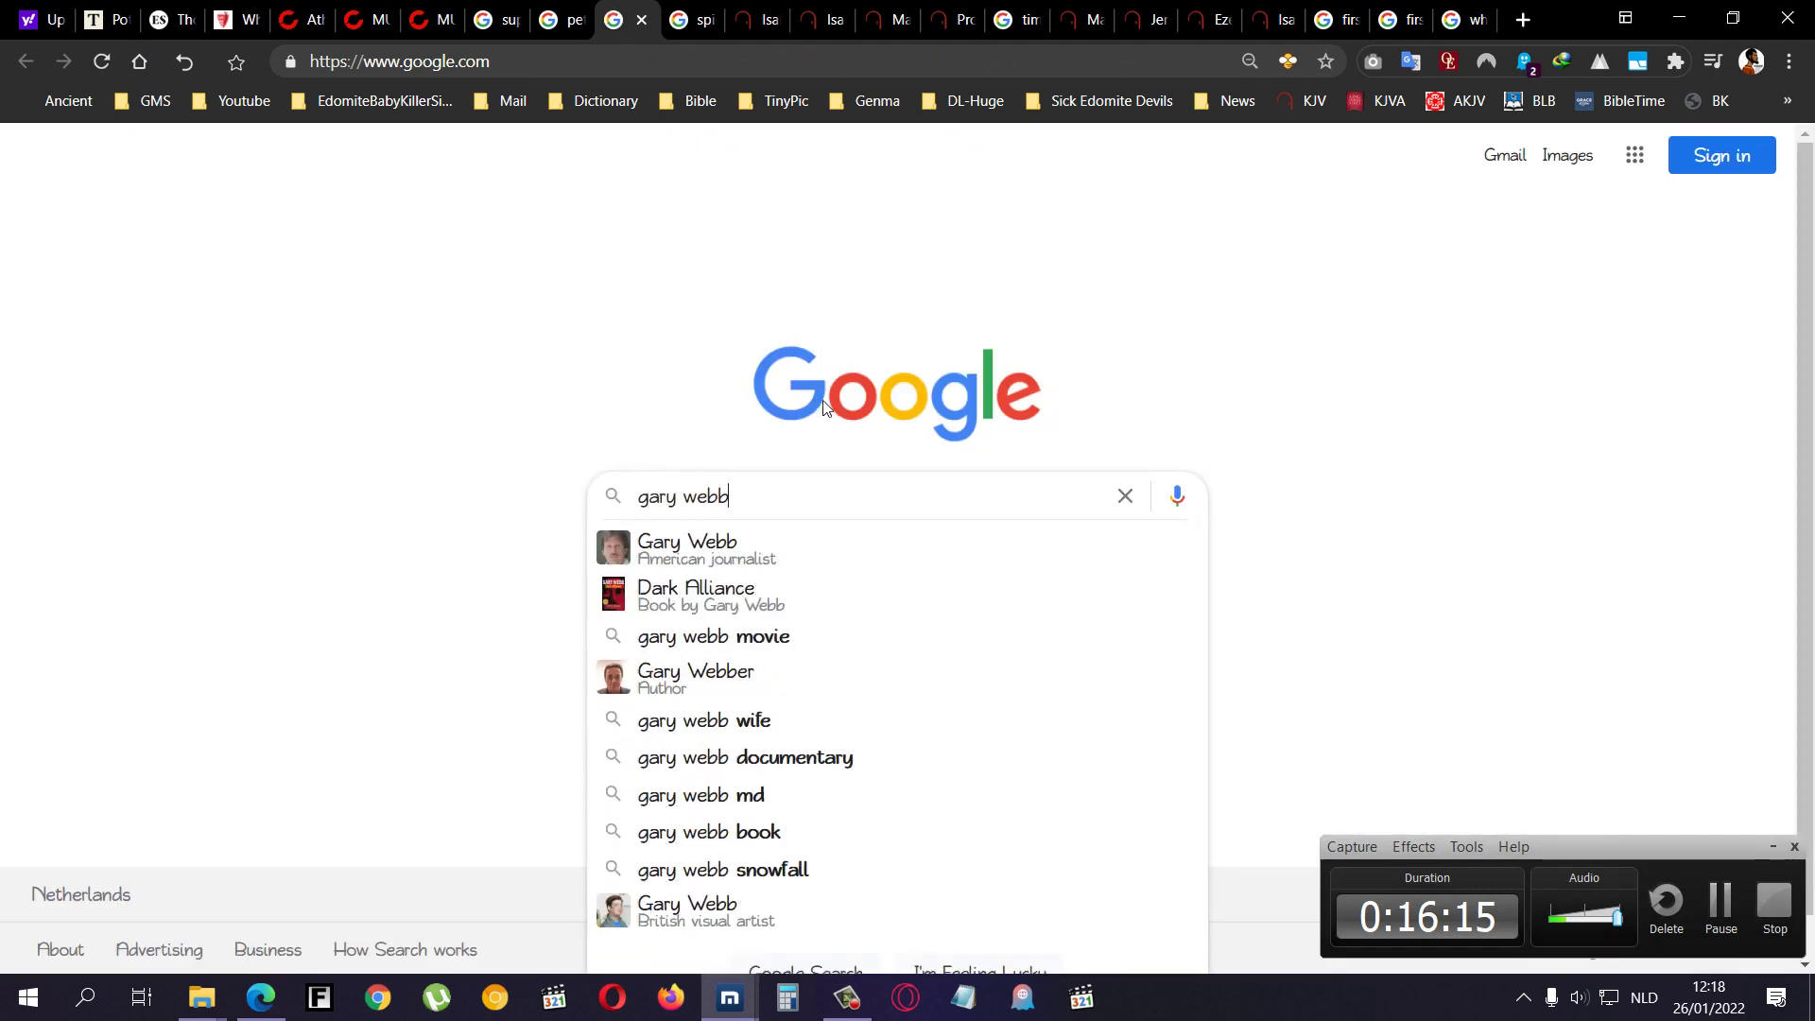
- Search 'gary webb', then show image results for 'unicef logo web'
key(Return)
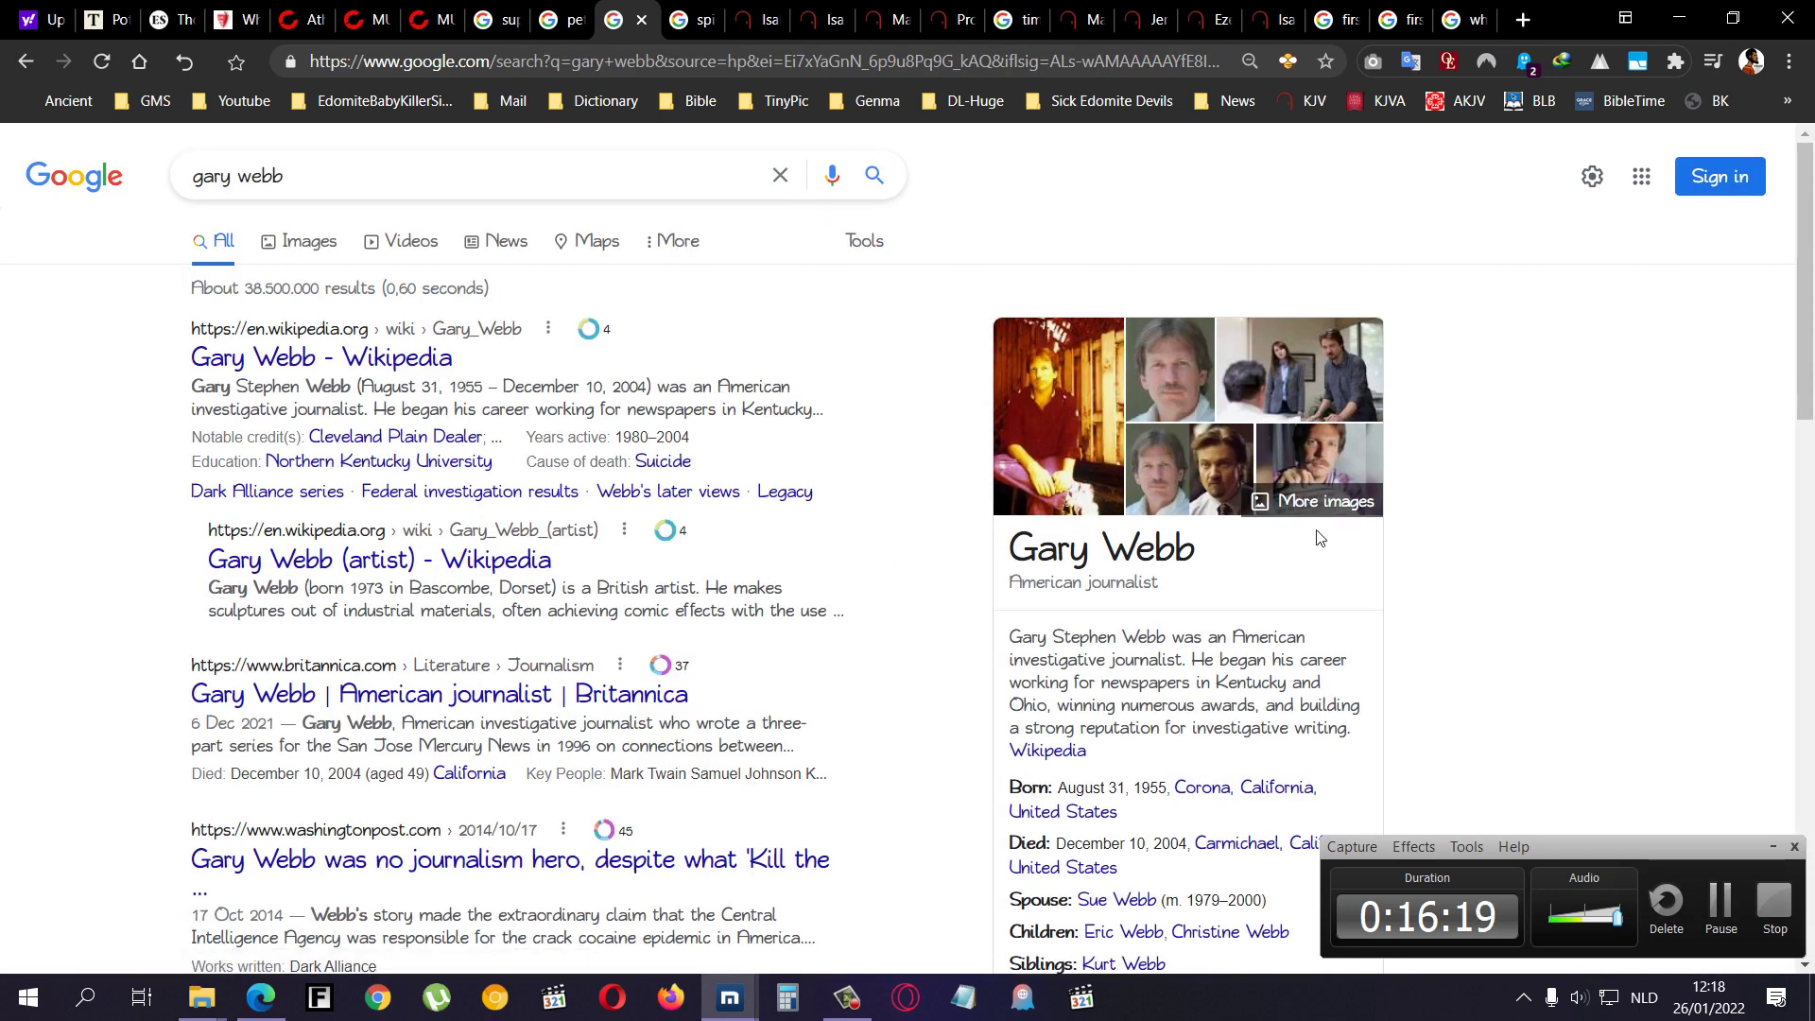
click(139, 63)
text(unifedt)
key(BackSpace)
key(BackSpace)
key(BackSpace)
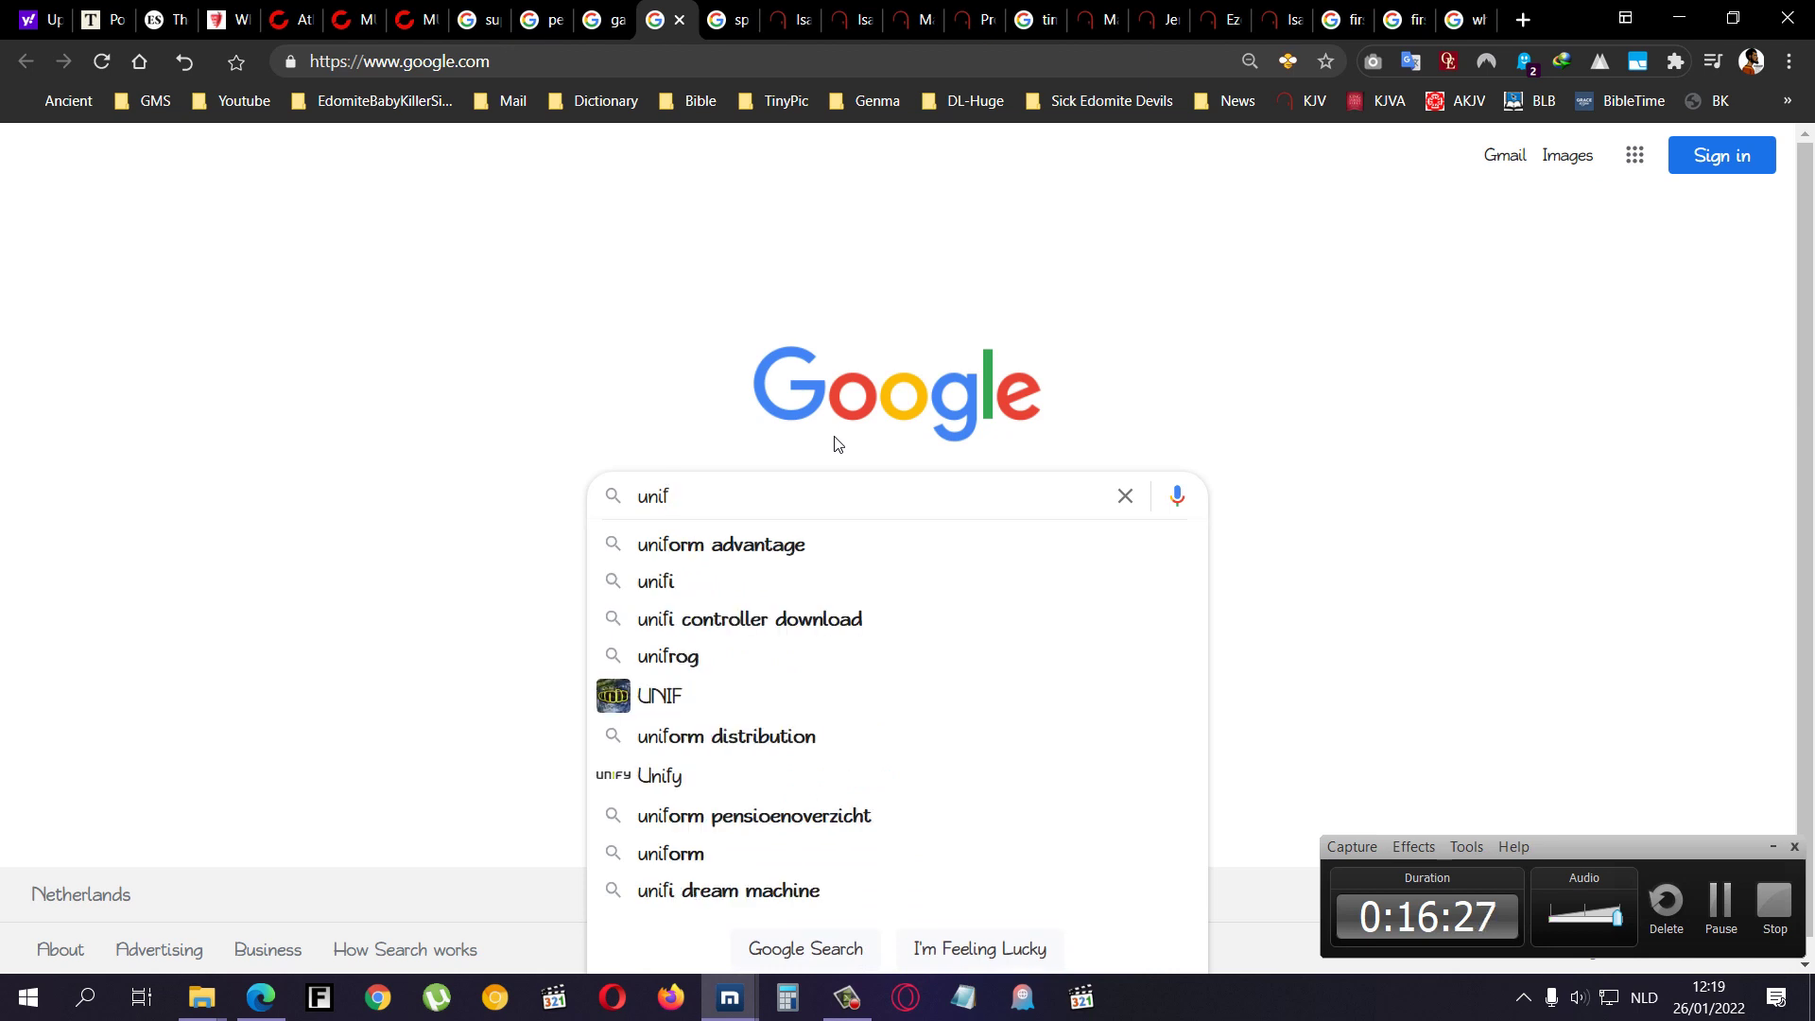
key(BackSpace)
text(ce)
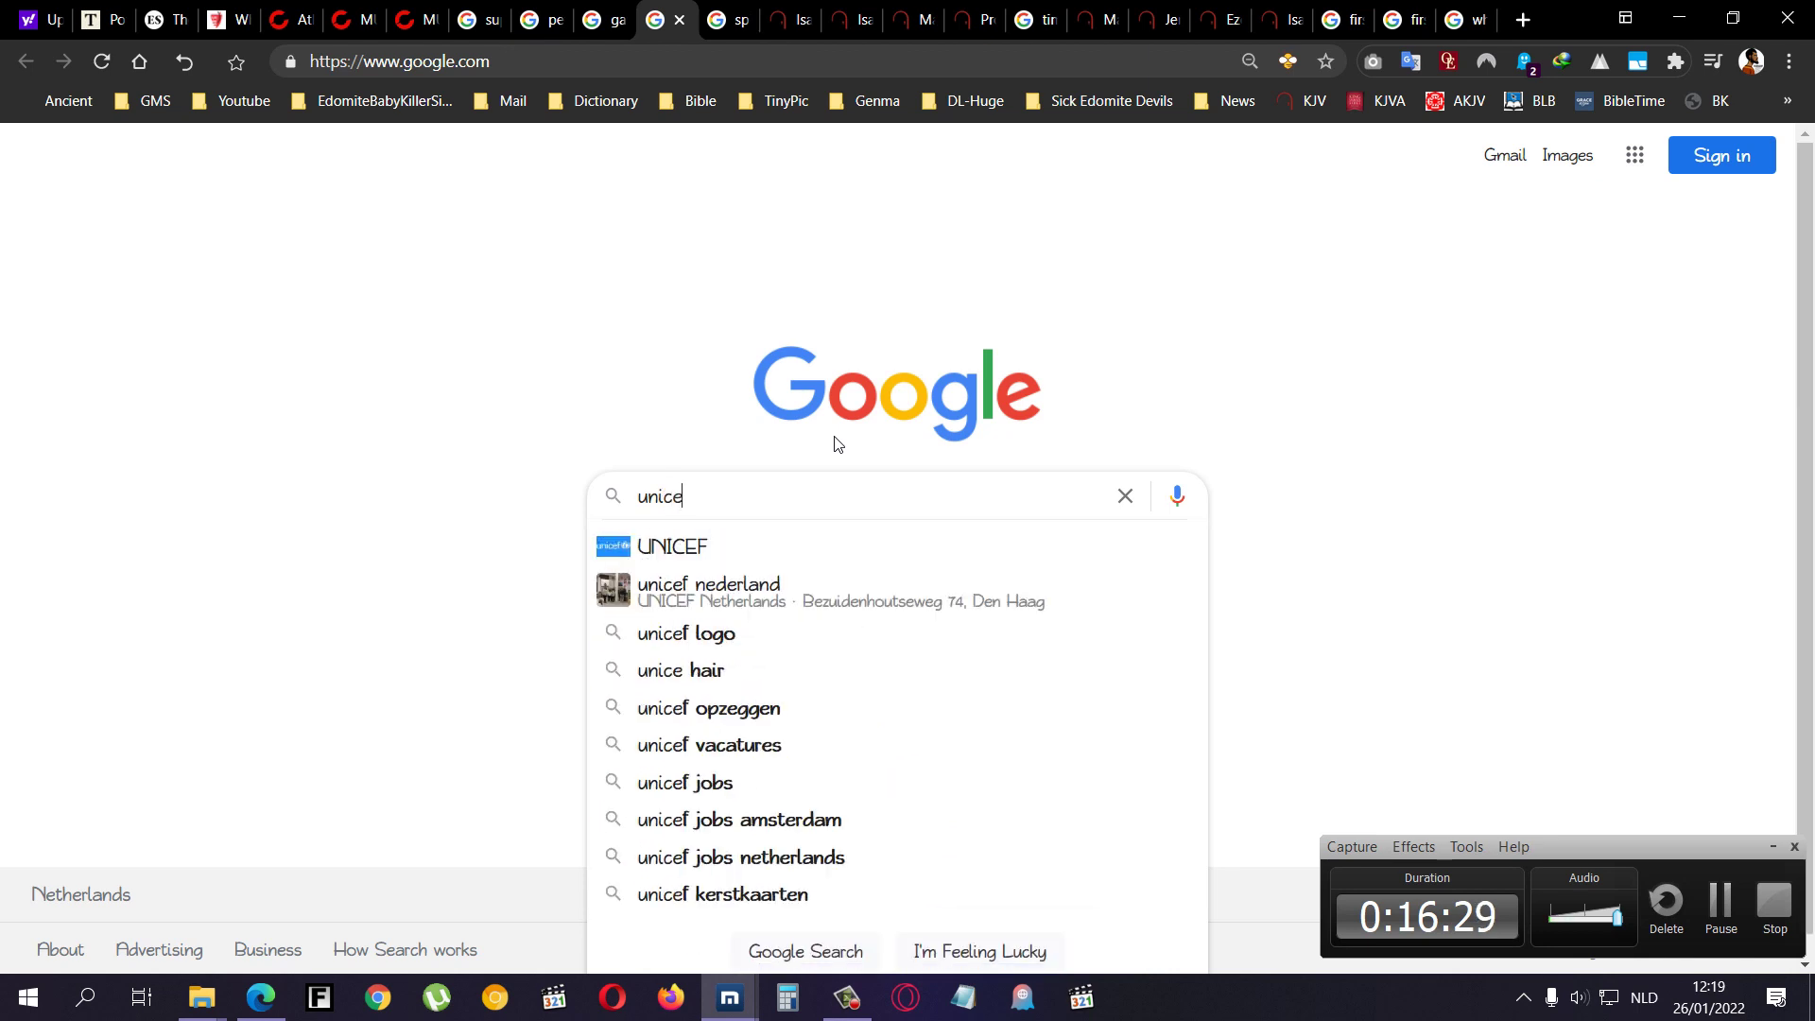
text(f logo )
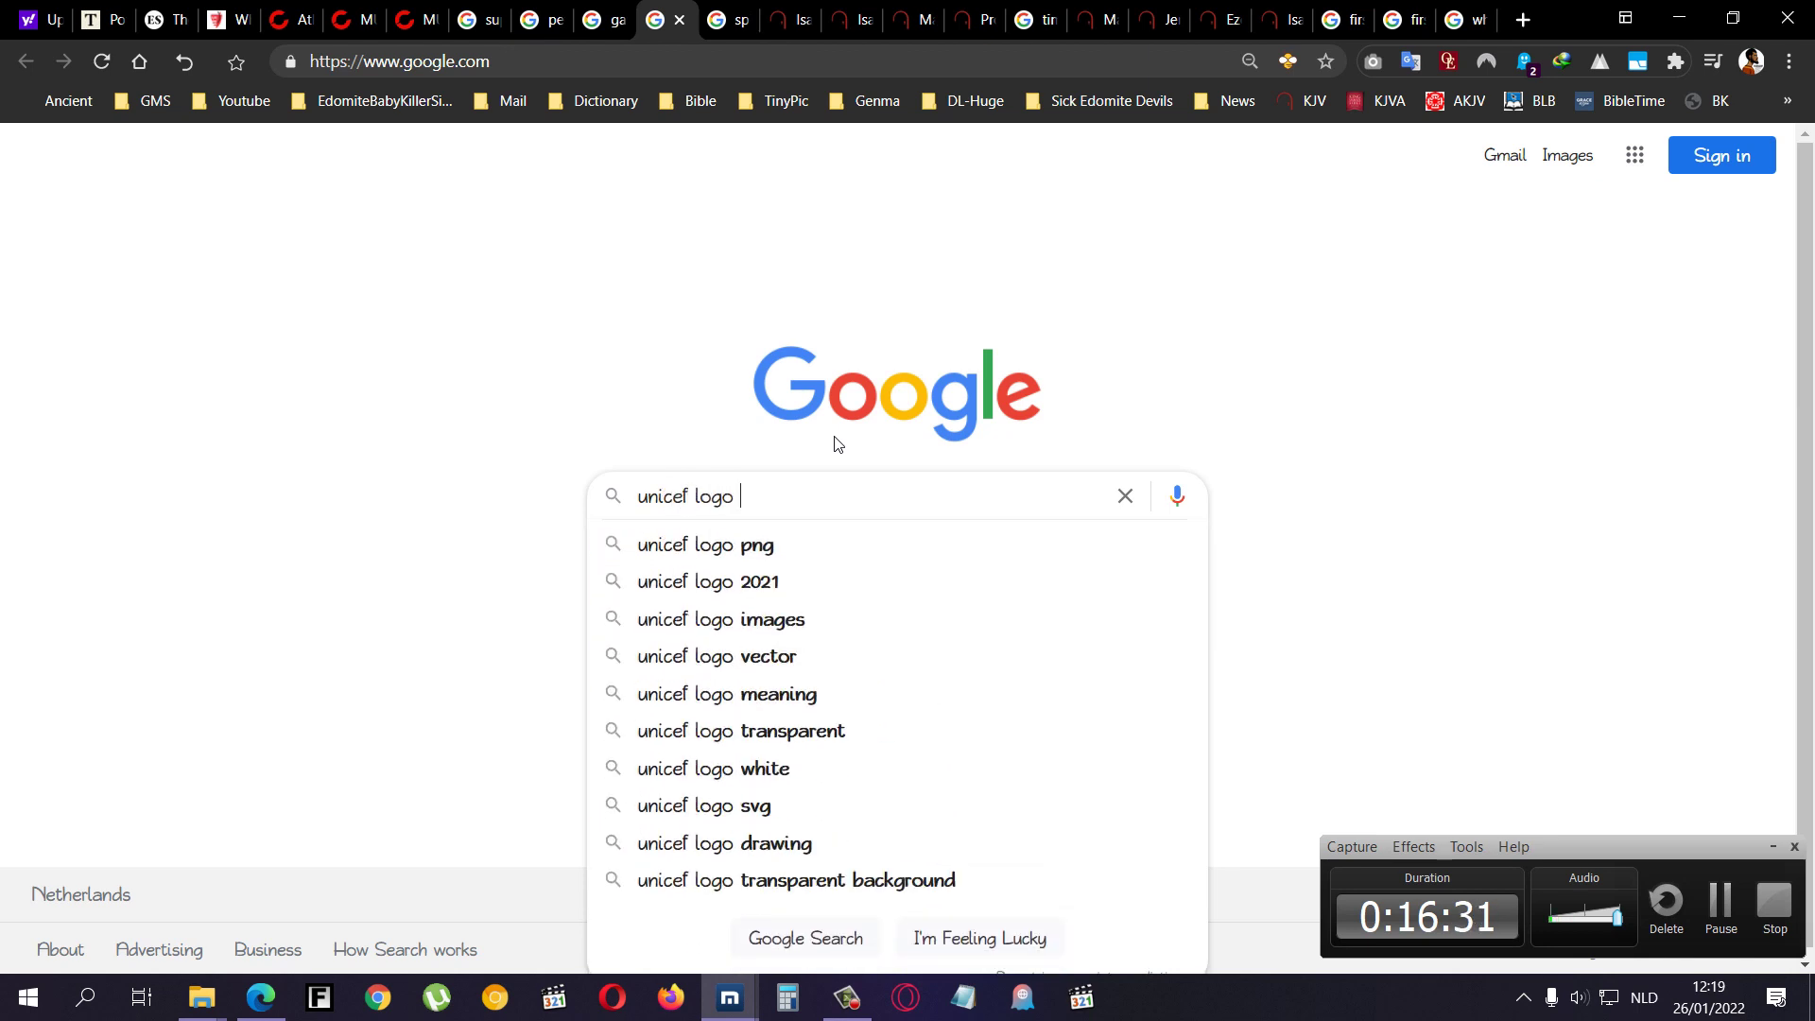
text(po)
key(BackSpace)
key(BackSpace)
key(BackSpace)
text(web)
key(Return)
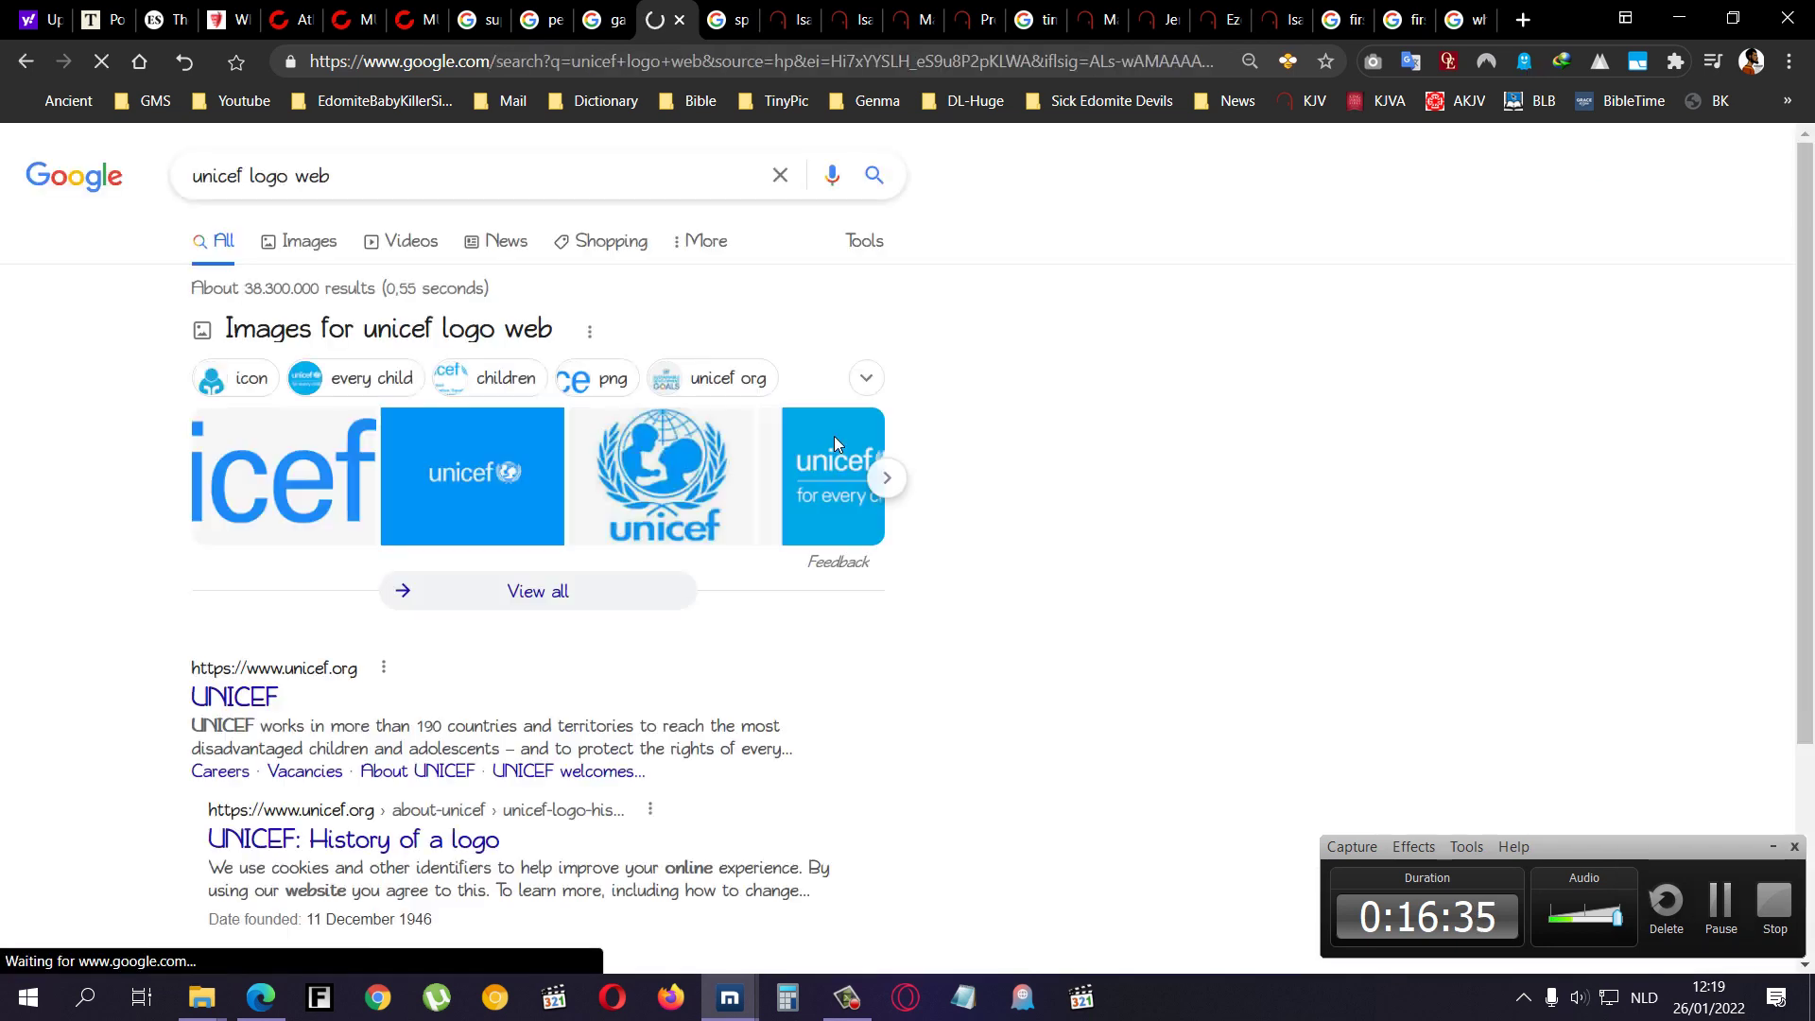
click(301, 242)
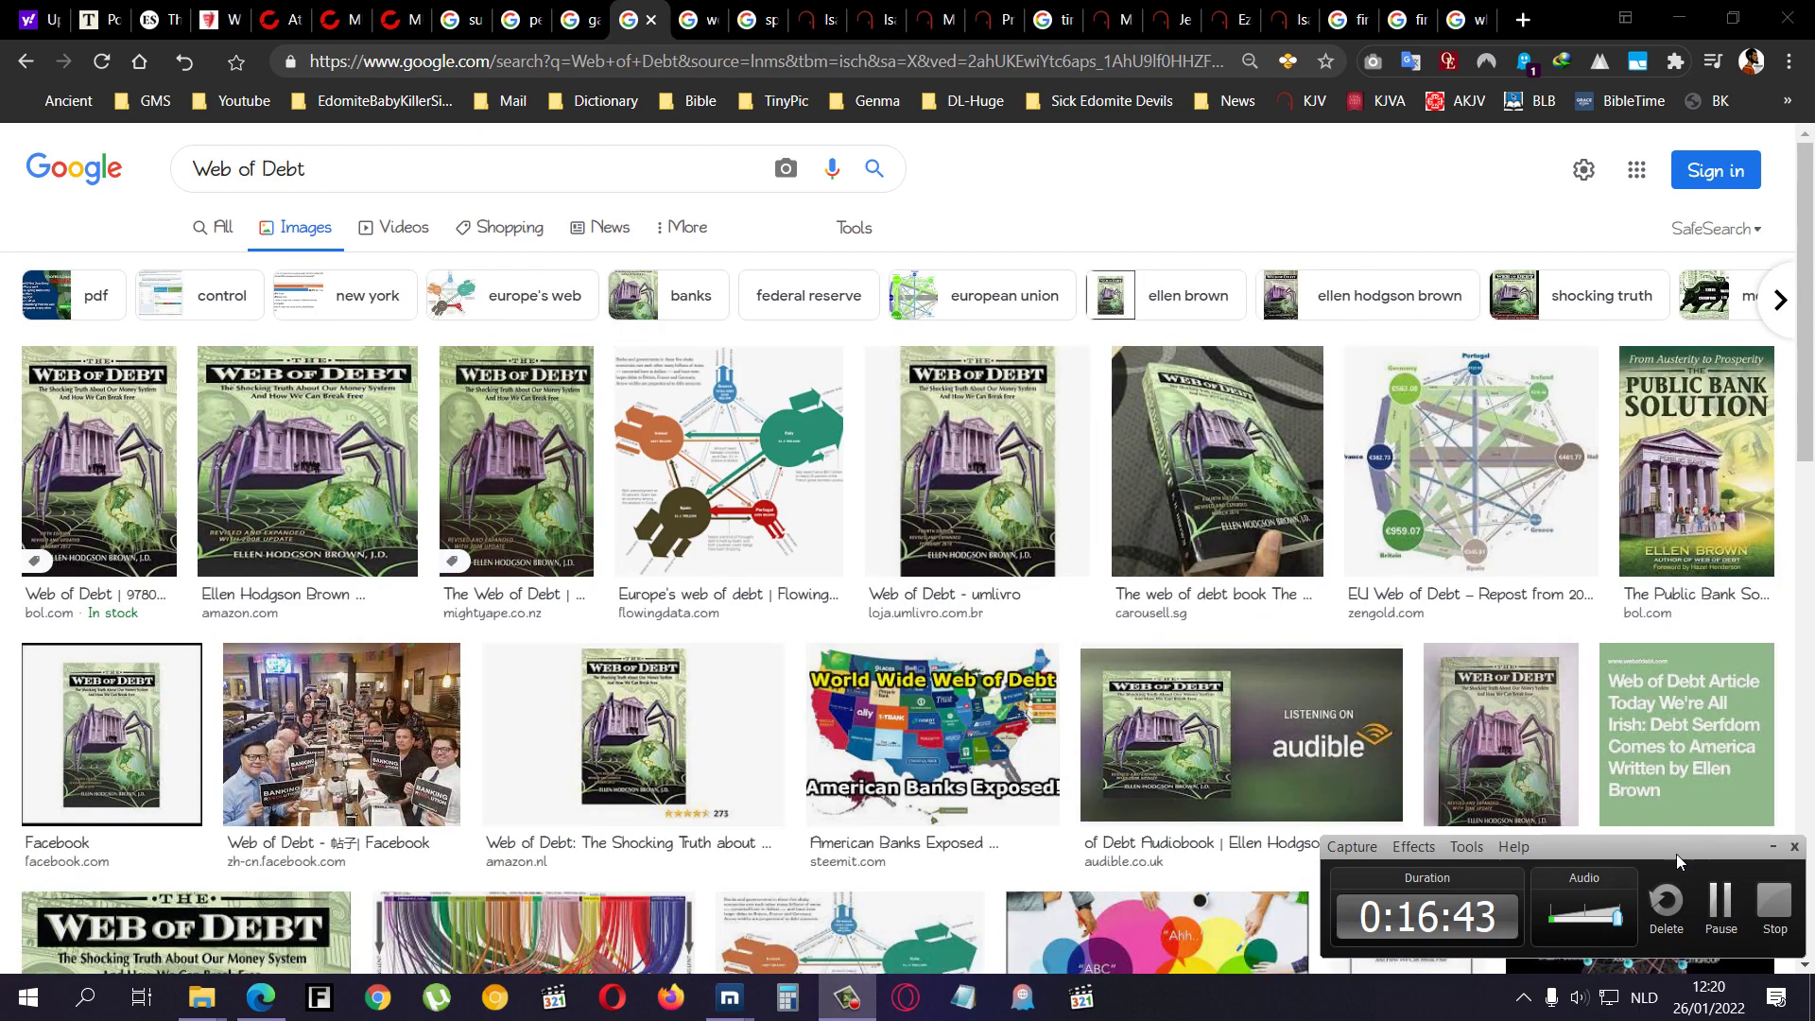
- Preview the hand-held and Amazon Web of Debt book cover images
key(ctrl+w)
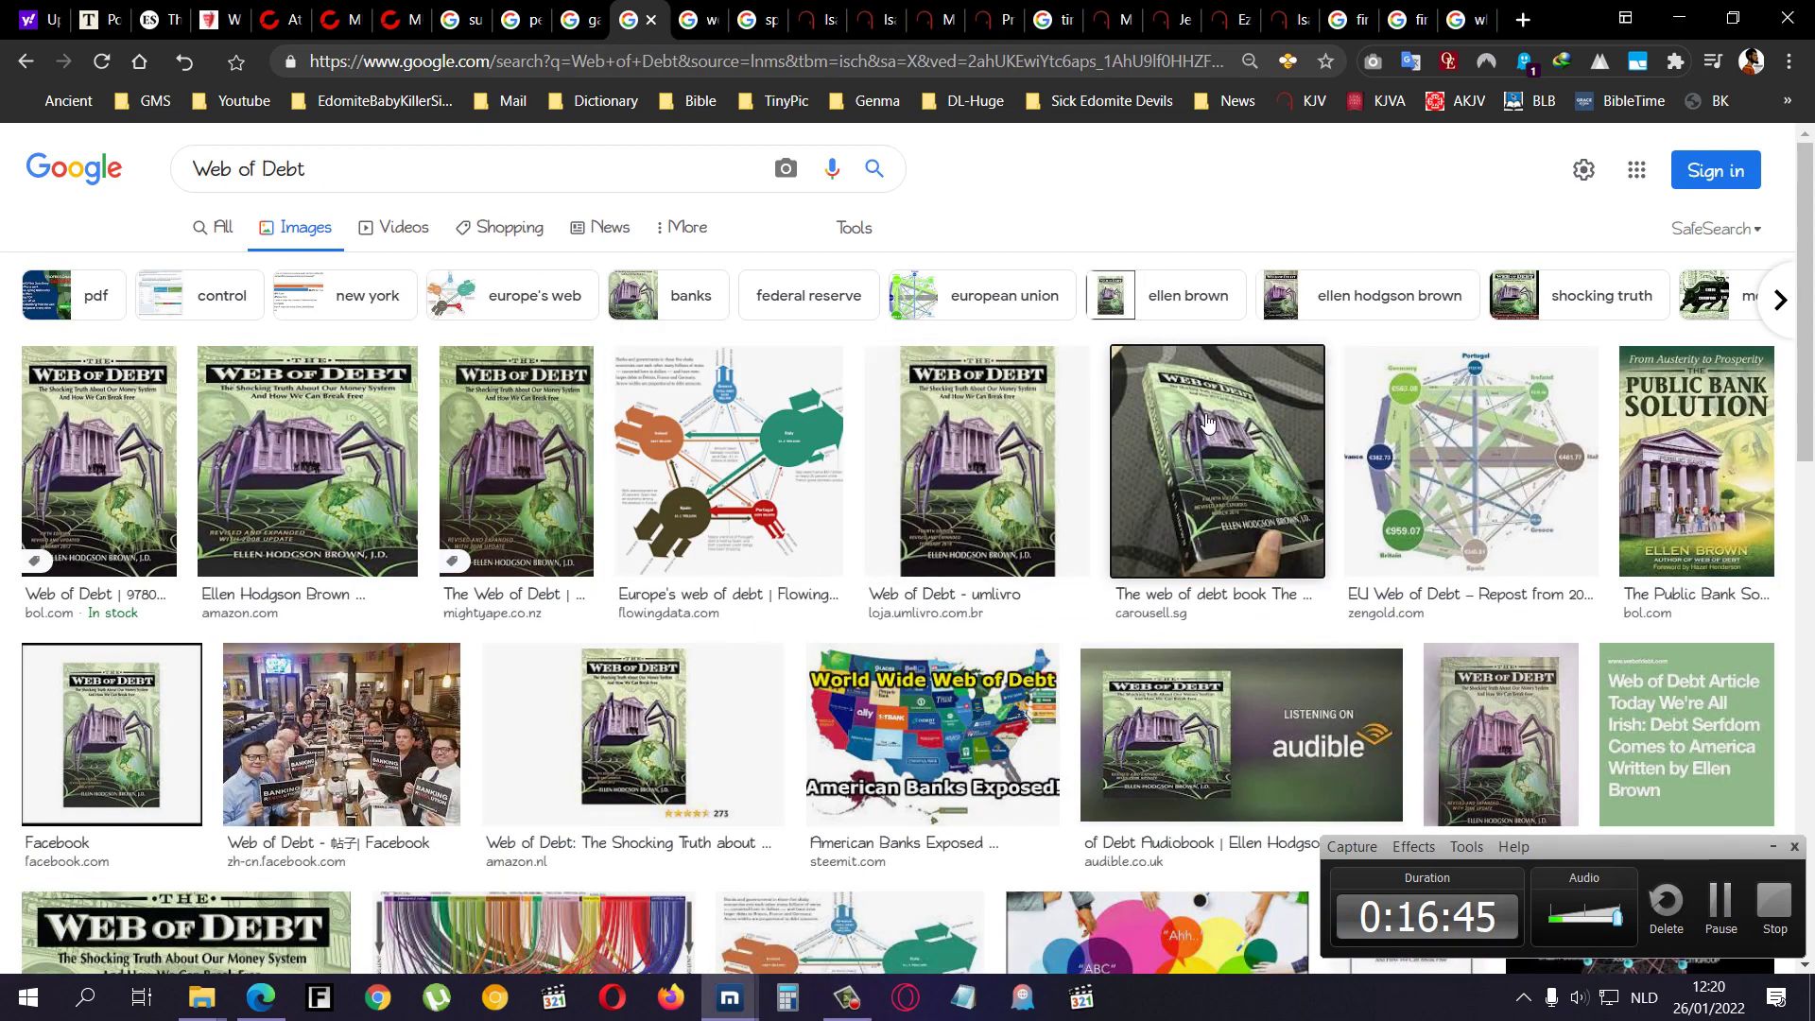
click(1206, 421)
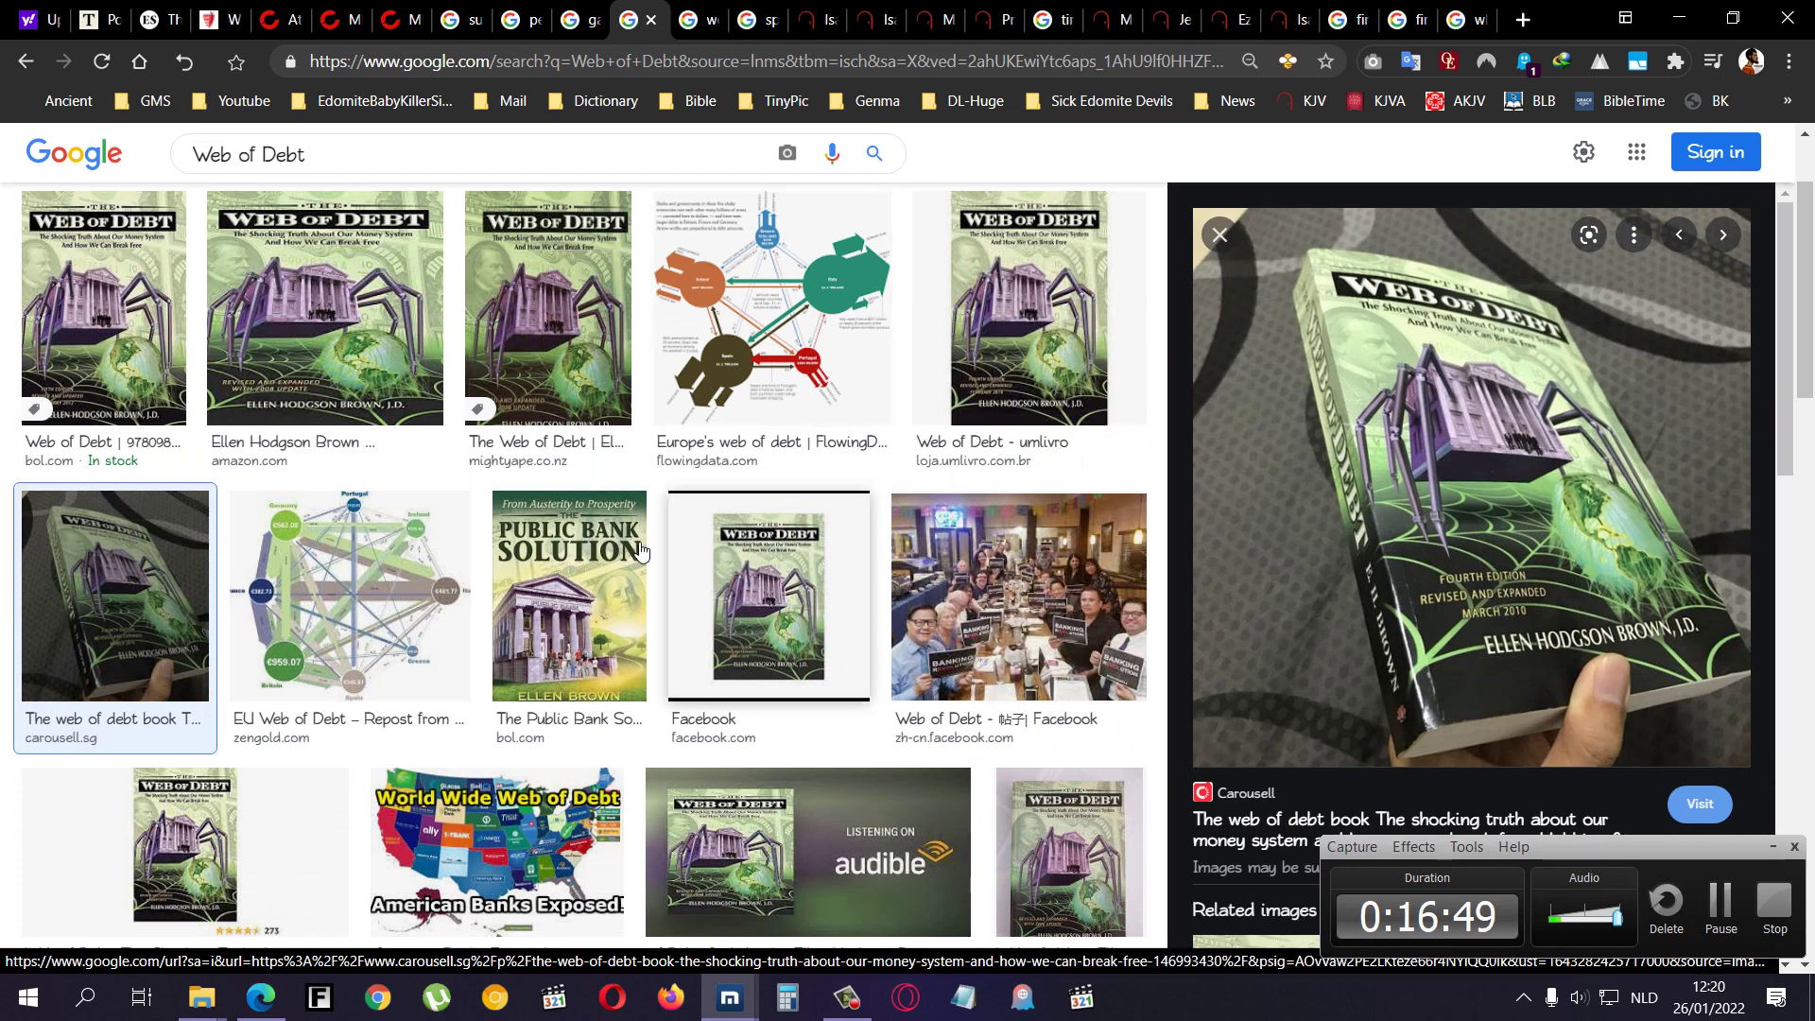
click(302, 293)
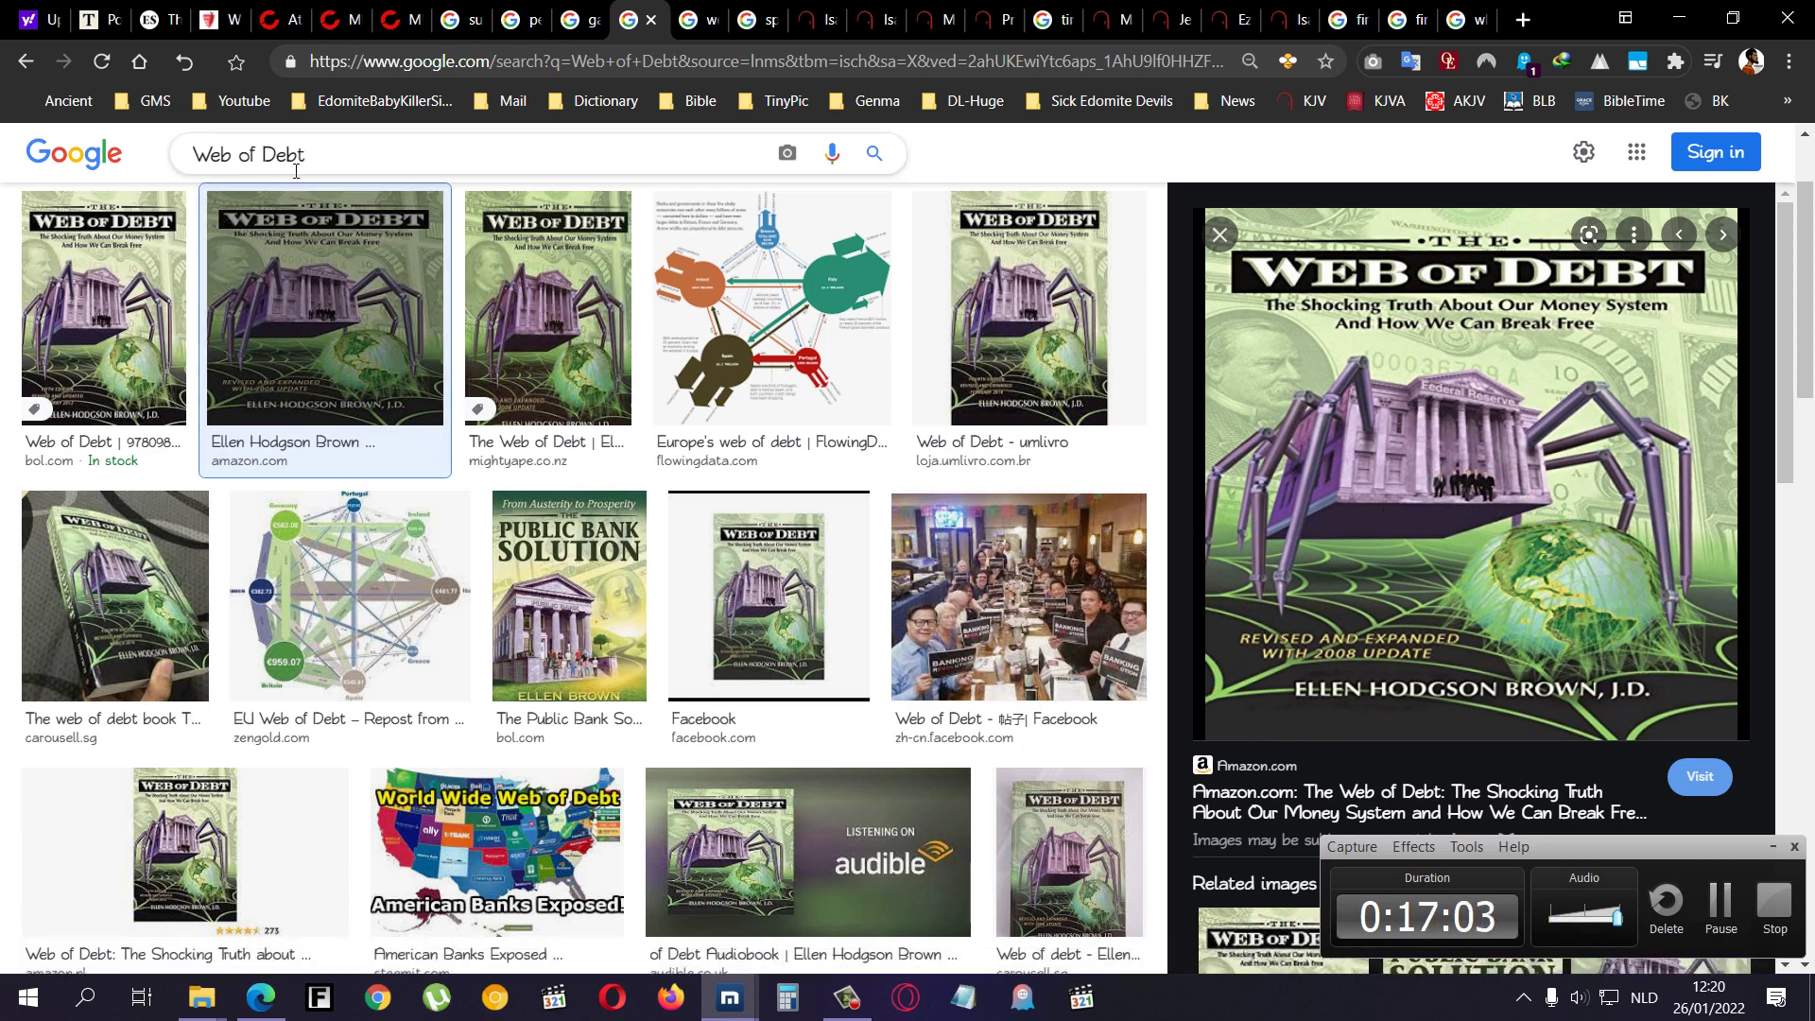
click(140, 61)
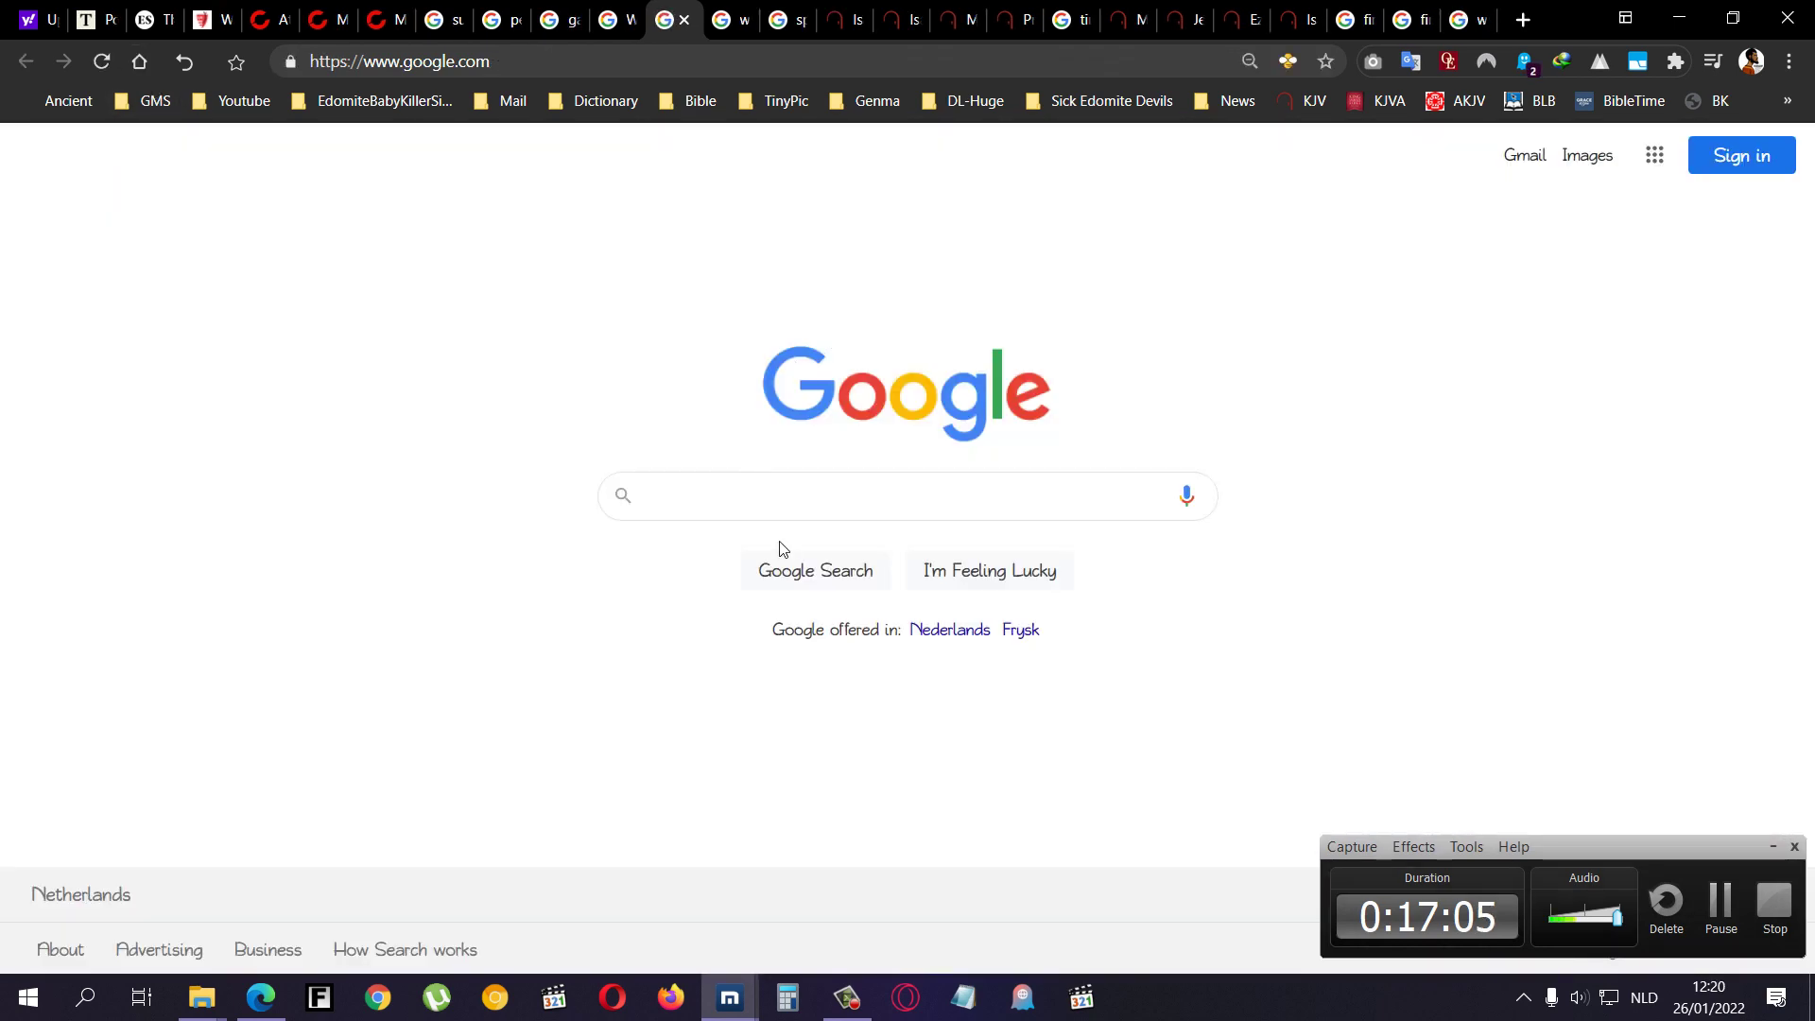
text(the )
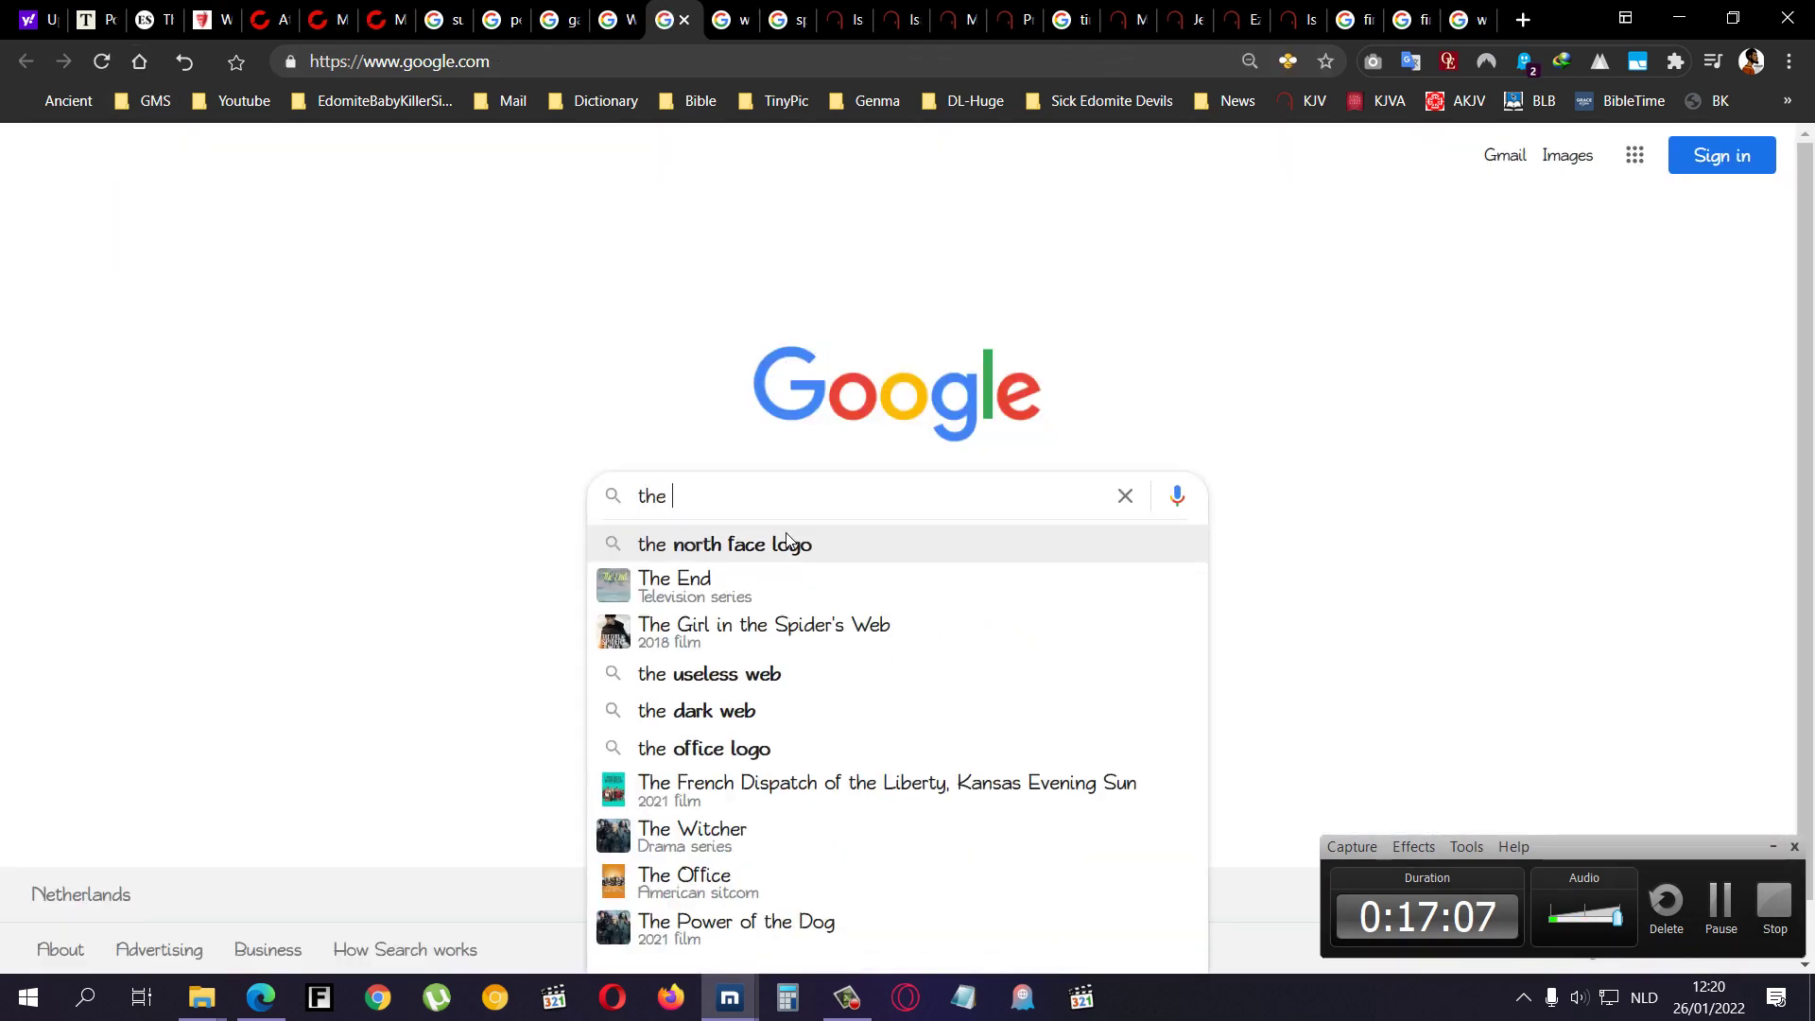
text(currency of slave is debt)
- Search the debt quote, highlight its opening and Google the word 'barter'
key(Return)
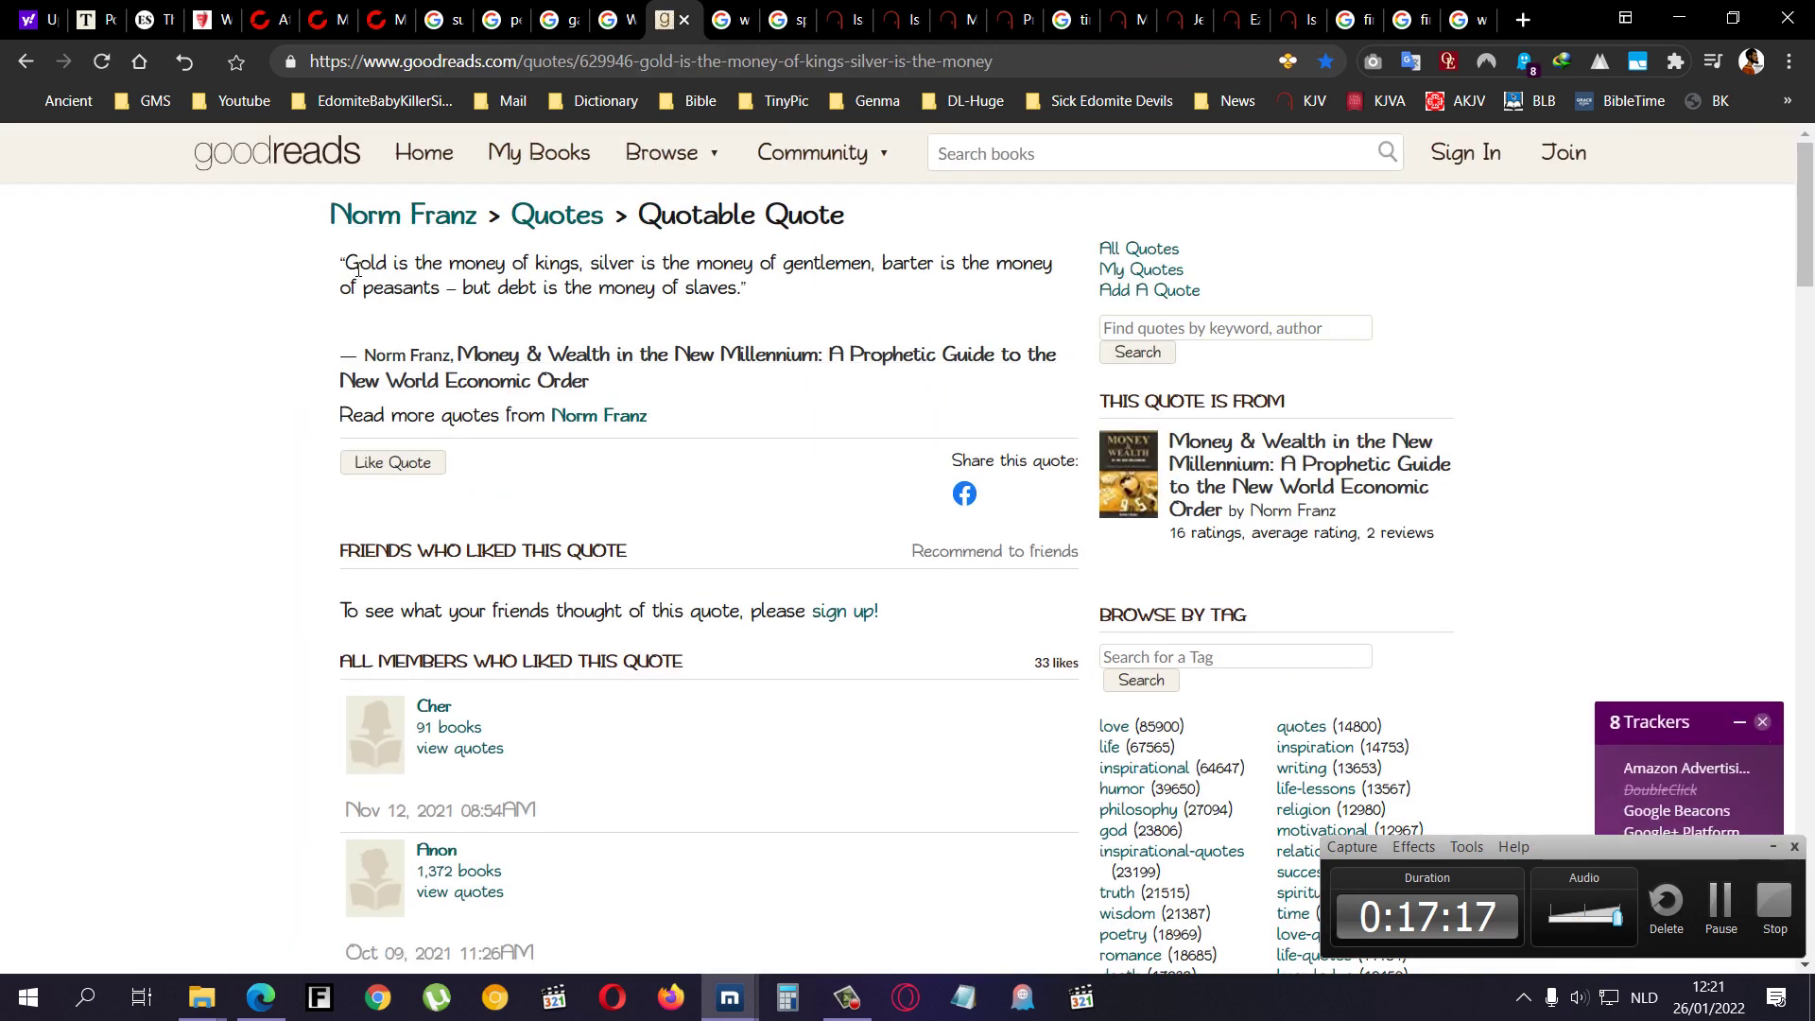
mouse_move(345, 265)
mouse_down()
mouse_move(1052, 270)
mouse_move(585, 273)
mouse_move(449, 294)
mouse_up()
double_click(950, 267)
triple_click(915, 271)
click(917, 276)
right_click(932, 266)
click(1020, 323)
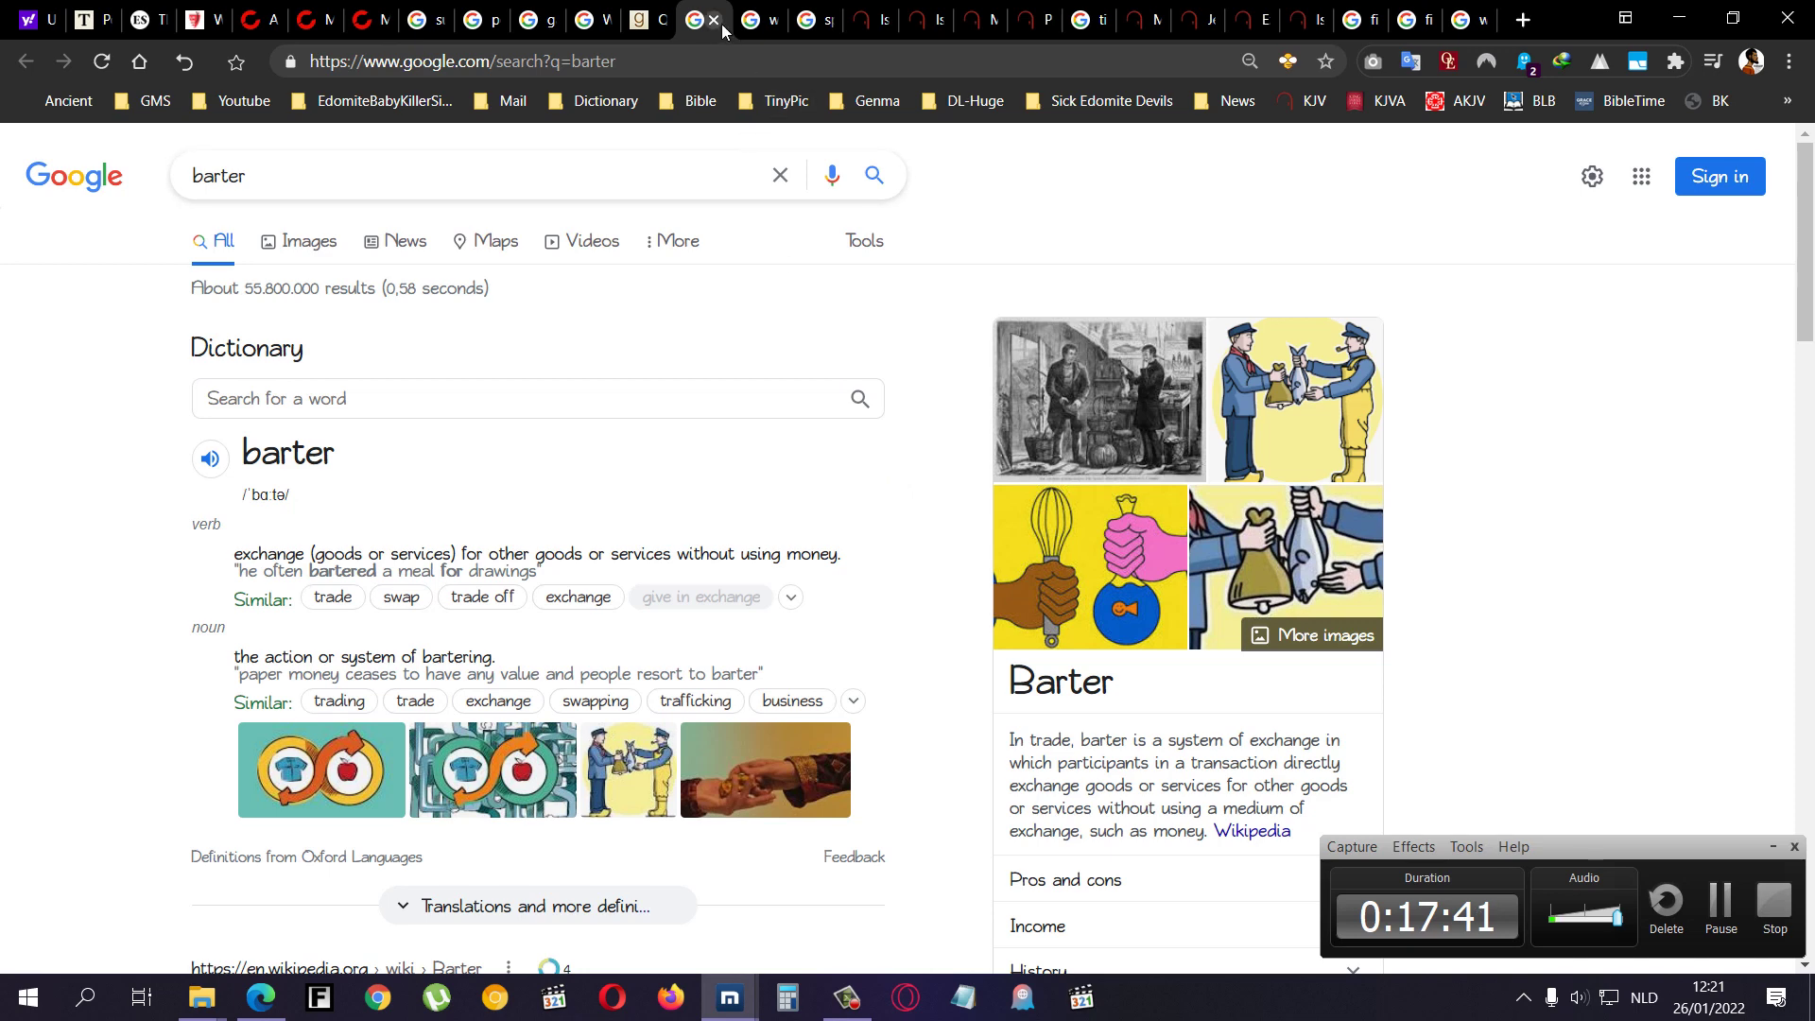
- On Goodreads, dismiss the sign-up popup and highlight 'but debt is the money of slaves'
click(660, 20)
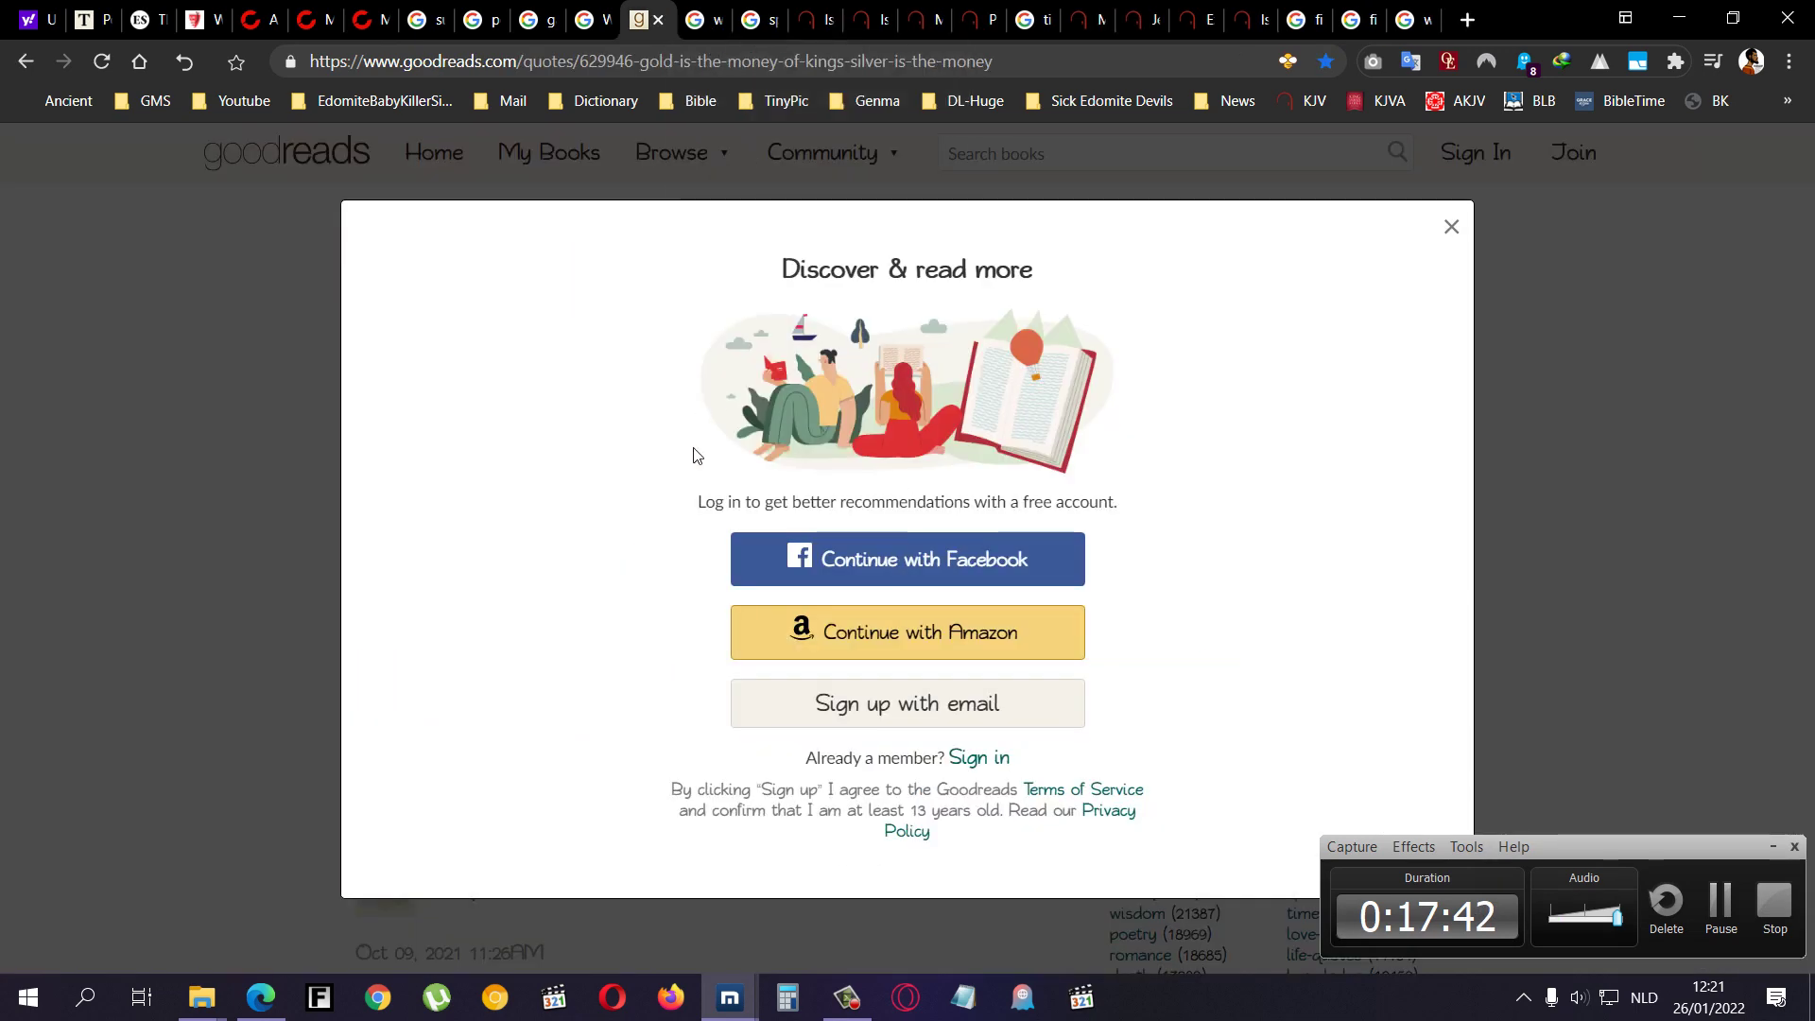
click(1451, 228)
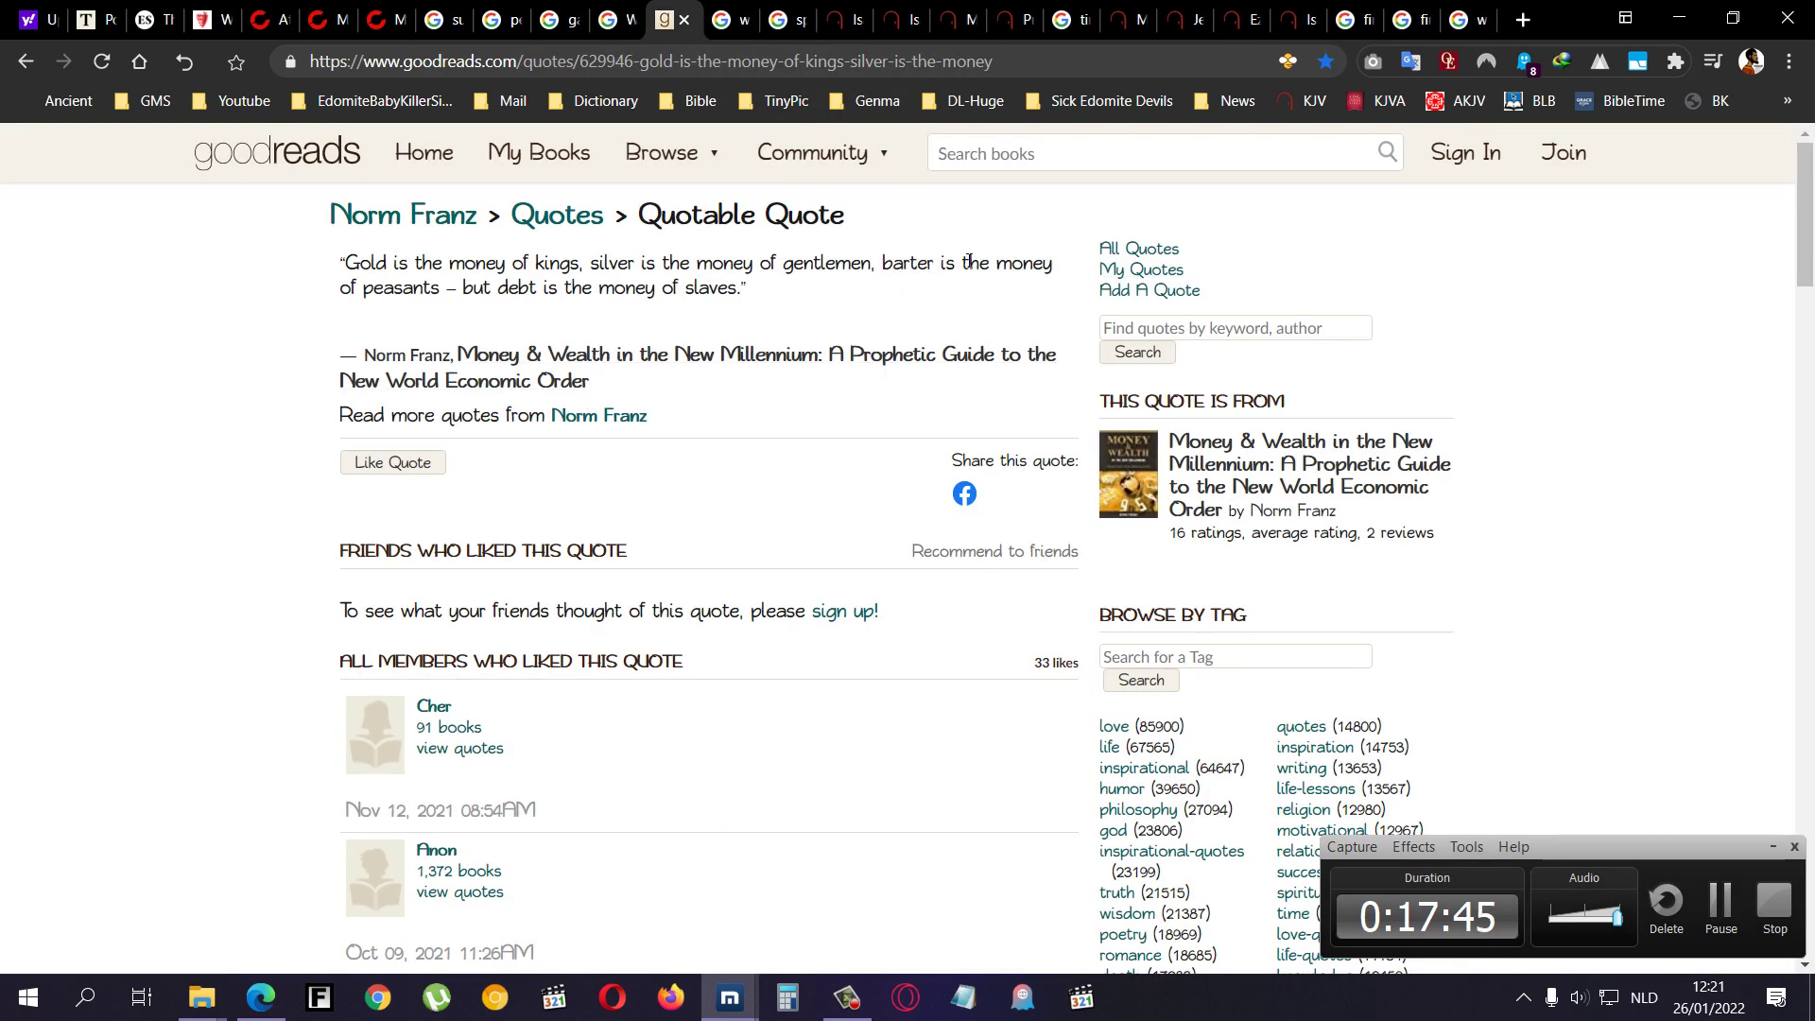
drag(471, 299, 762, 297)
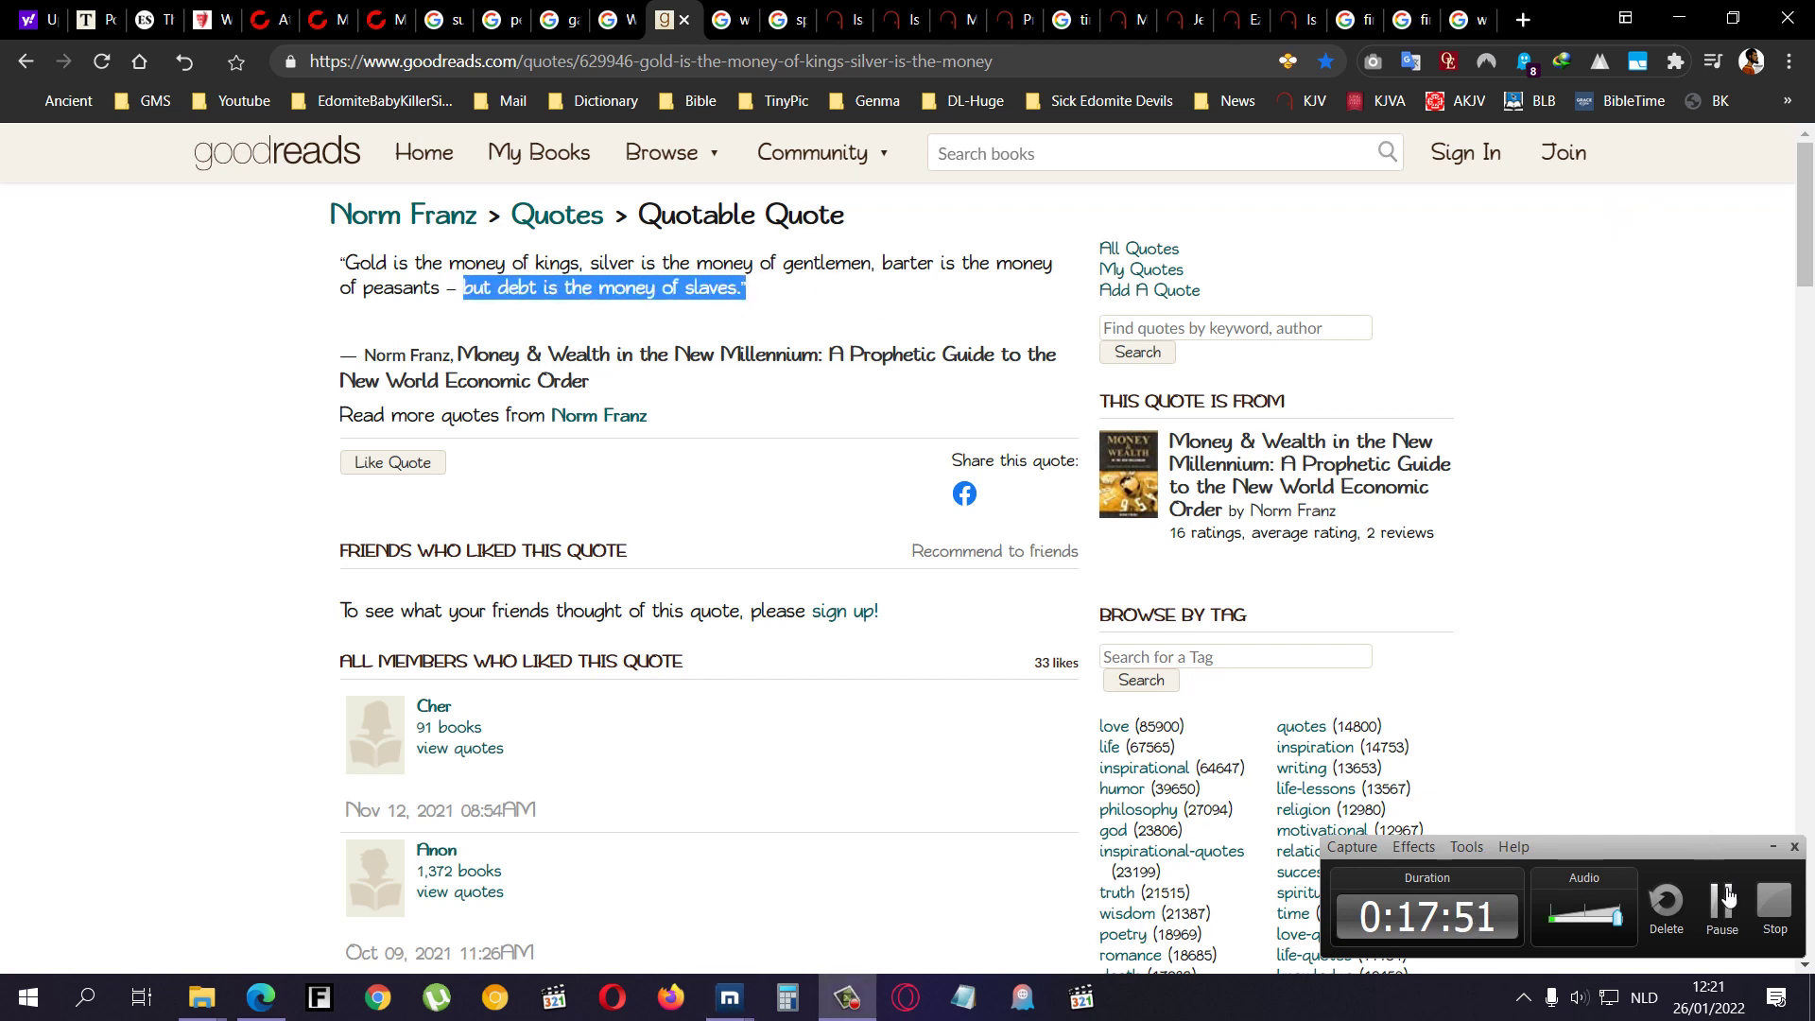
- Circle National Debt, Debt per Citizen ($89,848) and Revenue per Citizen on usdebtclock.org
key(ctrl+Tab)
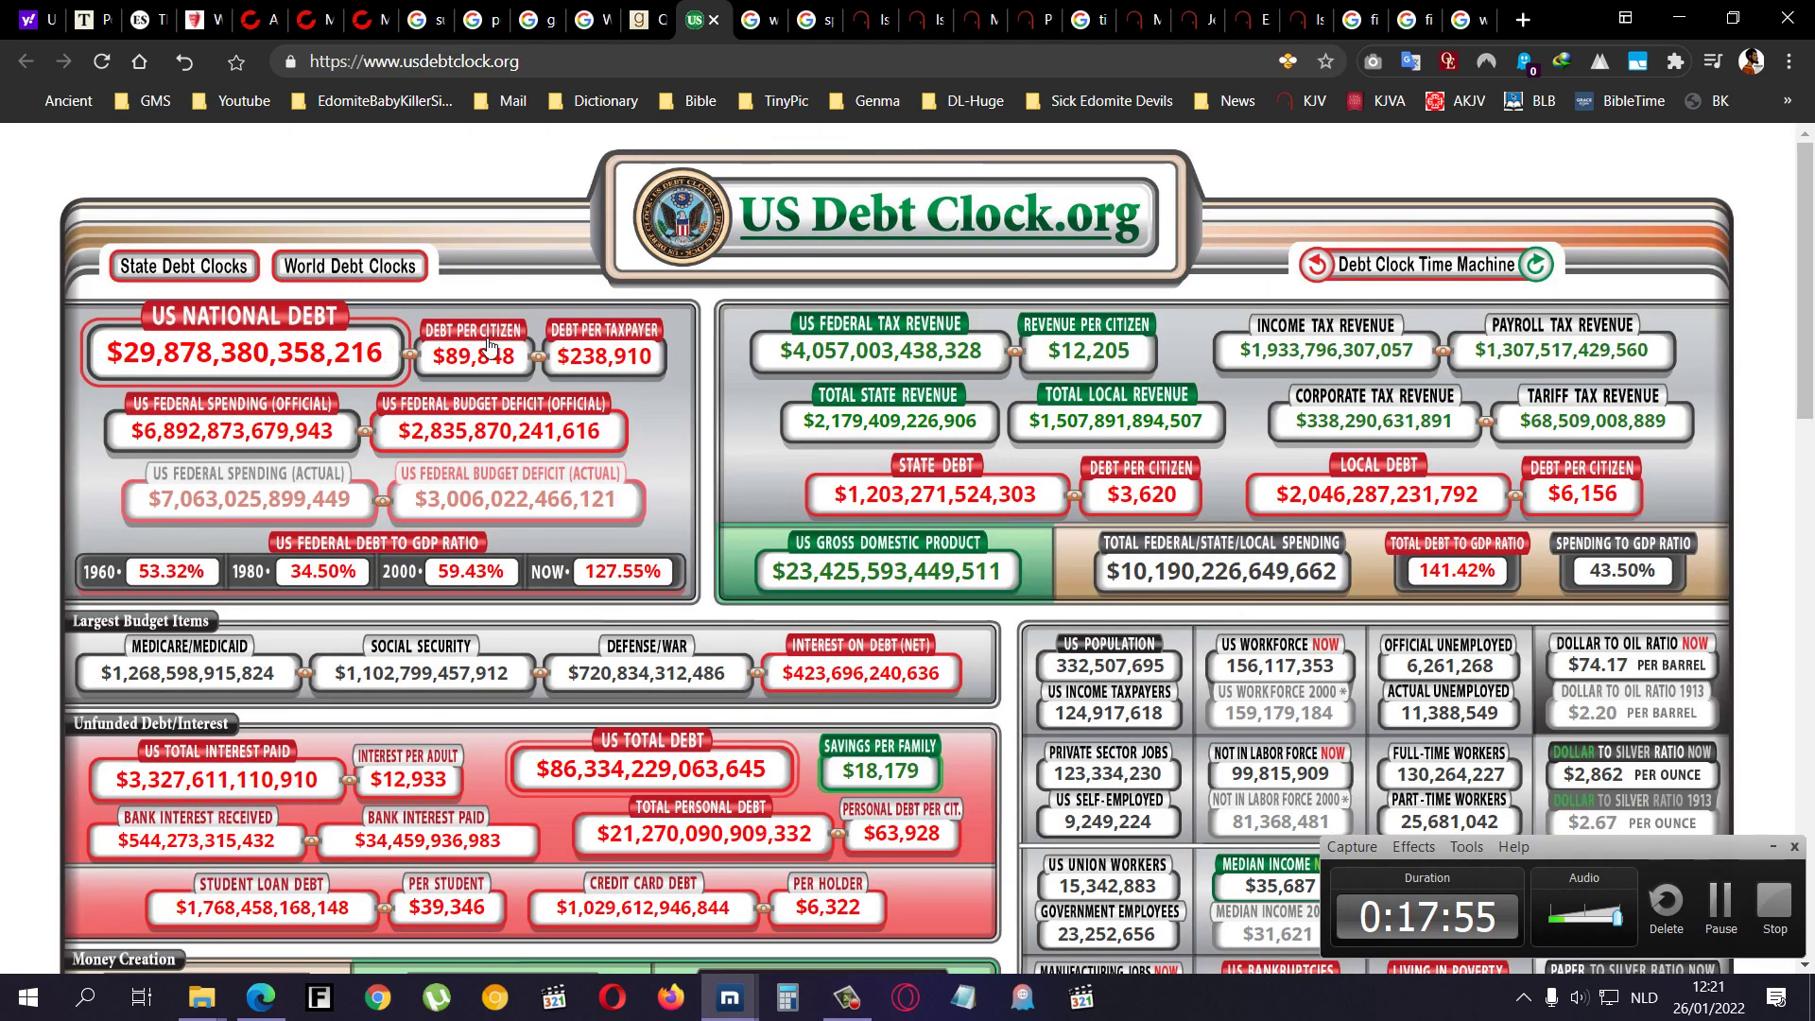
drag(173, 291, 94, 255)
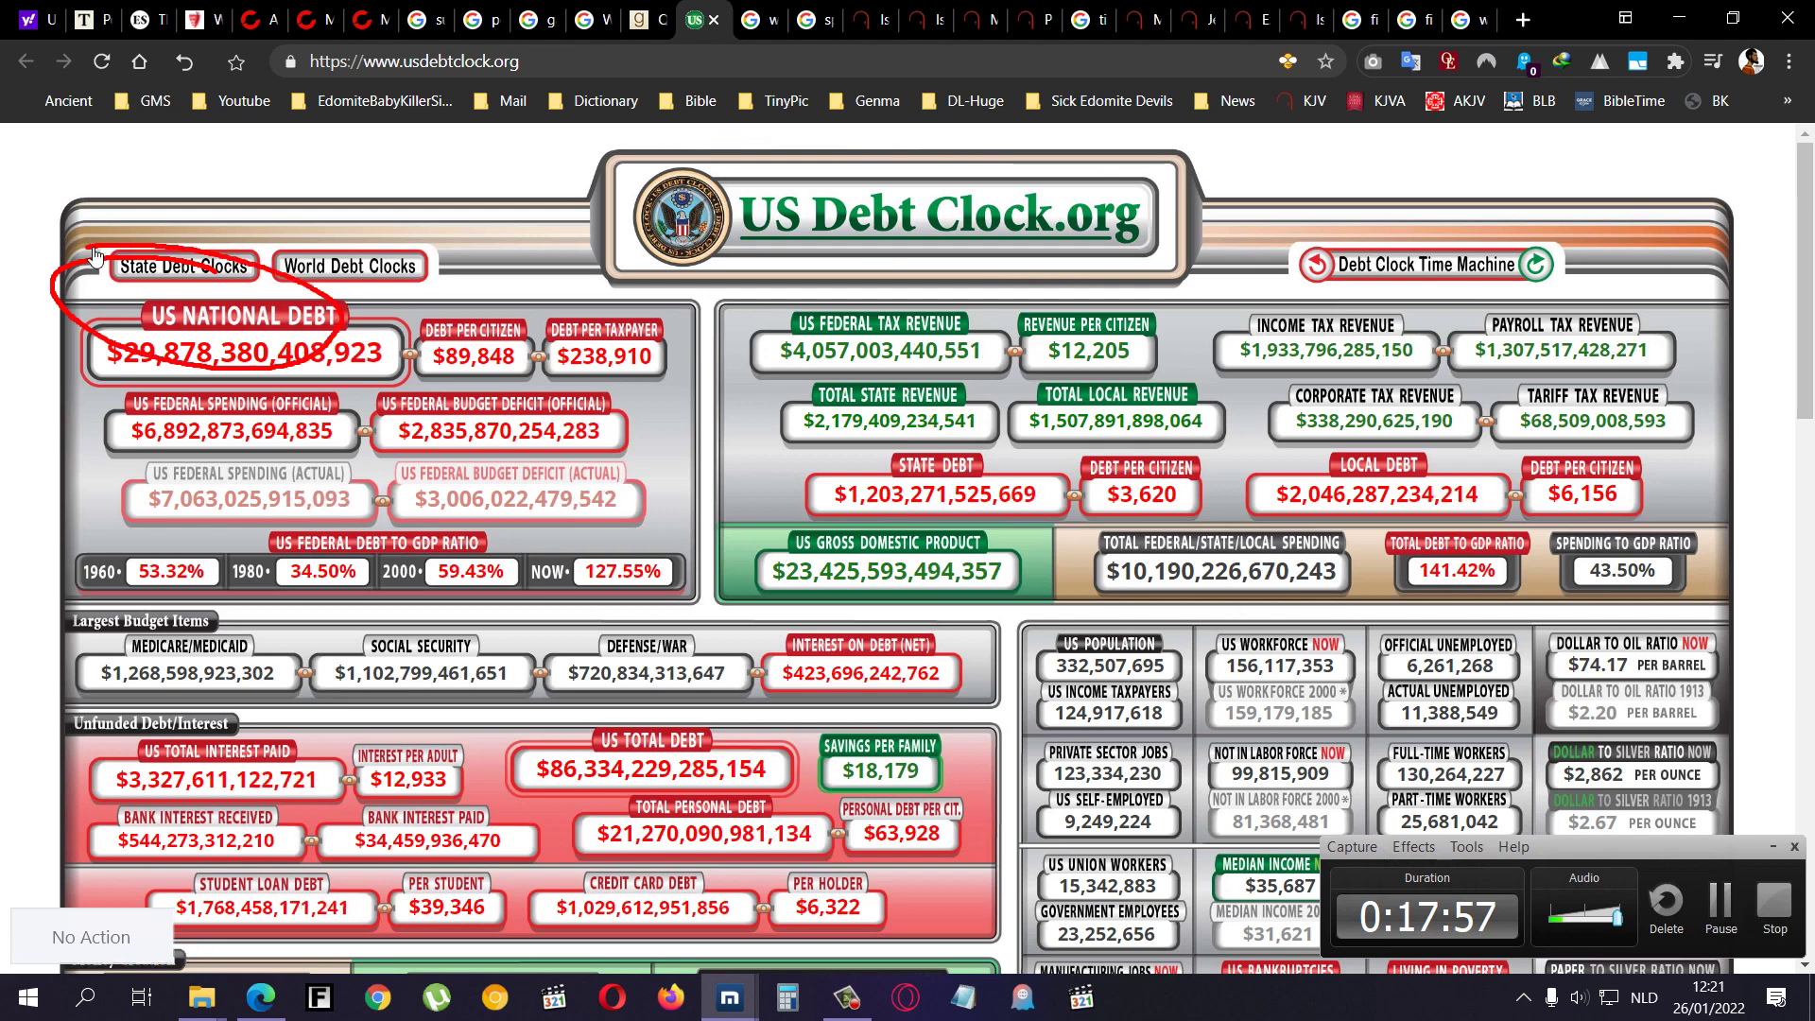
mouse_move(255, 352)
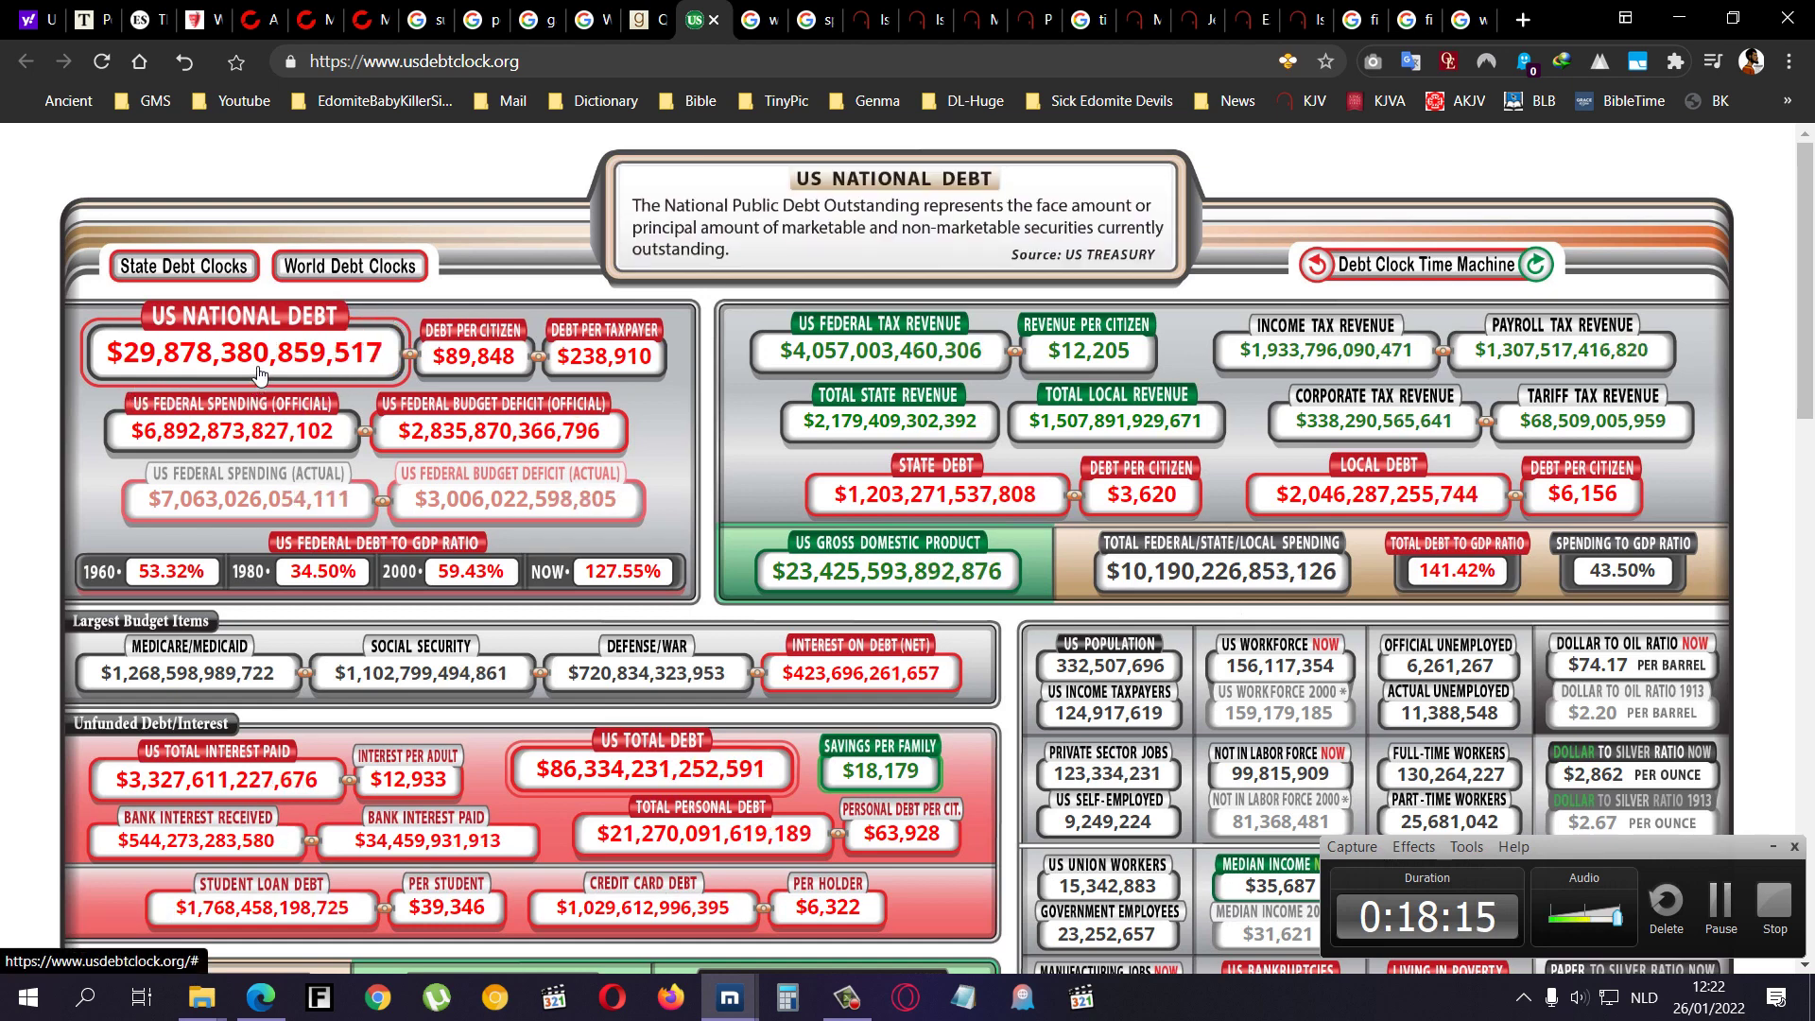
drag(494, 329, 421, 294)
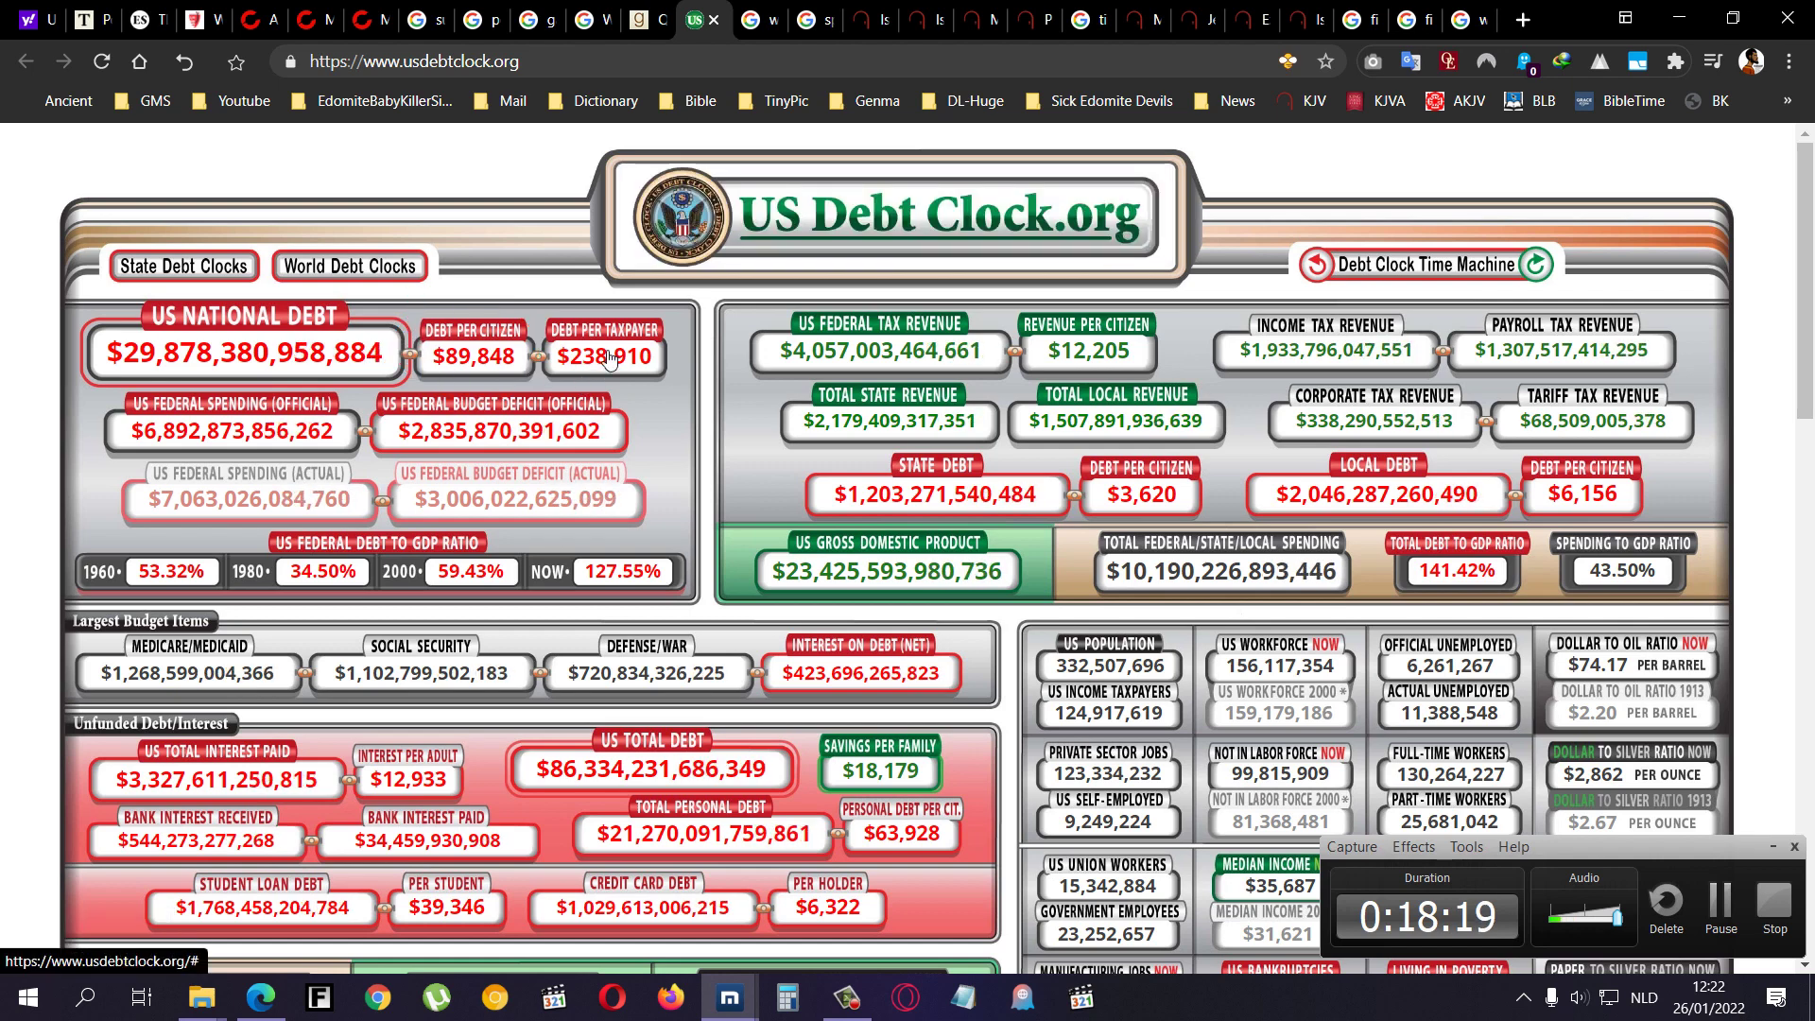
mouse_move(499, 316)
mouse_down()
mouse_move(550, 380)
mouse_move(538, 306)
mouse_up()
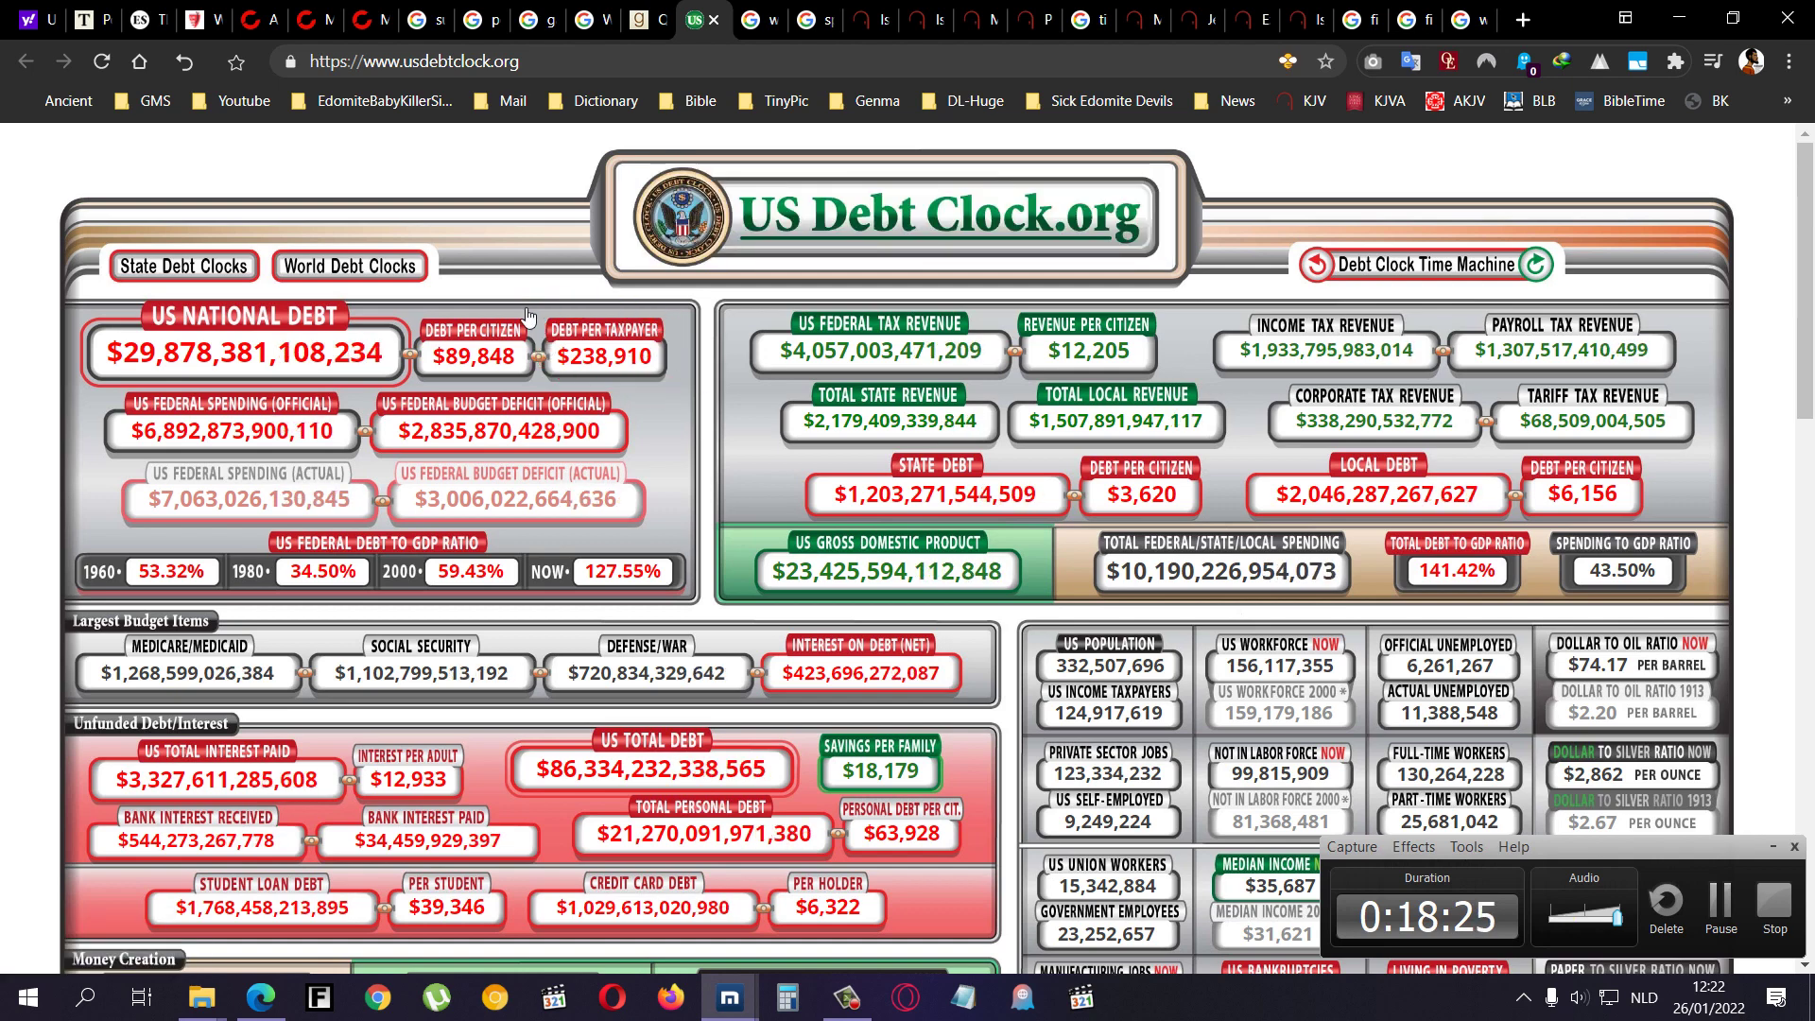
mouse_move(474, 354)
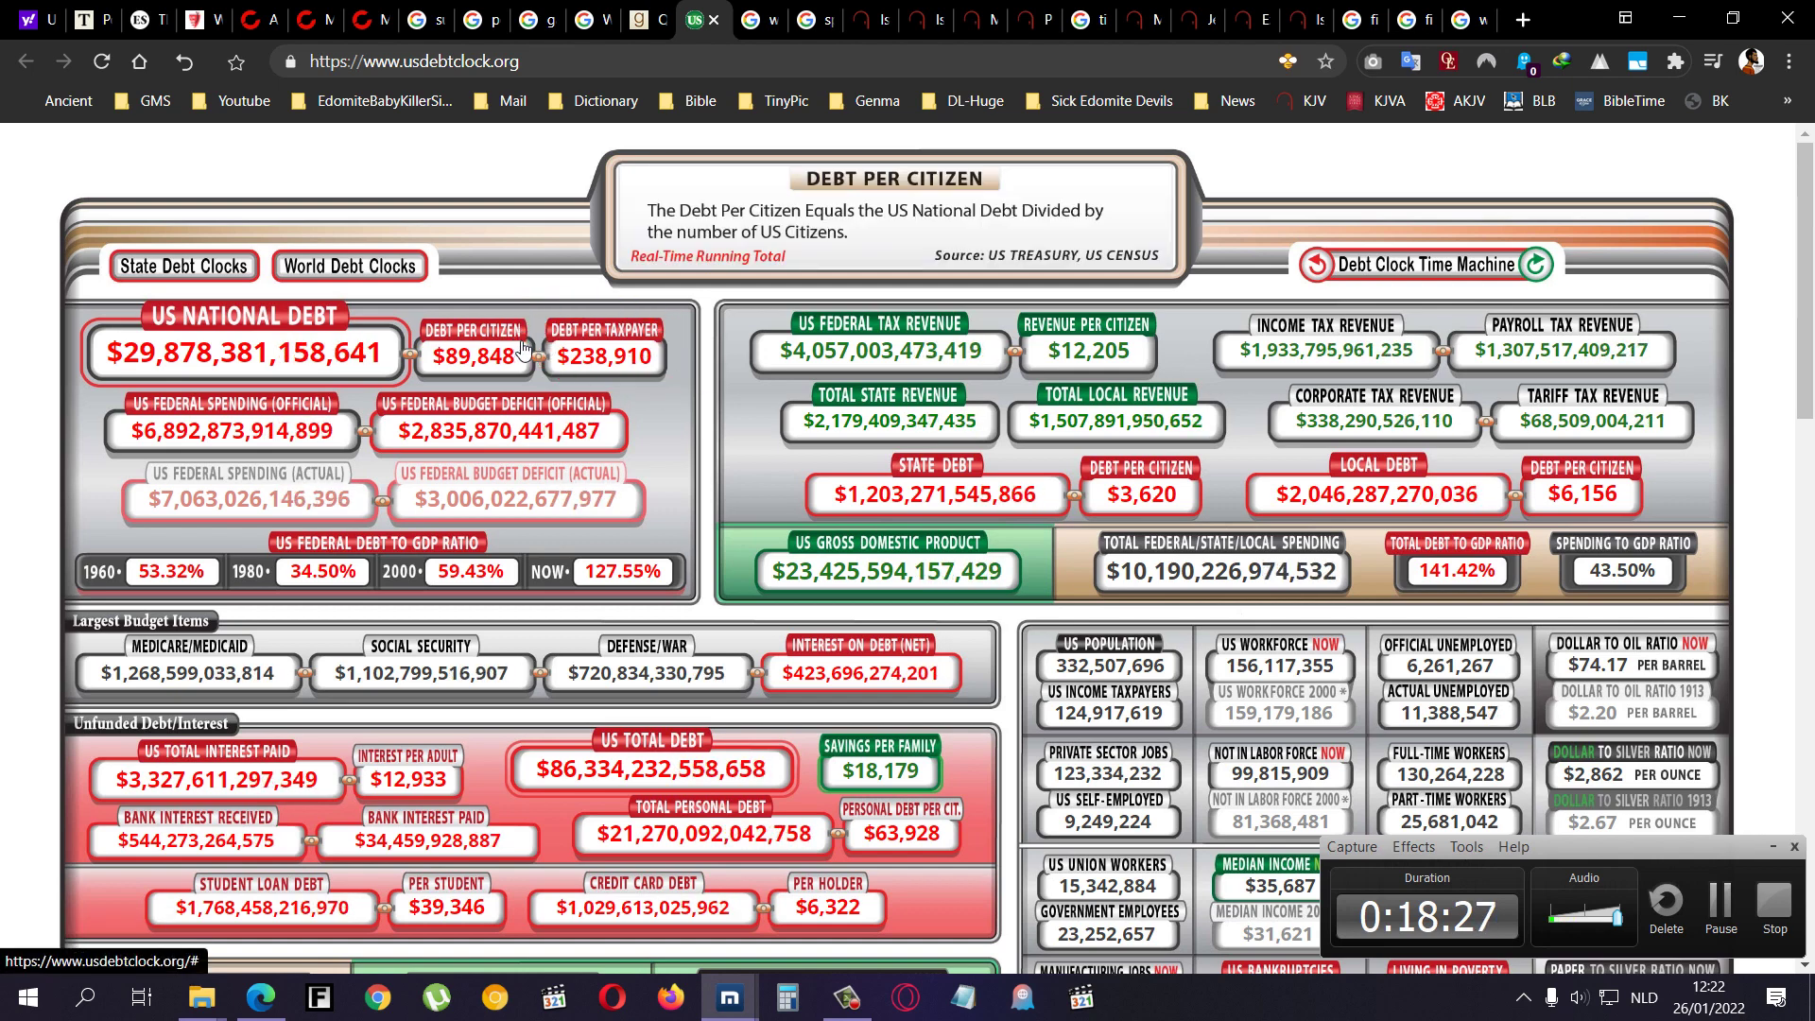
mouse_move(496, 370)
mouse_down()
mouse_move(521, 337)
mouse_move(688, 343)
mouse_up()
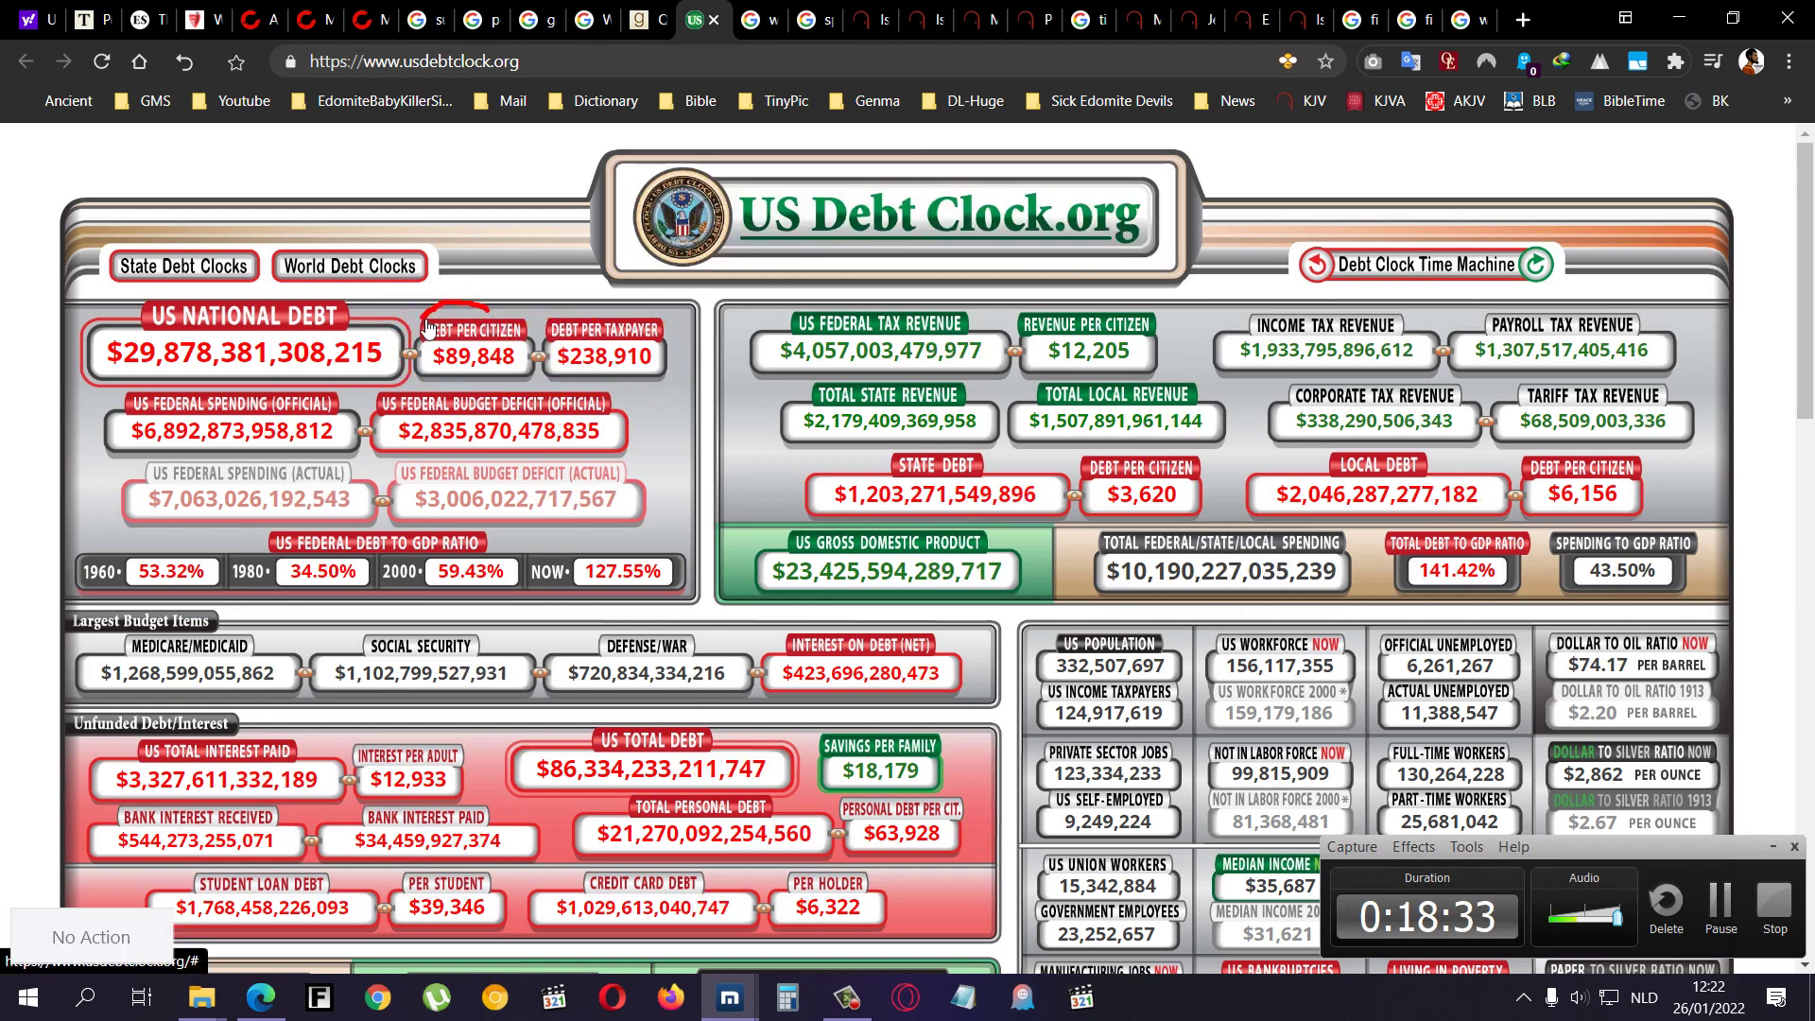
mouse_move(425, 372)
mouse_down()
mouse_move(511, 386)
mouse_move(407, 313)
mouse_up()
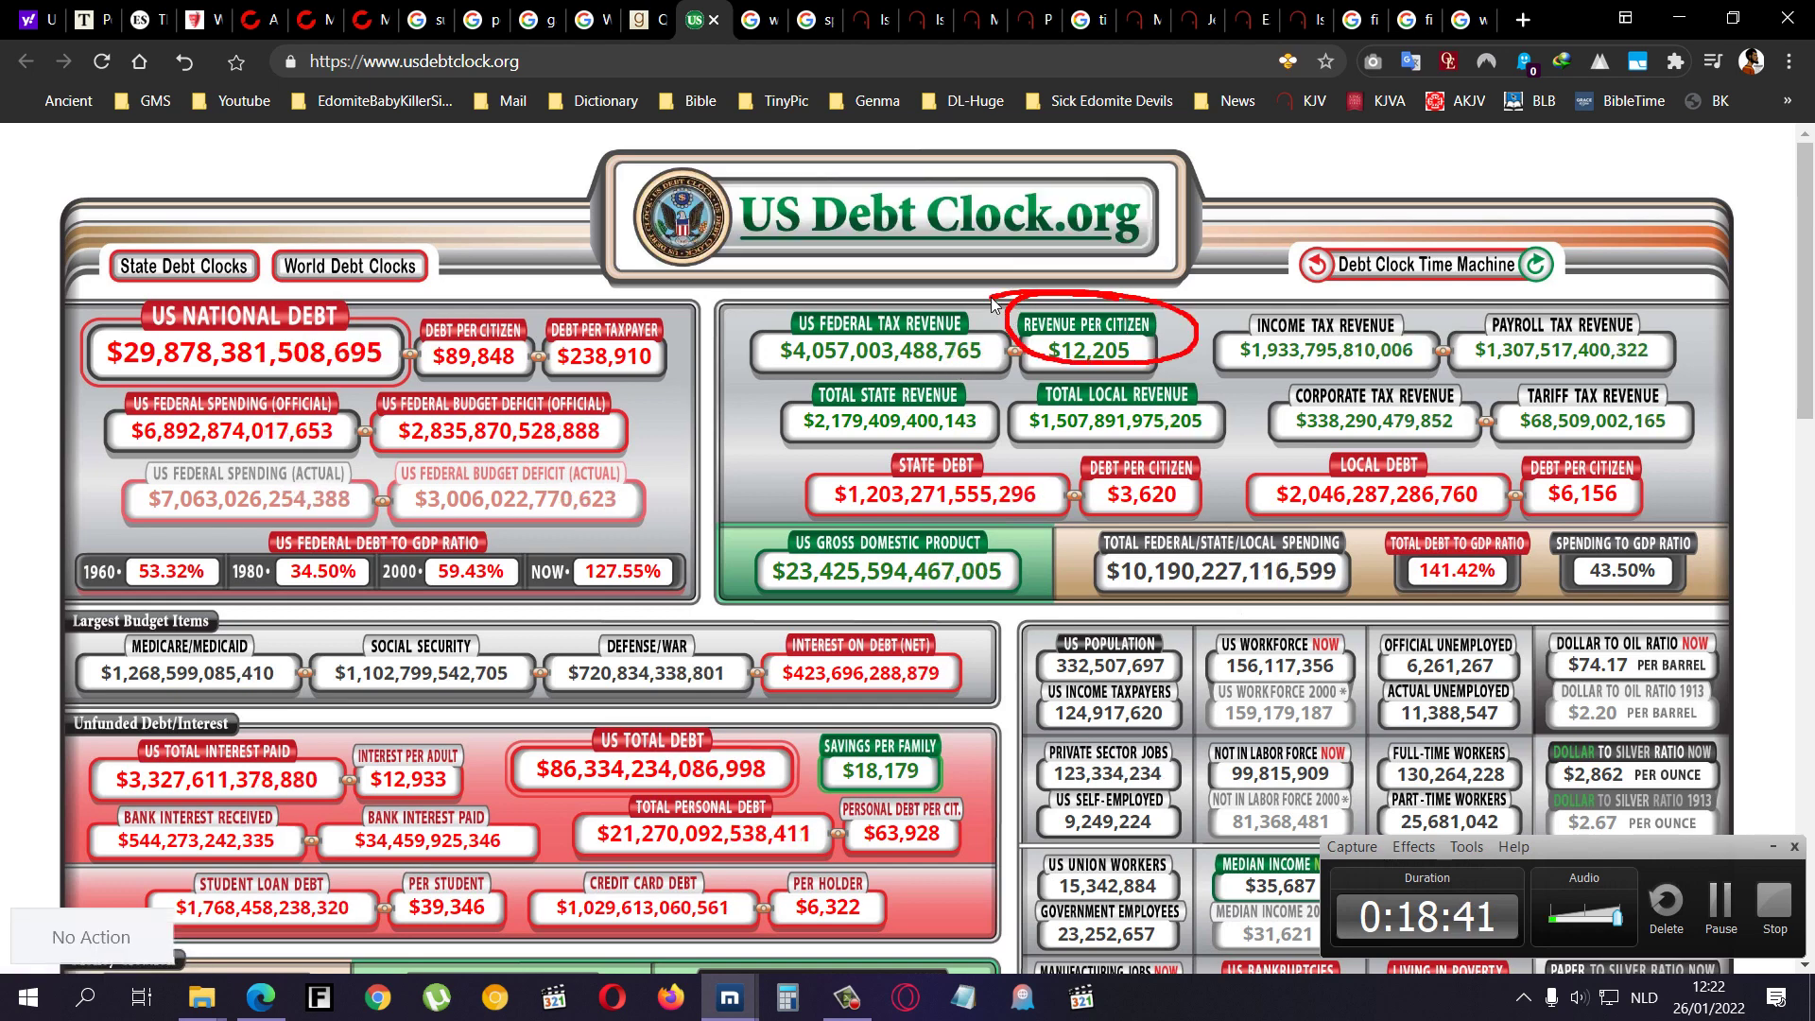
drag(1018, 330, 1037, 312)
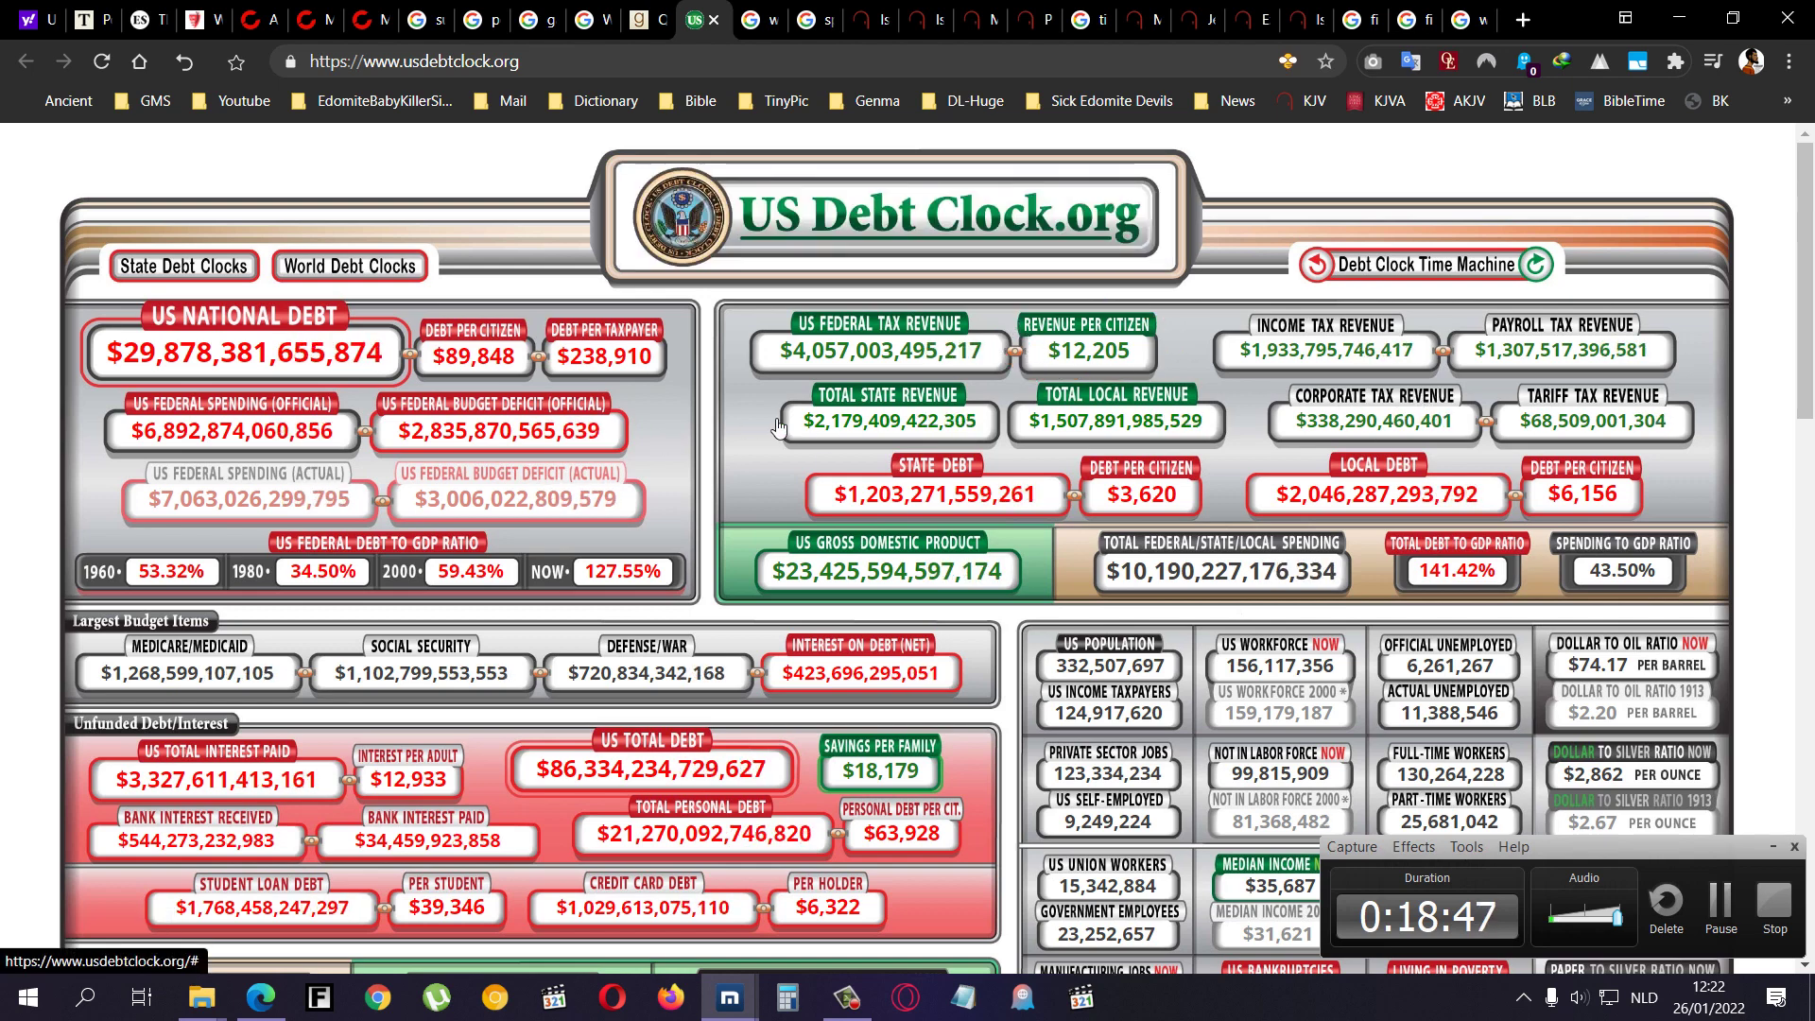
scroll(819, 621, down, 2)
drag(716, 482, 691, 488)
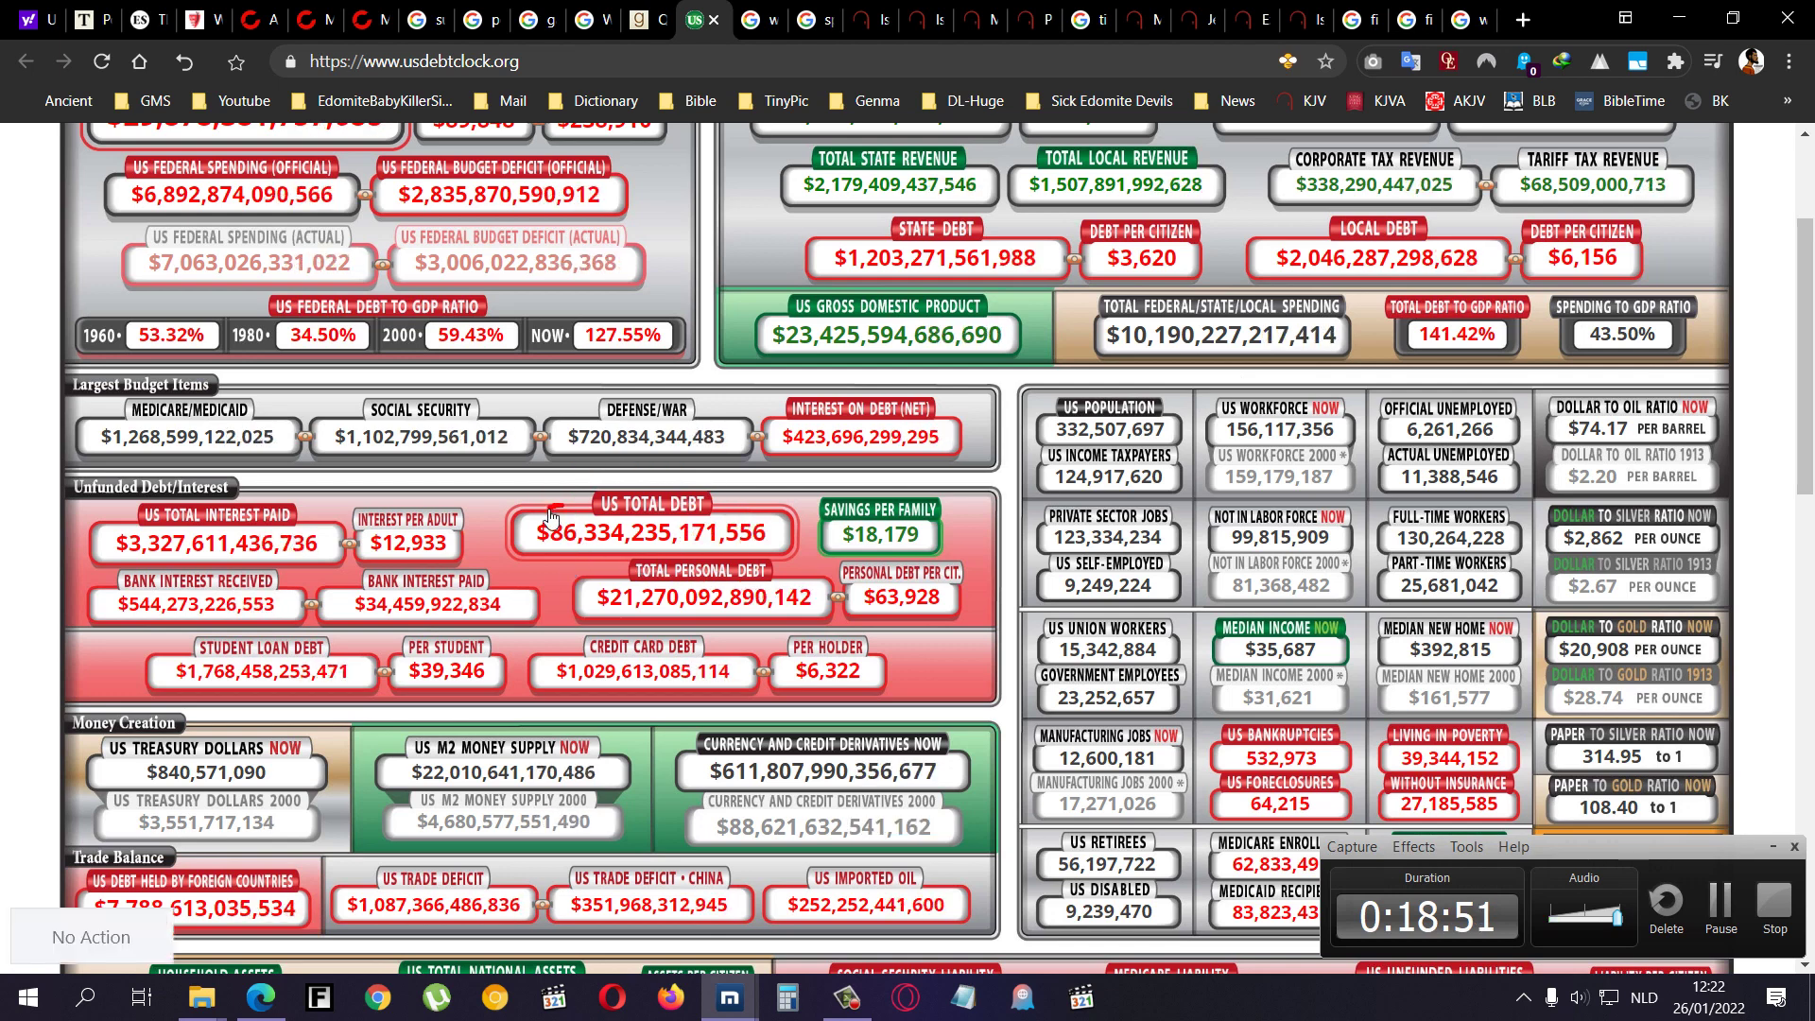
drag(583, 513, 521, 519)
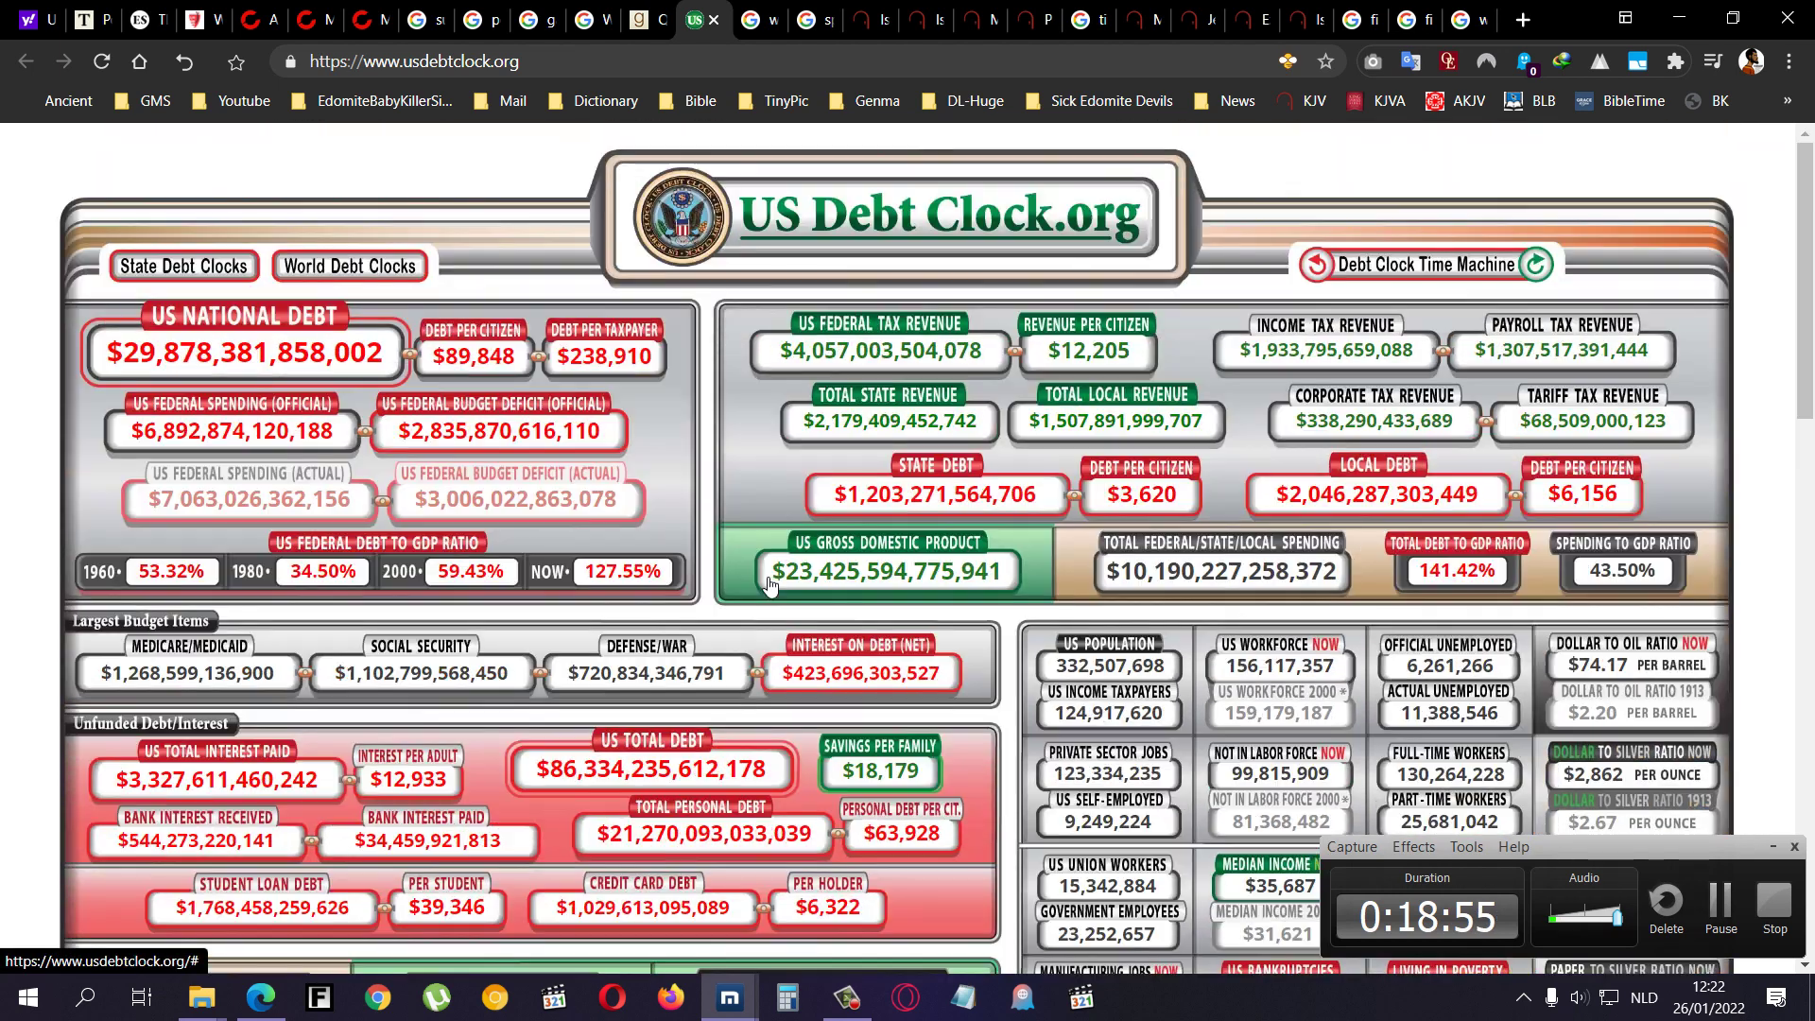
scroll(779, 568, up, 2)
scroll(779, 584, down, 1)
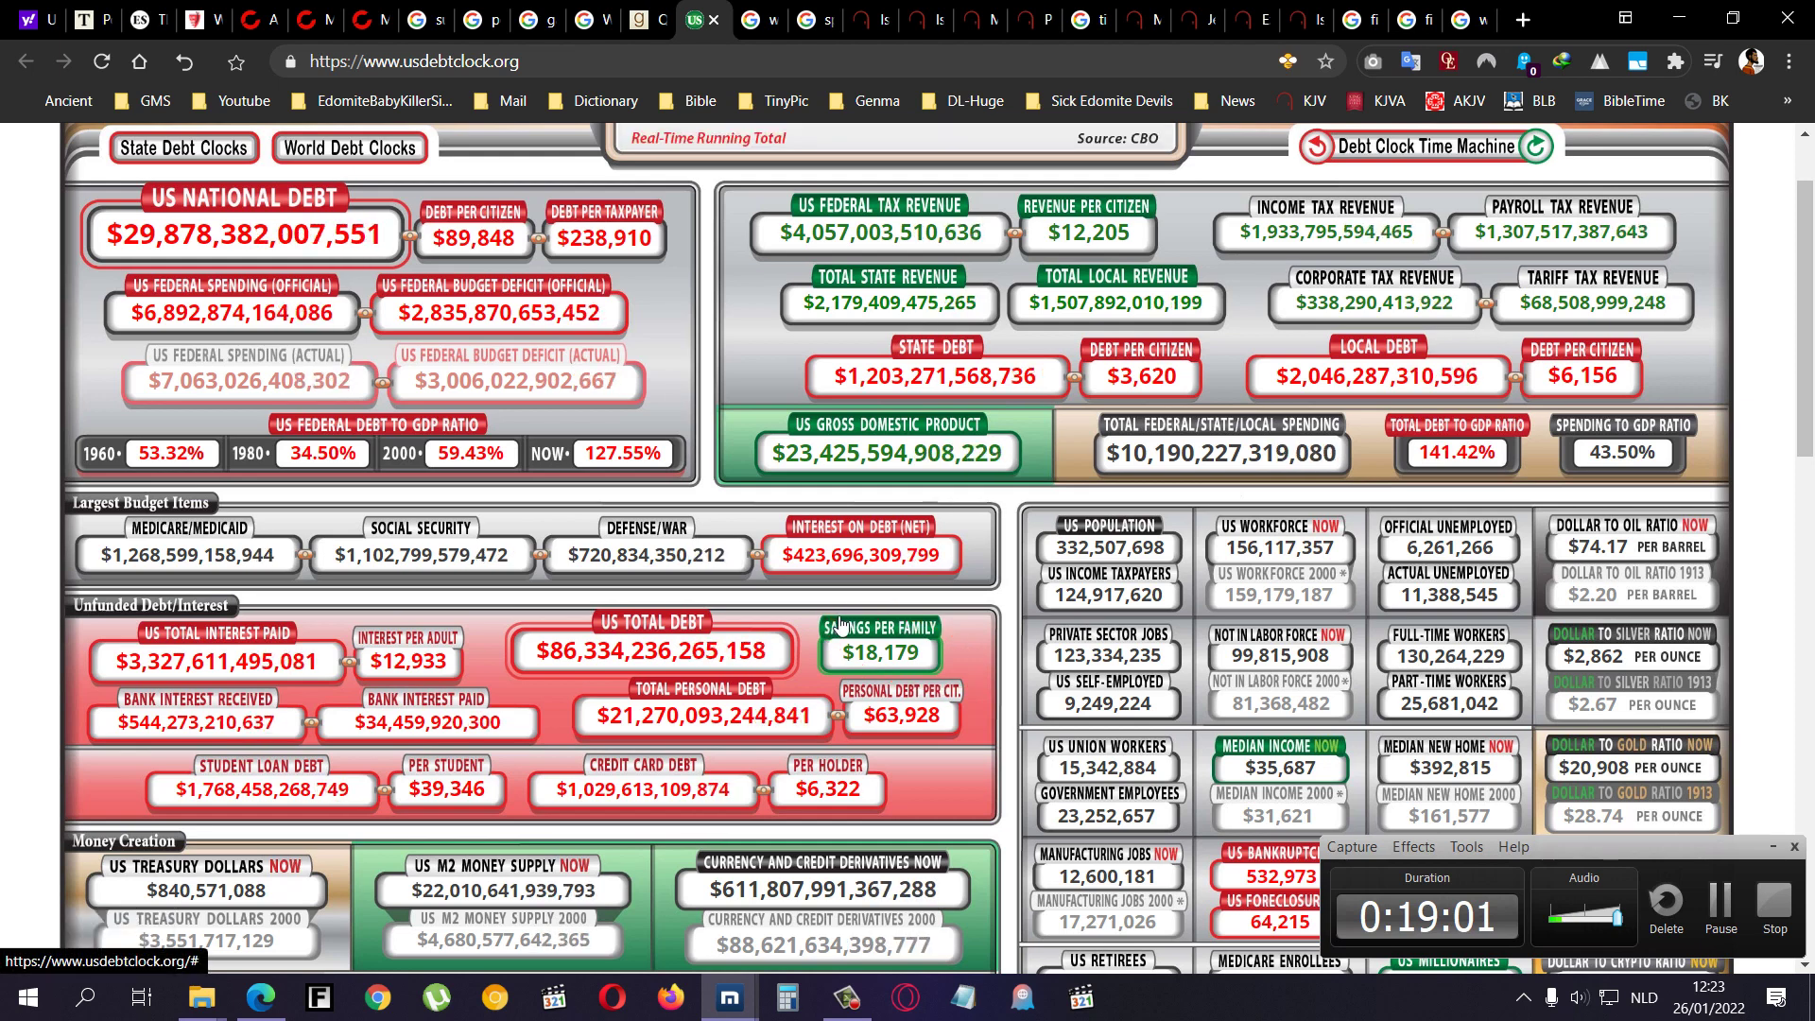
scroll(871, 653, up, 1)
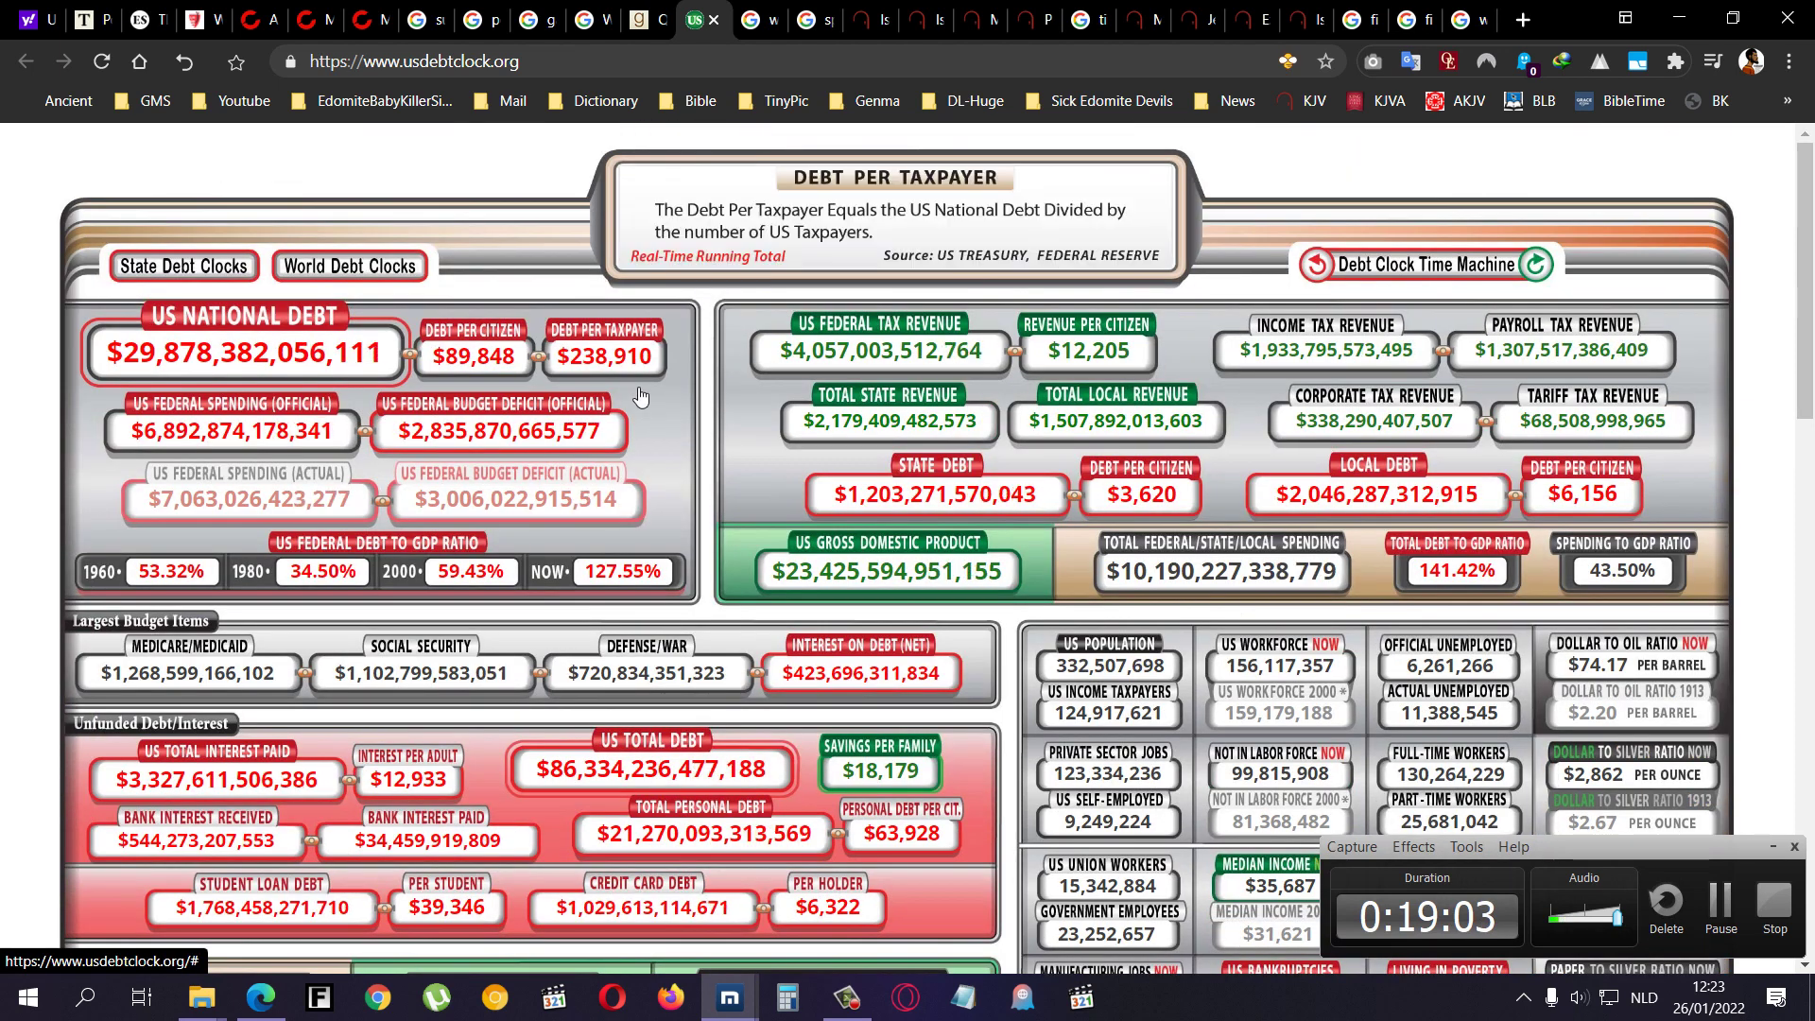
drag(508, 330, 409, 330)
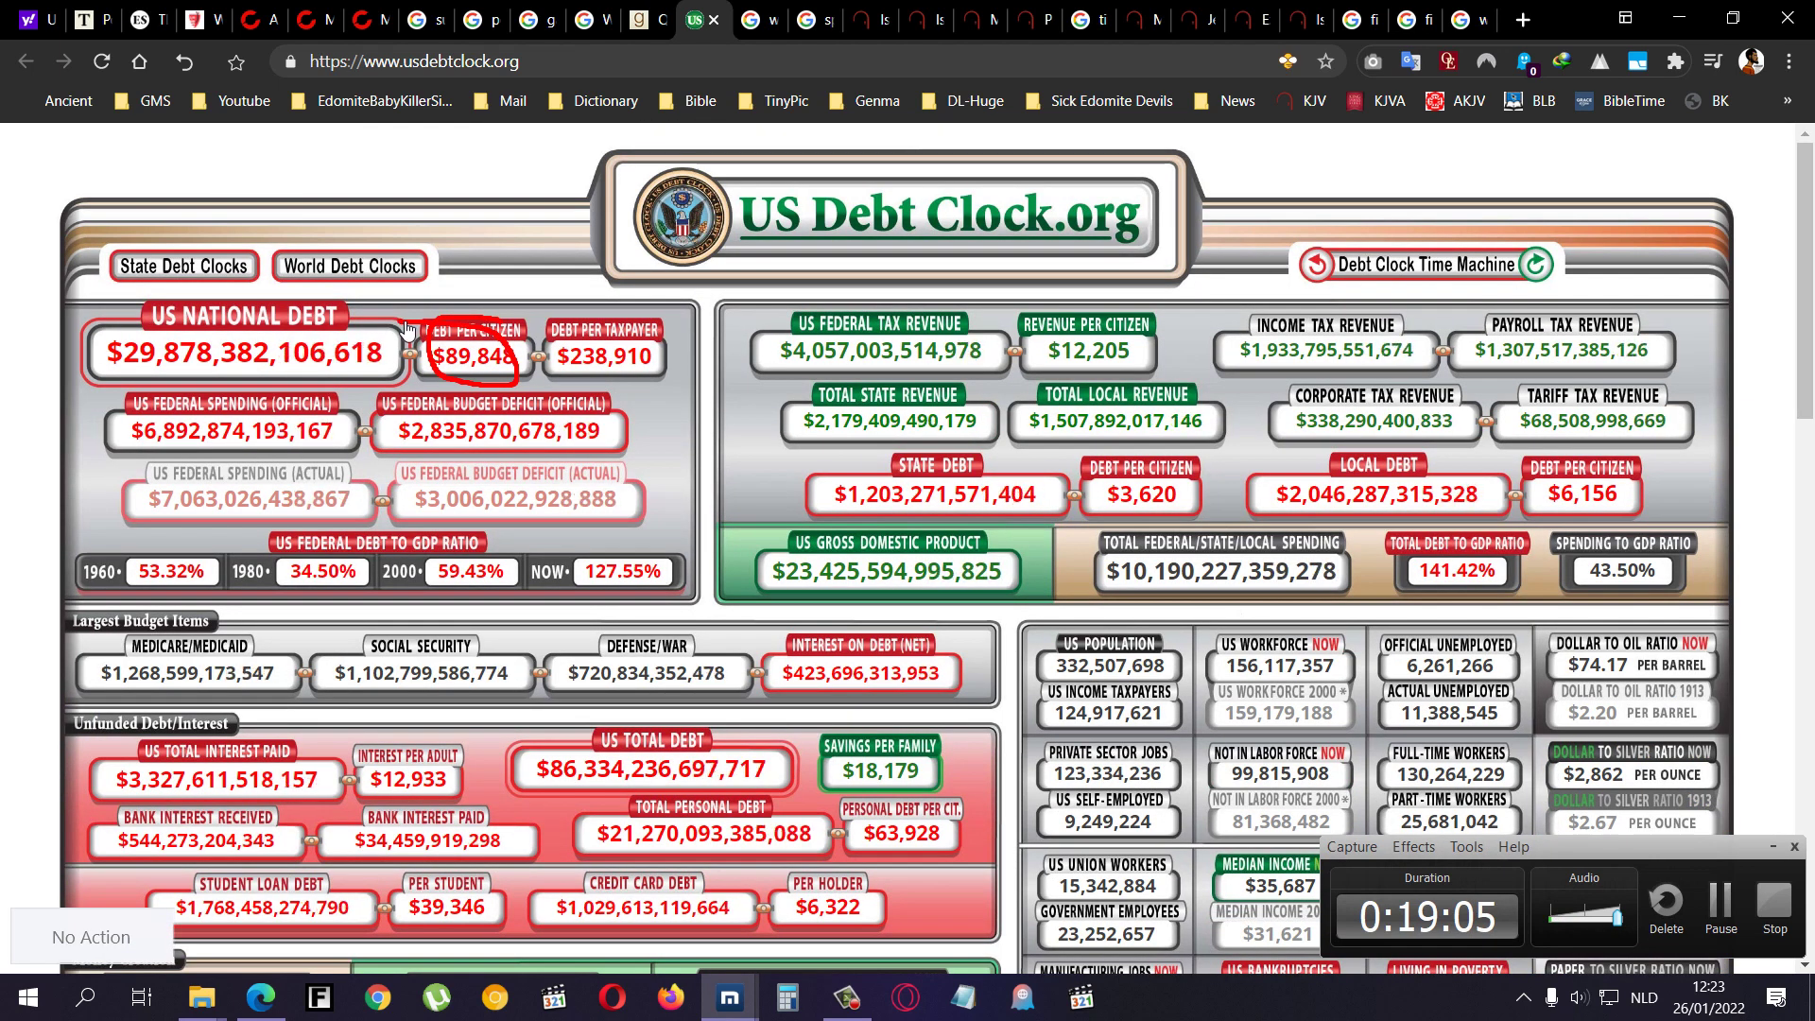
key(Escape)
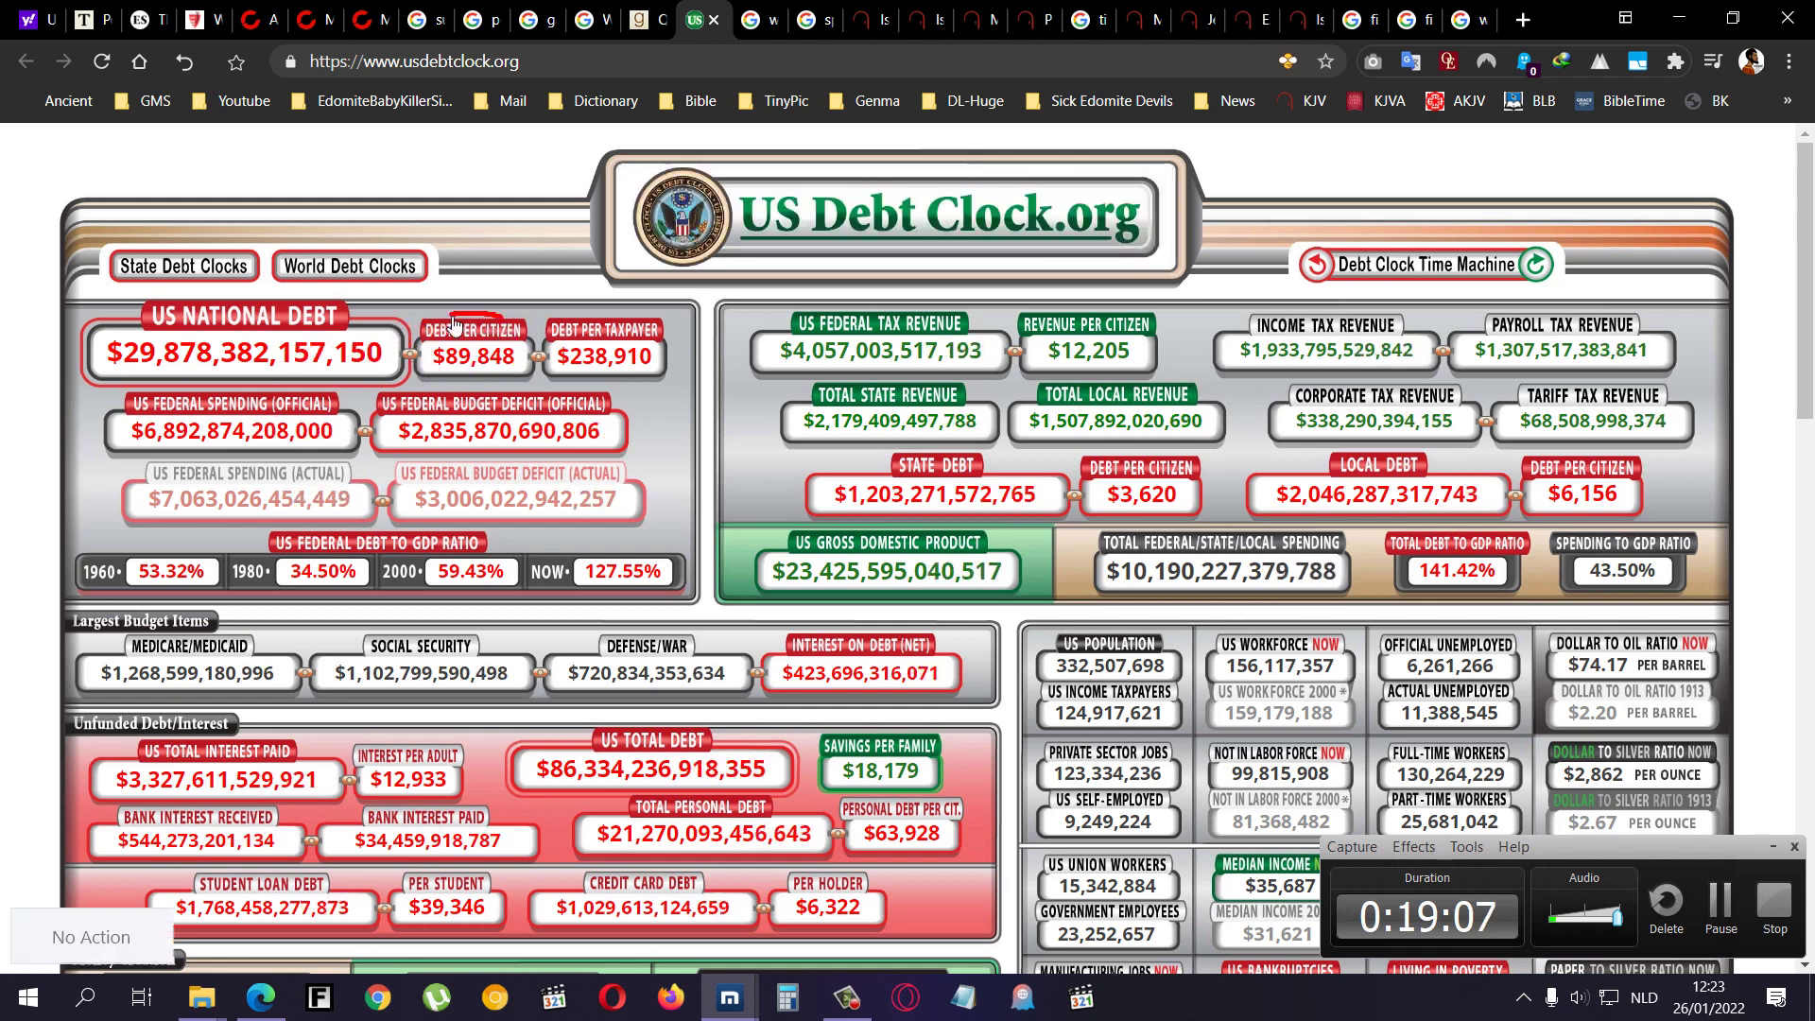
drag(443, 329, 568, 403)
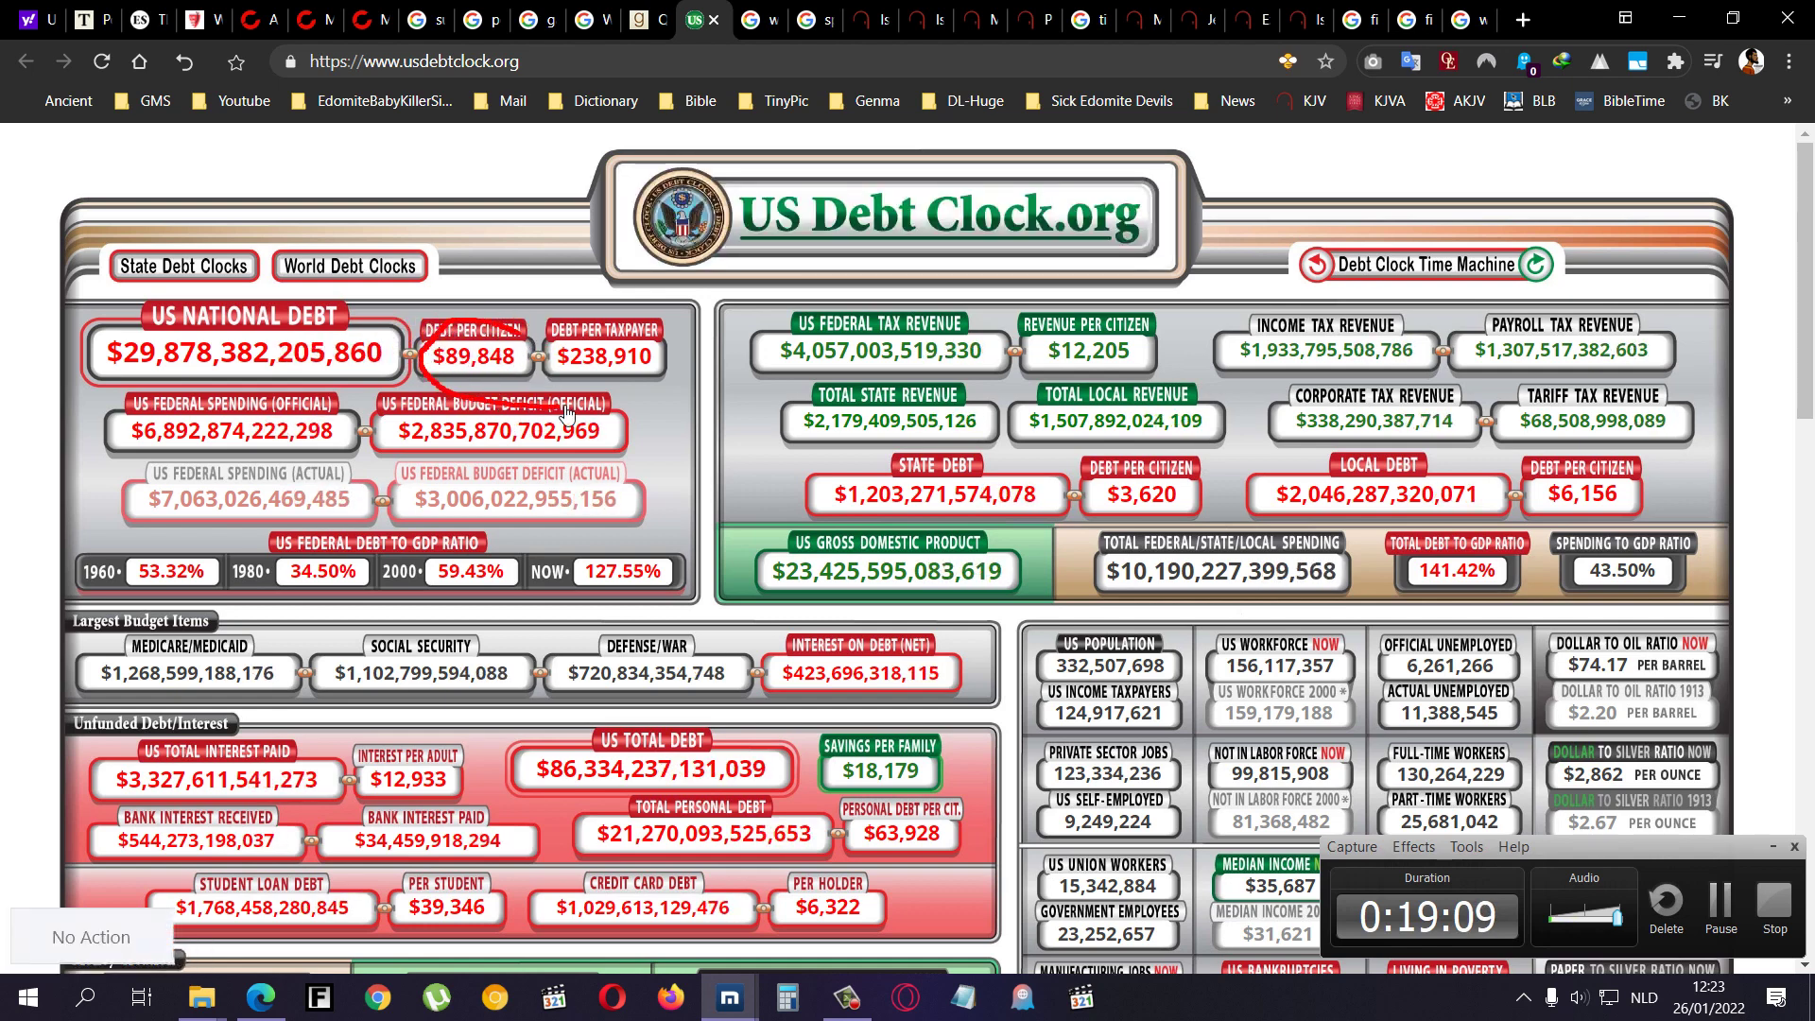
key(Escape)
drag(886, 710, 778, 664)
key(Escape)
mouse_move(928, 727)
mouse_down()
mouse_move(981, 792)
mouse_move(805, 716)
mouse_up()
key(Escape)
drag(482, 326, 455, 403)
key(Escape)
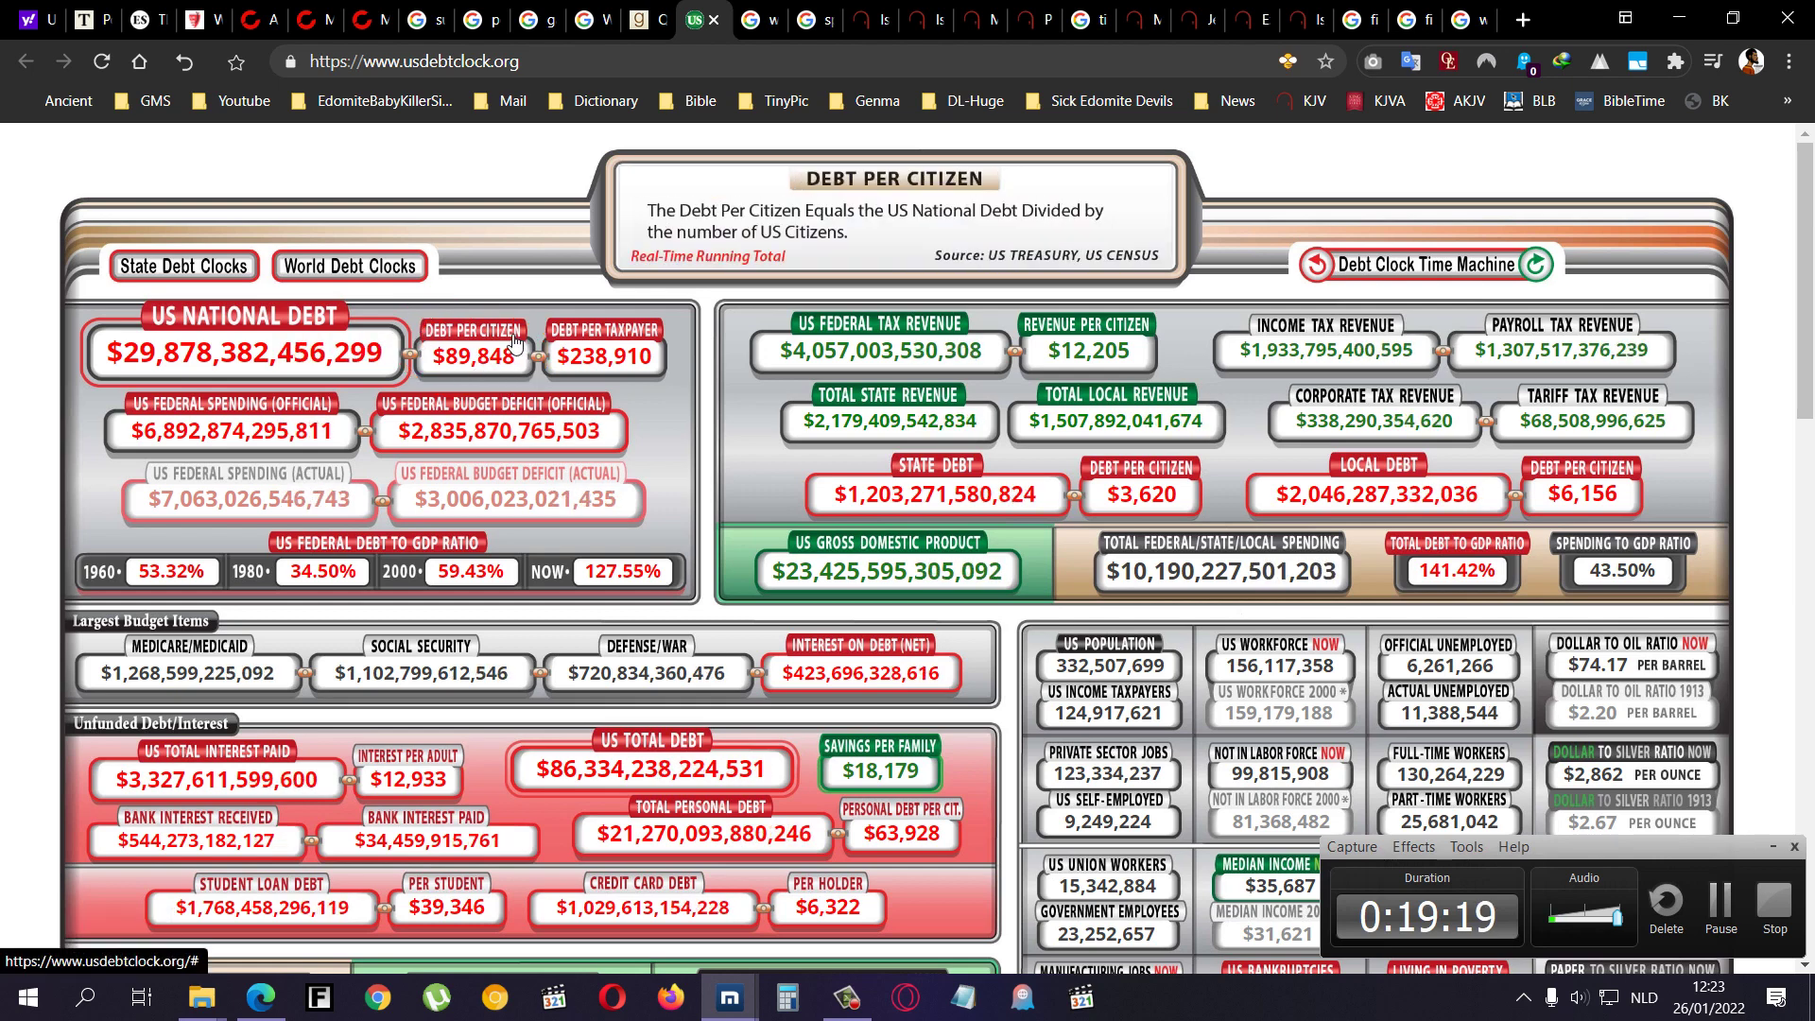
- Close the US Debt Clock, Goodreads quote and Web of Debt image tabs
click(713, 24)
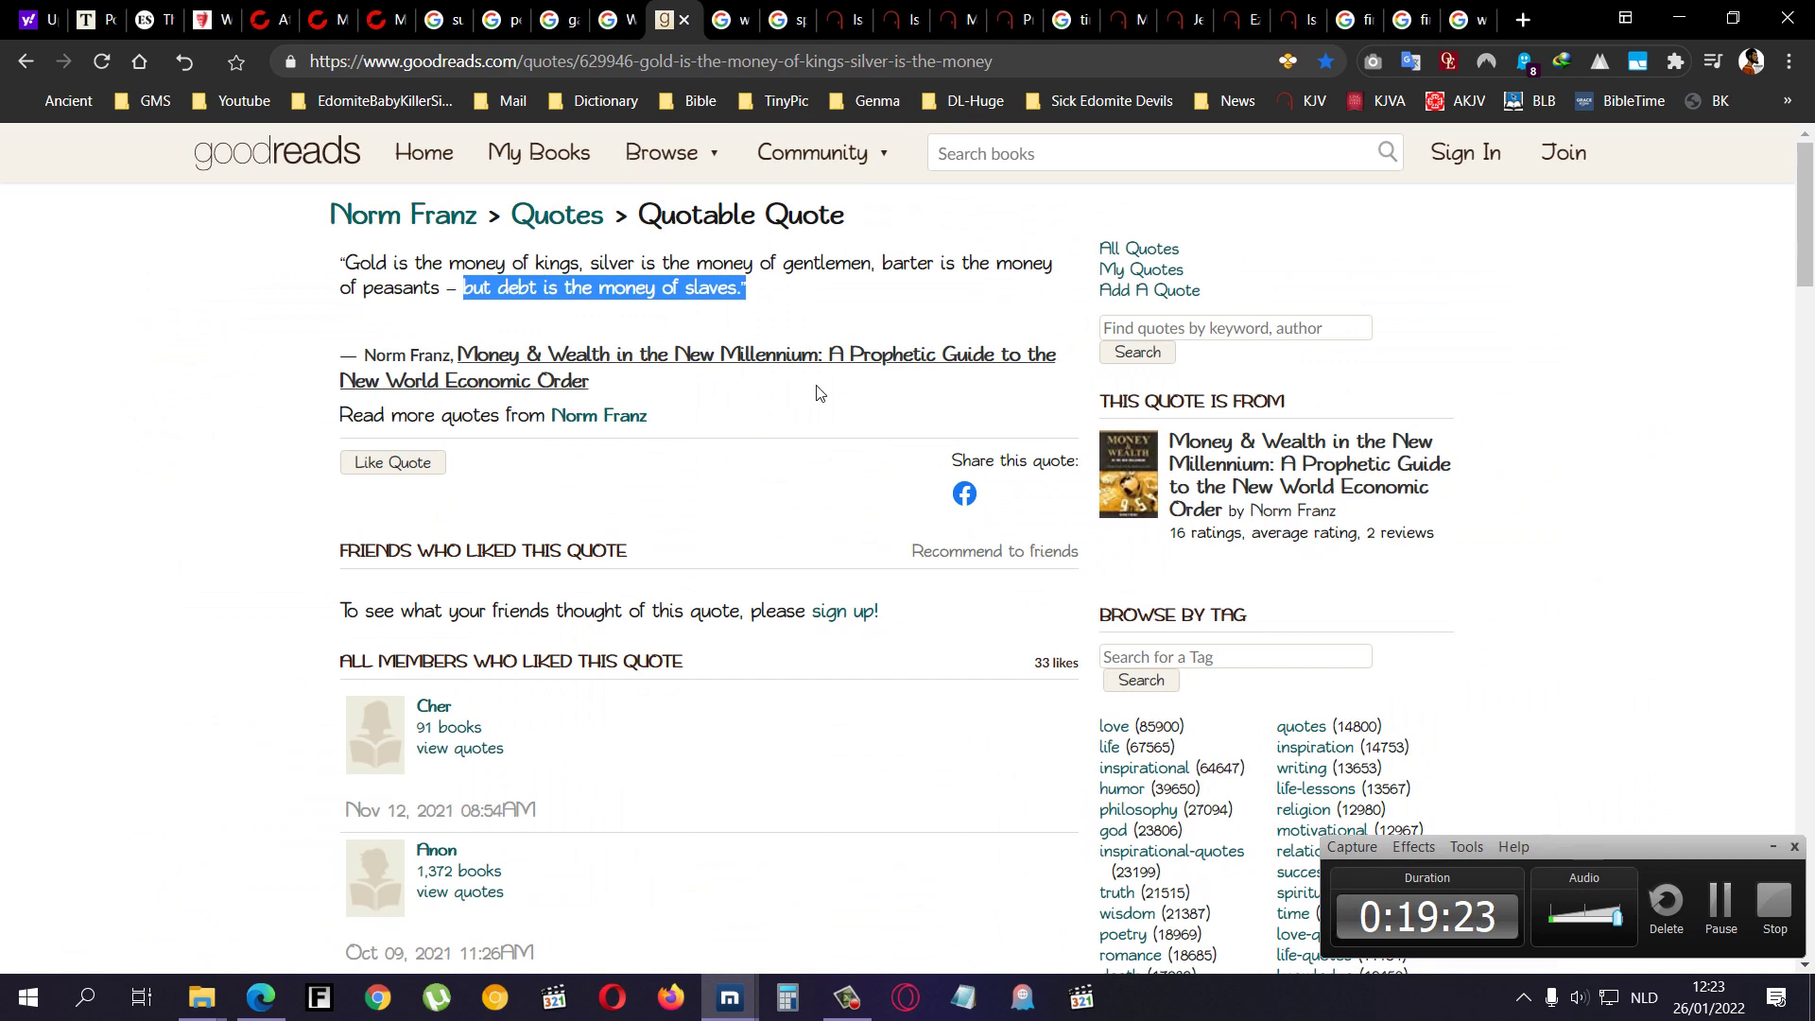
click(686, 21)
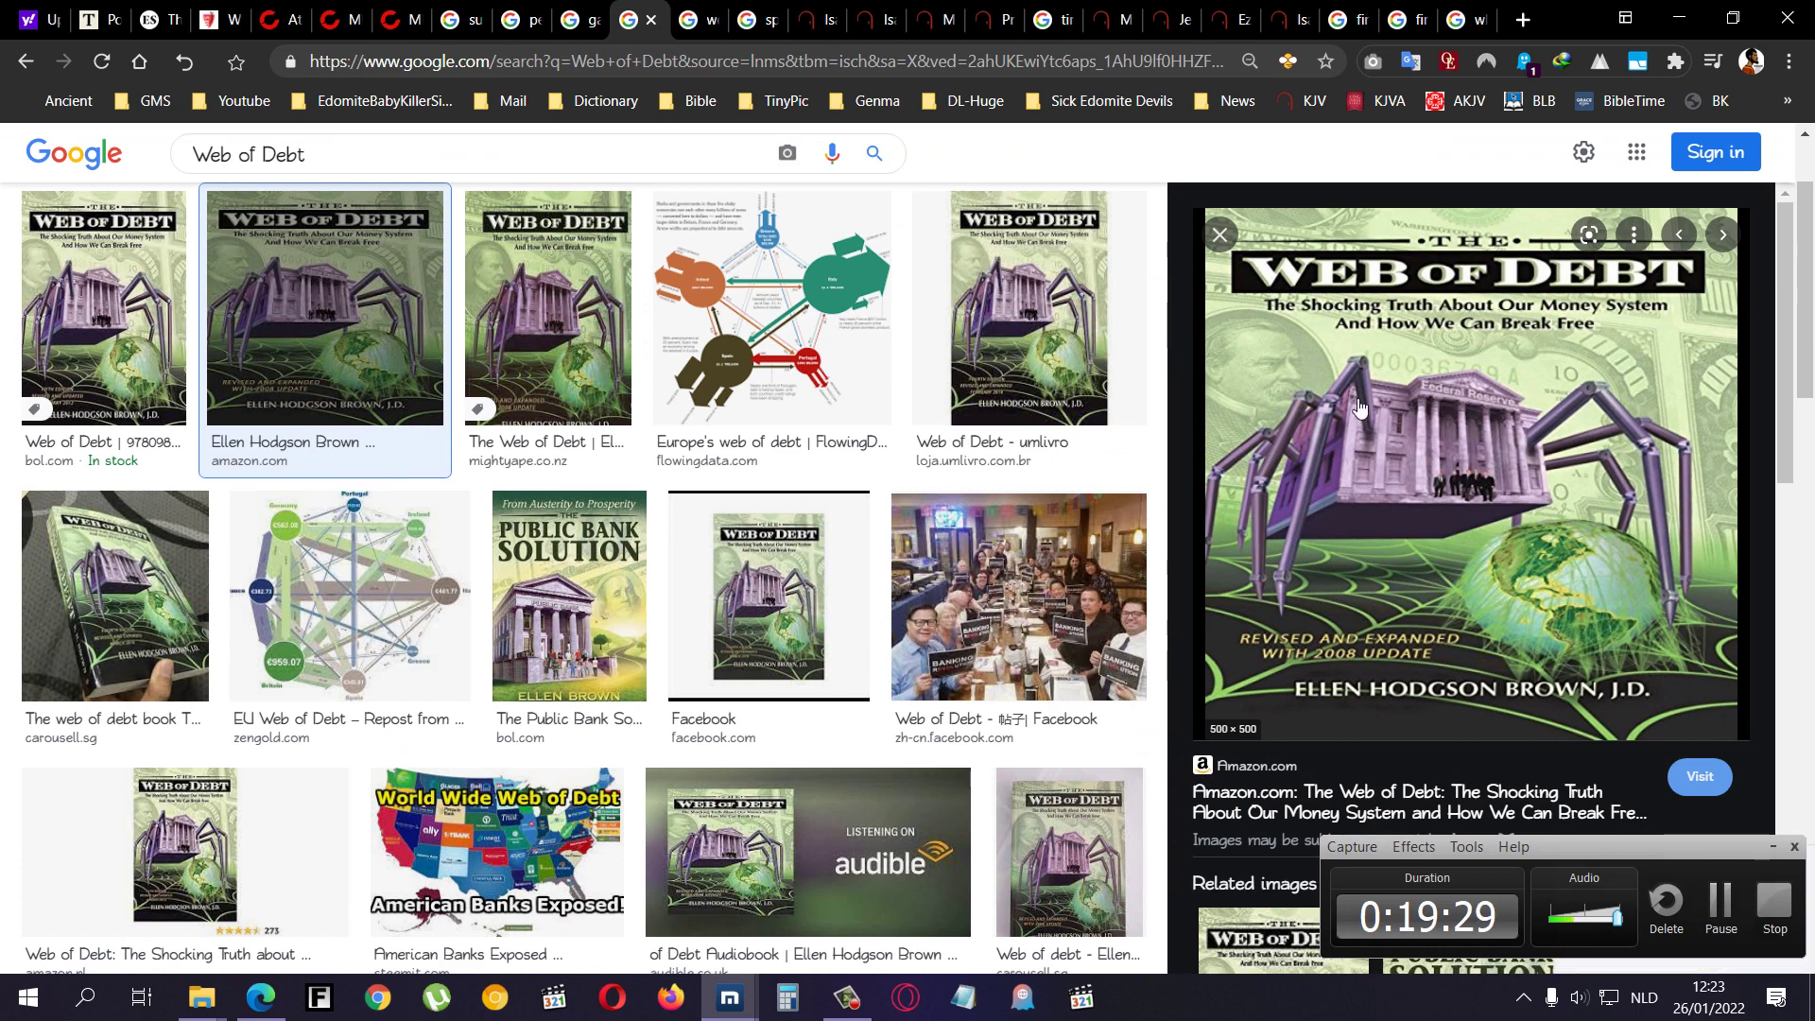
click(650, 32)
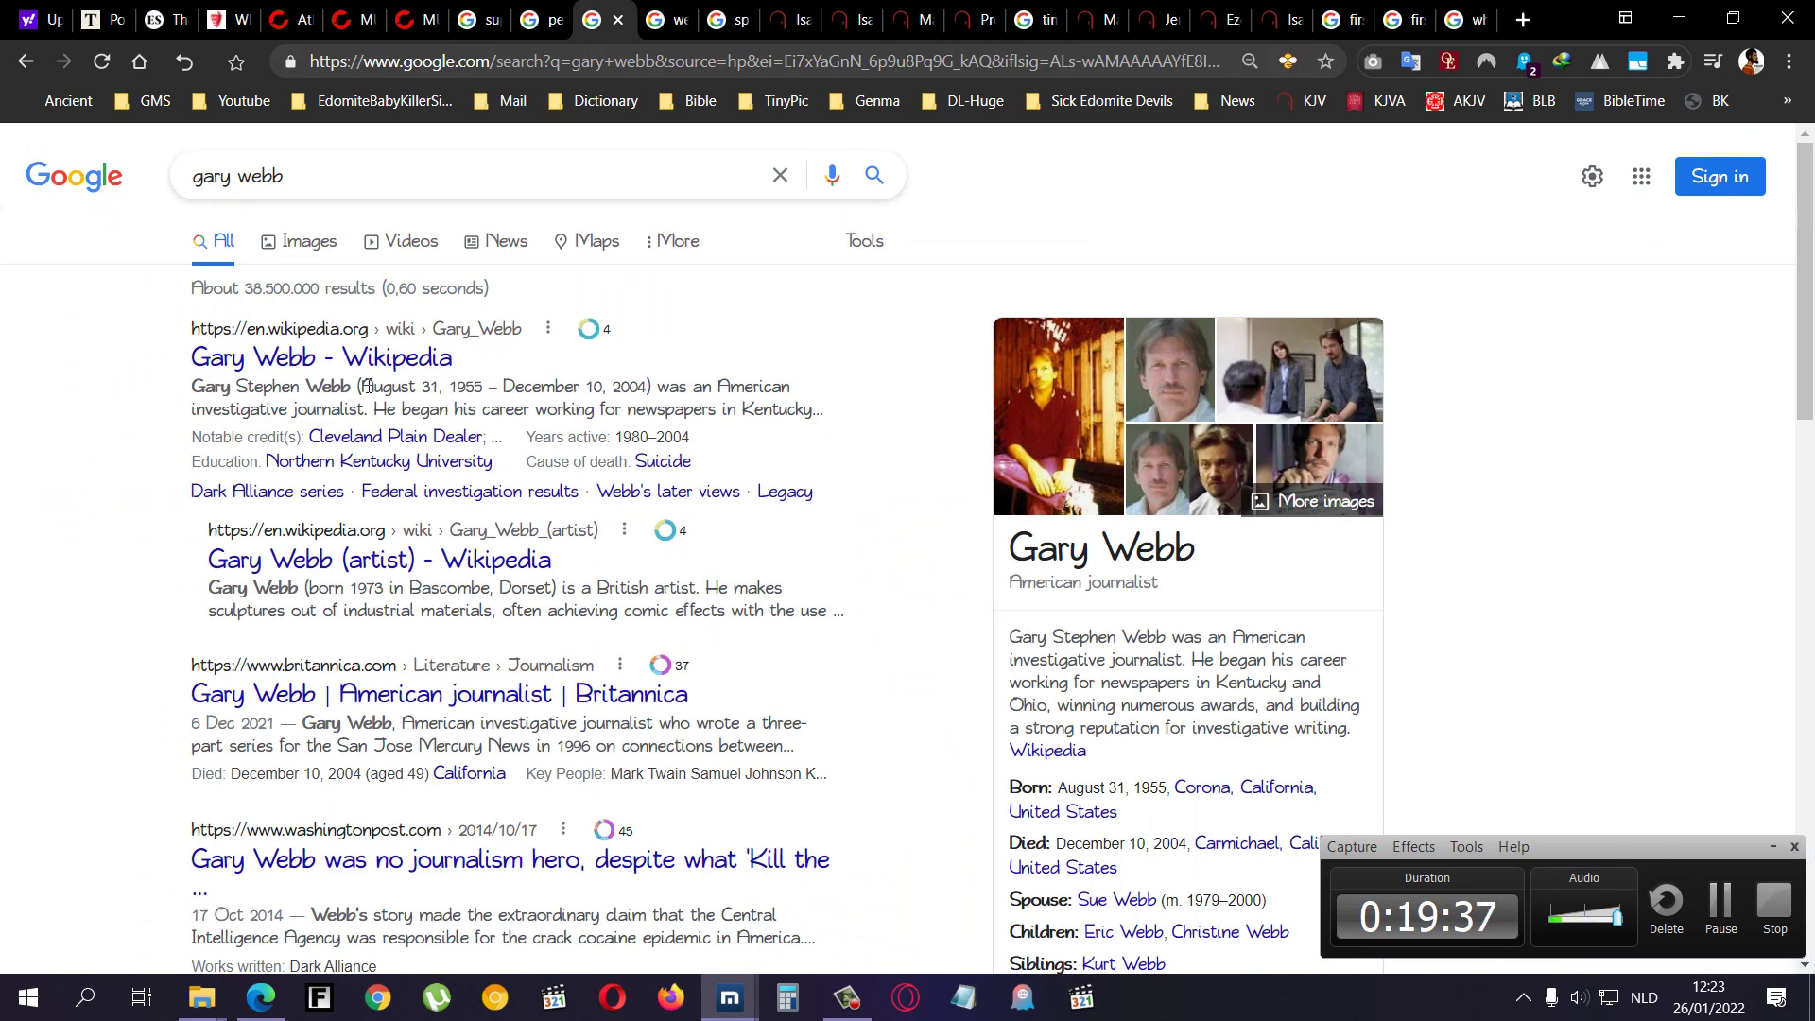
- Open Gary Webb's Wikipedia article and jump to '2 Early career'
click(424, 372)
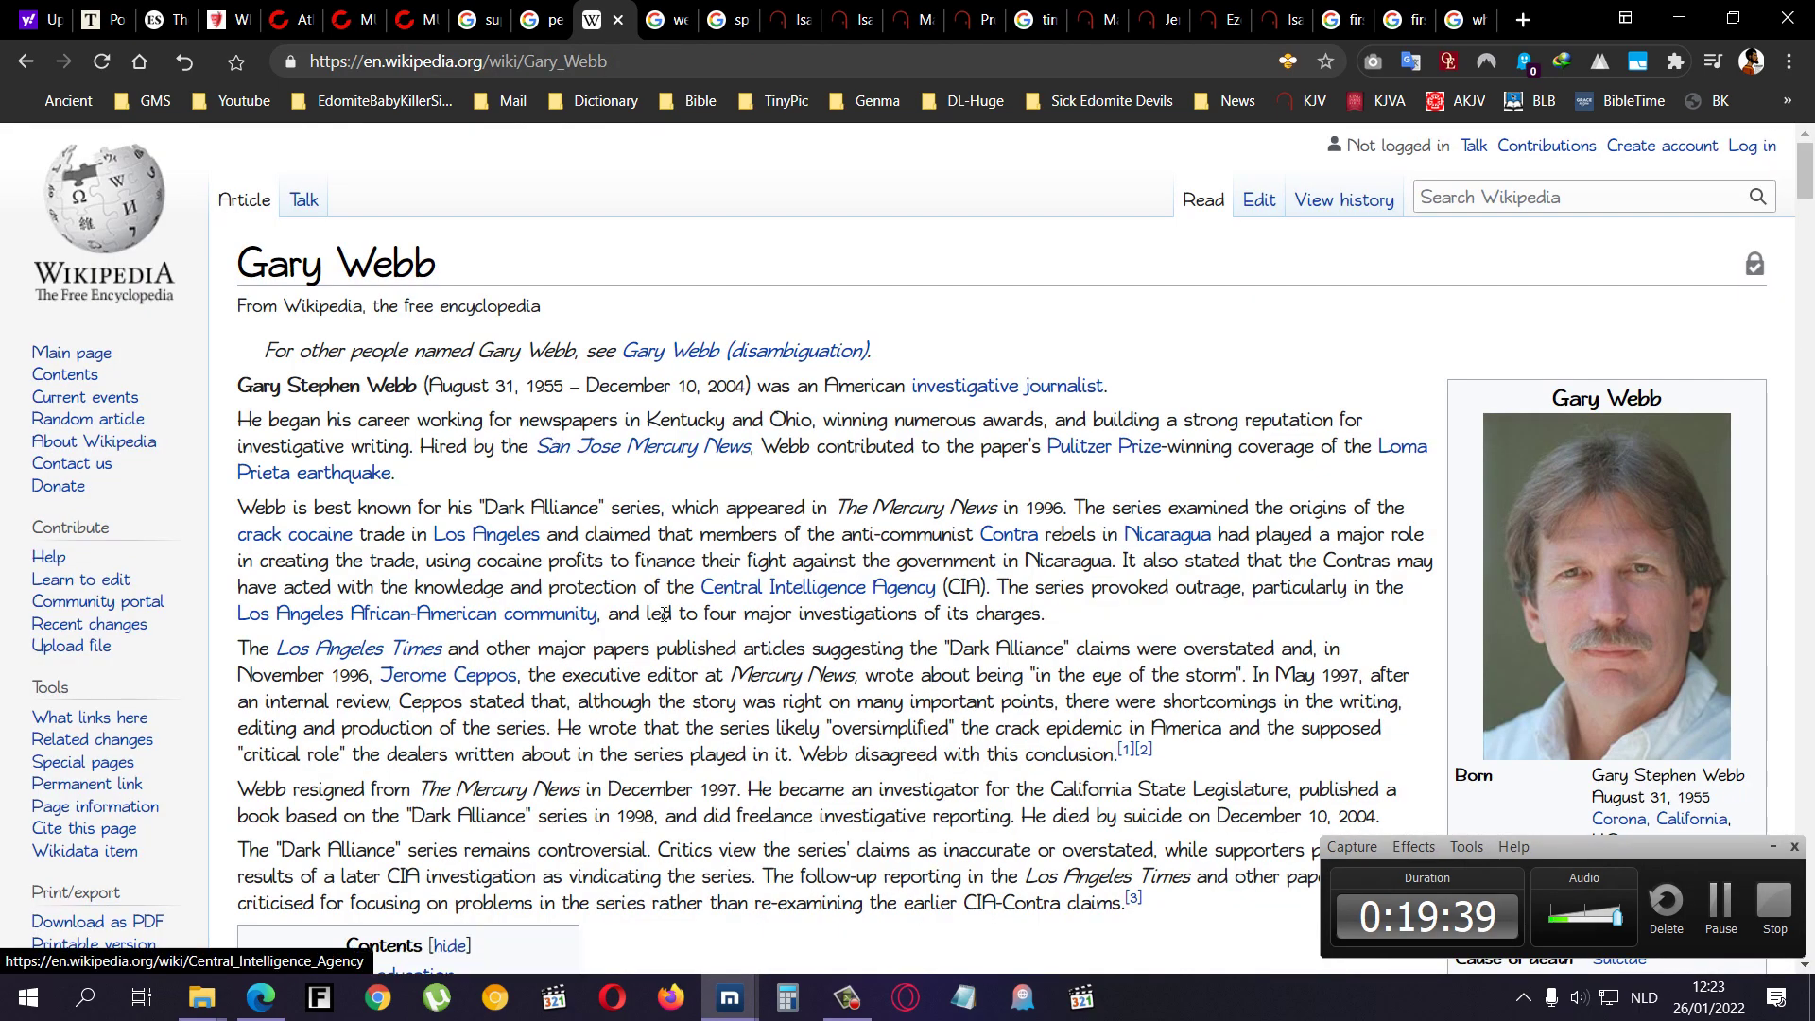
scroll(576, 606, down, 2)
scroll(376, 618, down, 1)
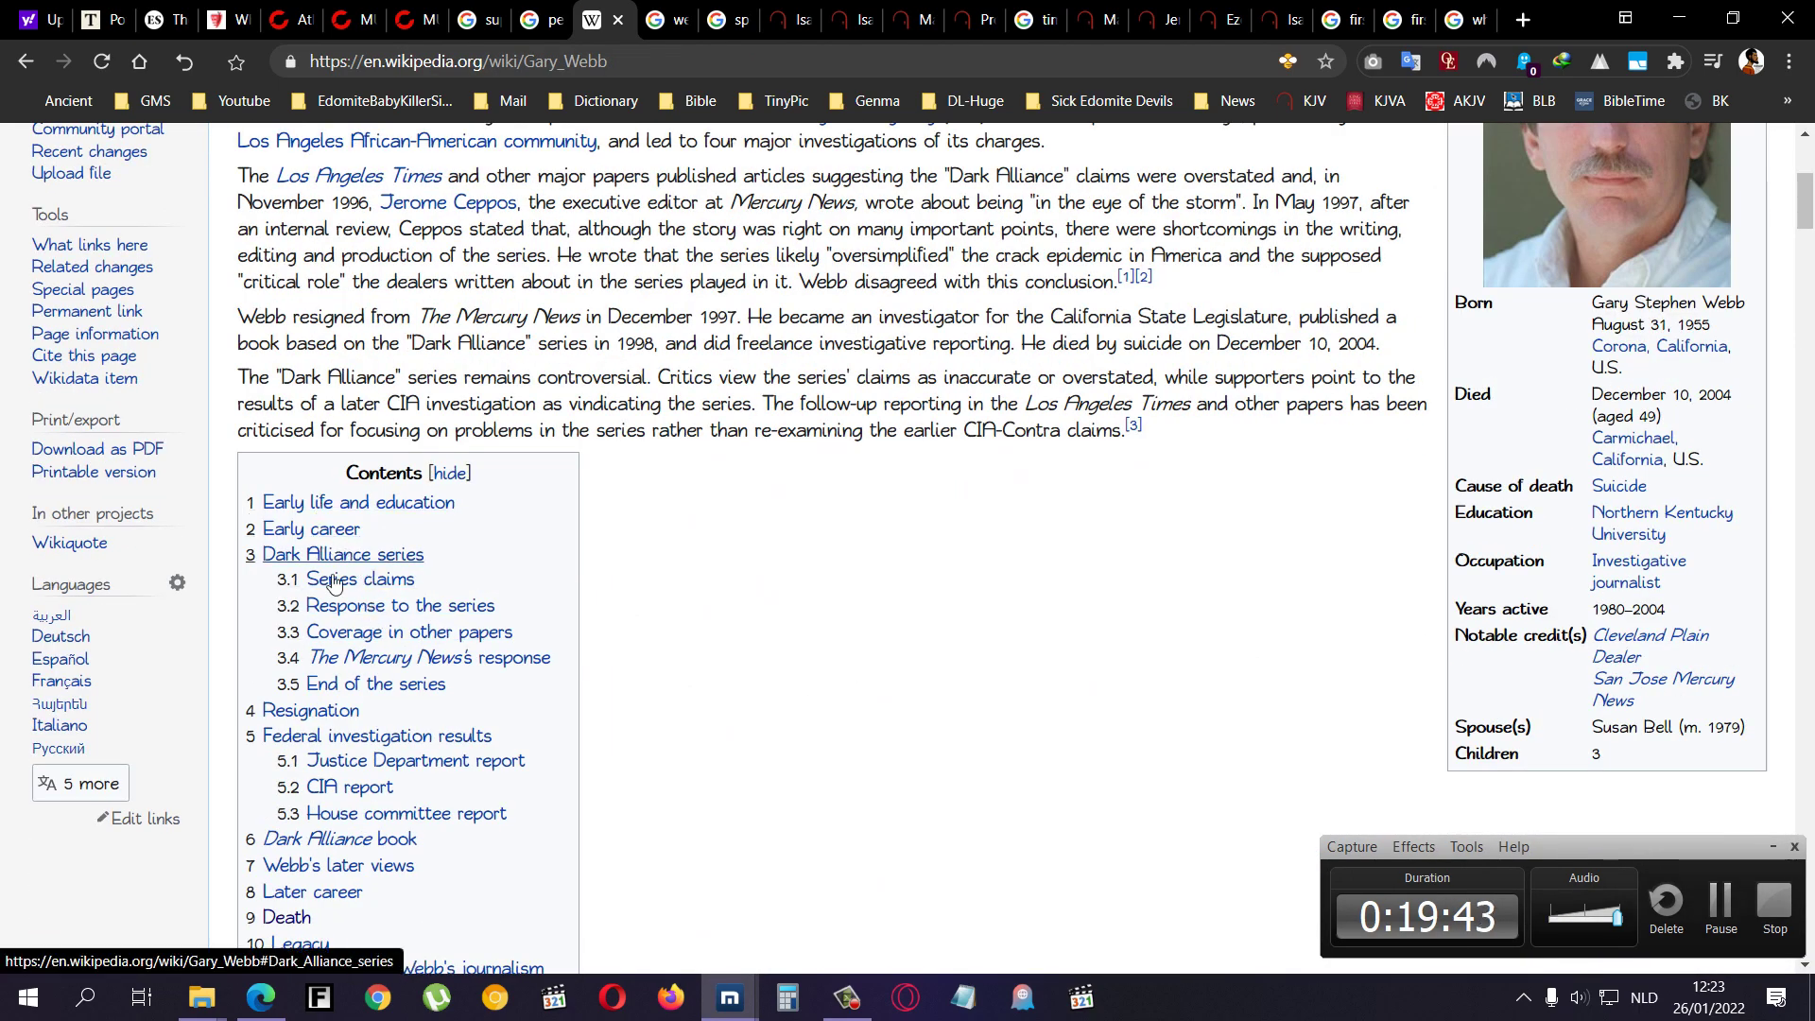
scroll(673, 704, down, 2)
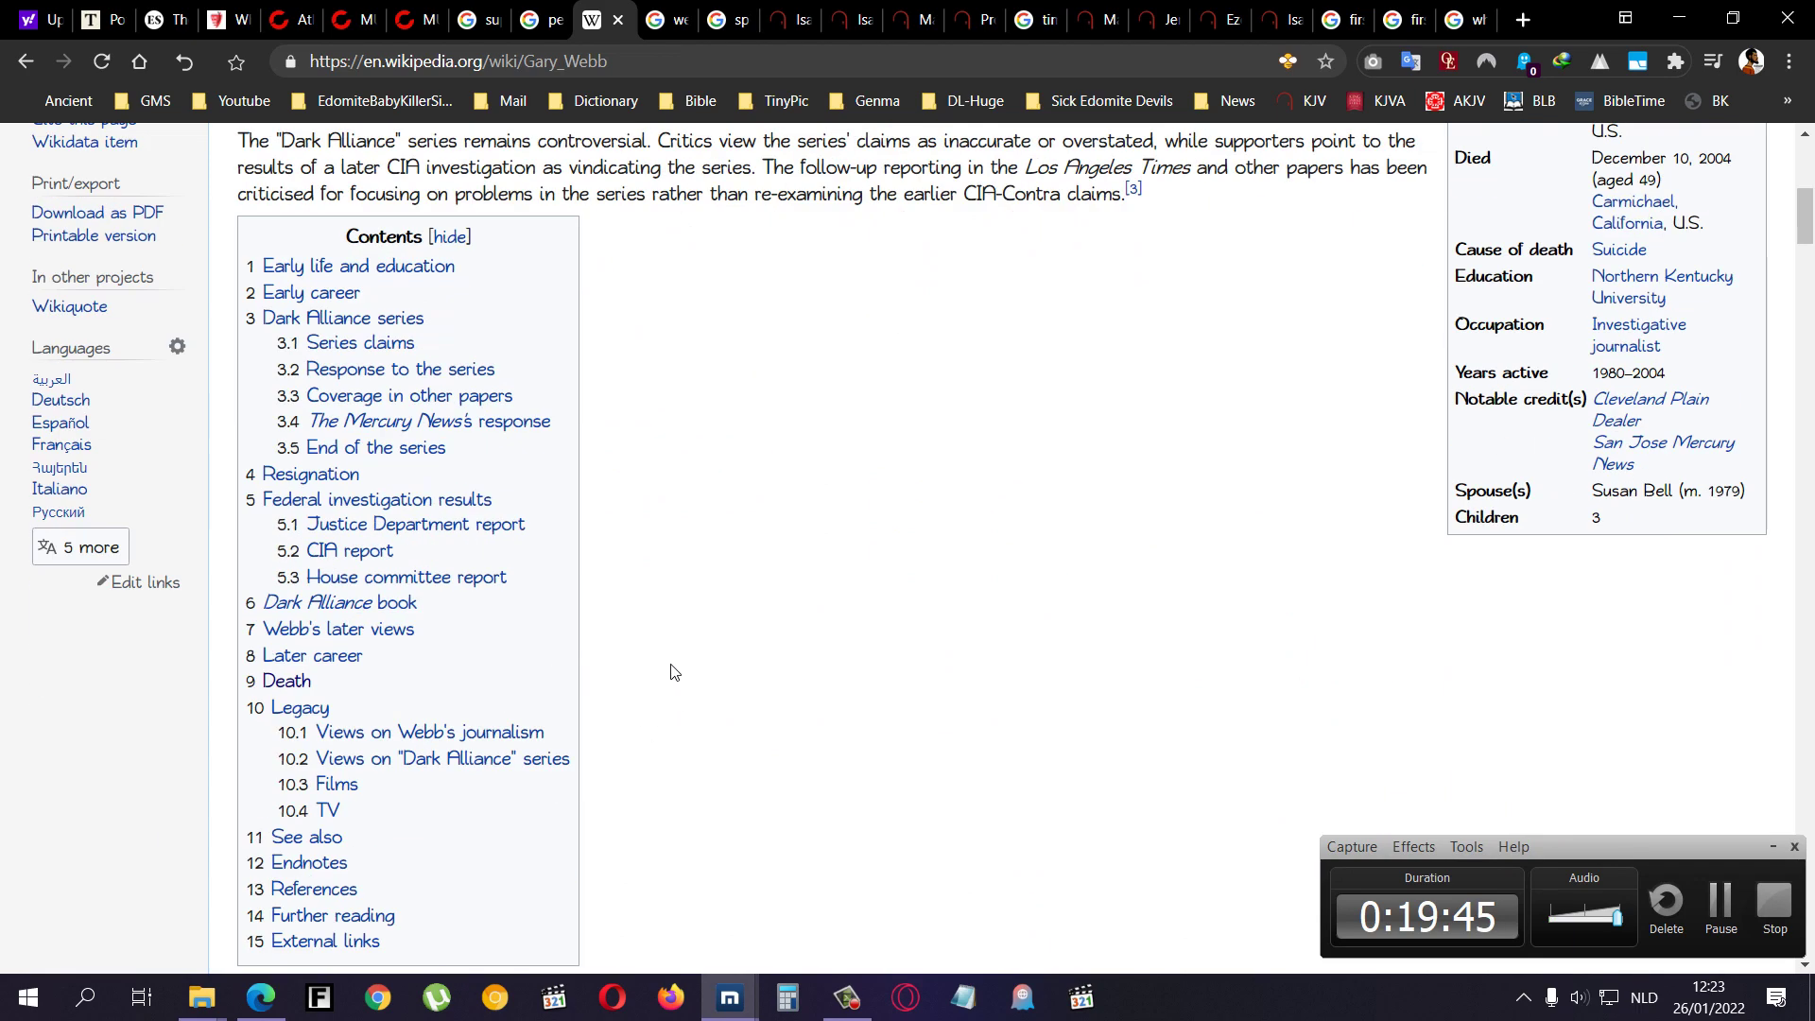
scroll(712, 601, up, 3)
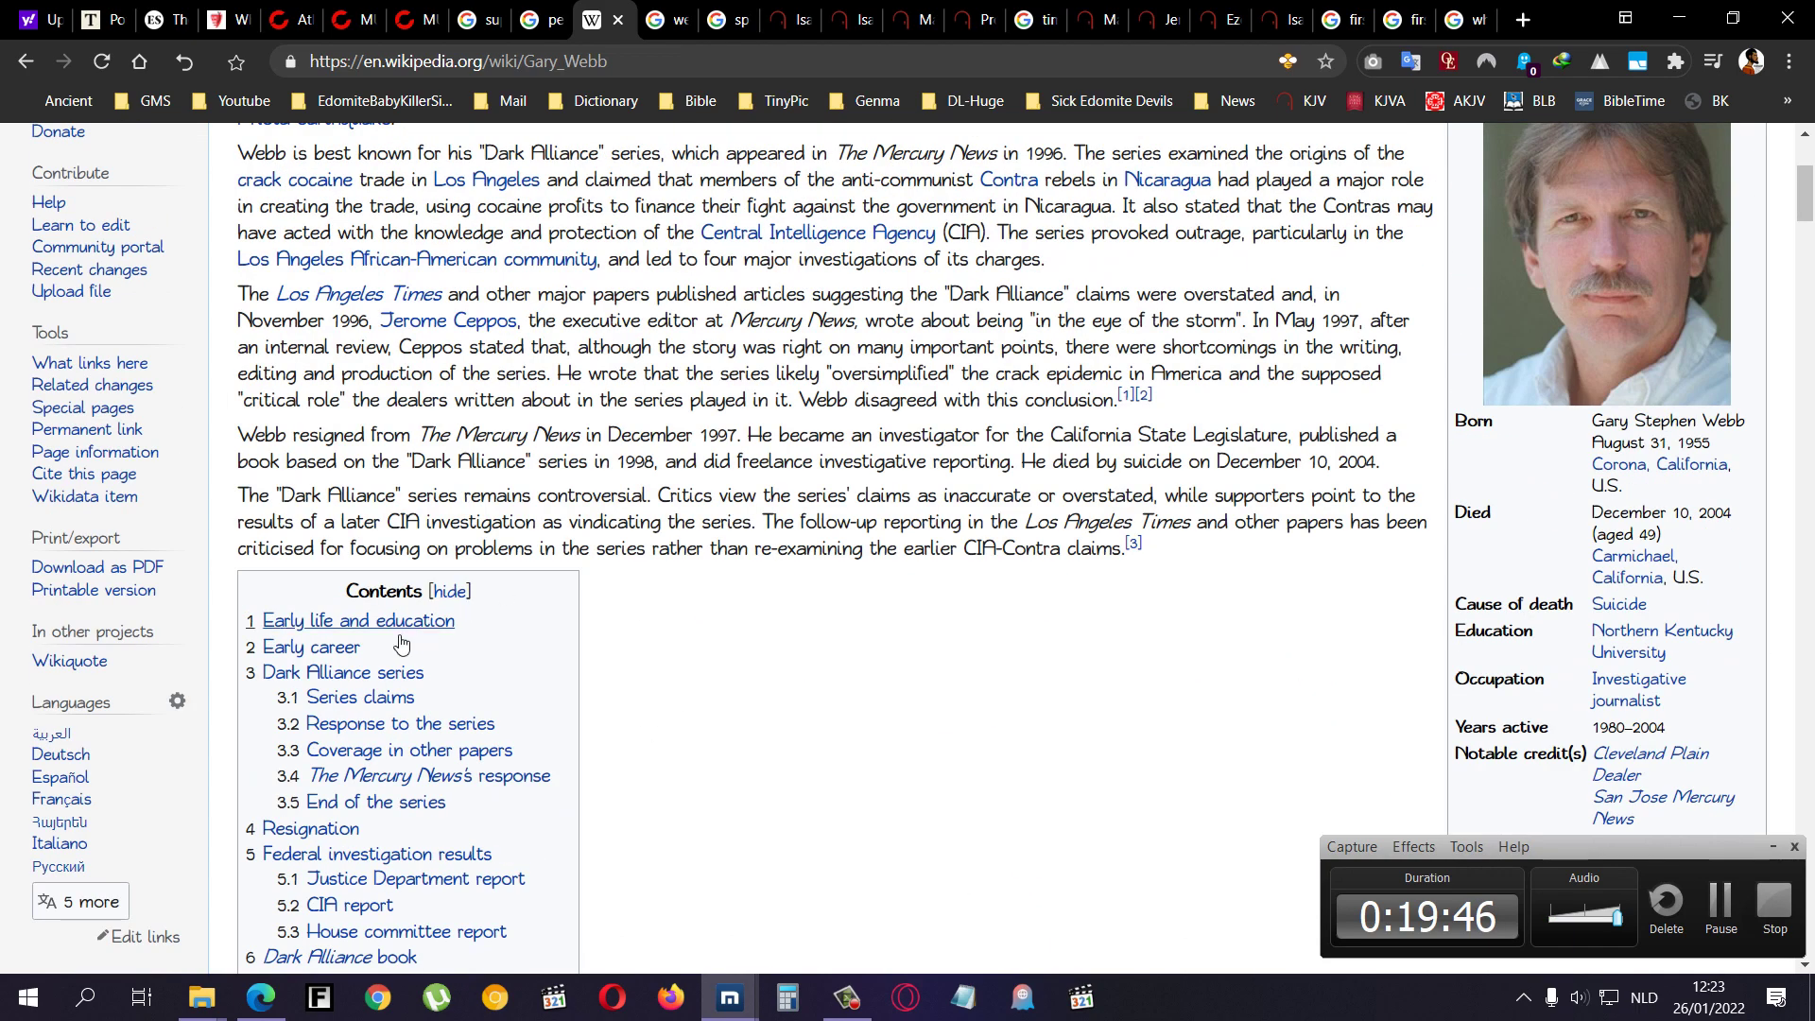
click(315, 646)
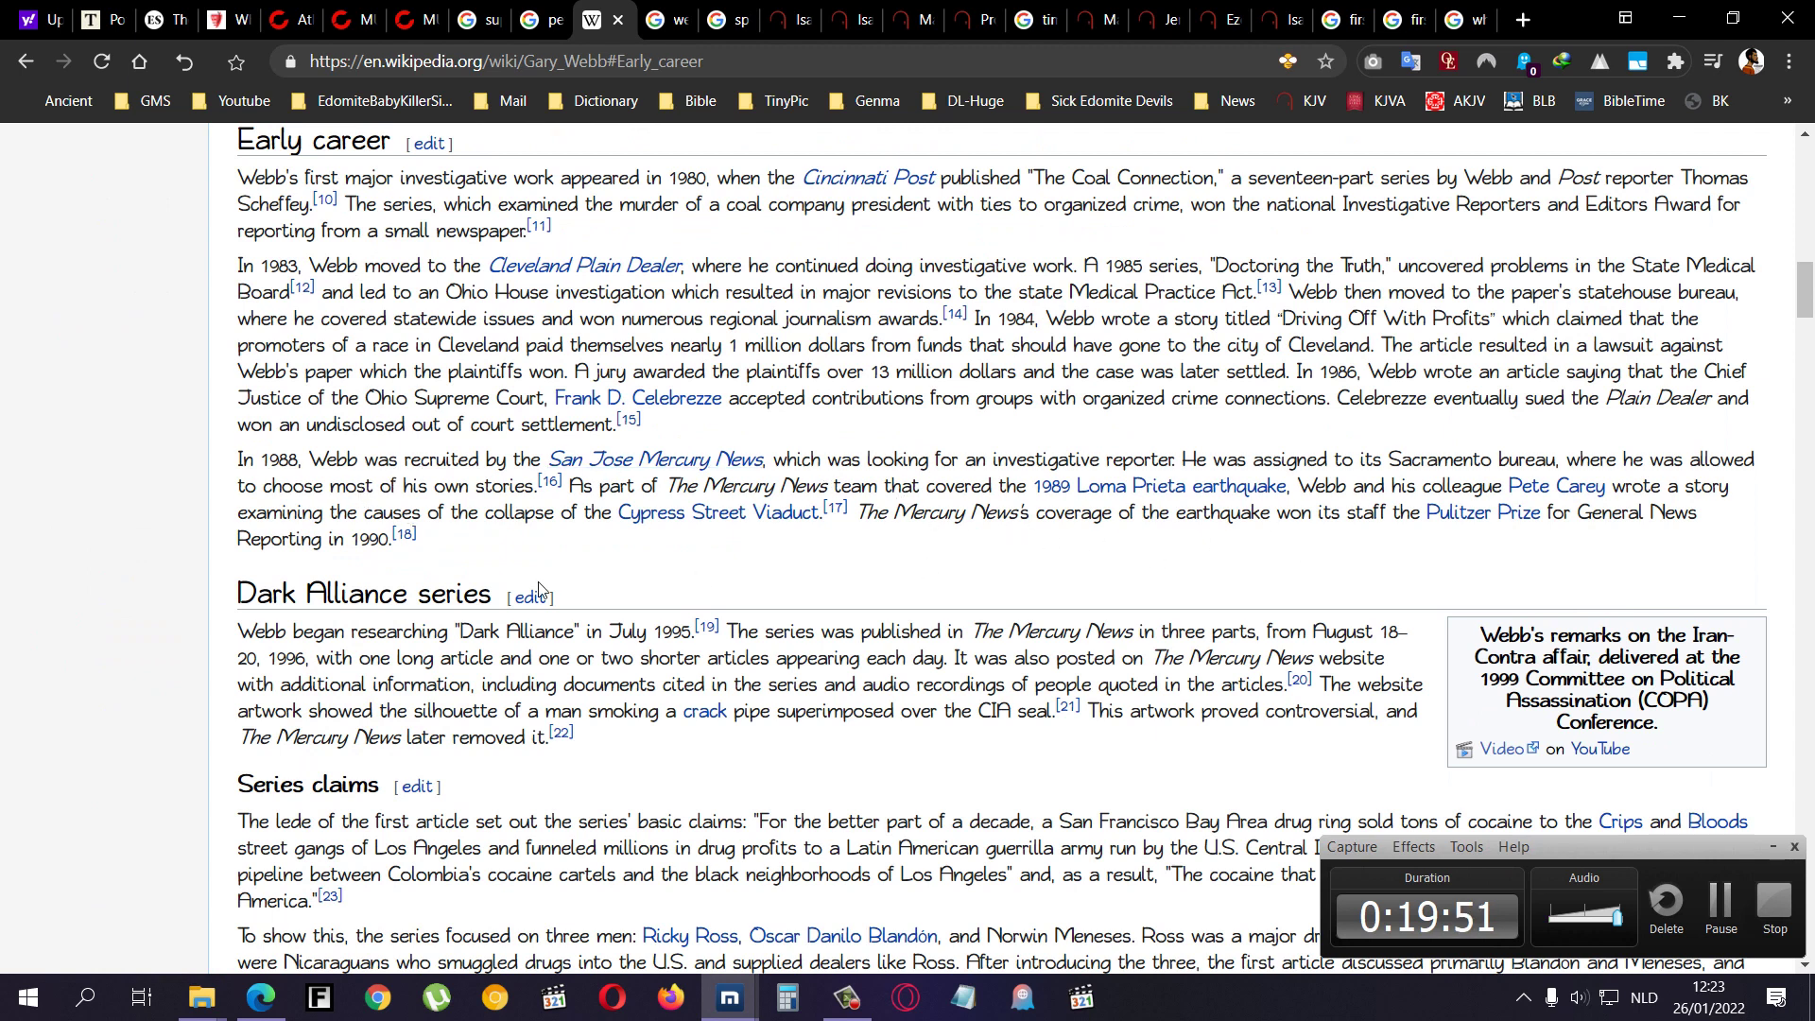
click(140, 62)
text(kill the messen)
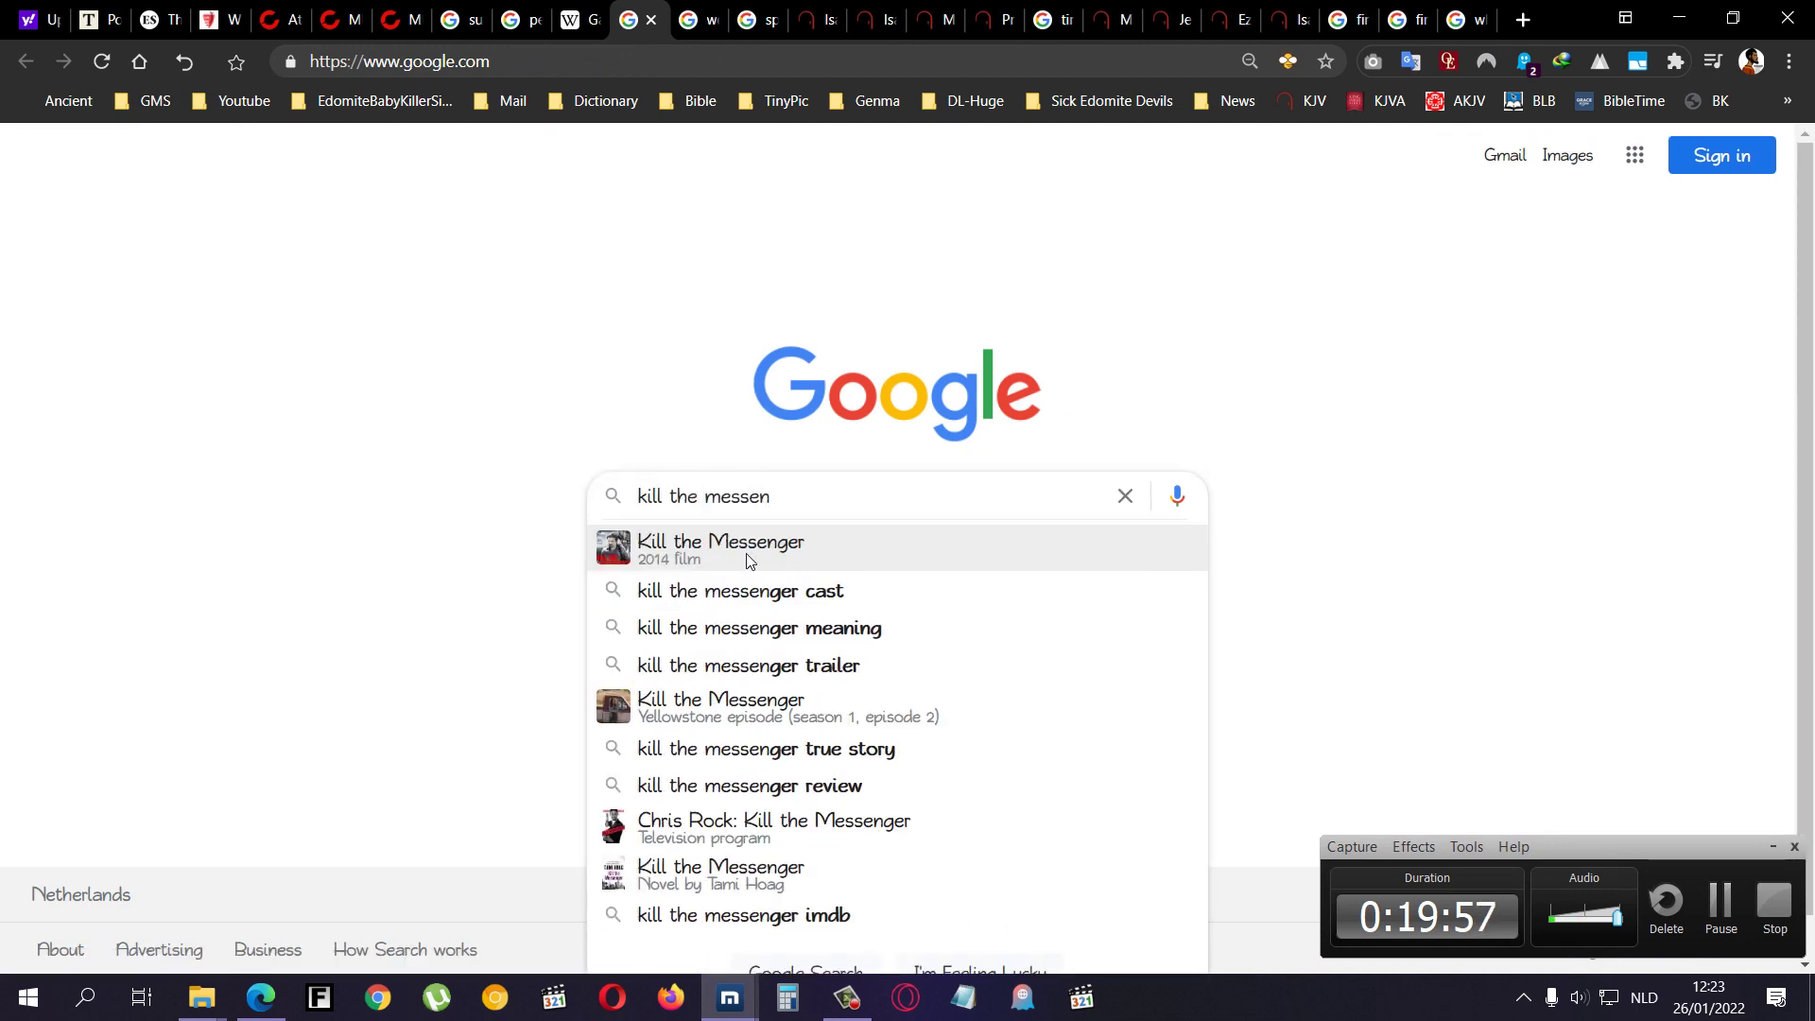
- Search Google for the 2014 film Kill the Messenger, view its image results, then close them
click(717, 554)
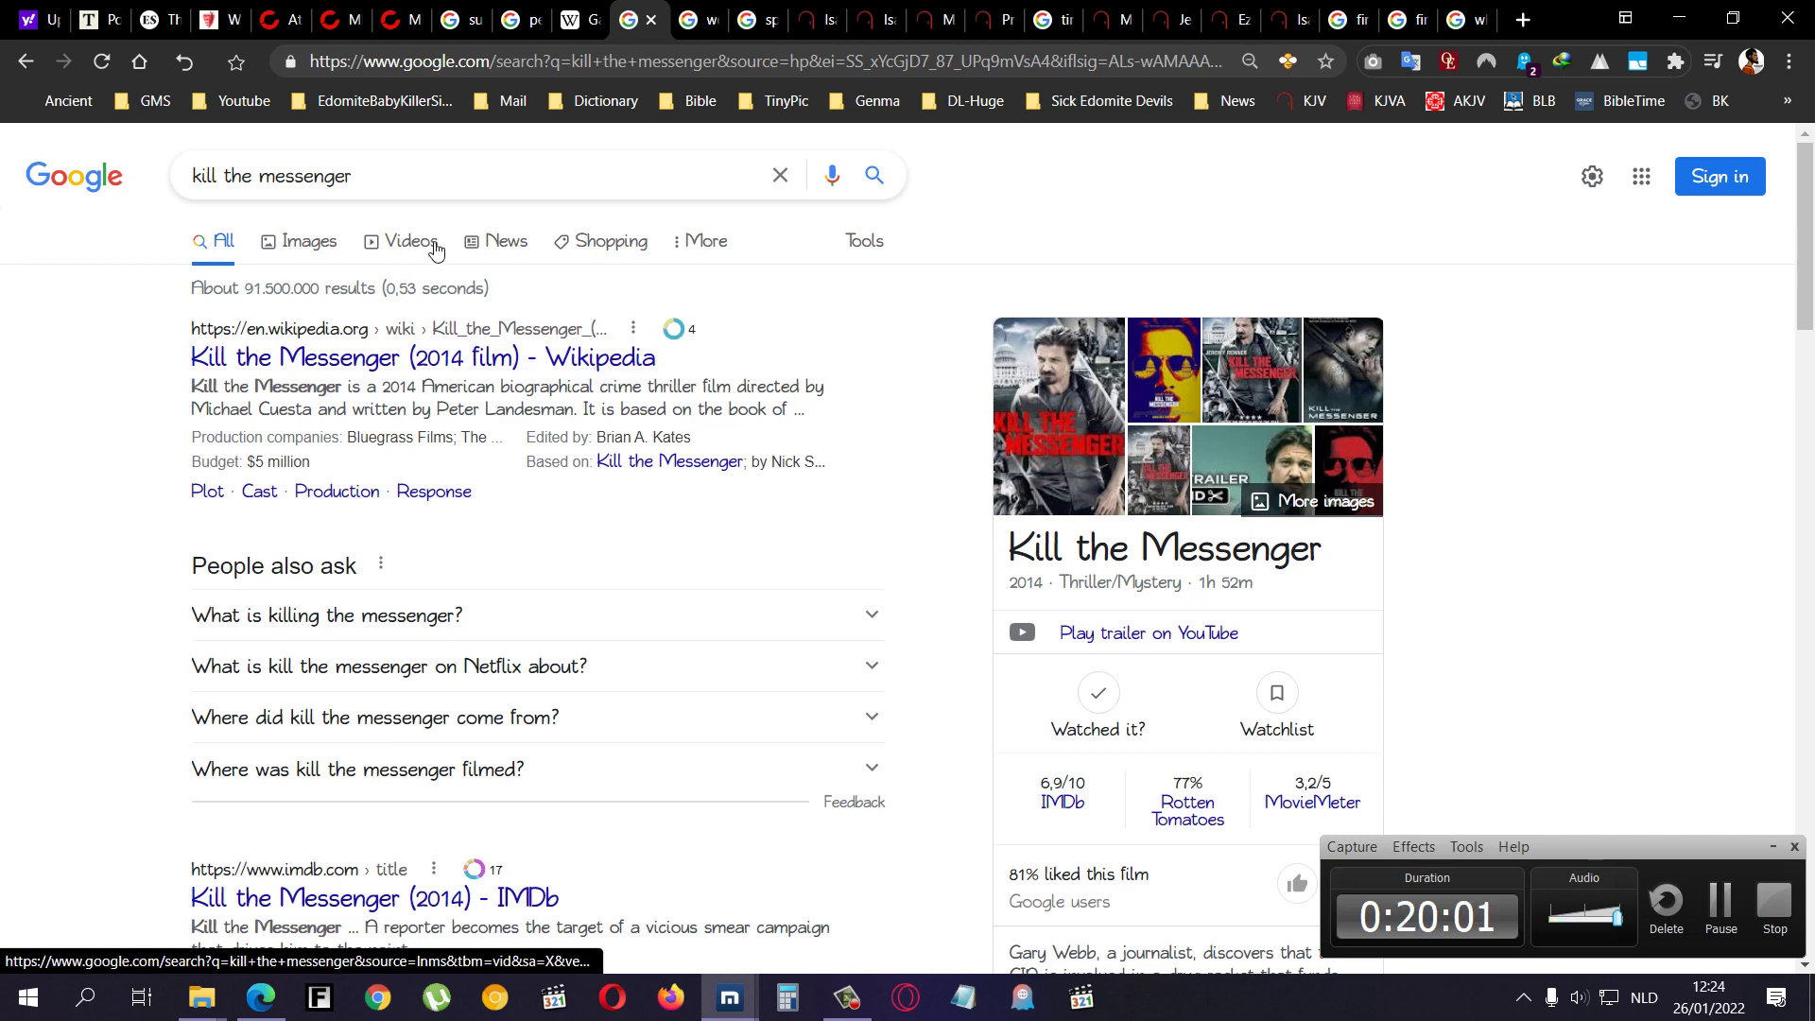
click(319, 242)
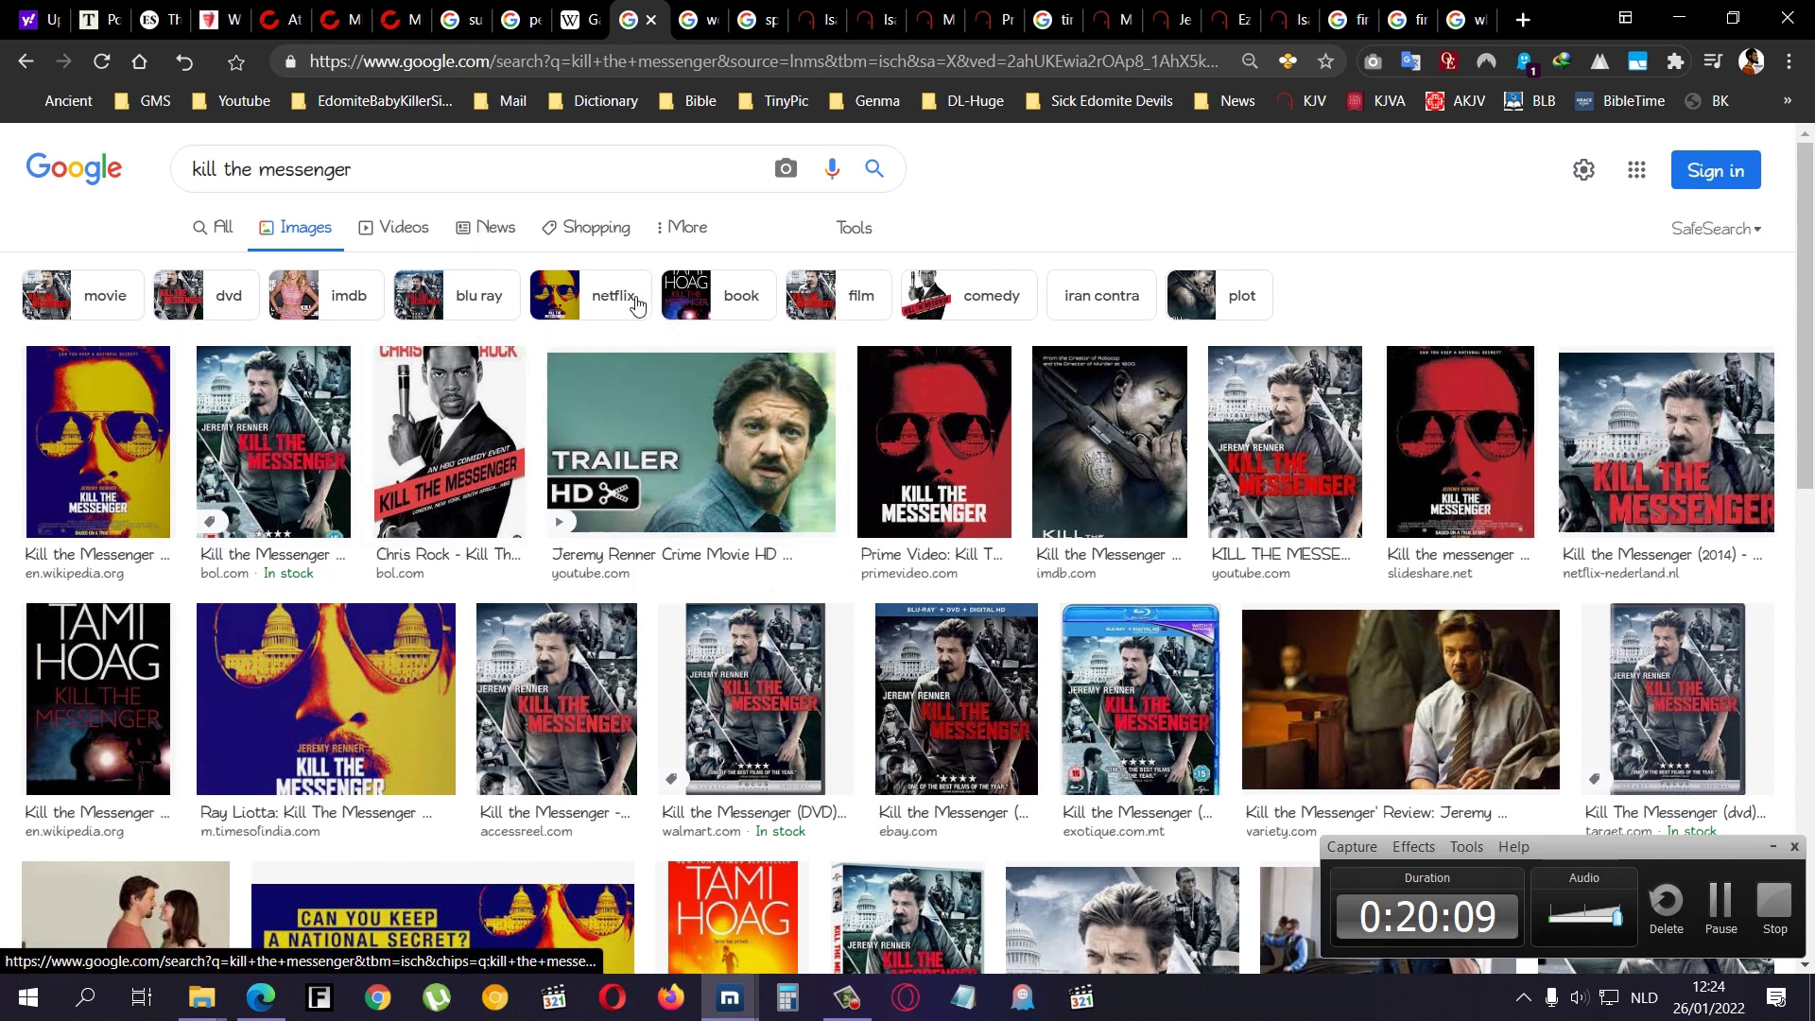
click(649, 20)
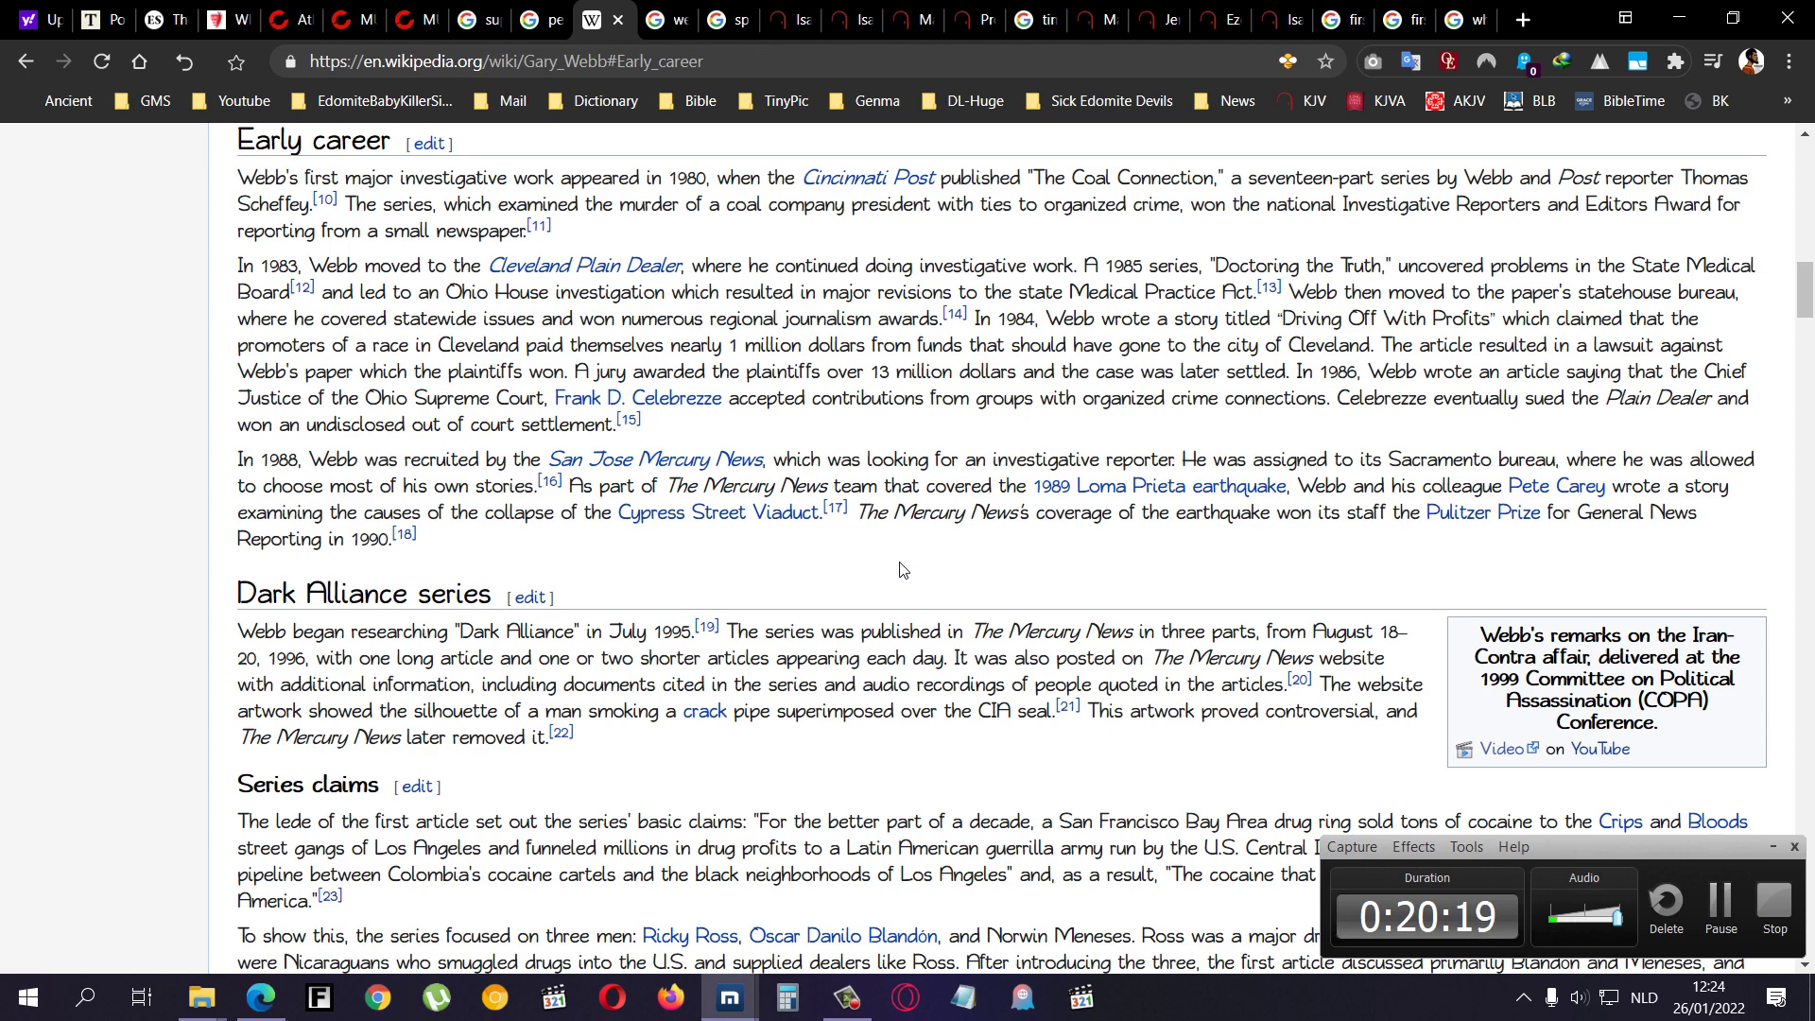
scroll(722, 561, down, 3)
scroll(722, 560, down, 2)
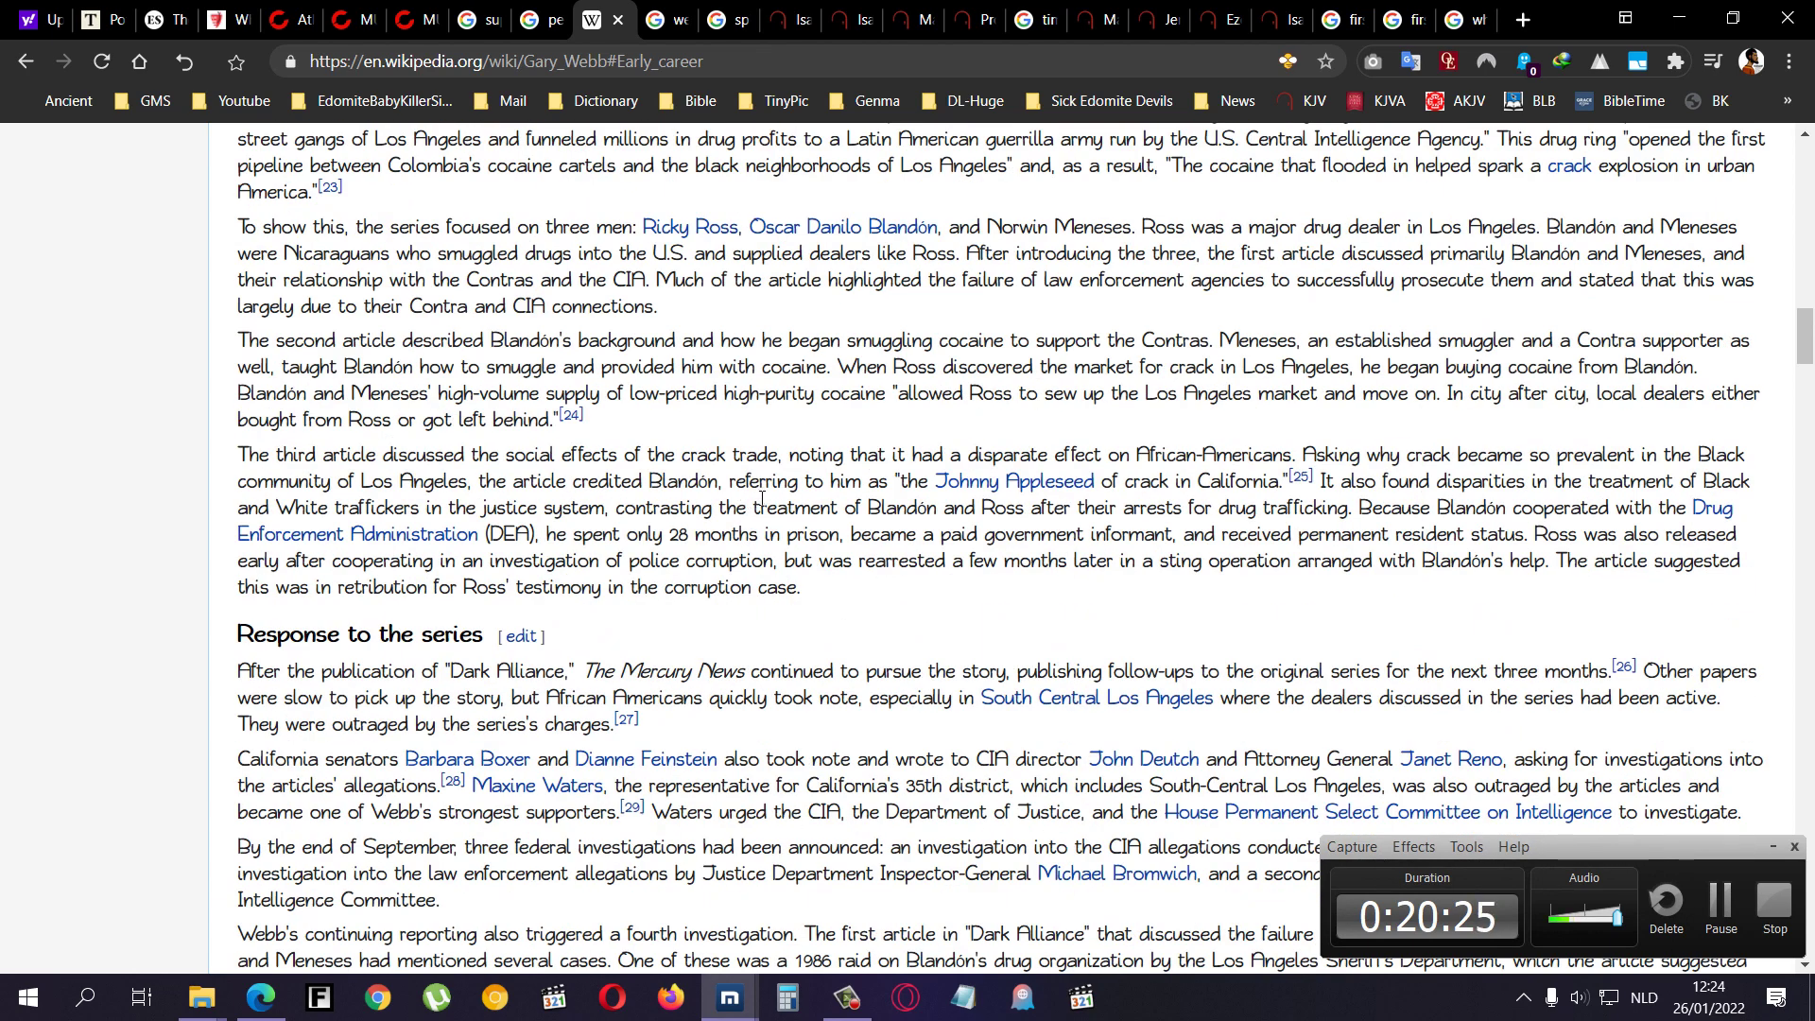
scroll(790, 558, down, 1)
scroll(822, 551, down, 2)
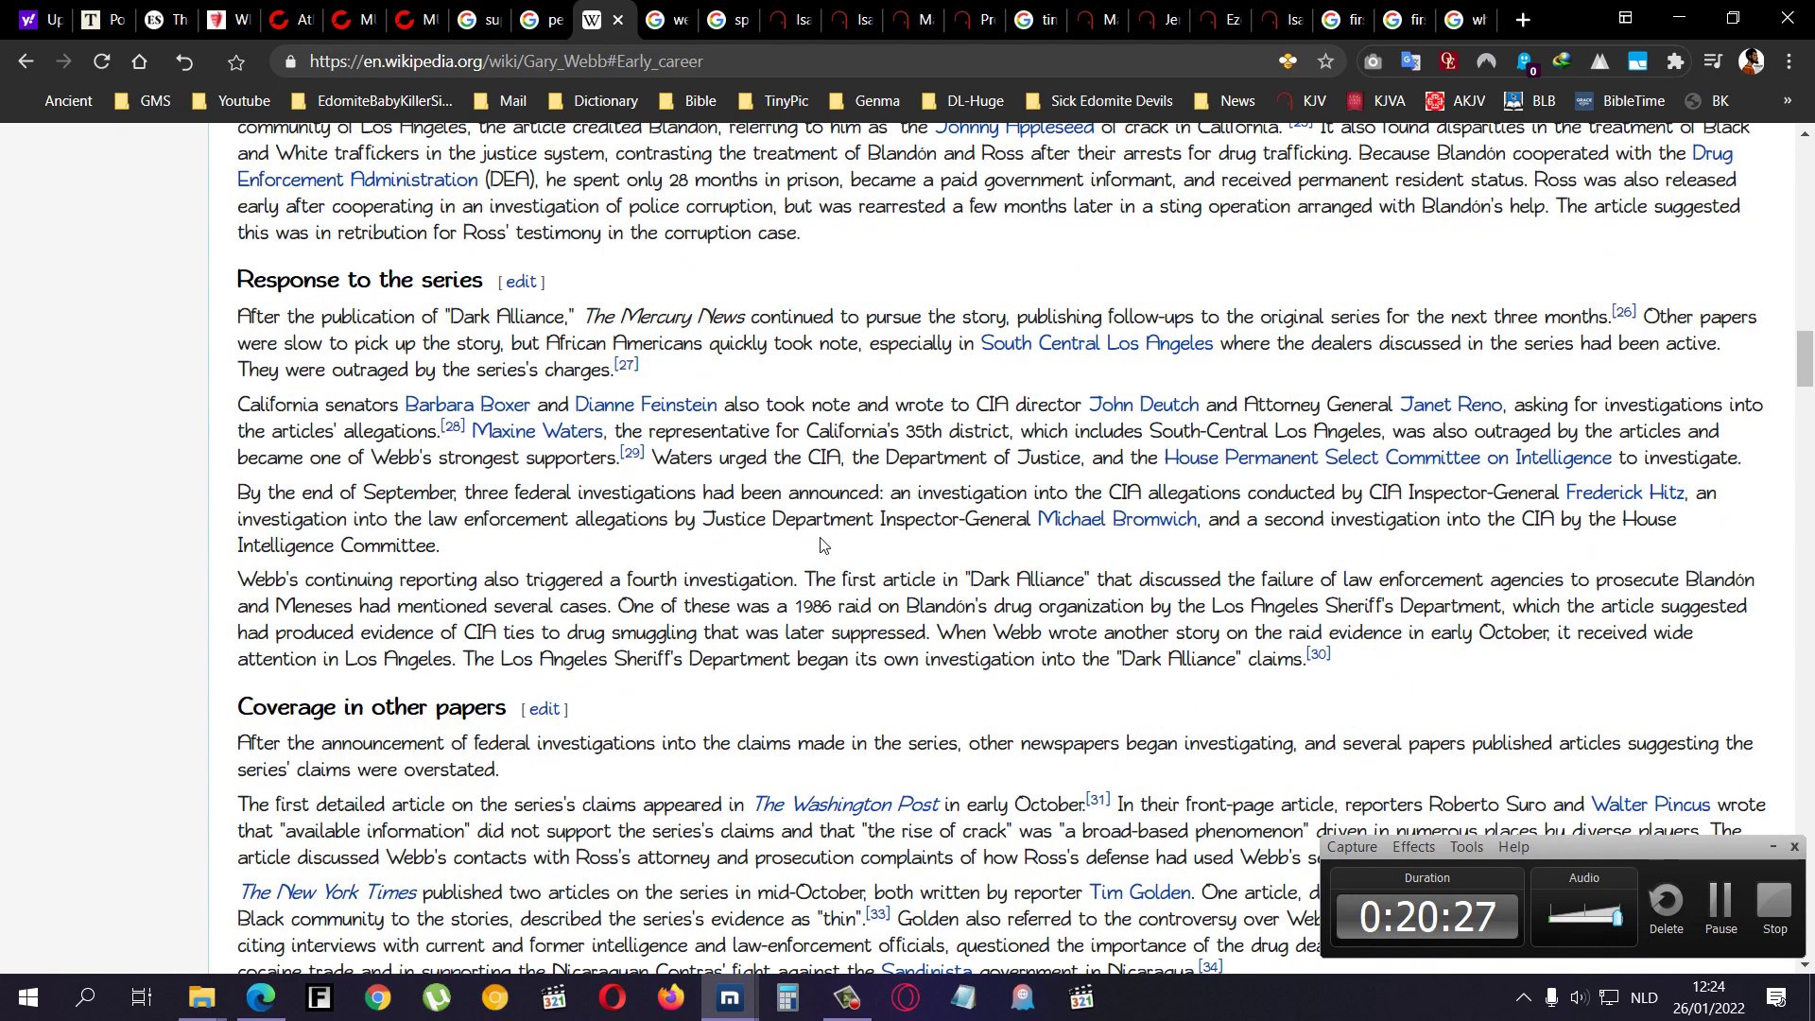
scroll(822, 544, down, 1)
scroll(823, 545, down, 3)
scroll(822, 542, down, 3)
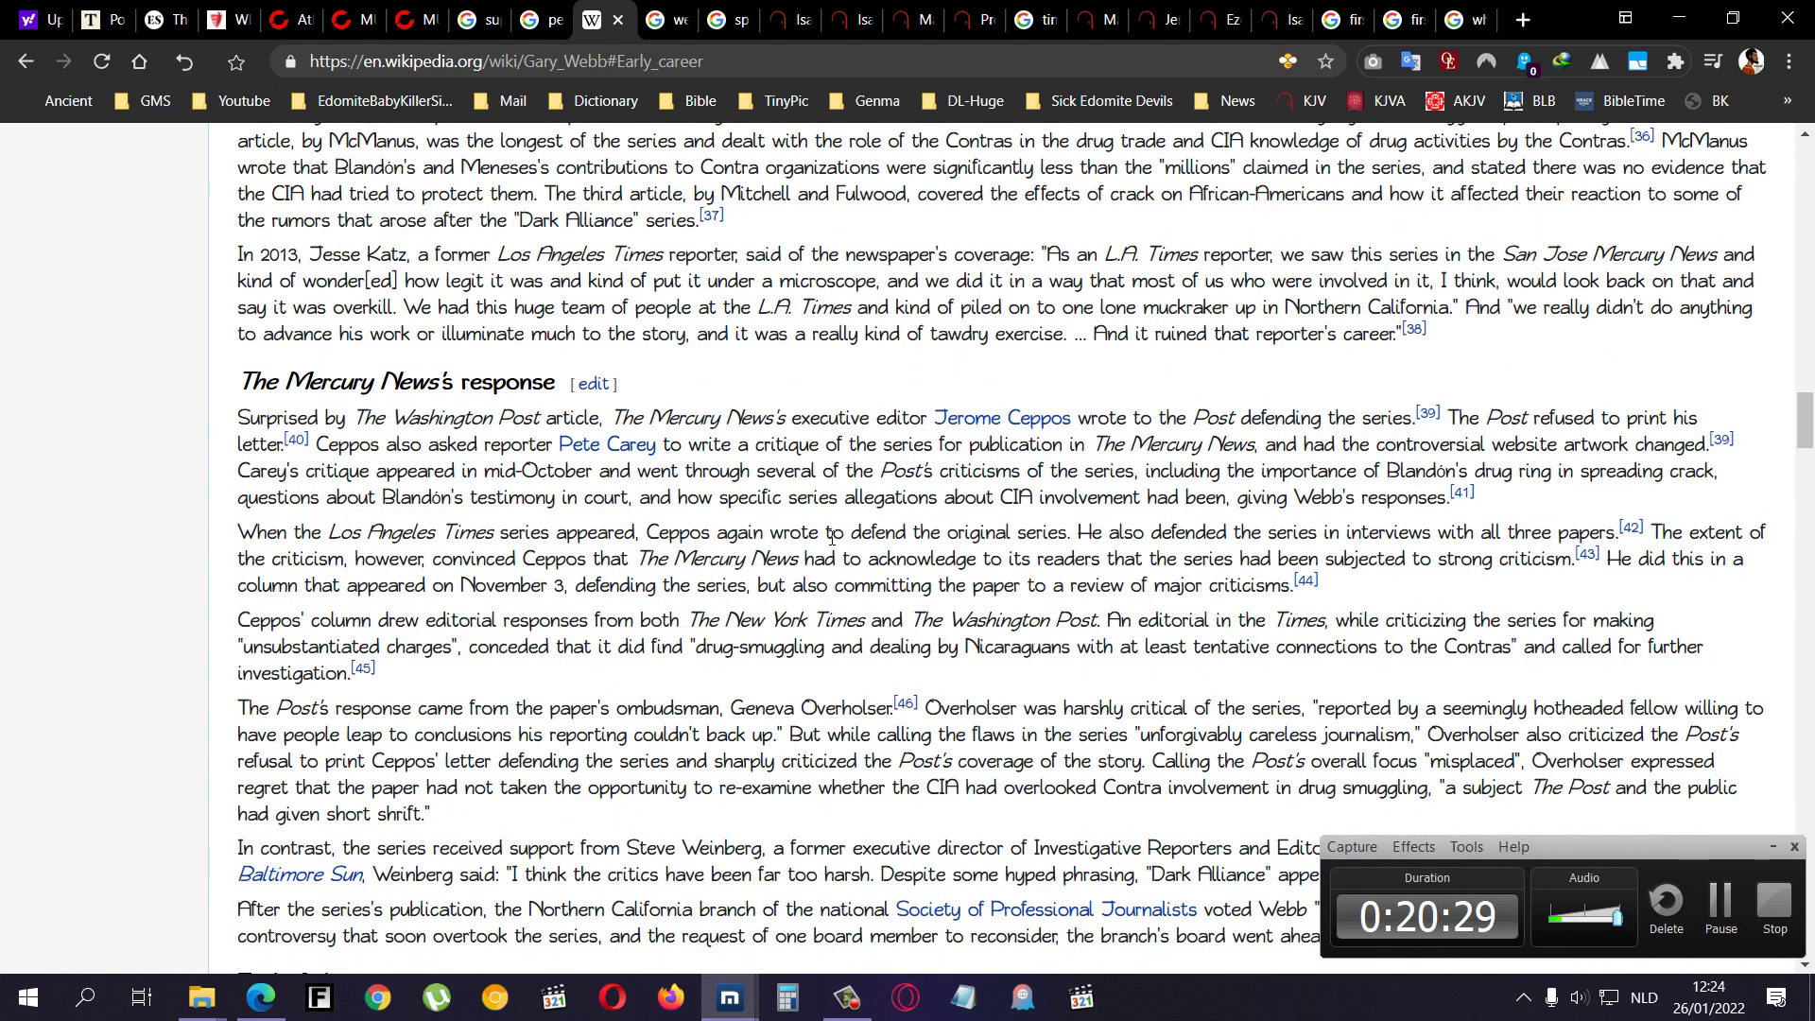
scroll(826, 533, down, 3)
scroll(830, 524, down, 3)
scroll(830, 522, down, 3)
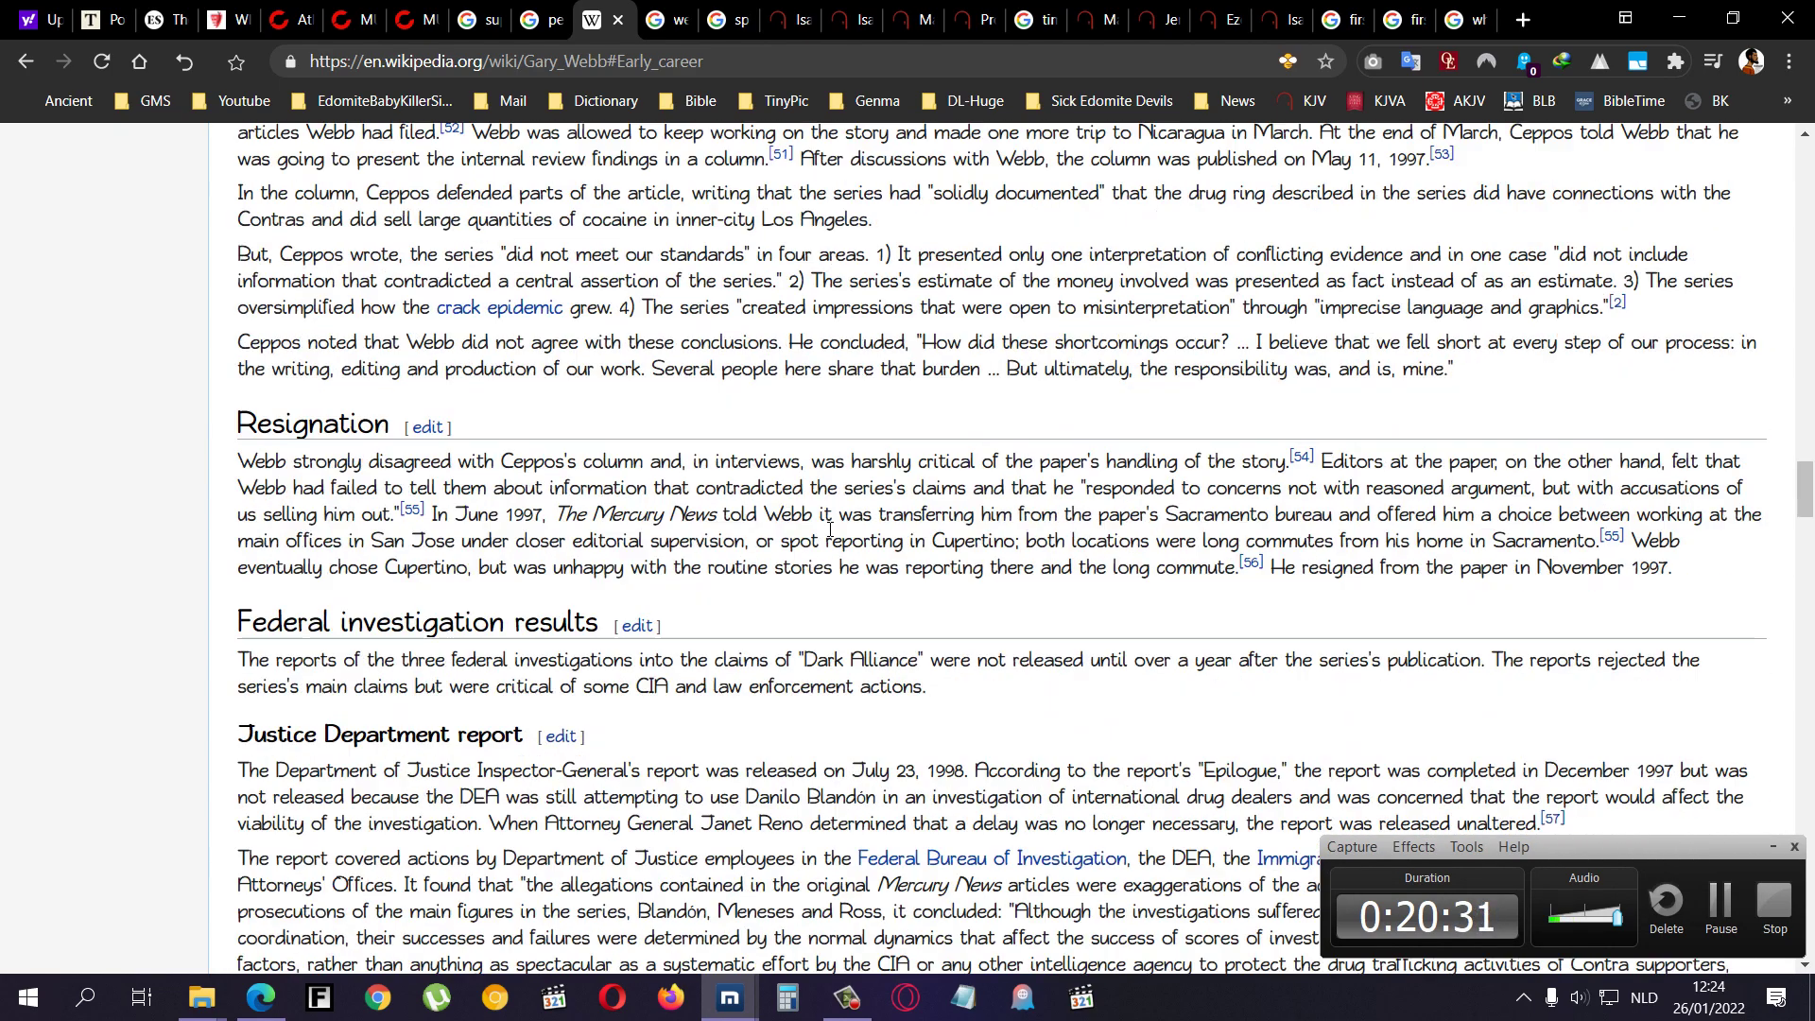
scroll(802, 515, down, 1)
scroll(767, 508, down, 4)
scroll(724, 496, down, 4)
scroll(725, 497, down, 3)
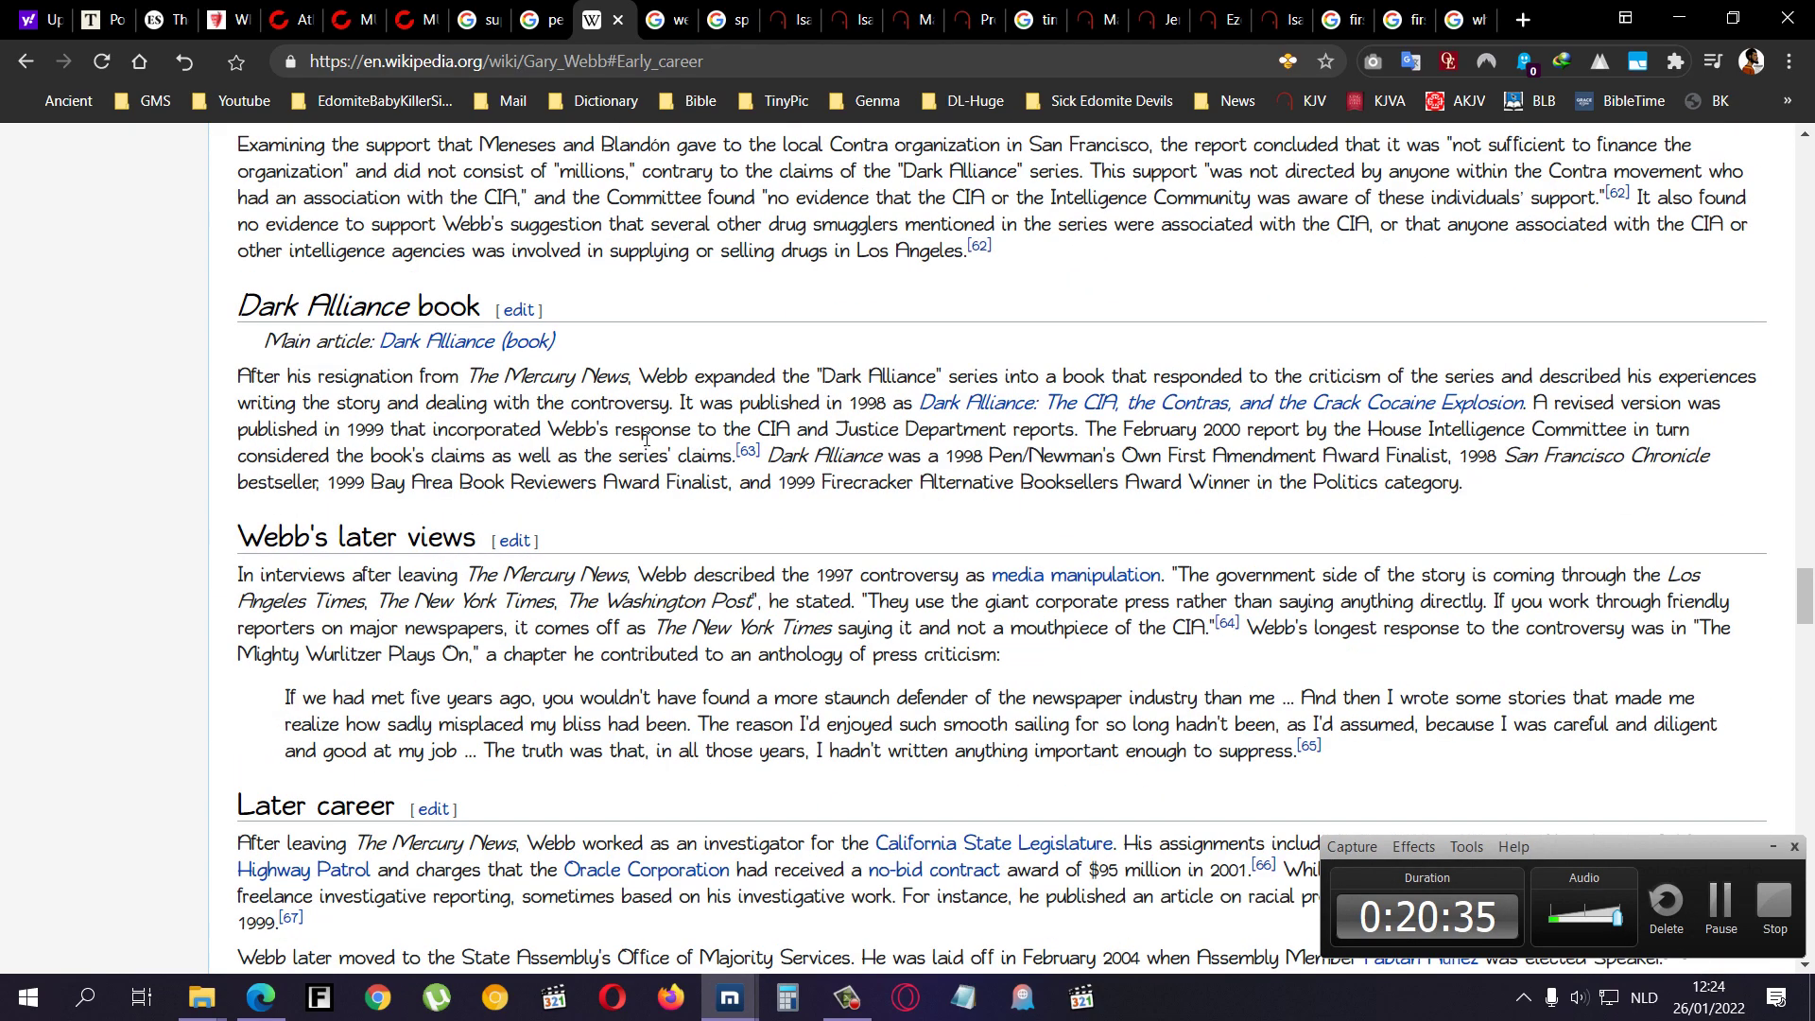
- Find 'suicid' in Gary Webb's article and select the gunshot-wounds and suicide-ruling sentences
key(ctrl+f)
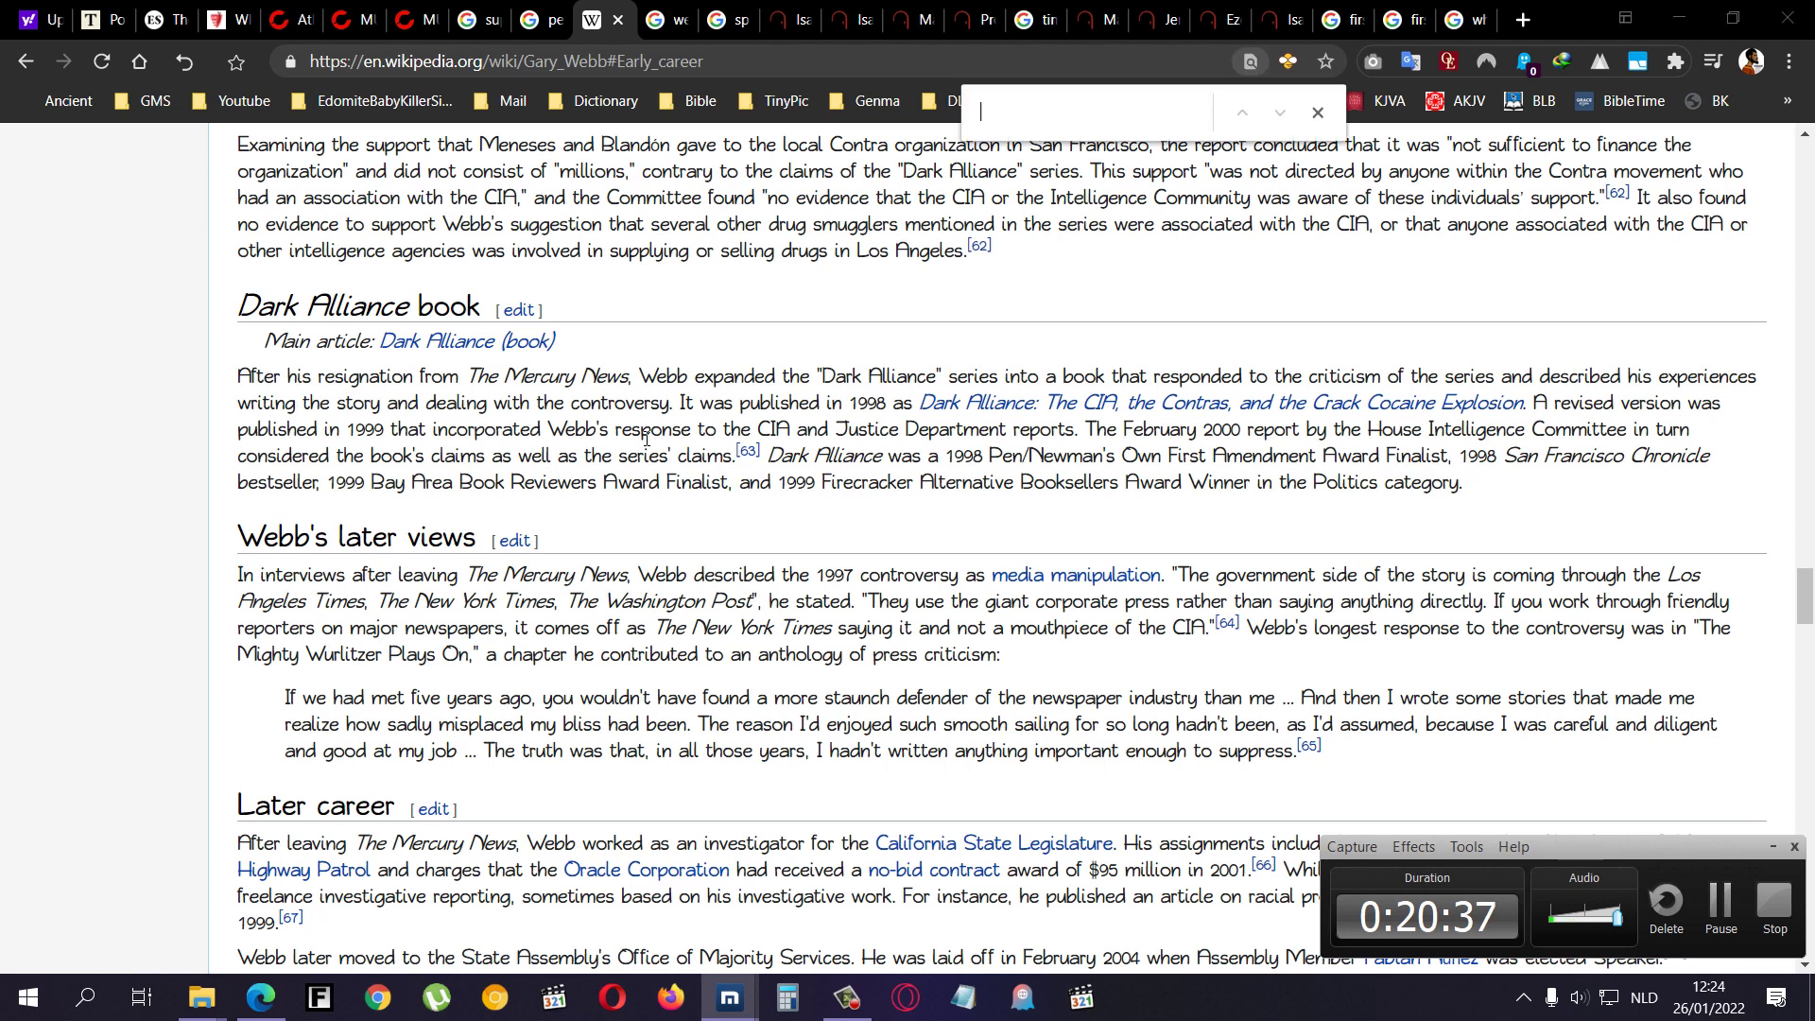
text(sui)
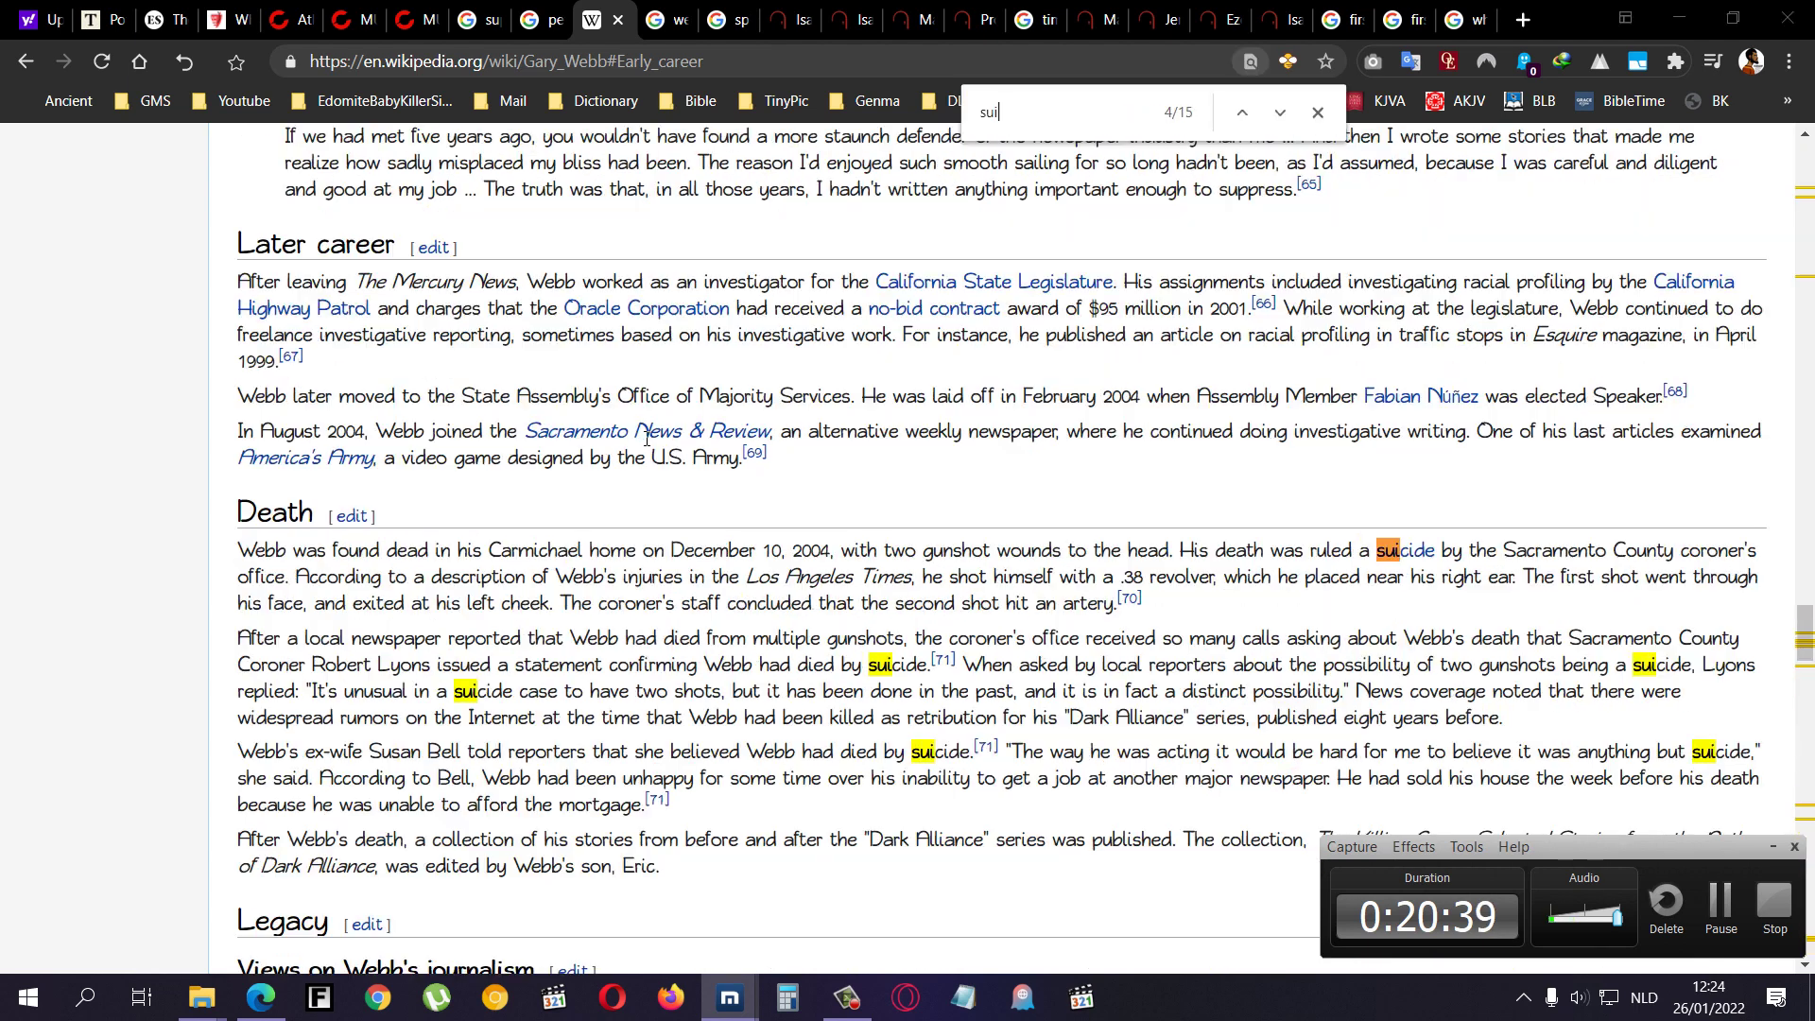
text(cid)
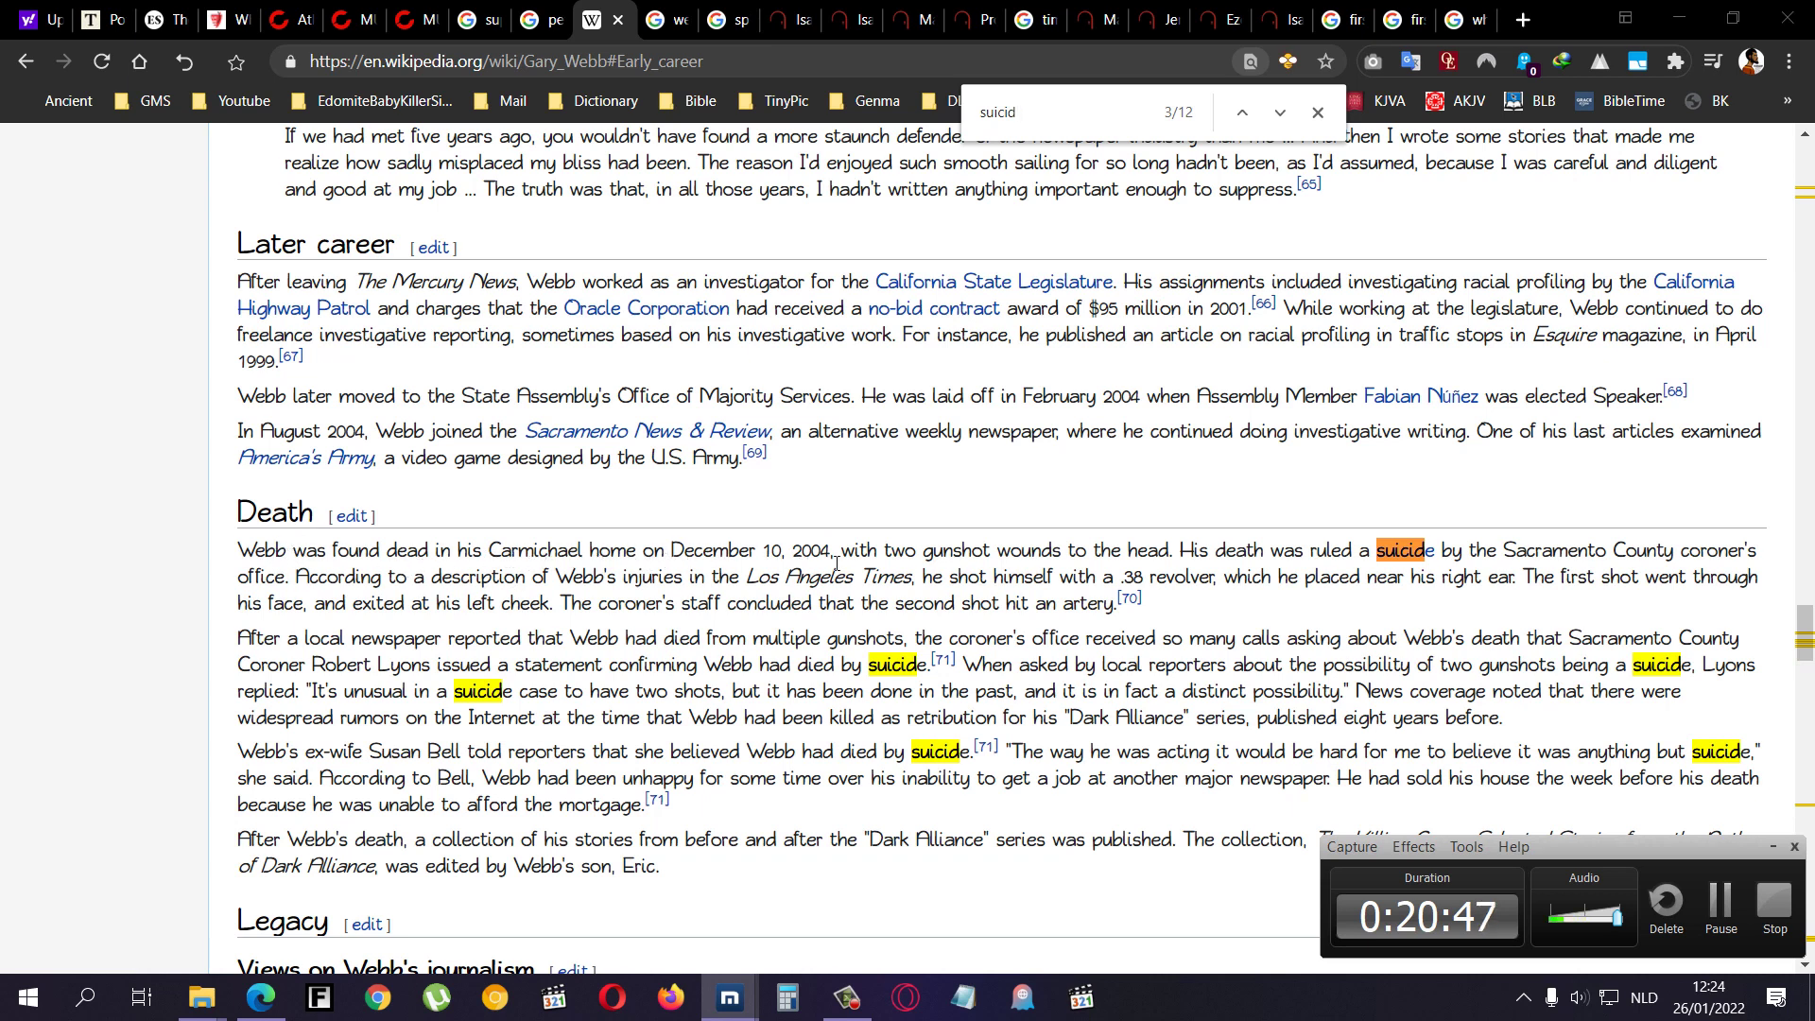
drag(855, 561, 1186, 557)
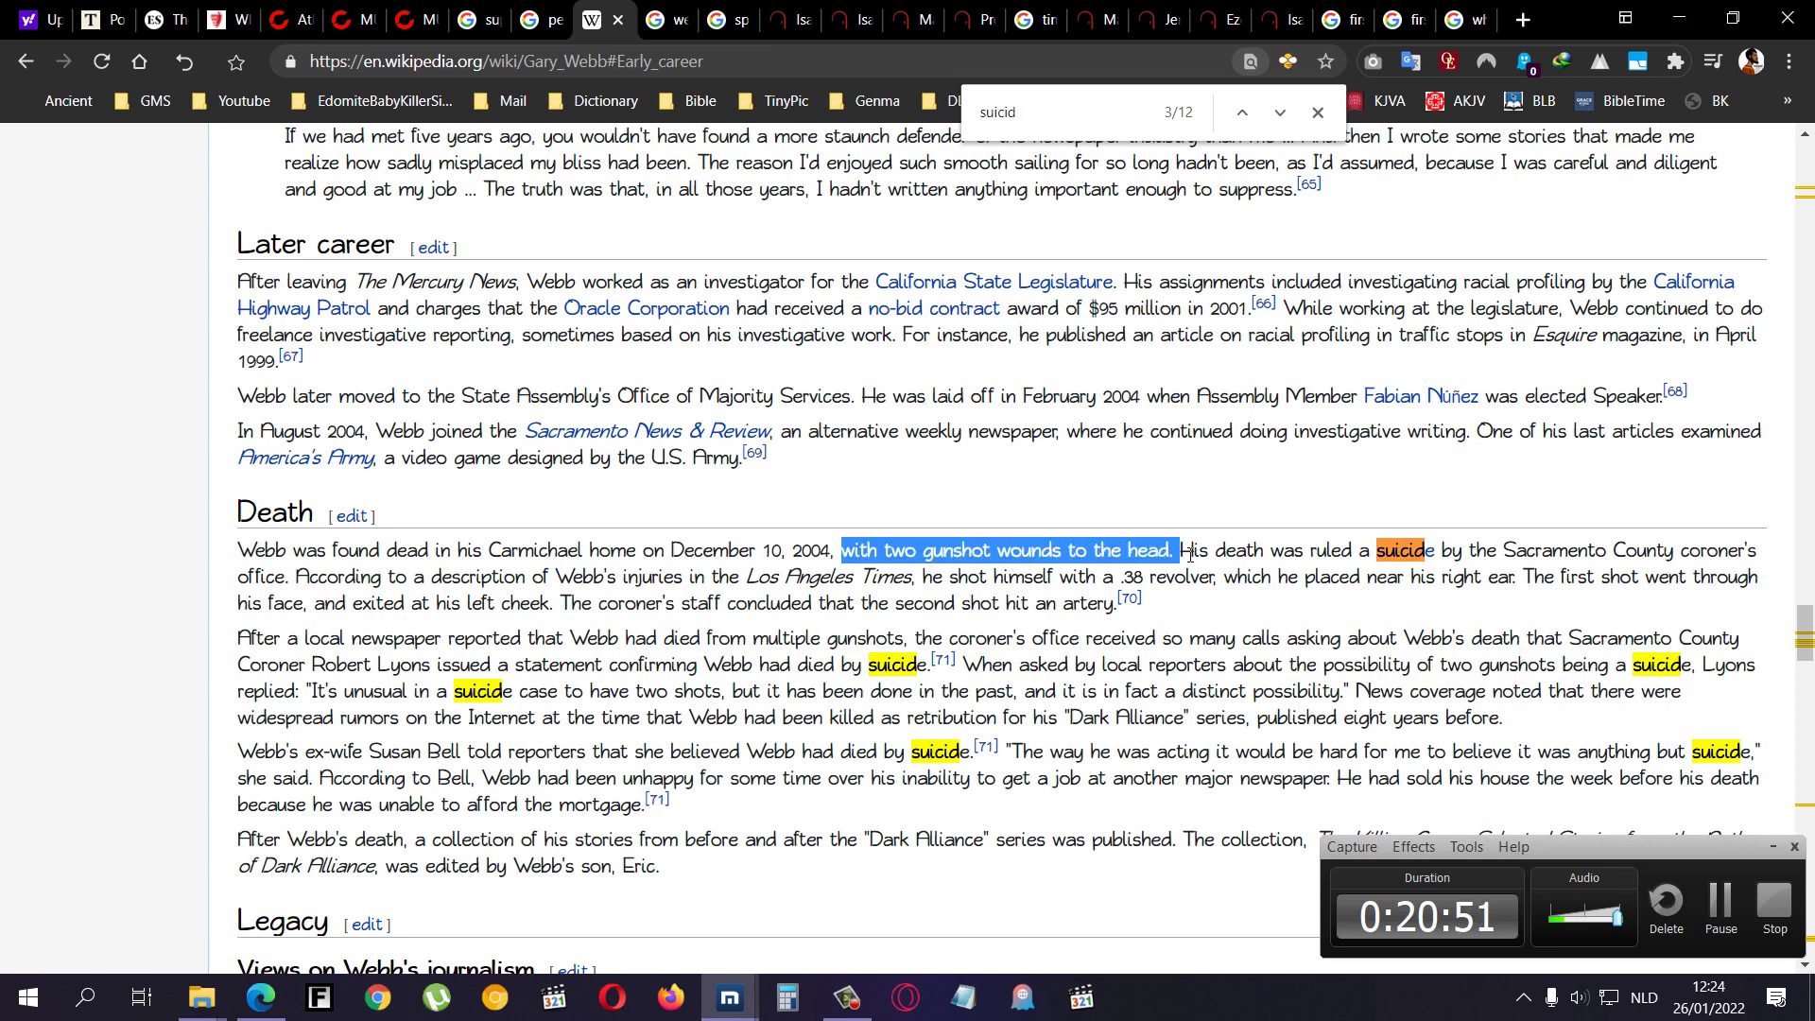
drag(1176, 557, 1606, 557)
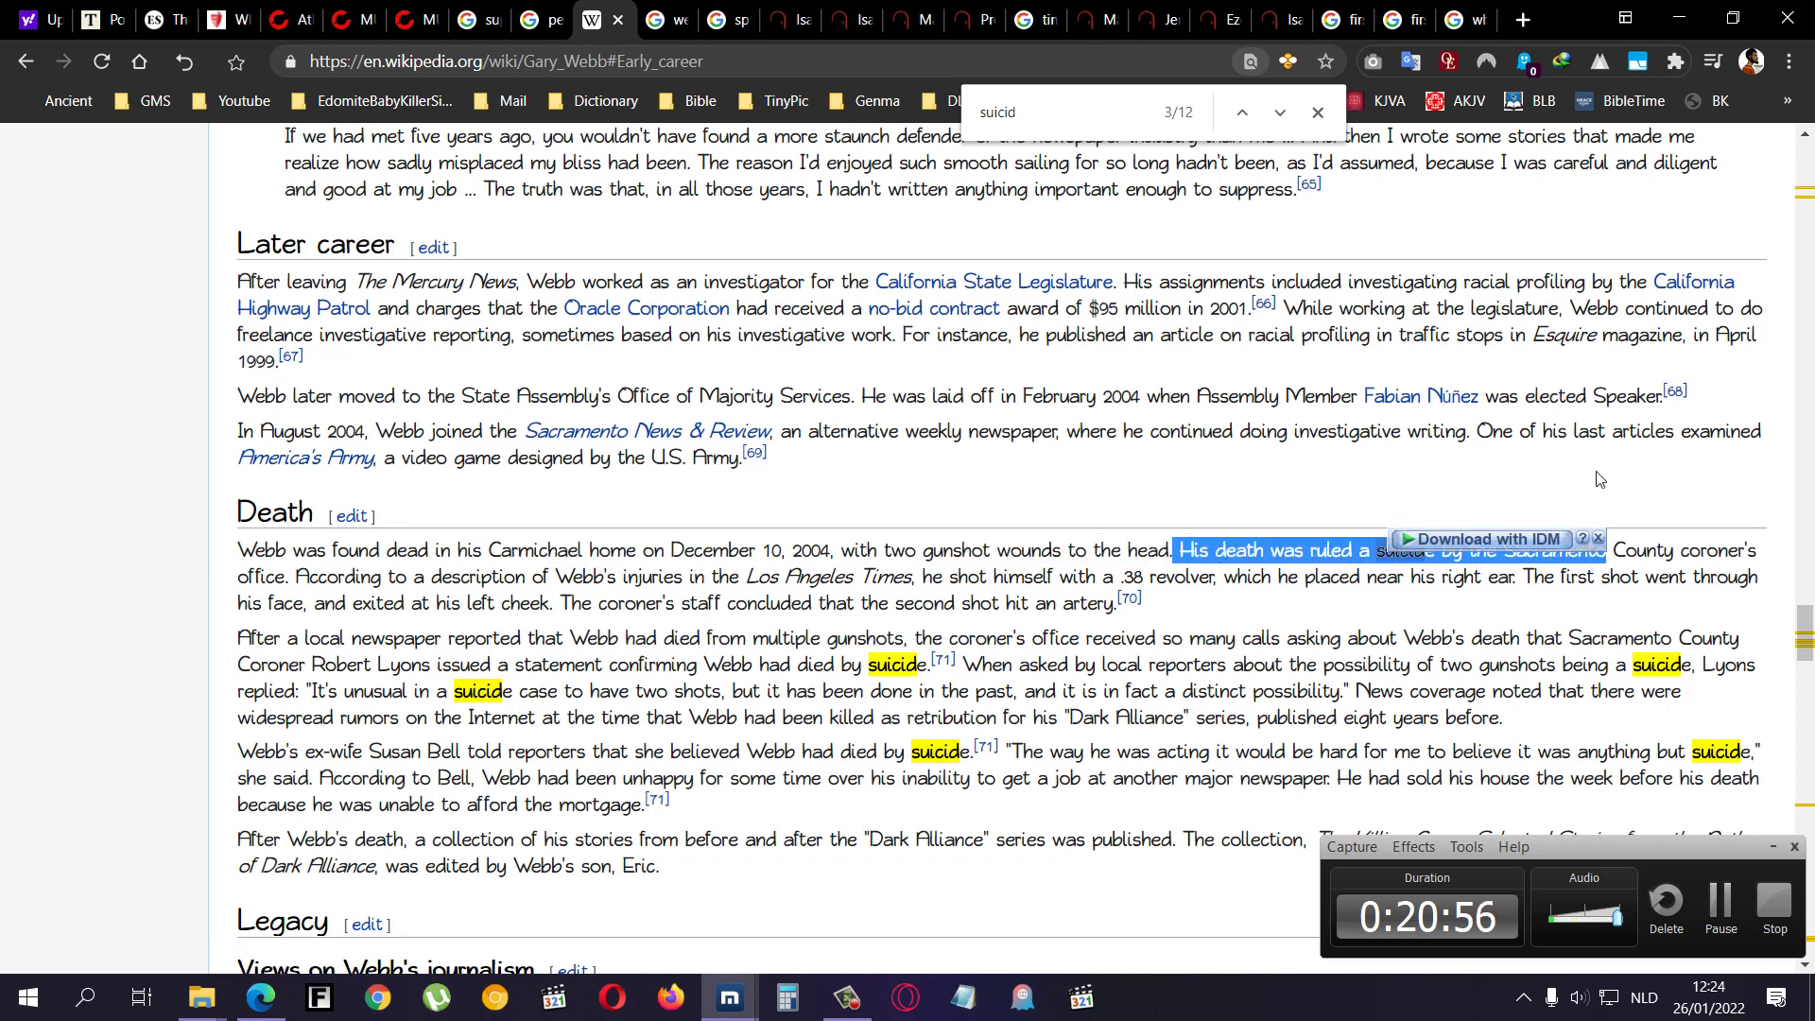
- Close the Gary Webb article, skim the web of debt and spiderman results, circling No Way Home
click(625, 22)
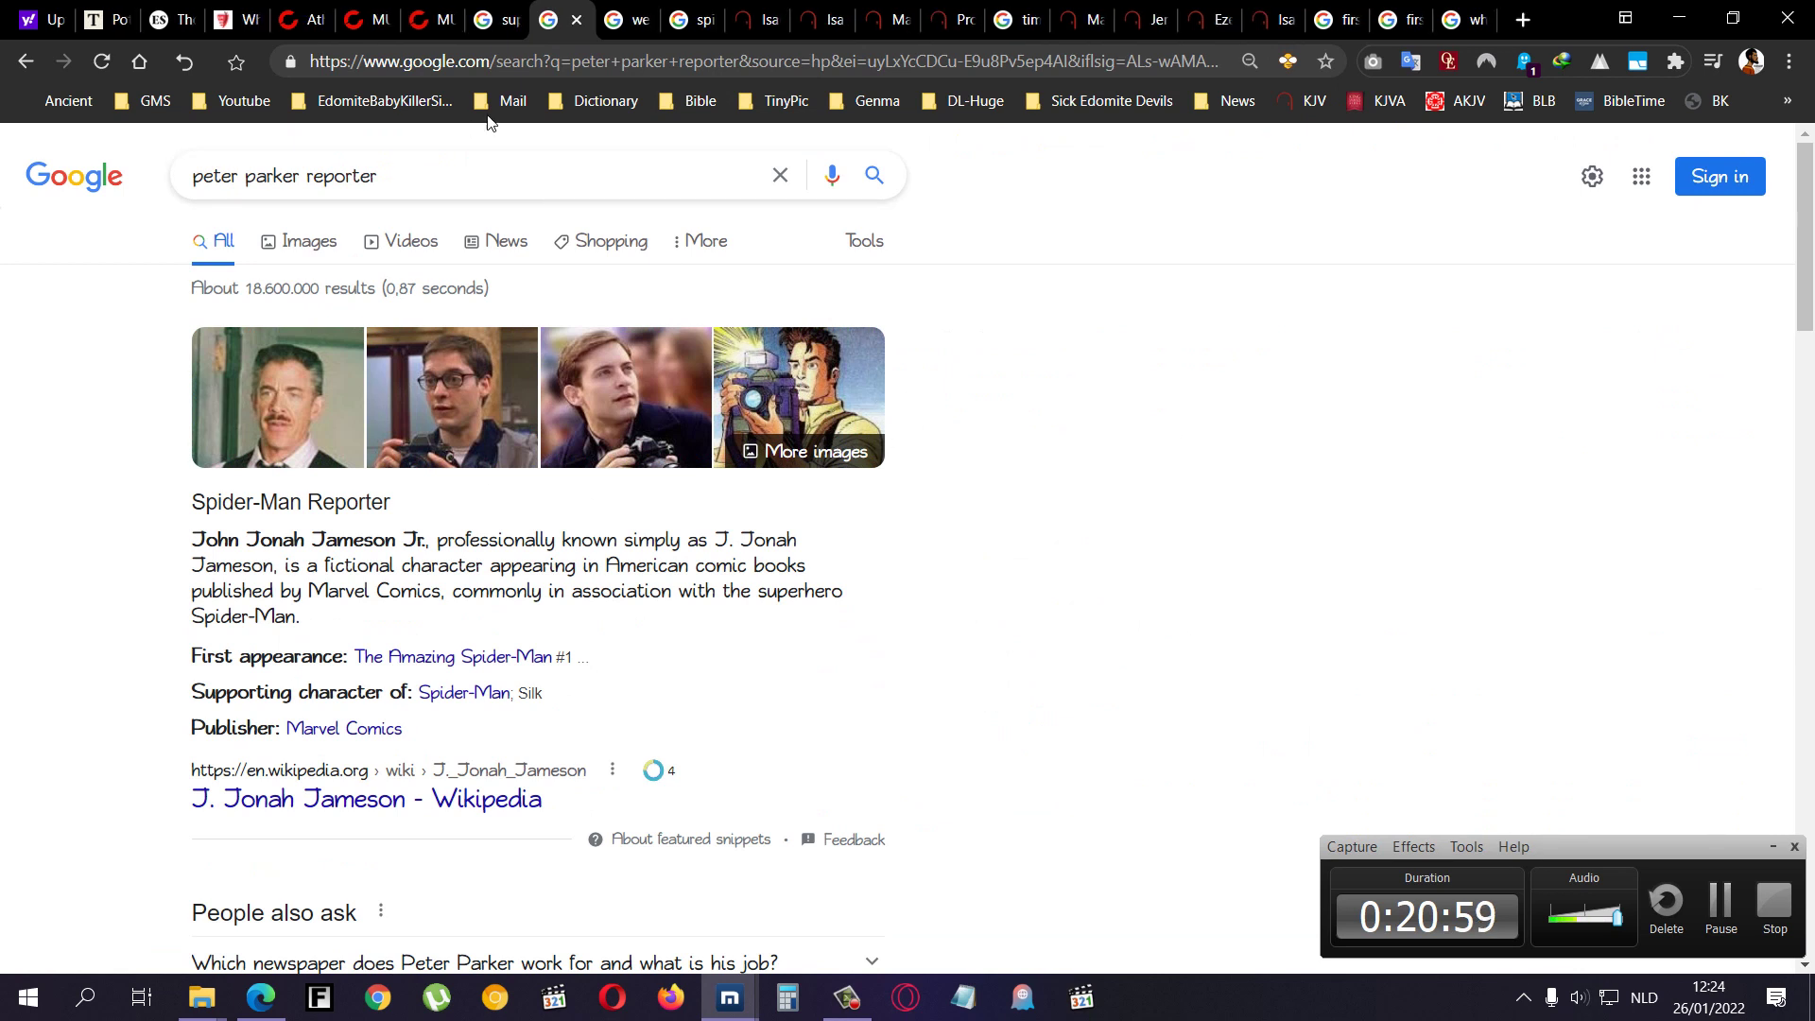
drag(518, 310, 373, 288)
click(627, 32)
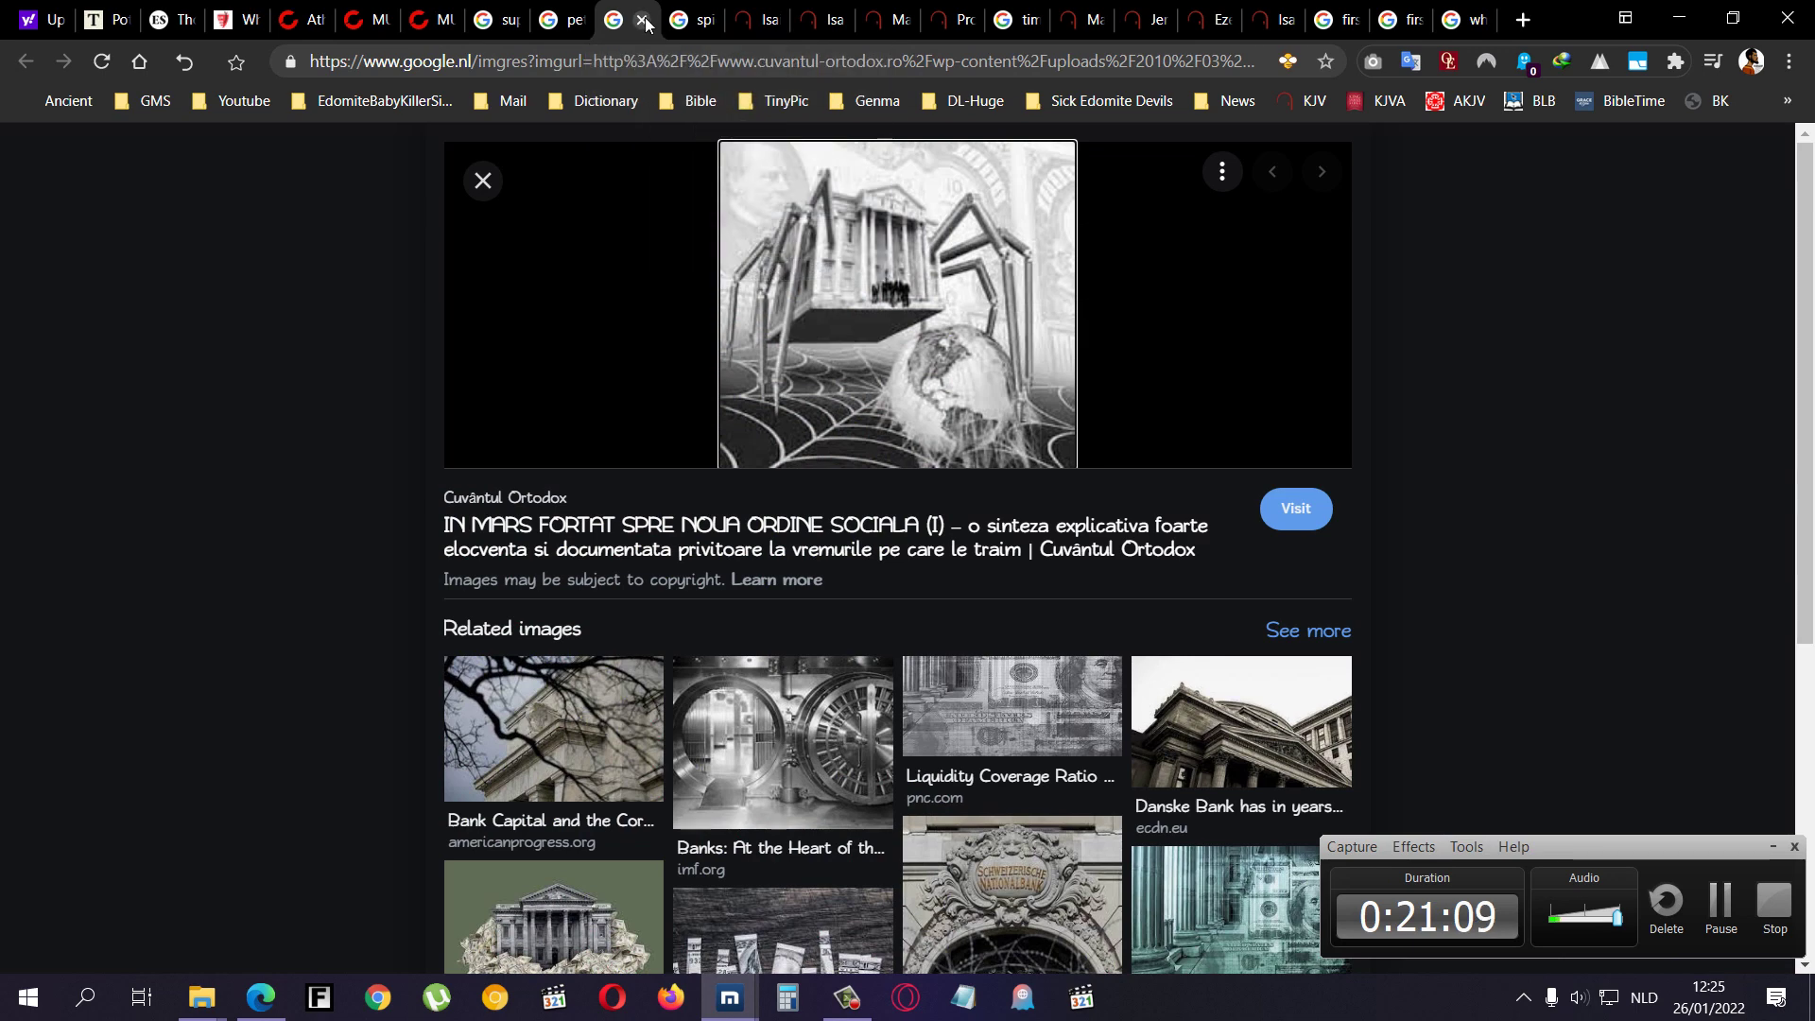
click(641, 20)
click(616, 32)
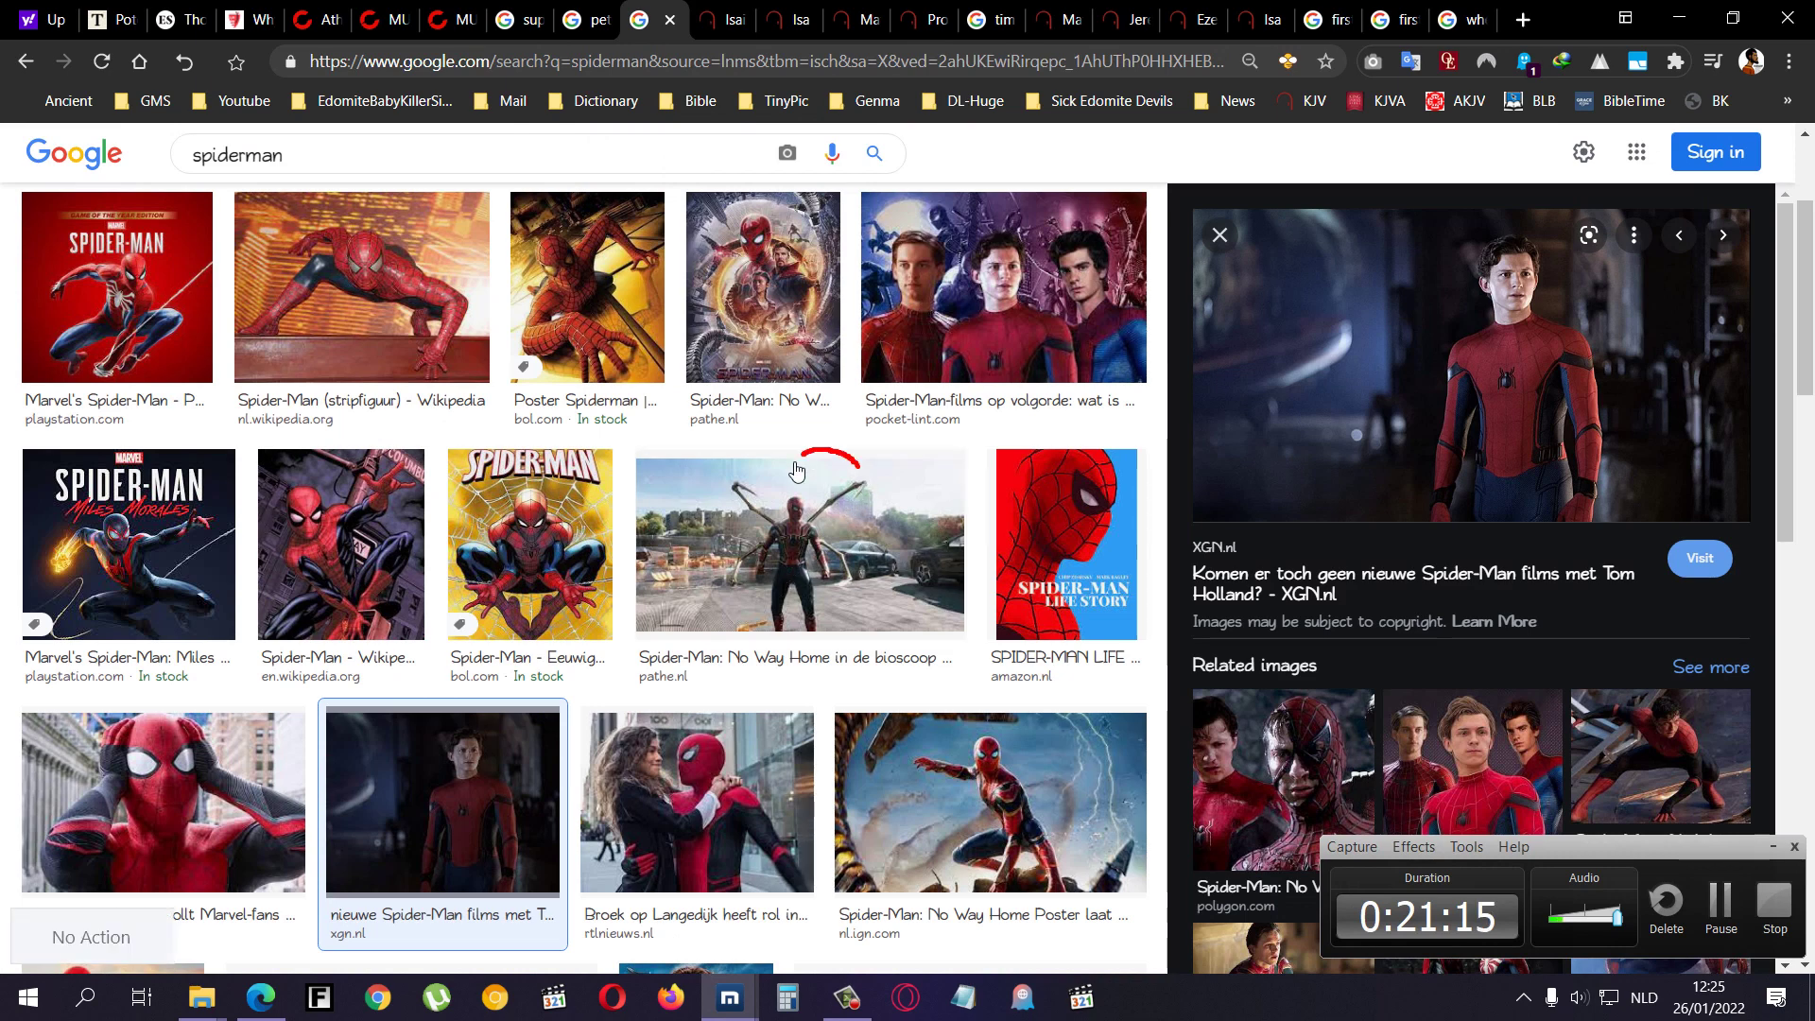
drag(855, 462, 850, 510)
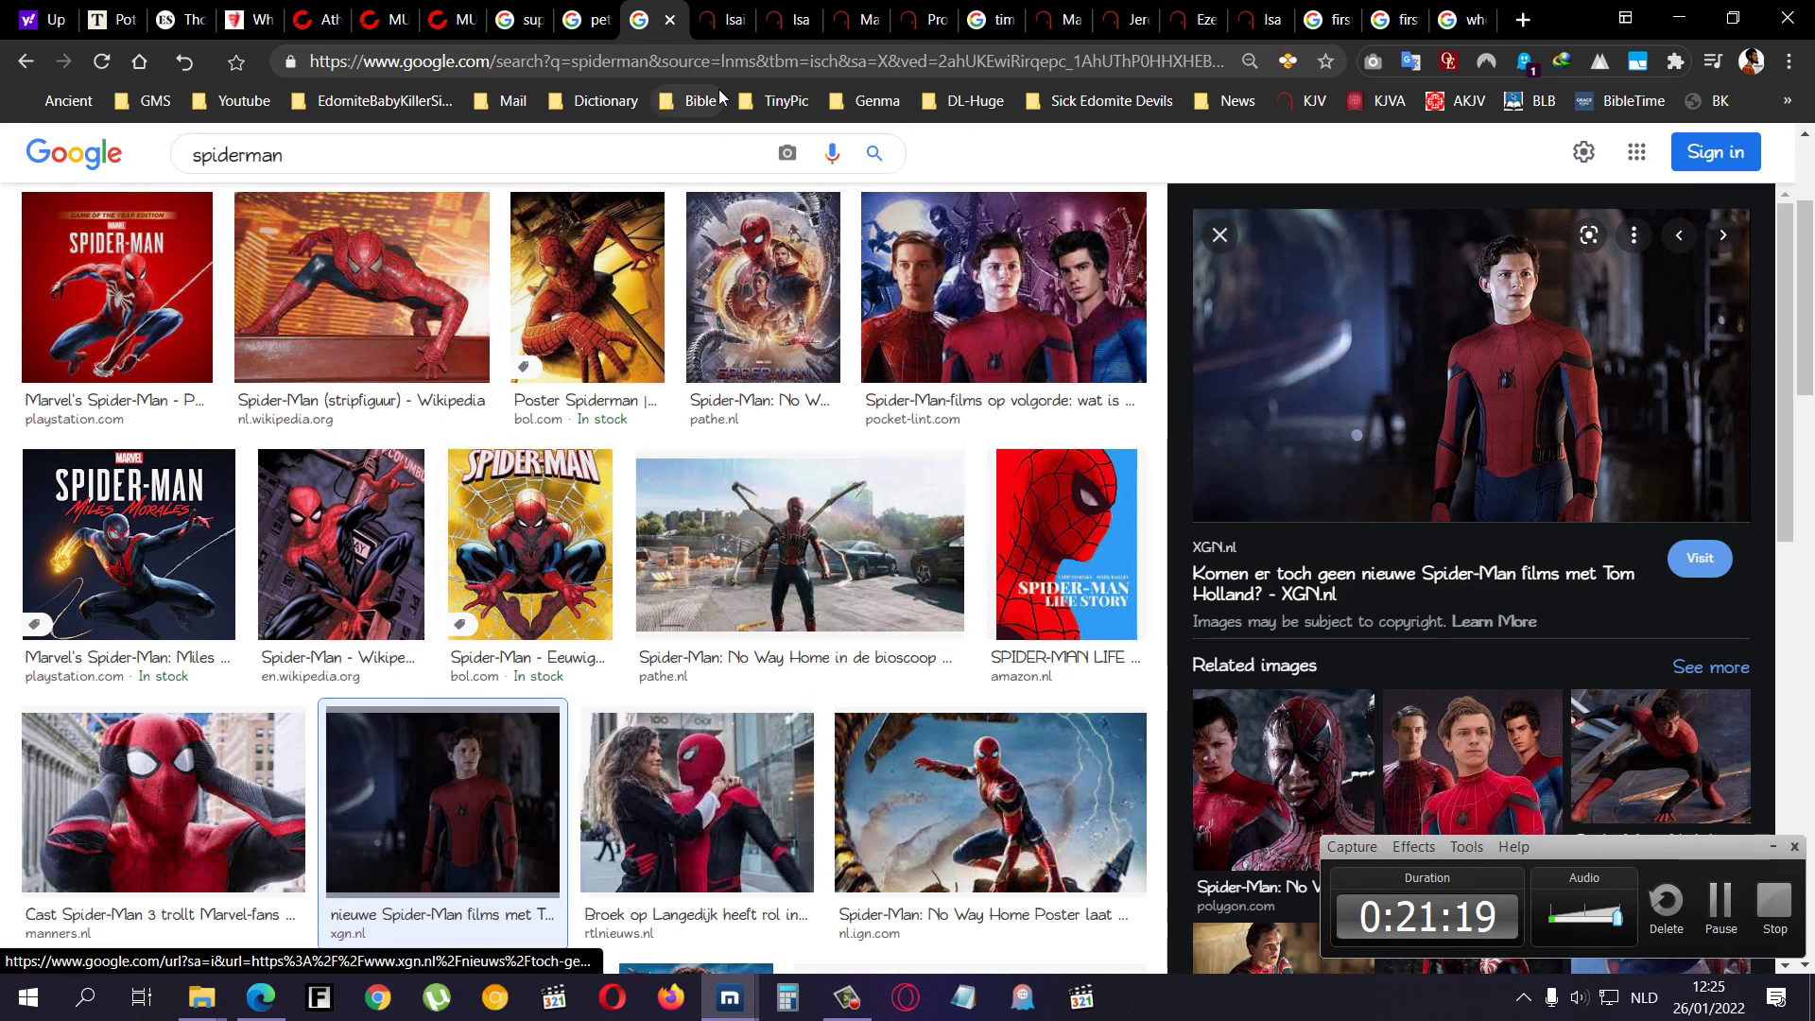
- Return to the peter parker reporter results and circle the Peter Parker and J. Jonah Jameson images
click(719, 32)
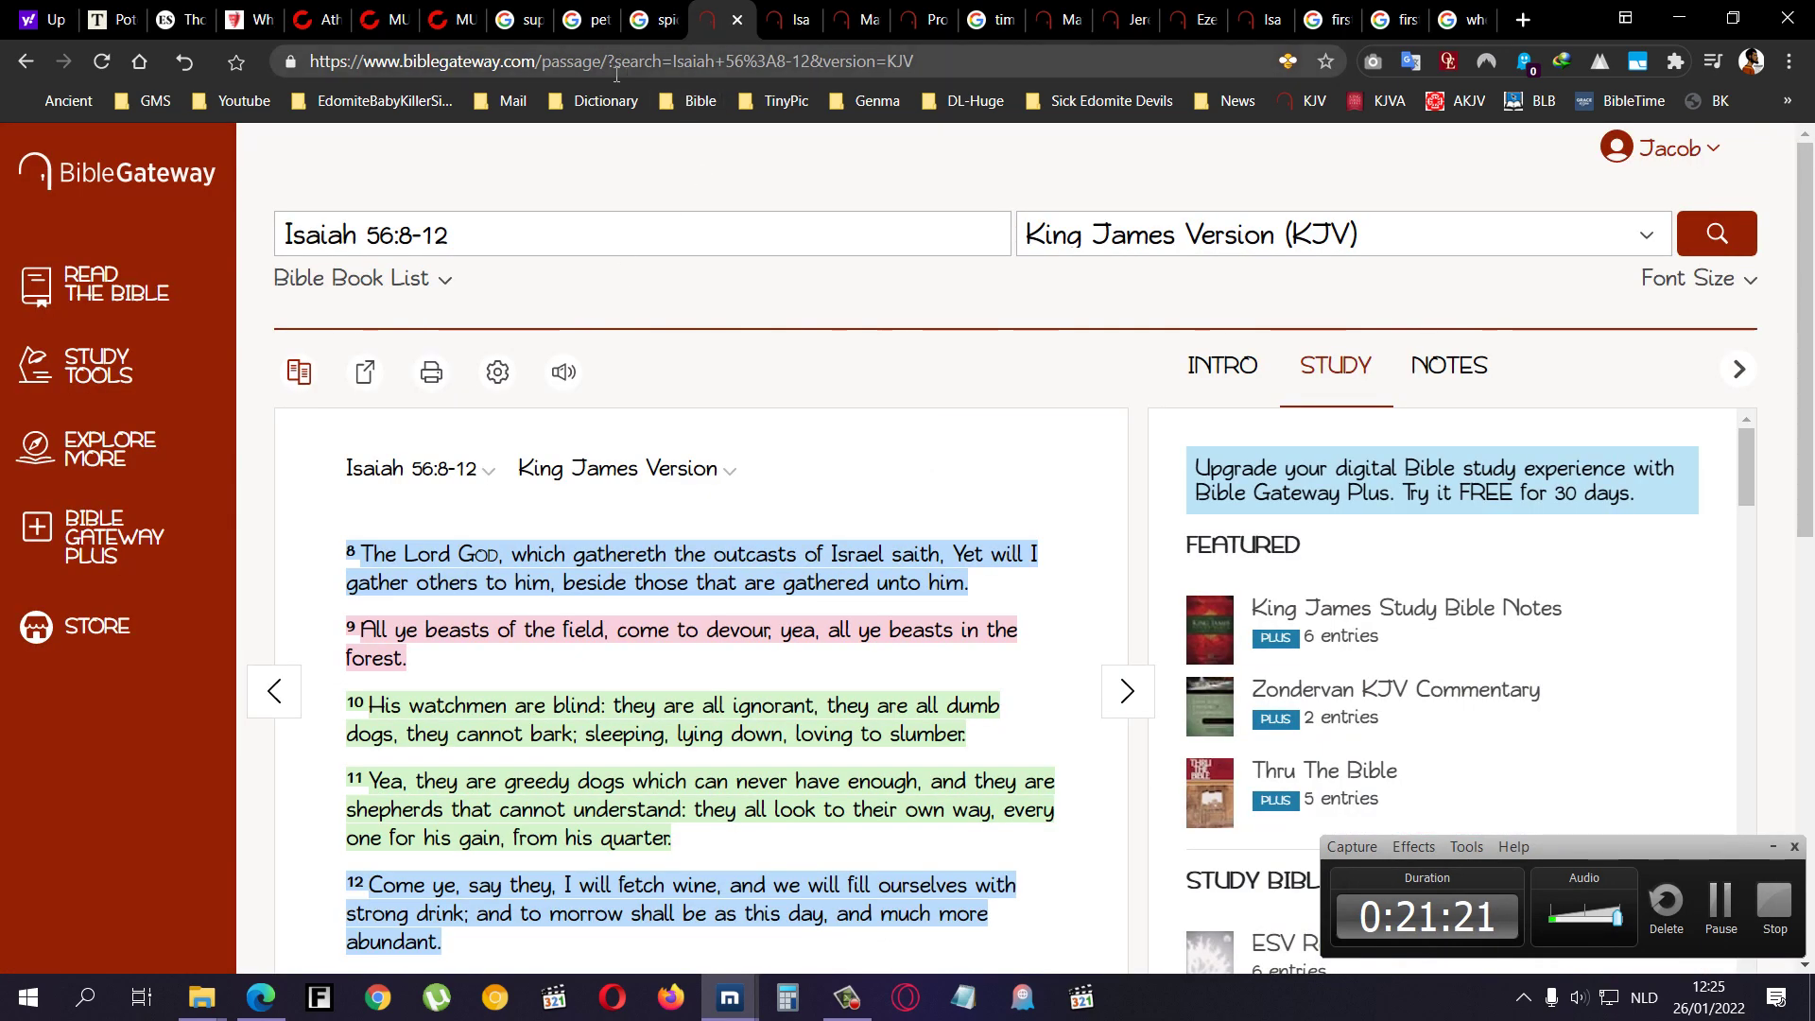
click(575, 20)
drag(823, 316, 719, 413)
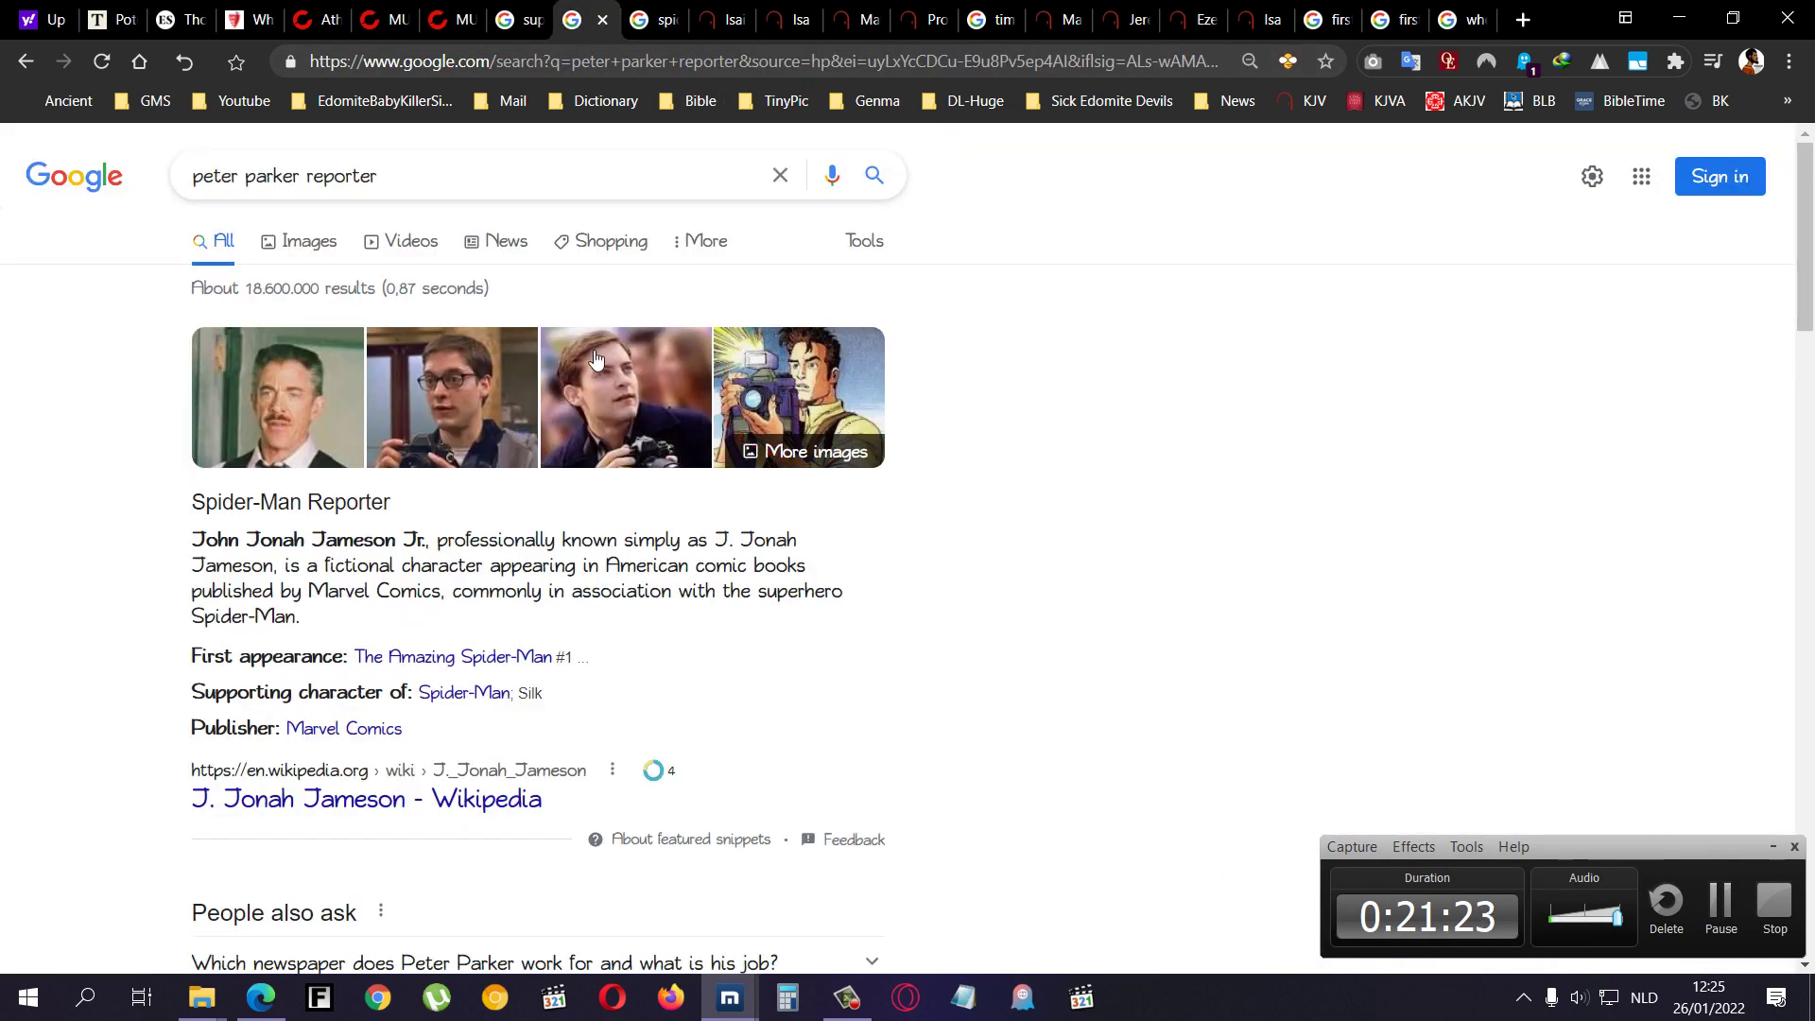
drag(681, 309, 629, 456)
drag(549, 297, 373, 312)
drag(862, 307, 772, 519)
drag(199, 323, 131, 347)
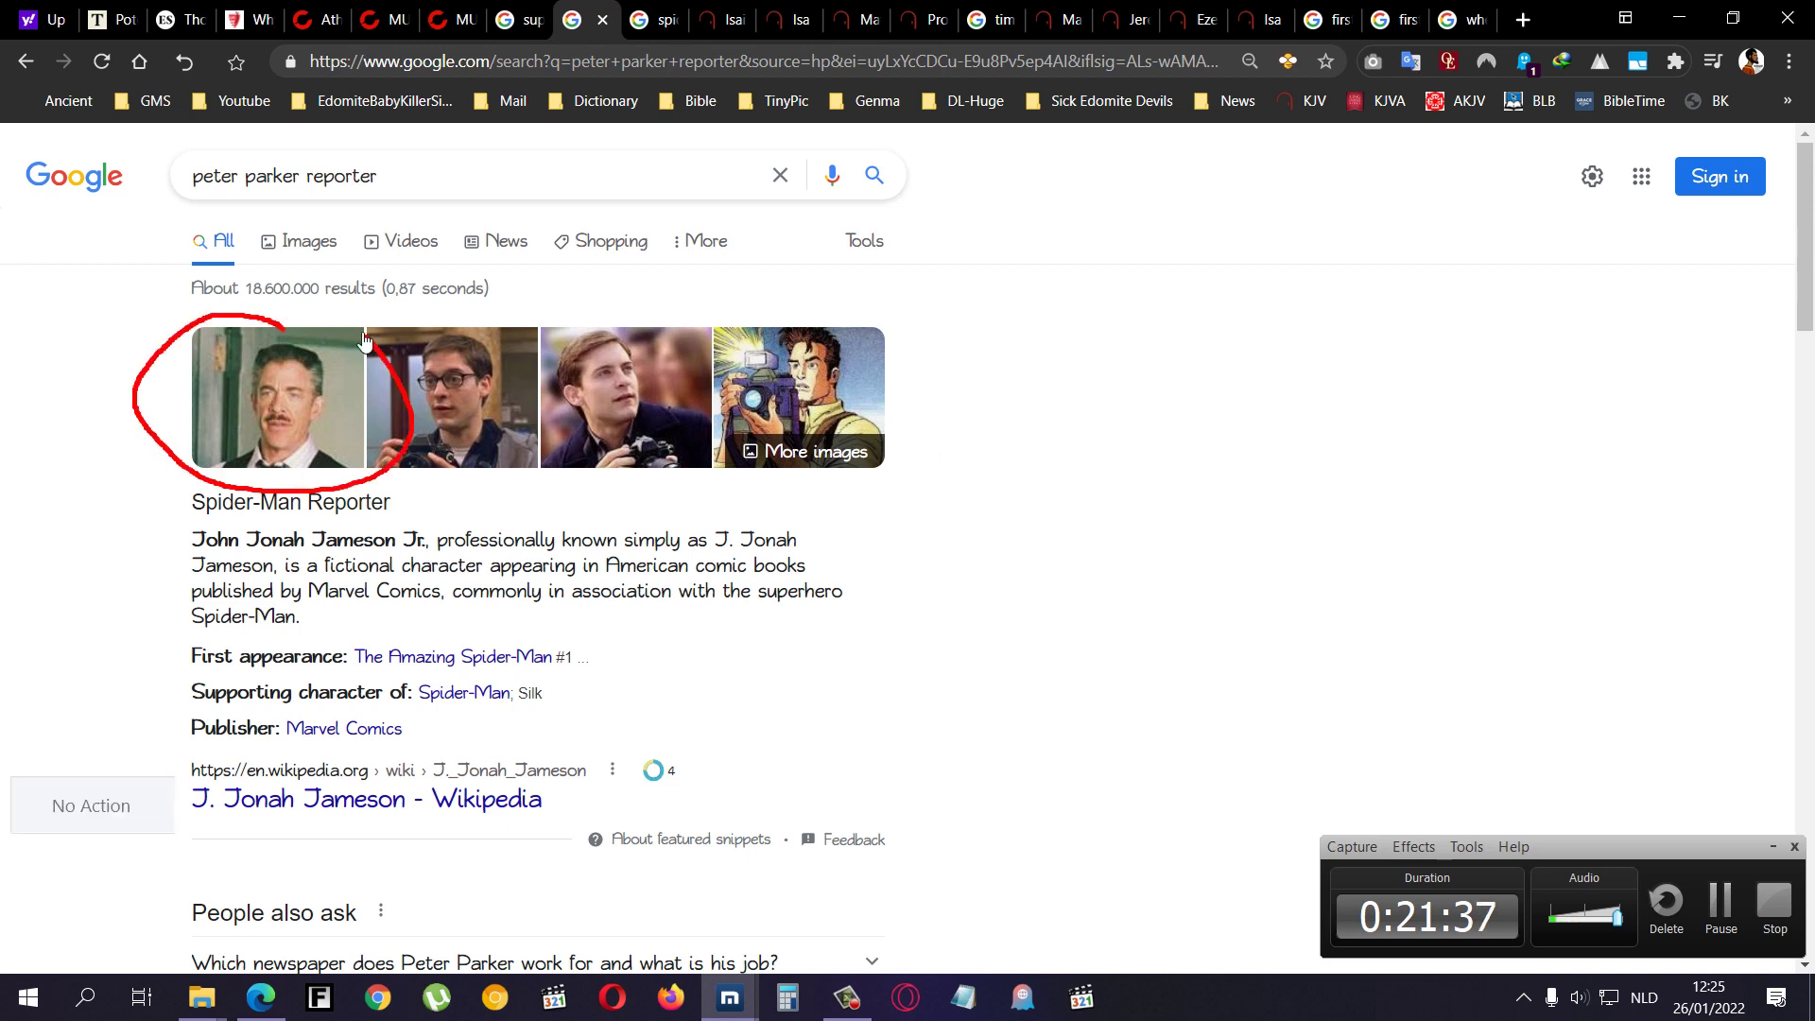
mouse_move(453, 323)
mouse_down()
mouse_move(440, 342)
mouse_move(134, 353)
mouse_up()
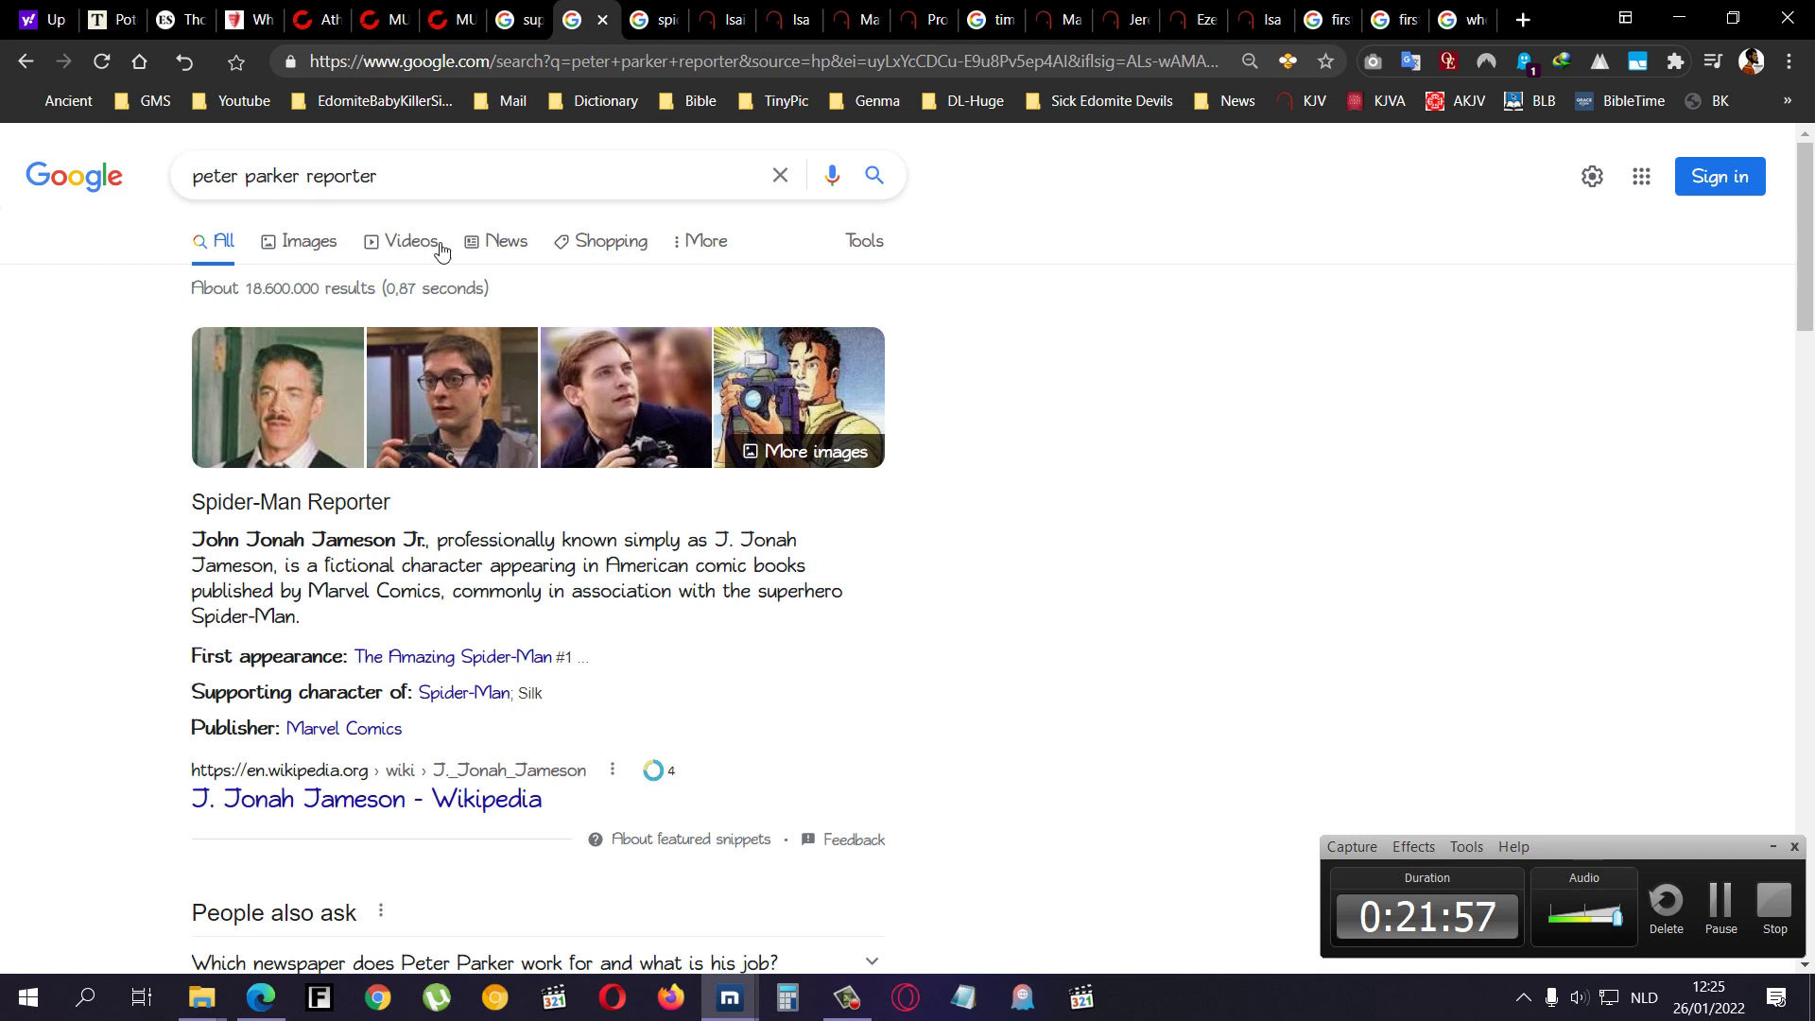
- Circle the portrait-face grid on the BitChute video, then return to the supergirl results
click(310, 20)
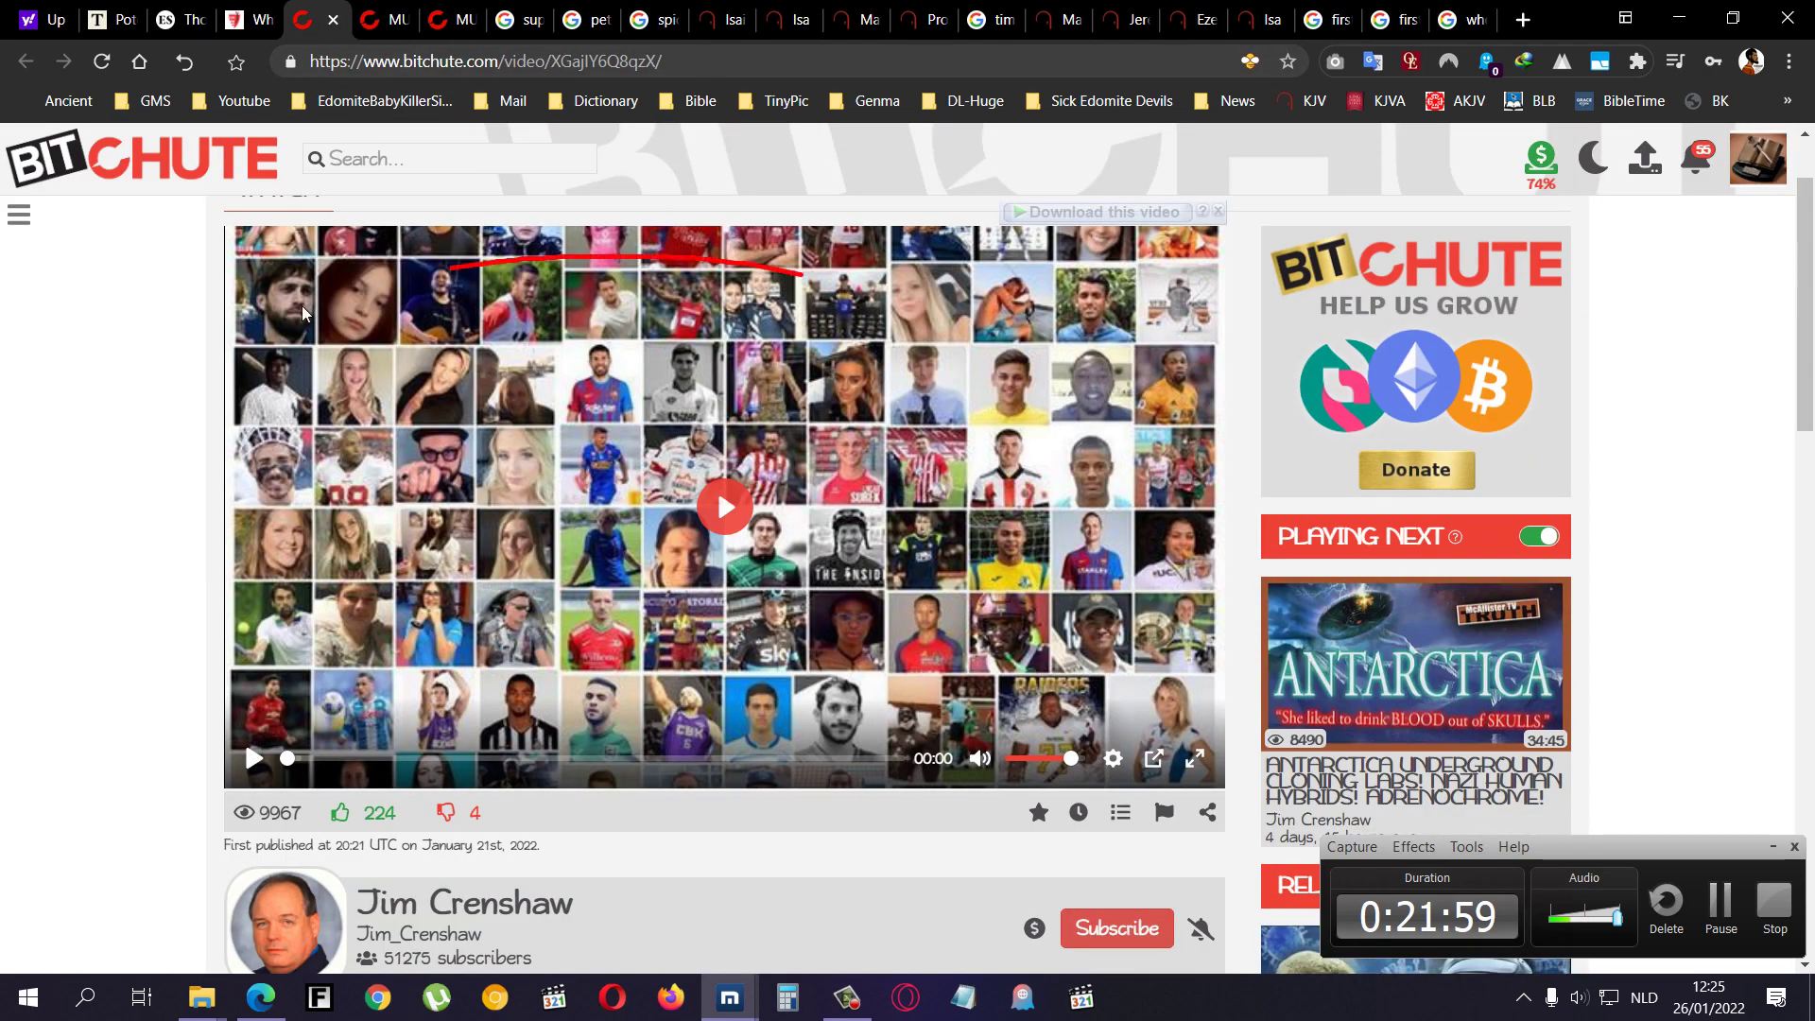
drag(168, 394, 1176, 342)
key(Escape)
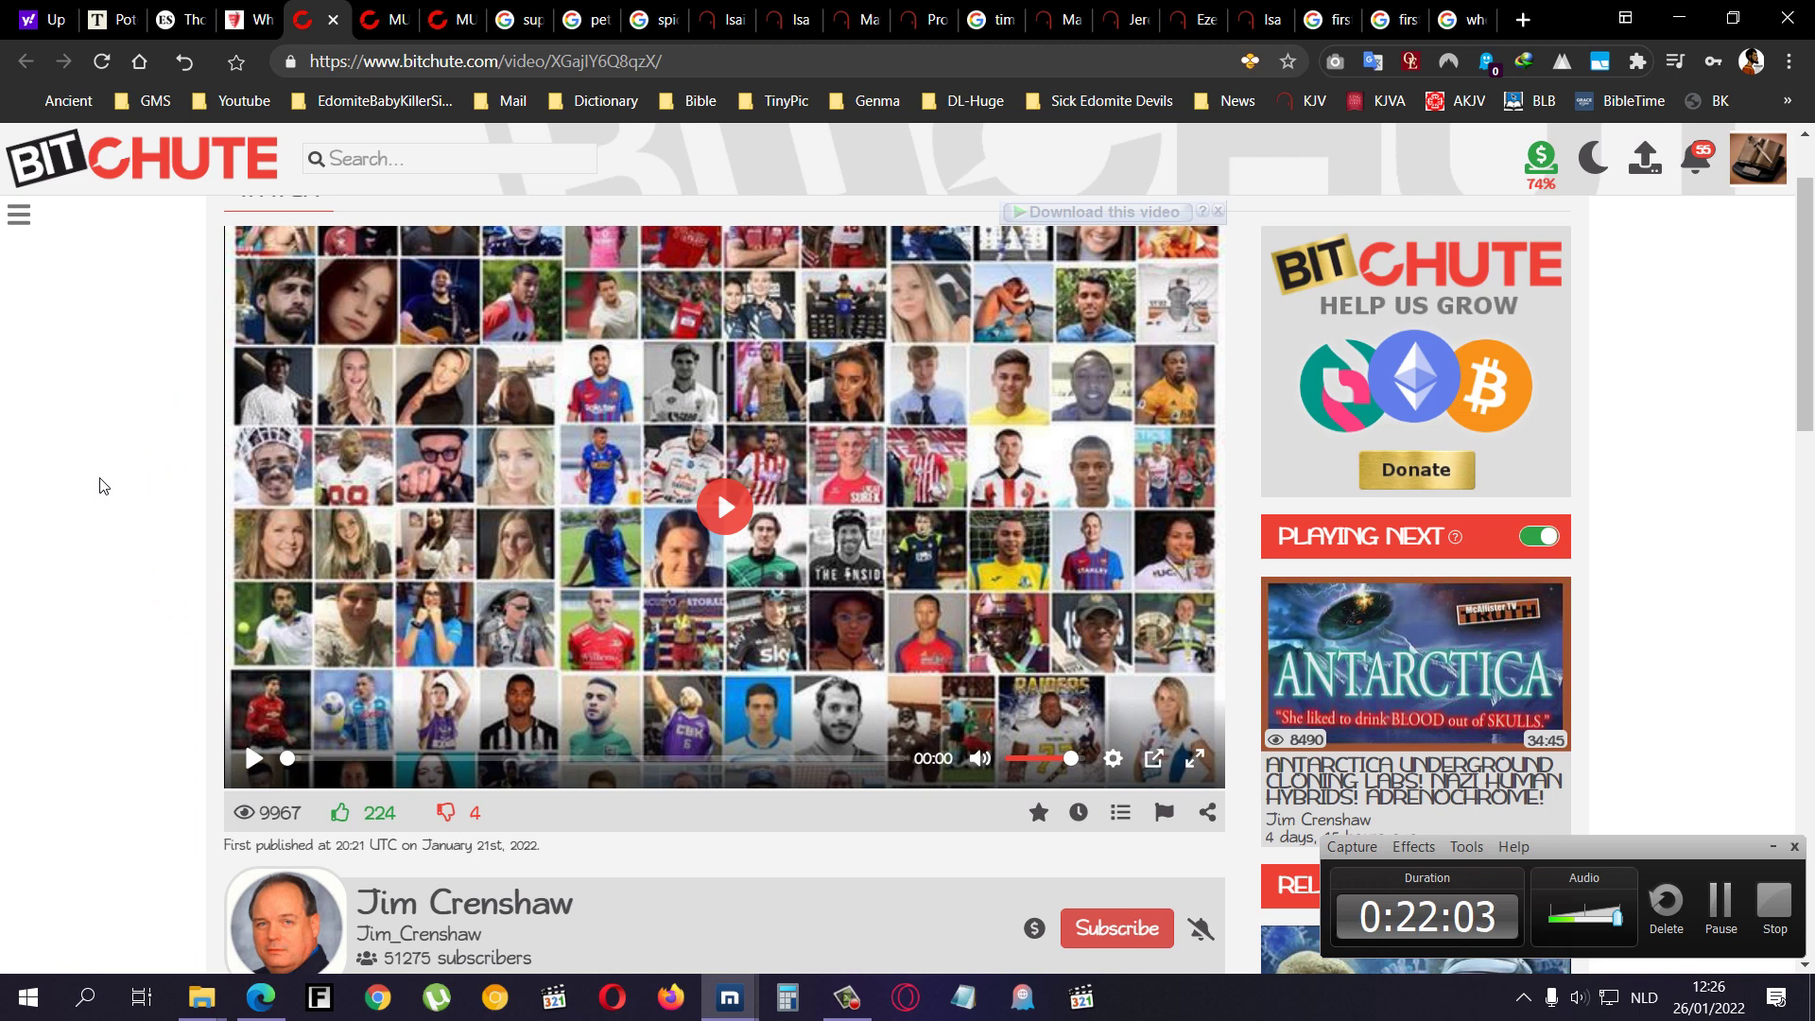
drag(609, 333, 466, 326)
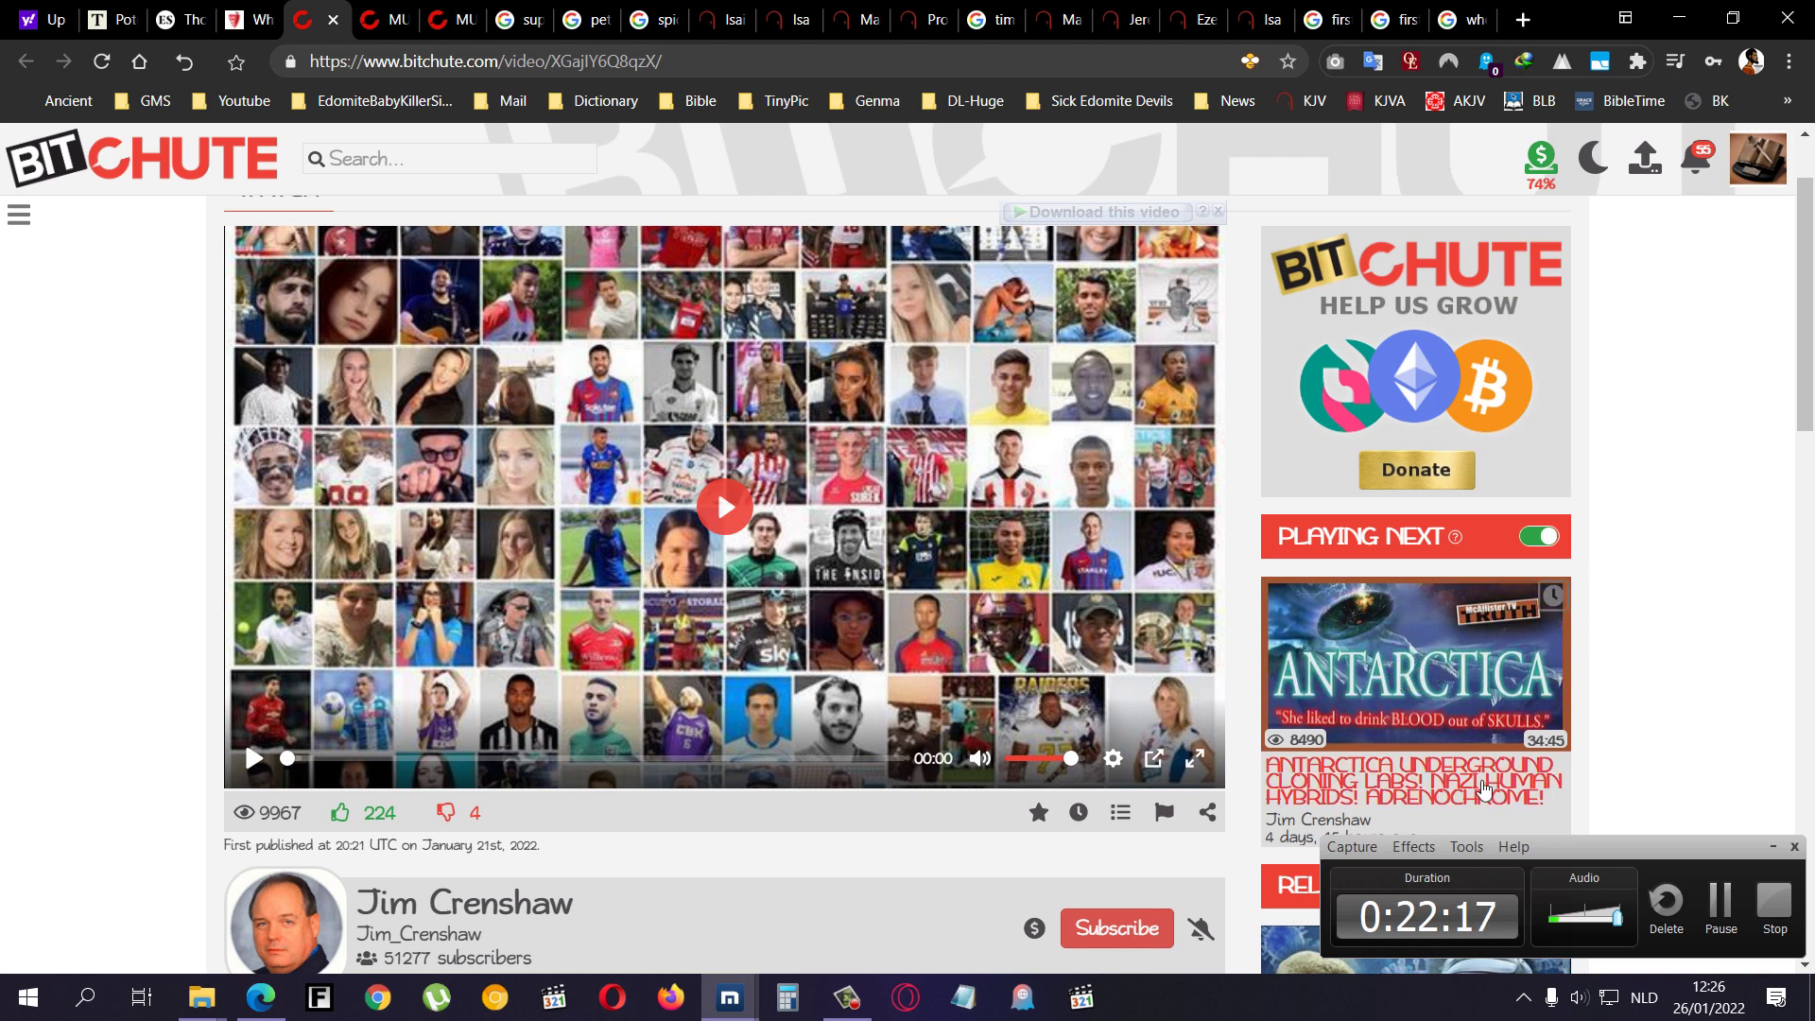
click(528, 35)
click(629, 30)
- Circle the Cat Grant, Snapper Carr and Supergirl images in the supergirl reporter boss results
click(508, 35)
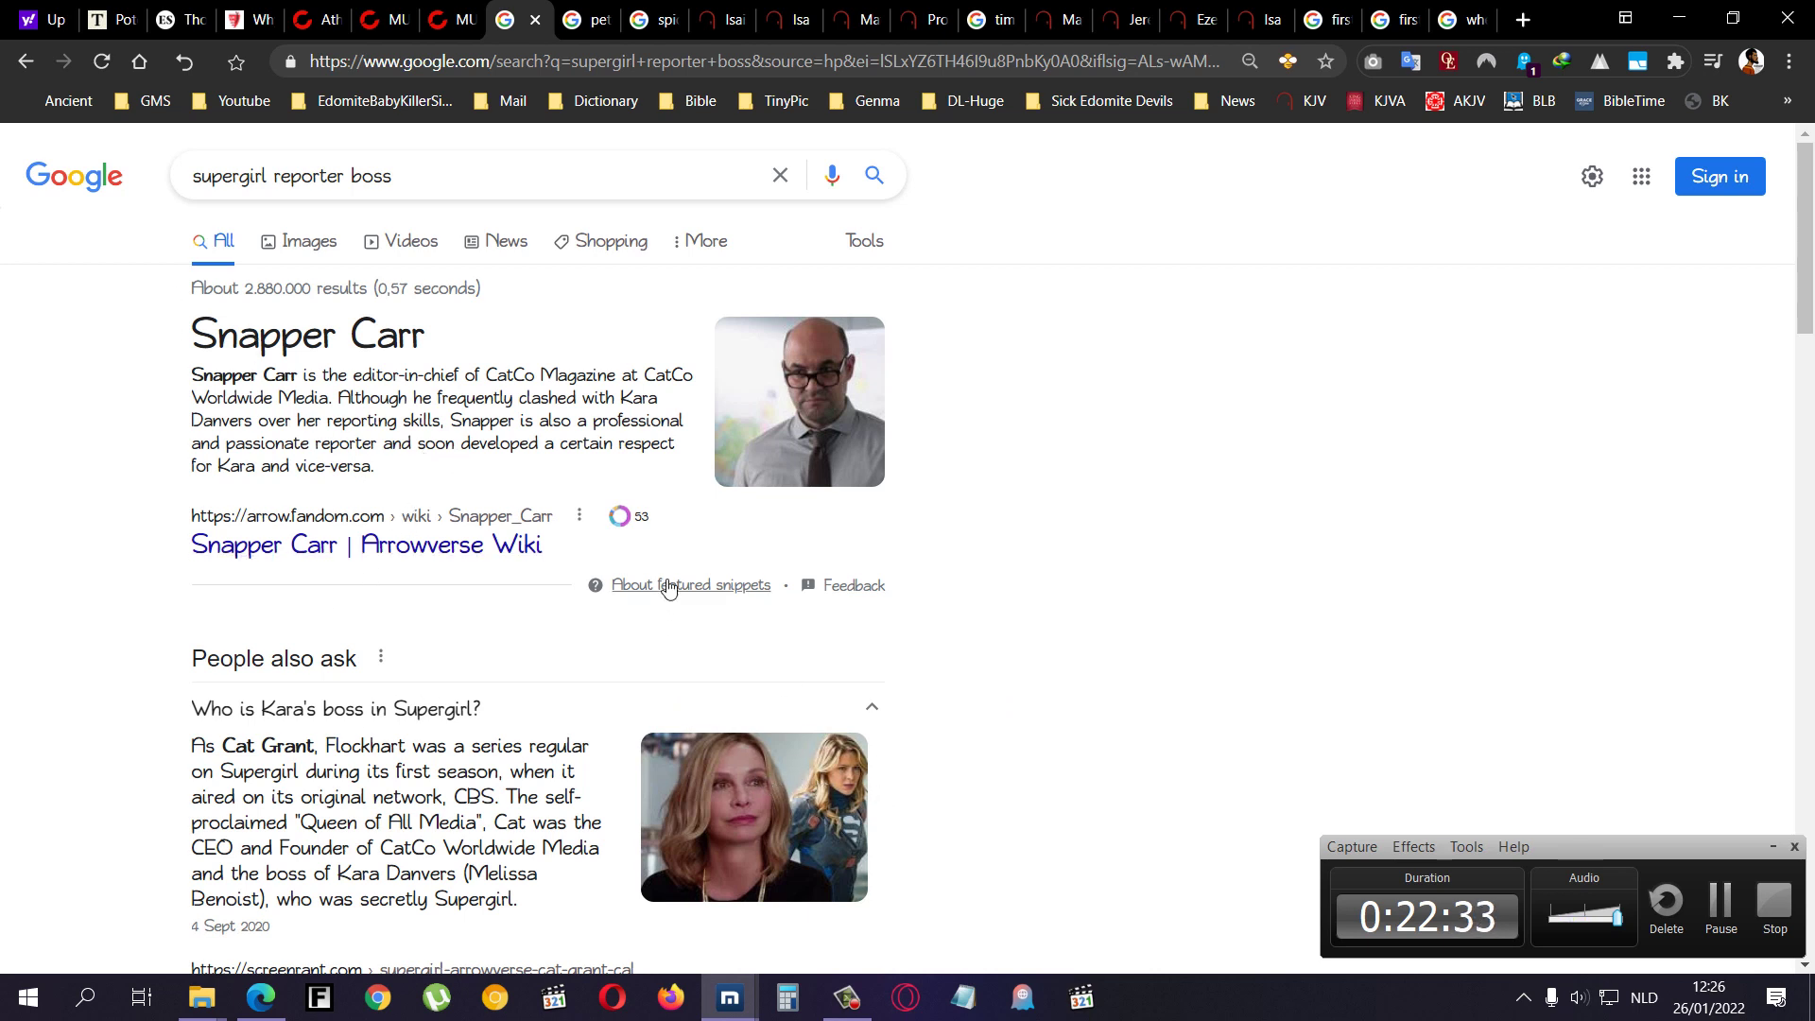
mouse_move(837, 719)
mouse_down()
mouse_move(610, 767)
mouse_move(567, 729)
mouse_up()
drag(858, 713, 596, 692)
drag(800, 809, 849, 832)
drag(894, 383, 681, 321)
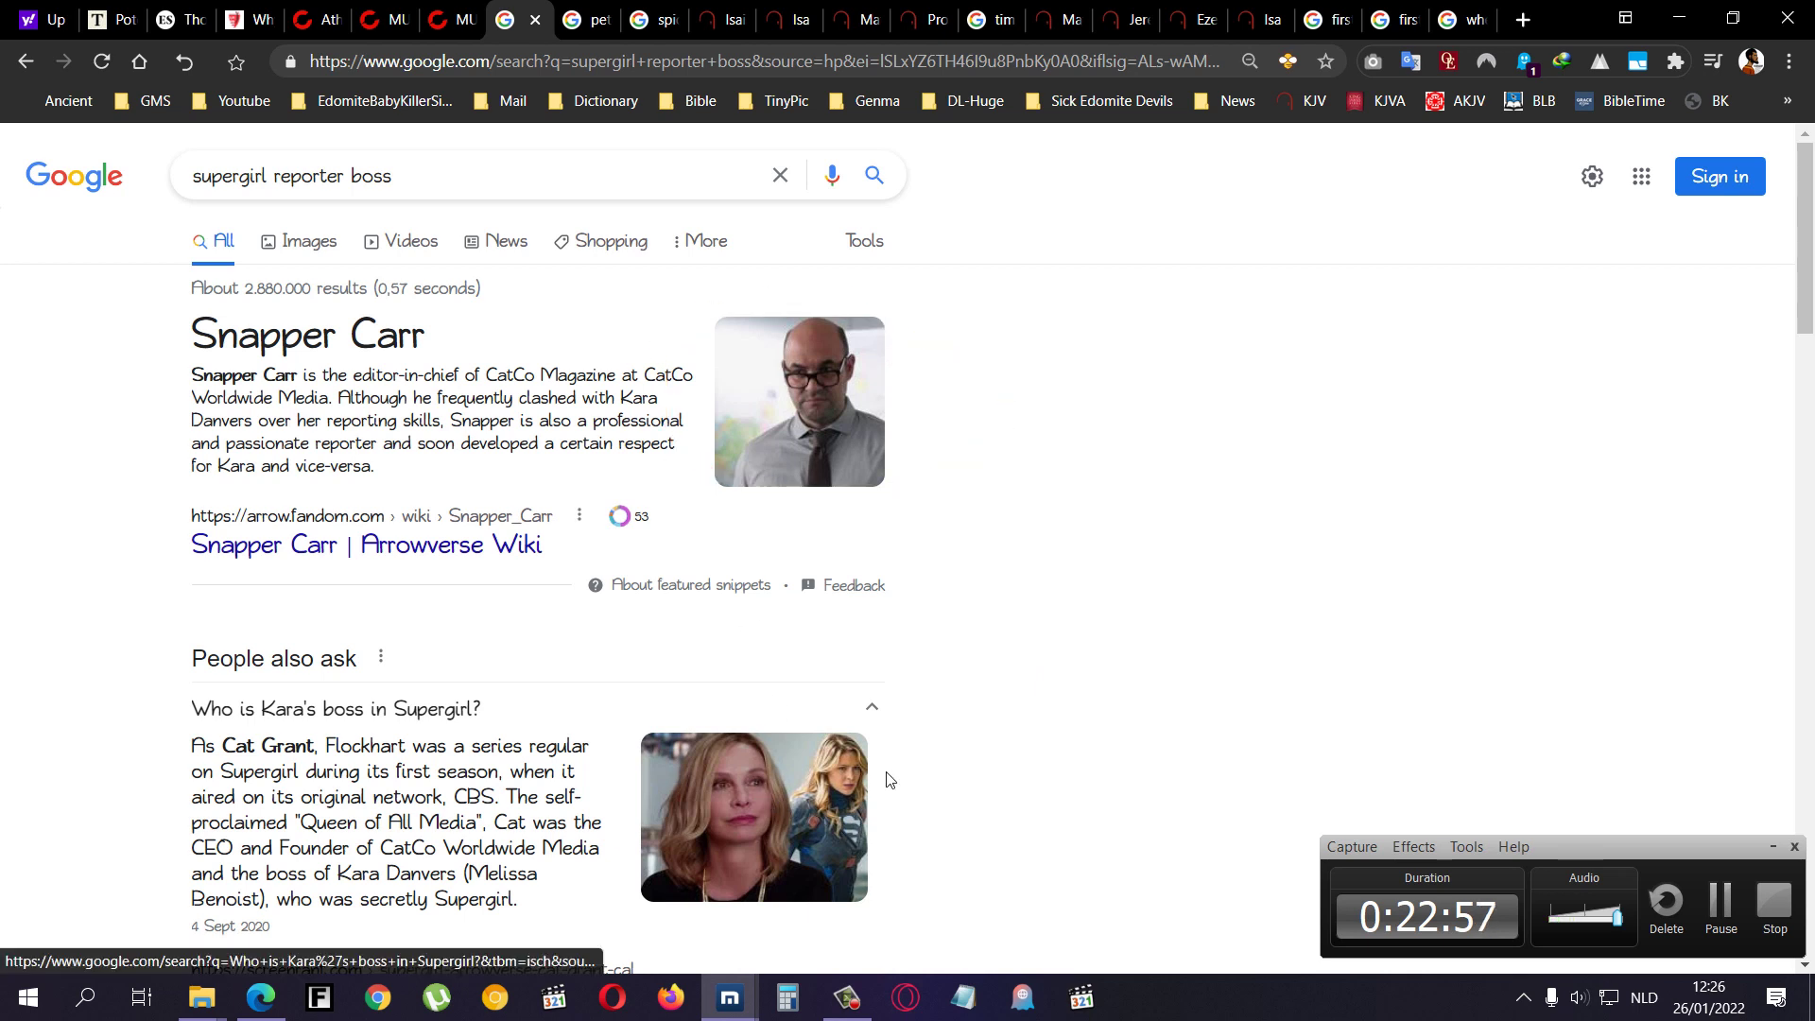
drag(890, 728, 817, 730)
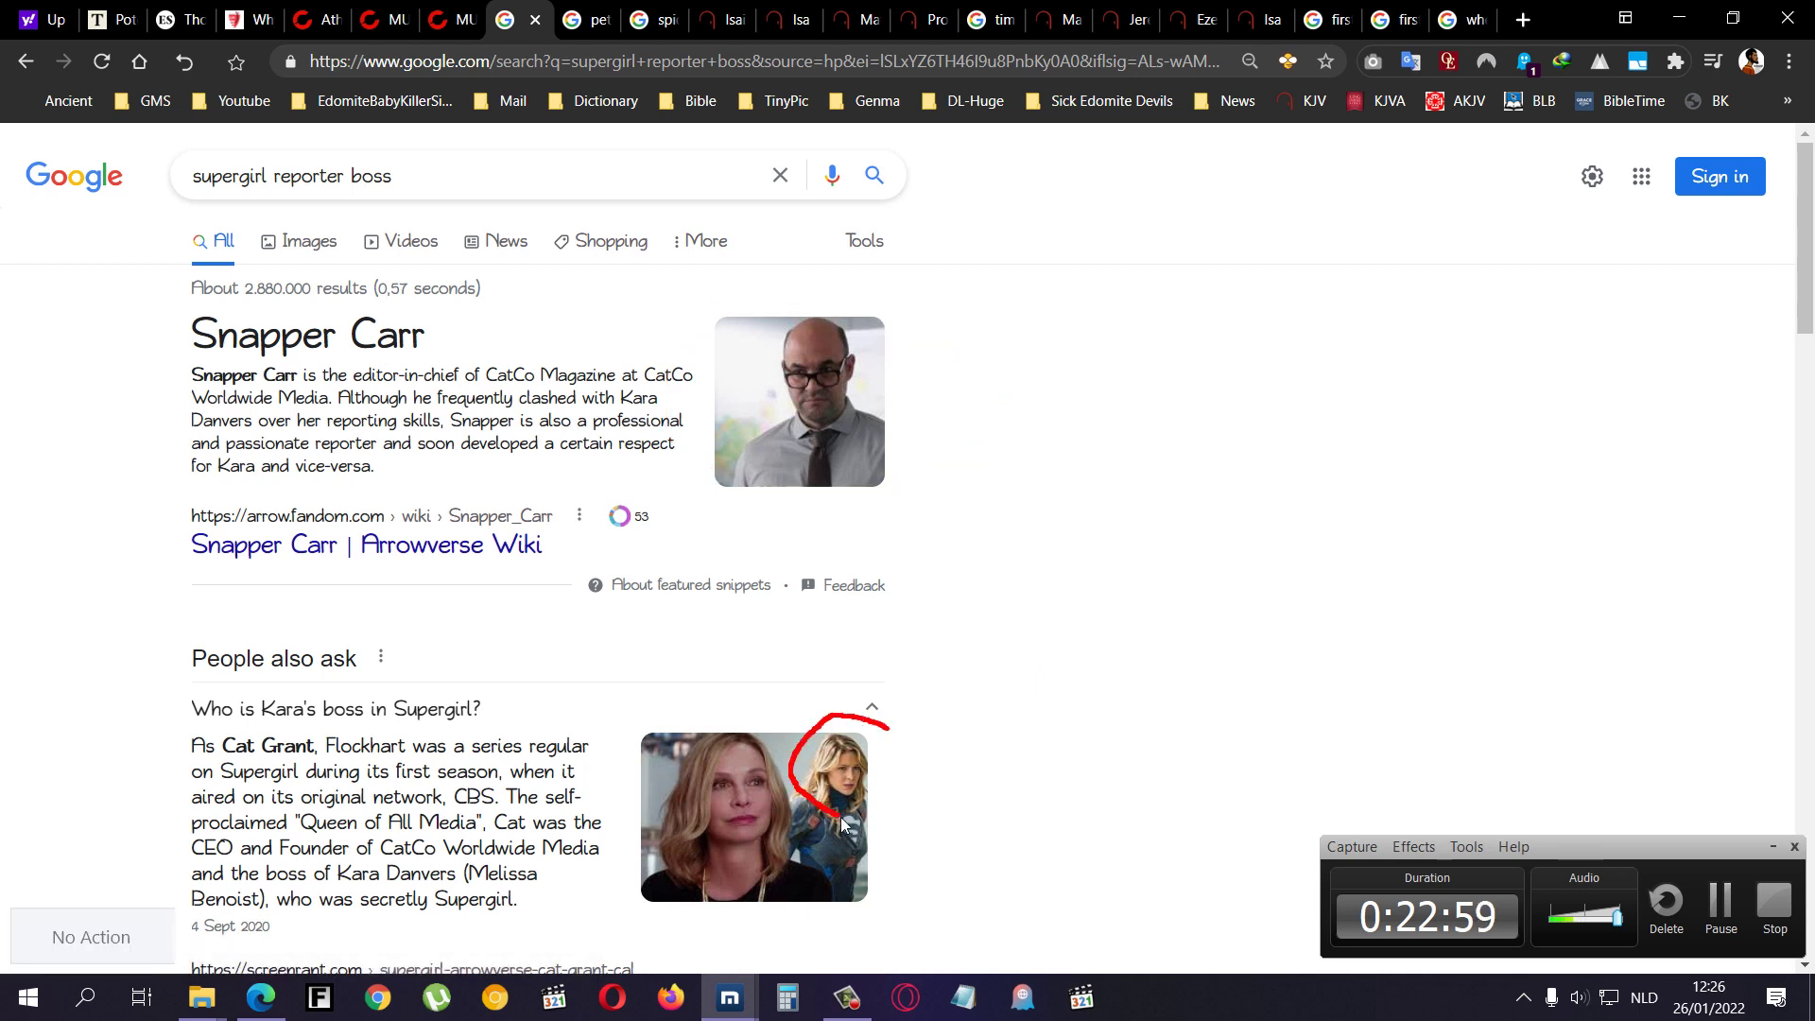
drag(856, 829, 788, 723)
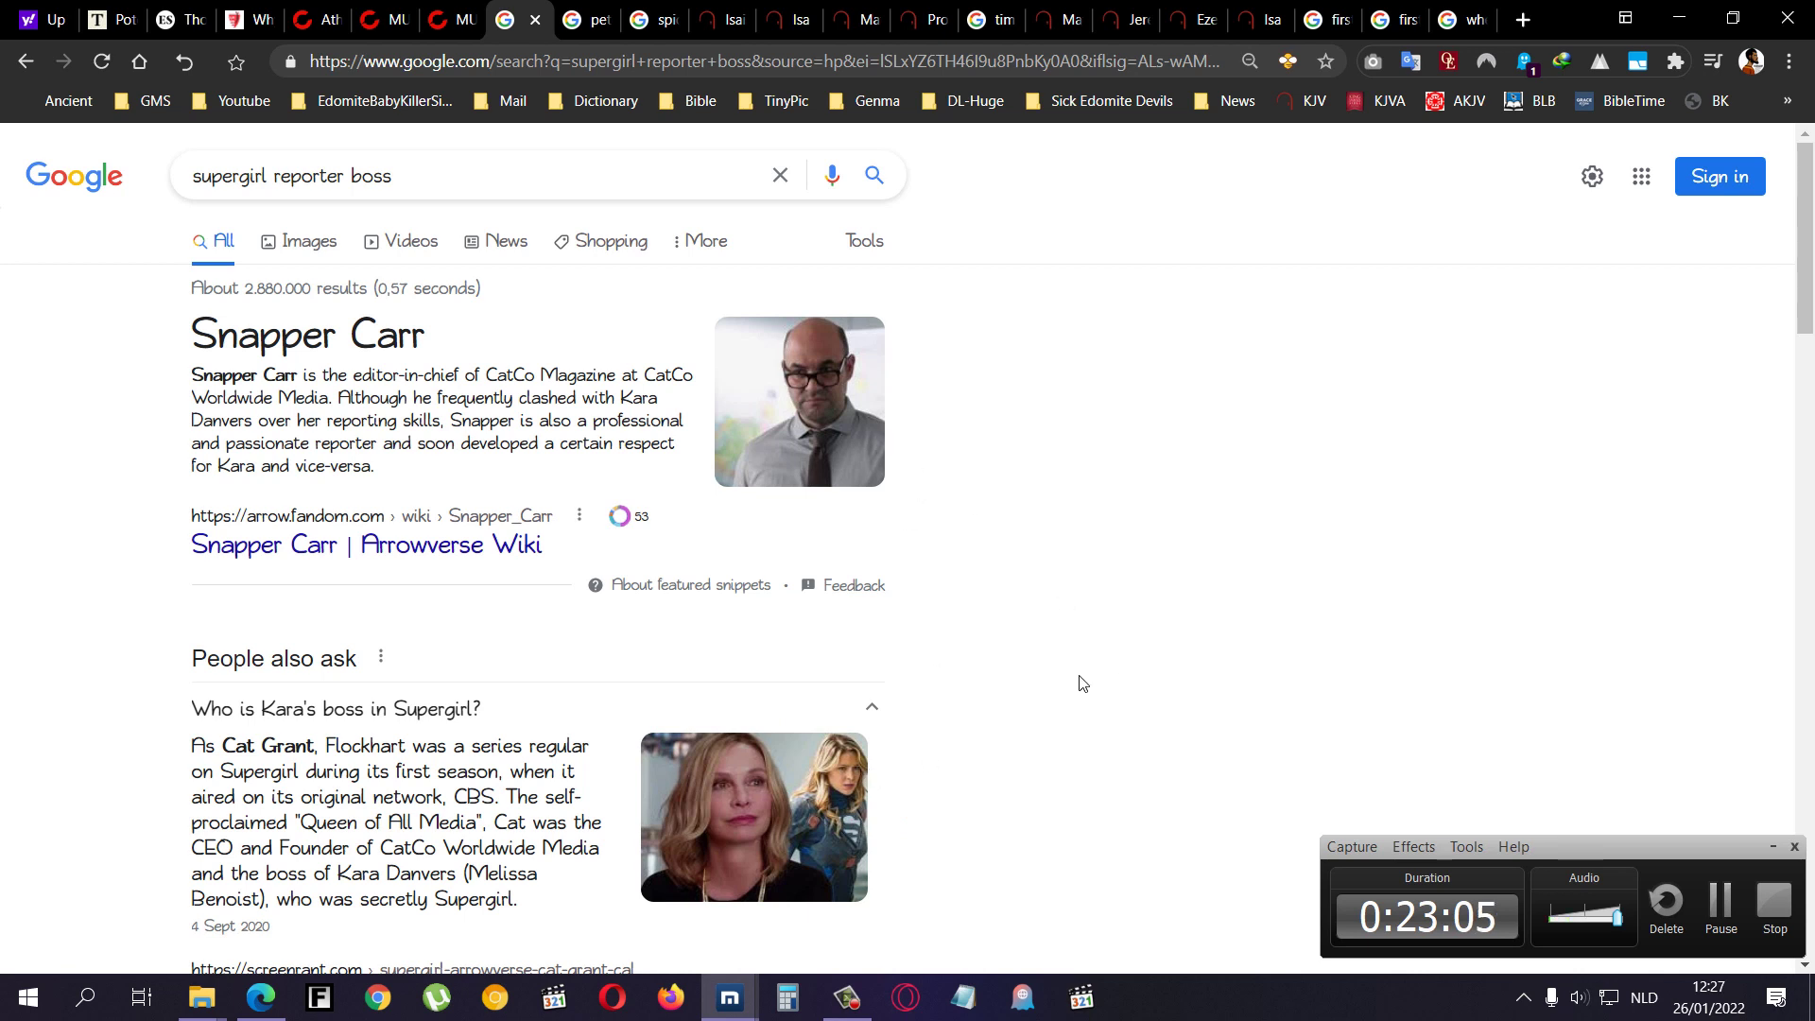
drag(832, 704, 748, 718)
- In a new tab, search 'glass movie', then refine the query to 'glass movie doctor'
key(ctrl+t)
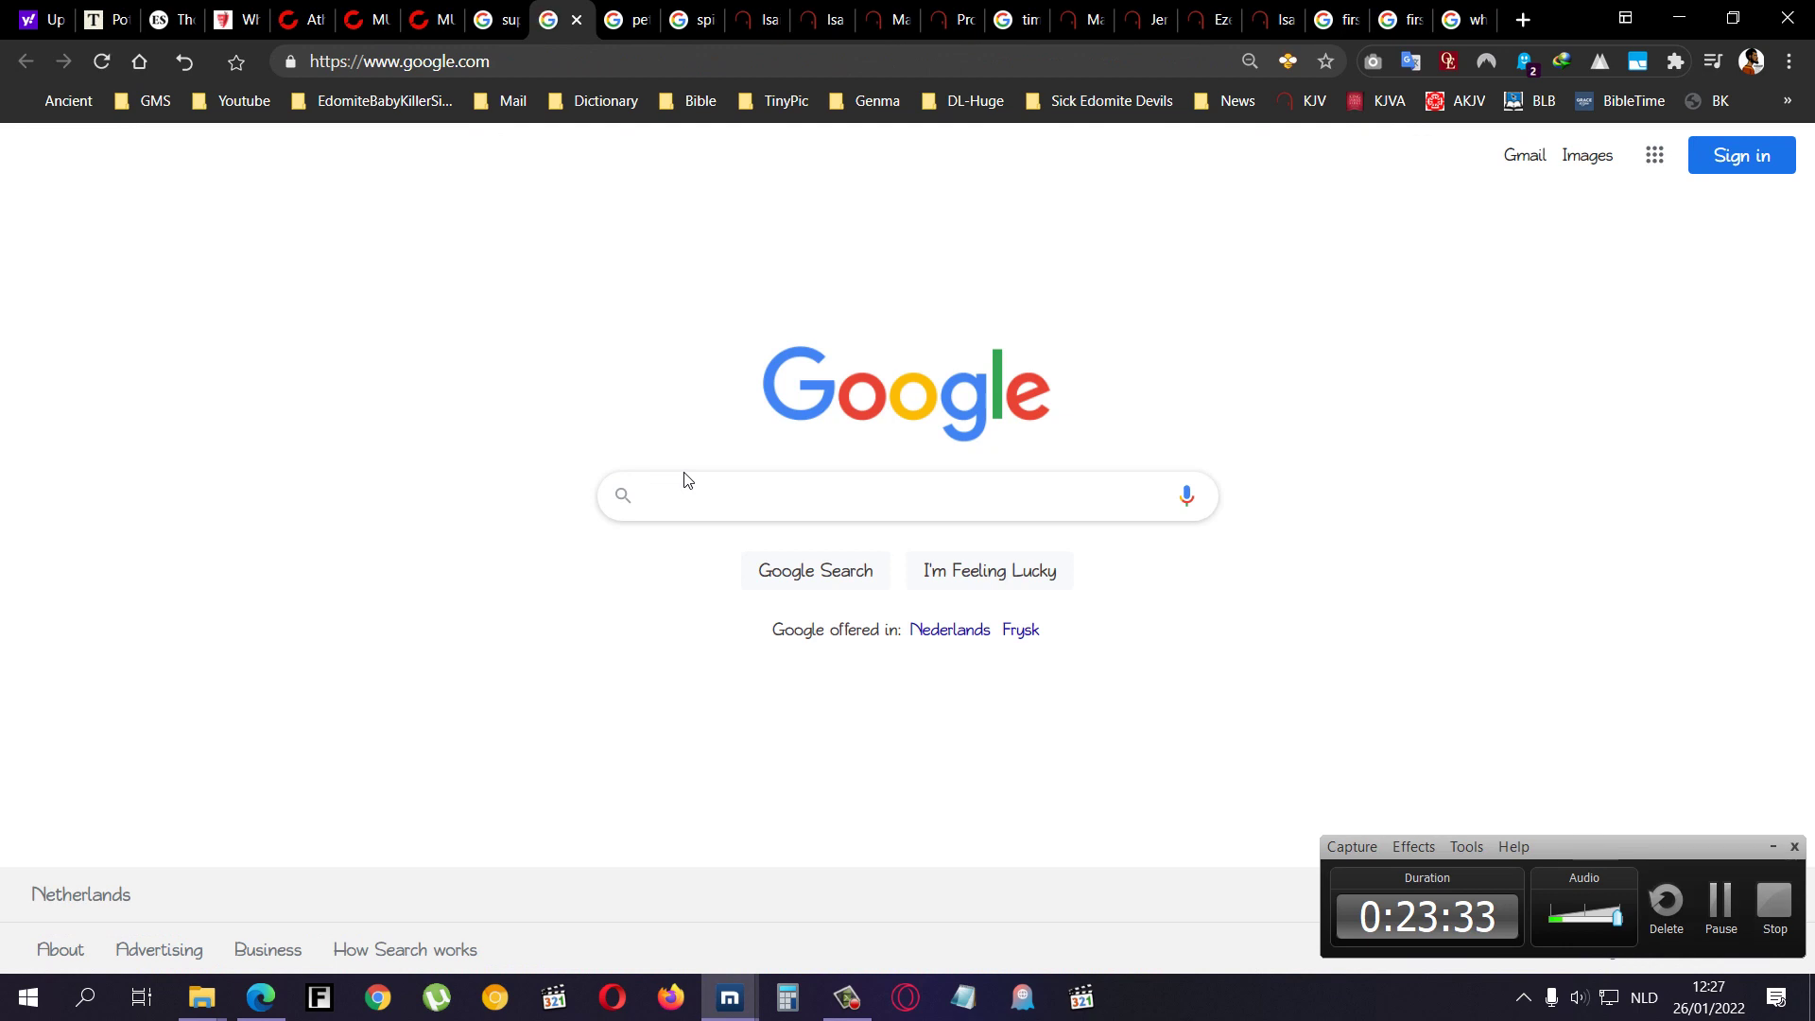
text(glass movie)
key(Return)
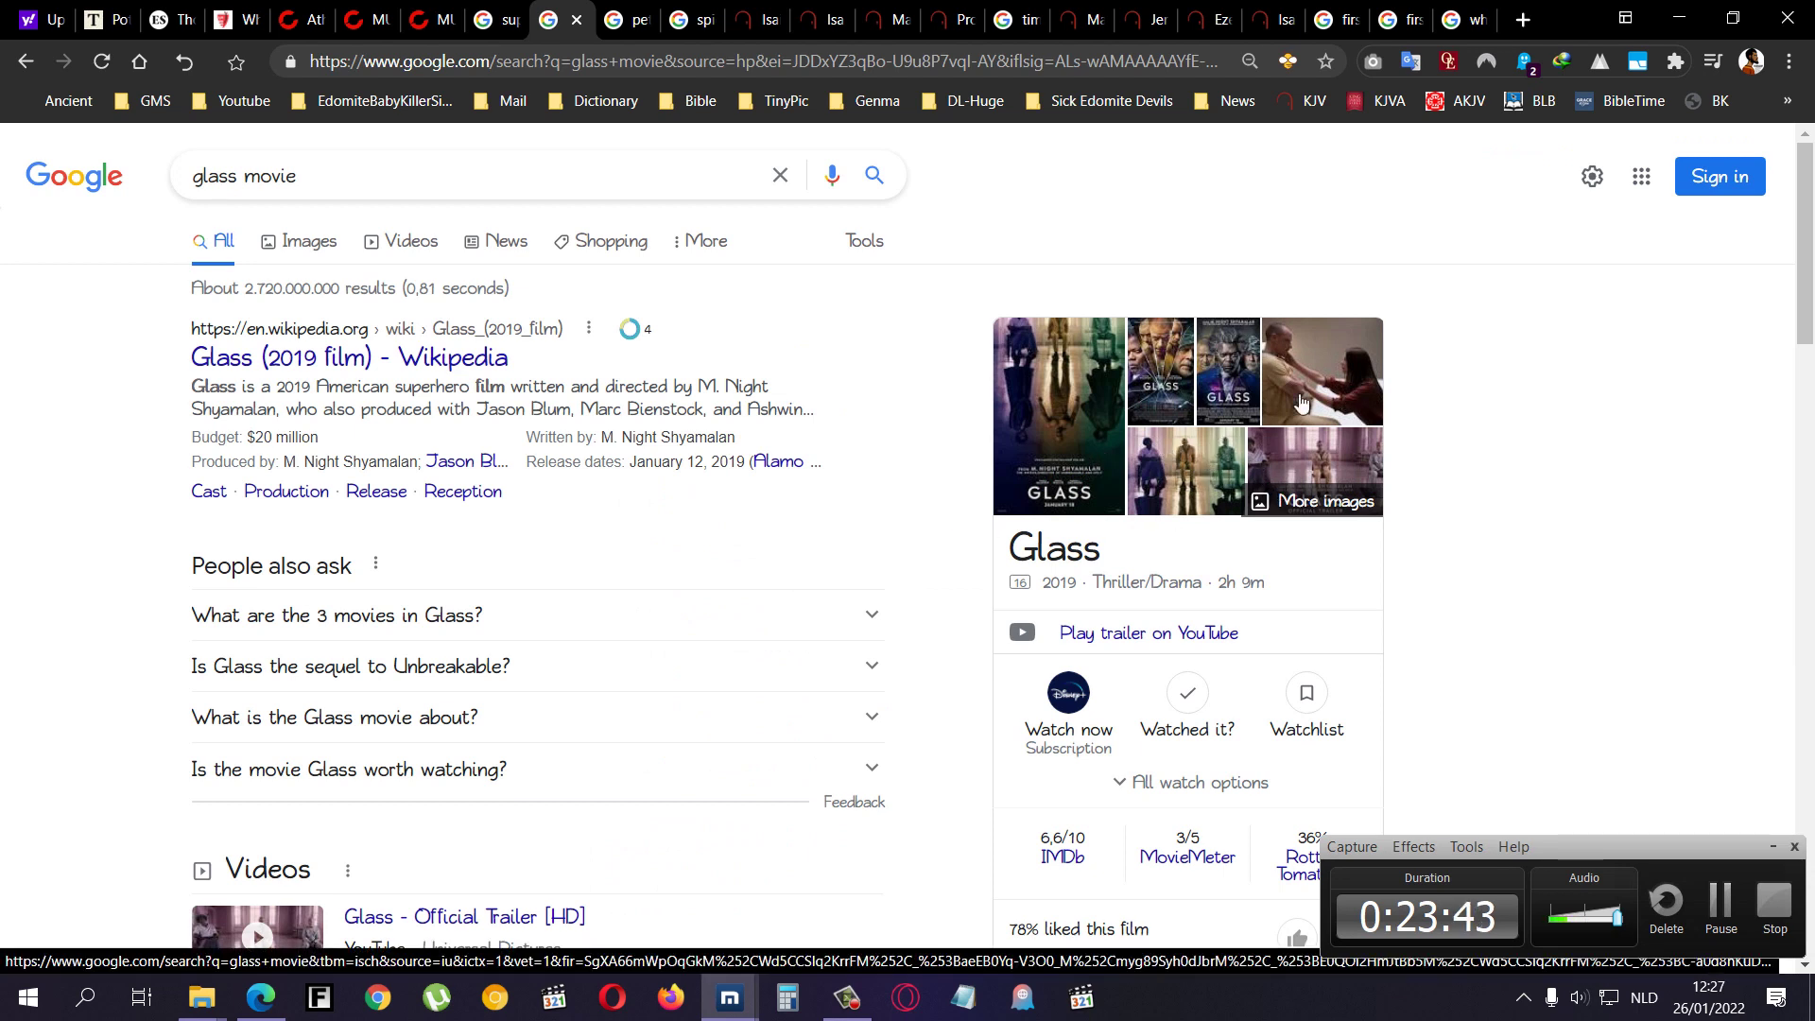
click(366, 187)
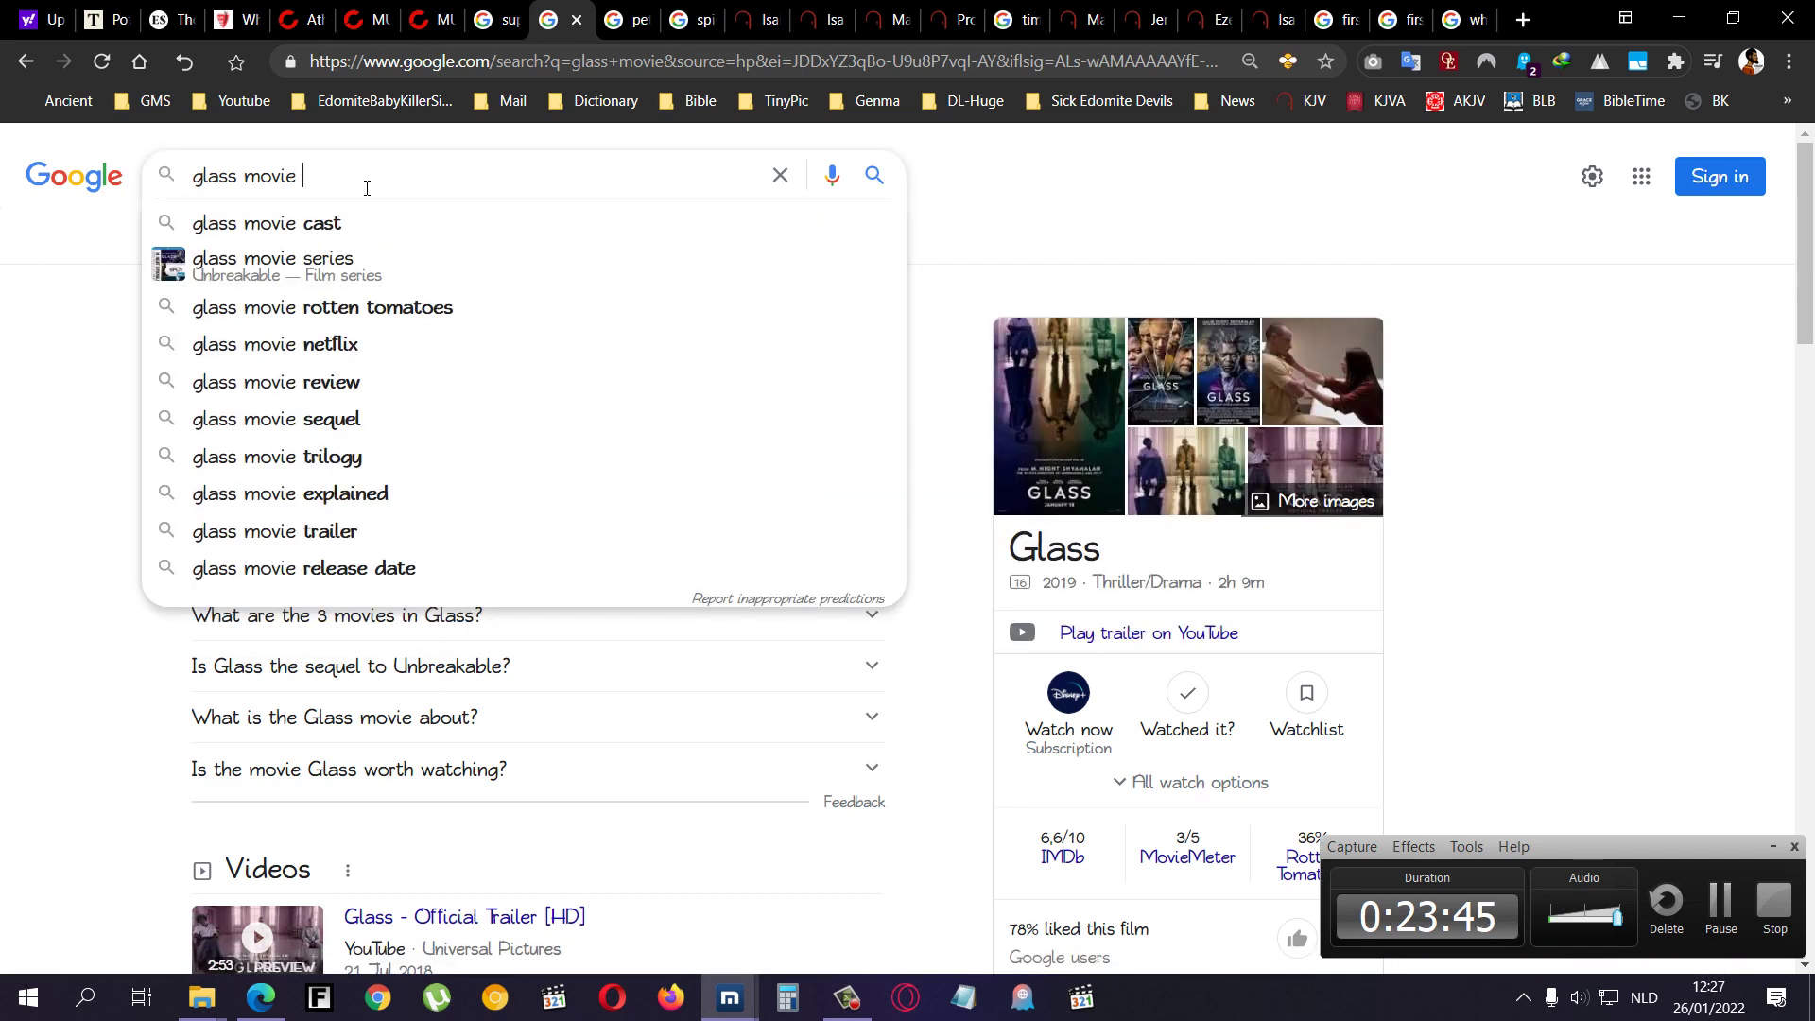
text(doctor)
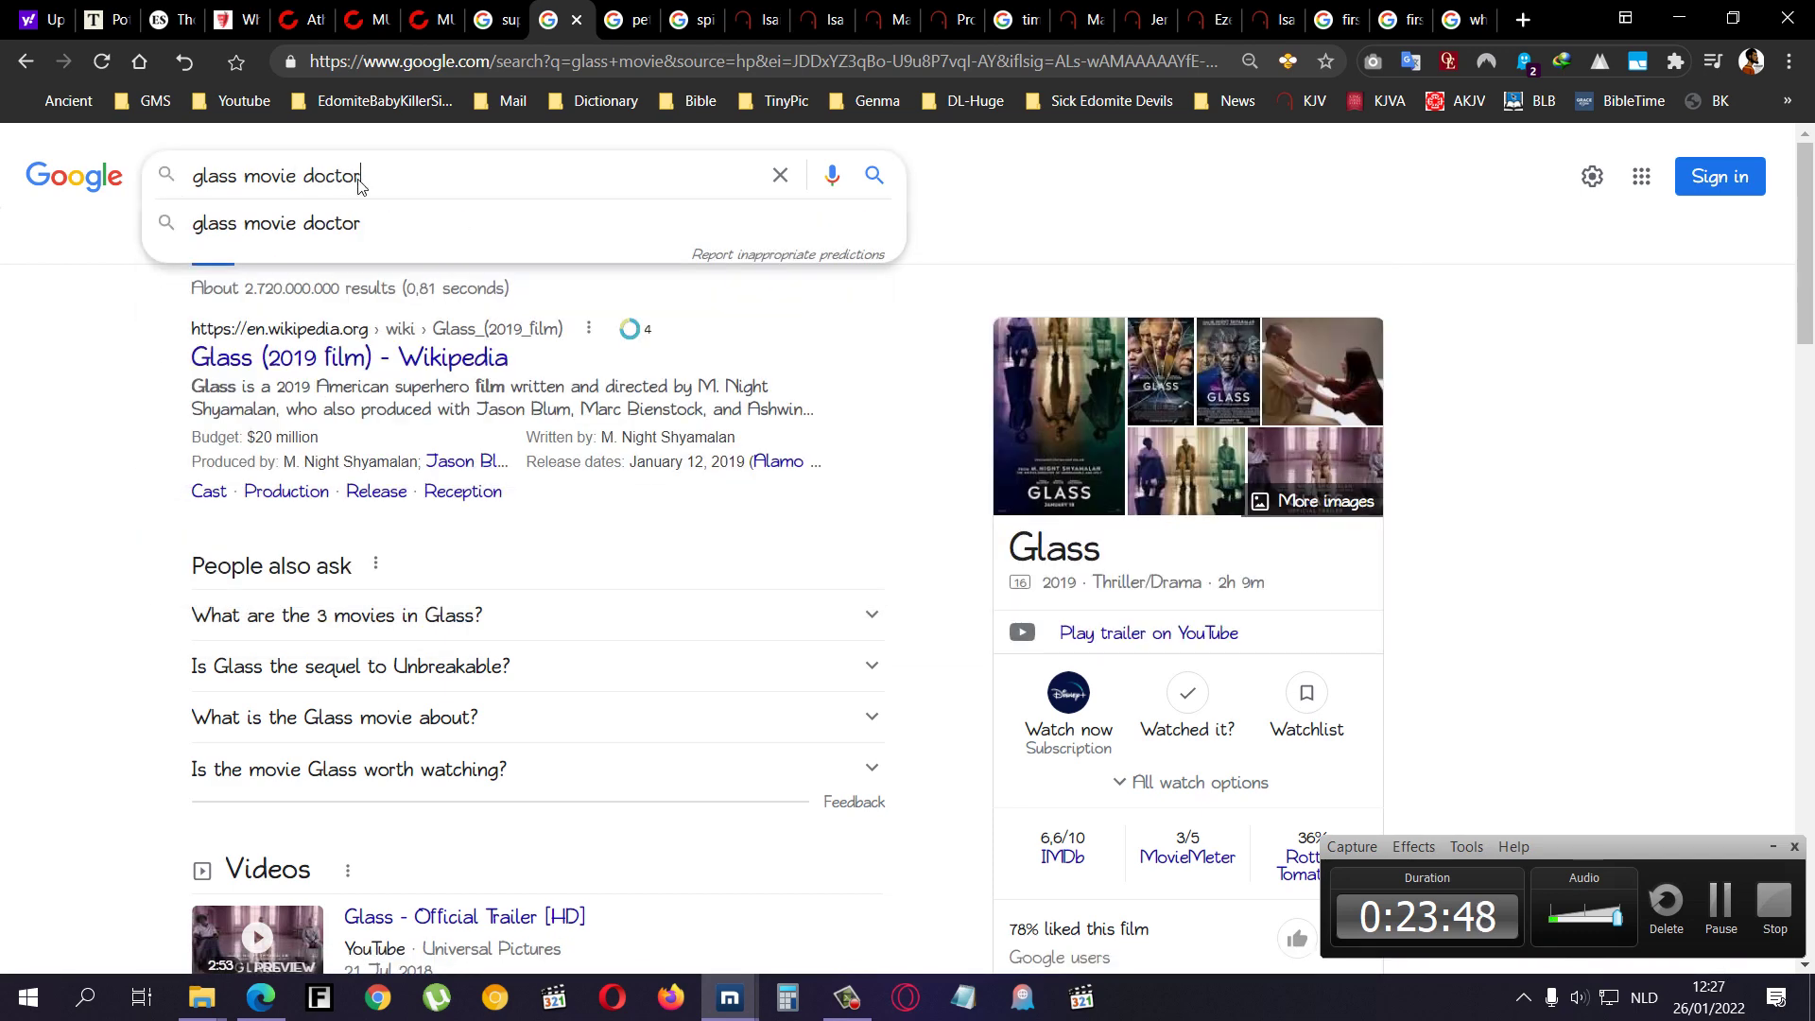
key(Return)
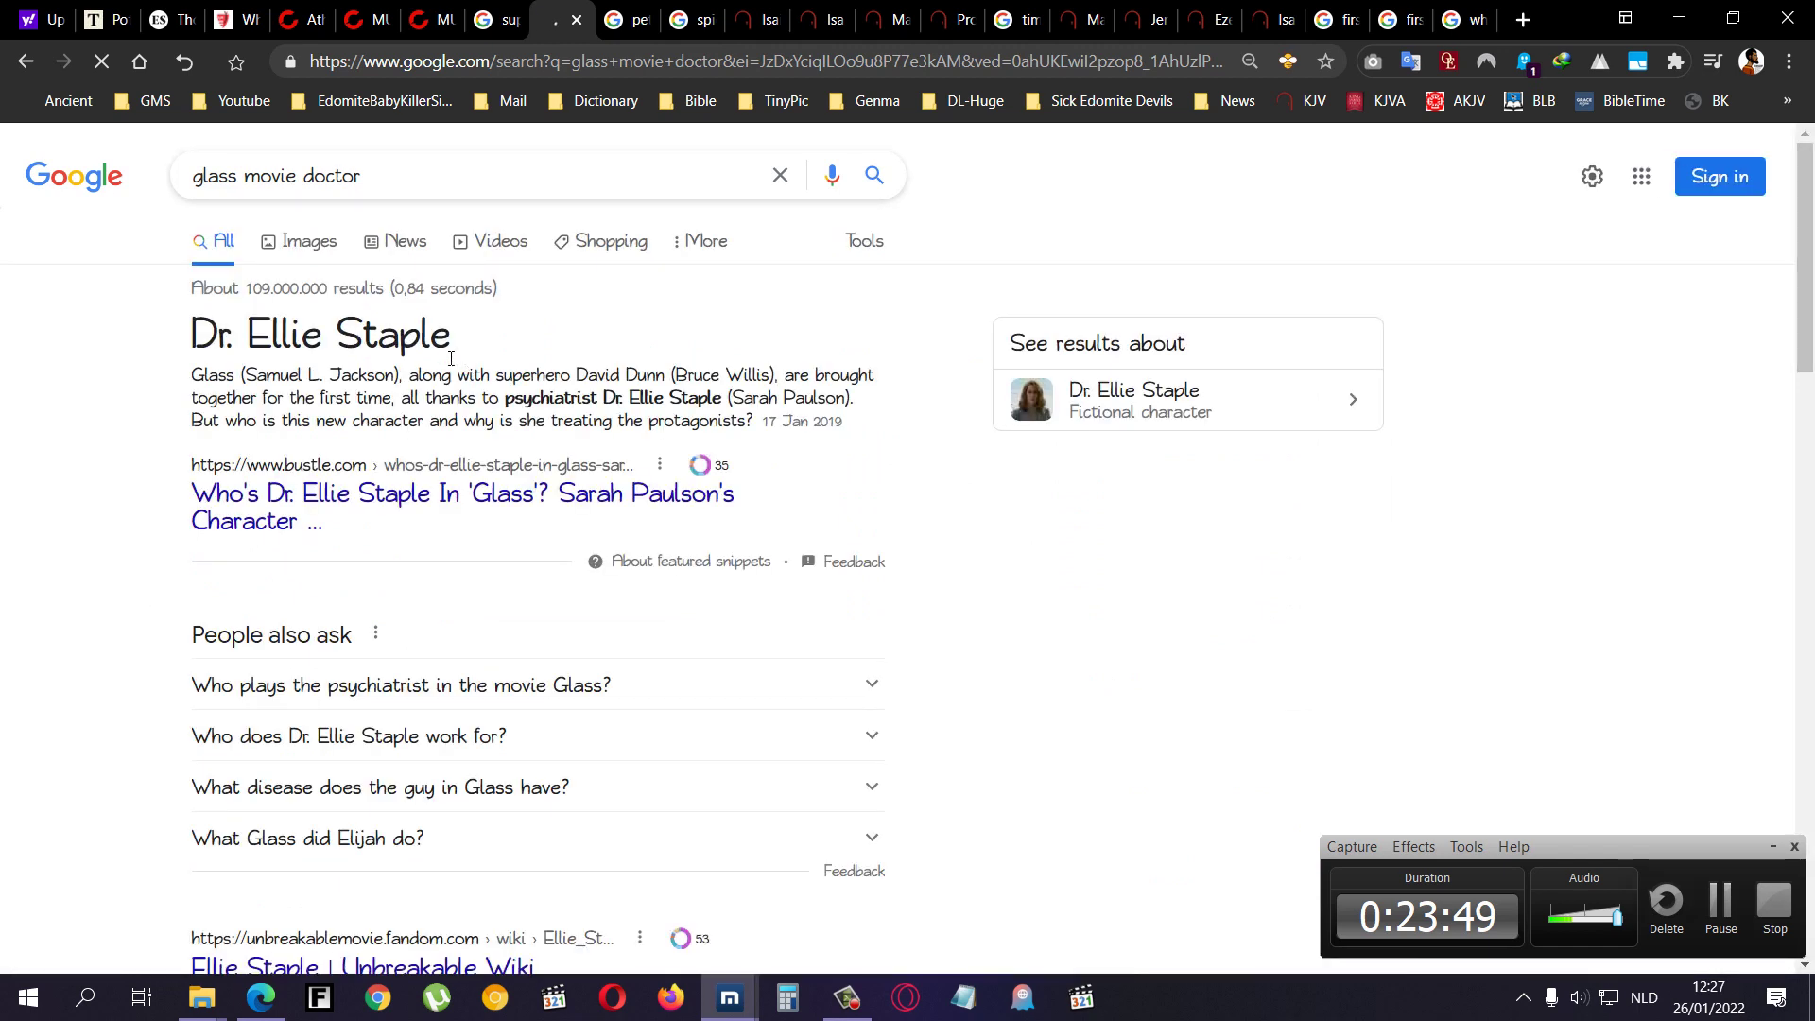
- View 'glass movie doctor' image results, preview the Sarah Paulson image and circle its details
click(300, 244)
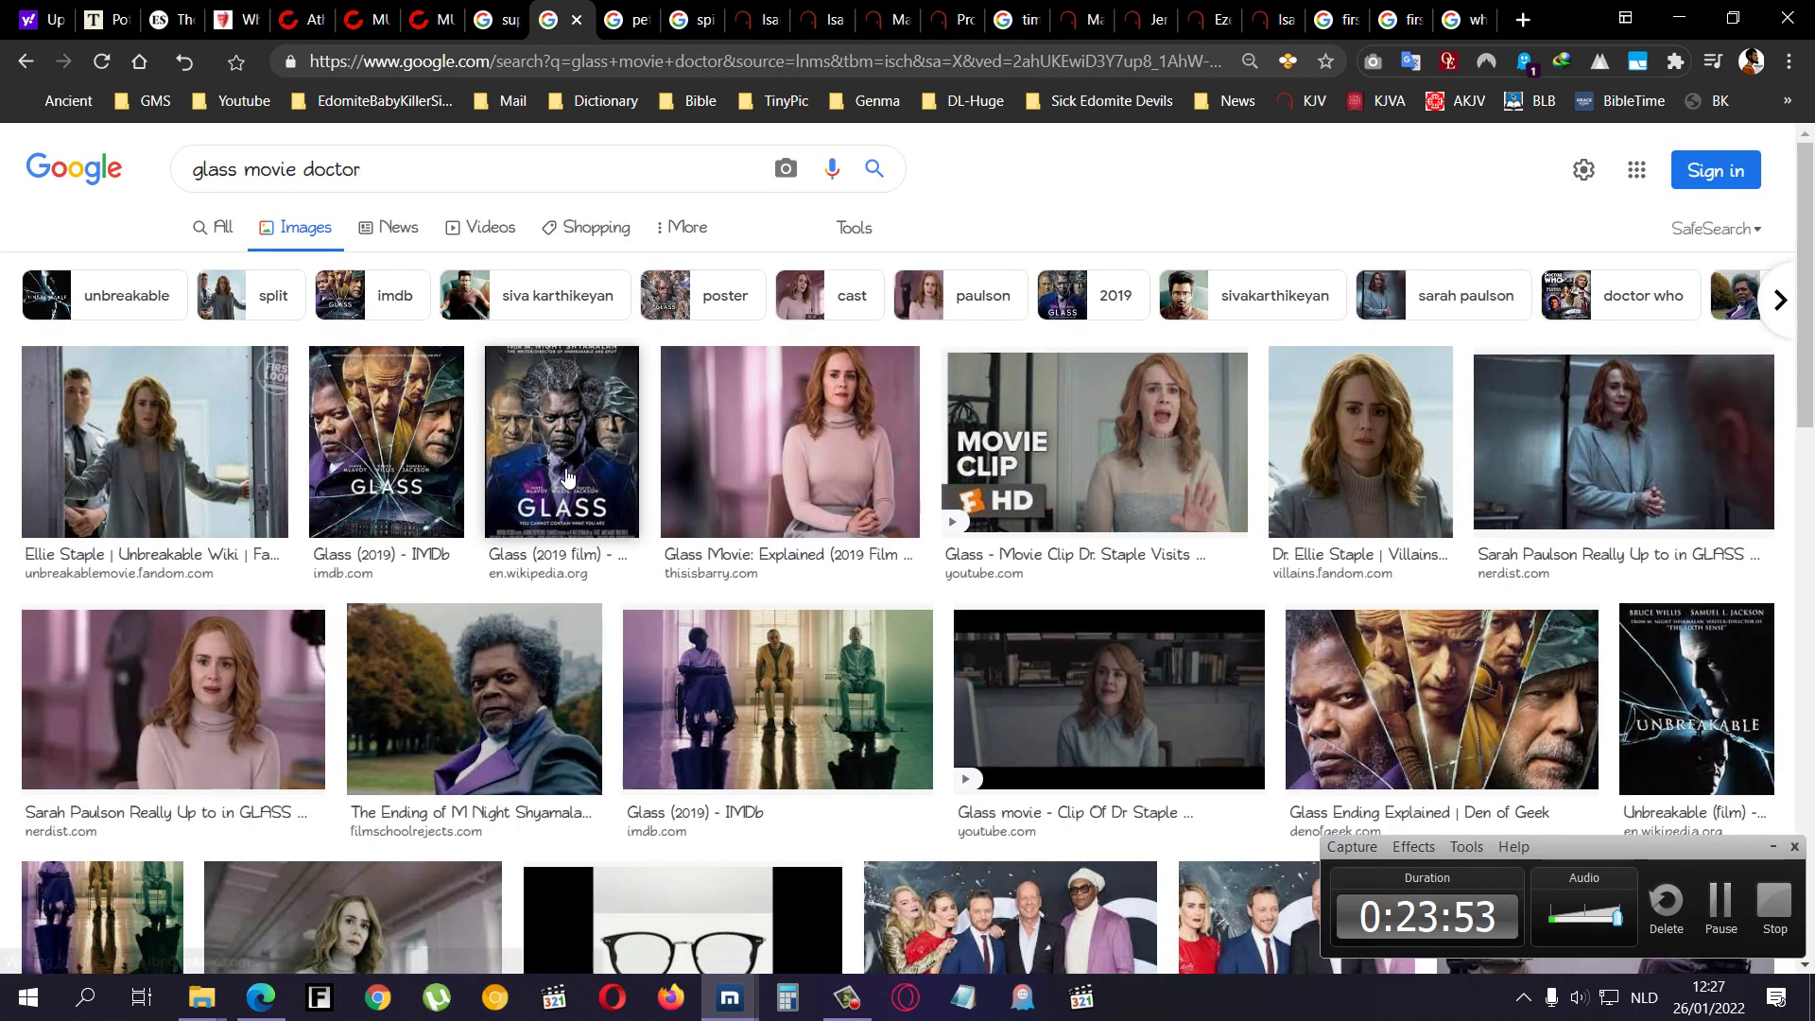
click(812, 399)
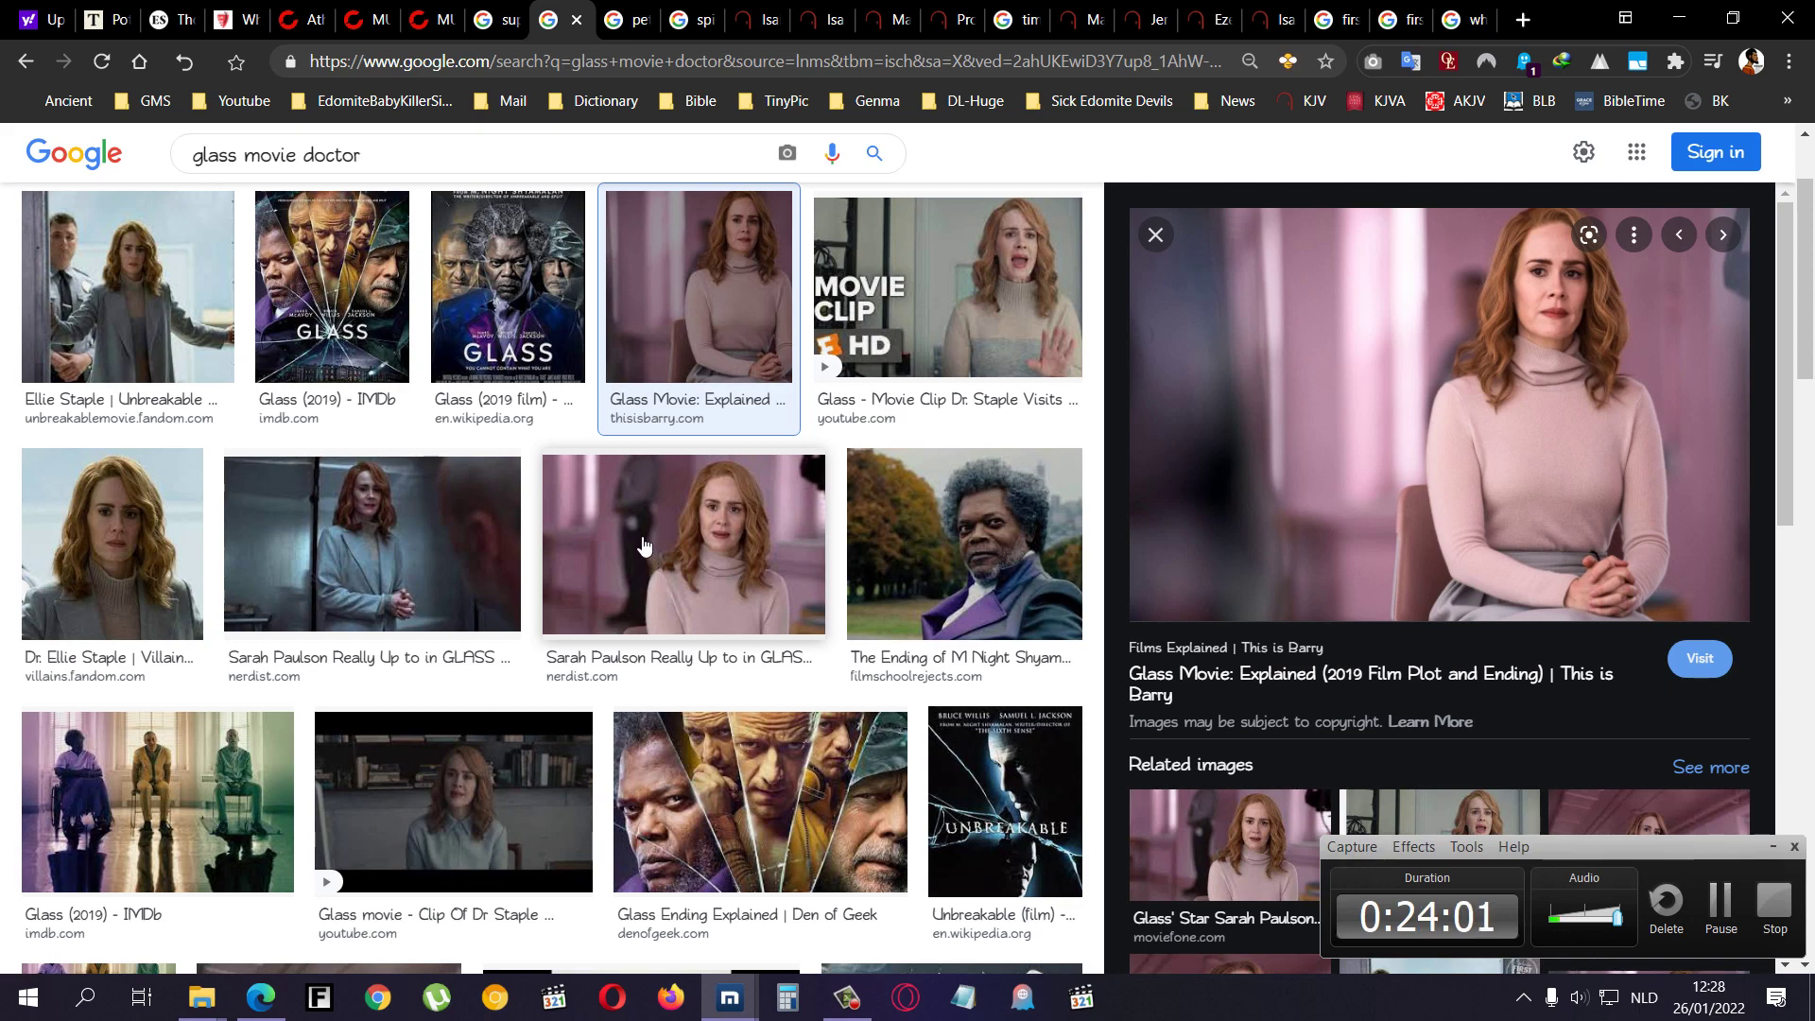
scroll(373, 506, down, 3)
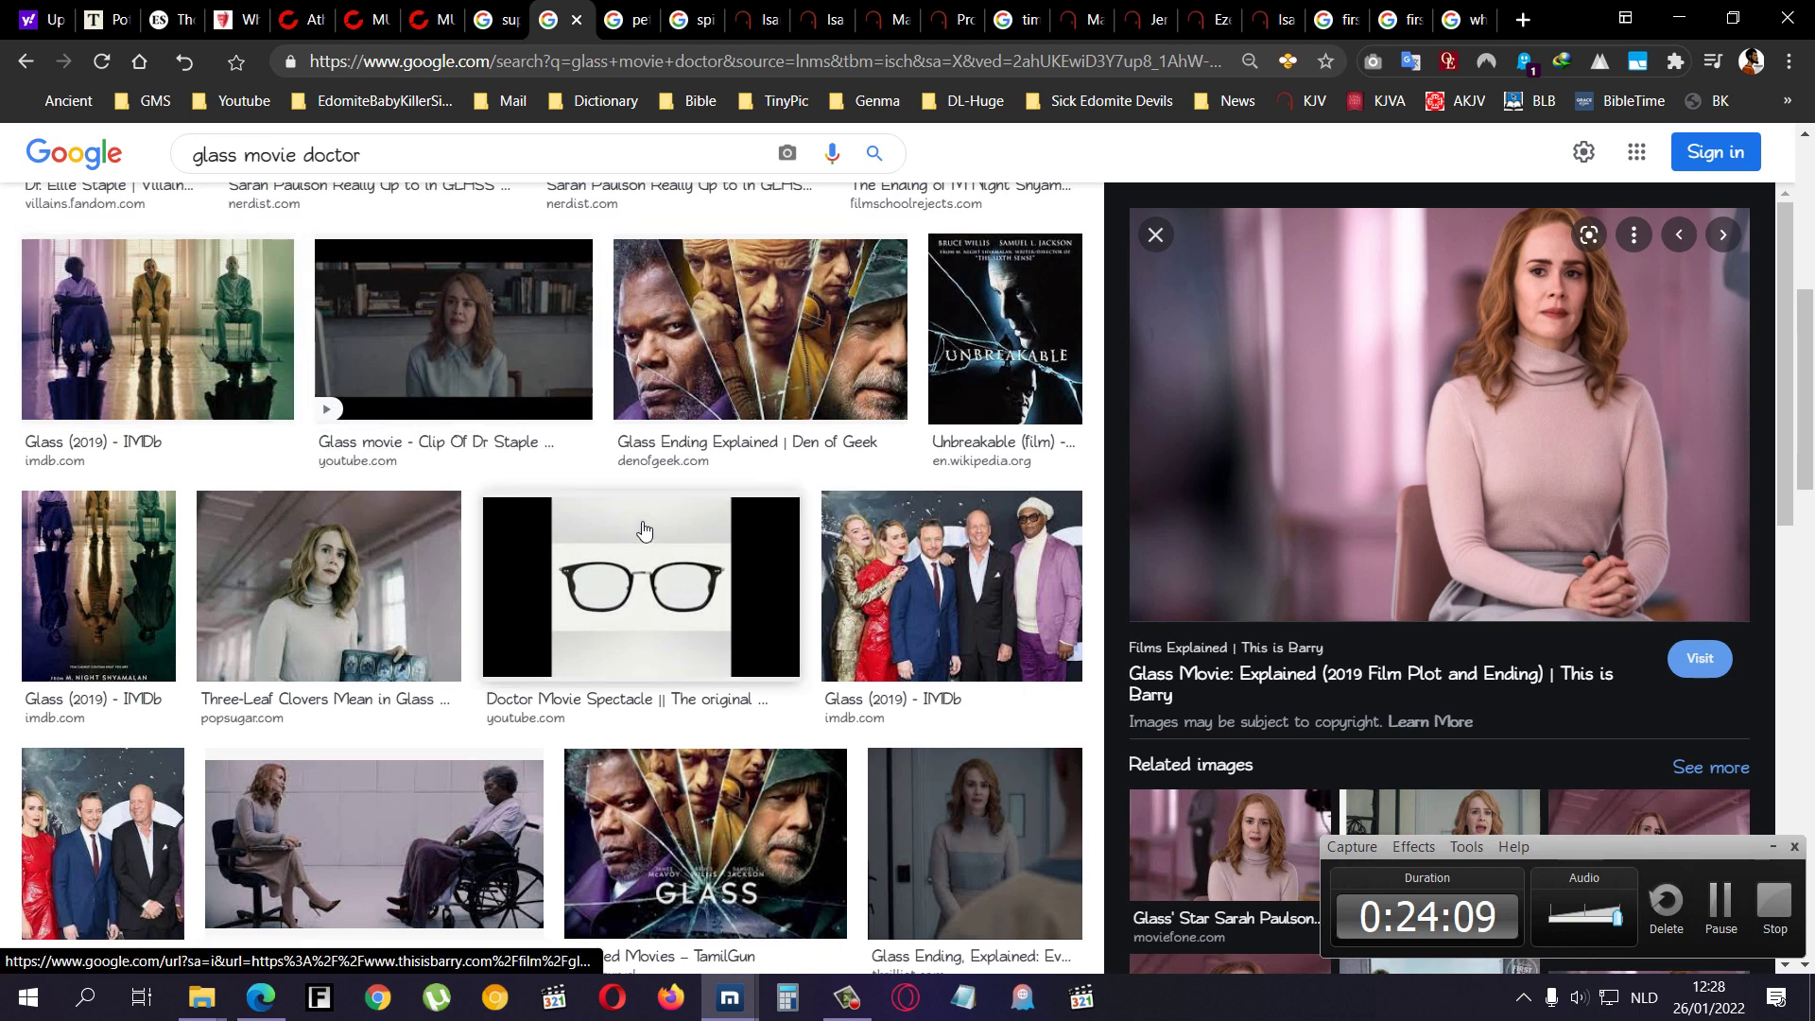
drag(681, 309, 719, 348)
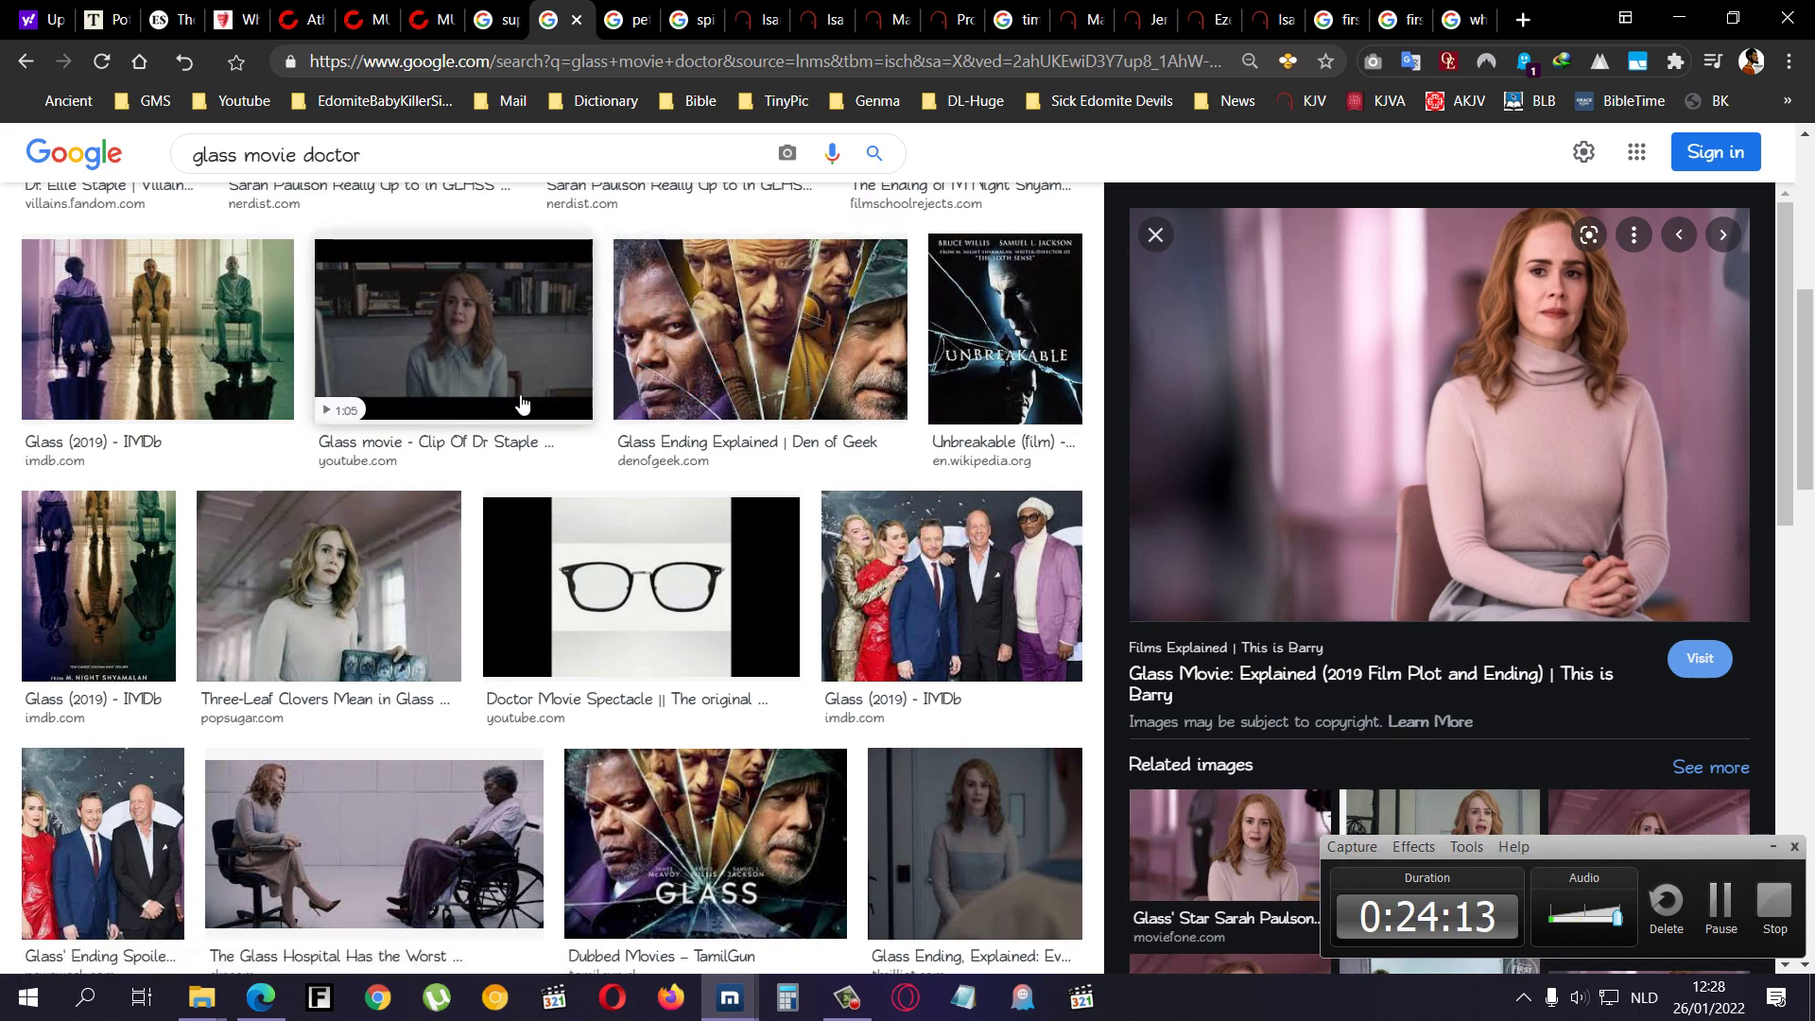
scroll(525, 382, up, 3)
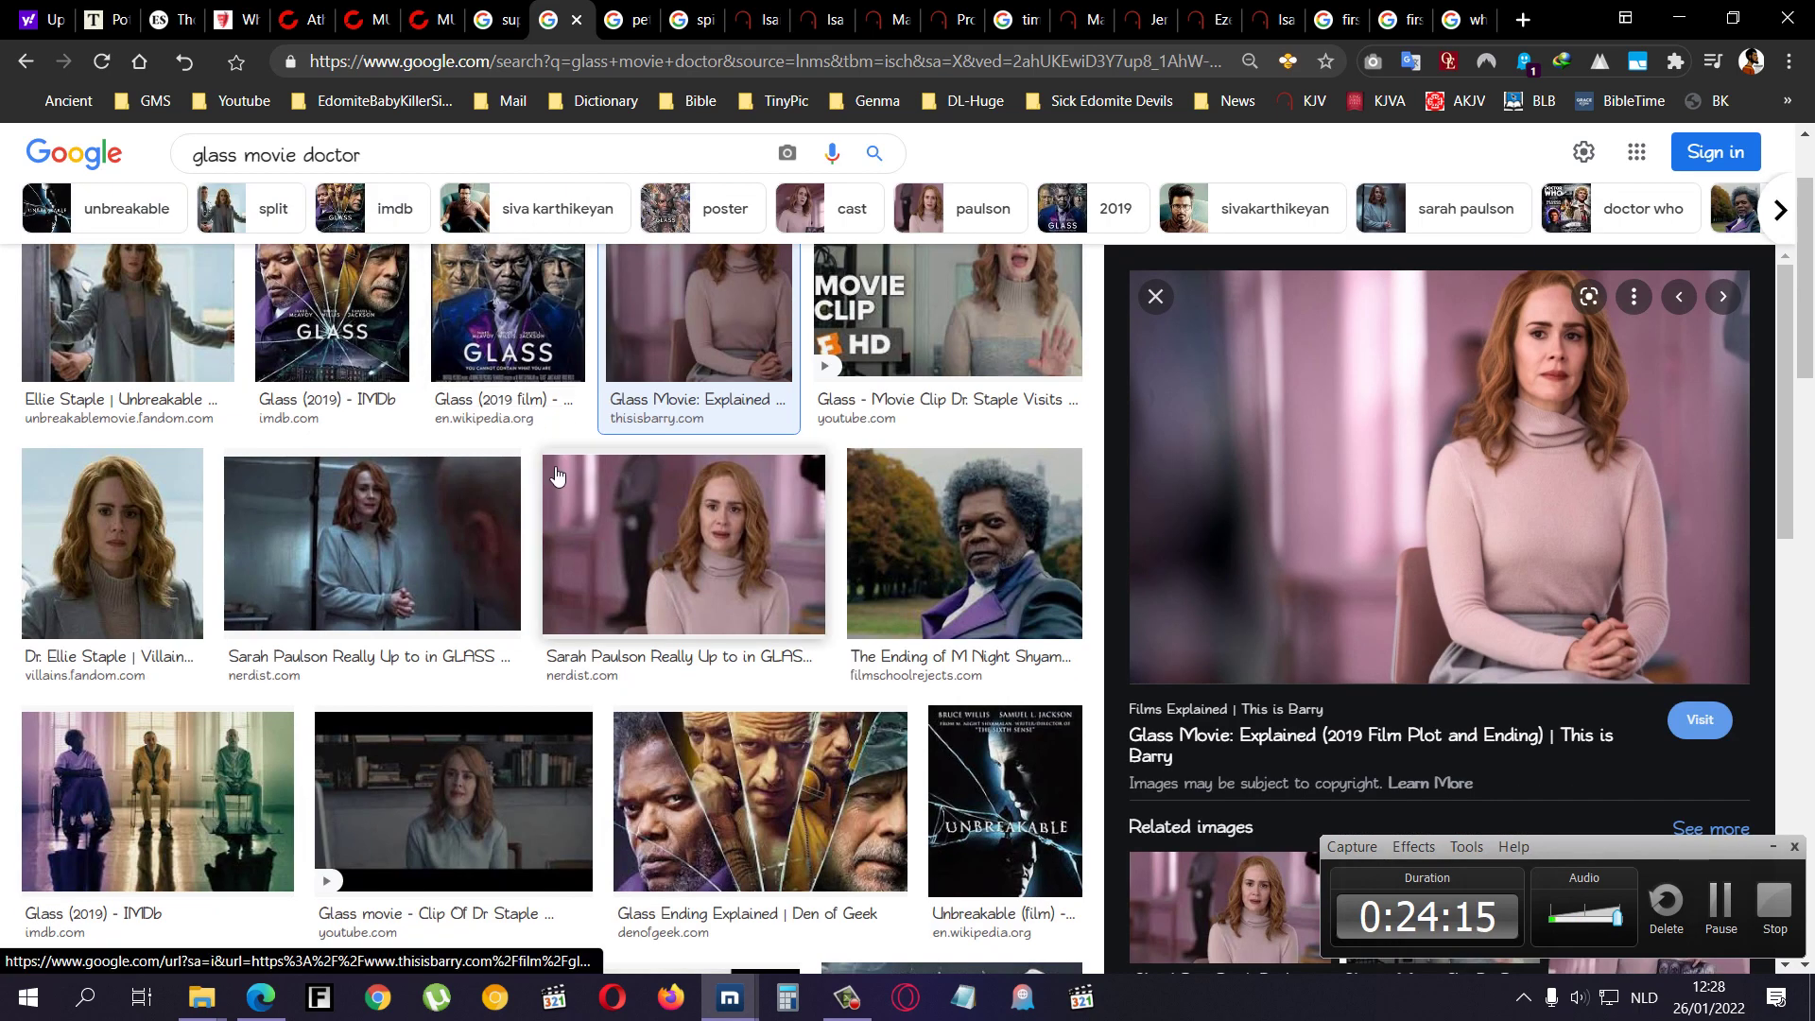
scroll(556, 477, up, 1)
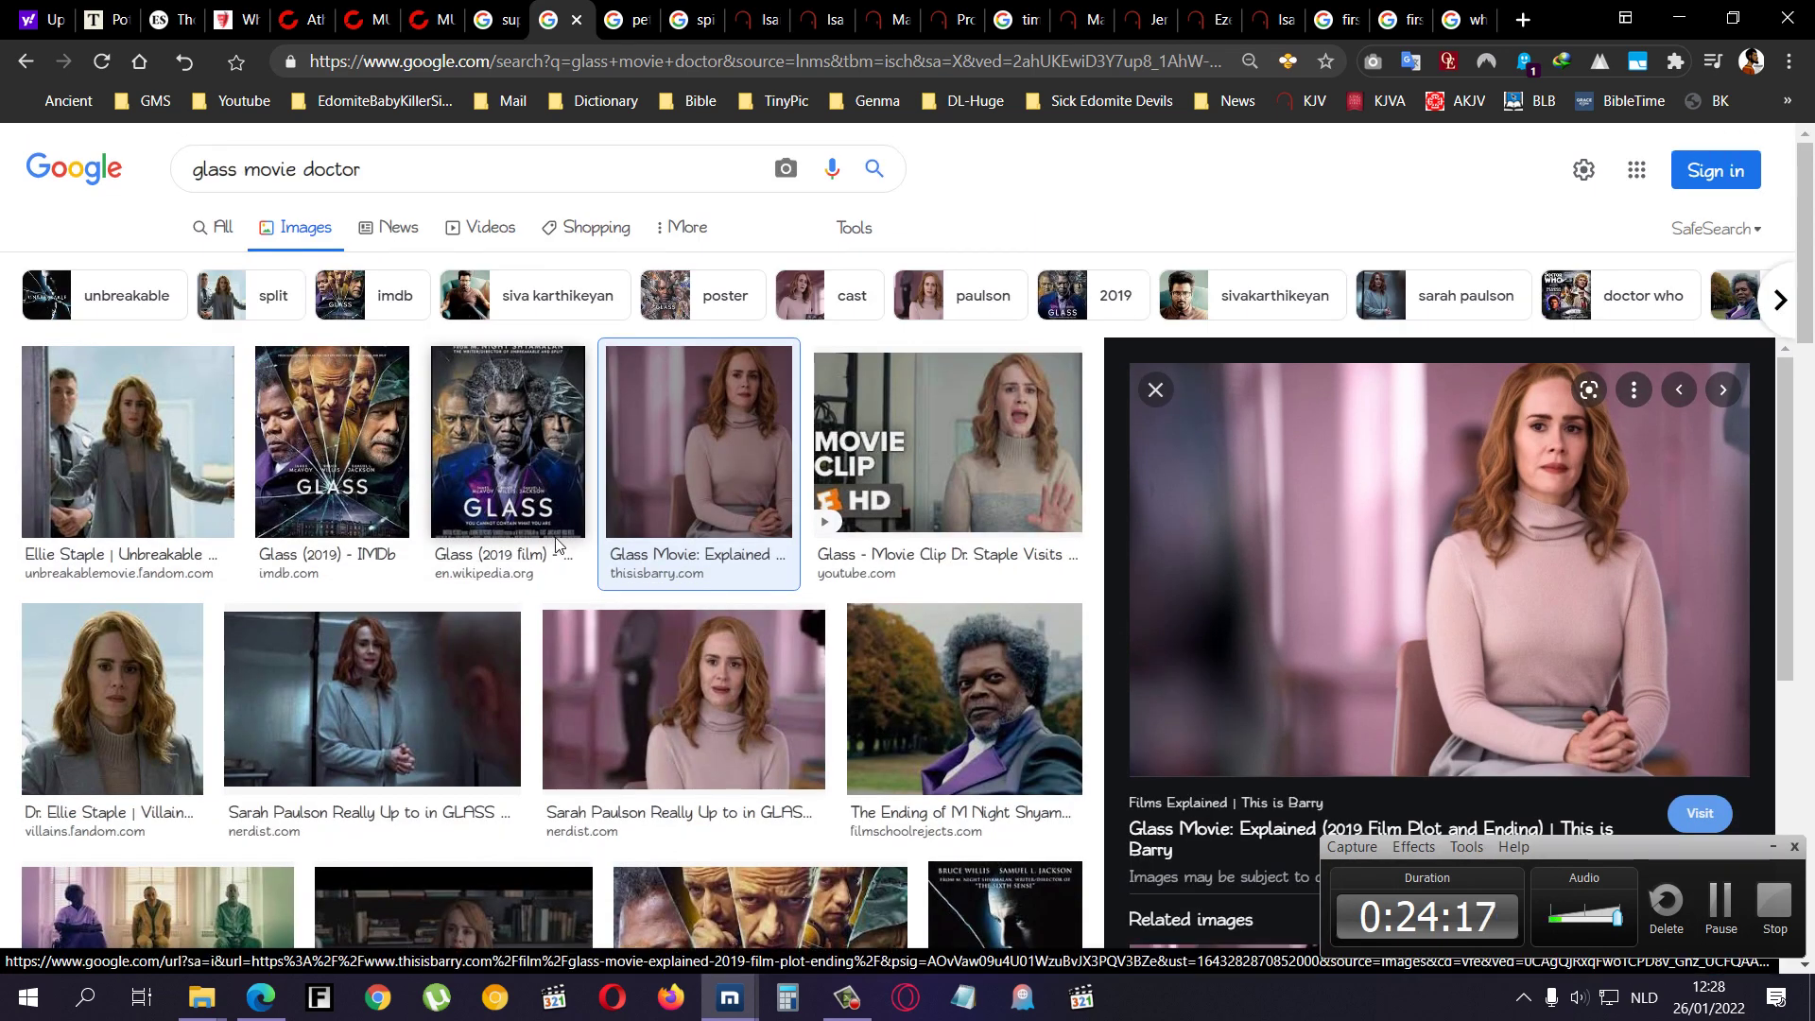
mouse_move(1588, 390)
mouse_down()
mouse_move(1332, 406)
mouse_move(1347, 376)
mouse_up()
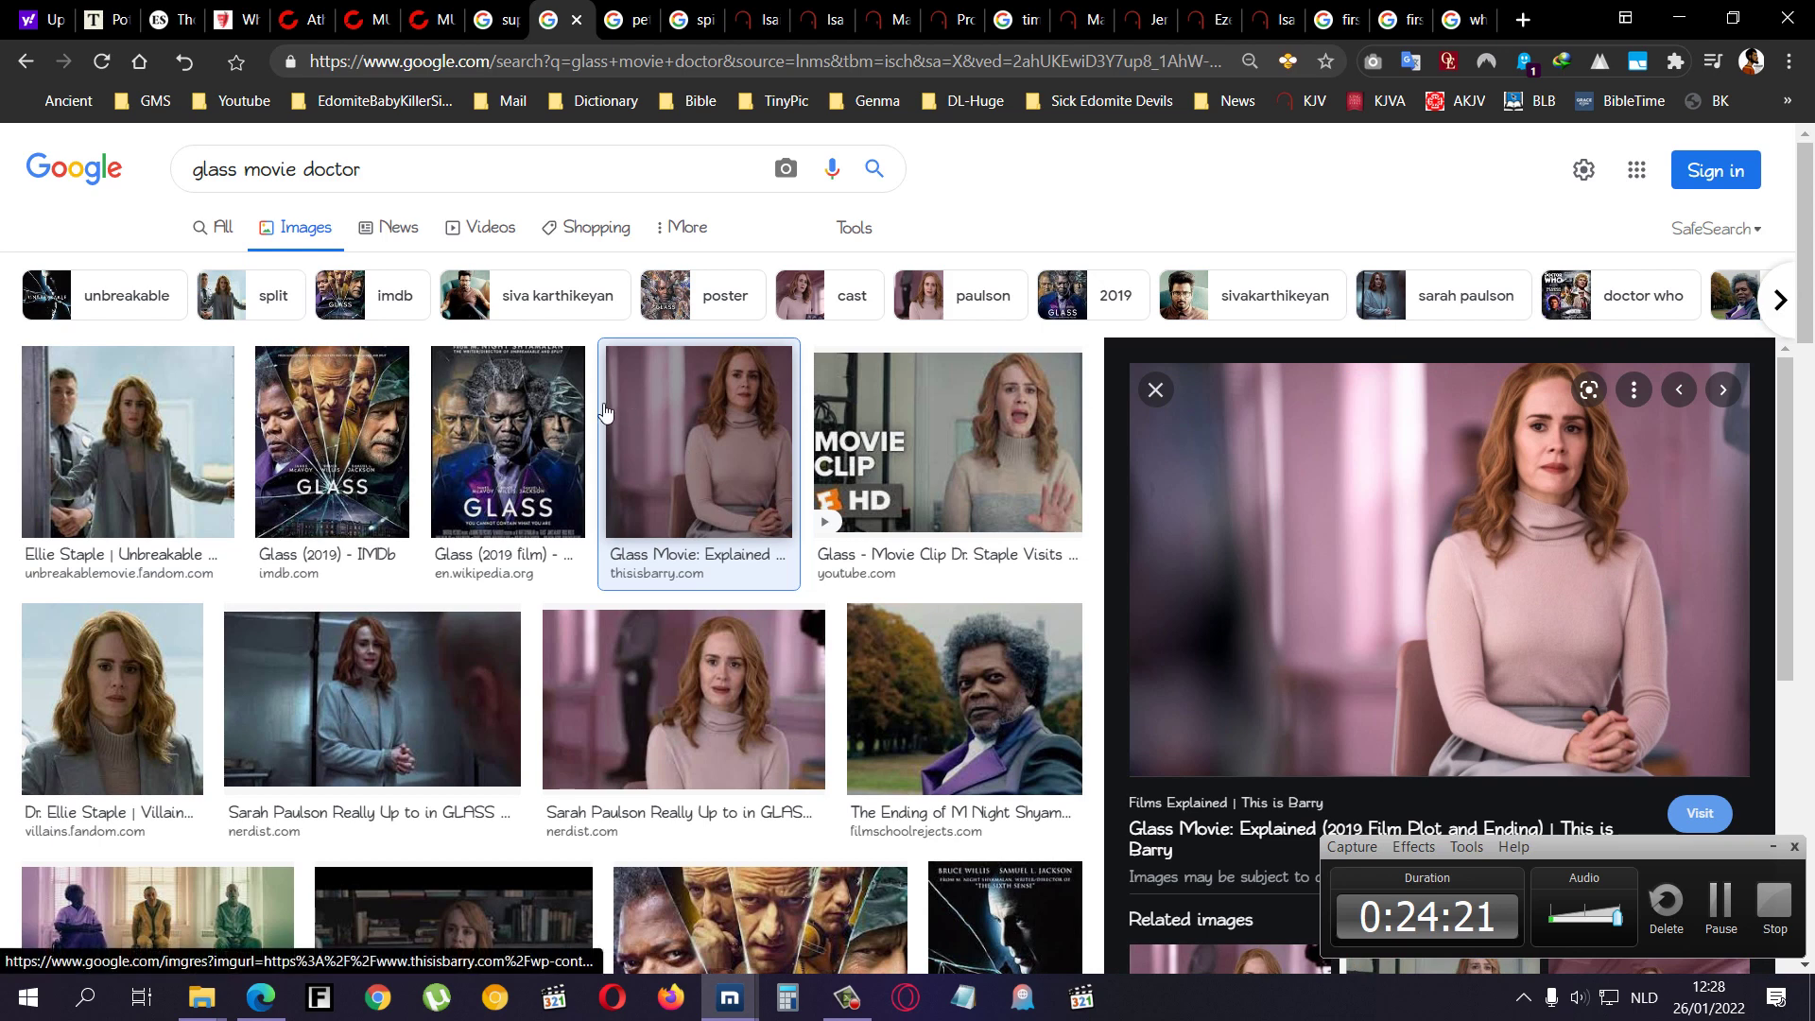
- Remove 'doctor' from the query and search 'glass movie' again under All results
click(213, 228)
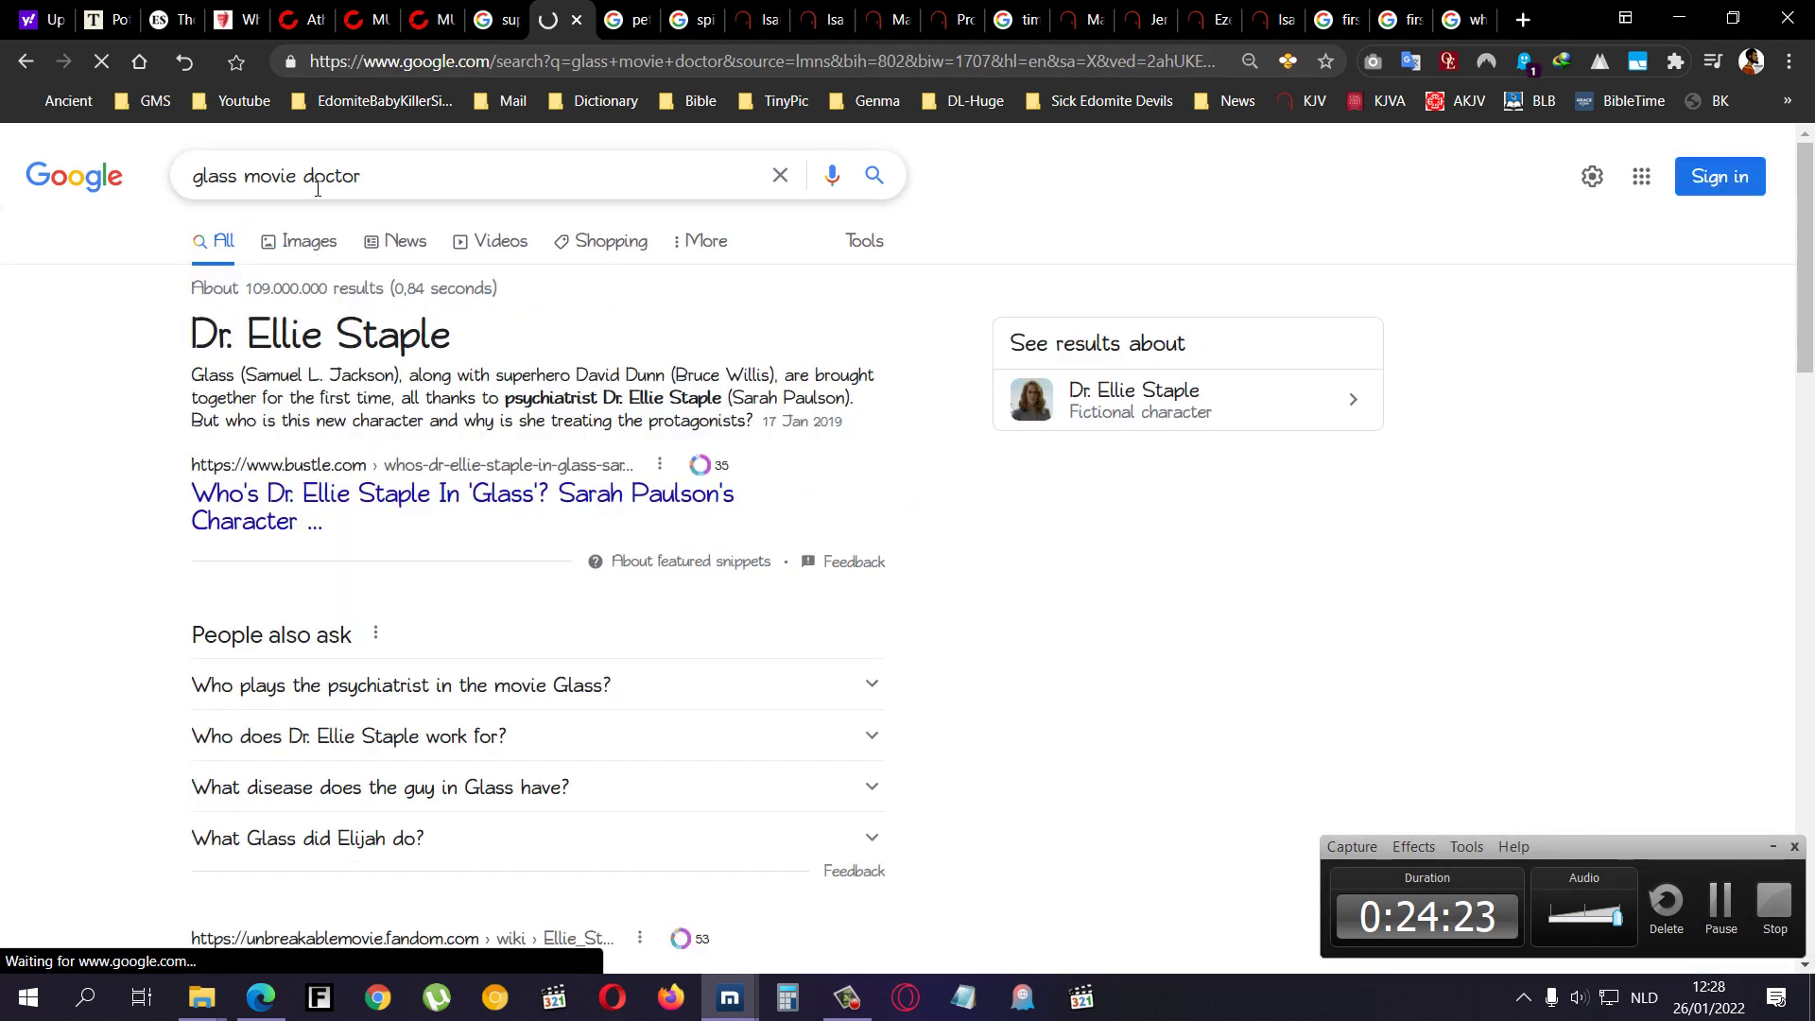
double_click(317, 177)
key(BackSpace)
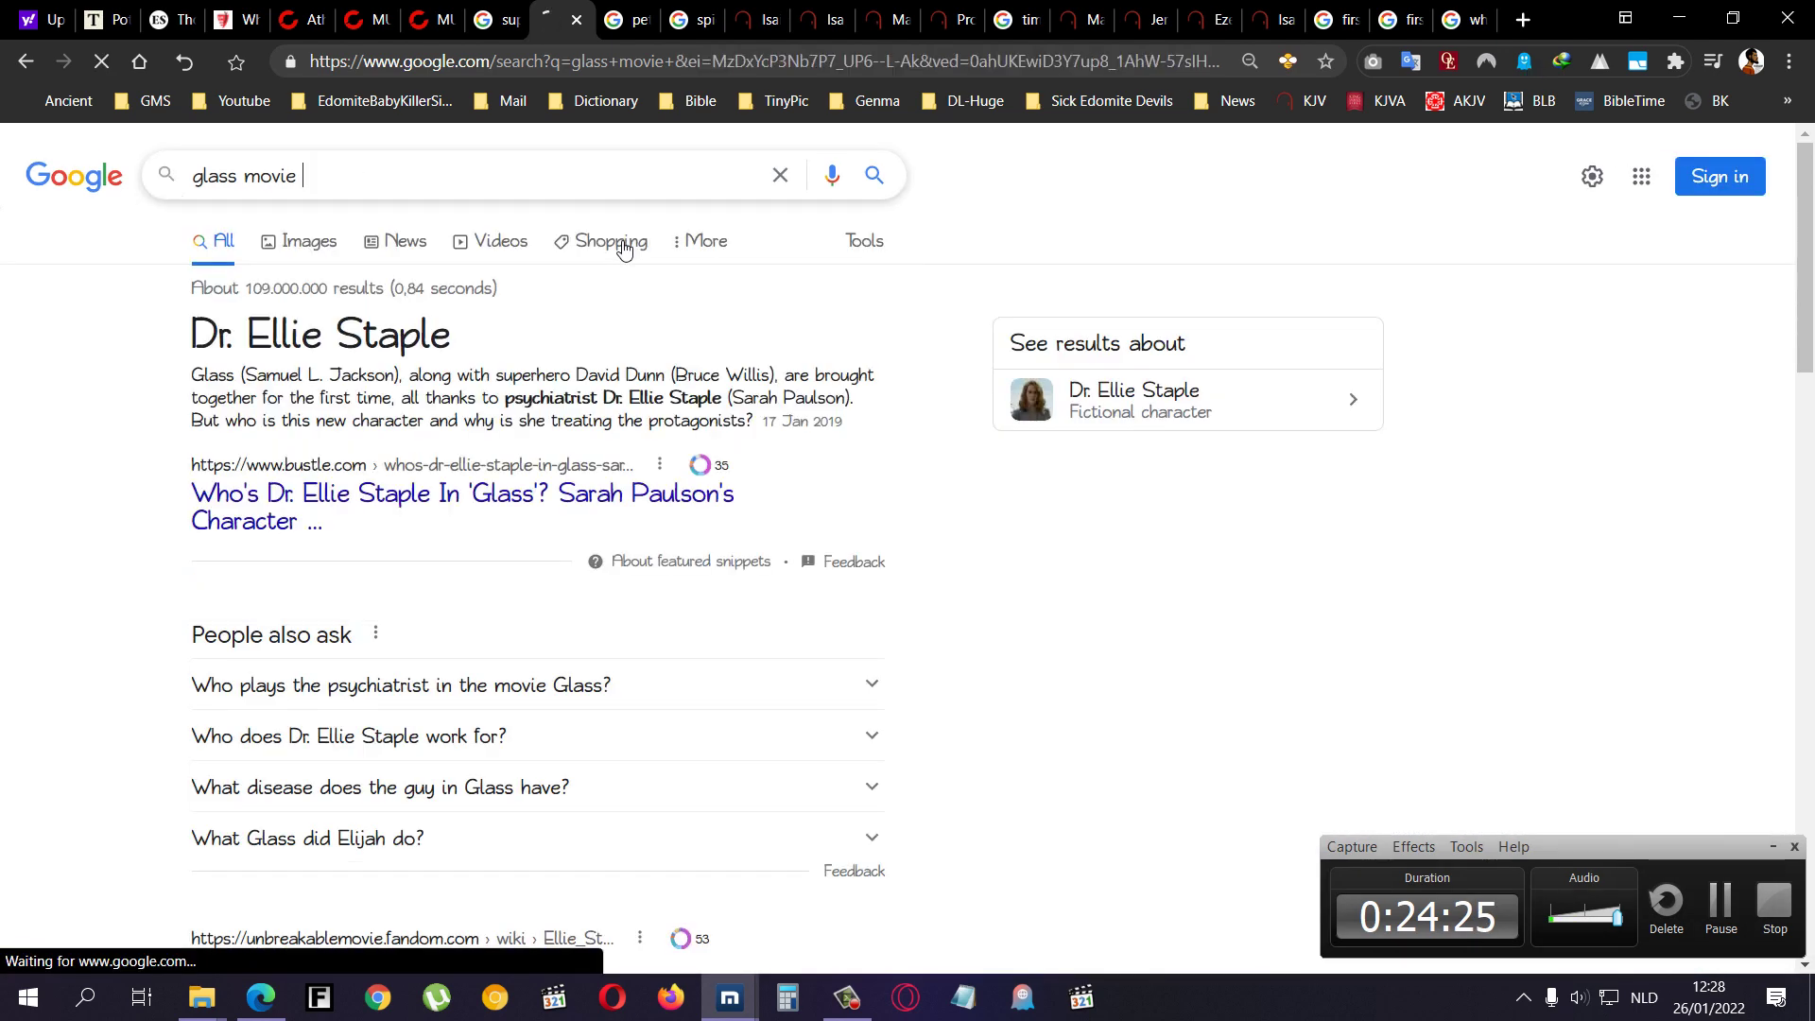
key(Return)
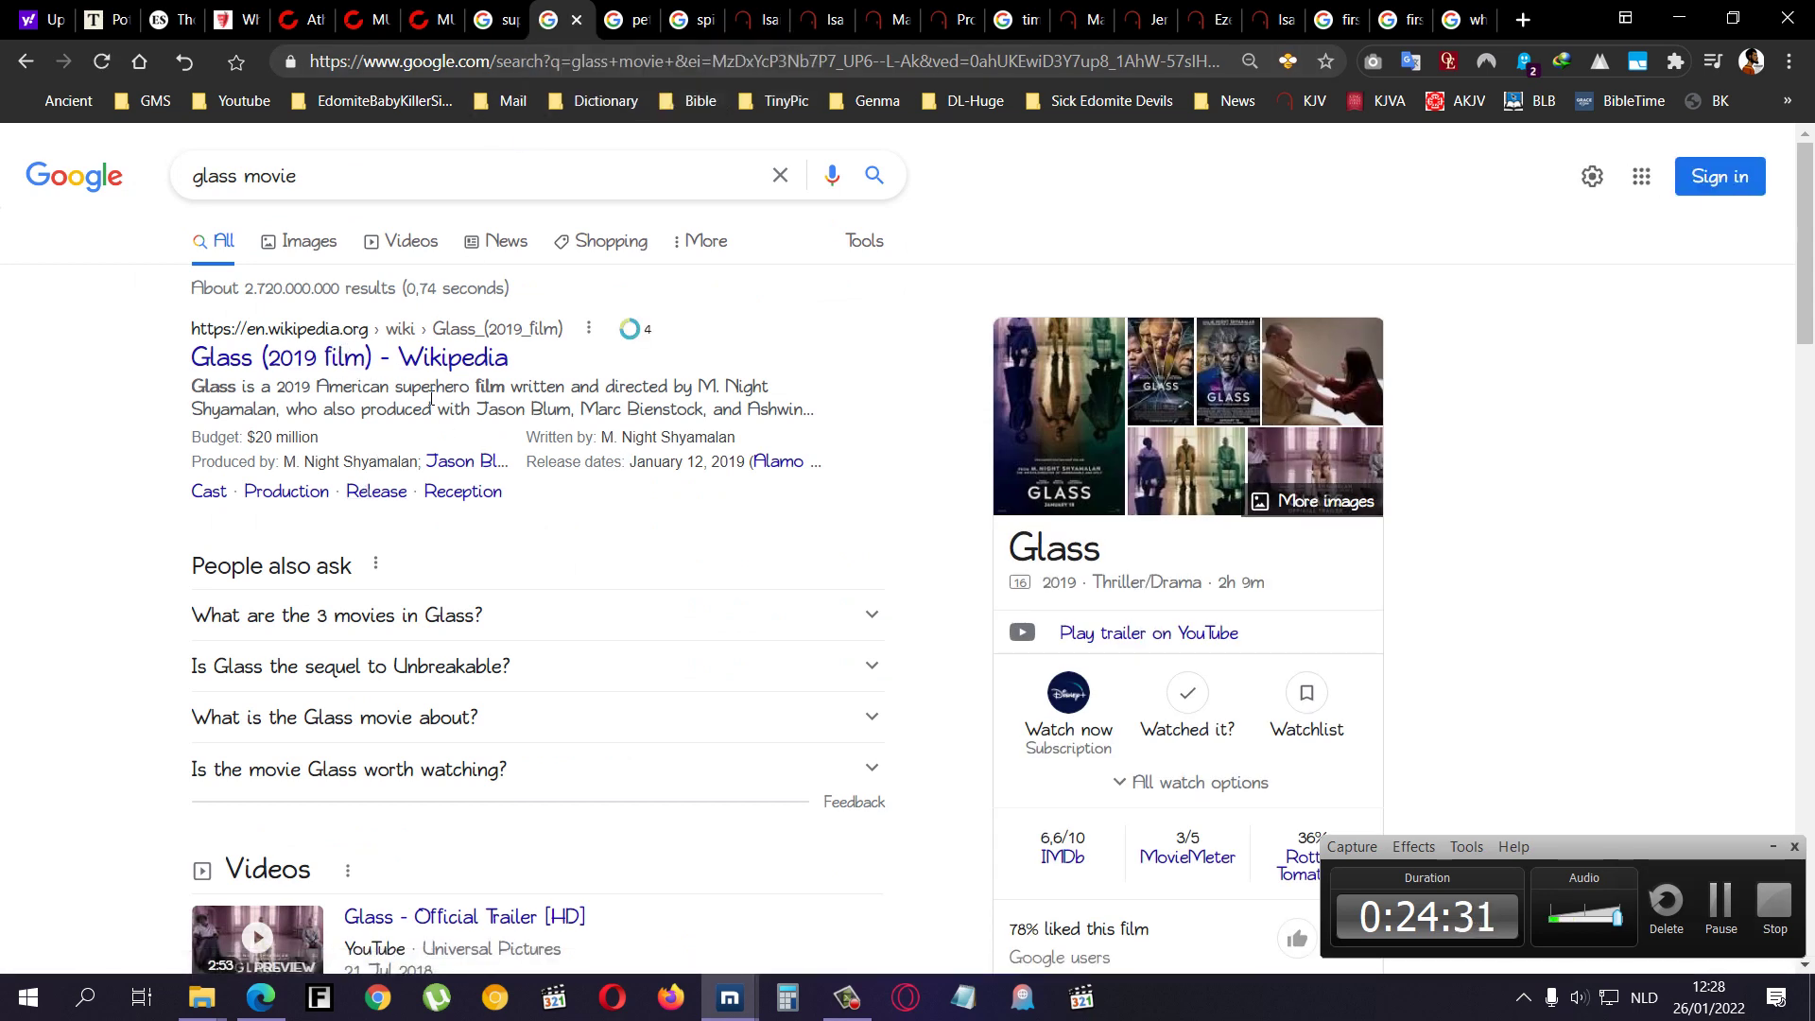
- Pass over the peter parker and spiderman tabs, ending on the Isaiah 56:8-12 KJV passage
click(620, 21)
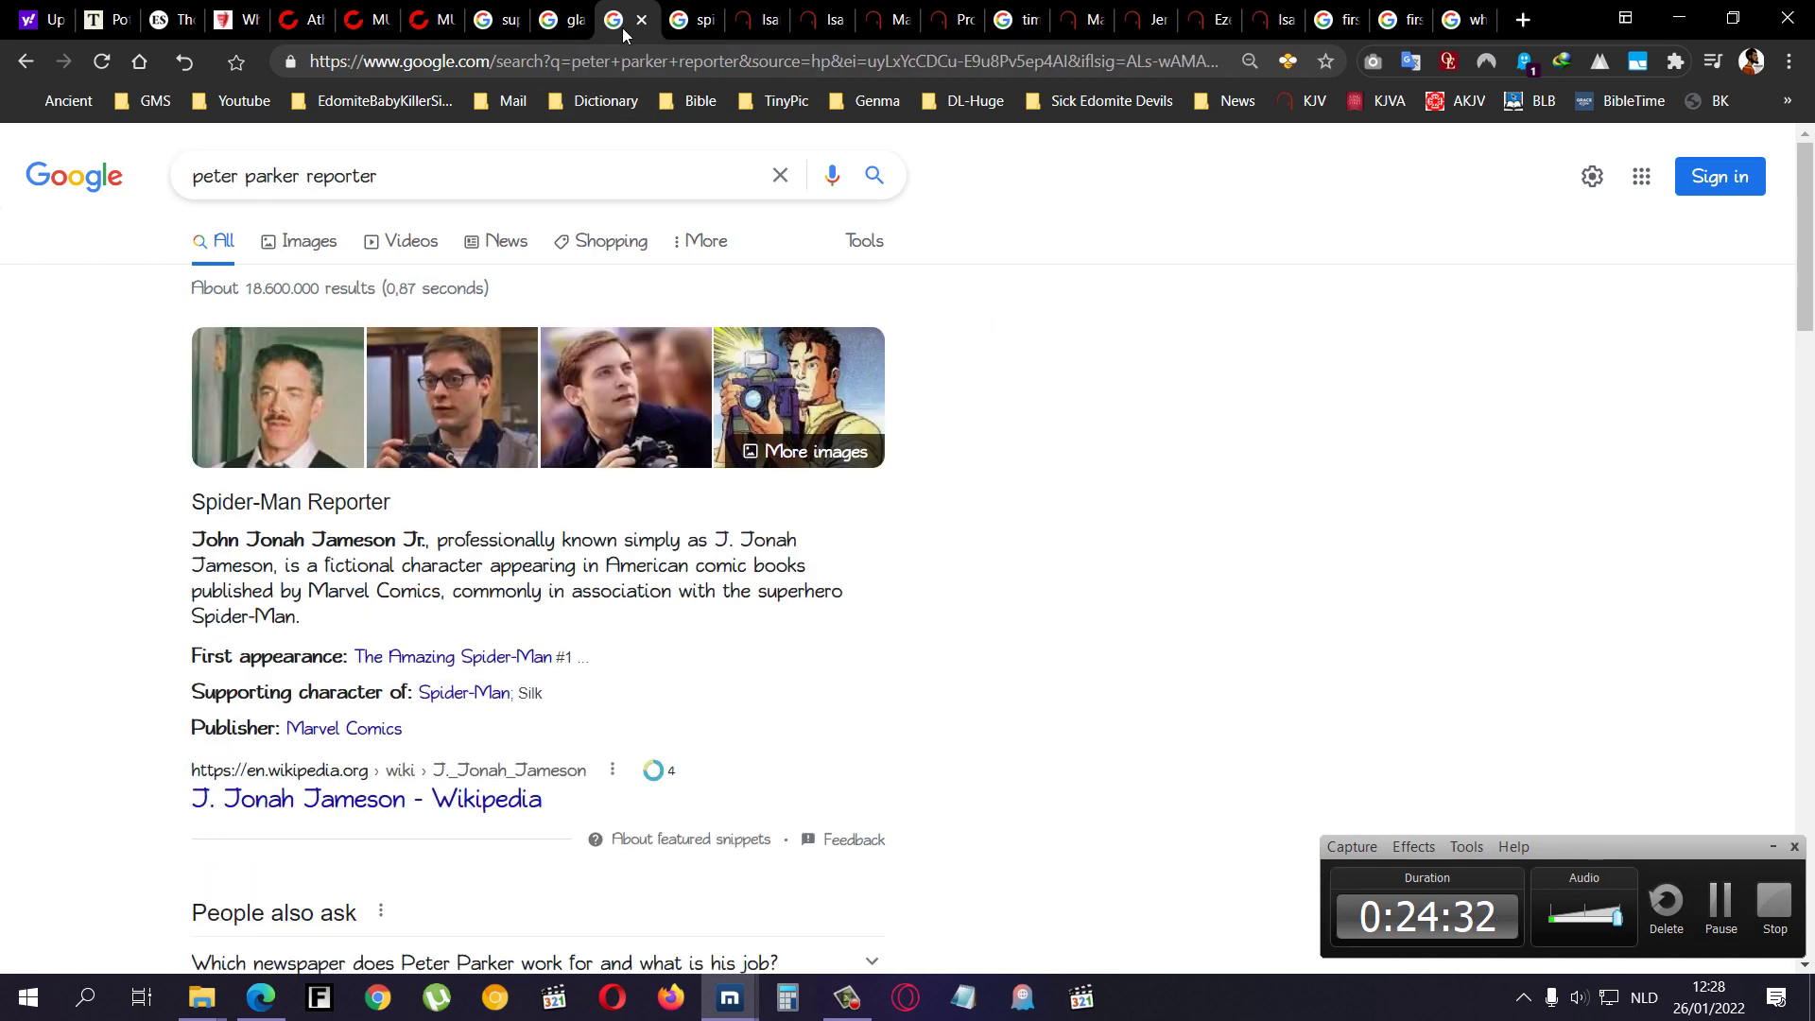
click(694, 29)
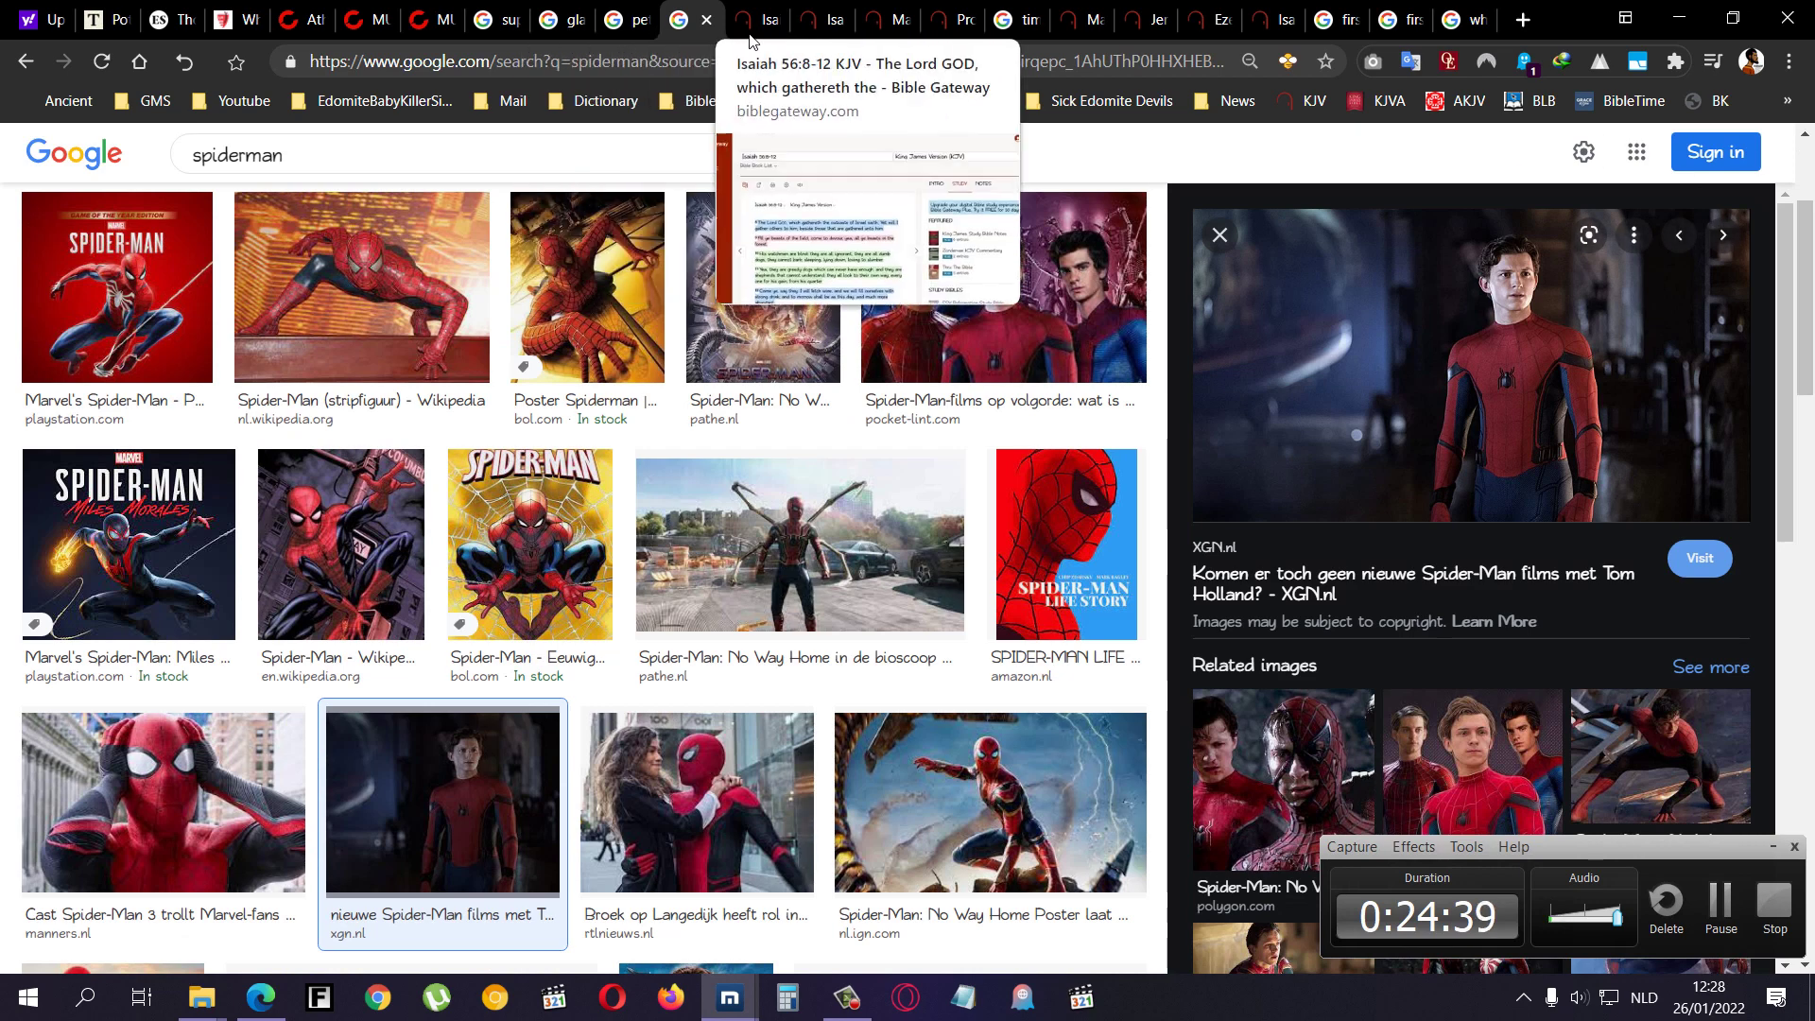
click(751, 33)
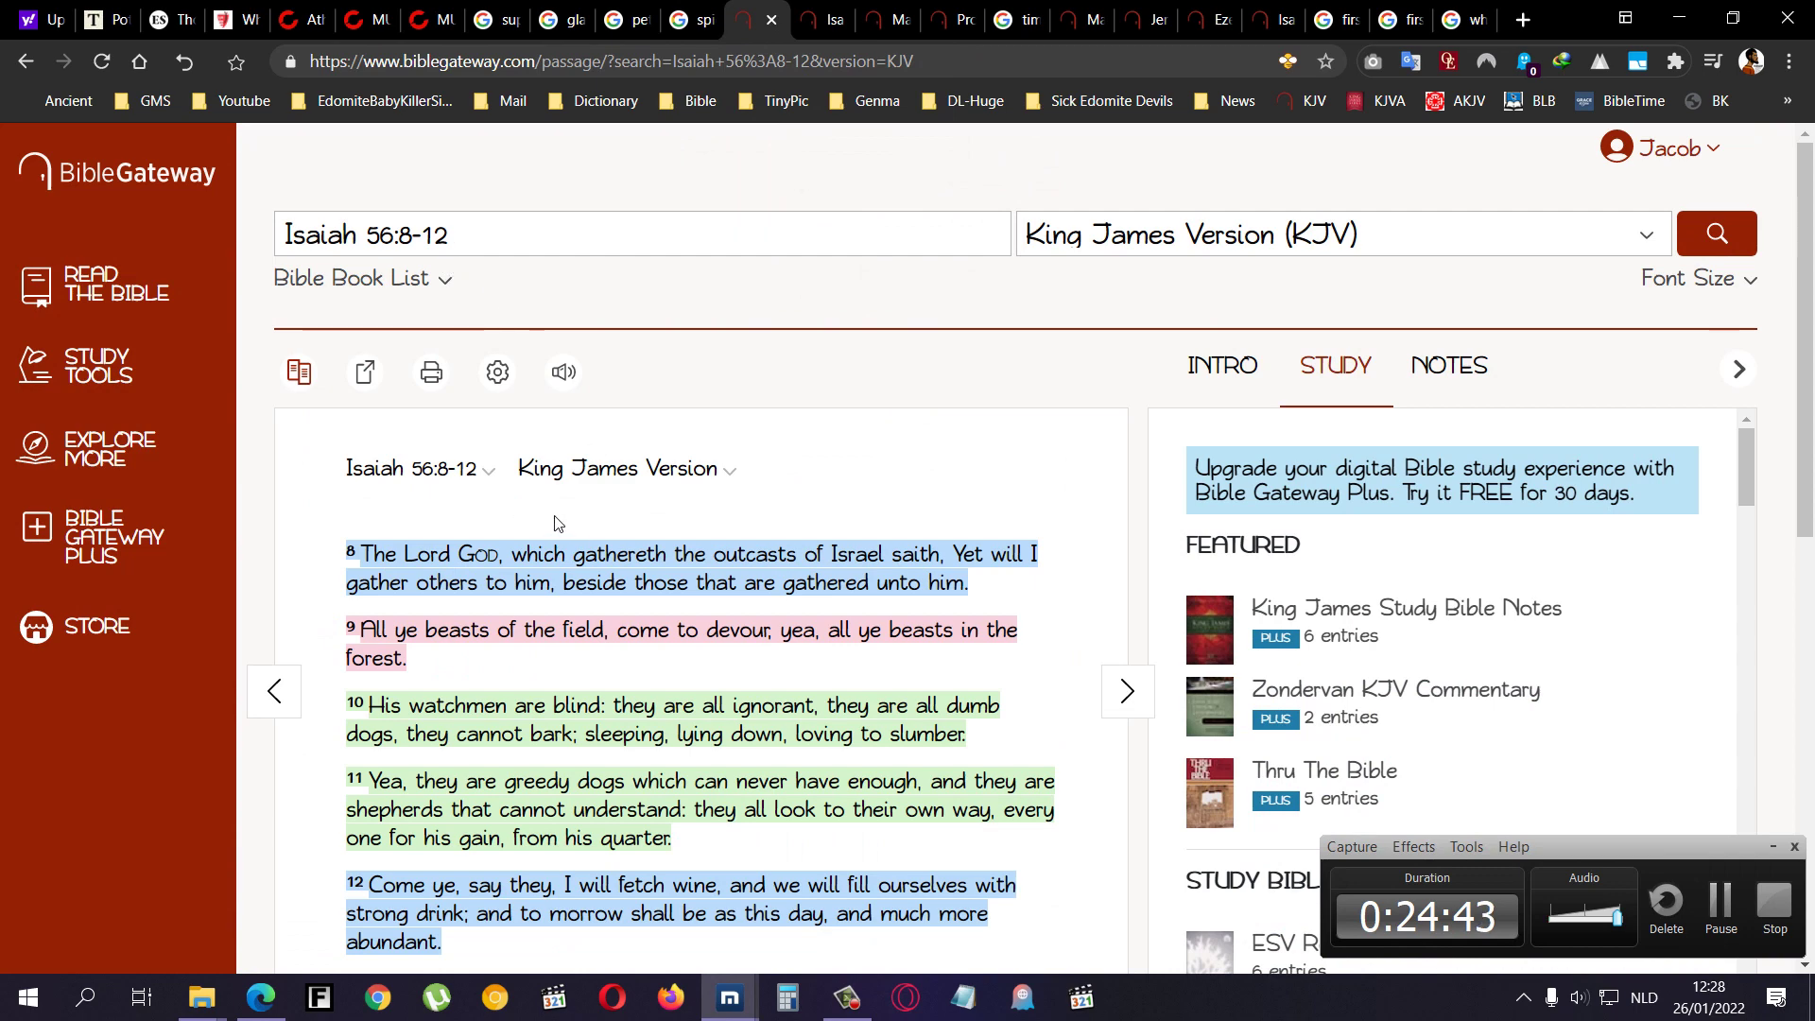
- On the Ezekiel 33:1-11 passage, select verse 1 and then verse 2
click(1205, 30)
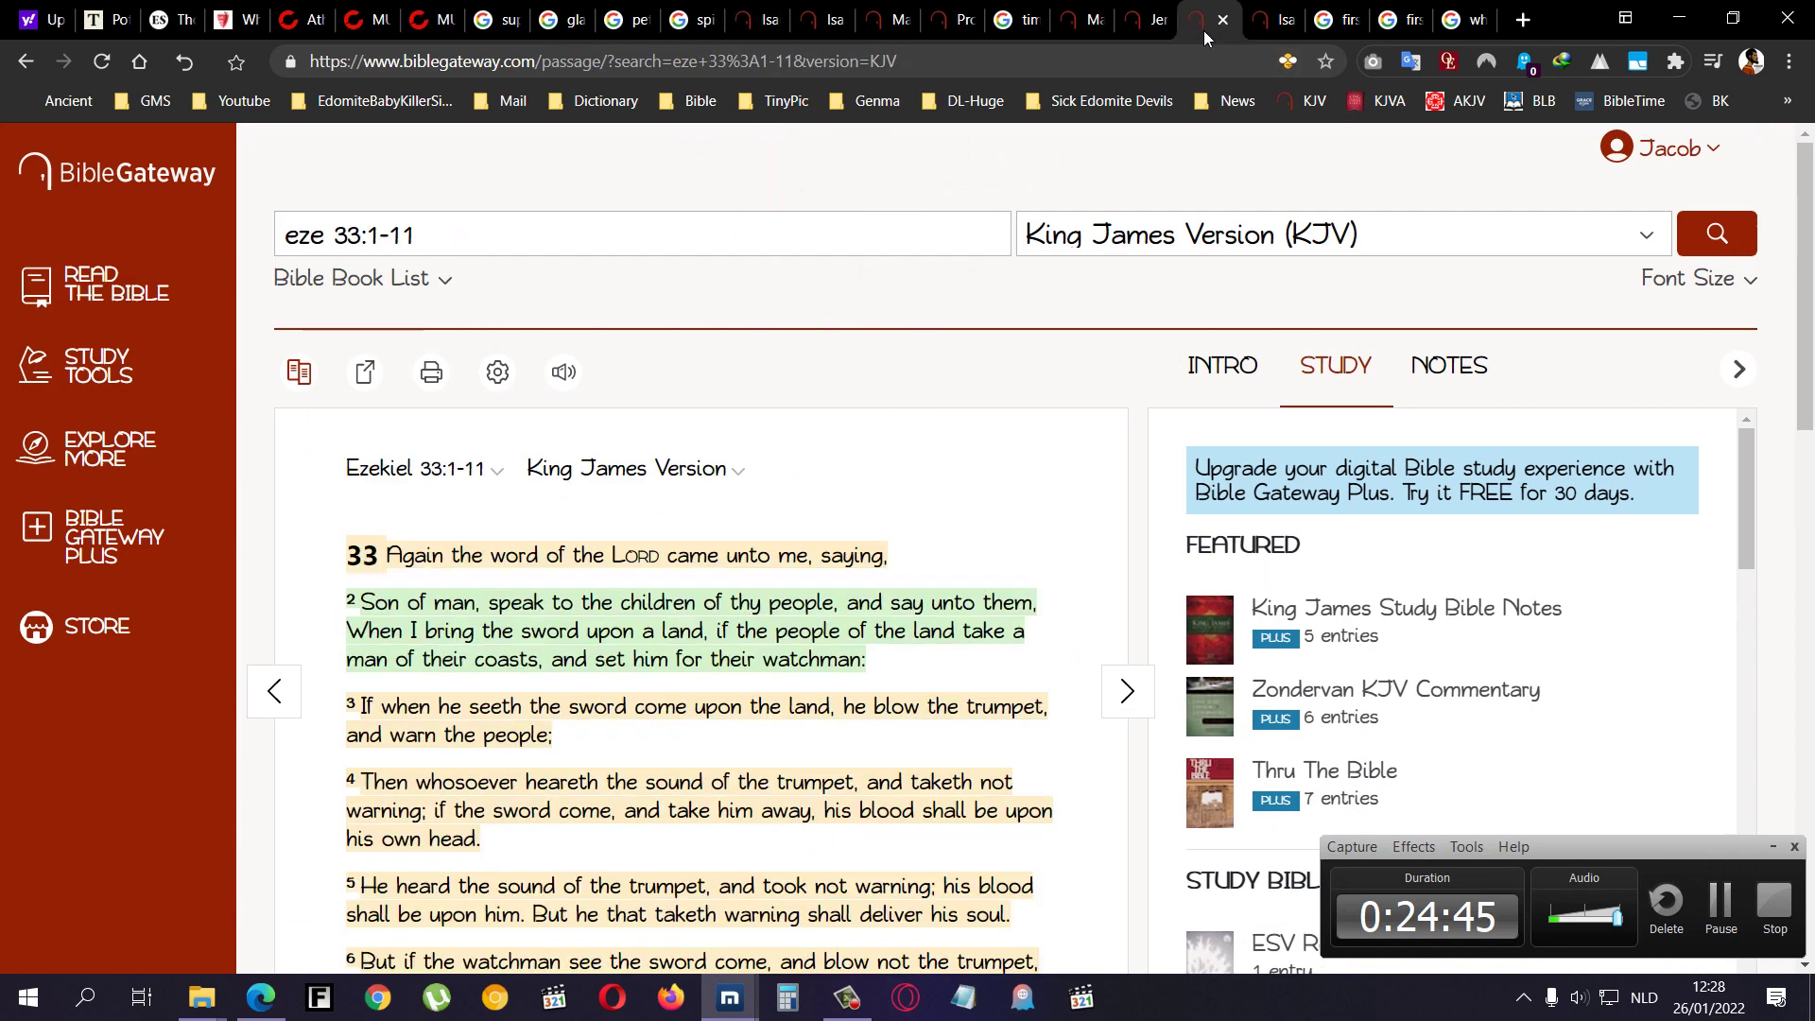
scroll(583, 632, down, 2)
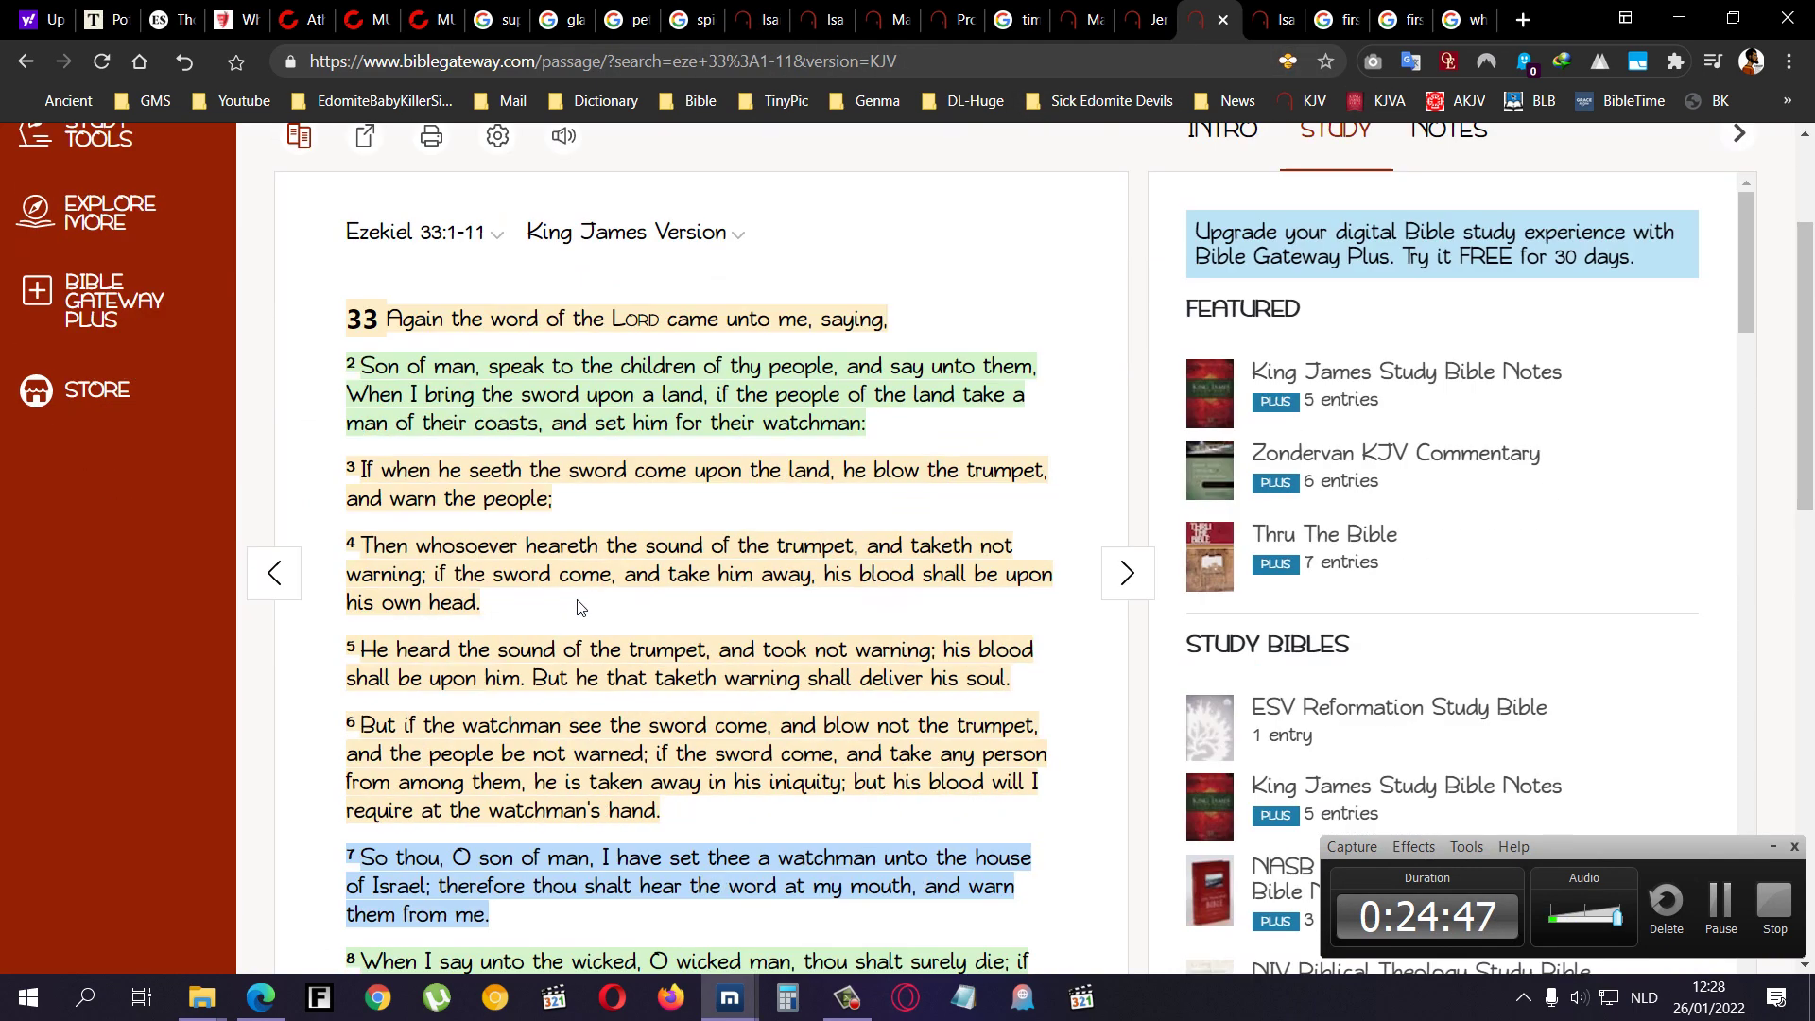
drag(386, 319, 889, 318)
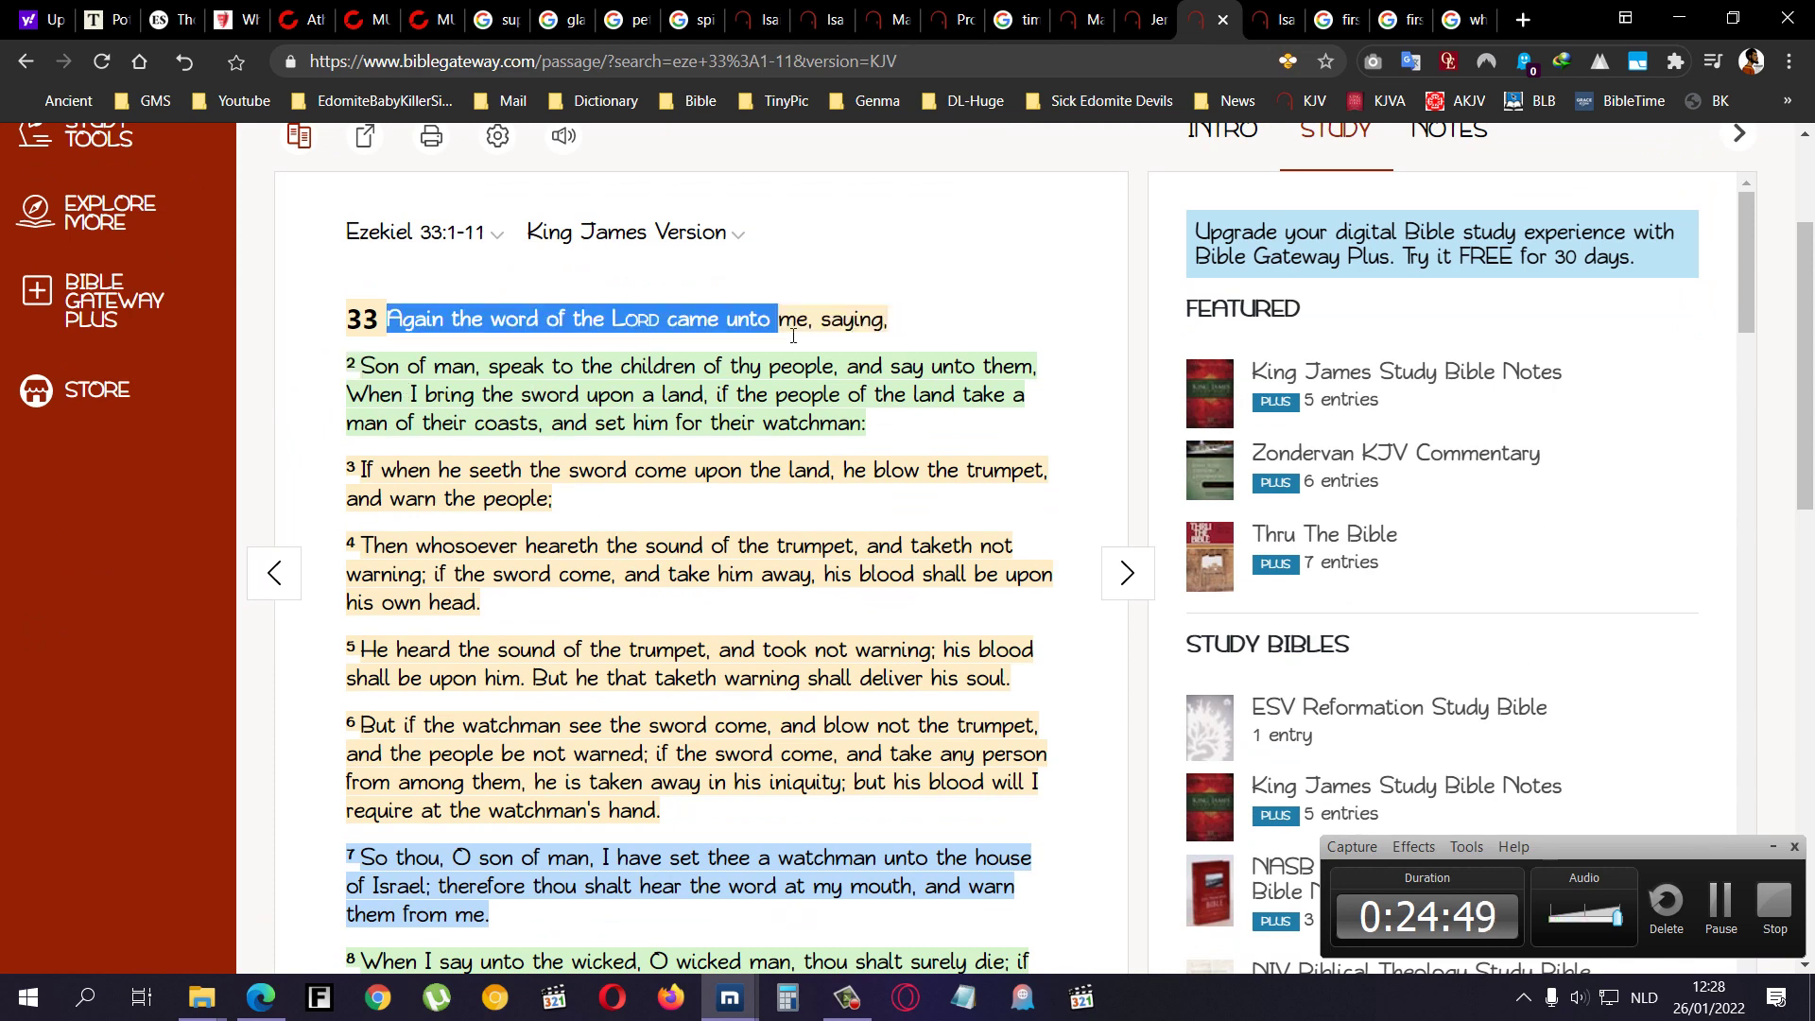
click(518, 414)
drag(453, 371, 843, 380)
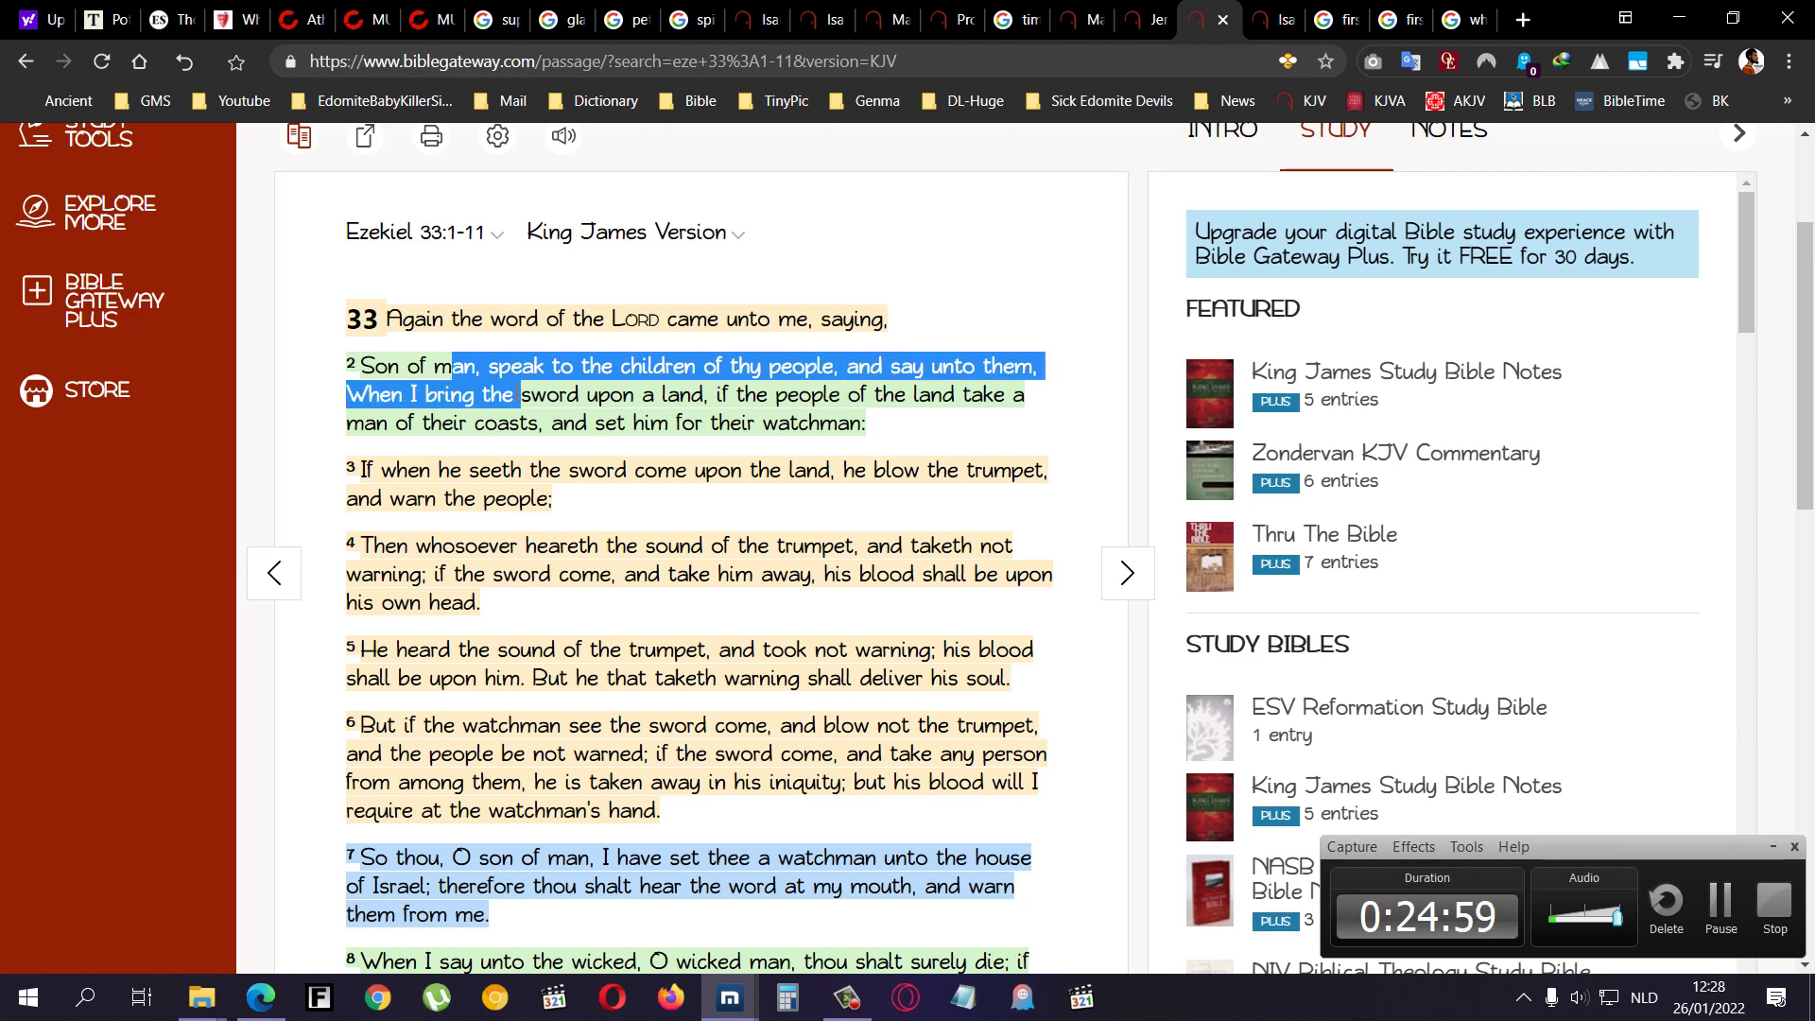
mouse_move(843, 381)
mouse_down()
mouse_move(708, 405)
mouse_move(1012, 398)
mouse_move(433, 433)
mouse_move(880, 426)
mouse_up()
- Select verse 3, about blowing the trumpet, from start to end
drag(349, 474, 456, 478)
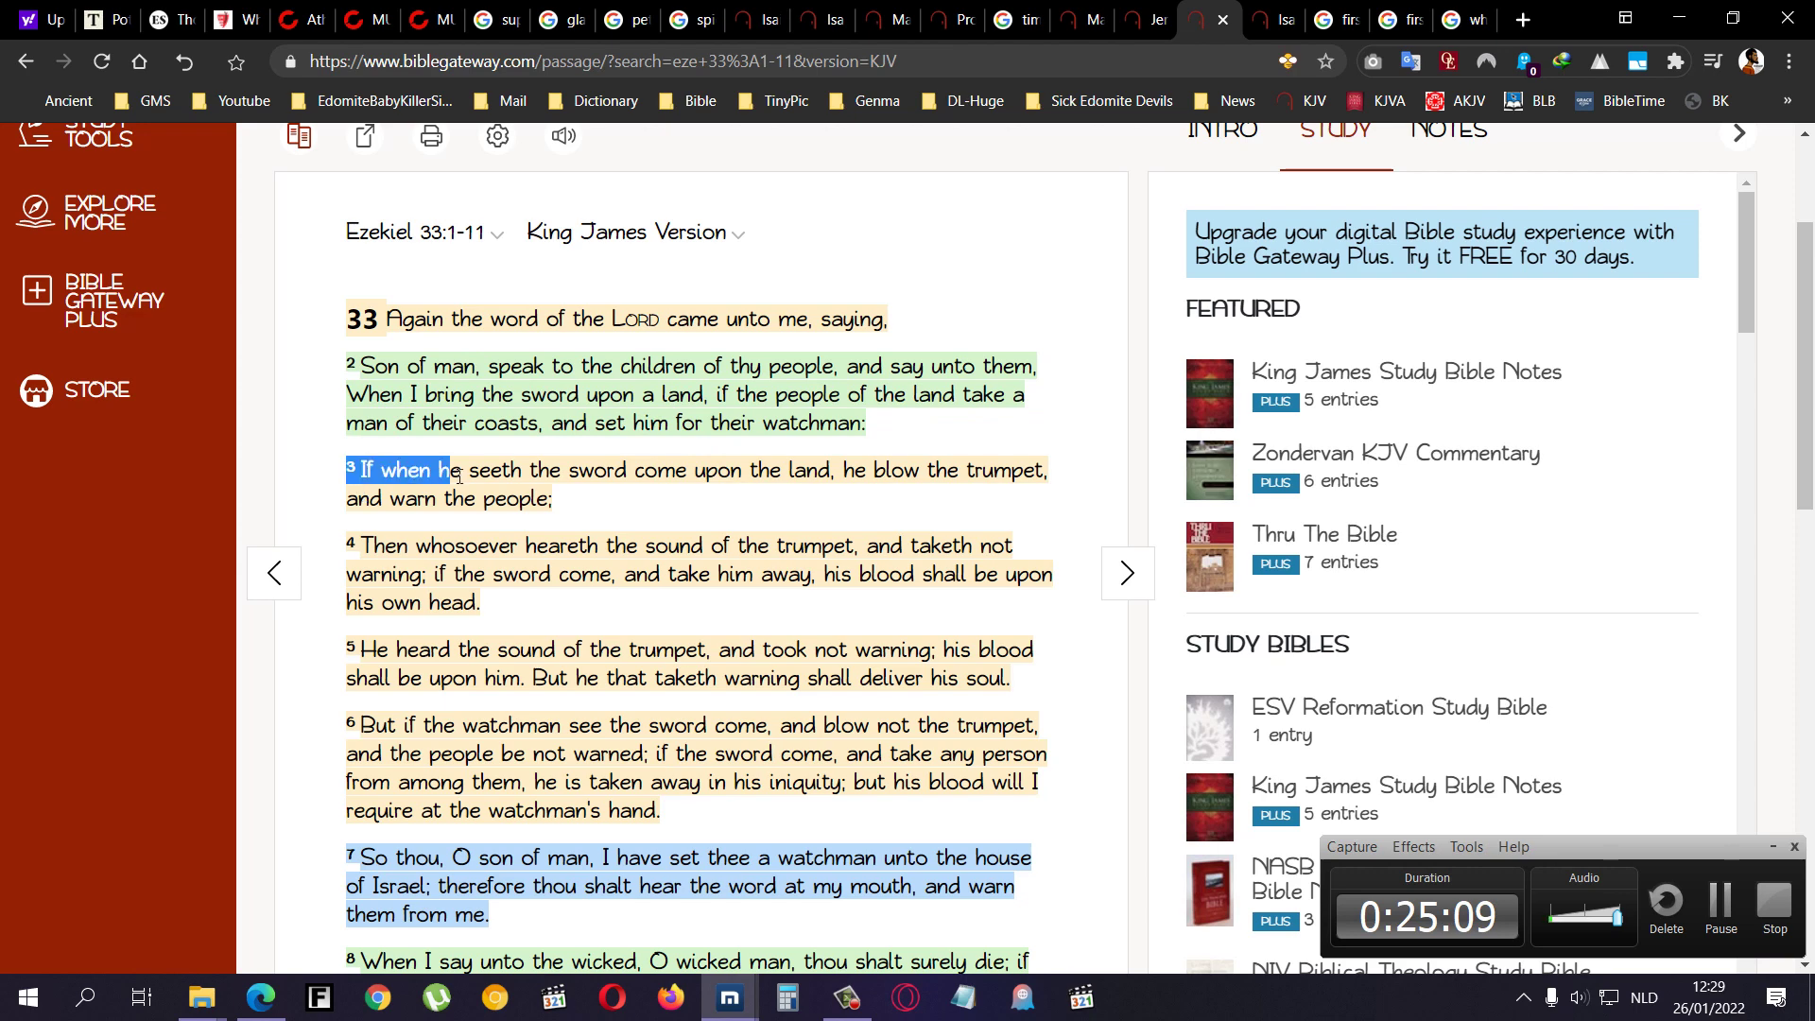
drag(391, 397, 725, 402)
click(712, 597)
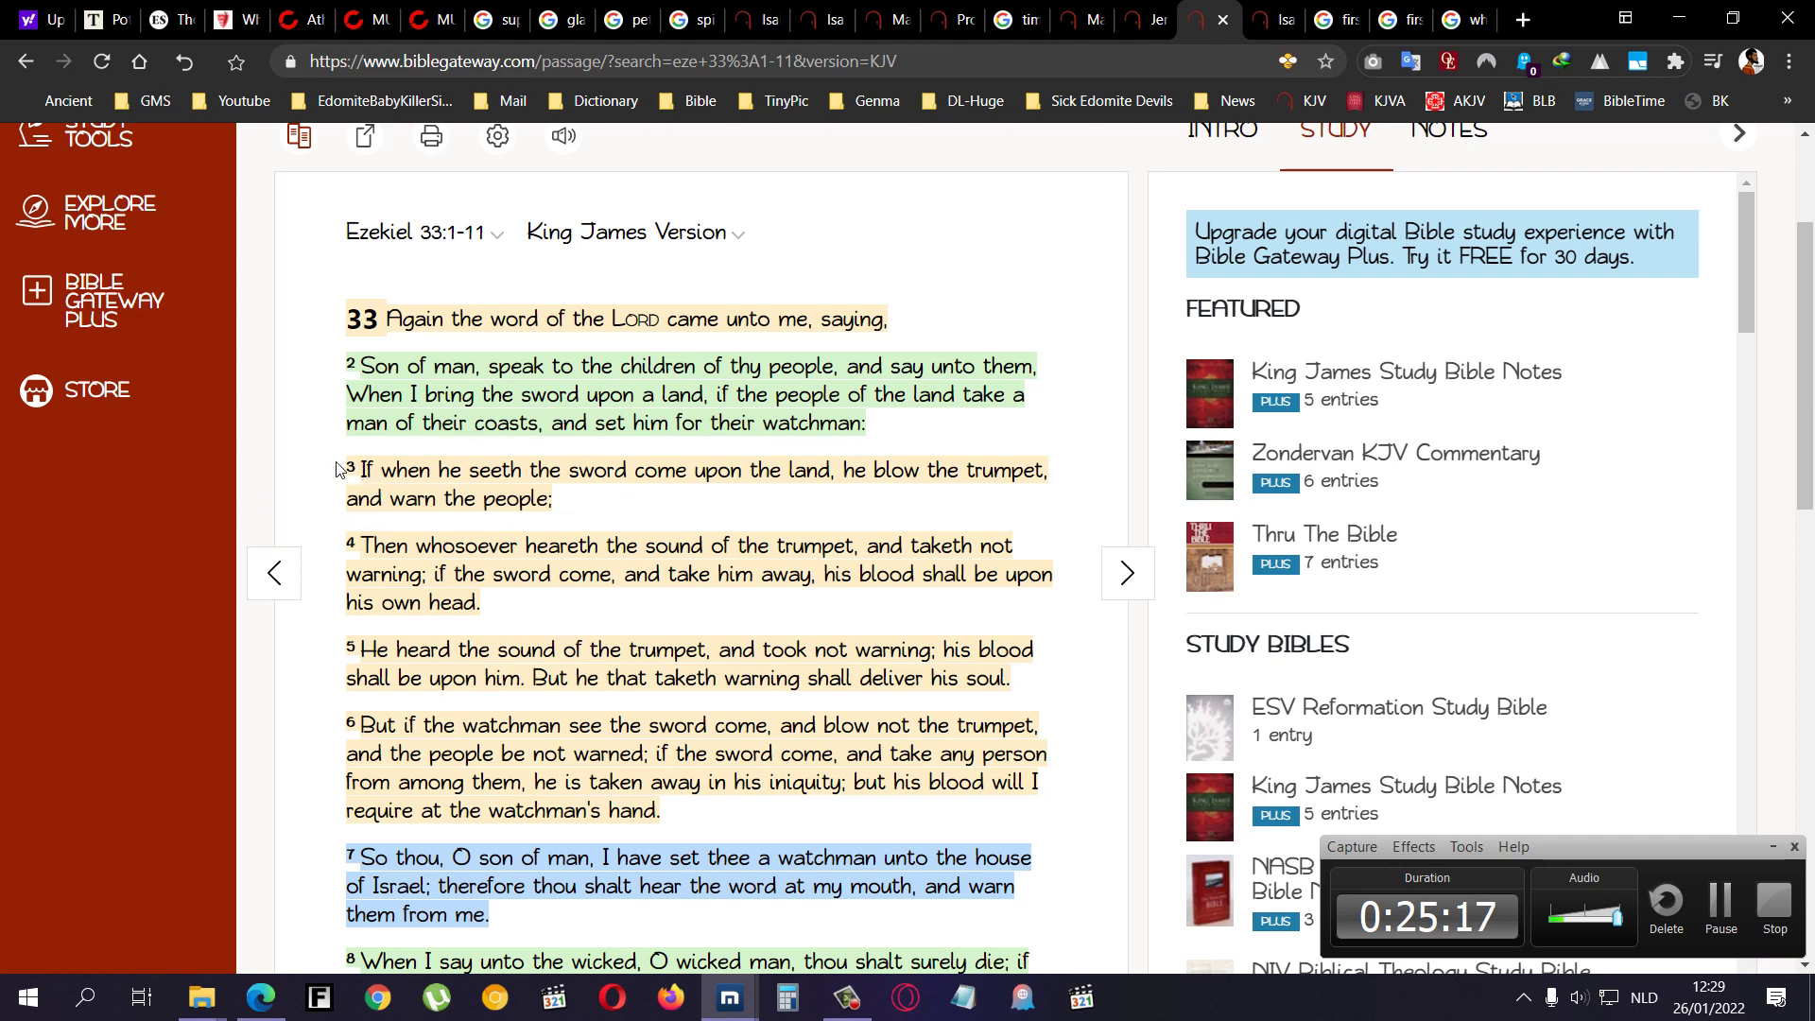
drag(360, 475, 838, 478)
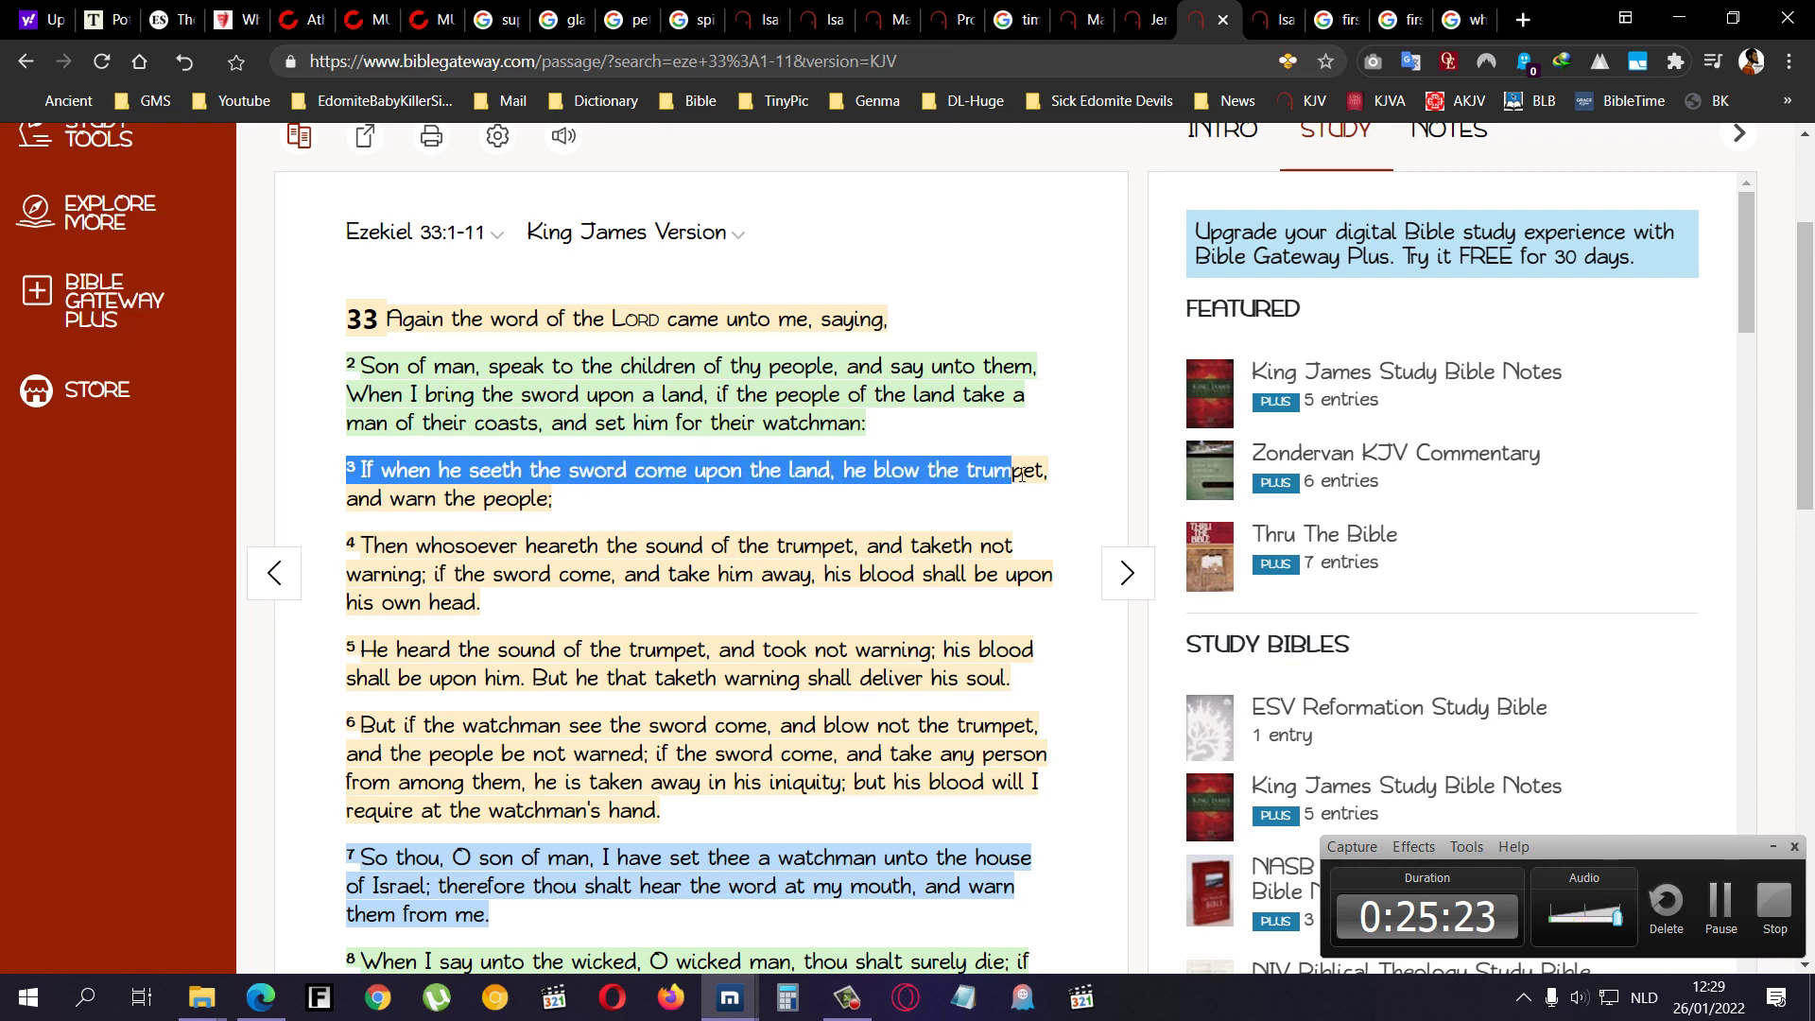
drag(837, 477, 581, 513)
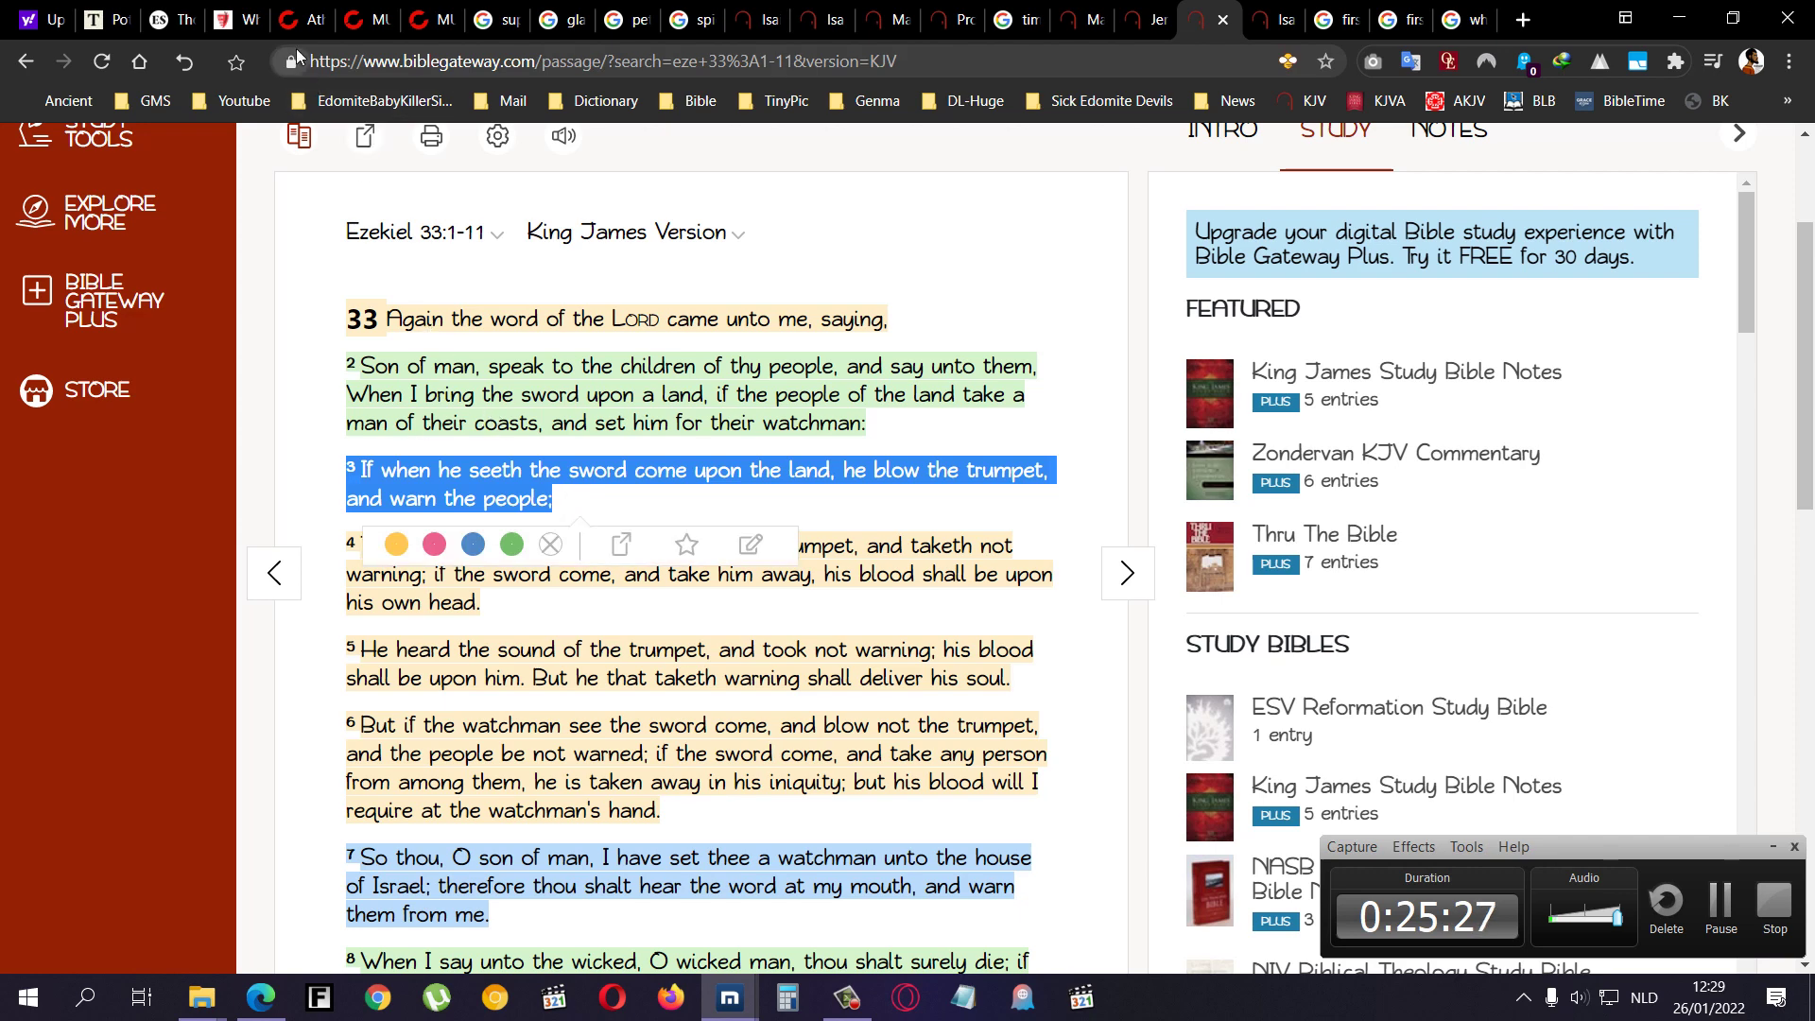
- Glance at BitChute, then select and deselect the opening of Isaiah 33:6
click(294, 20)
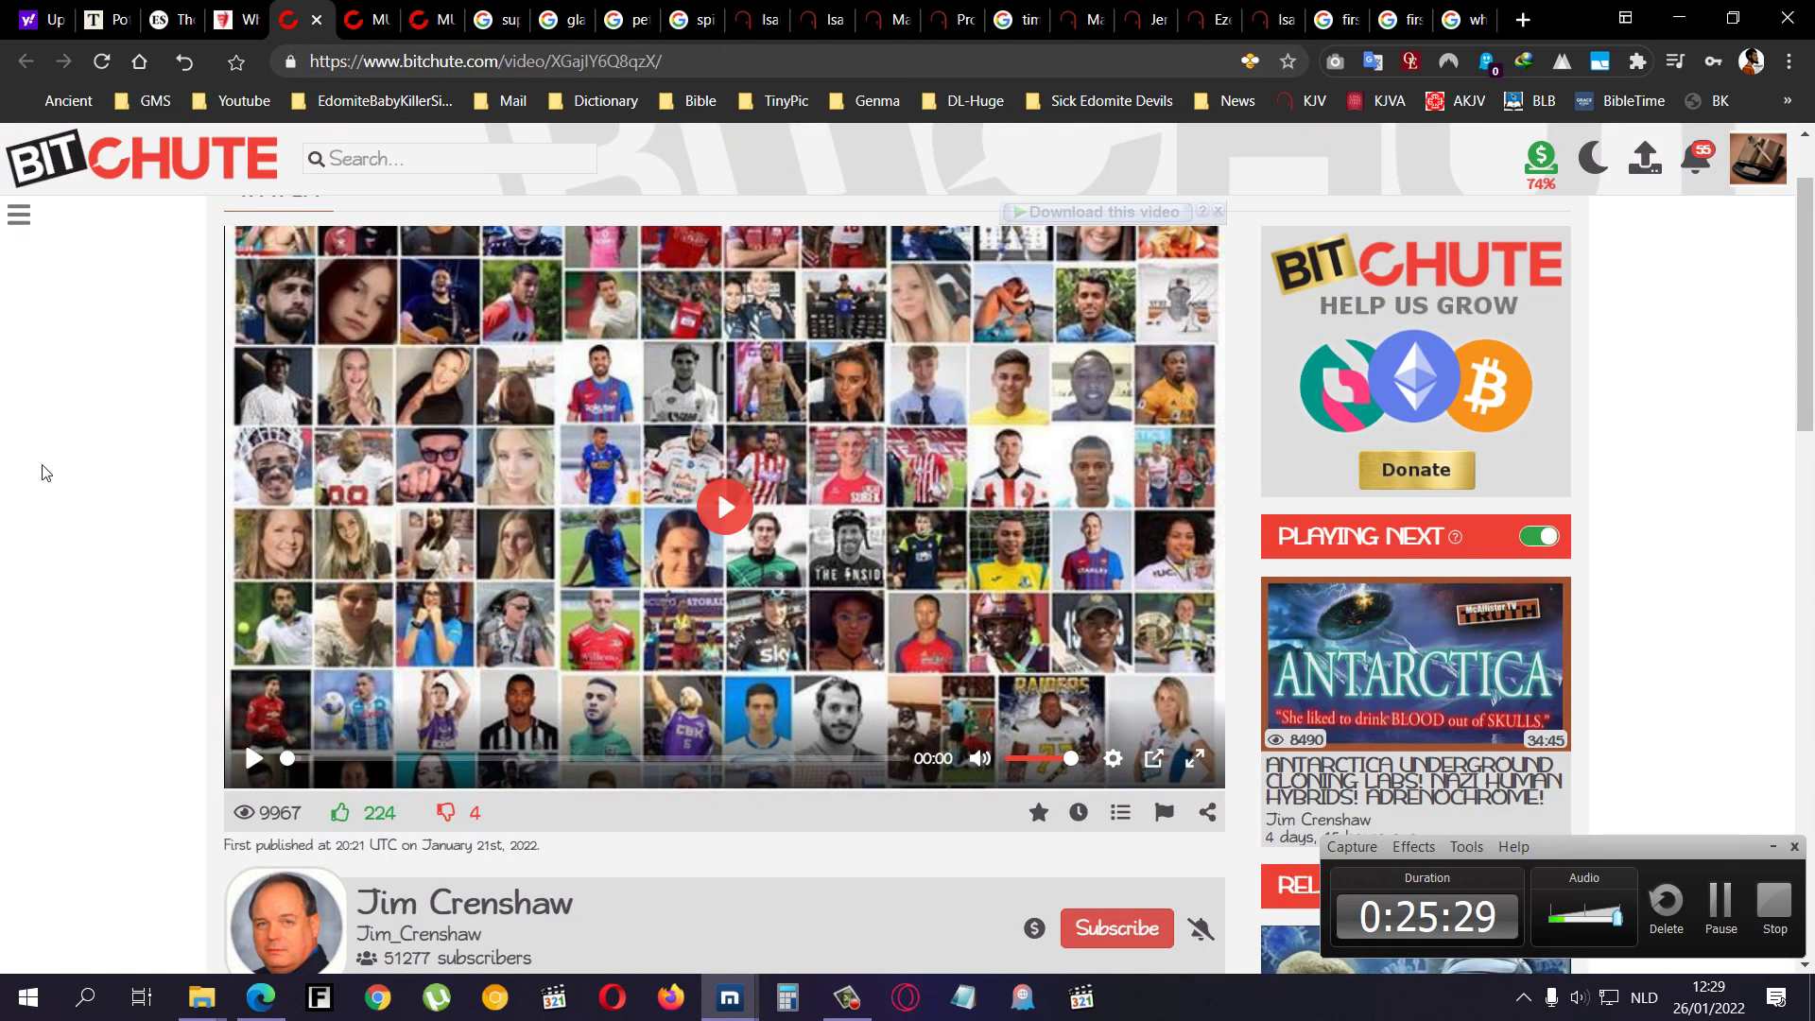
click(1250, 22)
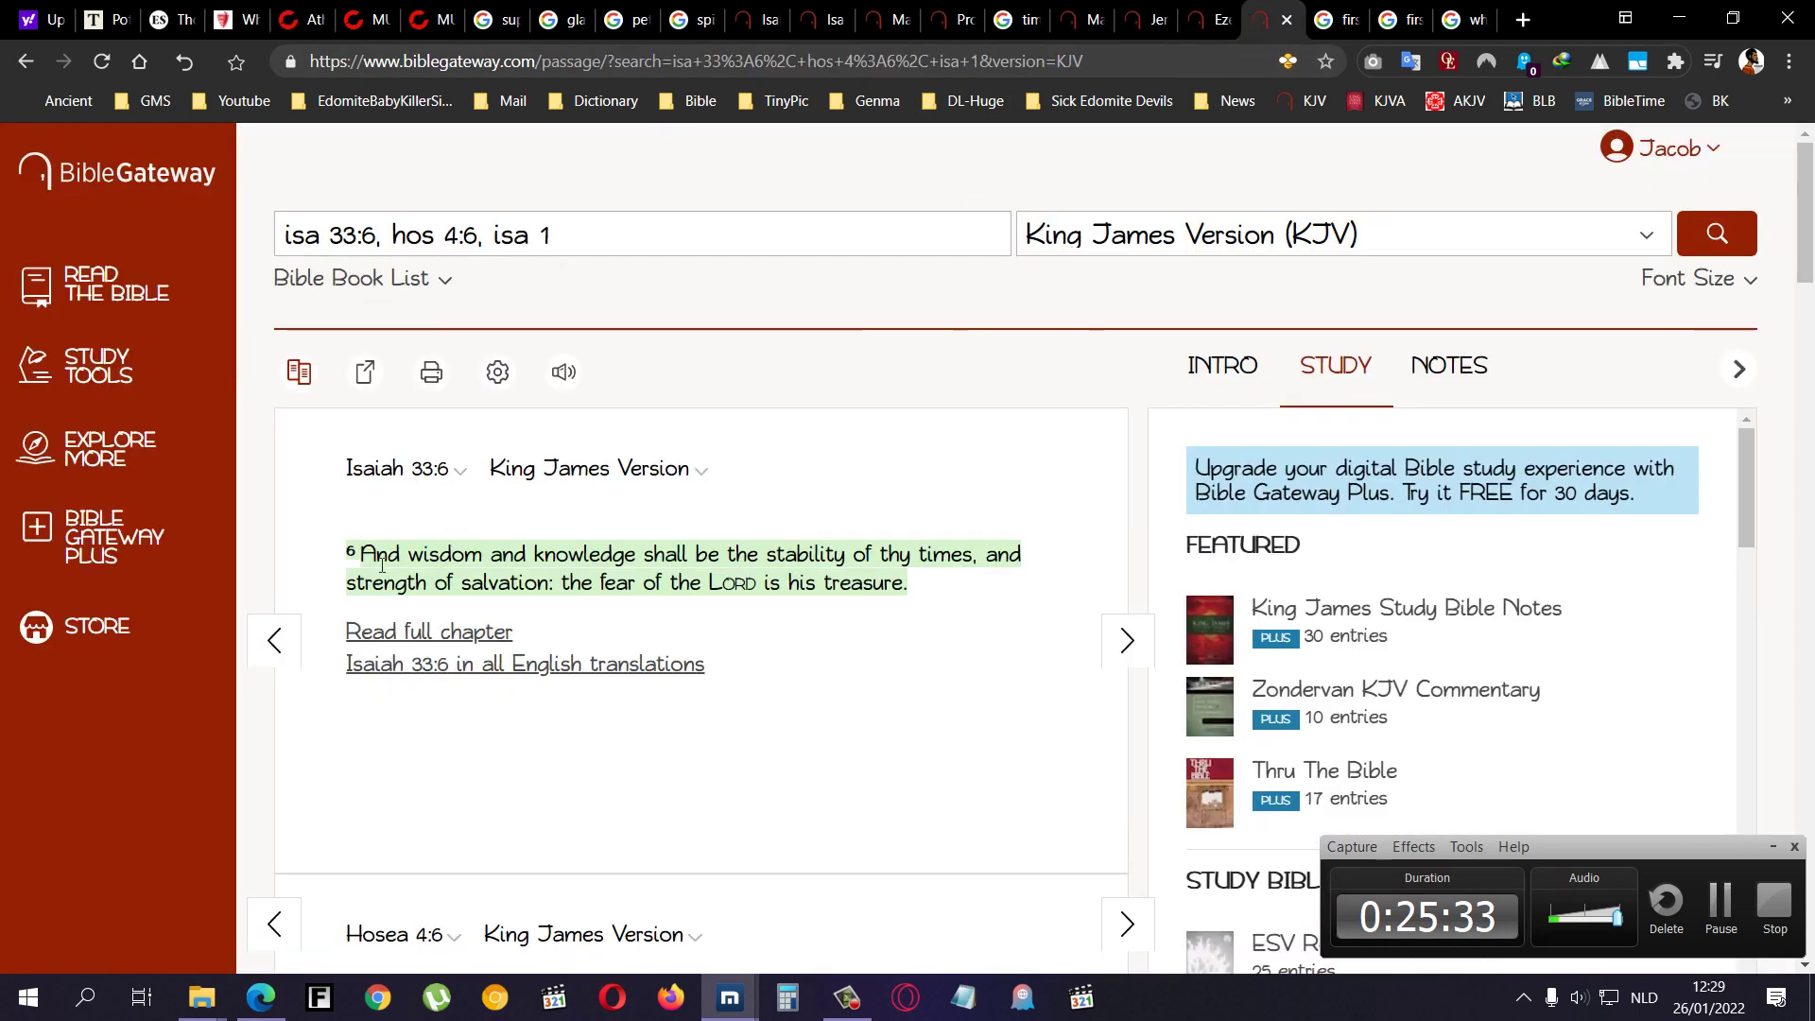
drag(360, 558, 985, 567)
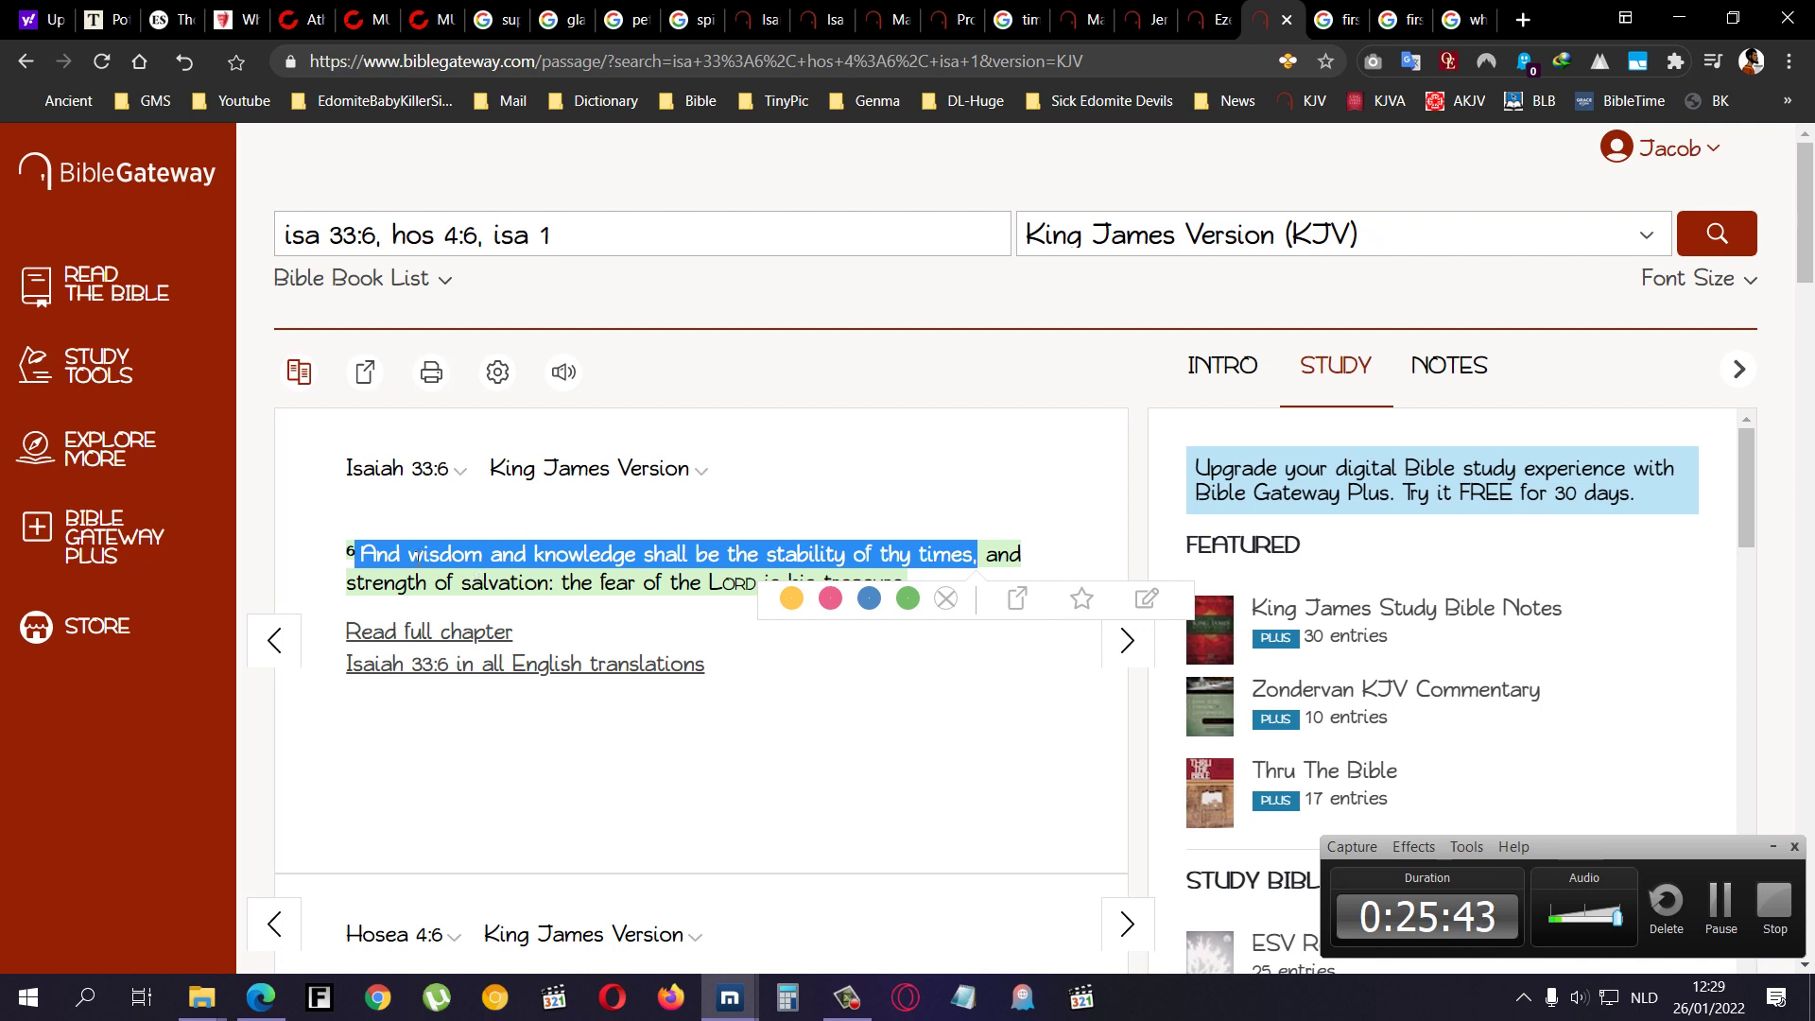
click(608, 598)
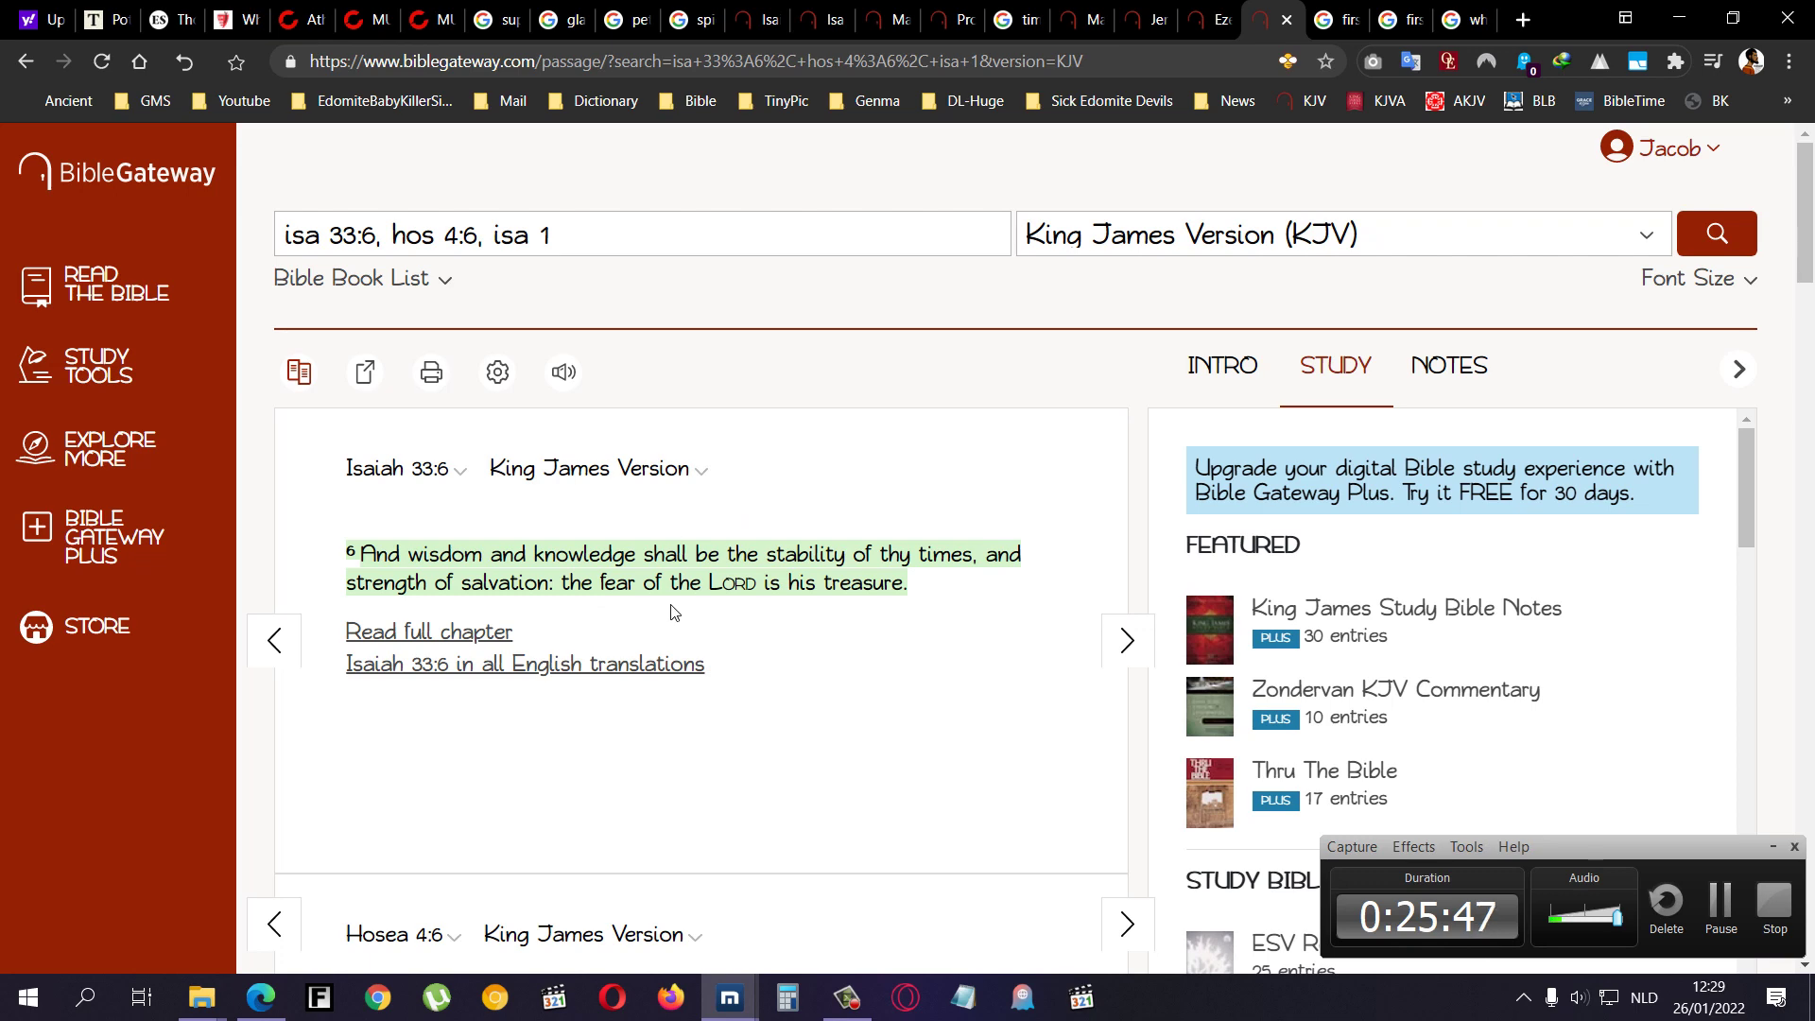
- Revisit the BitChute video, then return to the Isaiah 33:6, Hosea 4:6, Isaiah 1 passages
click(289, 25)
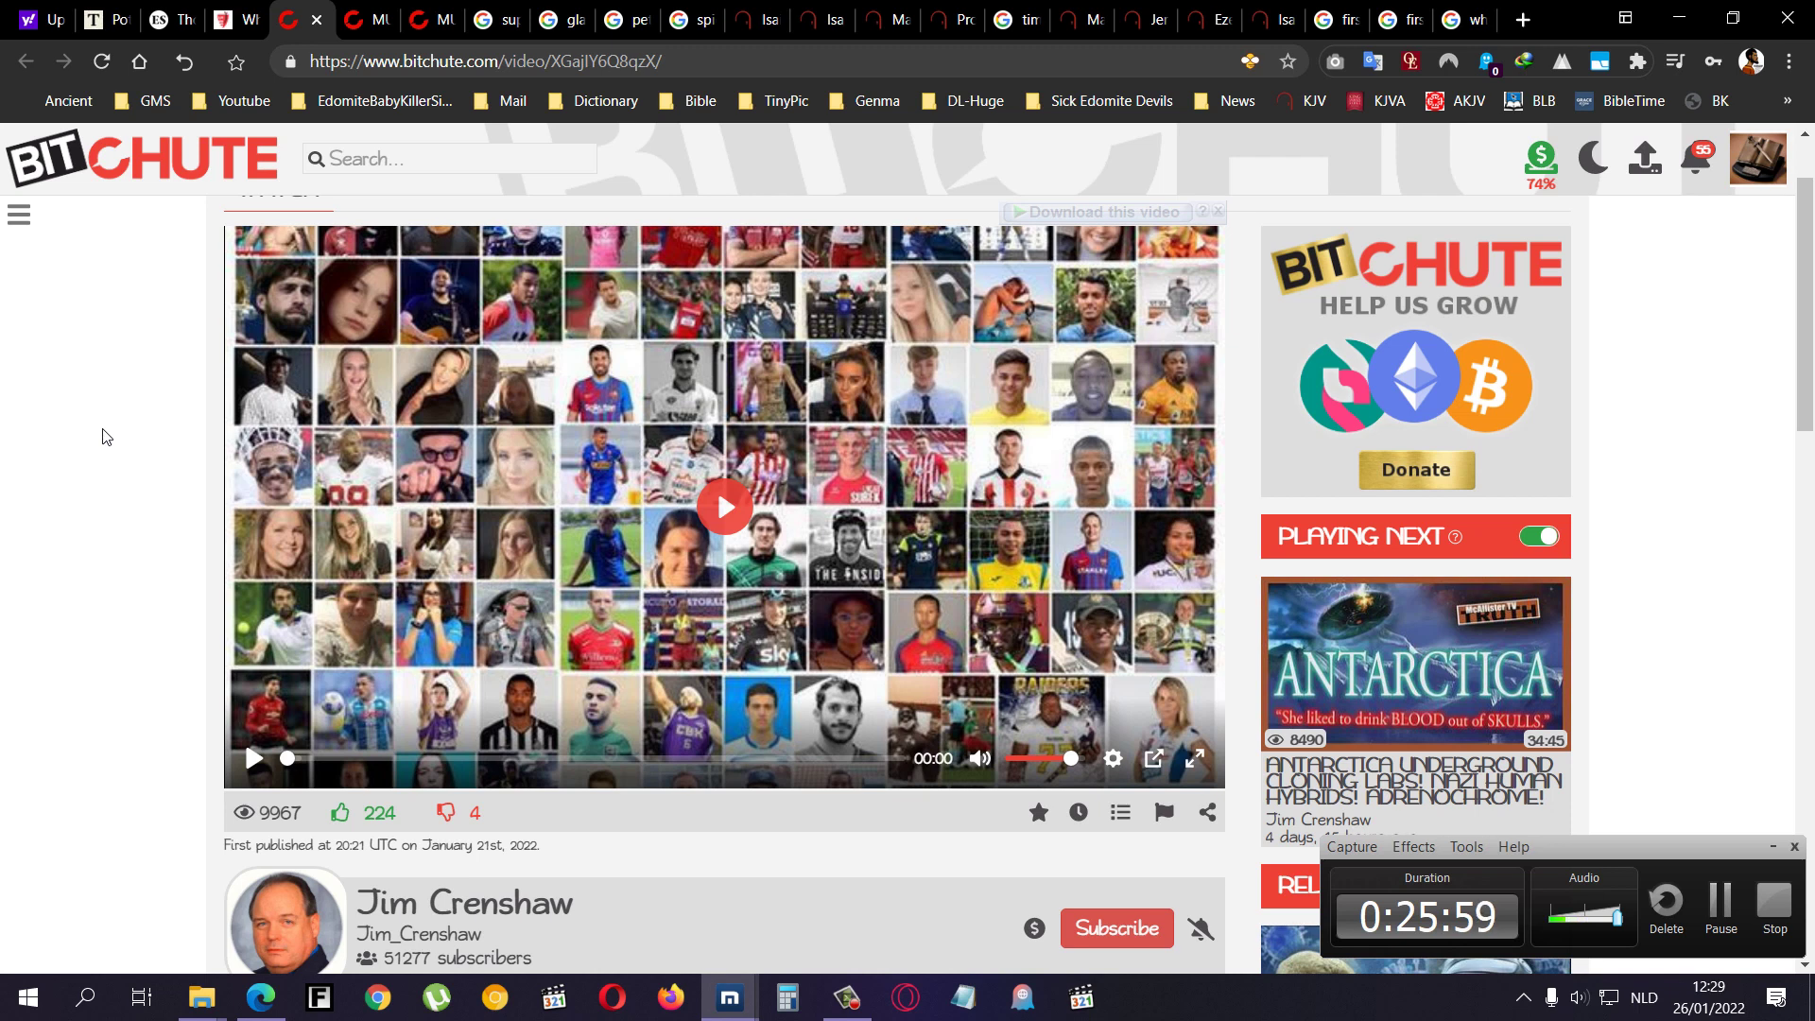
drag(130, 338, 81, 397)
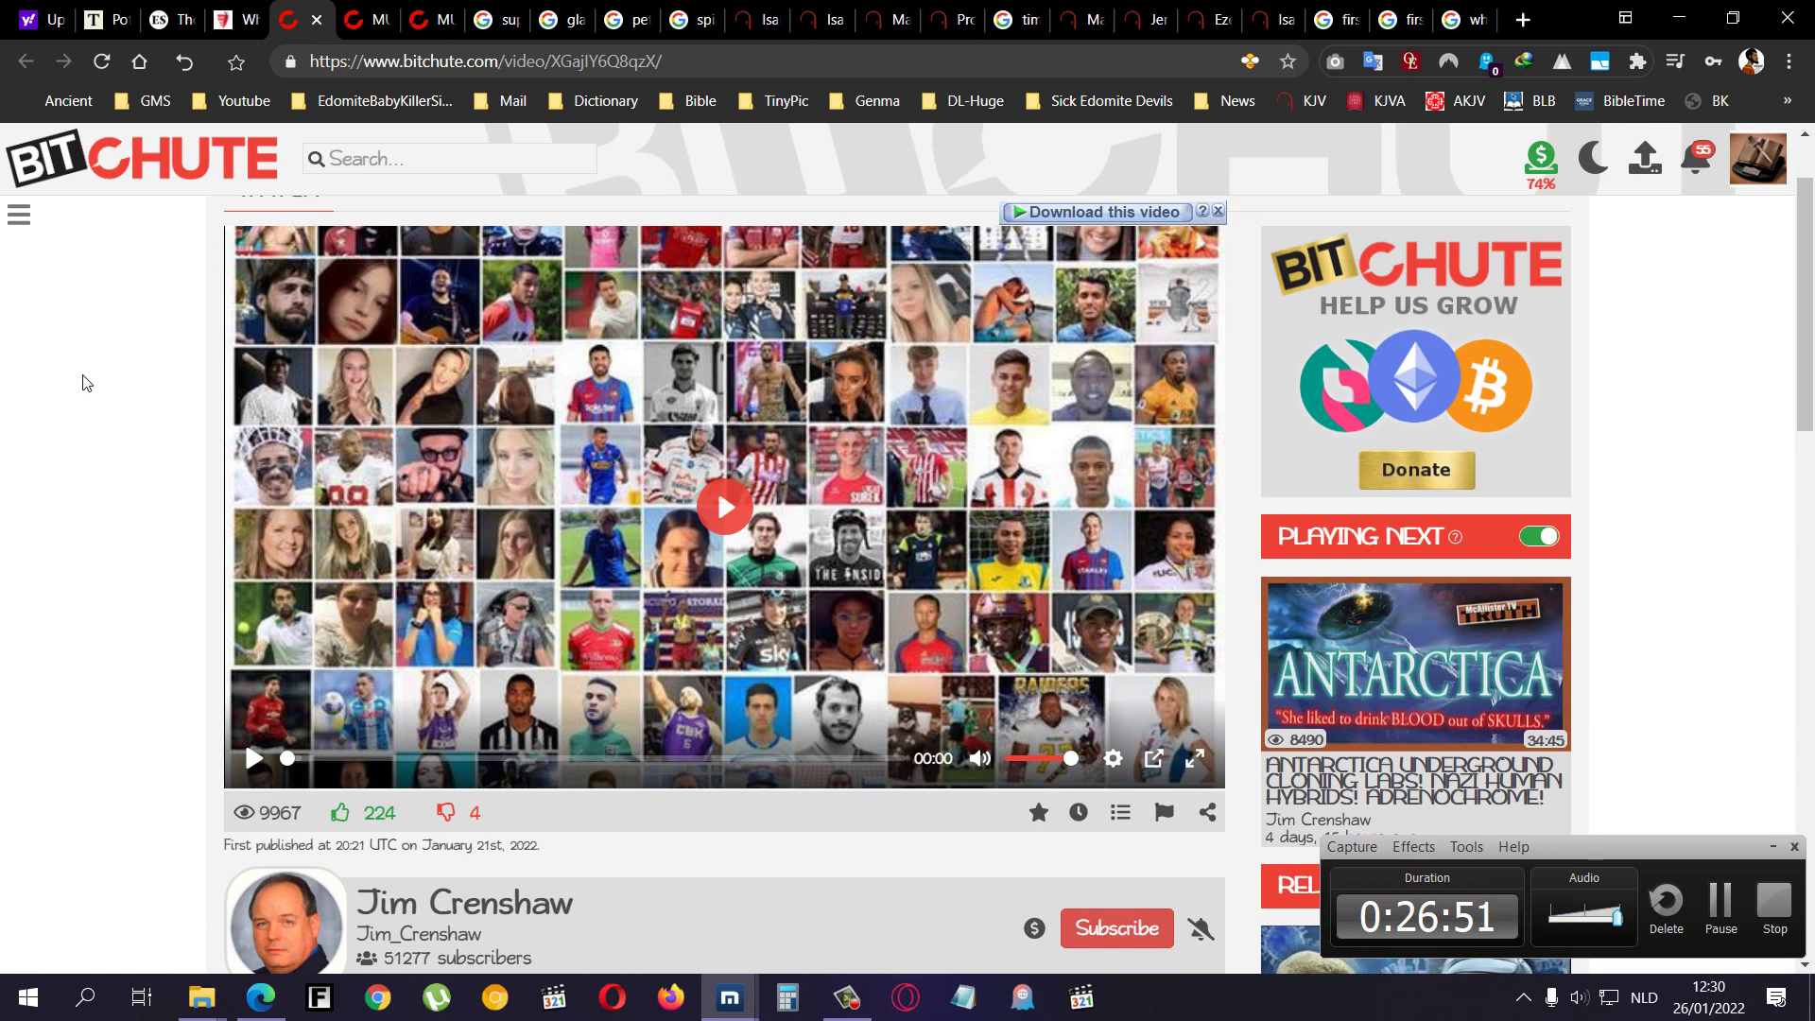
click(1269, 20)
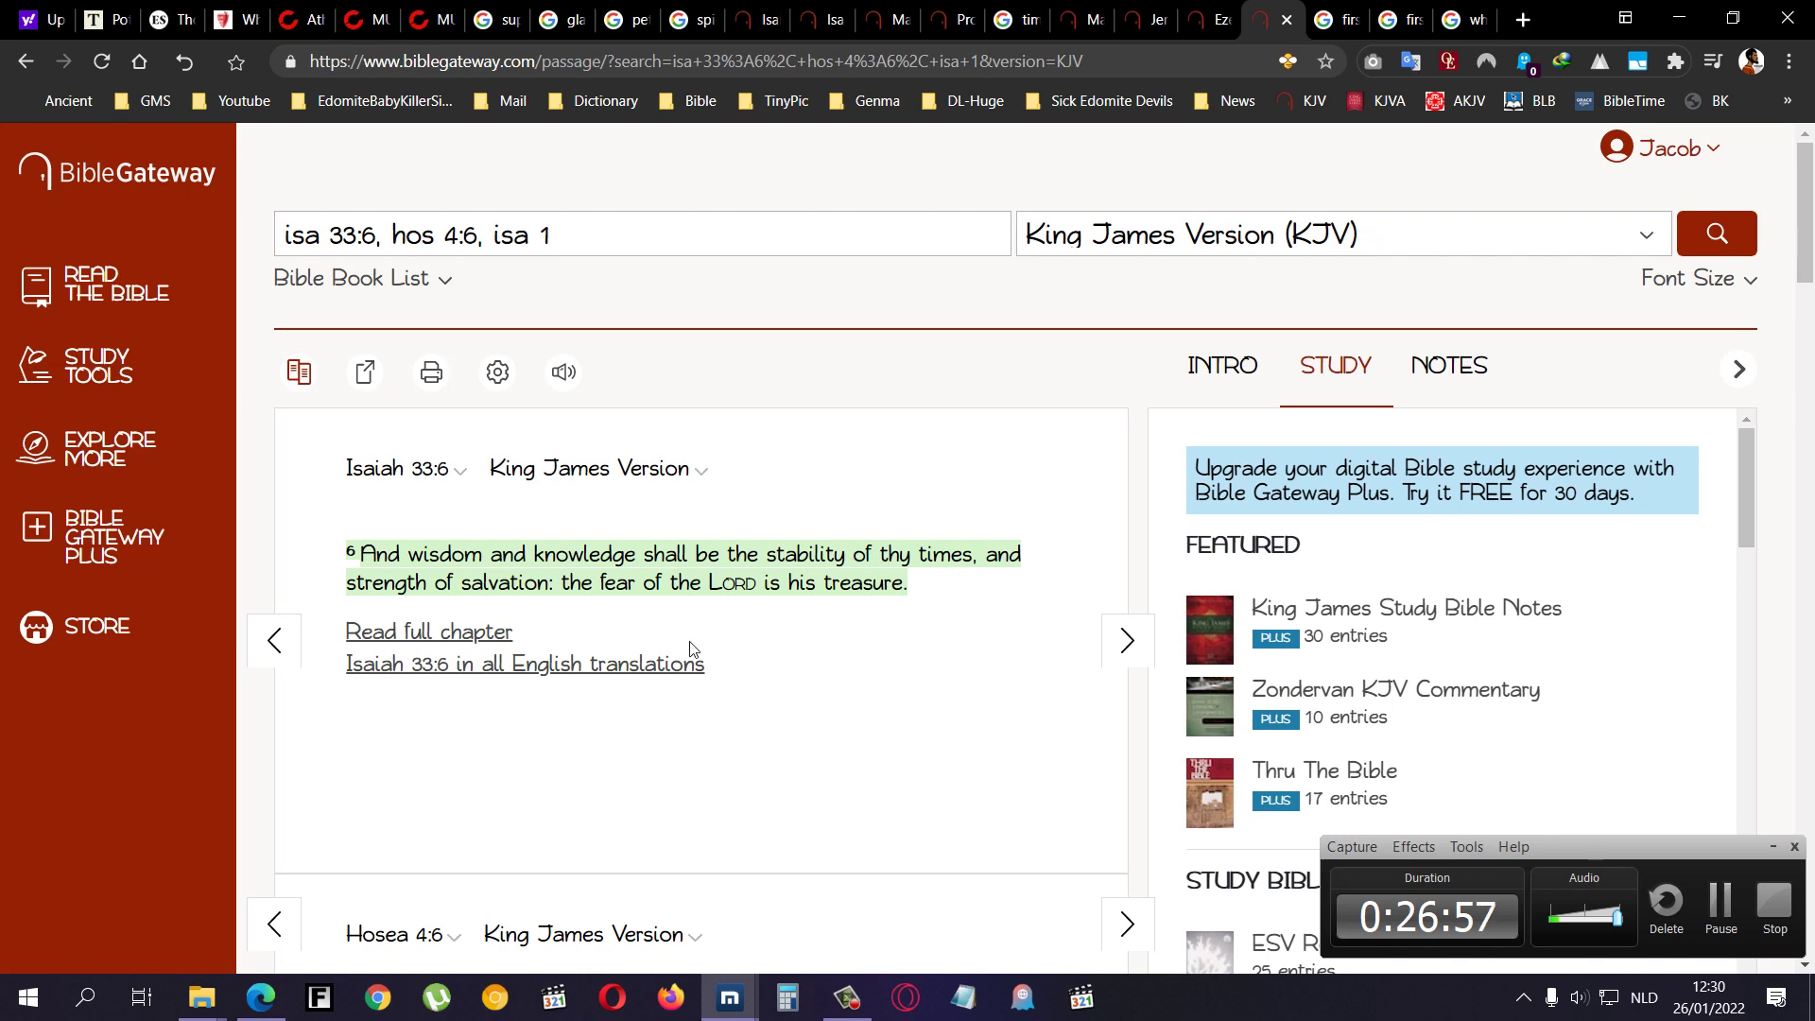
drag(563, 583, 910, 585)
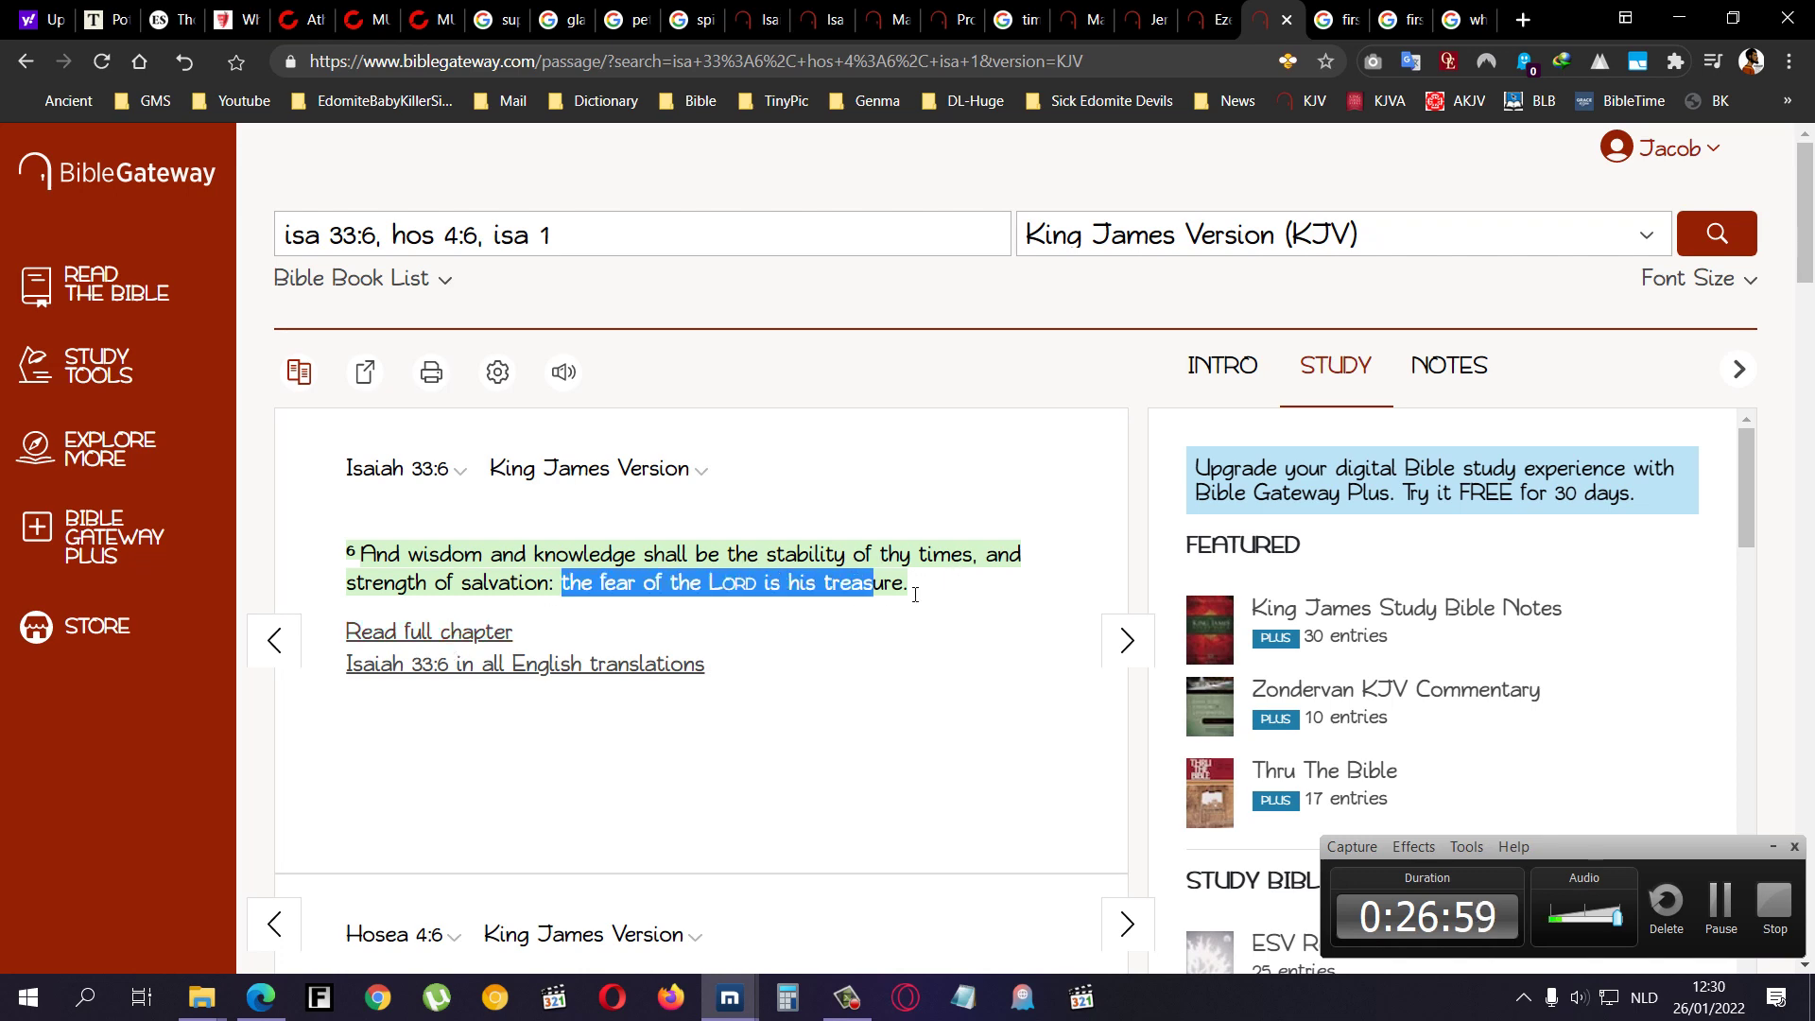
scroll(594, 617, down, 3)
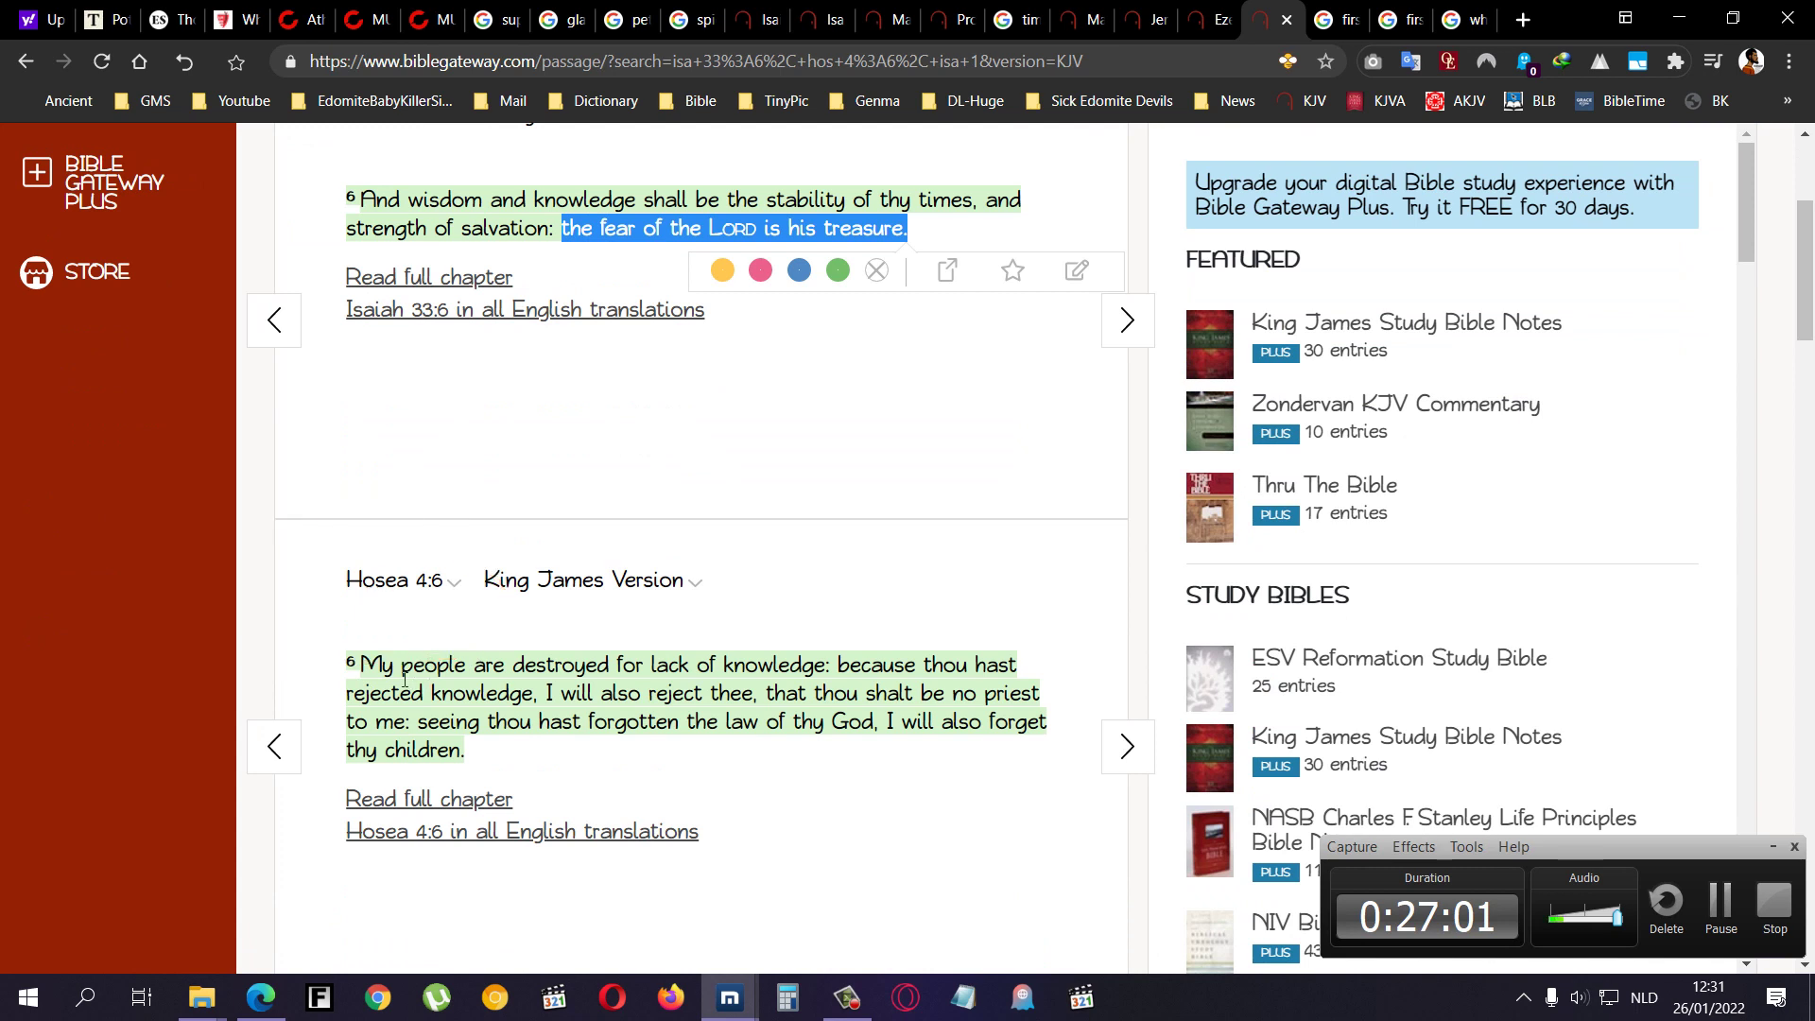
- Highlight Hosea 4:6's 'destroyed for lack of knowledge' and other verse lines, then return to Isaiah 56:8-12
drag(360, 663, 823, 662)
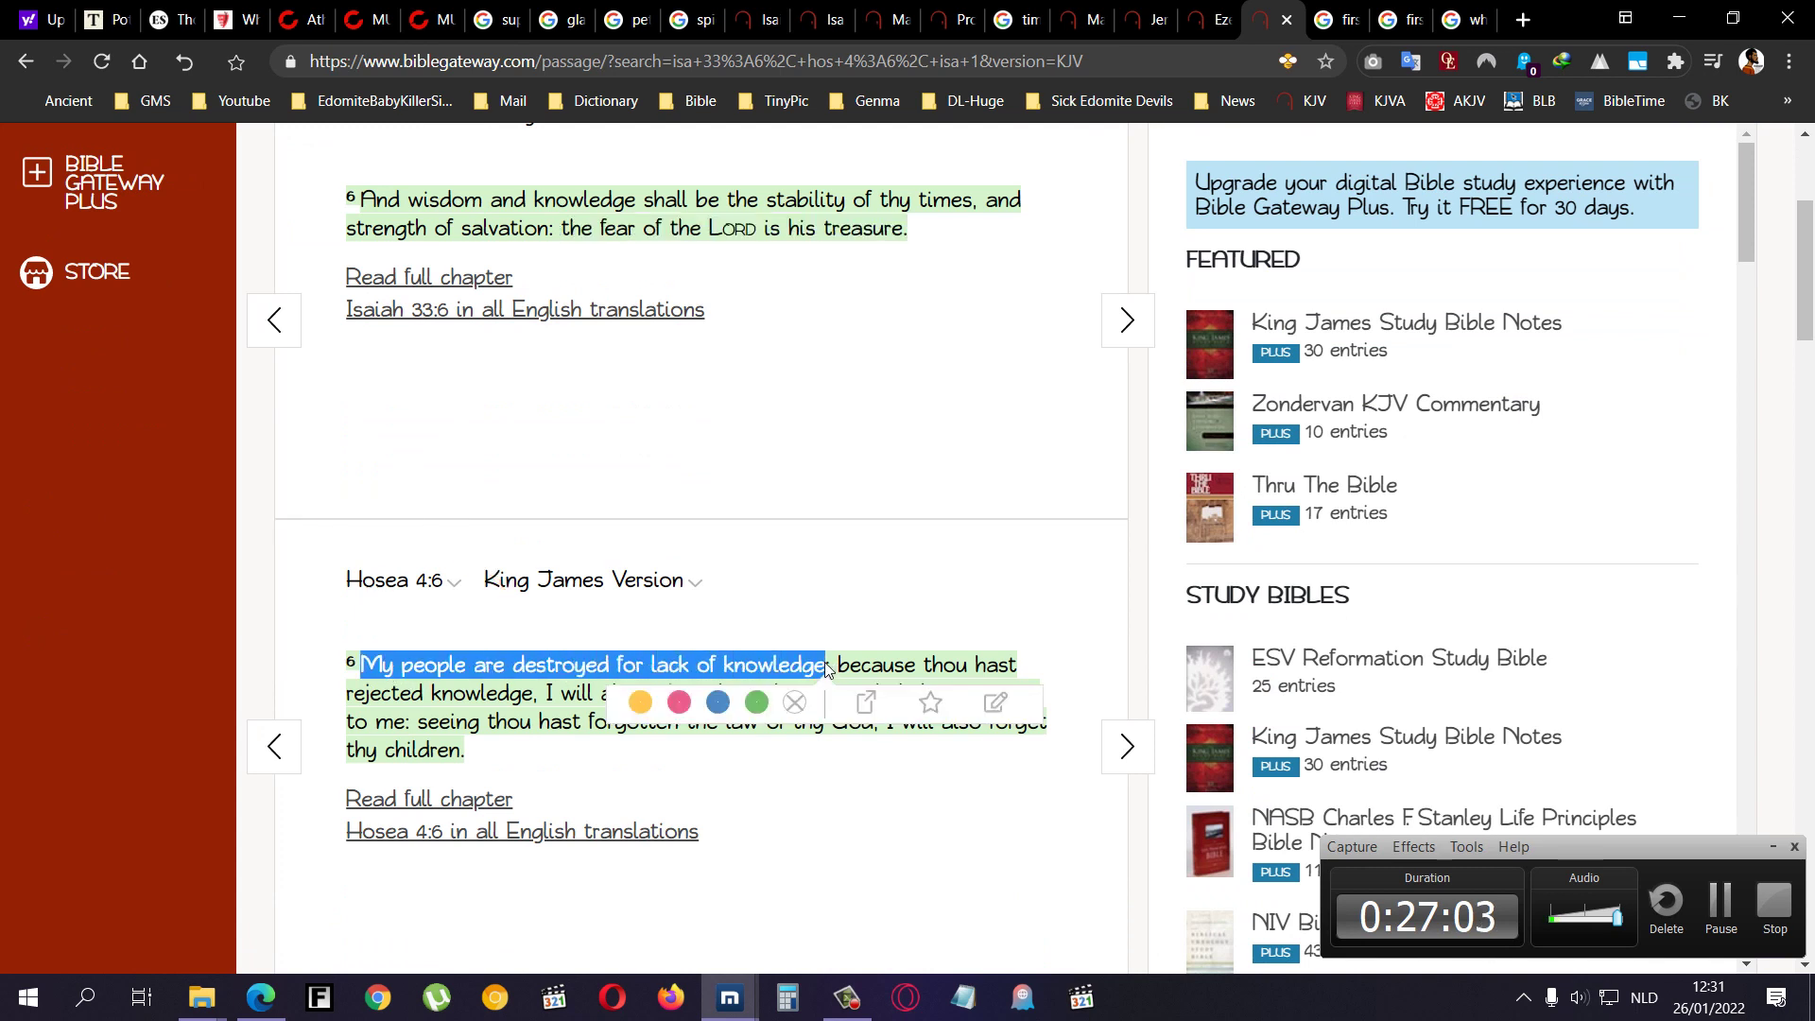
drag(623, 164, 953, 223)
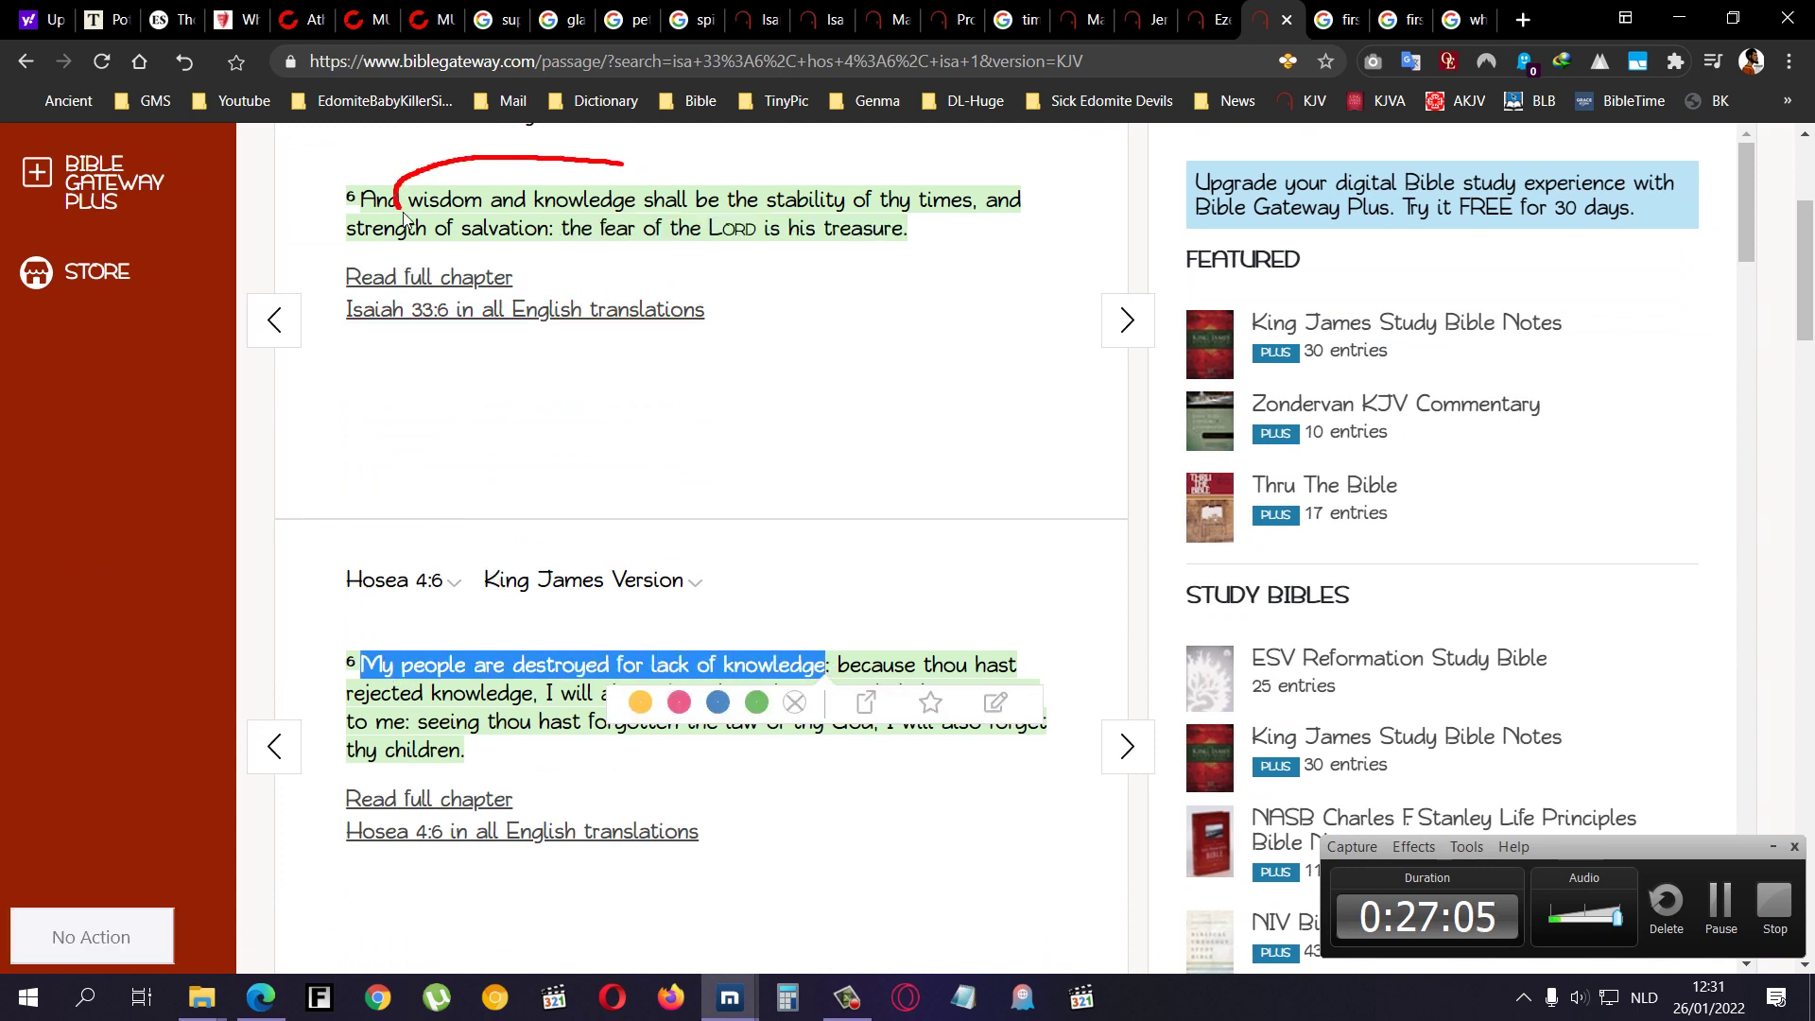
drag(716, 244, 669, 227)
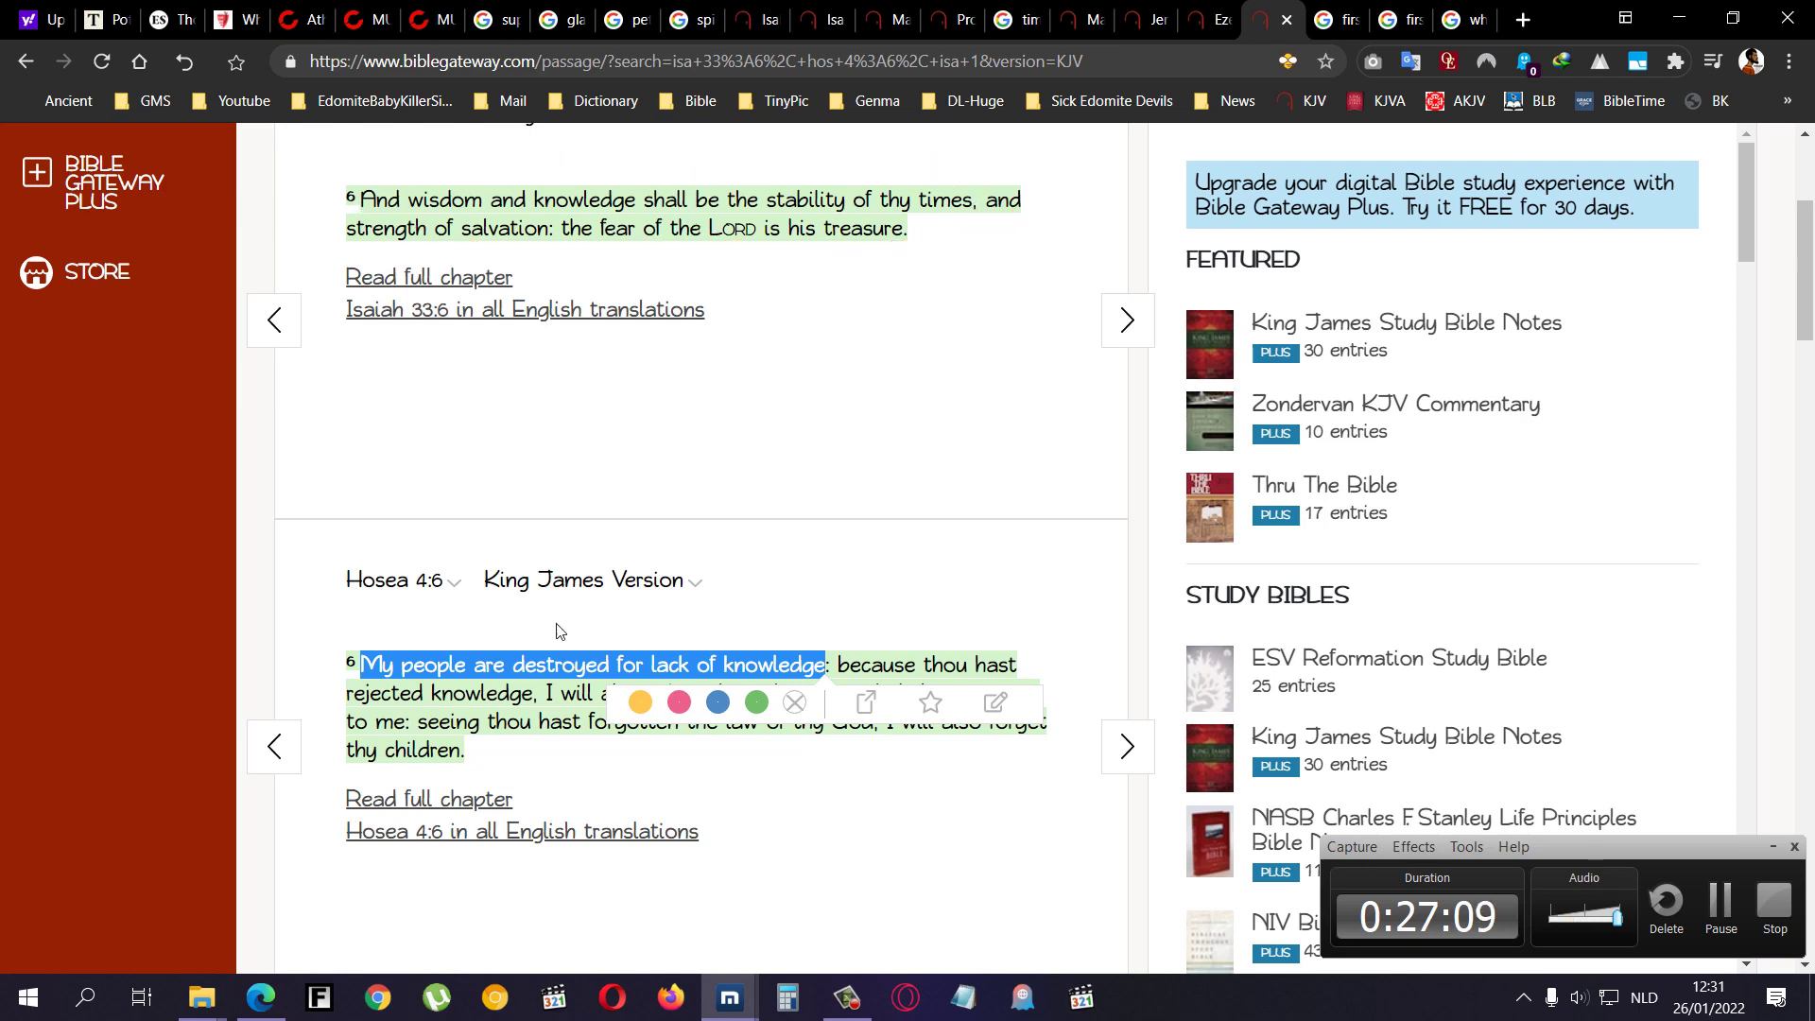
click(750, 27)
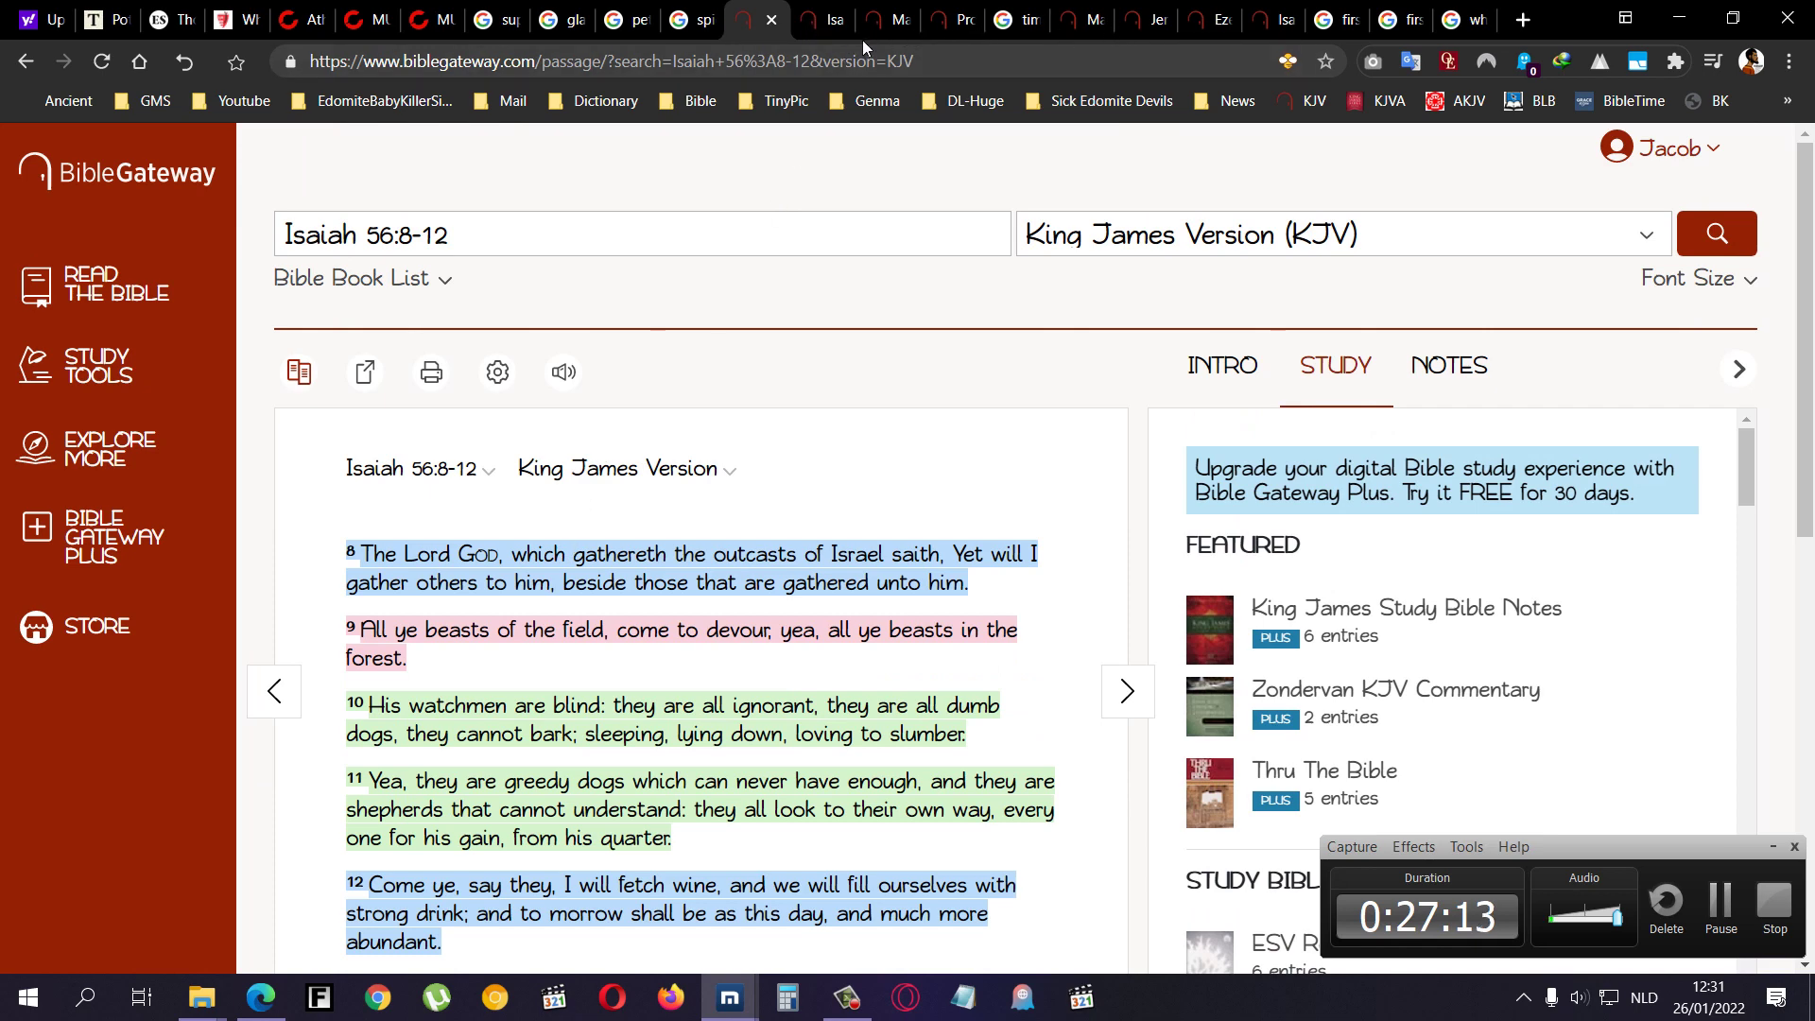
- Switch to the Ezekiel 33:1-11 passage and select most of verse 3
click(1203, 28)
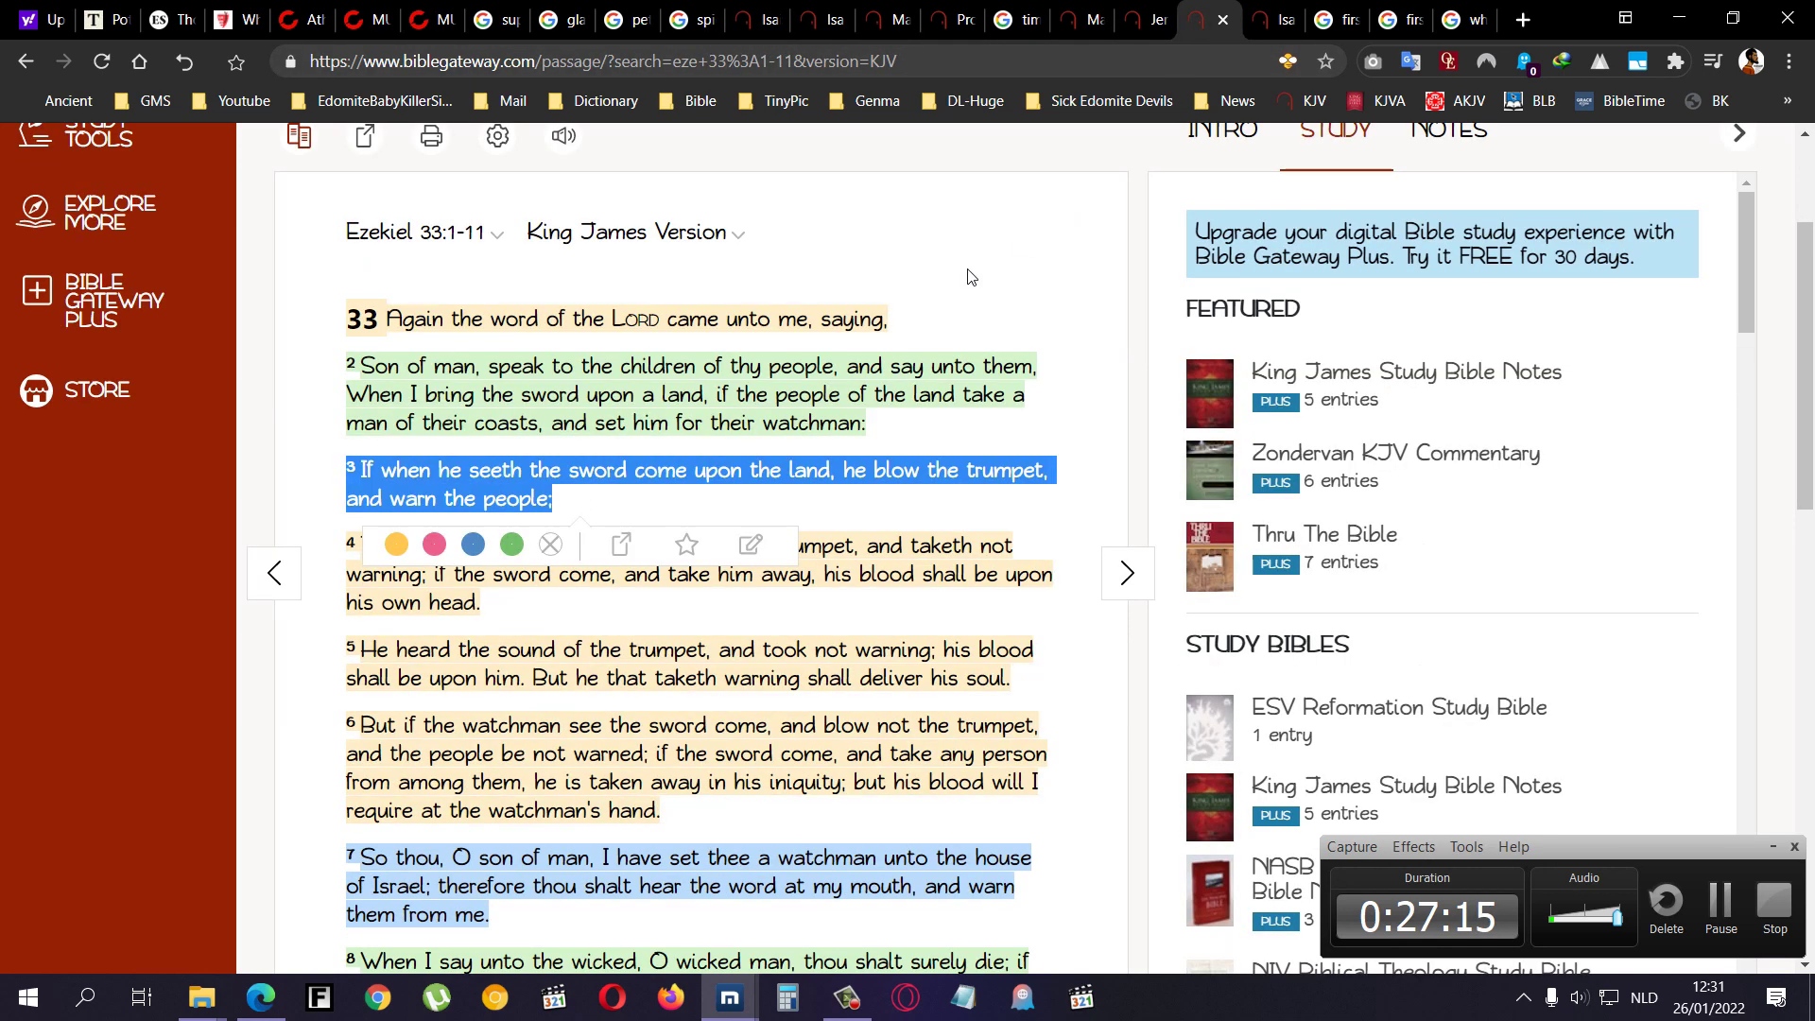
click(529, 645)
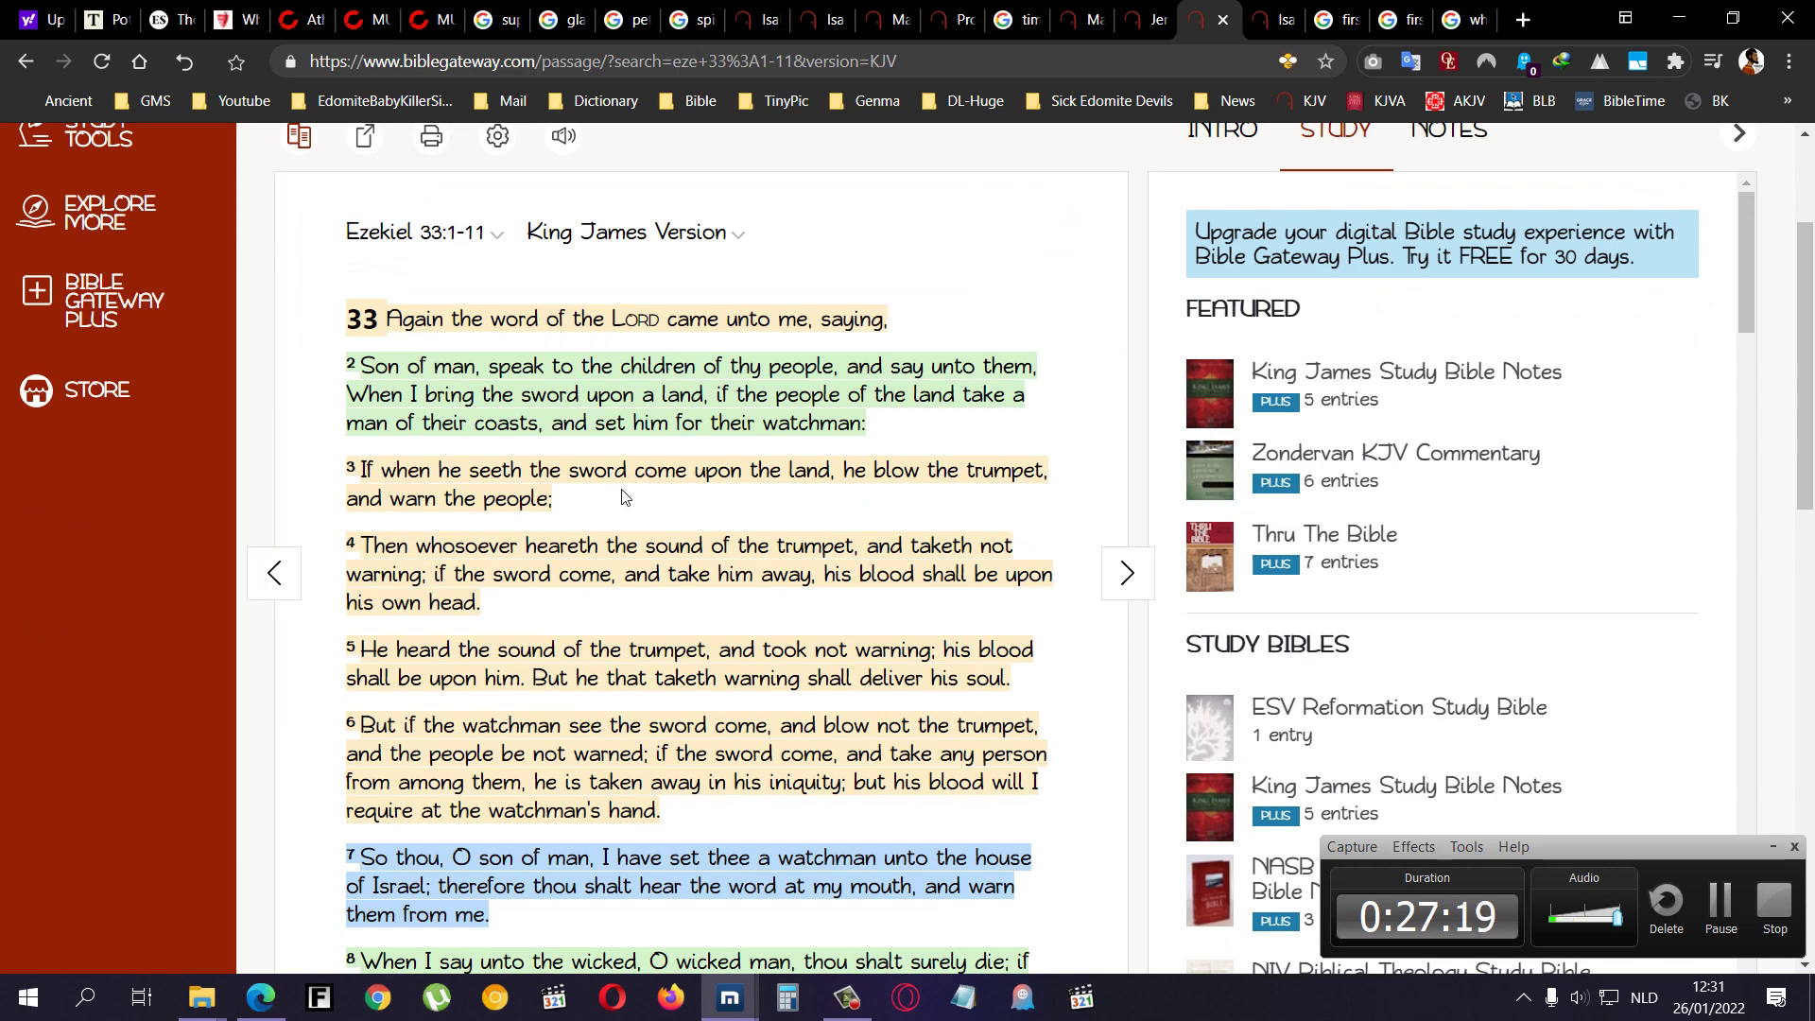
mouse_move(465, 474)
mouse_down()
mouse_move(841, 478)
mouse_move(604, 512)
mouse_up()
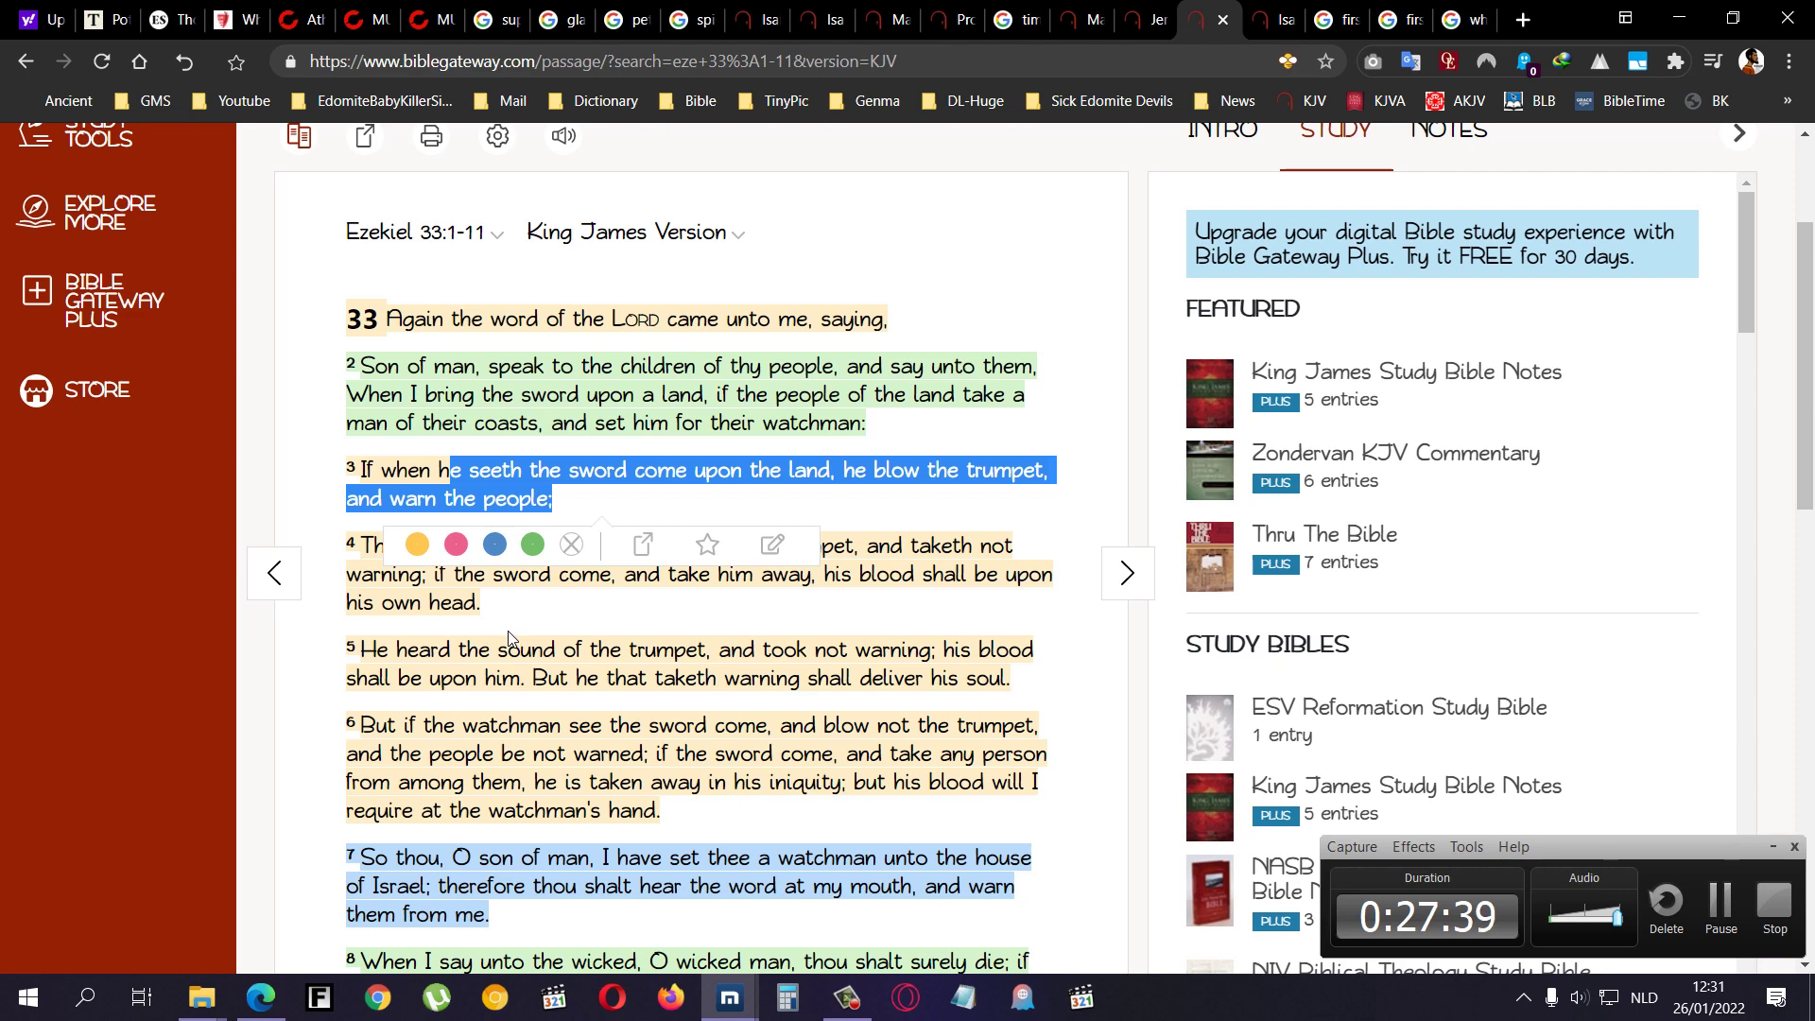
click(429, 593)
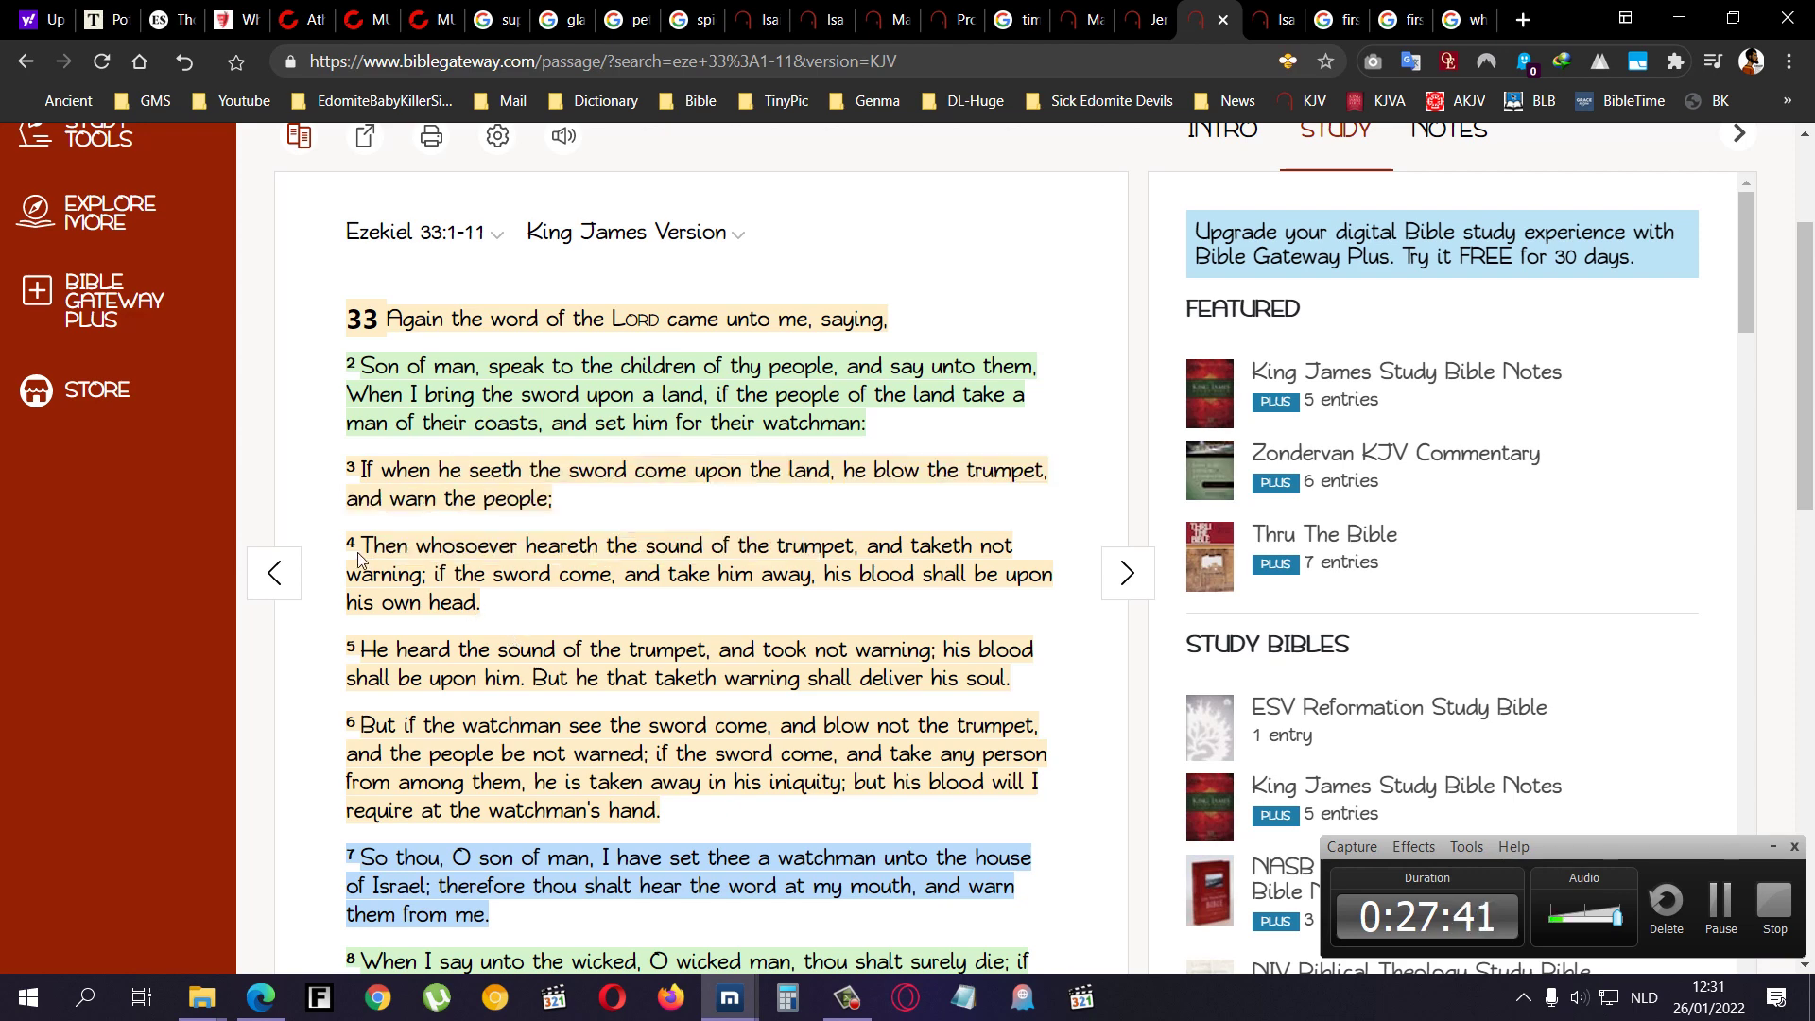
- Select all of Ezekiel 33 verse 4, then go to the Google homepage
drag(357, 546, 515, 604)
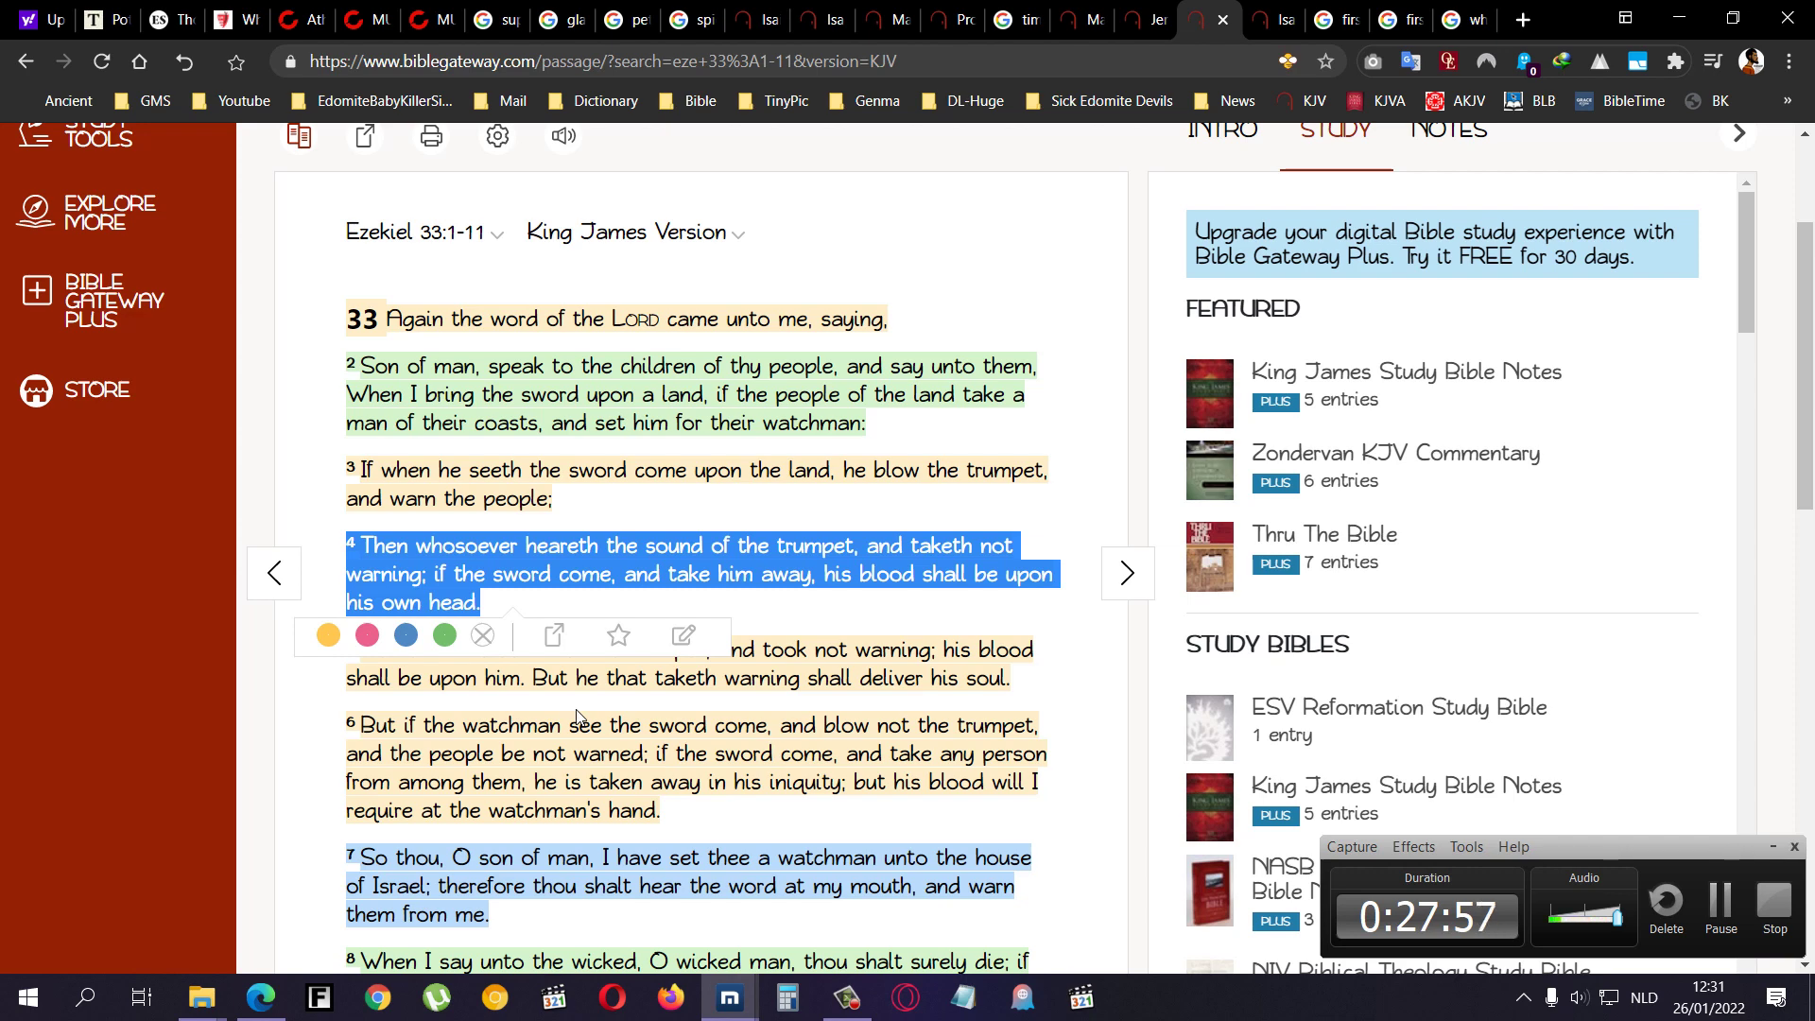
drag(862, 413, 843, 424)
click(158, 61)
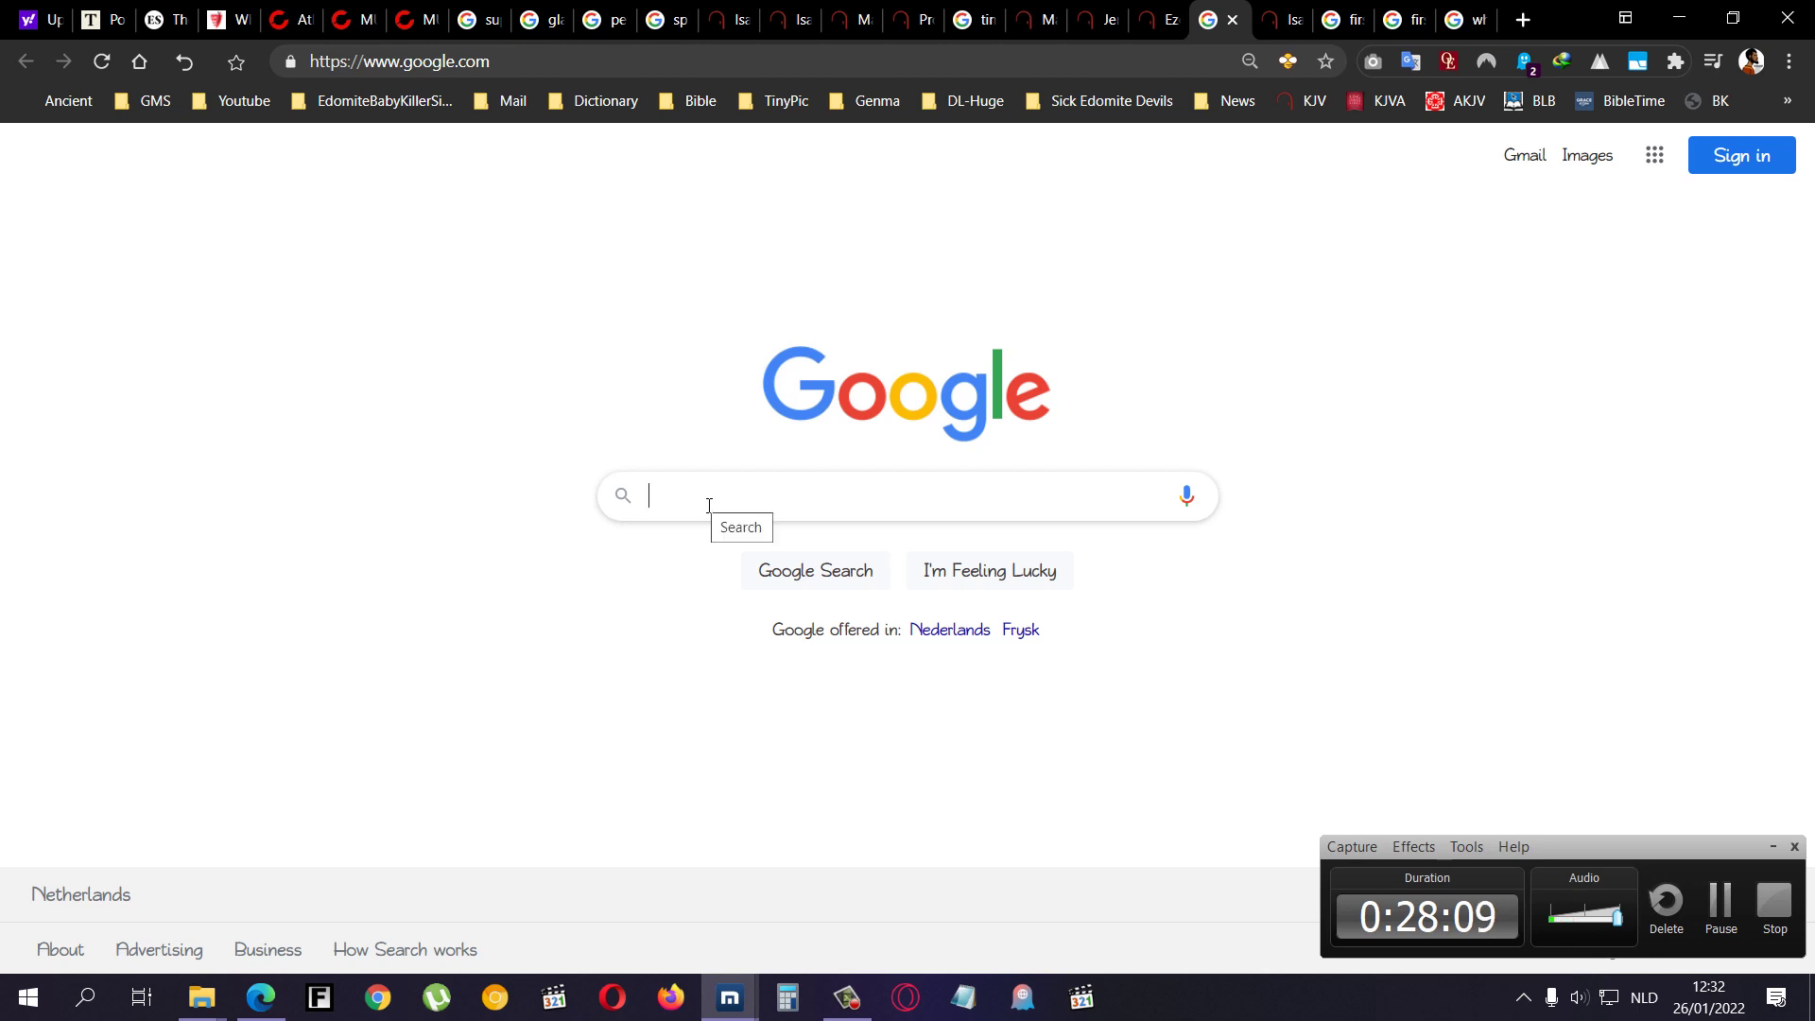
text(watch)
- Search Google for 'dr manhattan blow people up gif', correcting a typo first
key(BackSpace)
key(BackSpace)
key(BackSpace)
key(BackSpace)
text(d)
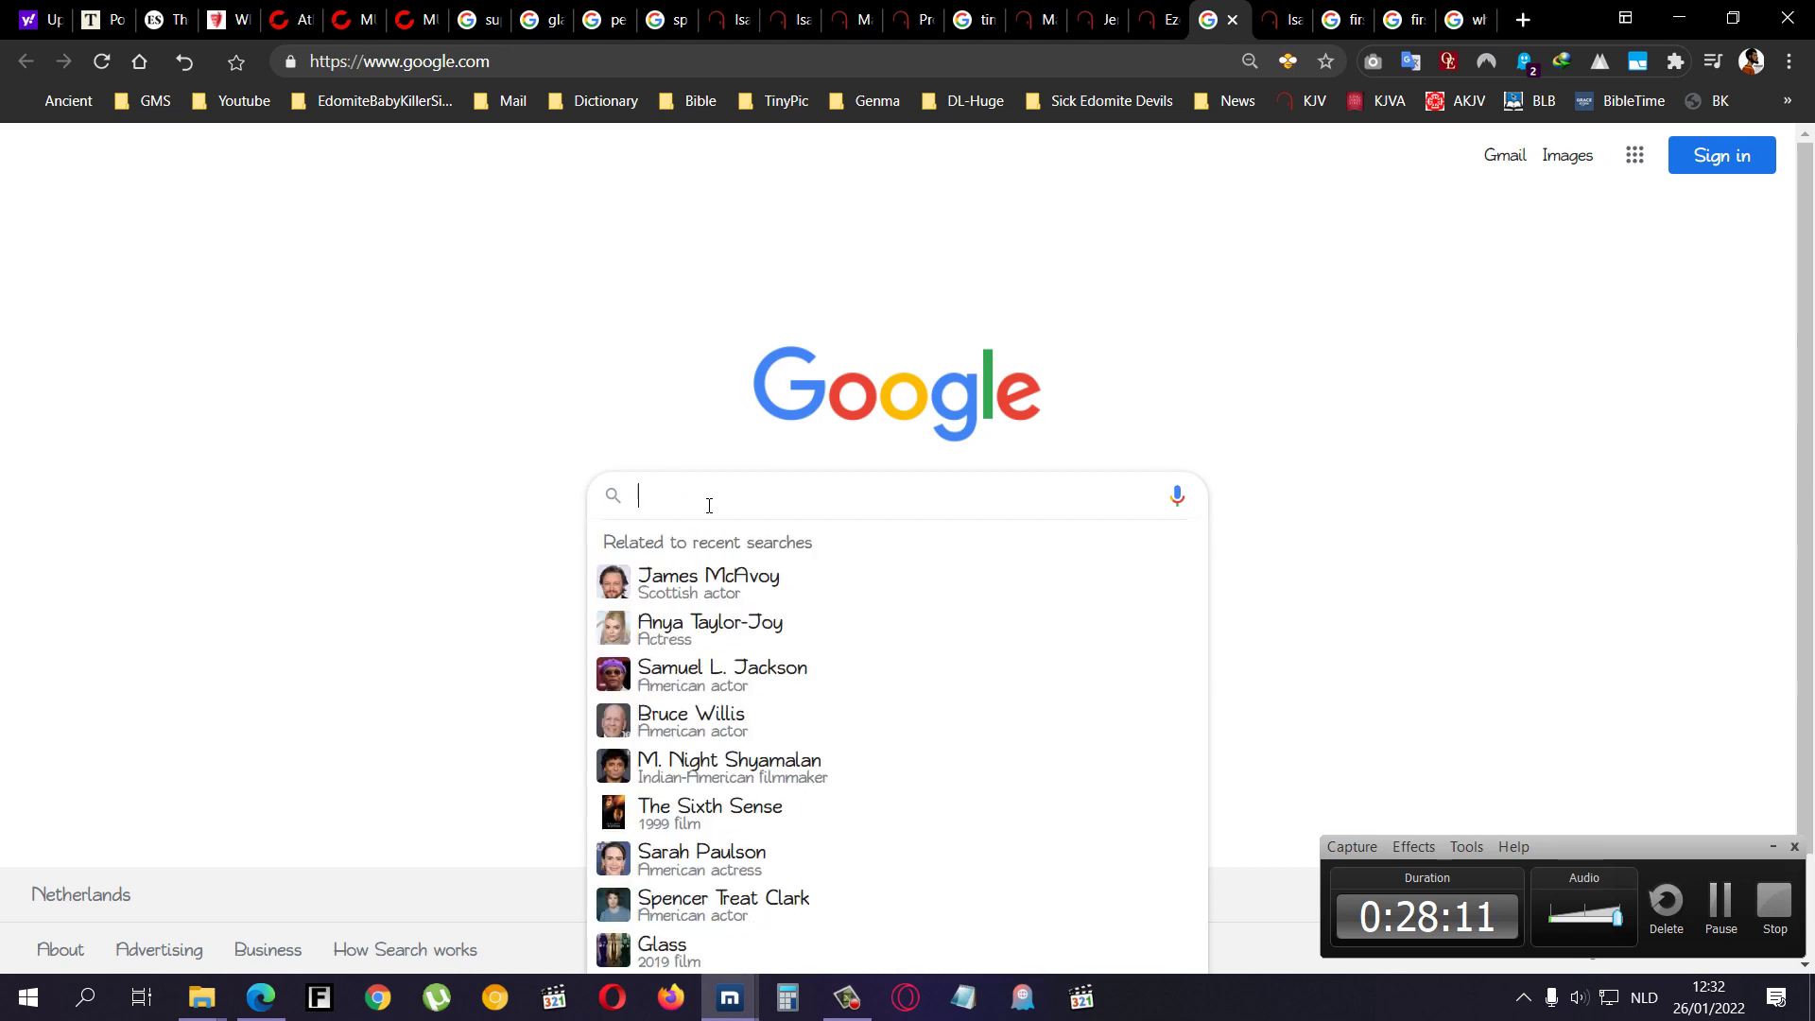
text(r manhattan)
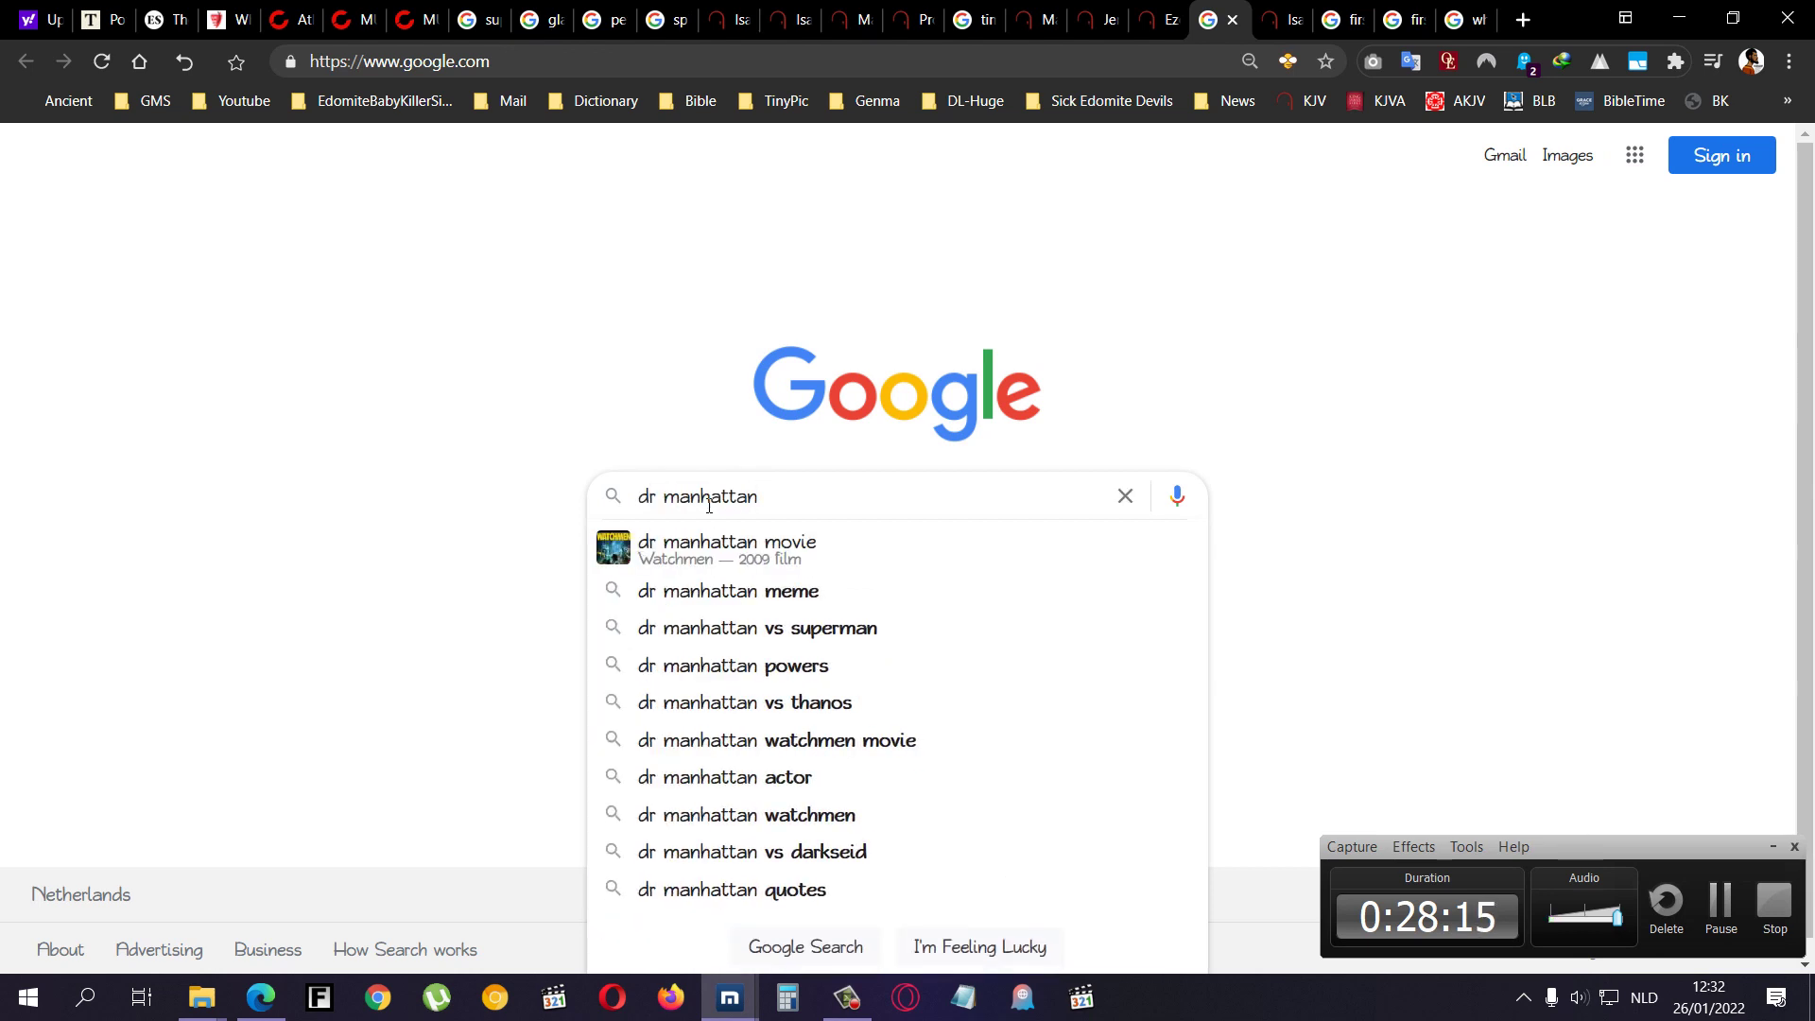
text( bl)
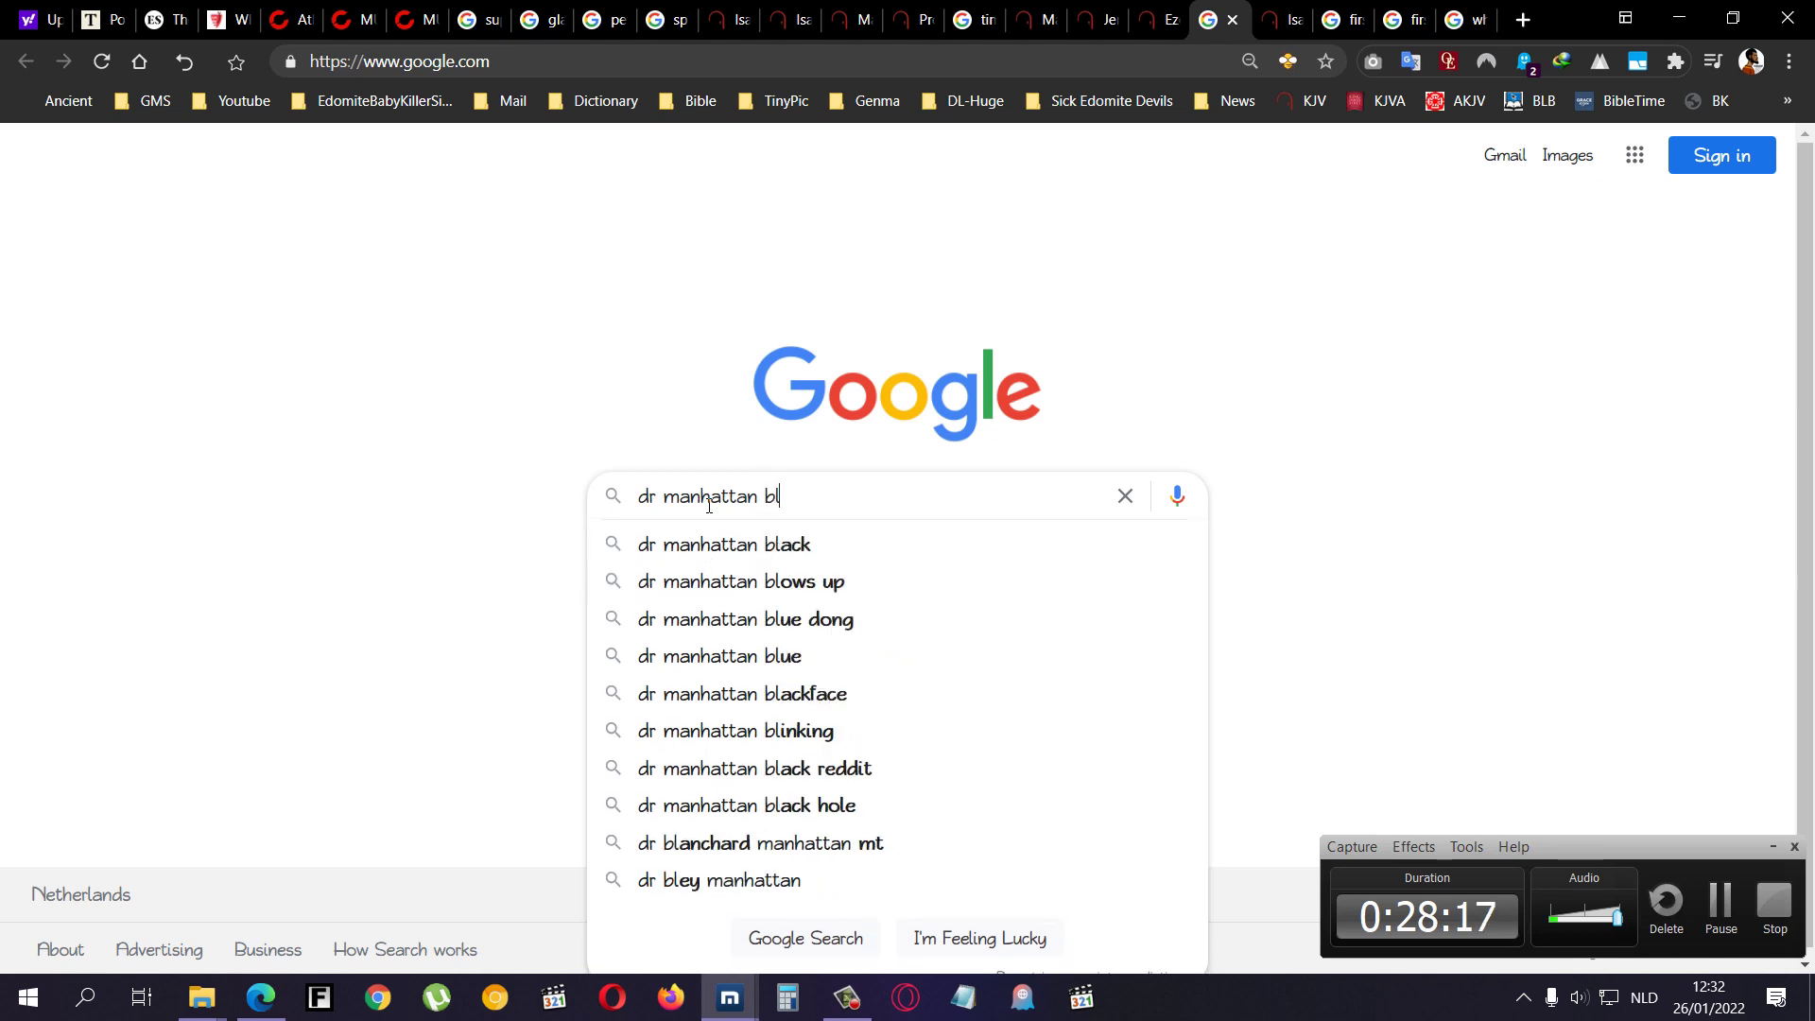
text(ow p)
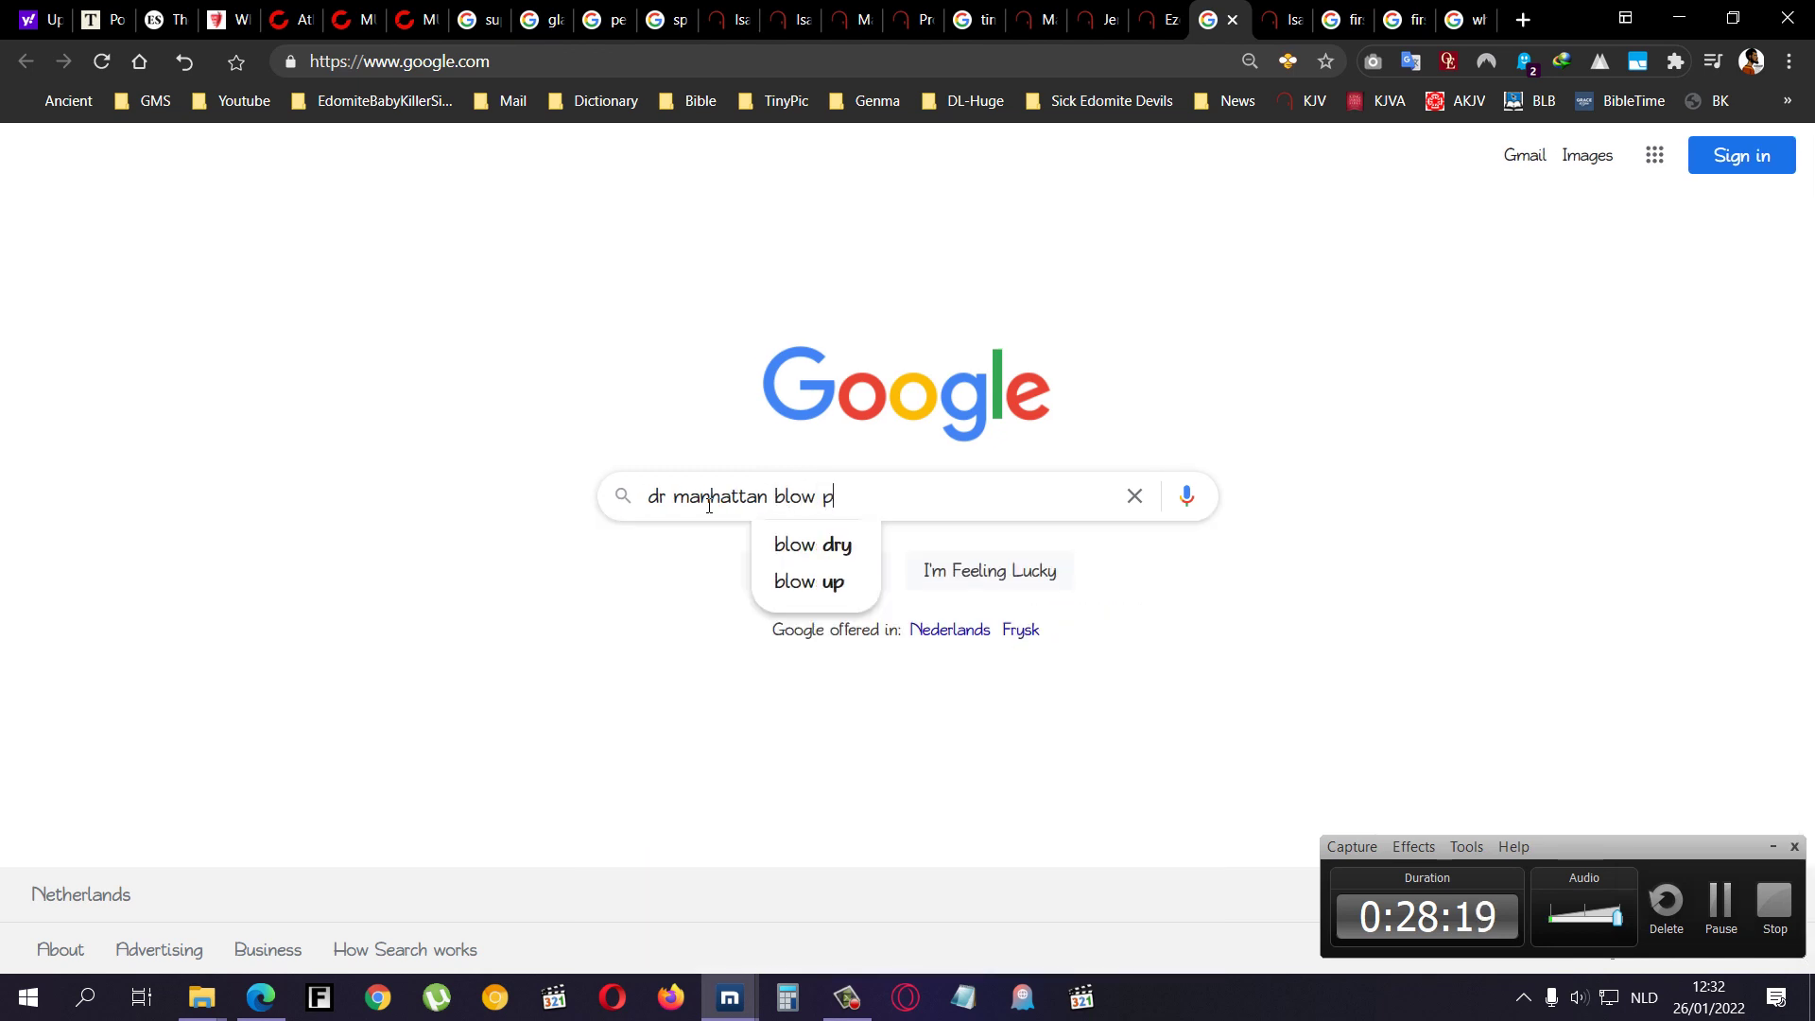
text(eople up gif)
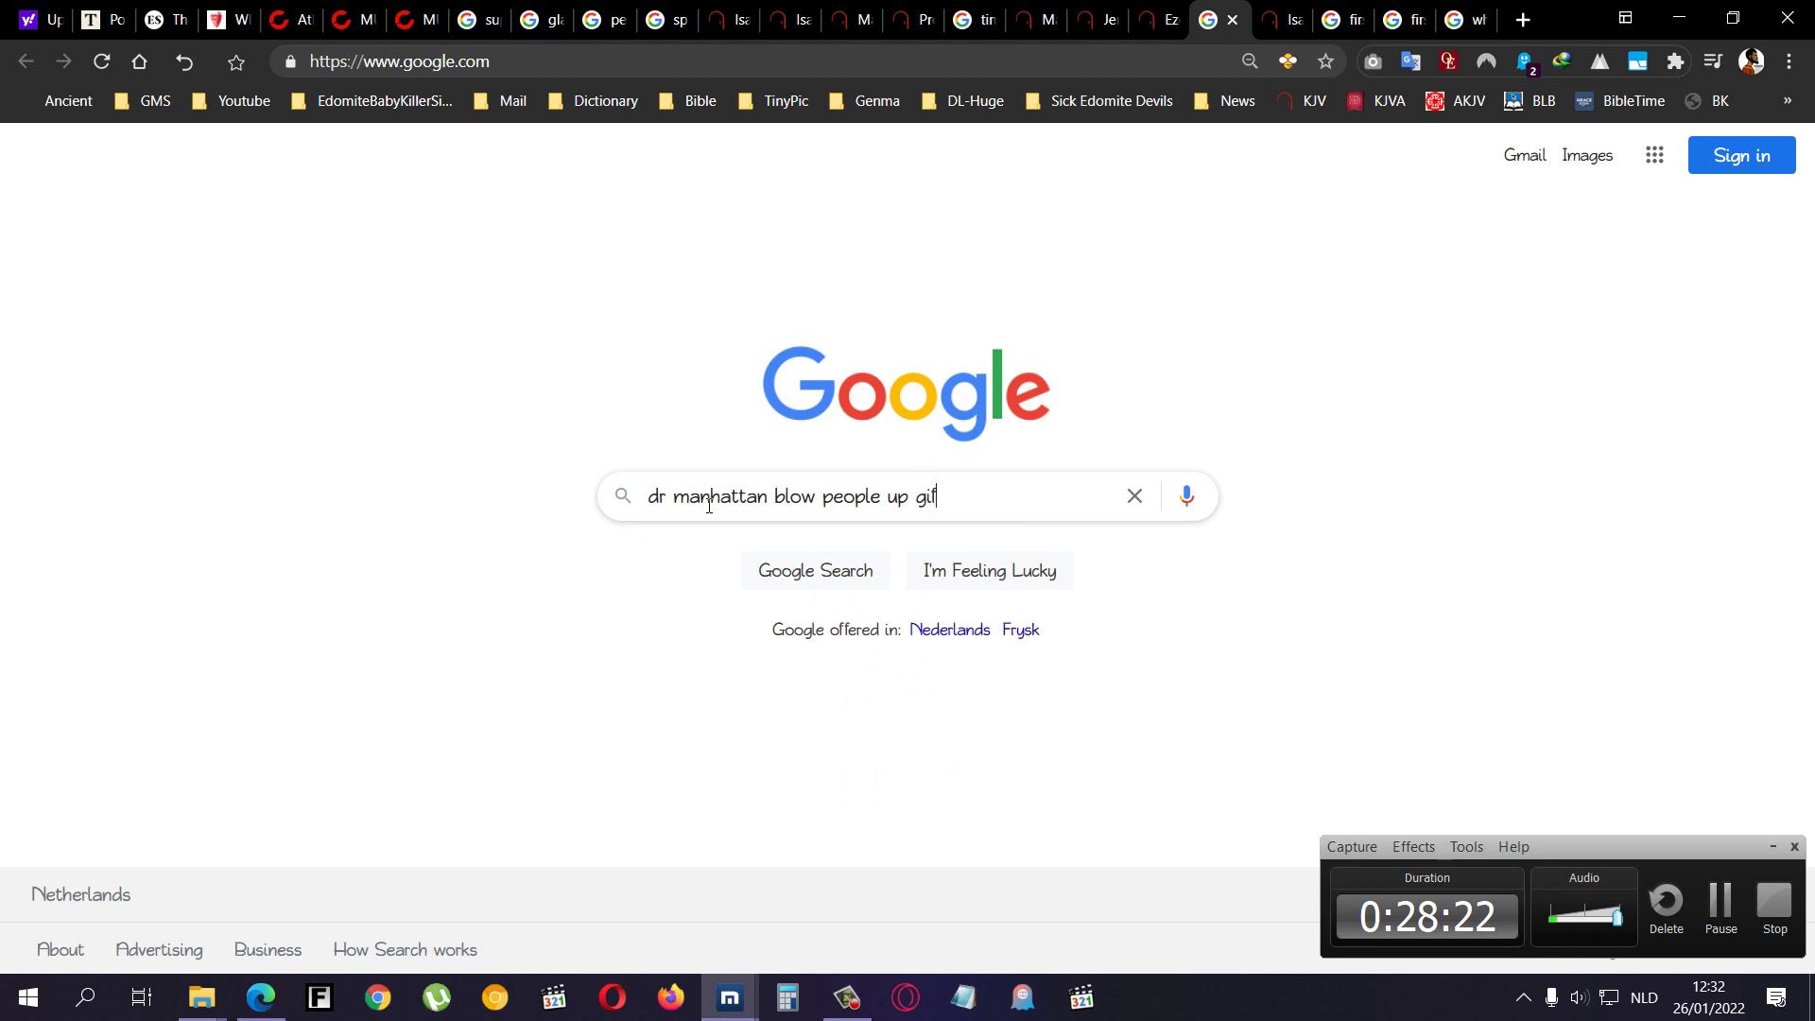
key(Return)
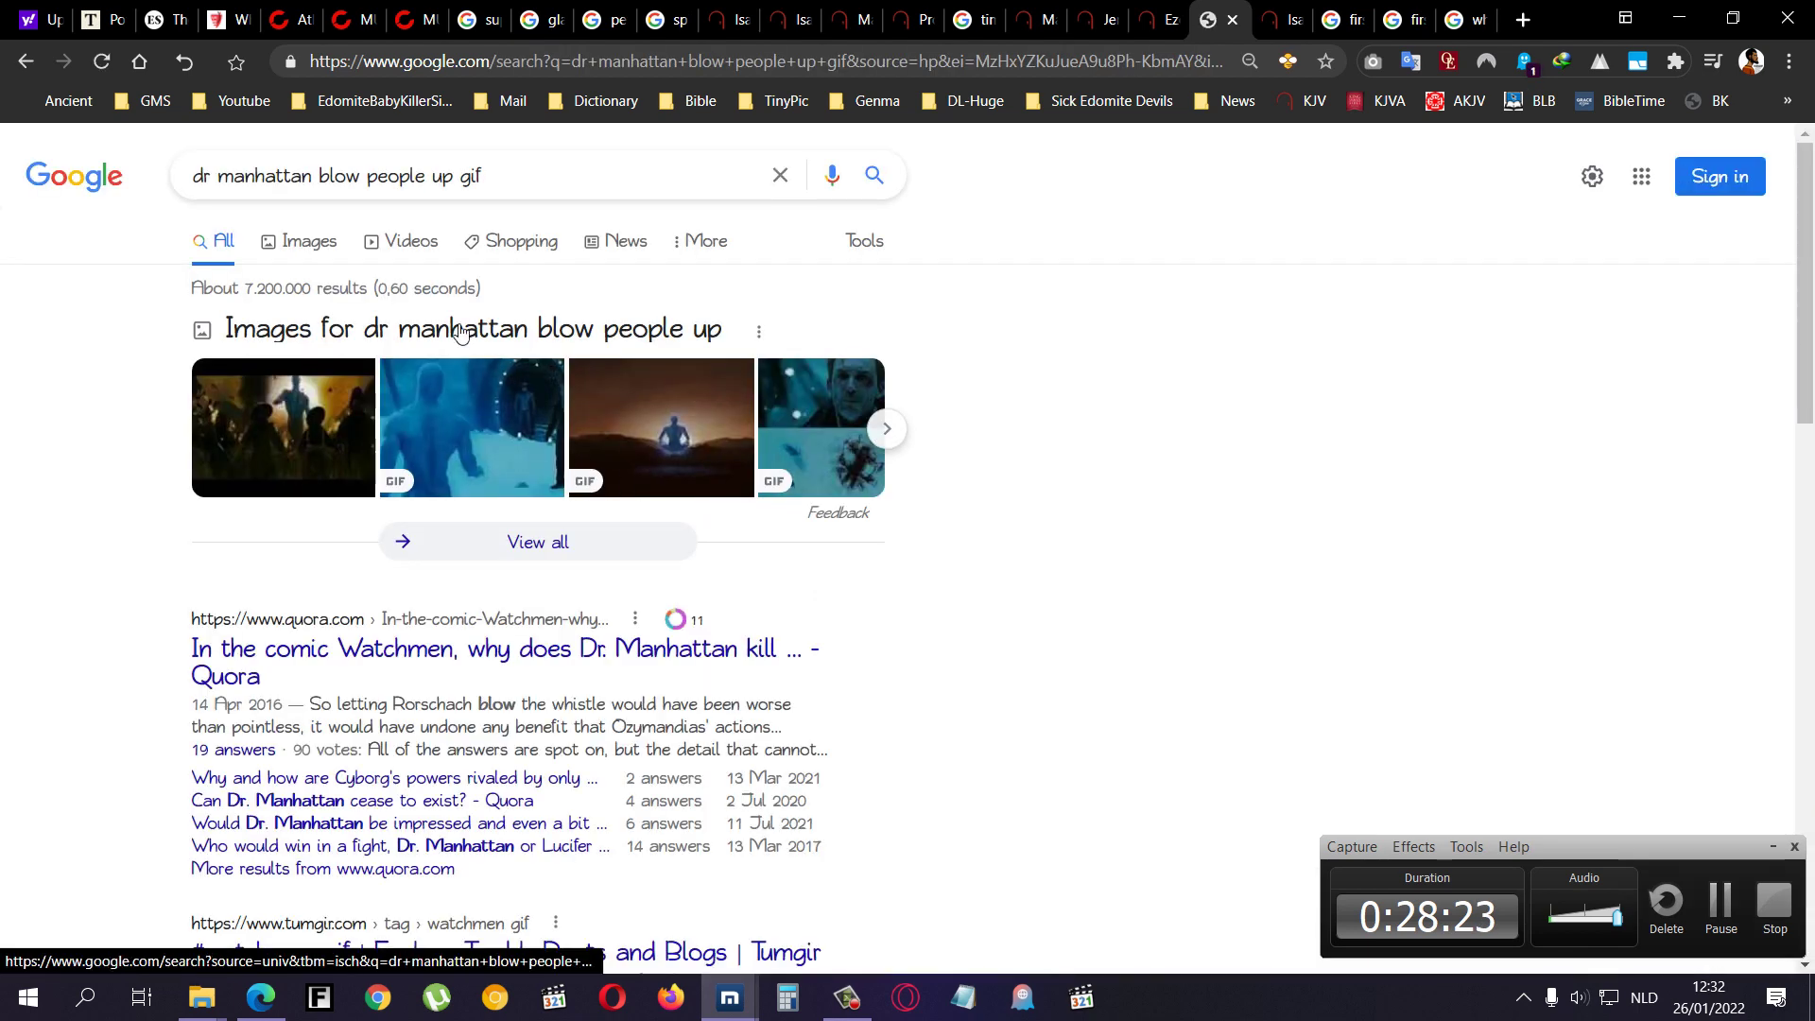
click(311, 251)
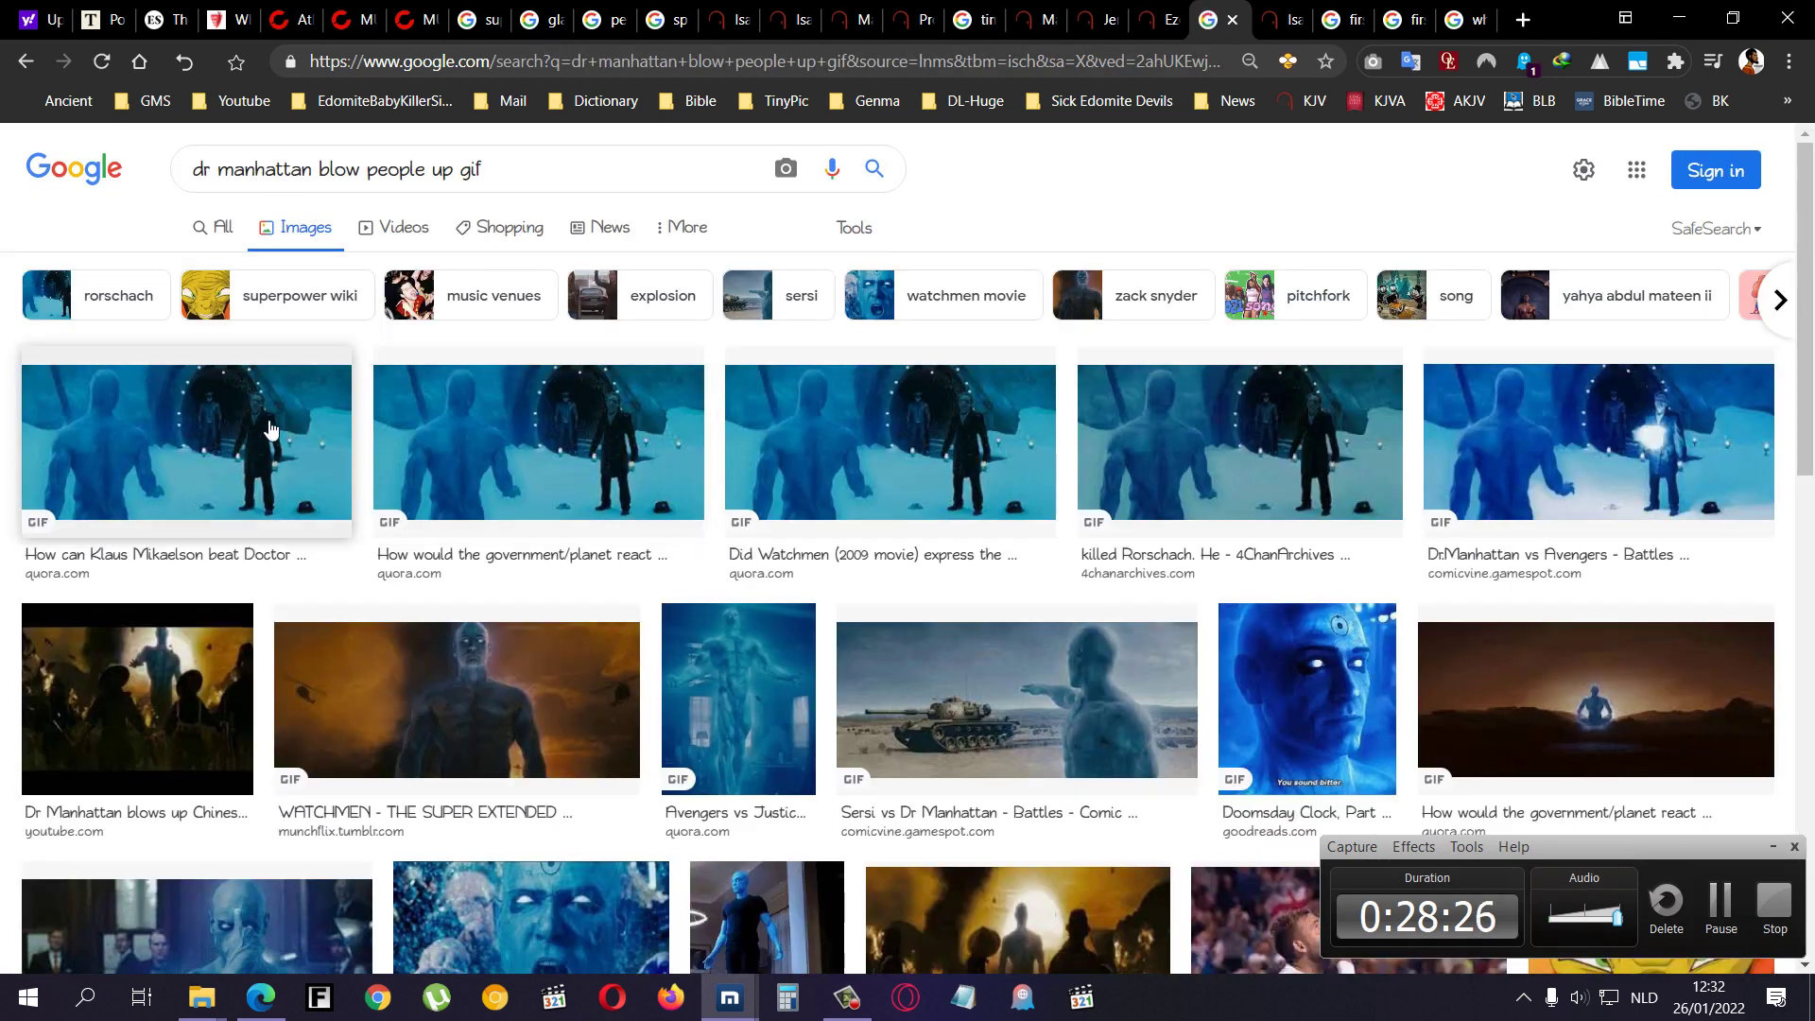
click(269, 429)
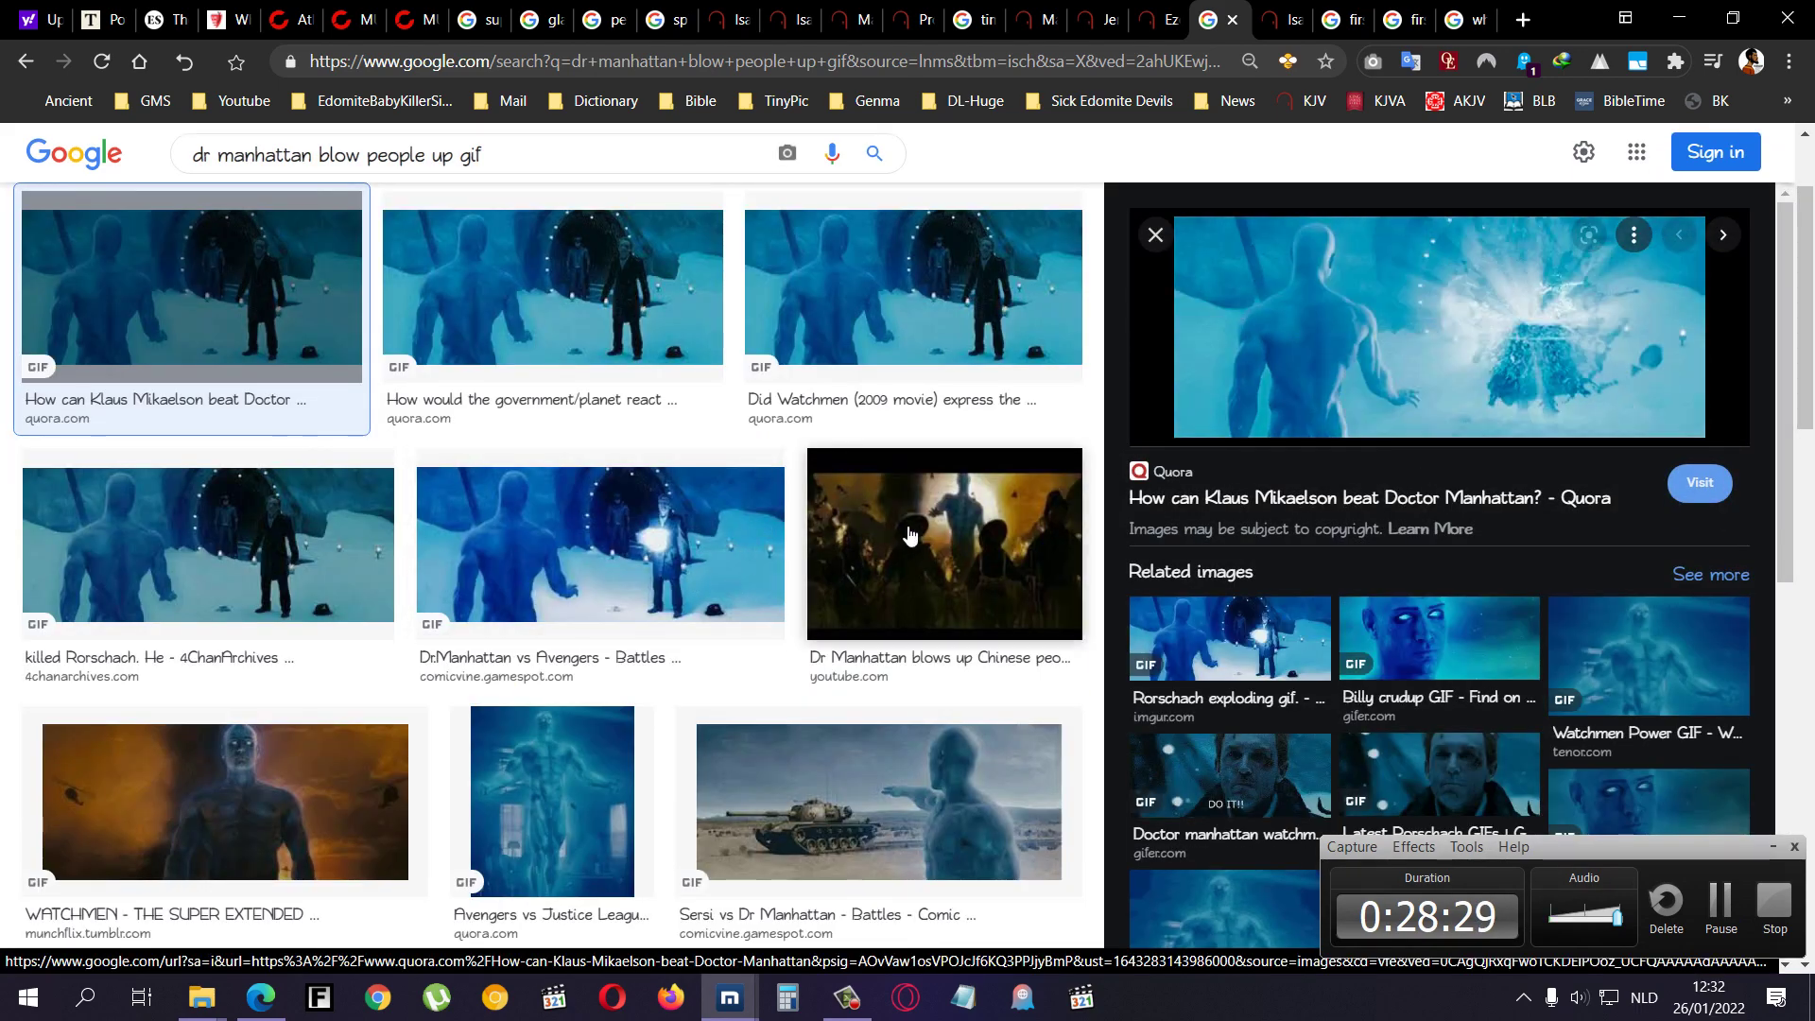
click(773, 794)
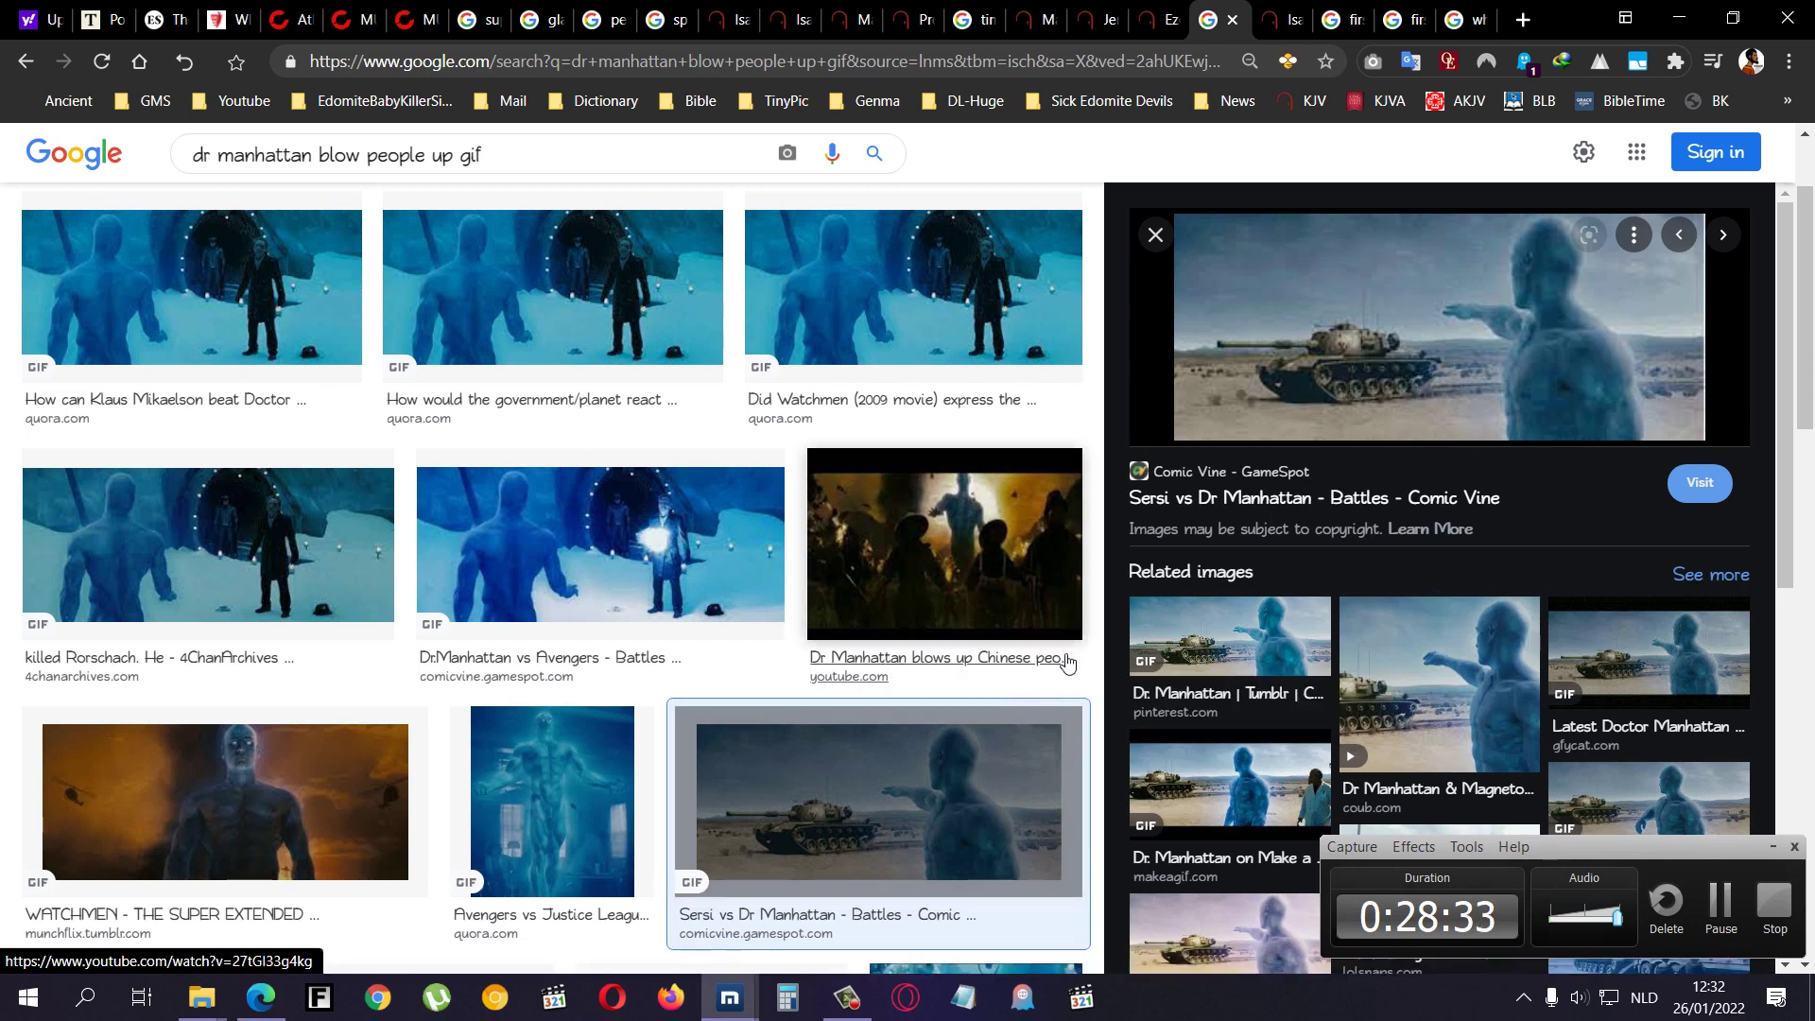
click(828, 621)
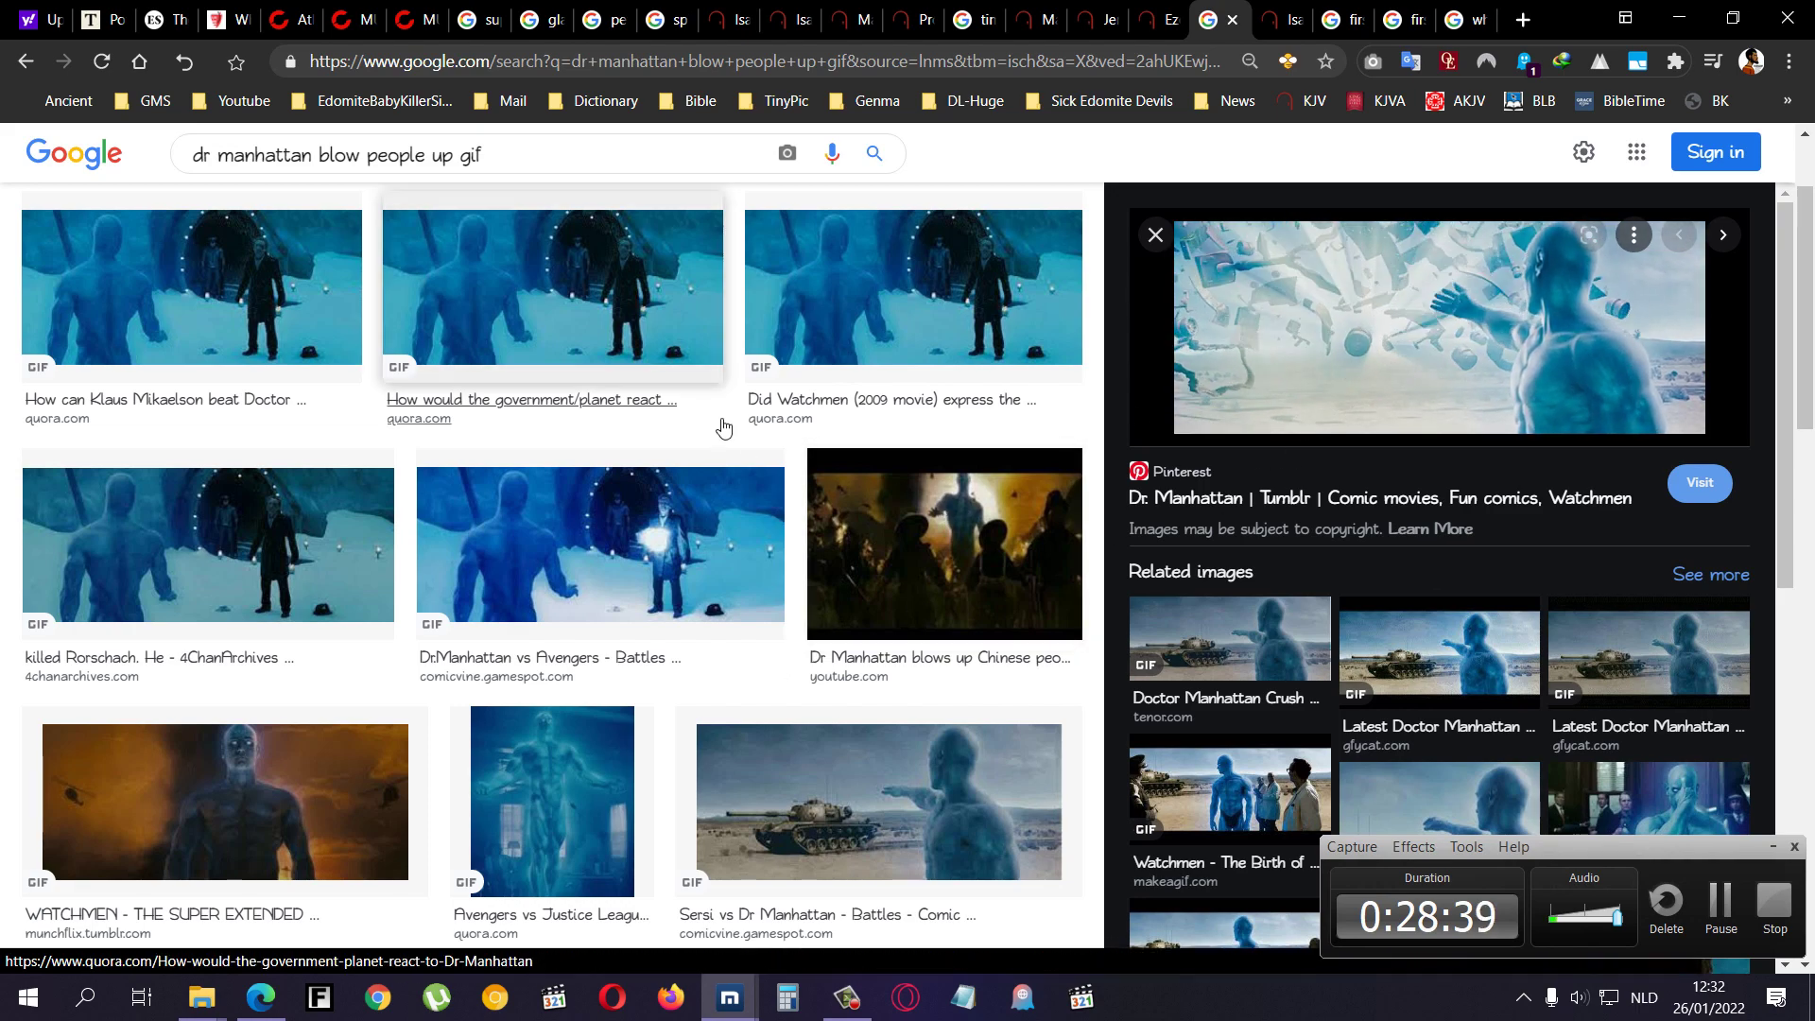
key(Right)
key(alt+Left)
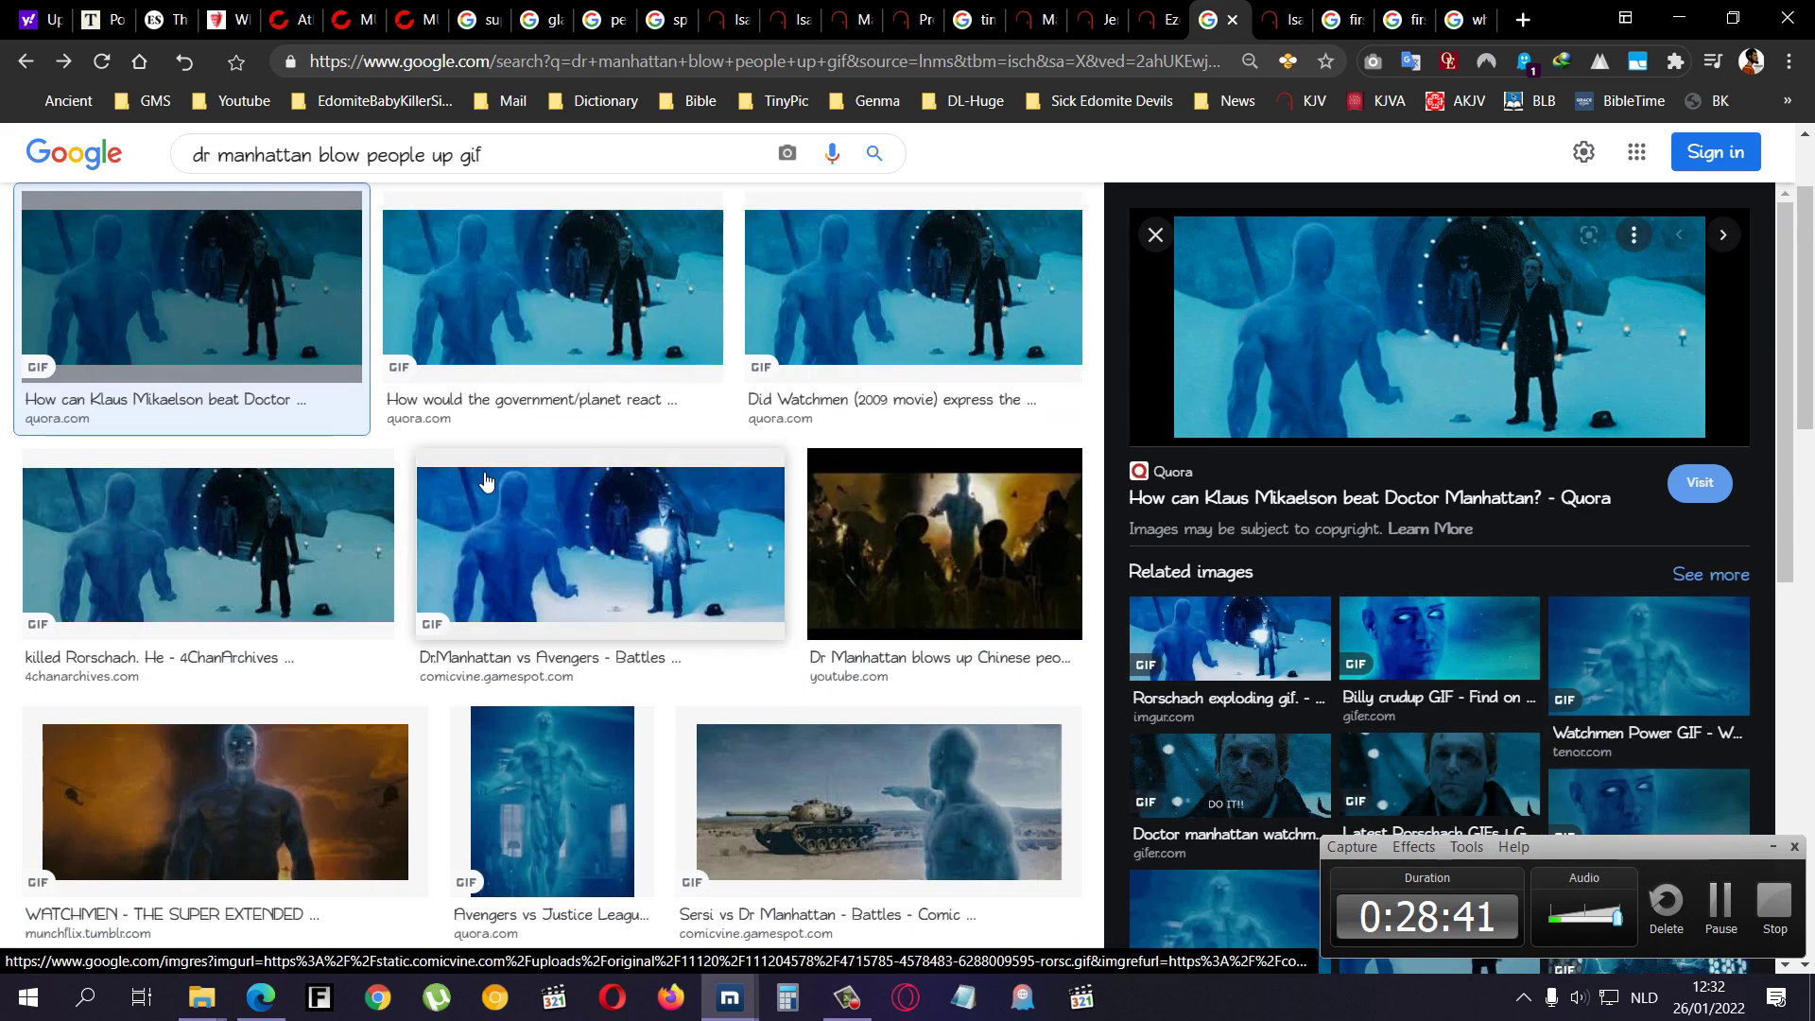
key(Escape)
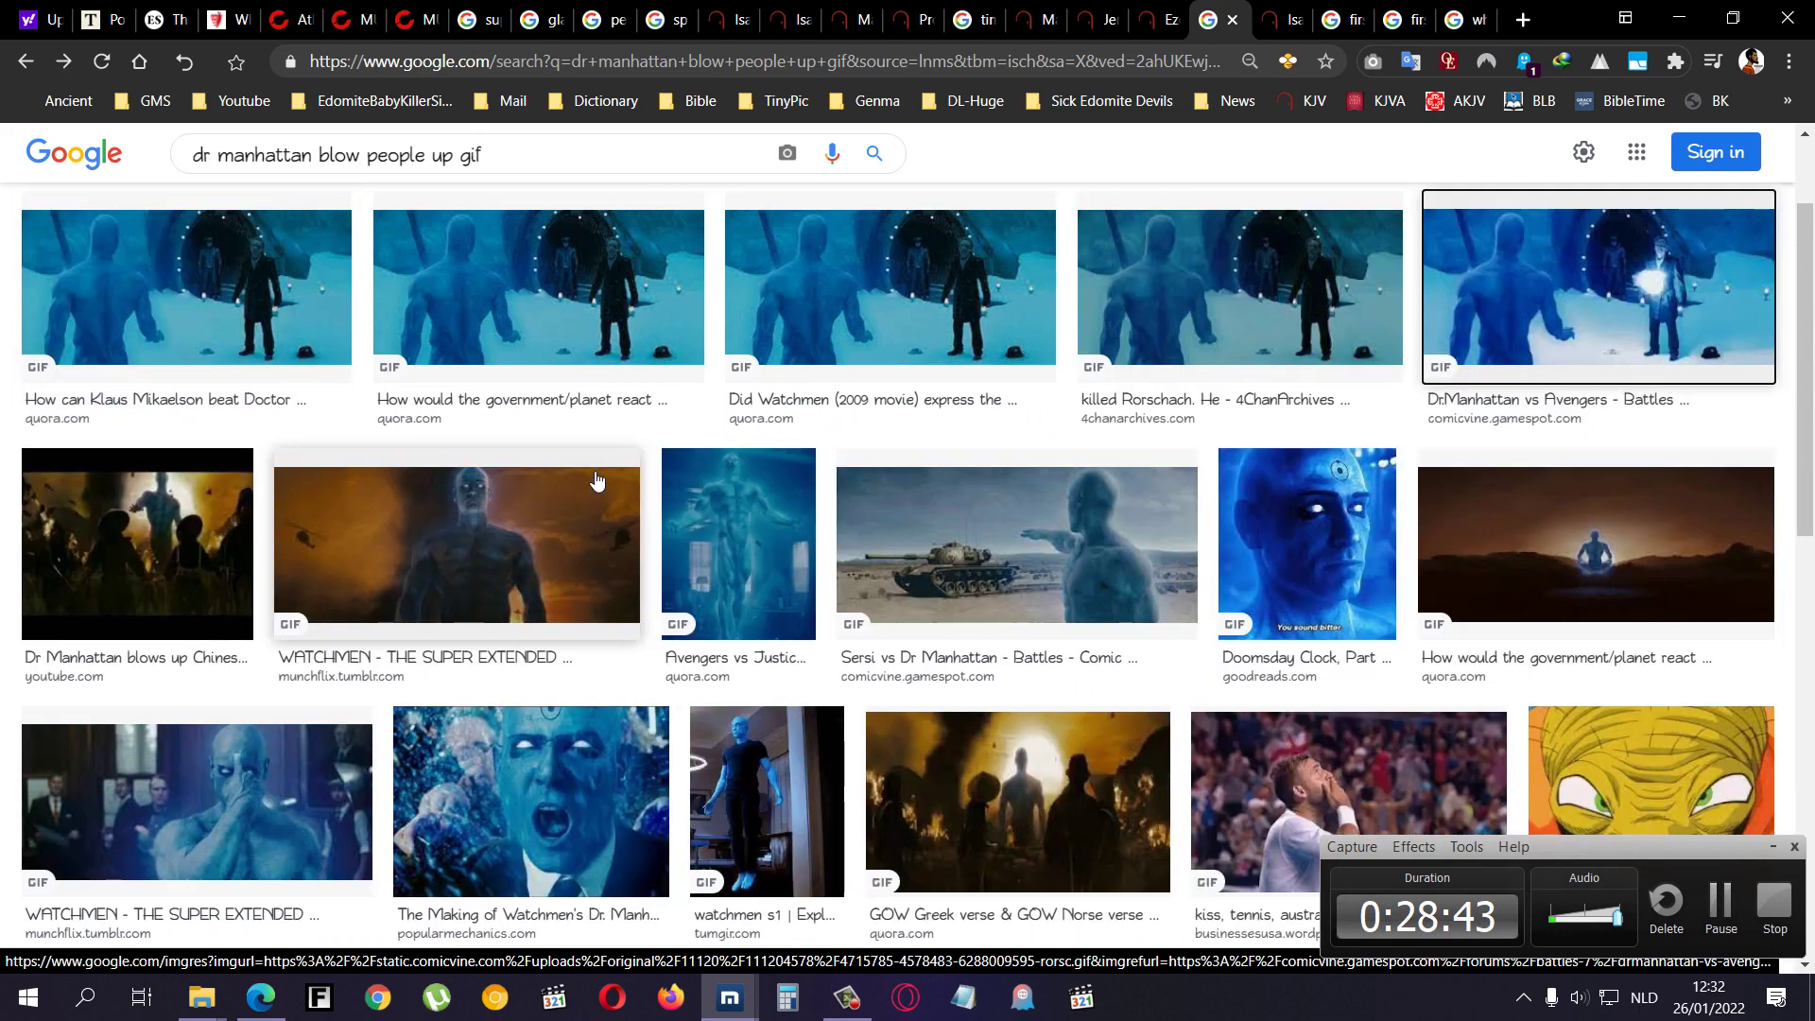
key(alt+Left)
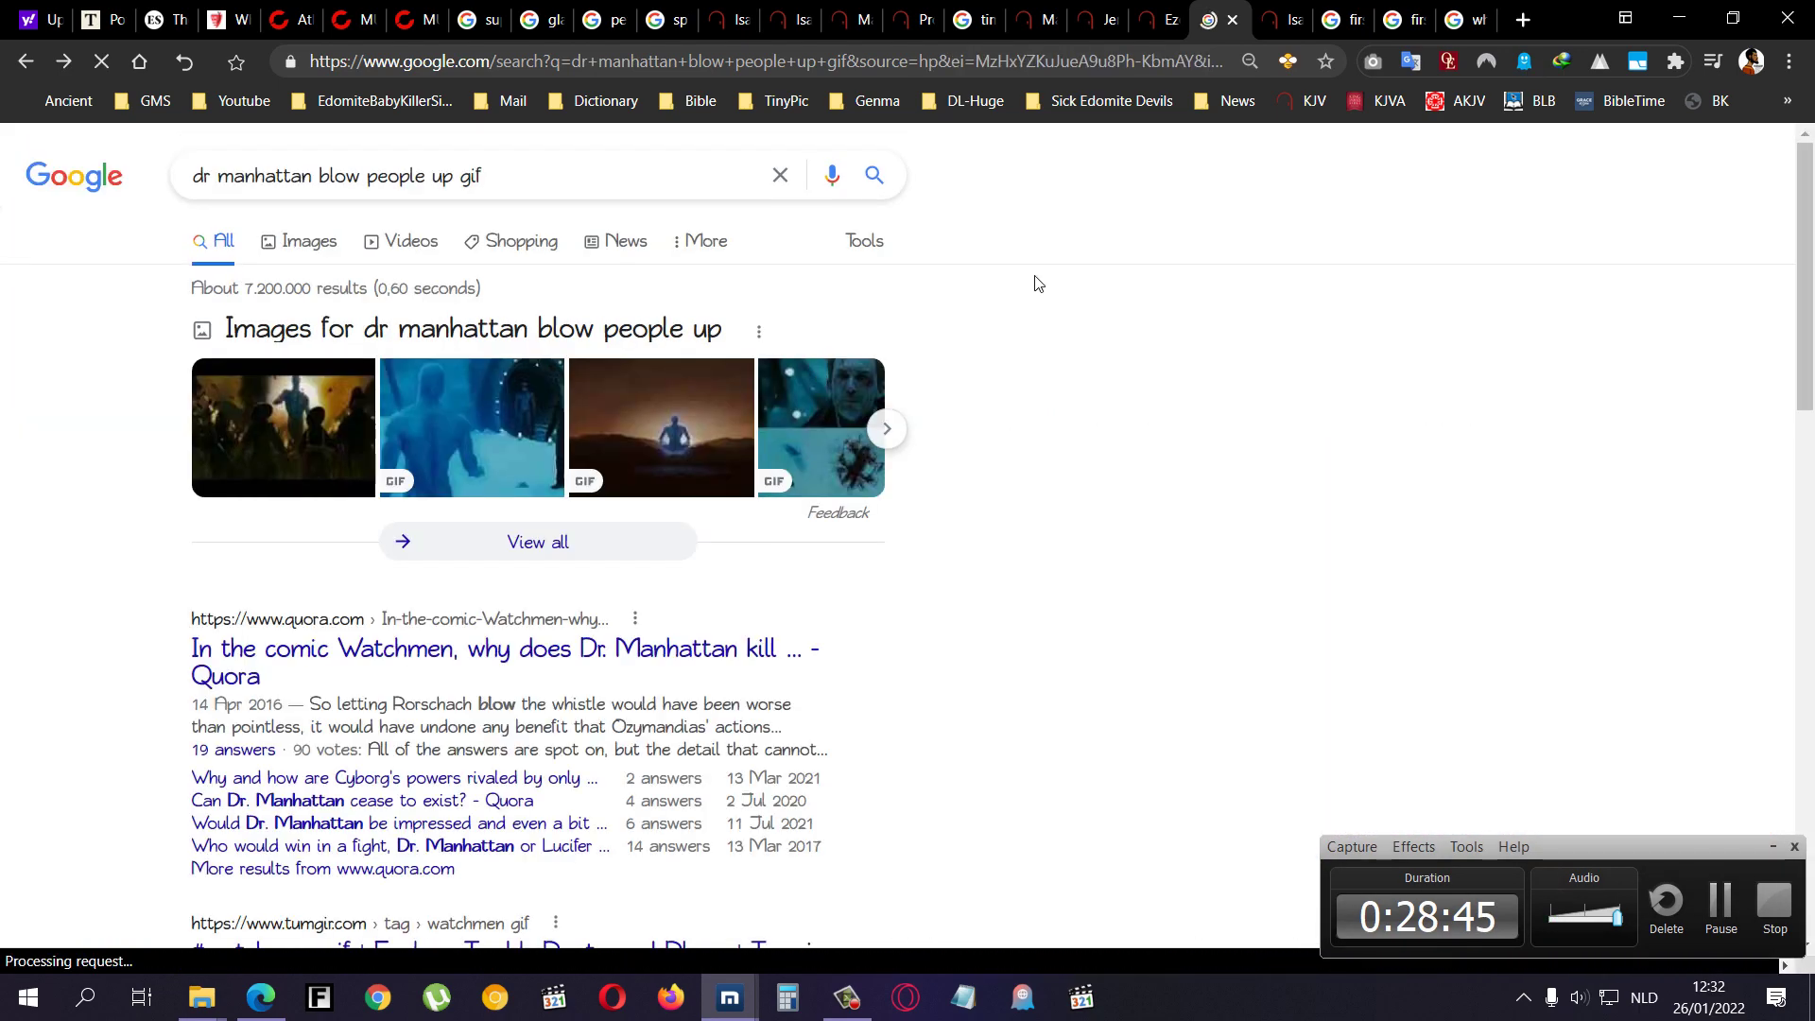
key(alt+Right)
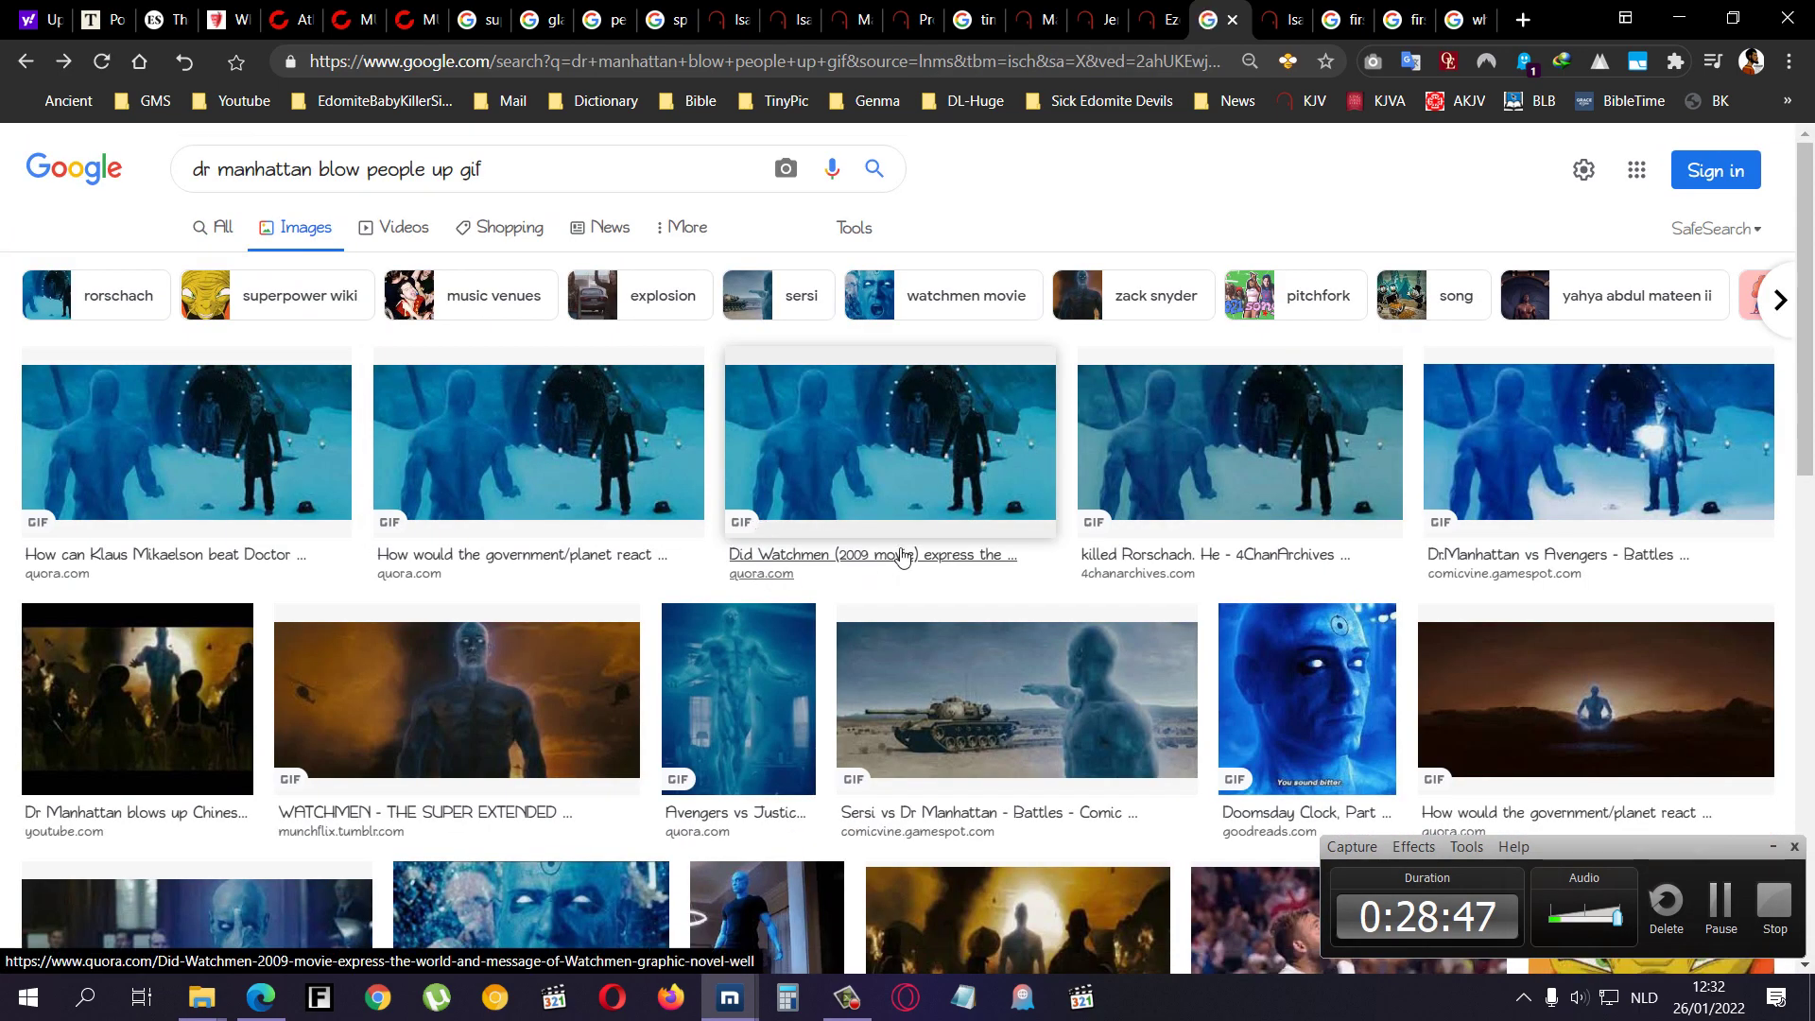
key(alt+Left)
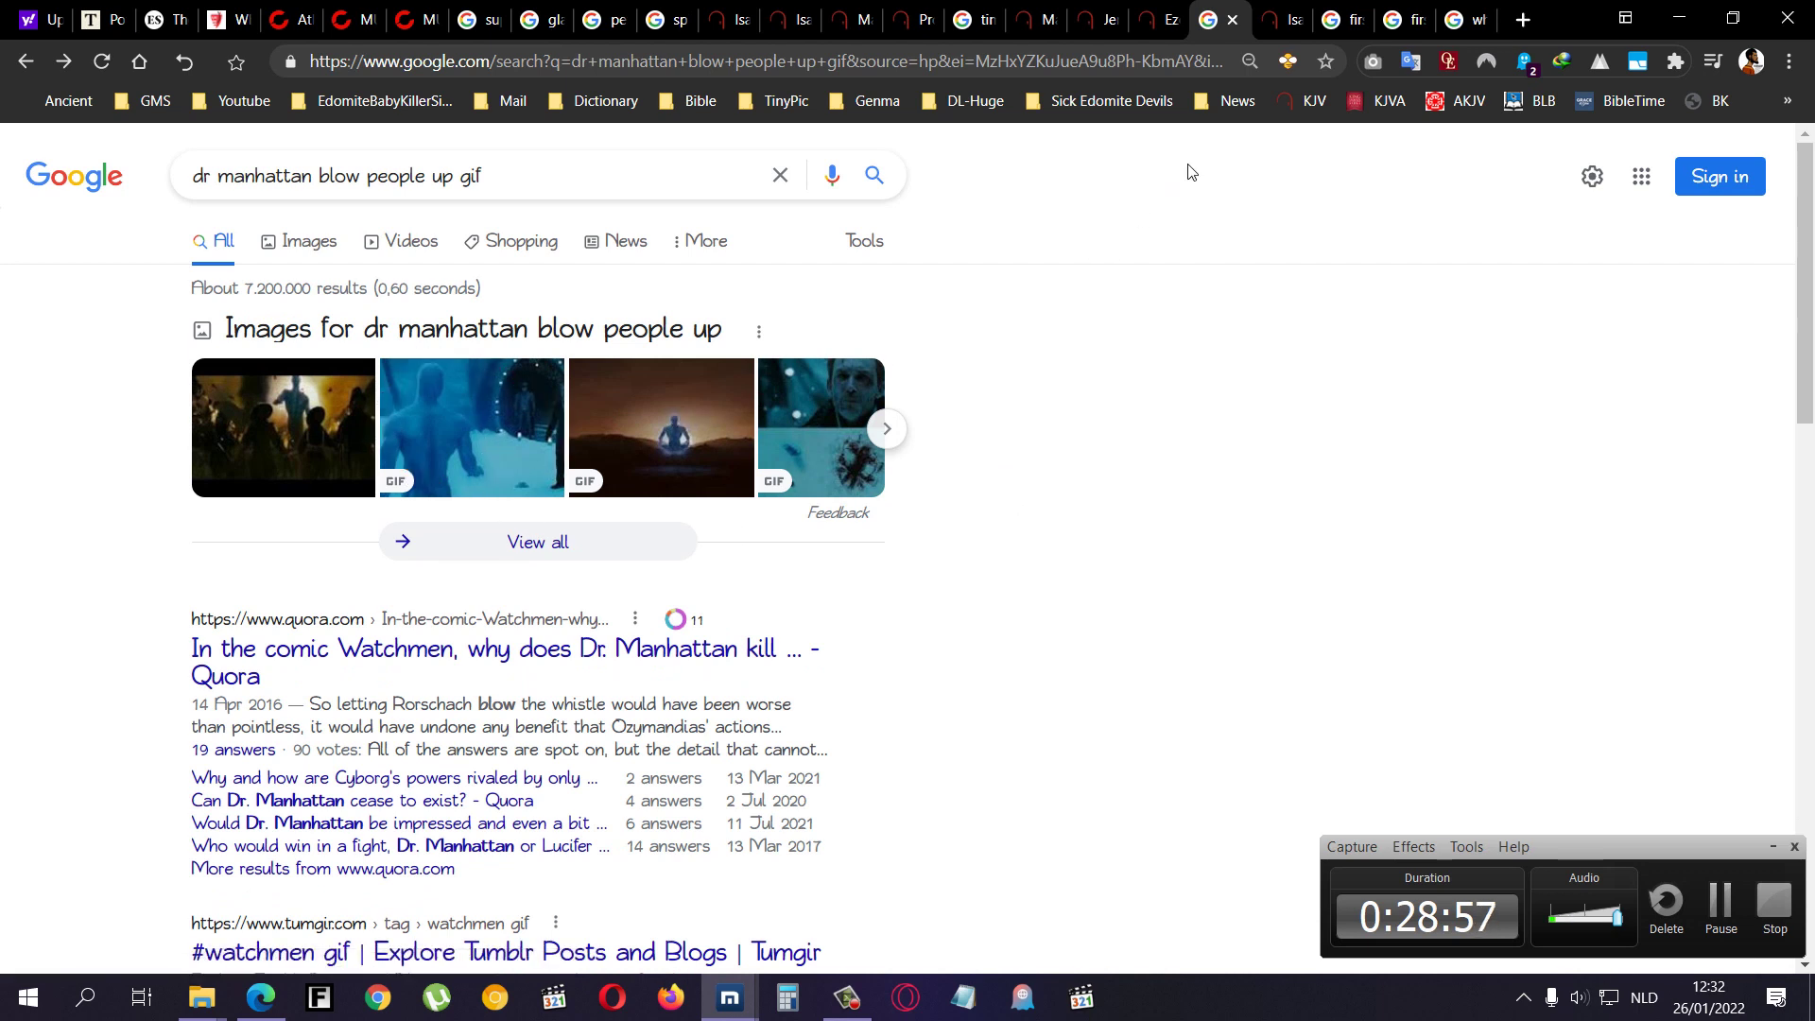
- Close the Google tab and select the opening of Ezekiel 33 verse 4 in Bible Gateway
click(1232, 21)
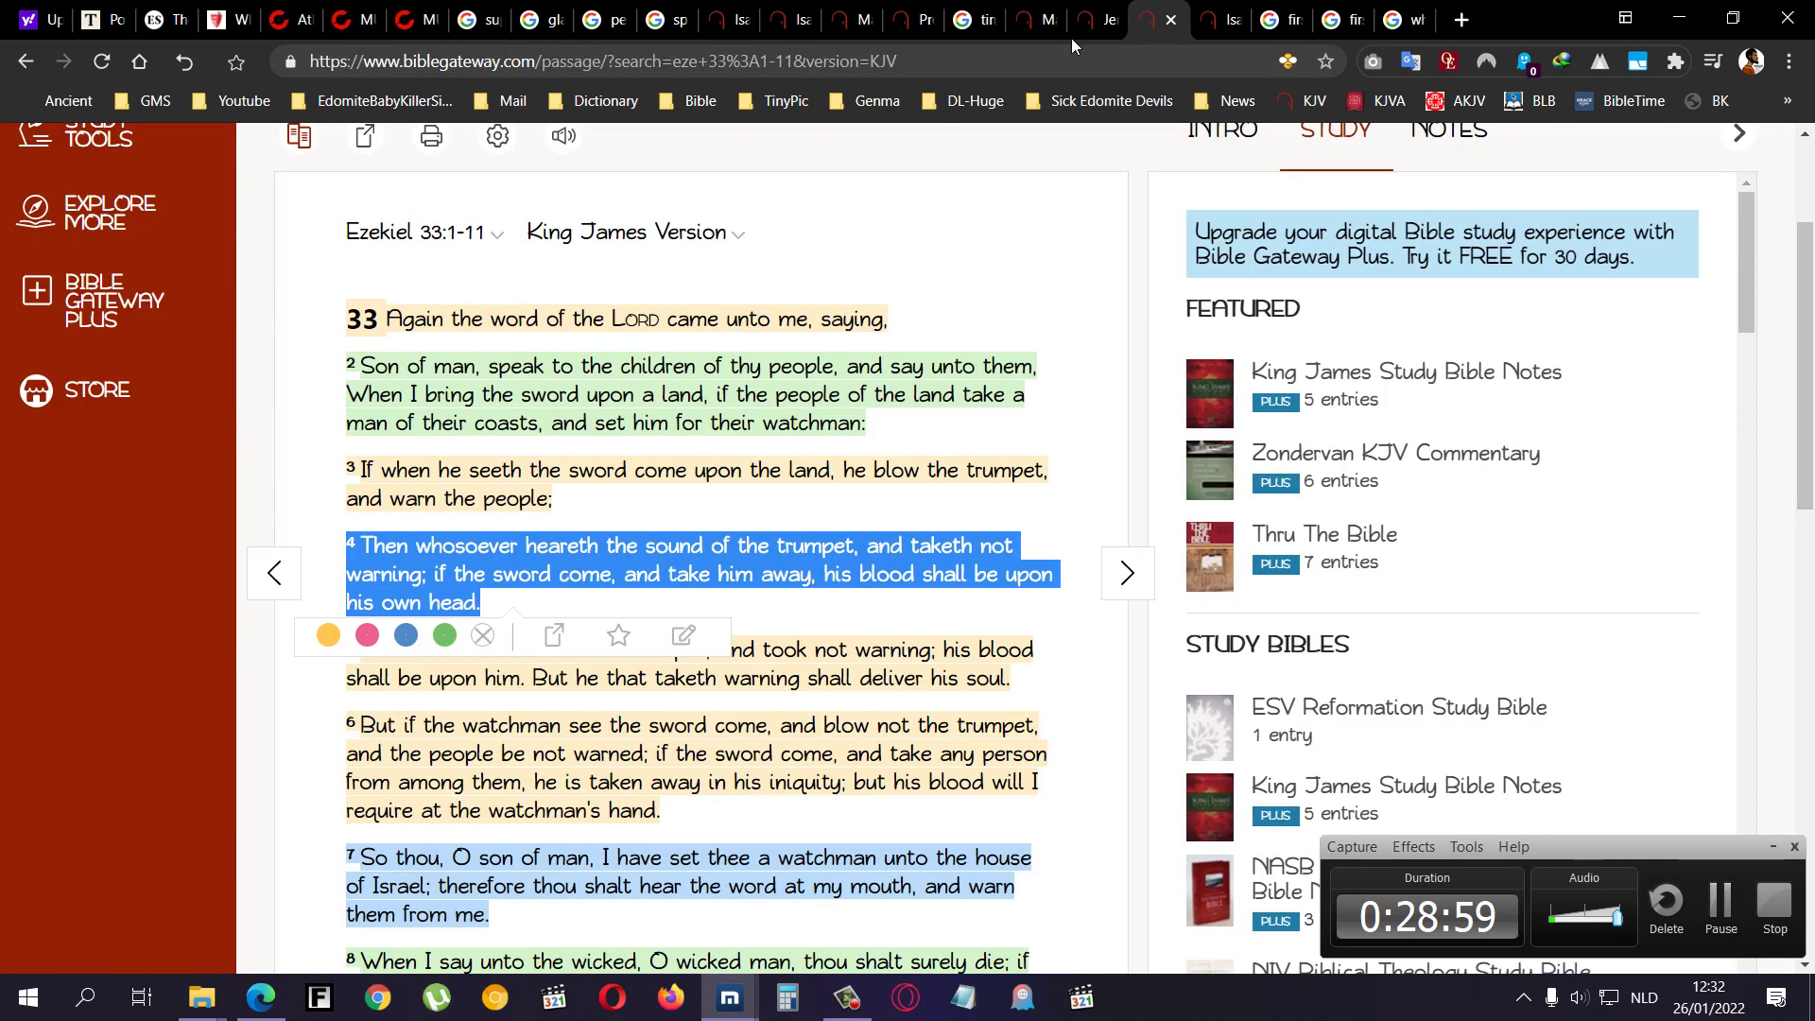
scroll(588, 661, down, 2)
click(629, 691)
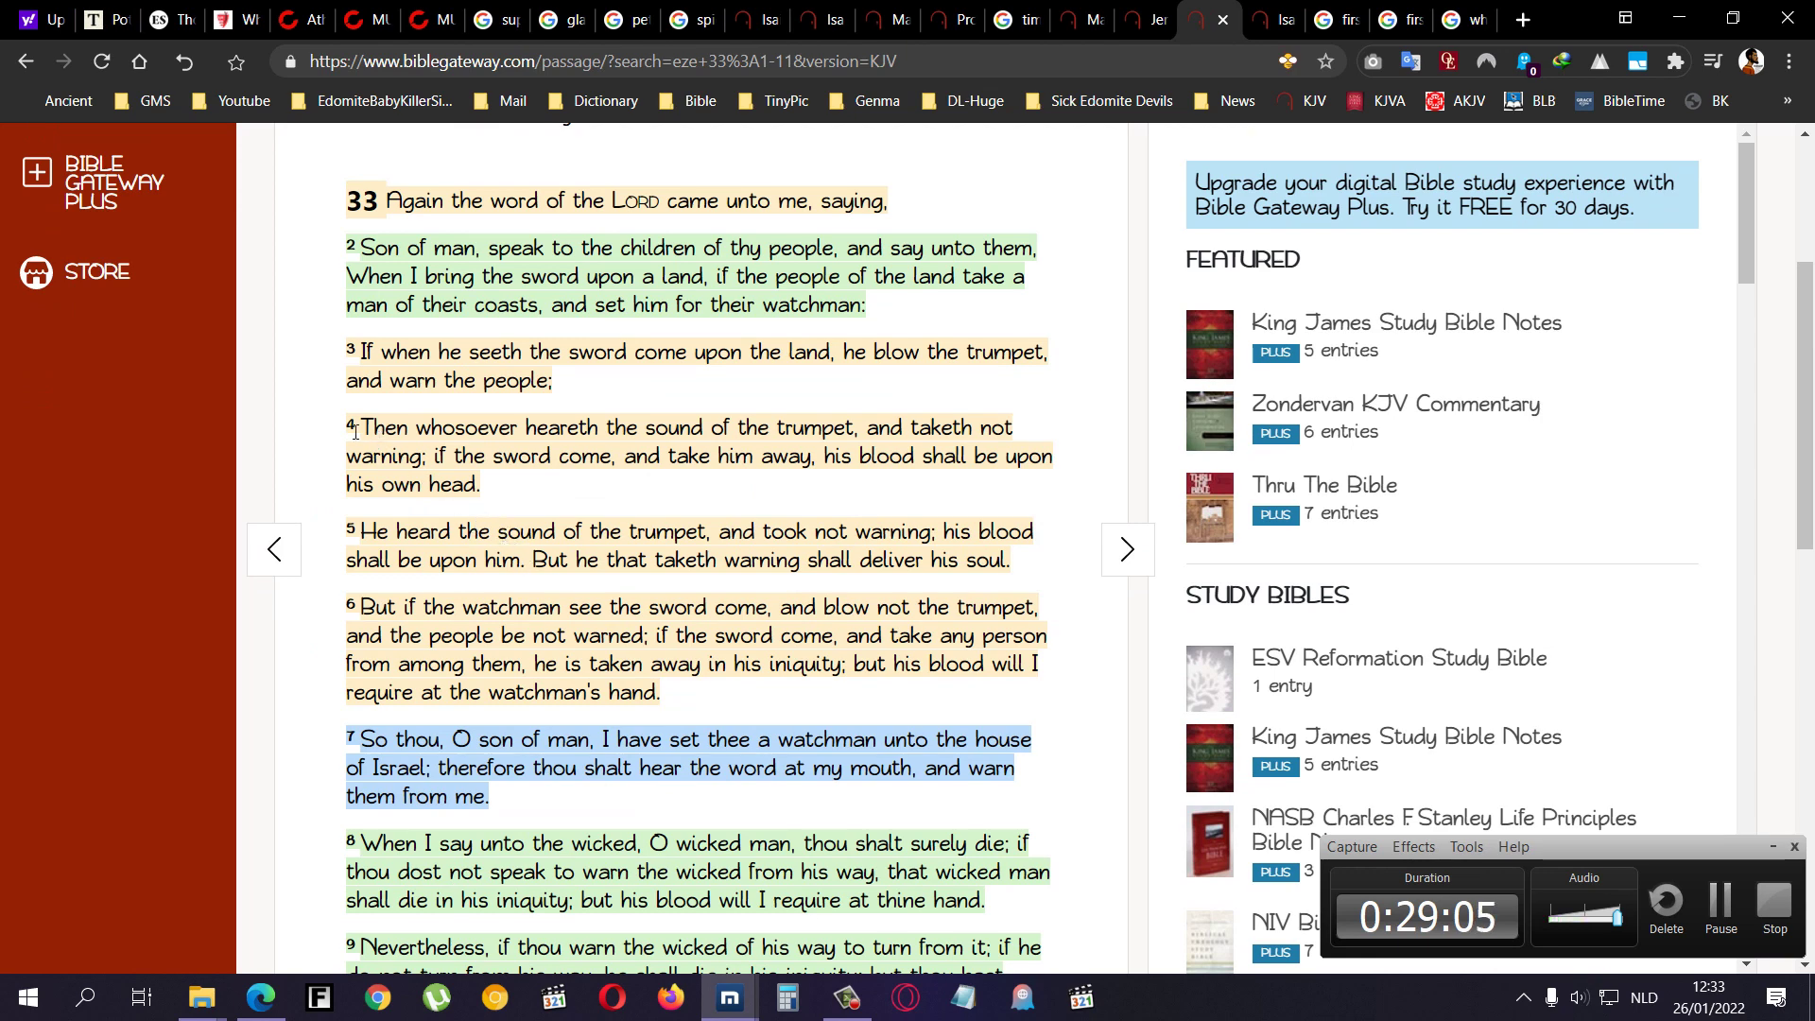
drag(354, 427, 870, 444)
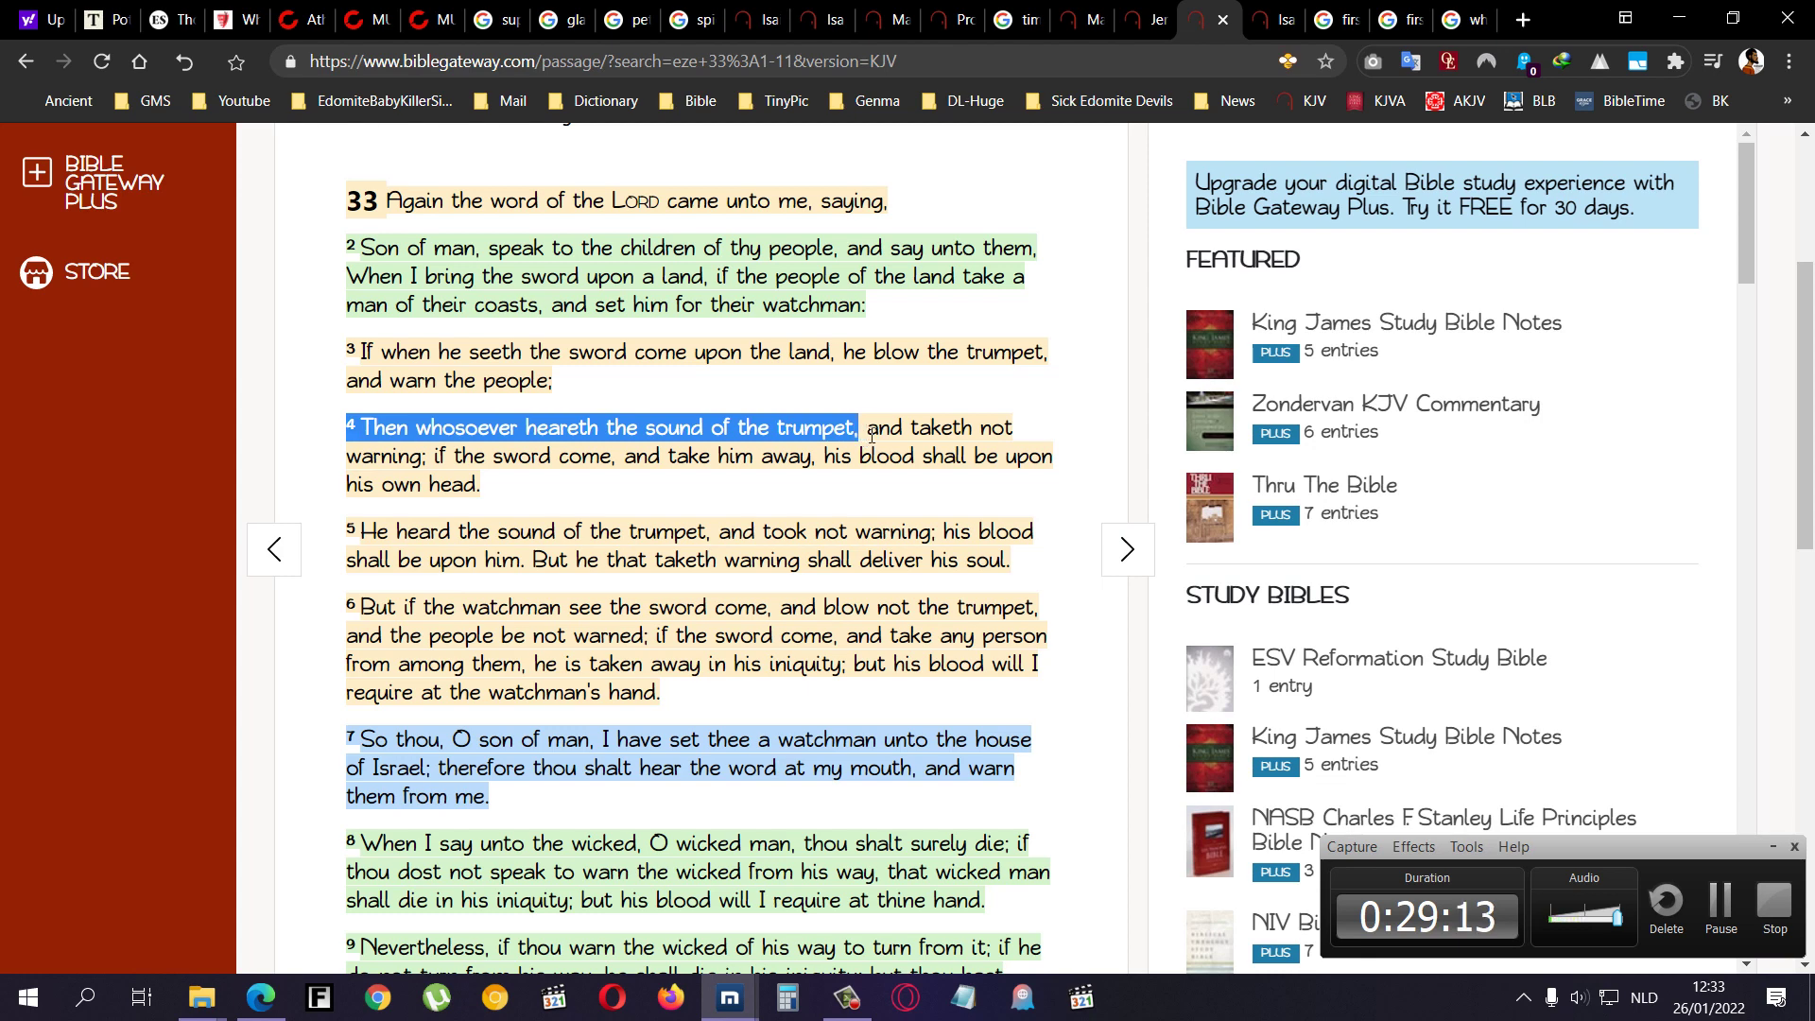
mouse_move(875, 432)
mouse_down()
mouse_move(1037, 430)
mouse_move(641, 458)
mouse_move(1063, 457)
mouse_move(453, 485)
mouse_move(499, 488)
mouse_up()
click(451, 673)
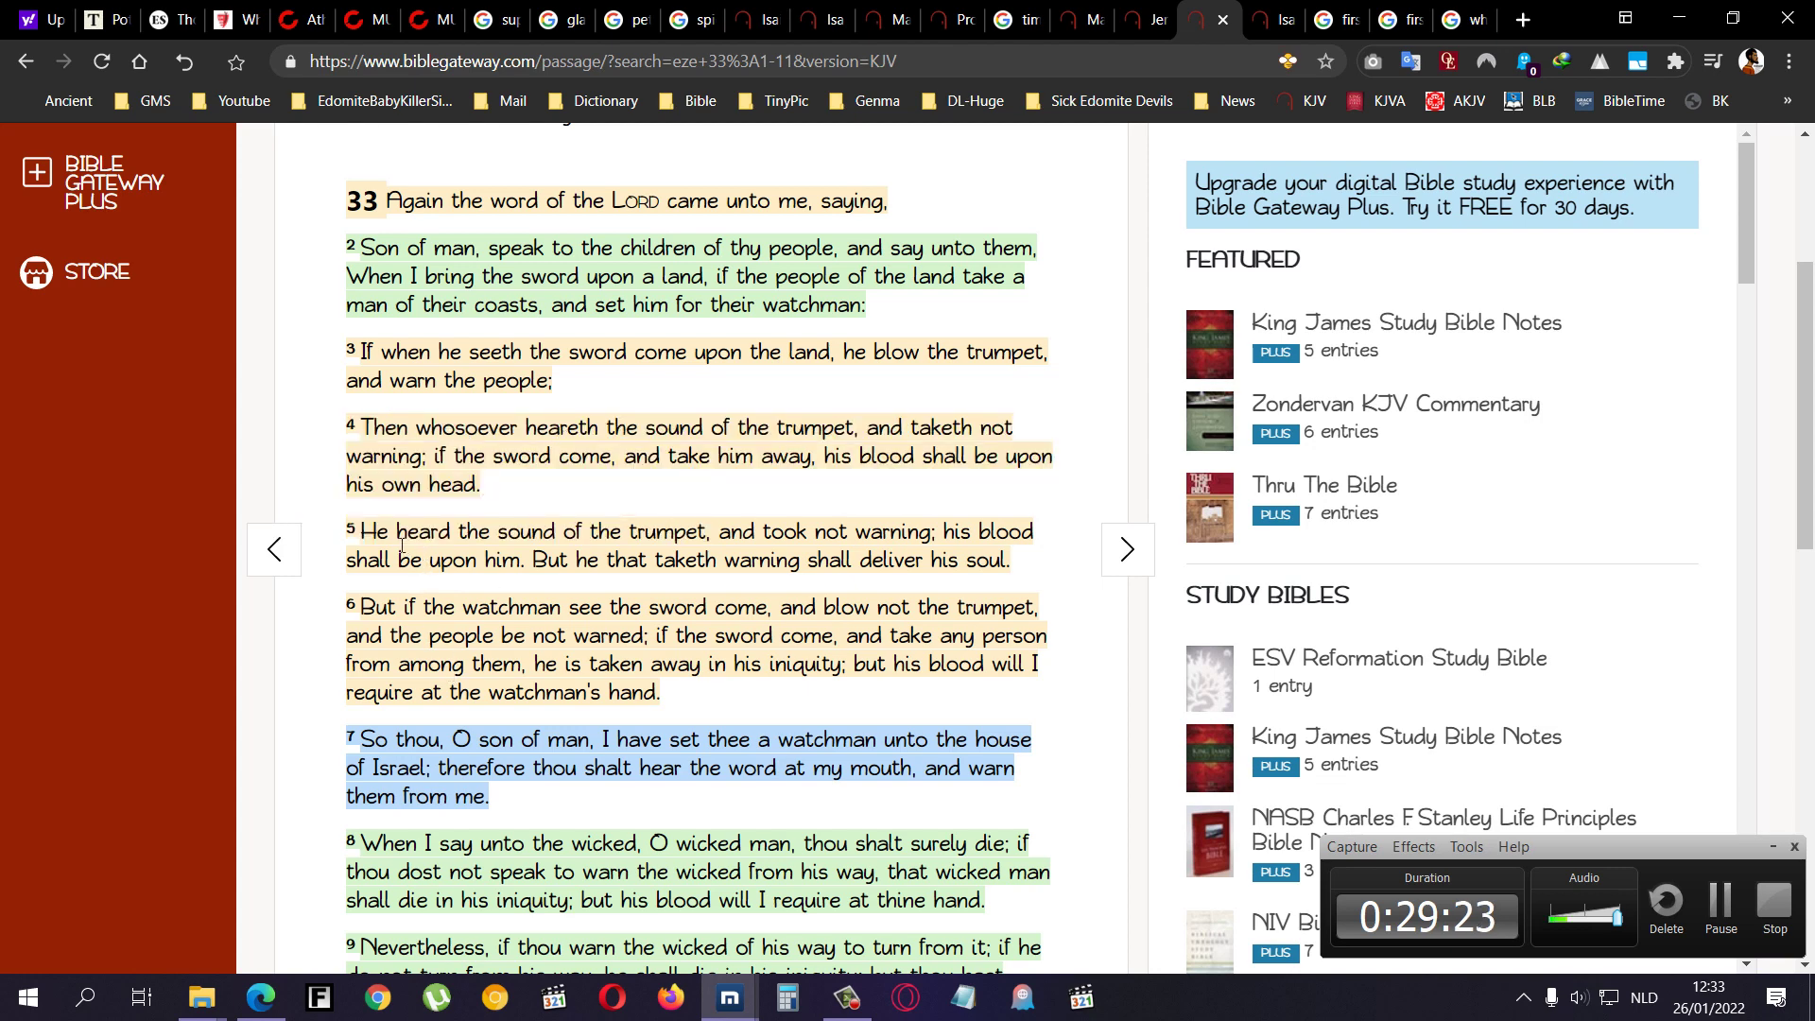
- Select the opening words of verse 5, then search Google for 'tuskegee experiments'
drag(349, 531, 708, 524)
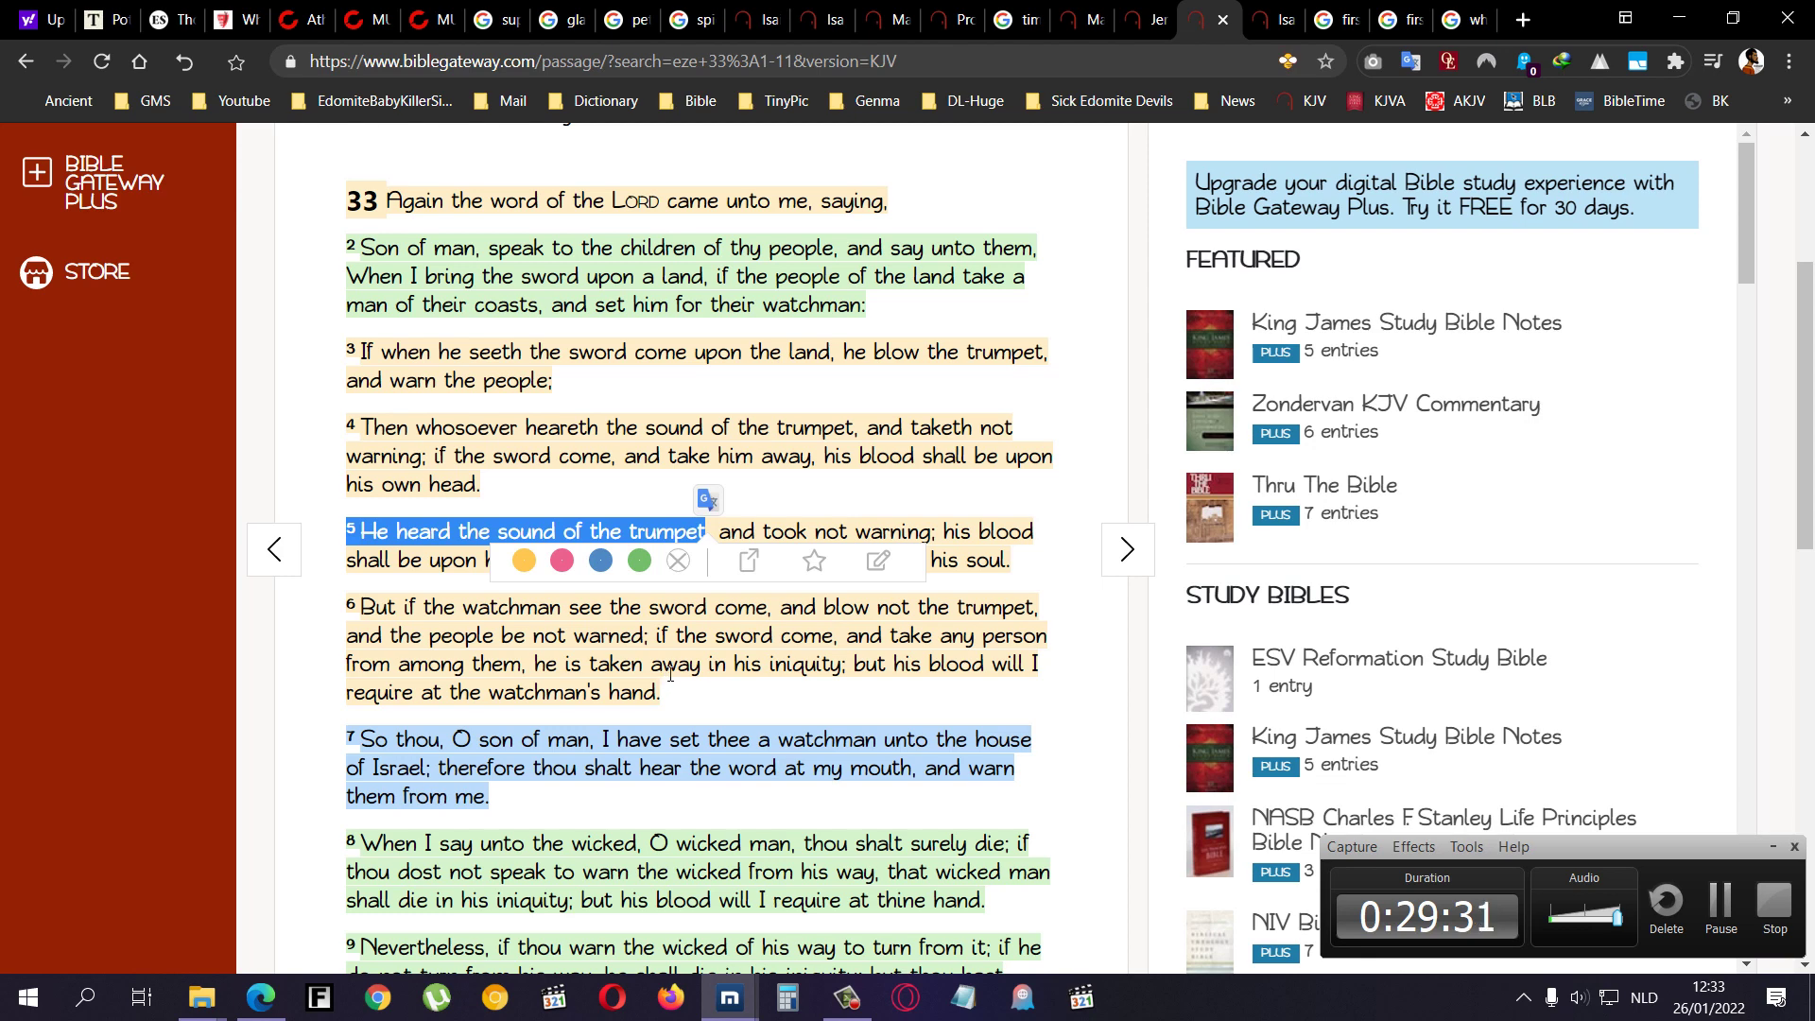
click(141, 62)
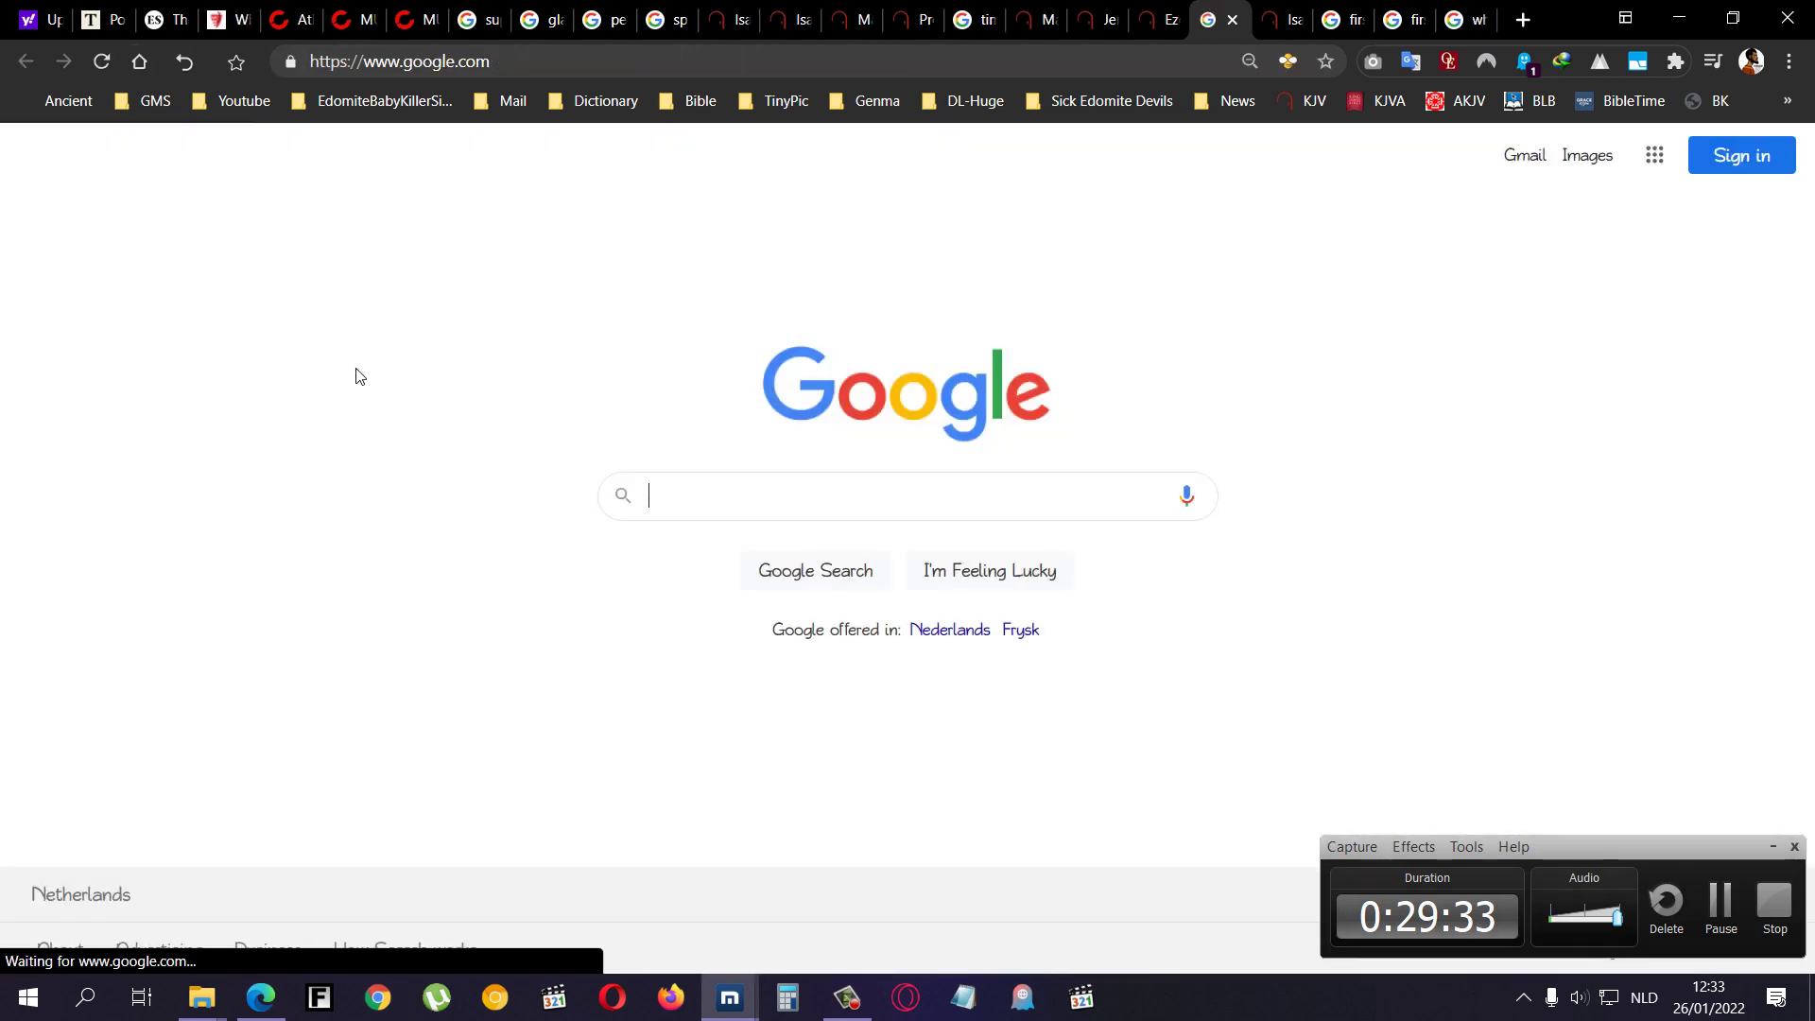
text(tuskegee experiments)
key(Return)
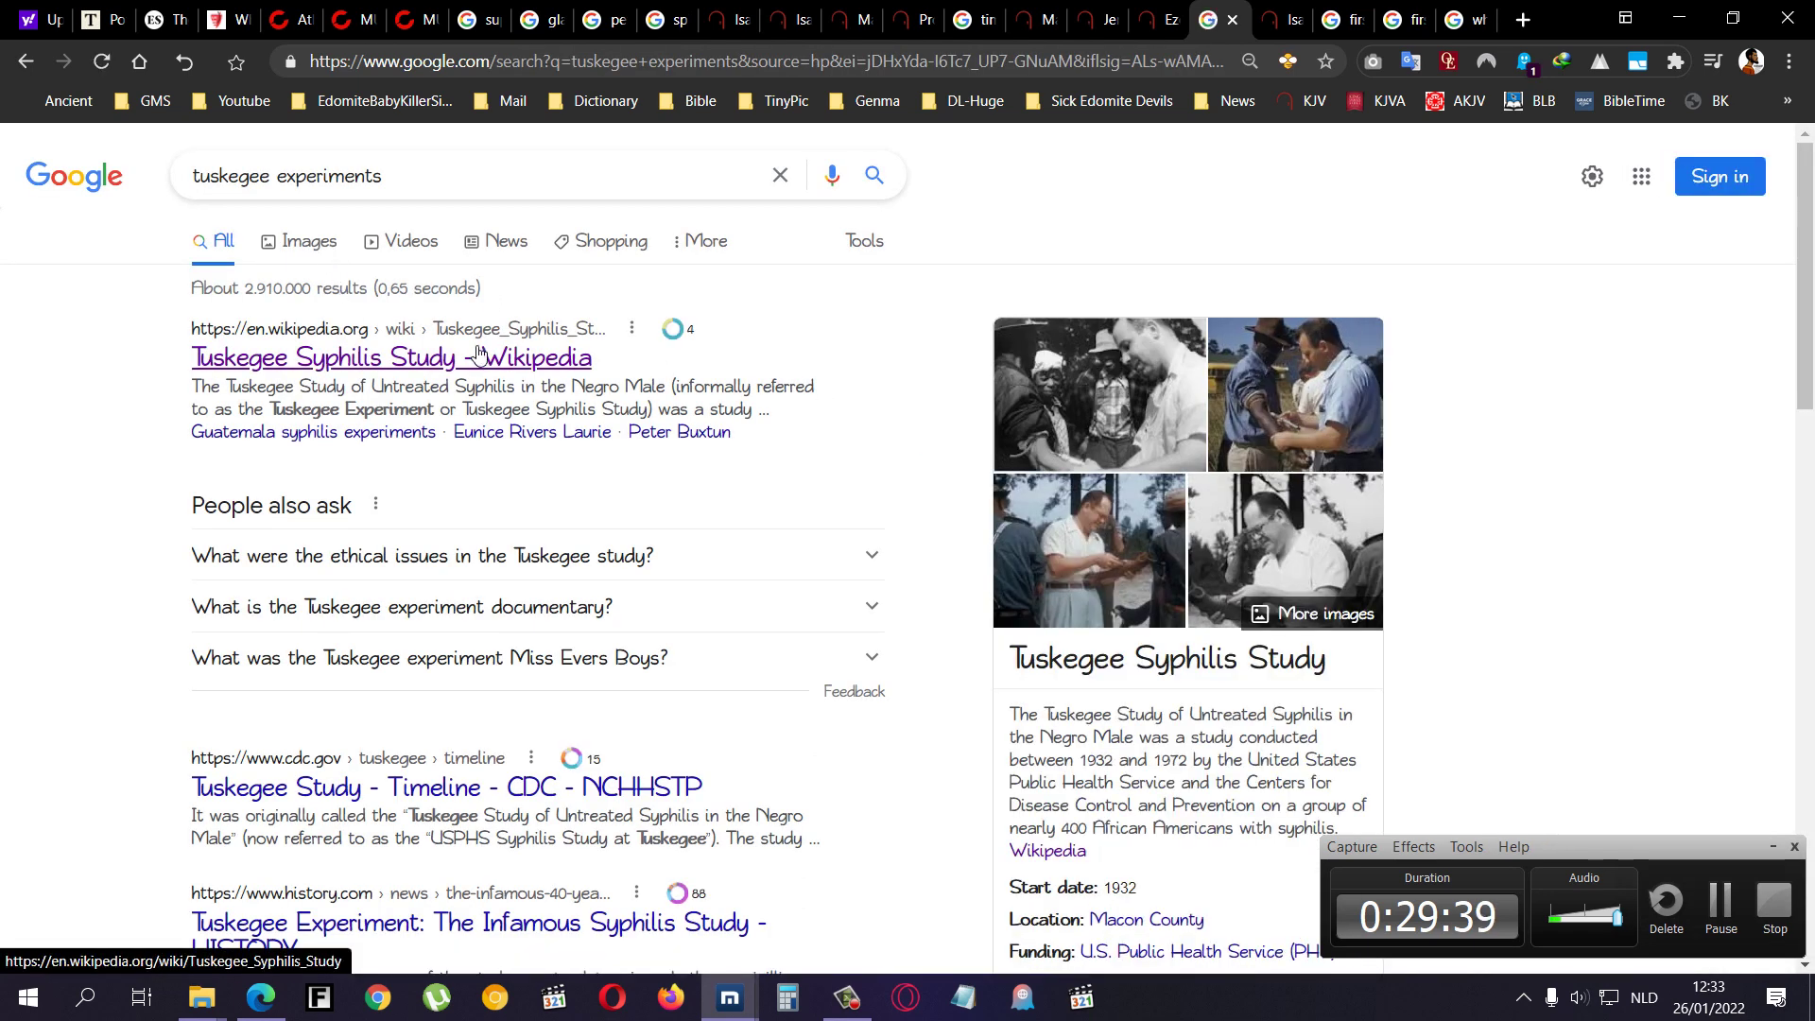
- Show Tuskegee experiments image results and preview the history.com photo, circling the arm
click(321, 244)
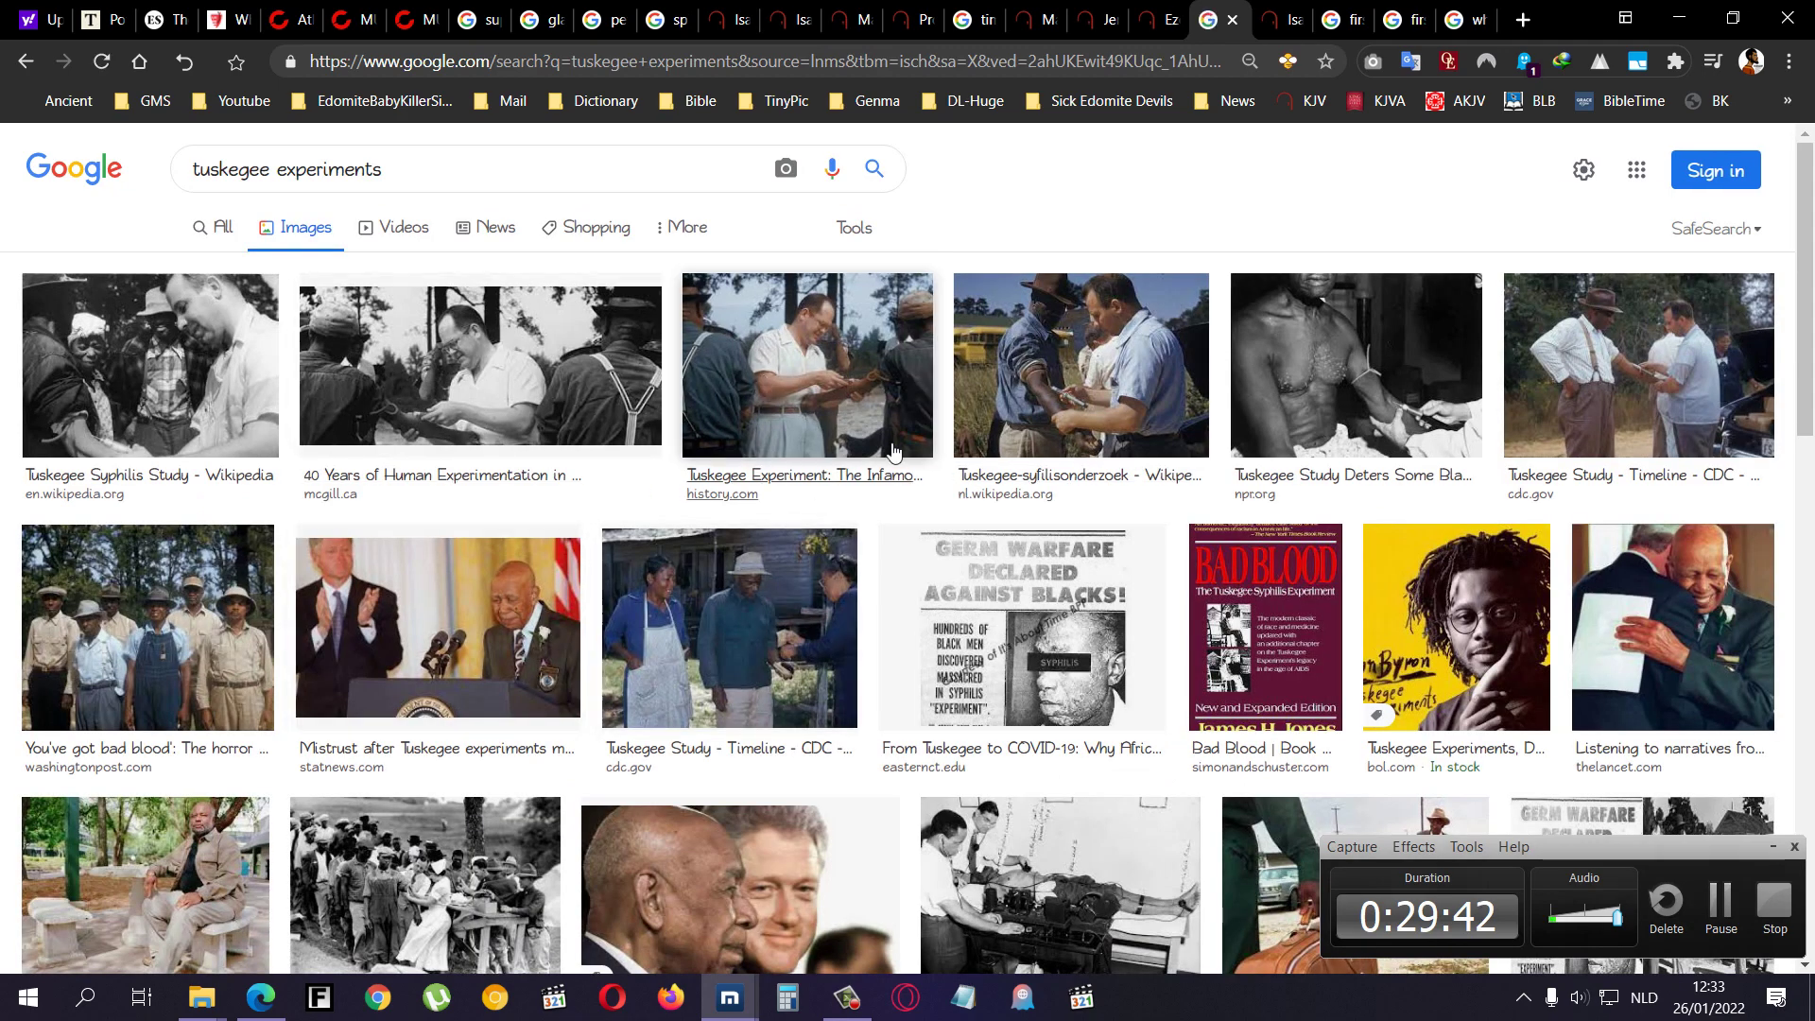
click(894, 451)
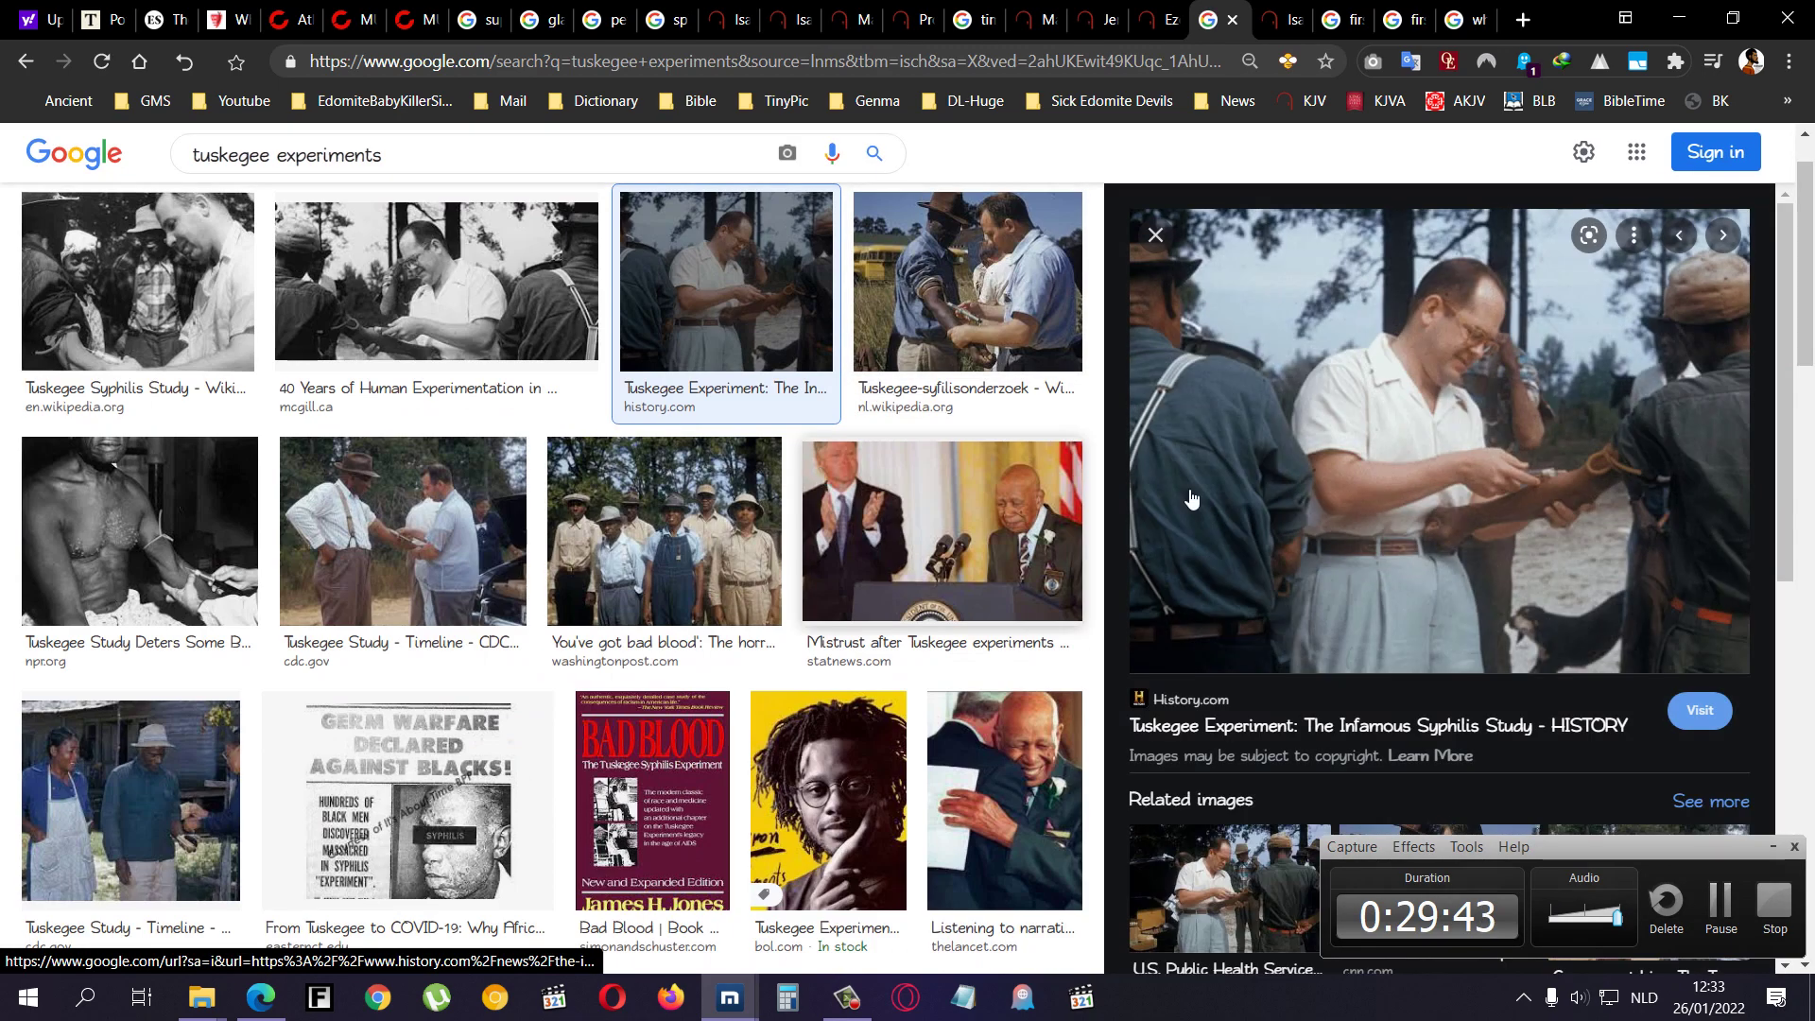
drag(1602, 403, 1673, 548)
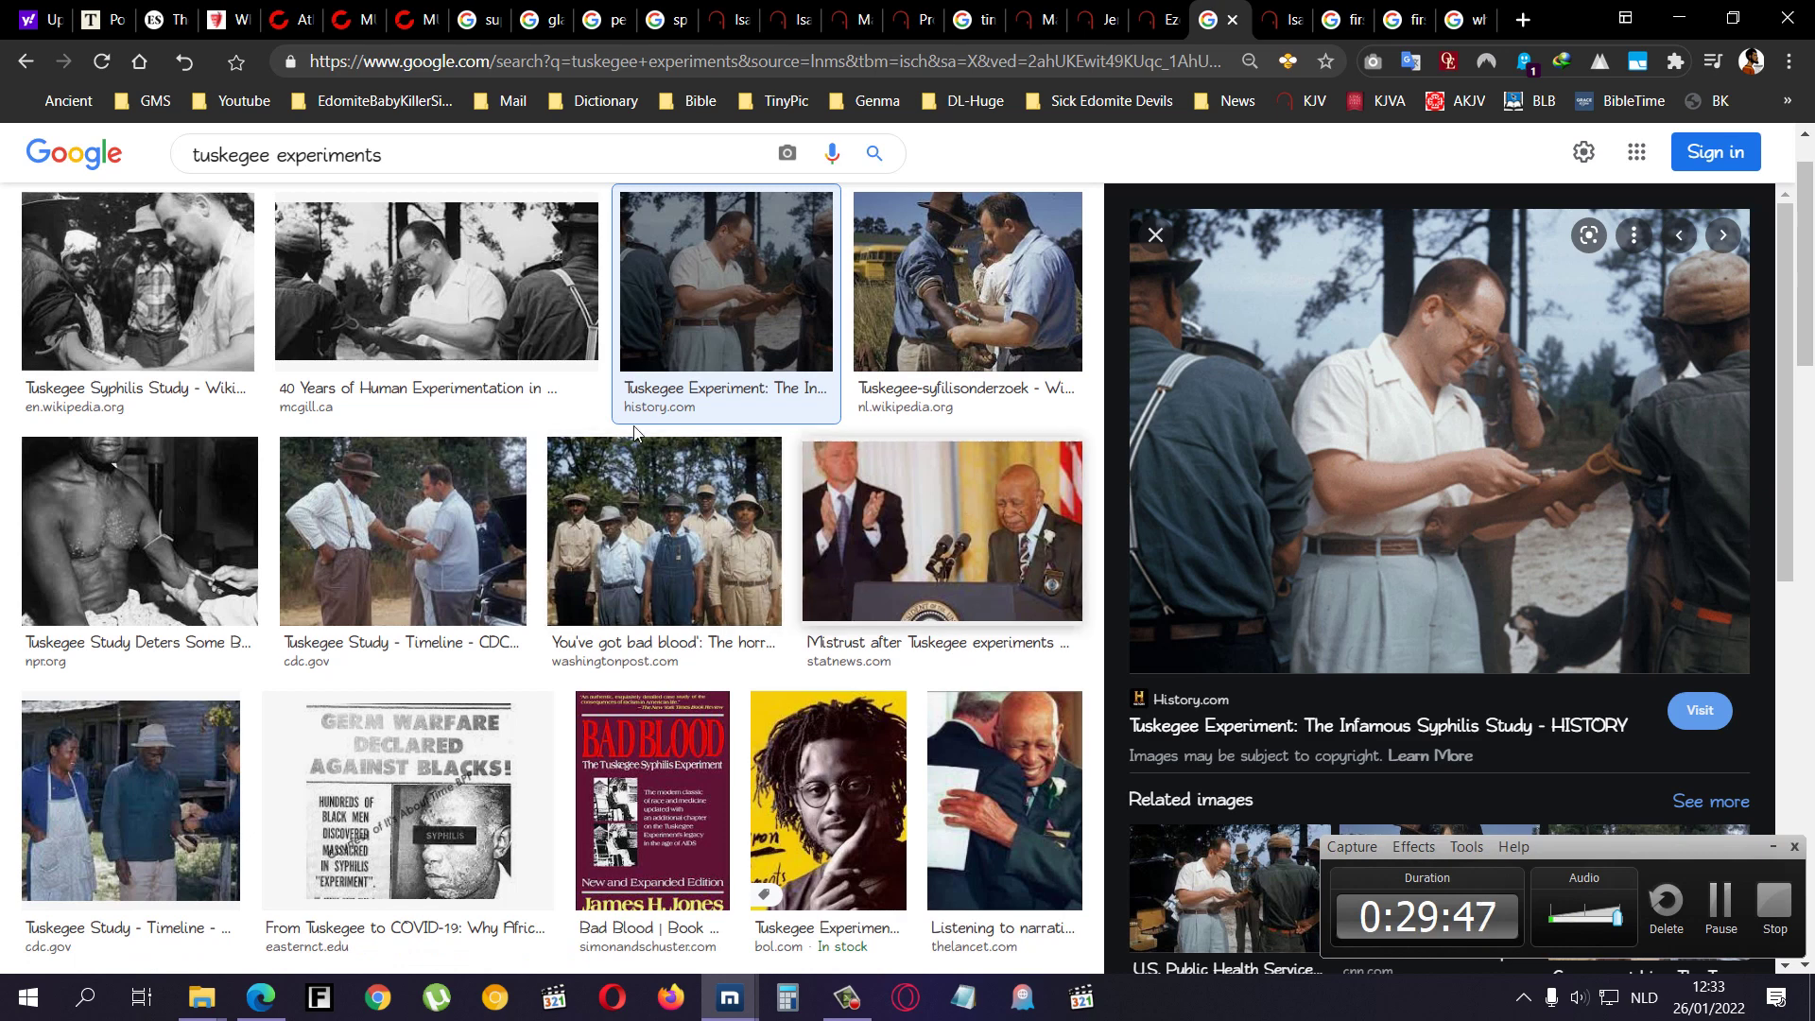
scroll(336, 551, up, 1)
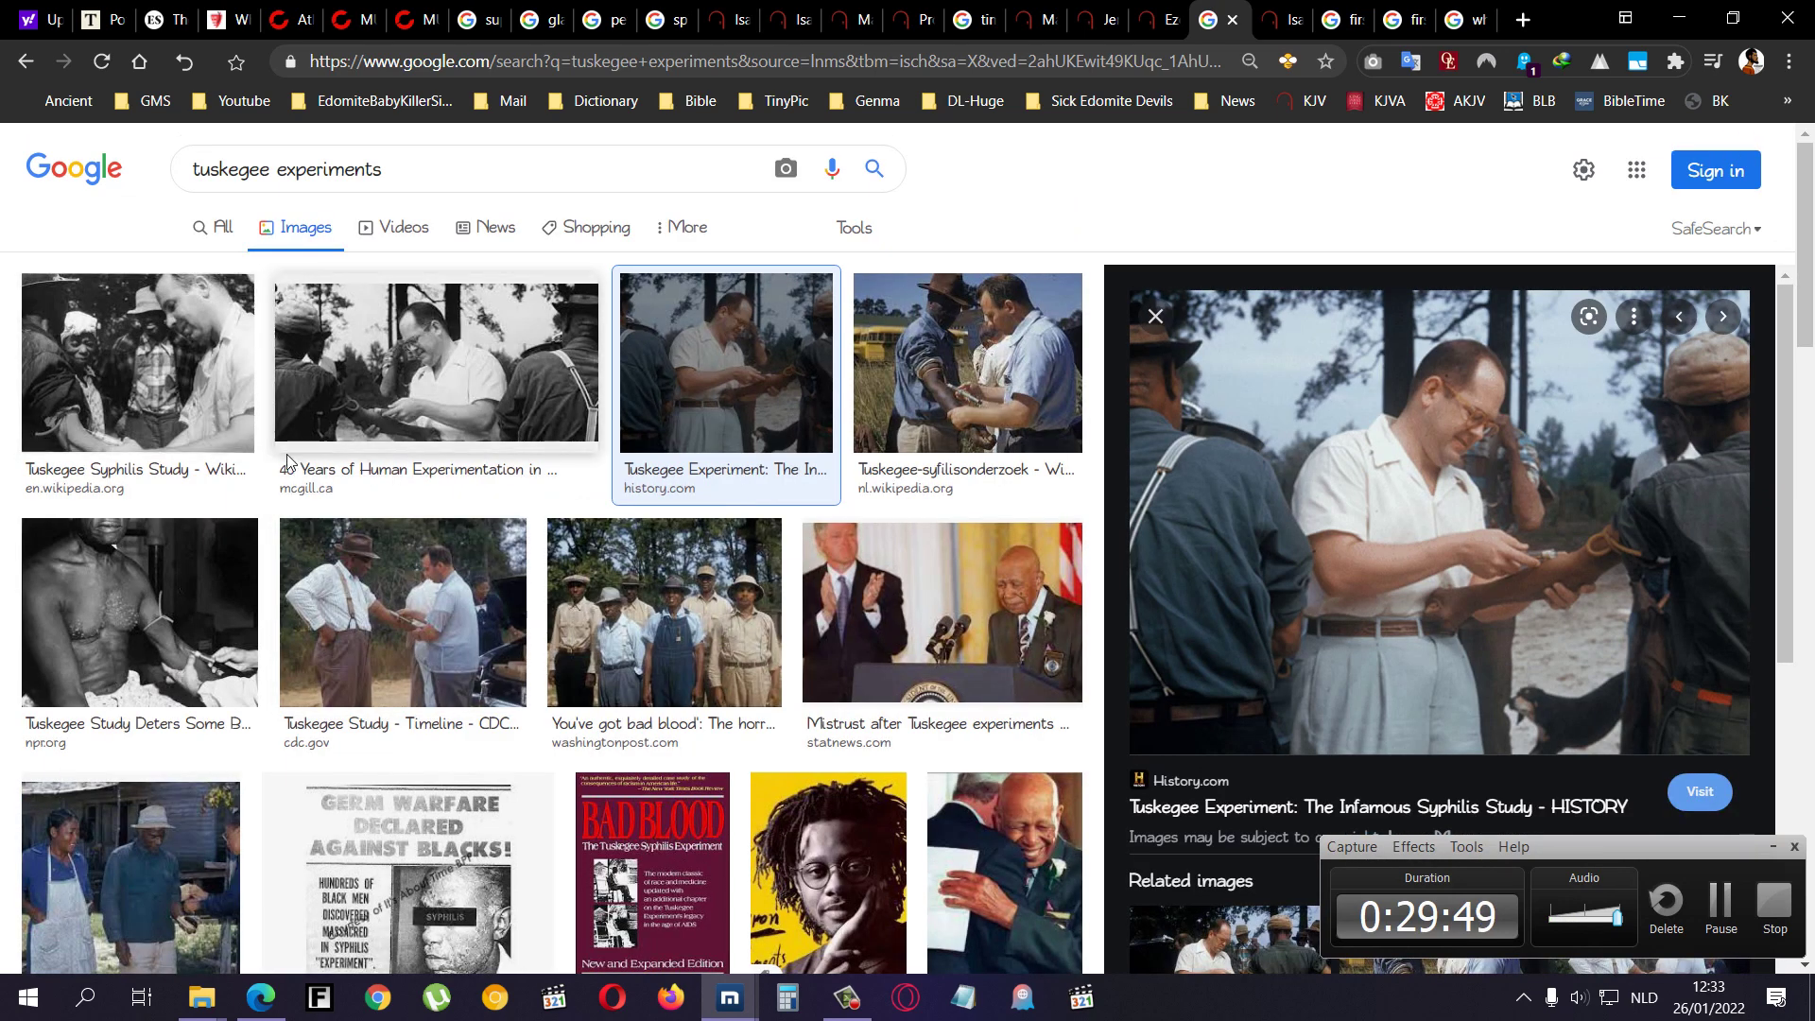
scroll(335, 550, down, 1)
- Preview the 'Germ Warfare Declared Against Blacks!' clipping, marking its headline, Syphilis face and text
click(412, 710)
drag(1276, 225, 1226, 245)
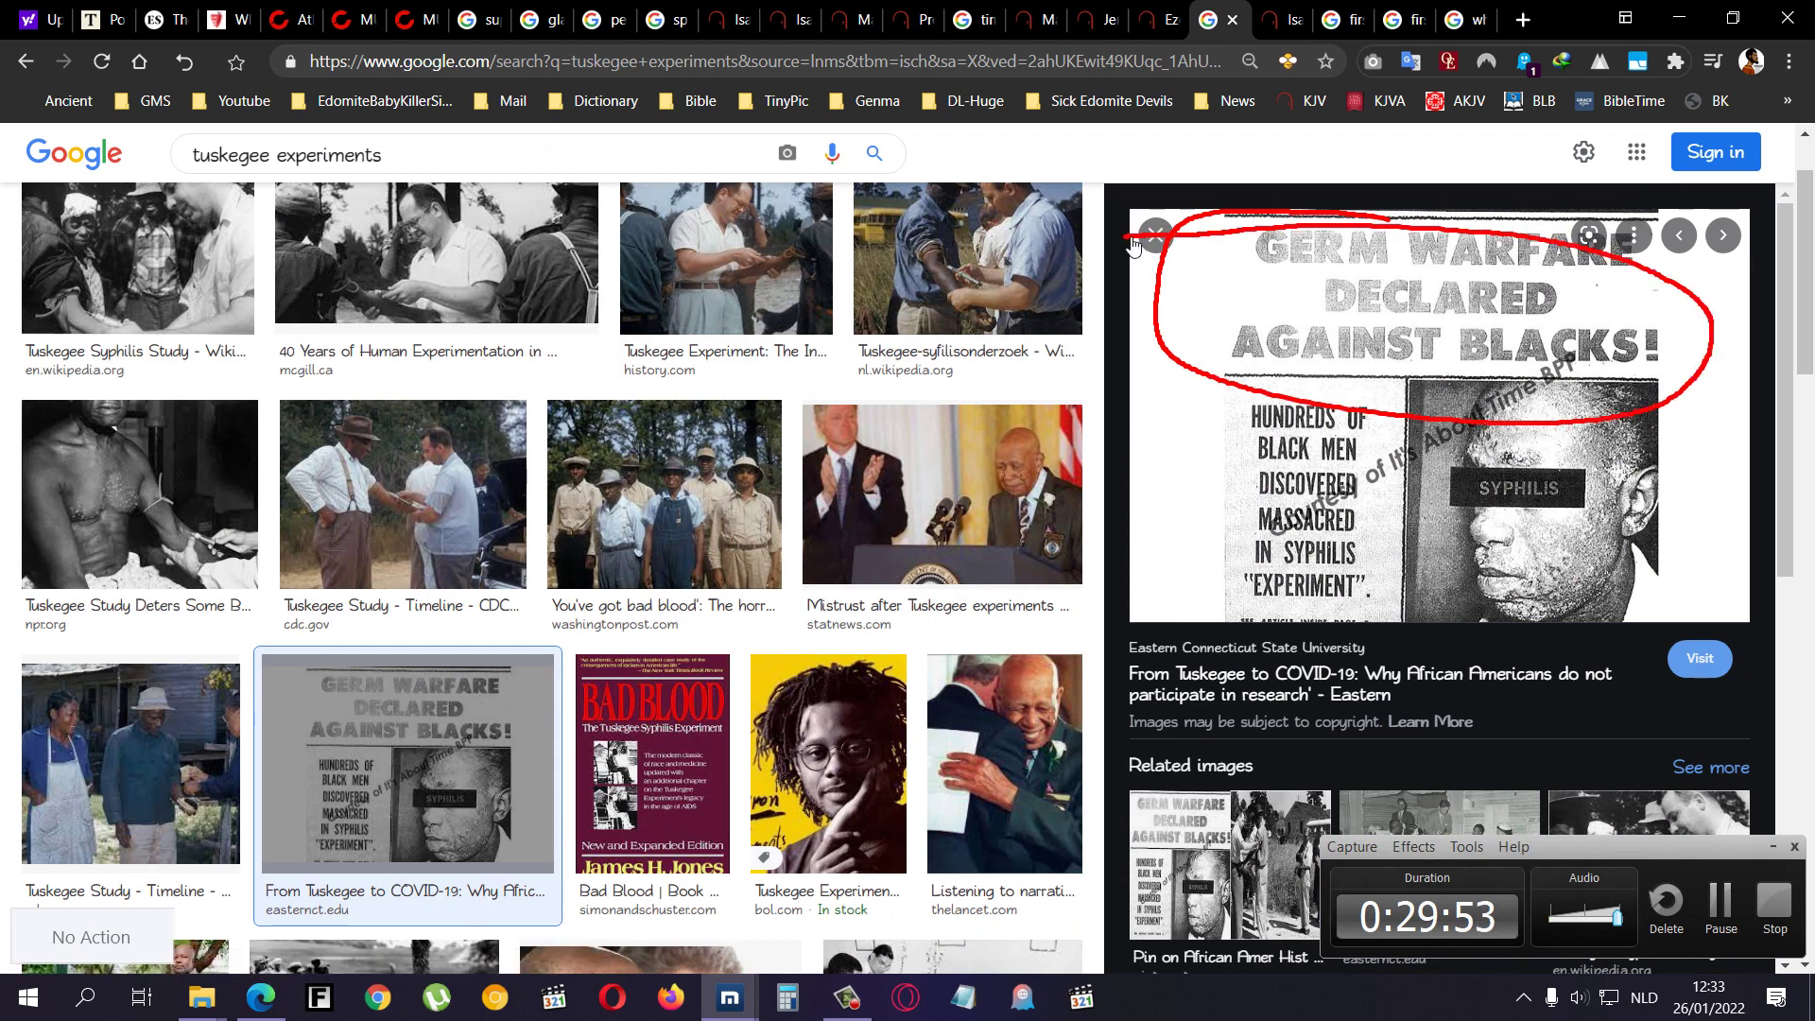
drag(1559, 452, 1563, 469)
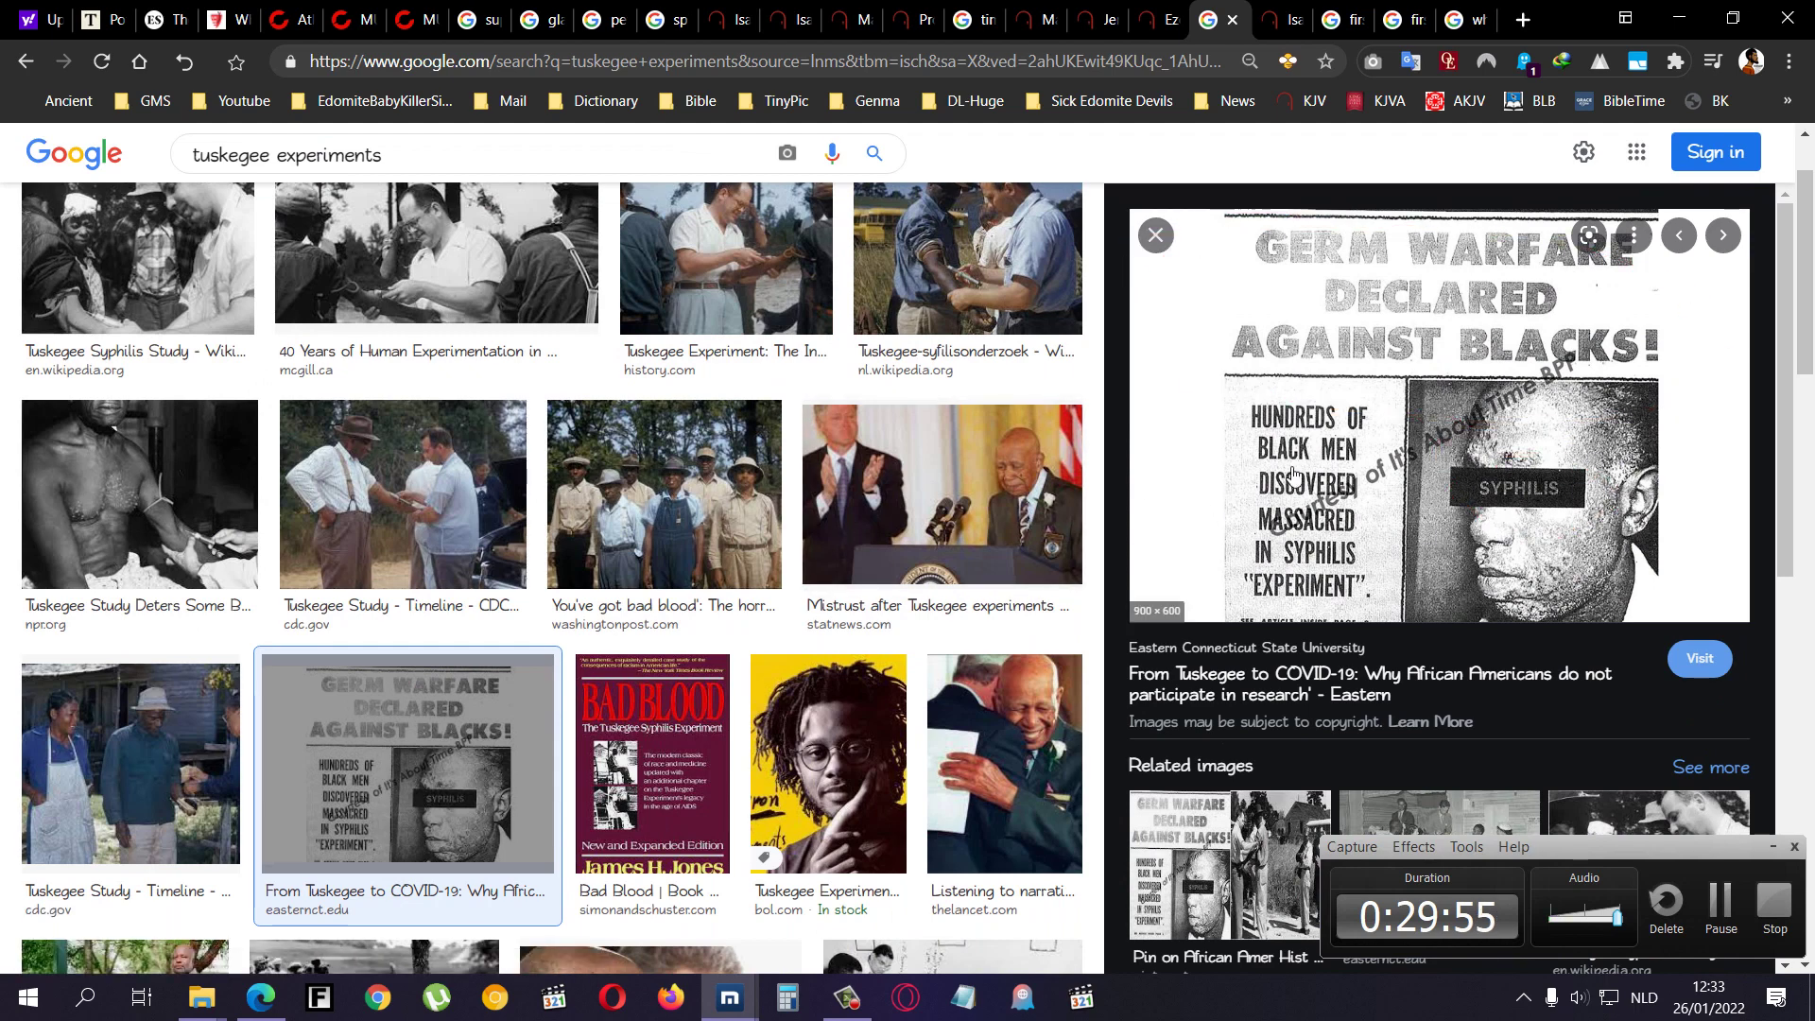
mouse_move(1354, 395)
mouse_down()
mouse_move(1247, 567)
mouse_move(1216, 410)
mouse_up()
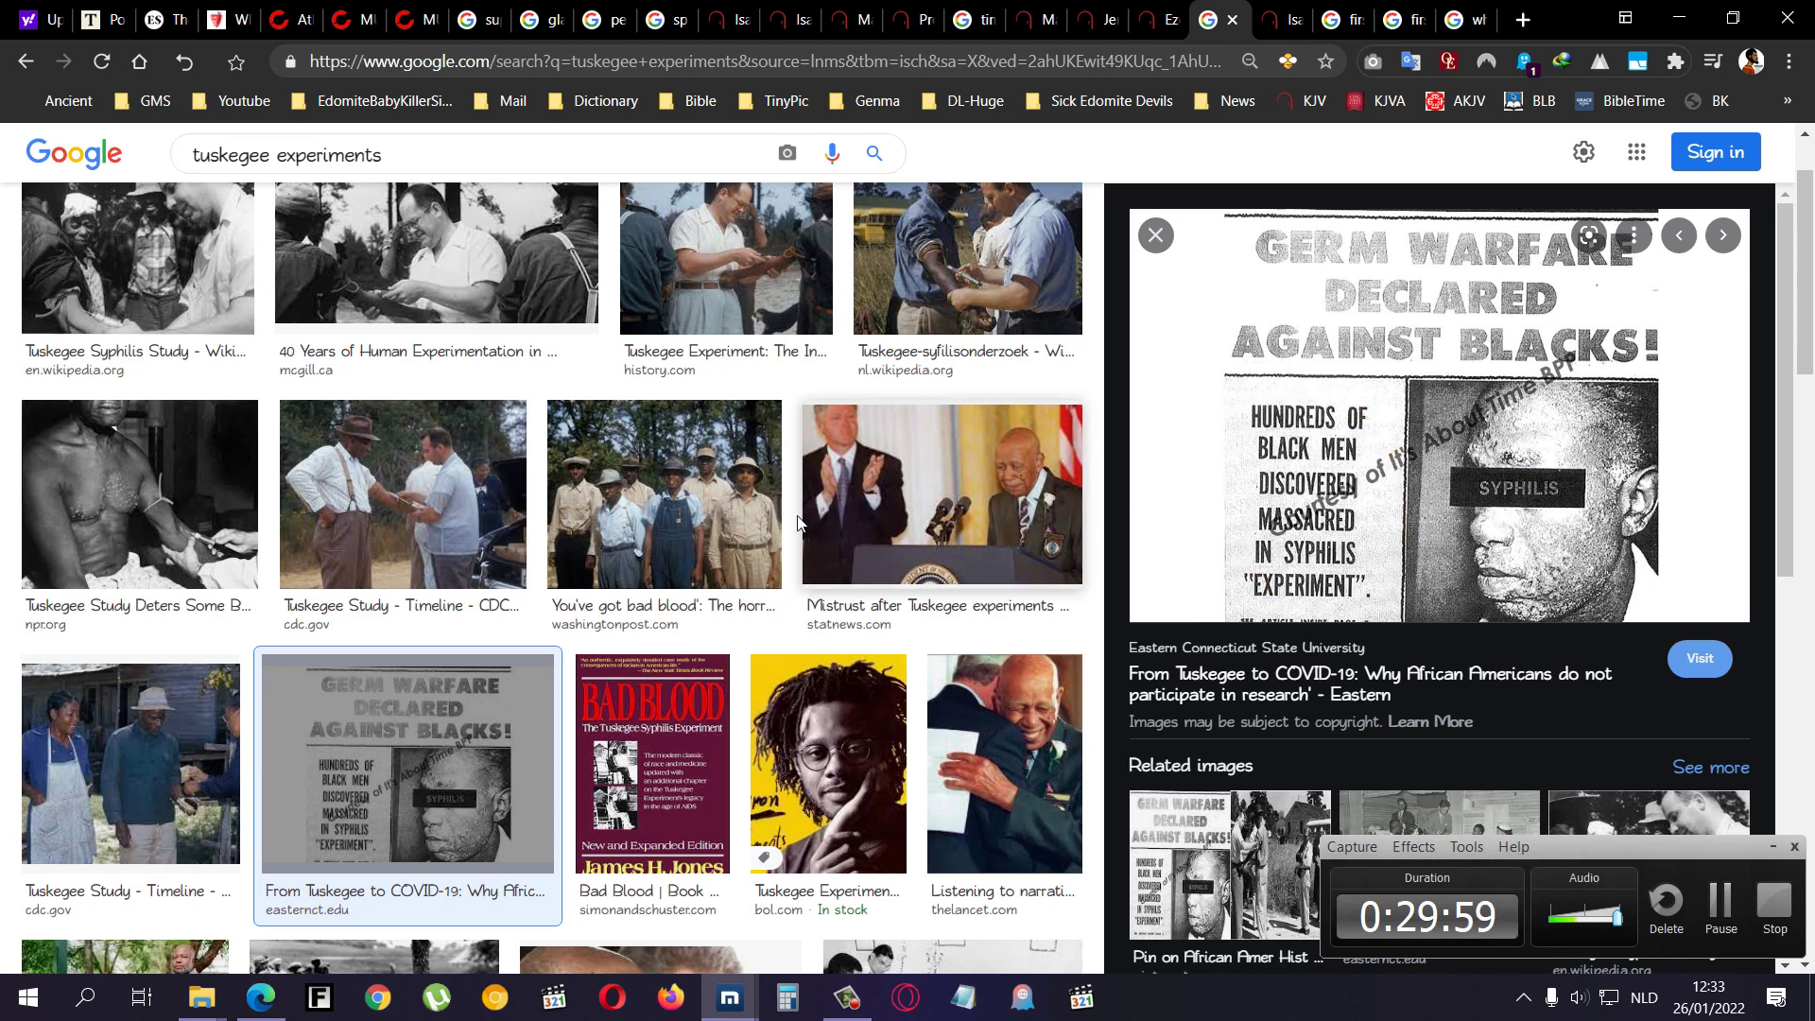